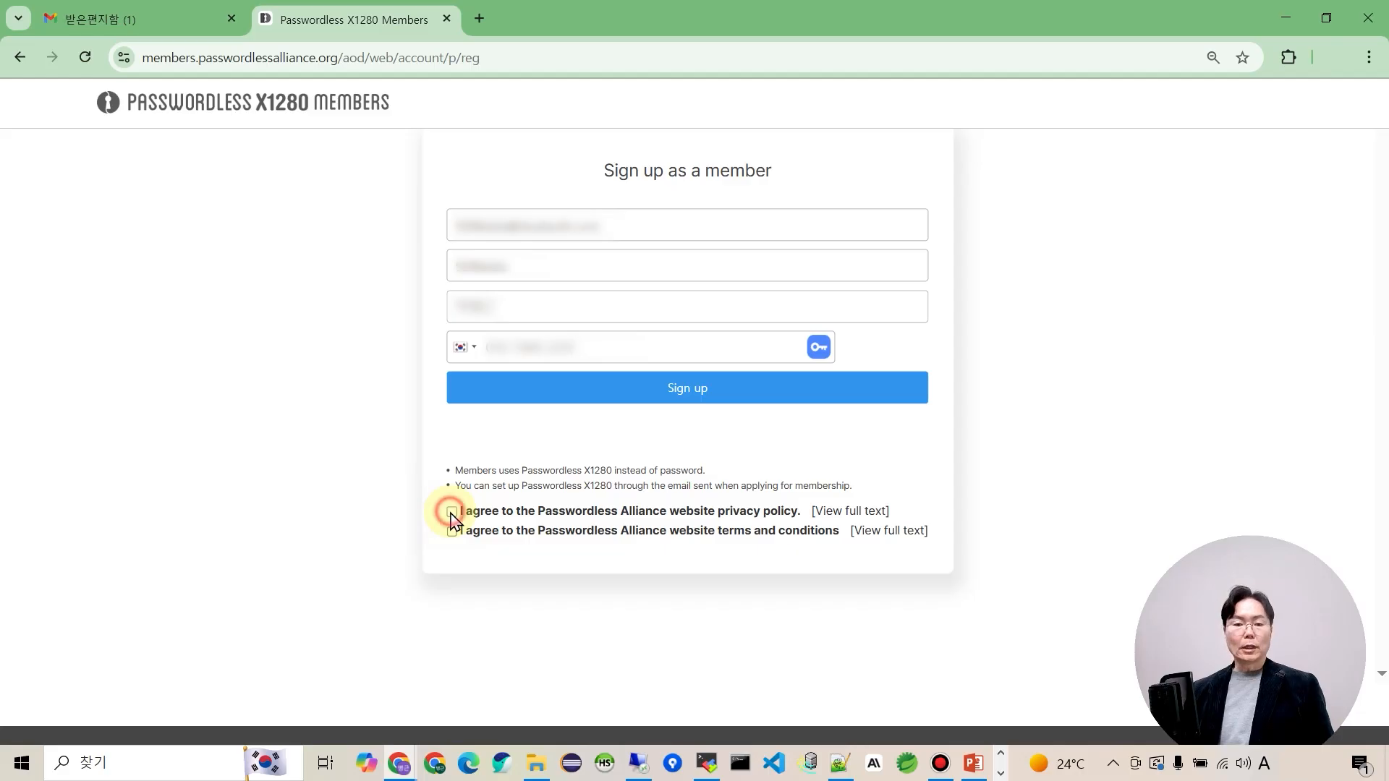
Accept the privacy policy and terms and submit the Passwordless X1280 member sign-up.
left_click(452, 531)
left_click(659, 392)
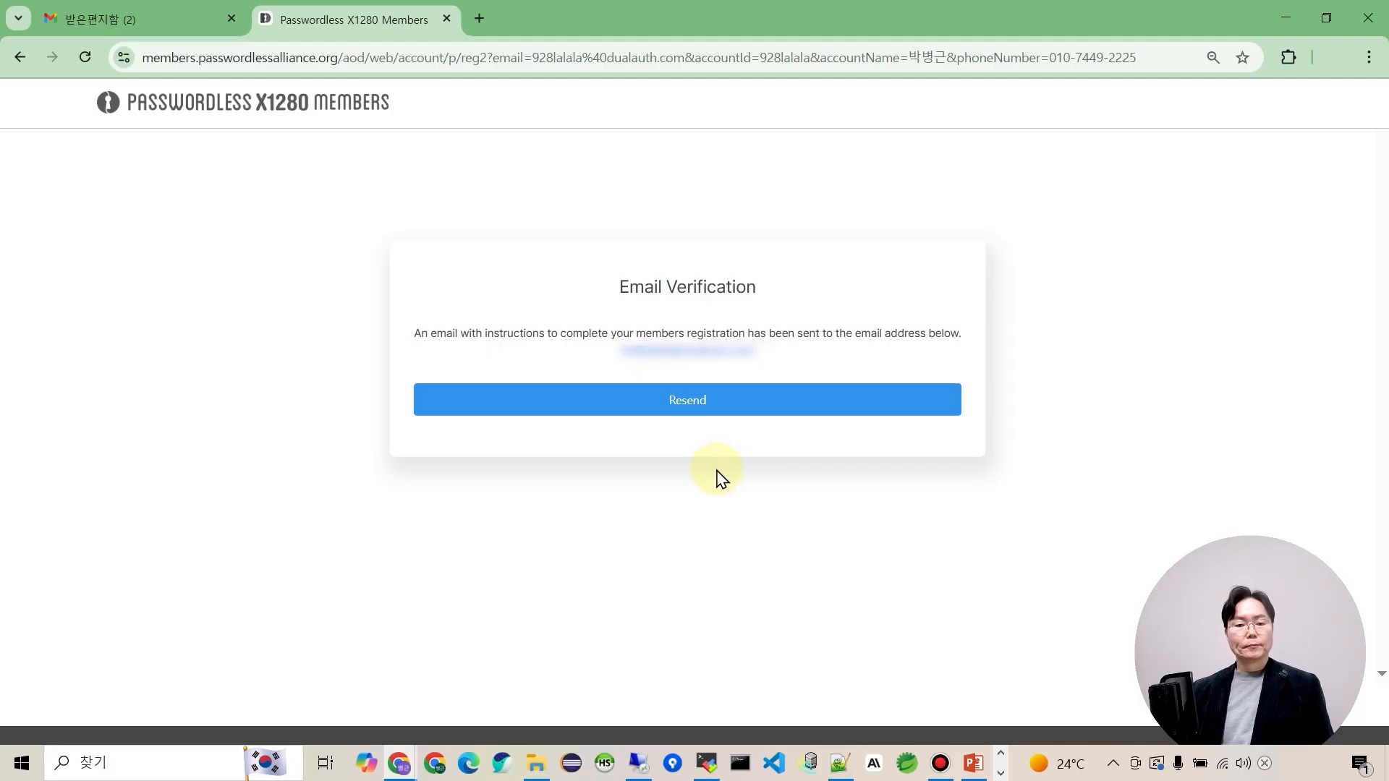
left_click(168, 29)
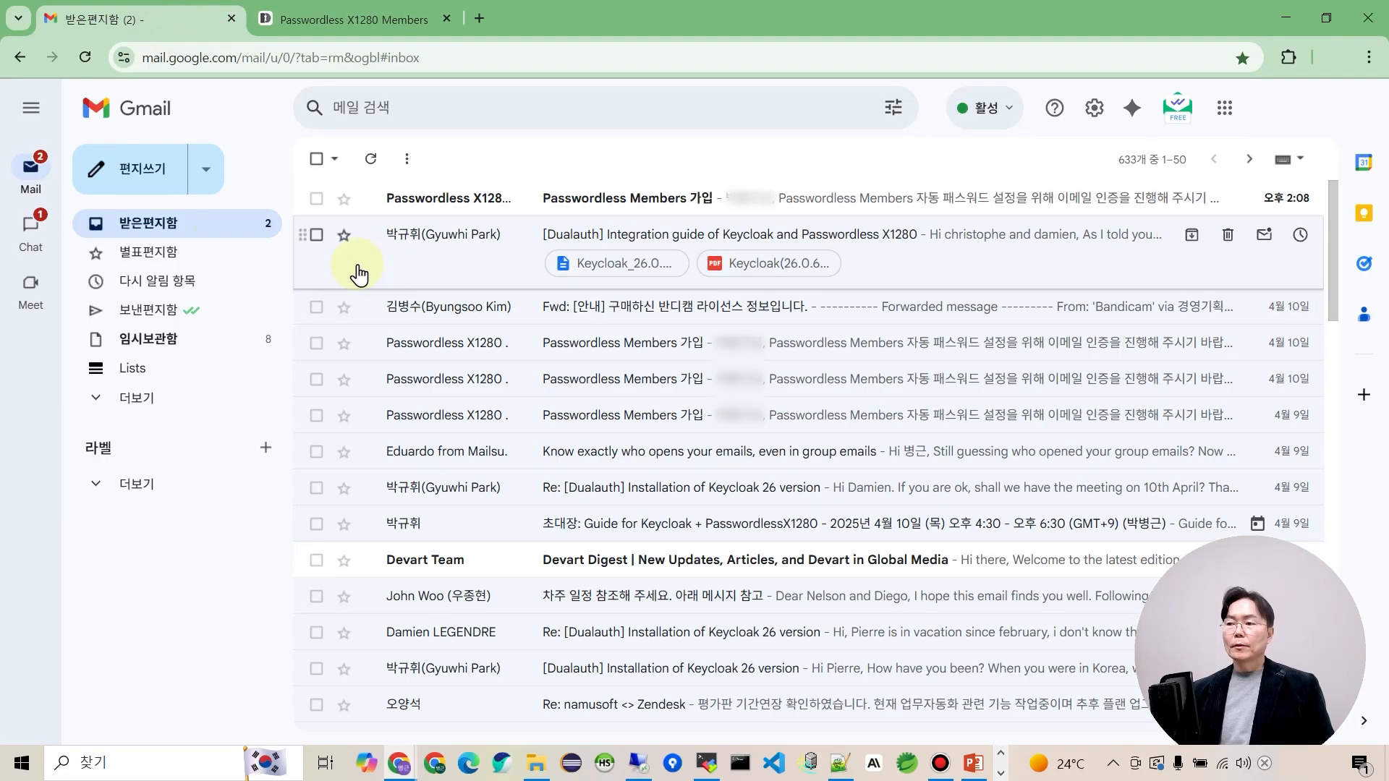
Open the 'Passwordless Members 가입' email and confirm the address with its 이메일 인증 button.
left_click(679, 207)
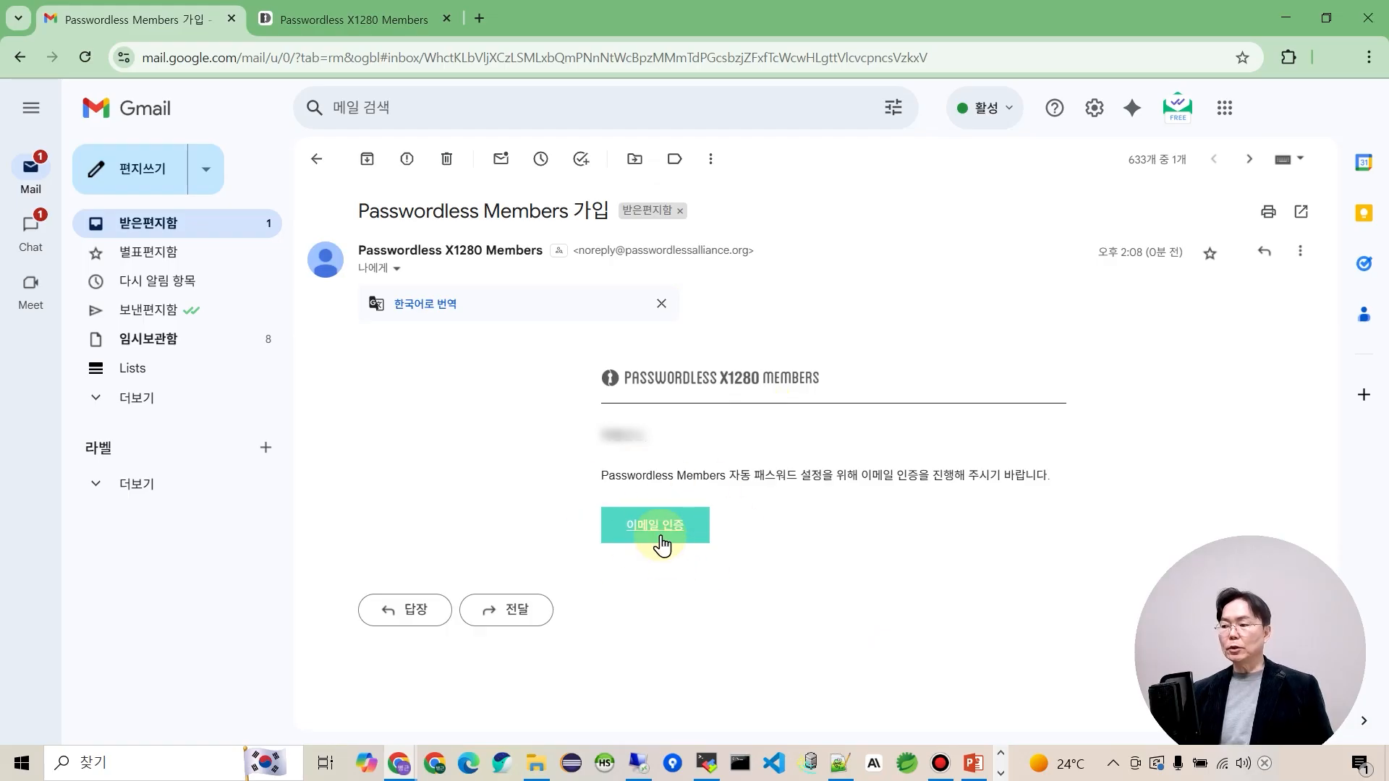
left_click(660, 532)
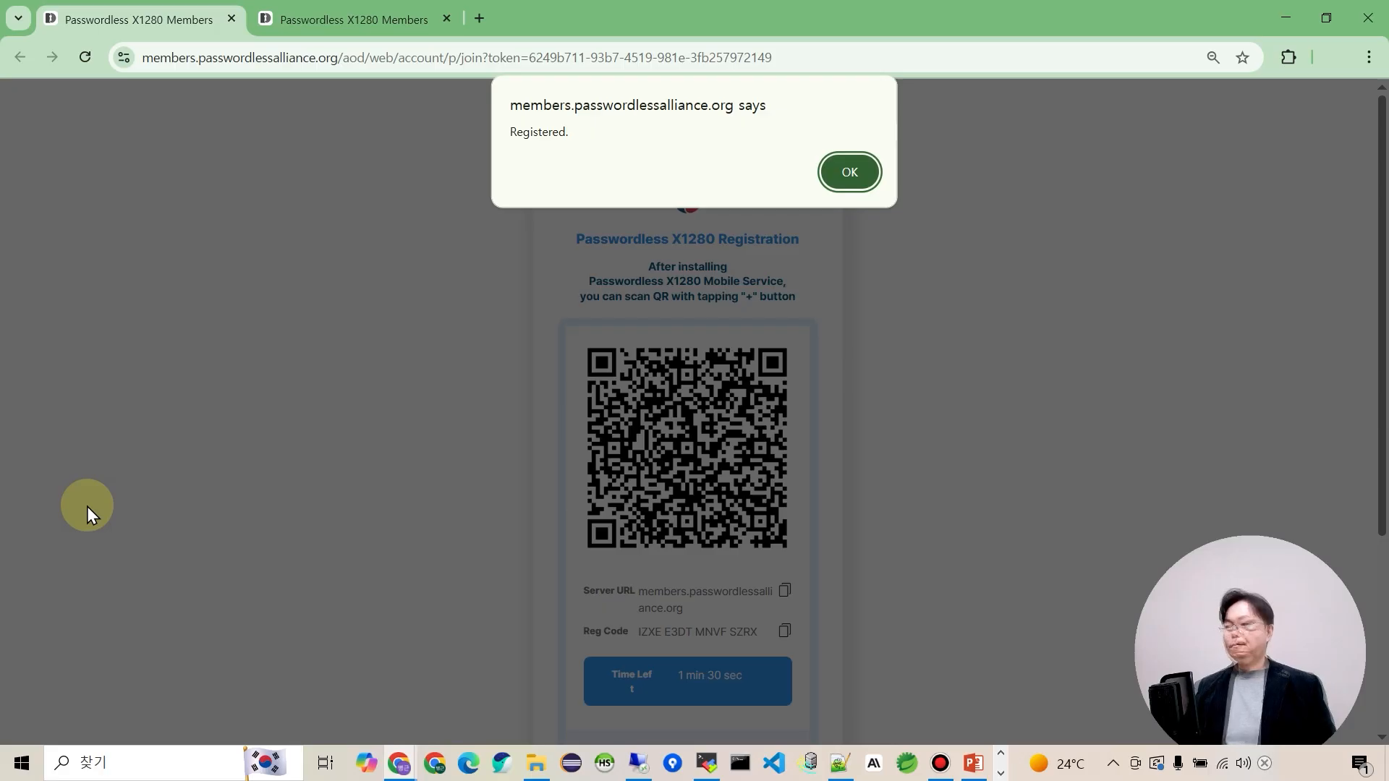
Dismiss the Registered alert and start a passwordless login with the member ID.
left_click(850, 173)
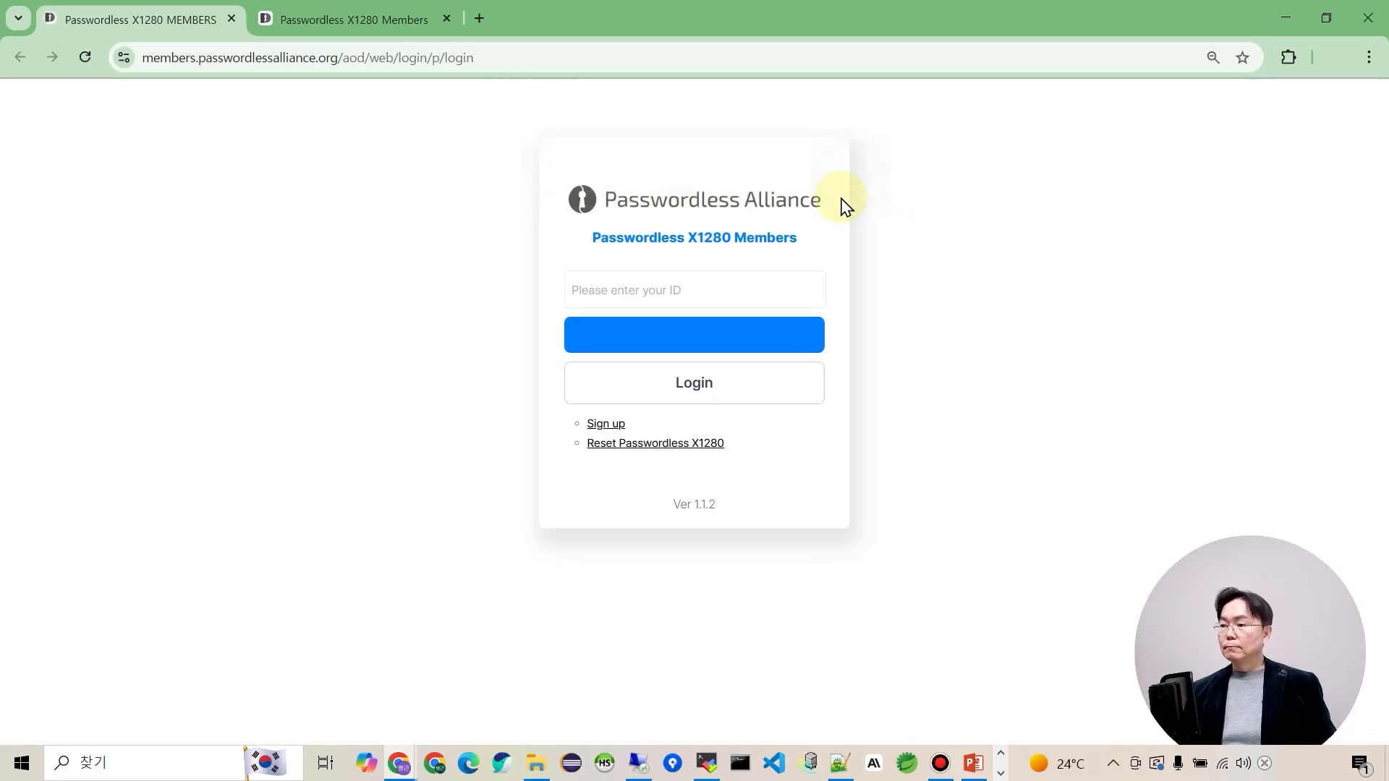
left_click(655, 282)
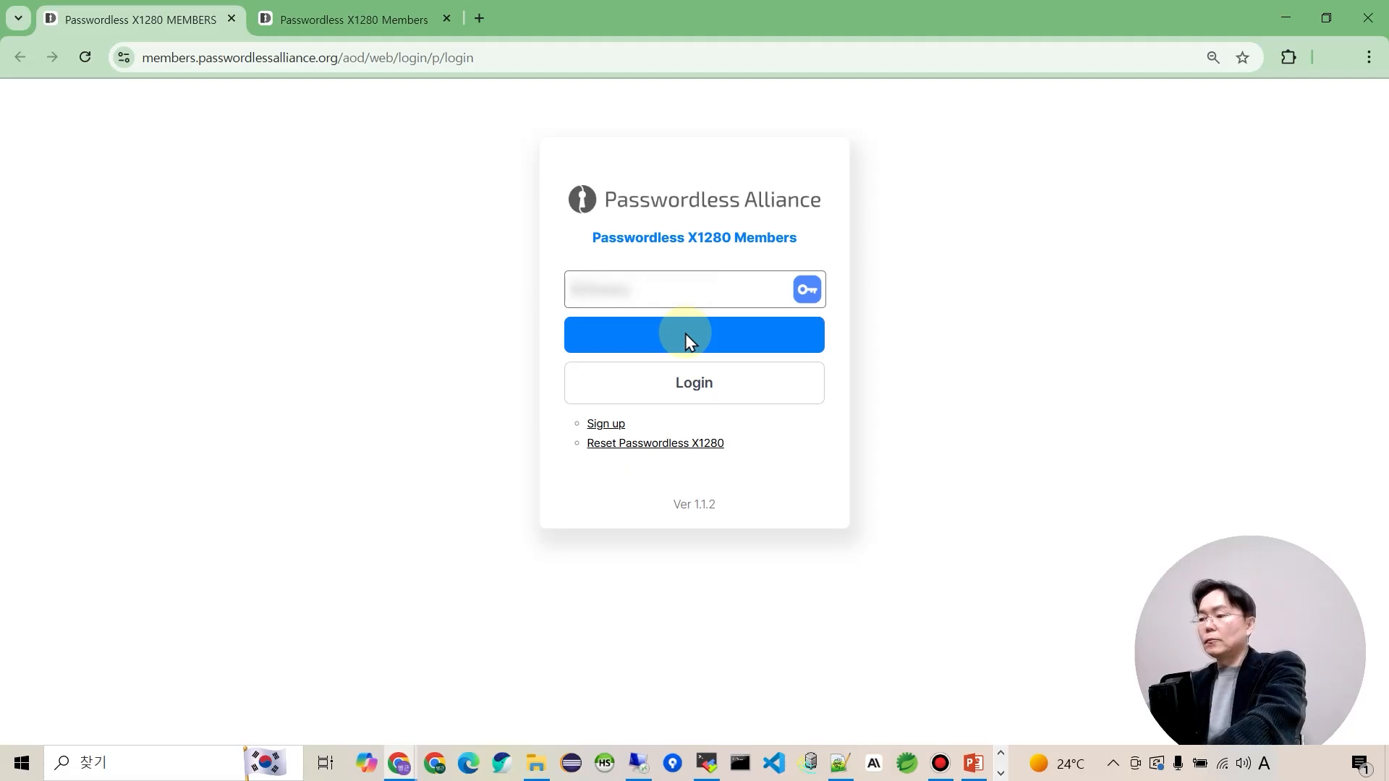
left_click(705, 389)
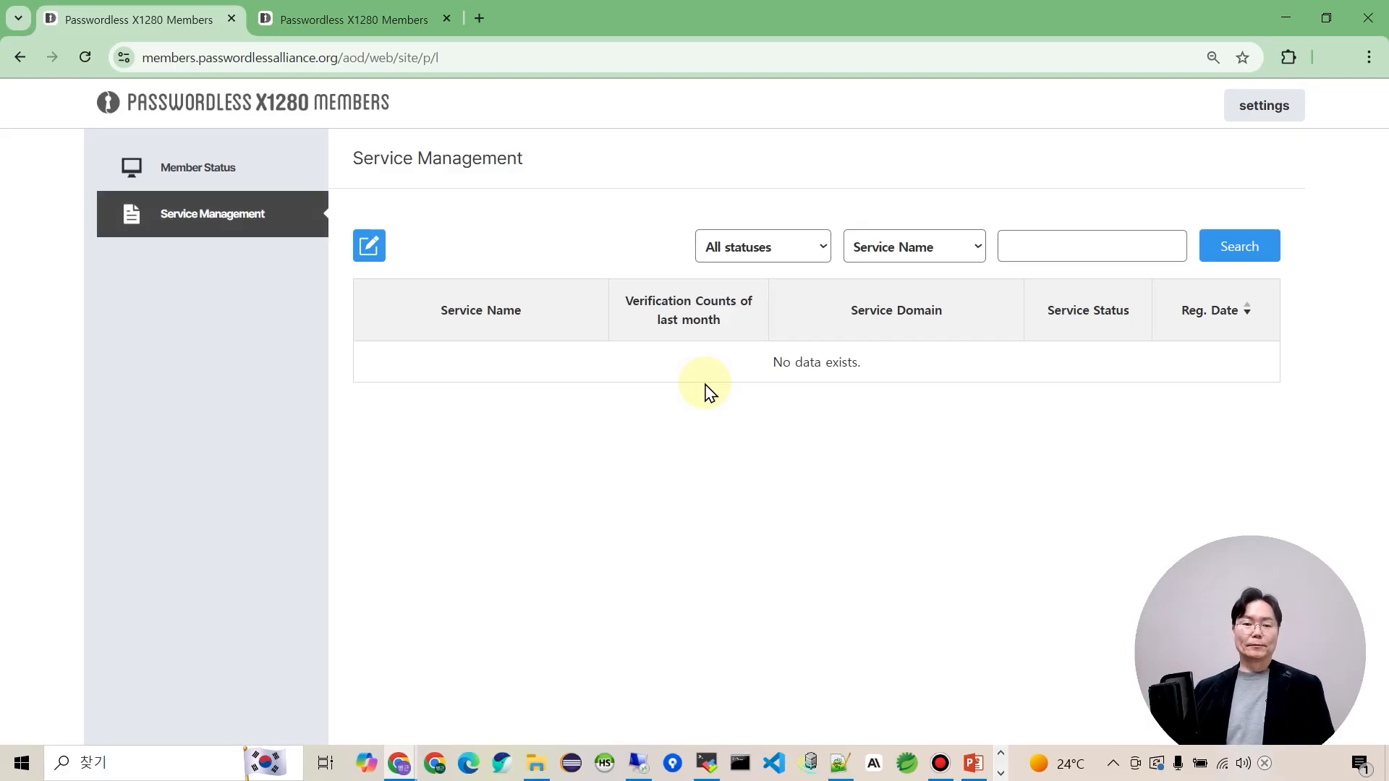
Start a new Test Mode service, accepting the 15-day deletion warning, named 'Youtube test 01'.
left_click(376, 255)
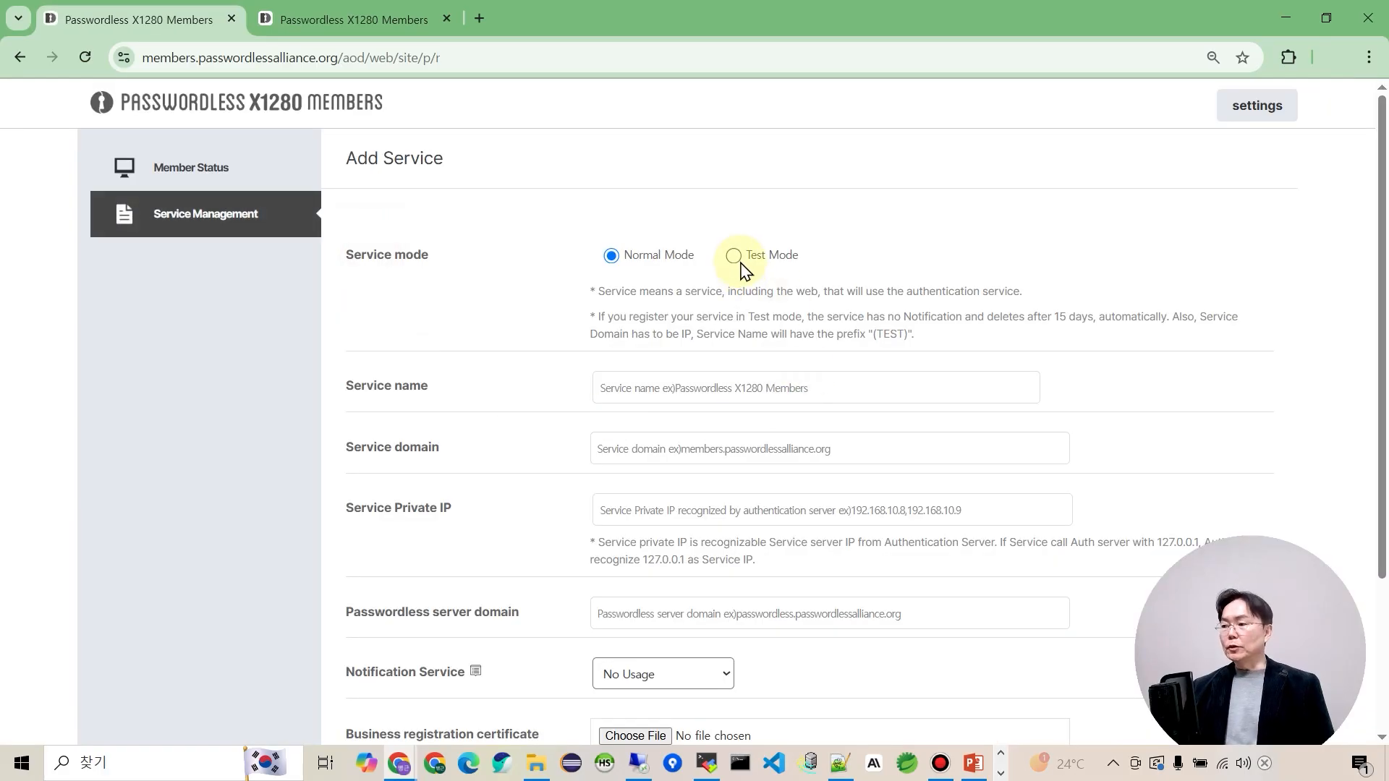
left_click(734, 257)
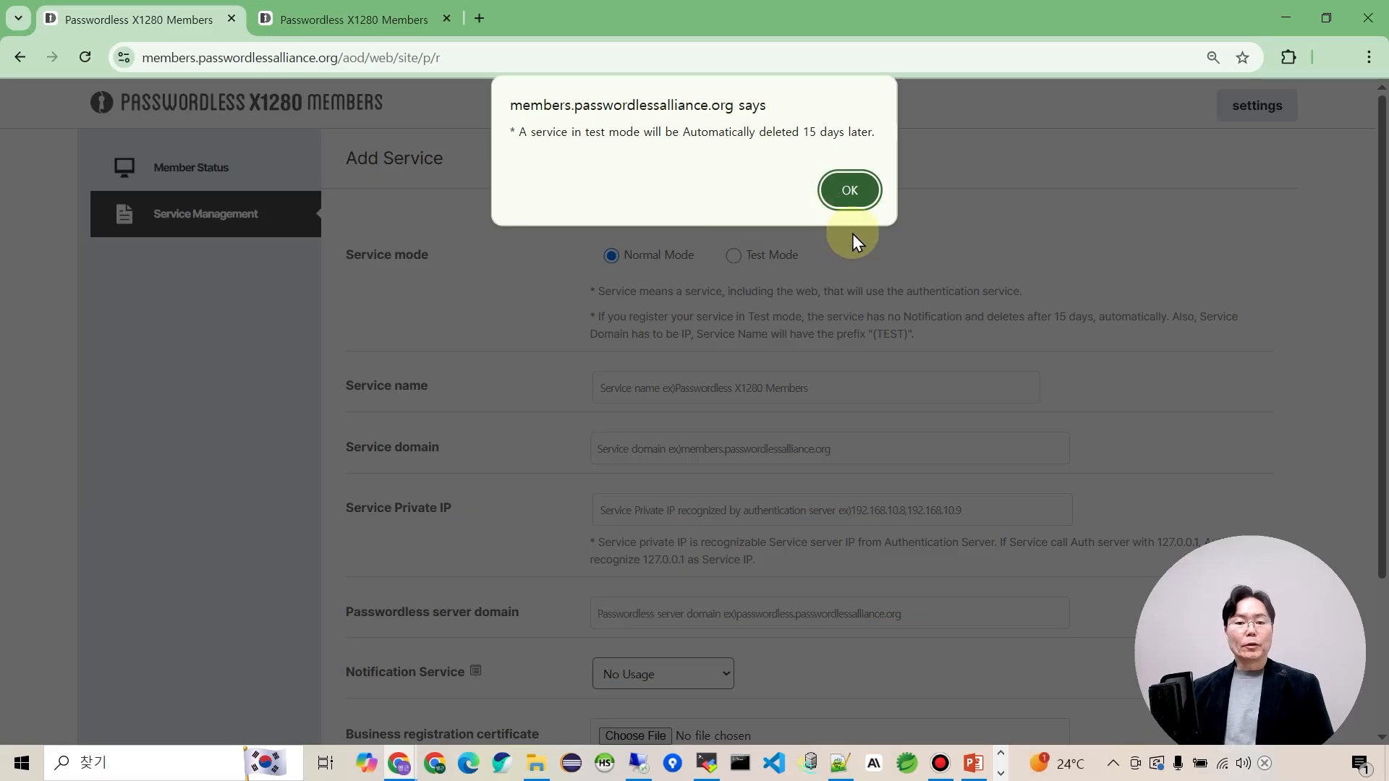
left_click(851, 190)
left_click(633, 388)
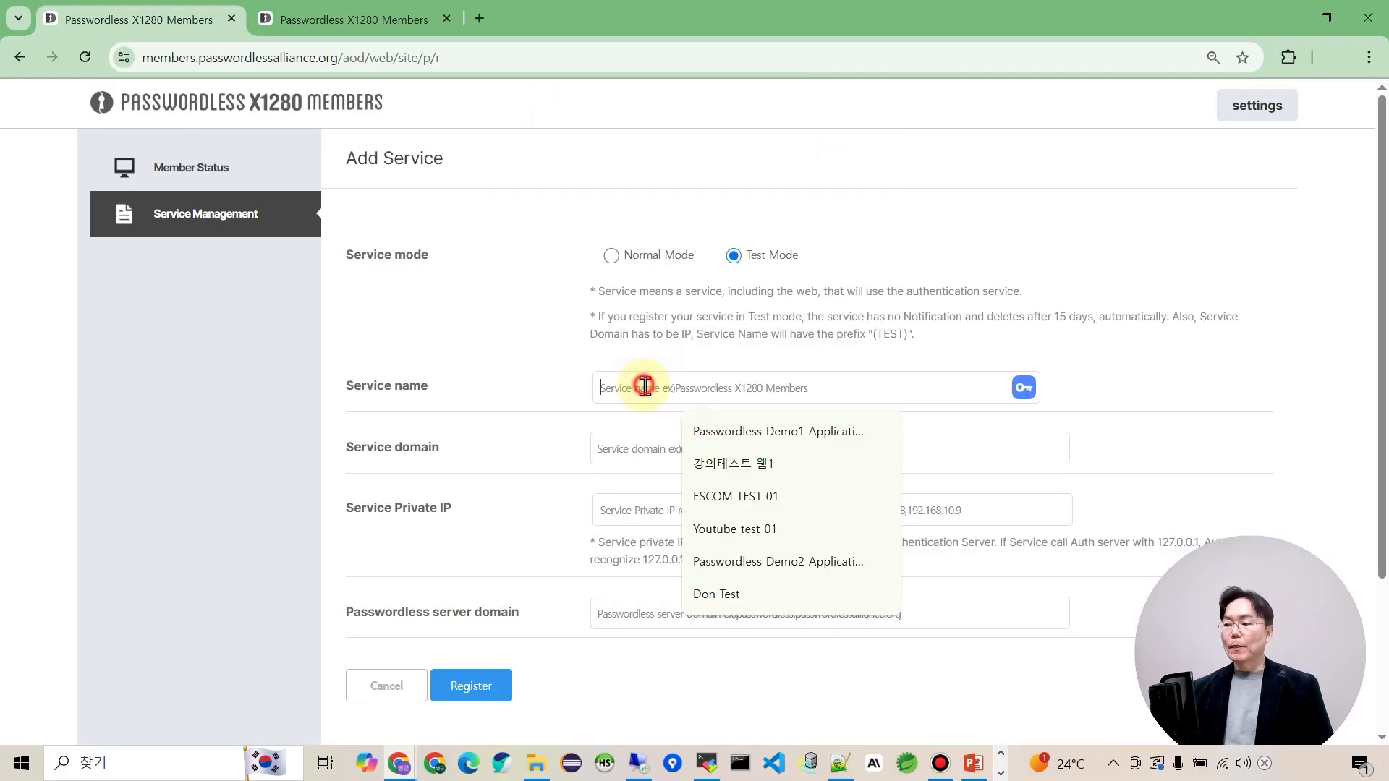
left_click(739, 539)
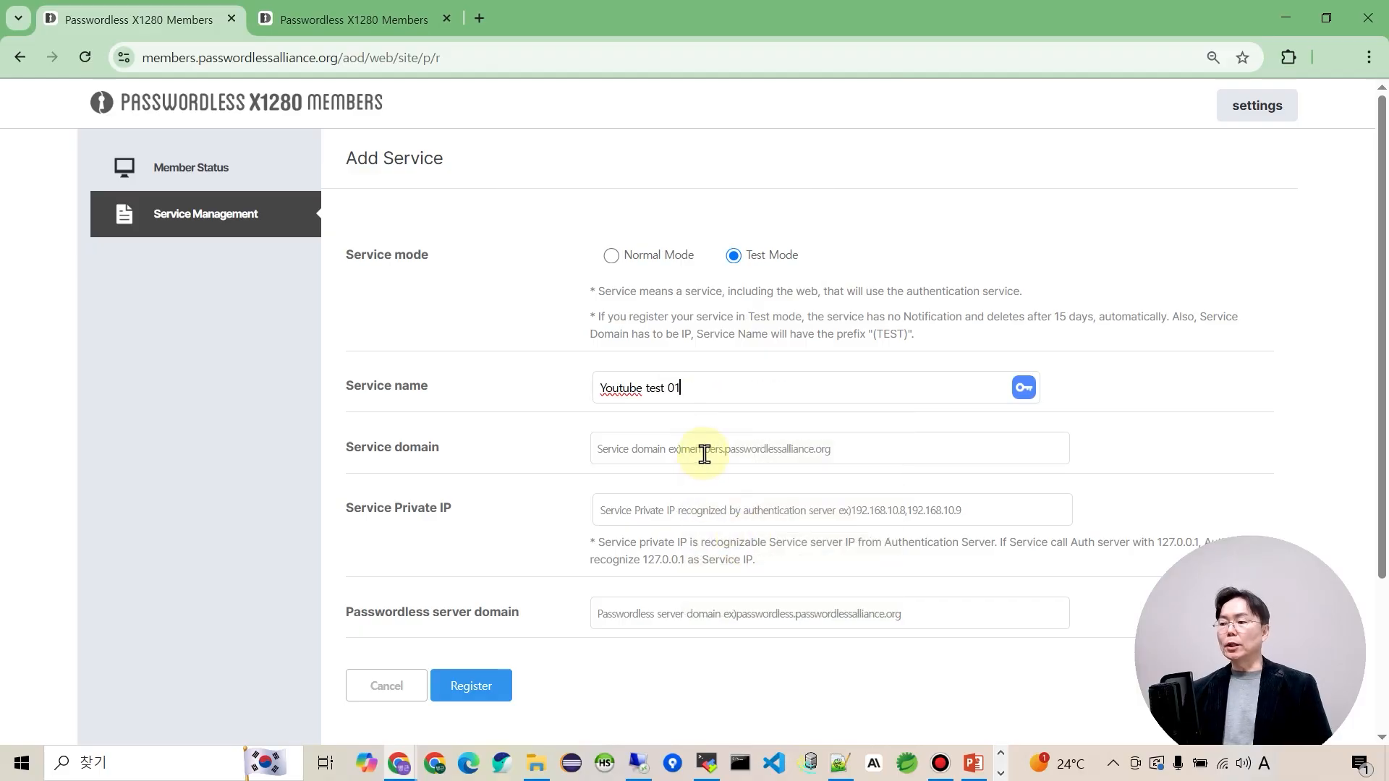
Fill the Service domain and put server IP 192.168.200.183 into Service Private IP.
left_click(704, 451)
key("Down")
key("Down")
key("Return")
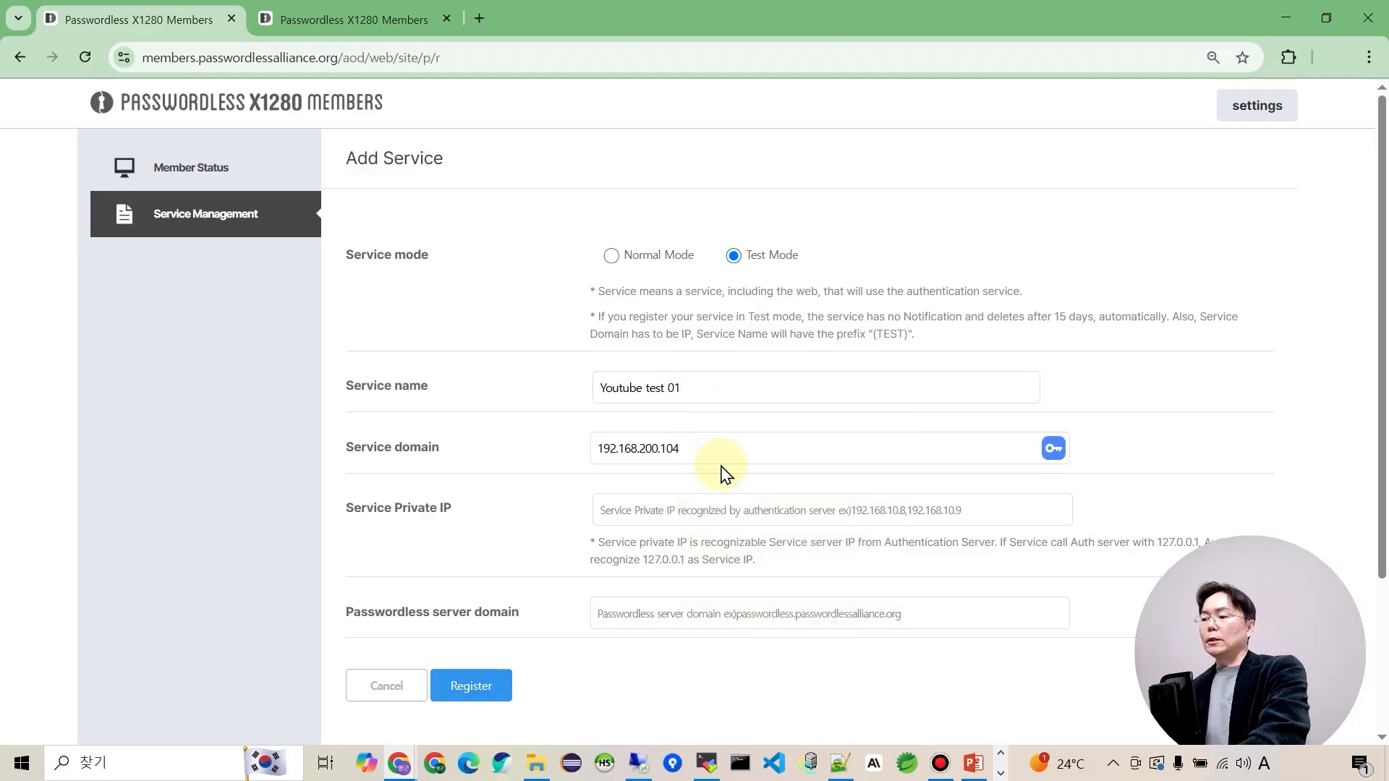
key("BackSpace")
key("BackSpace")
key("BackSpace")
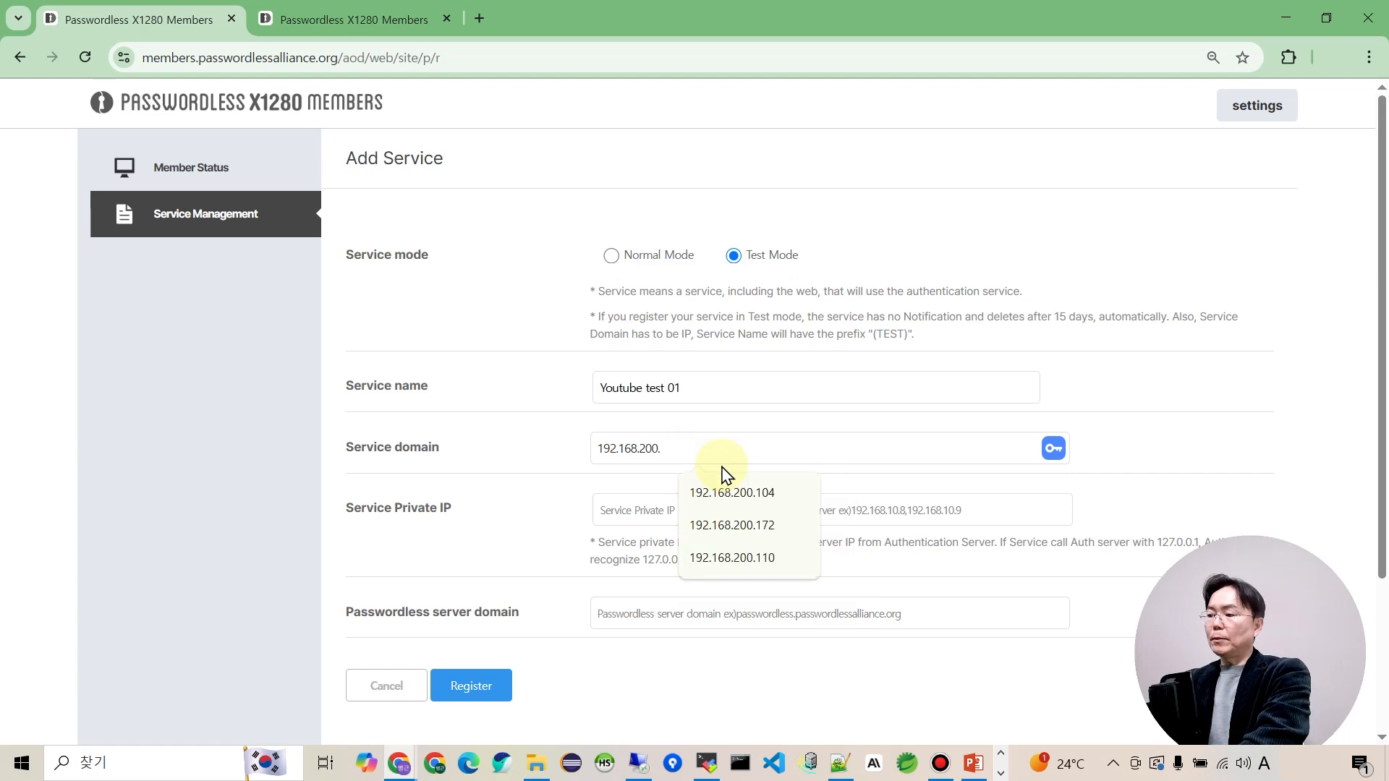
left_click(703, 765)
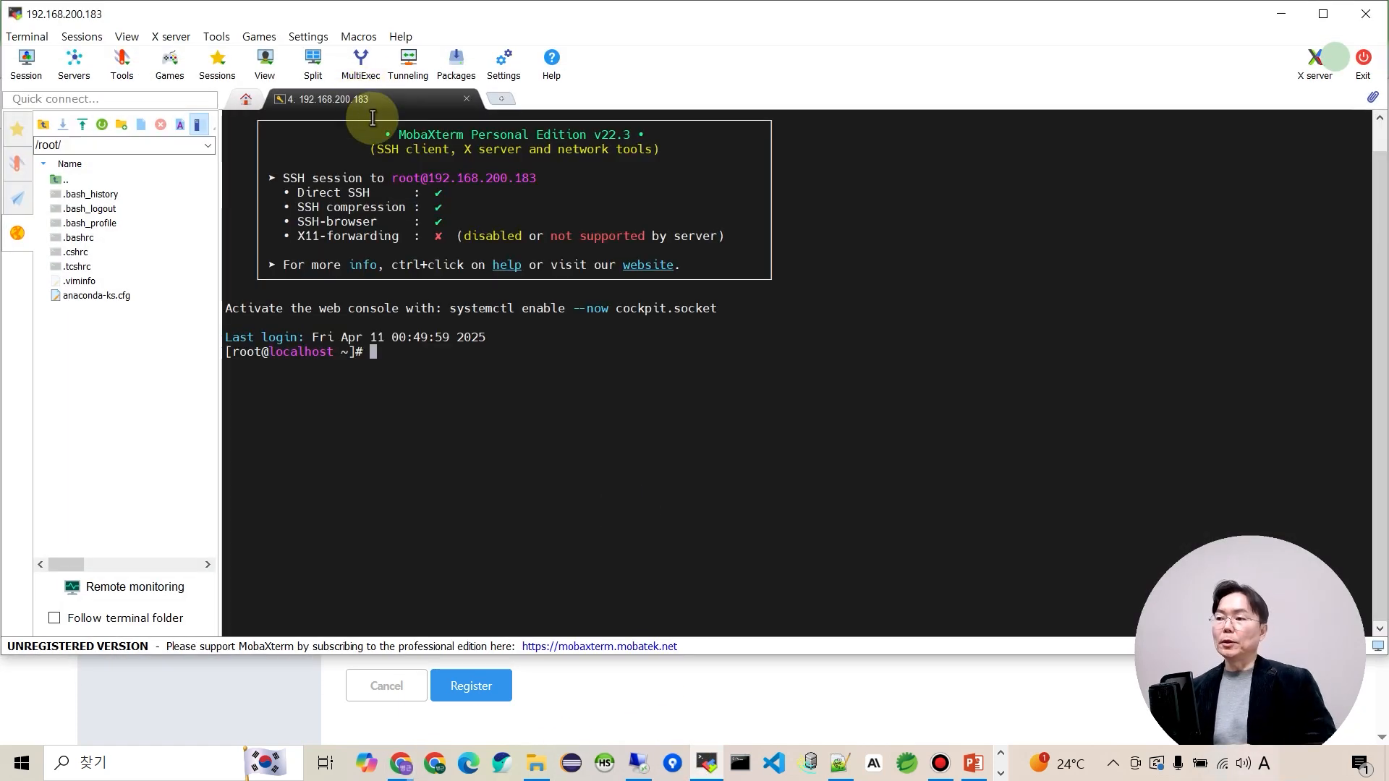
key("alt+Tab")
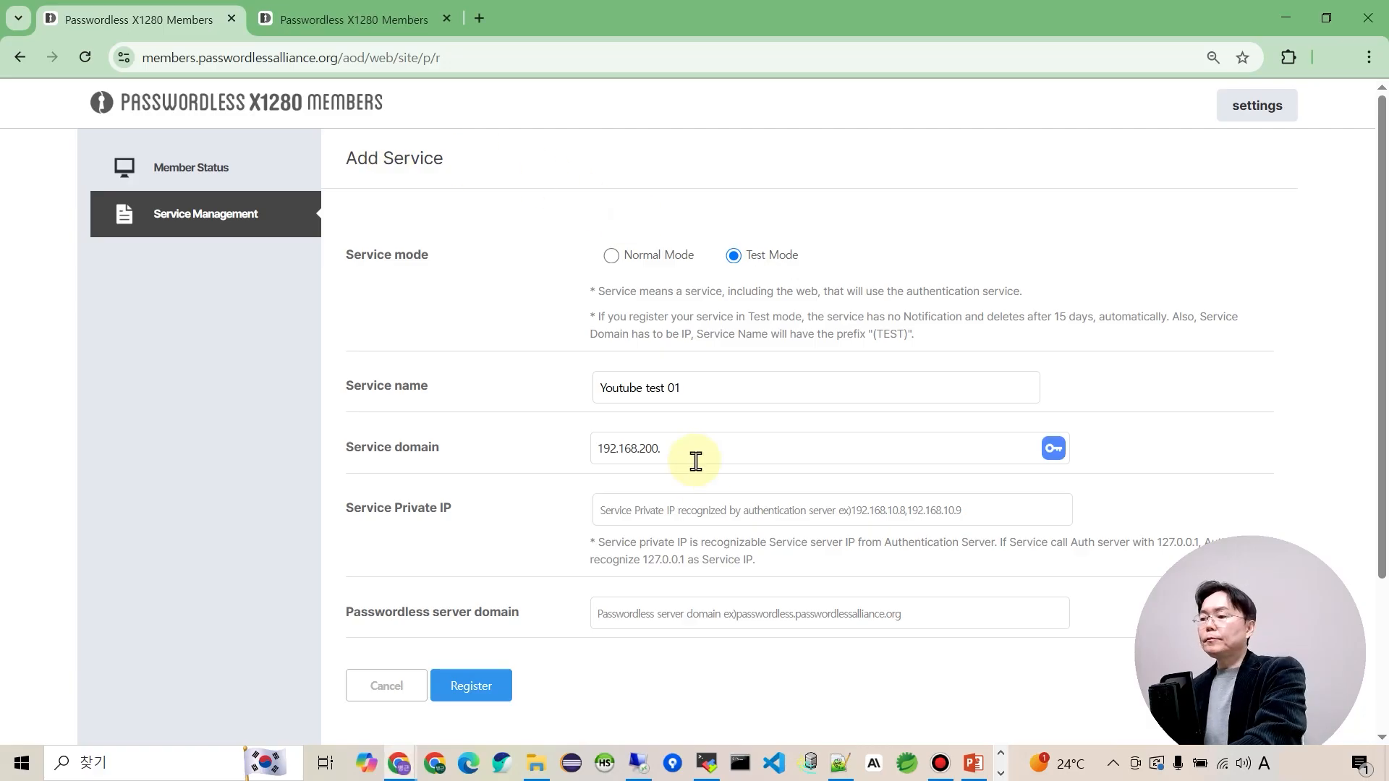
type("183")
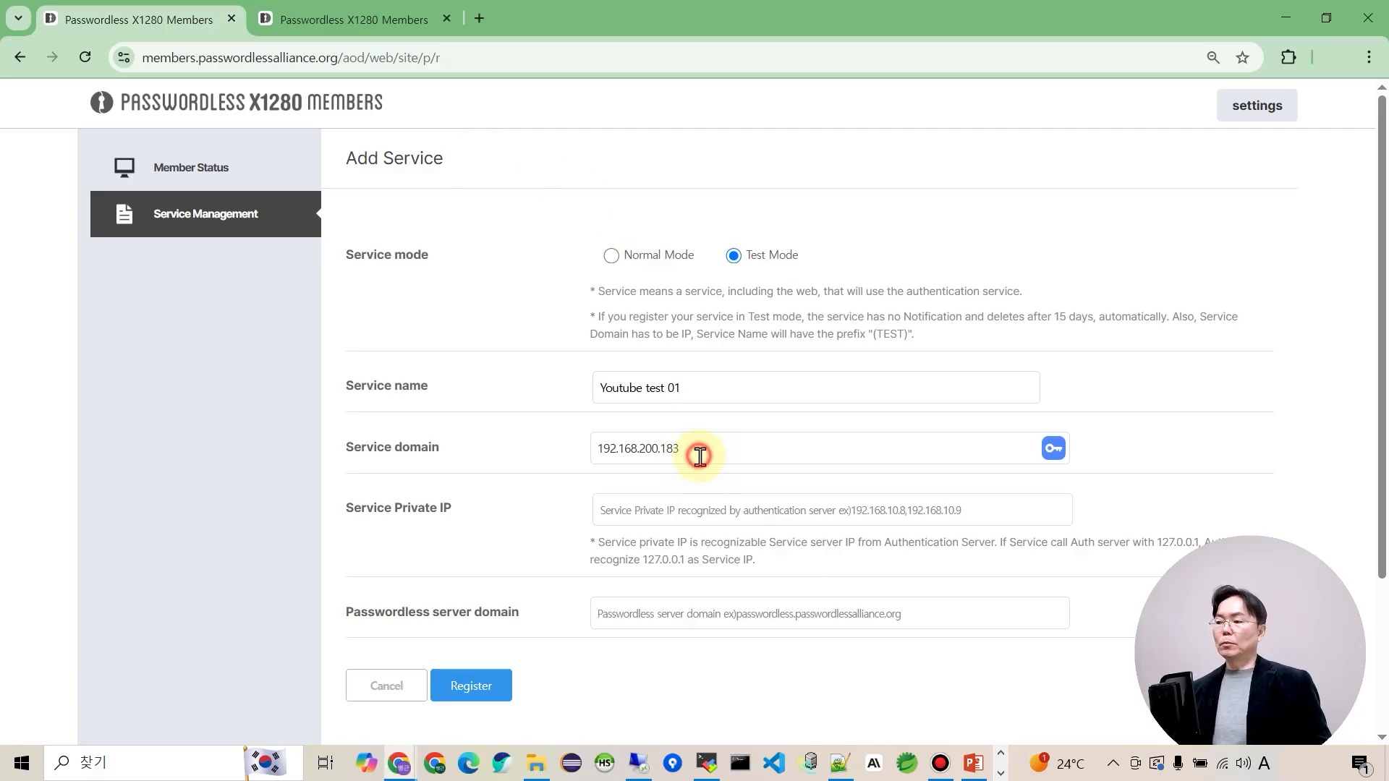
left_click_drag(699, 449, 561, 466)
key("ctrl+c")
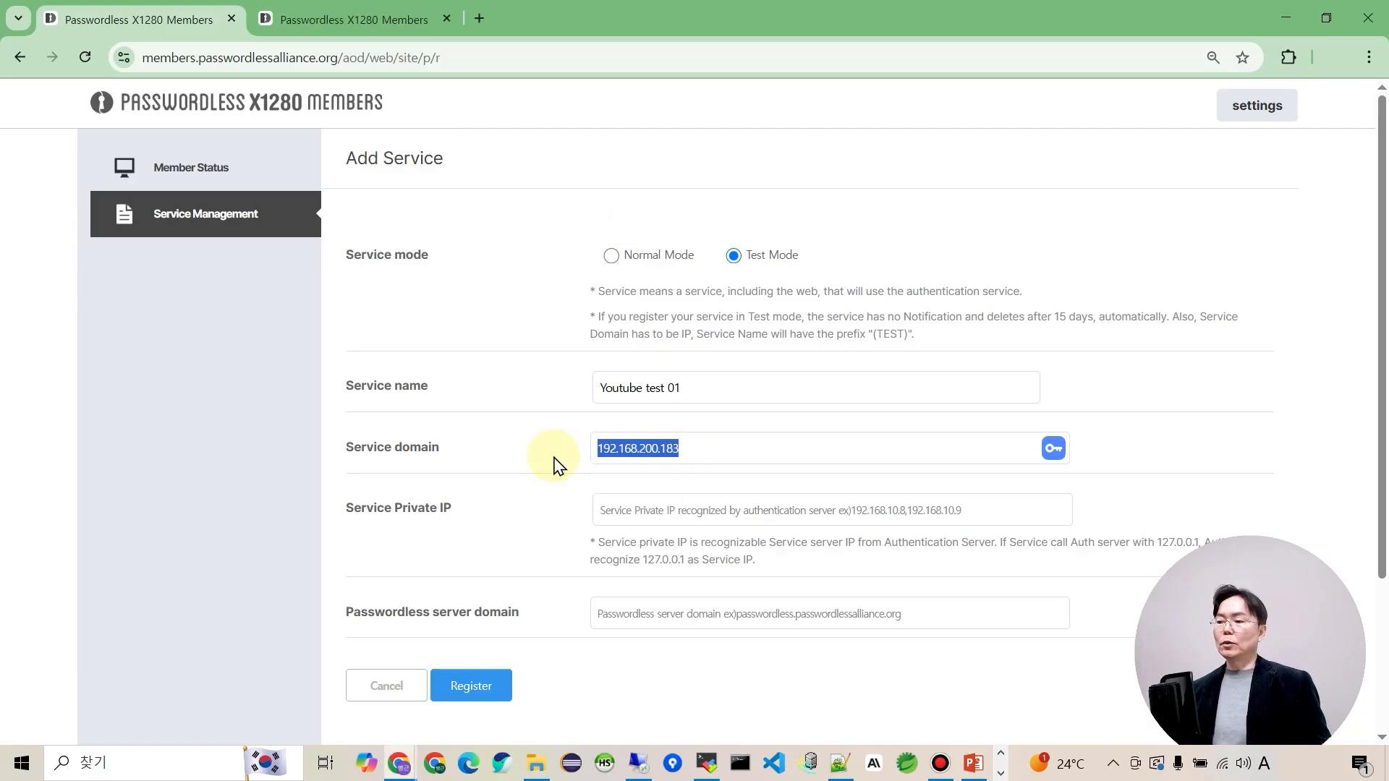
left_click(659, 510)
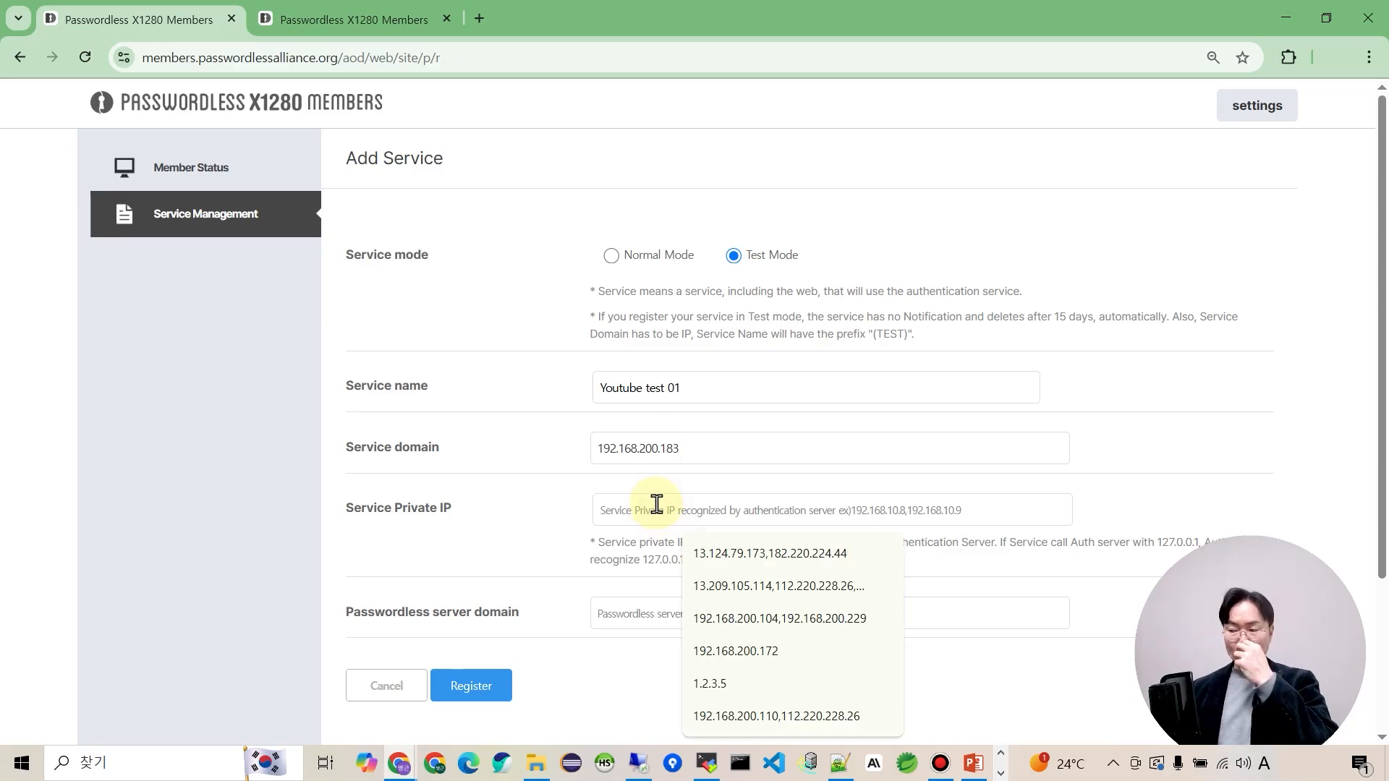
key("ctrl+v")
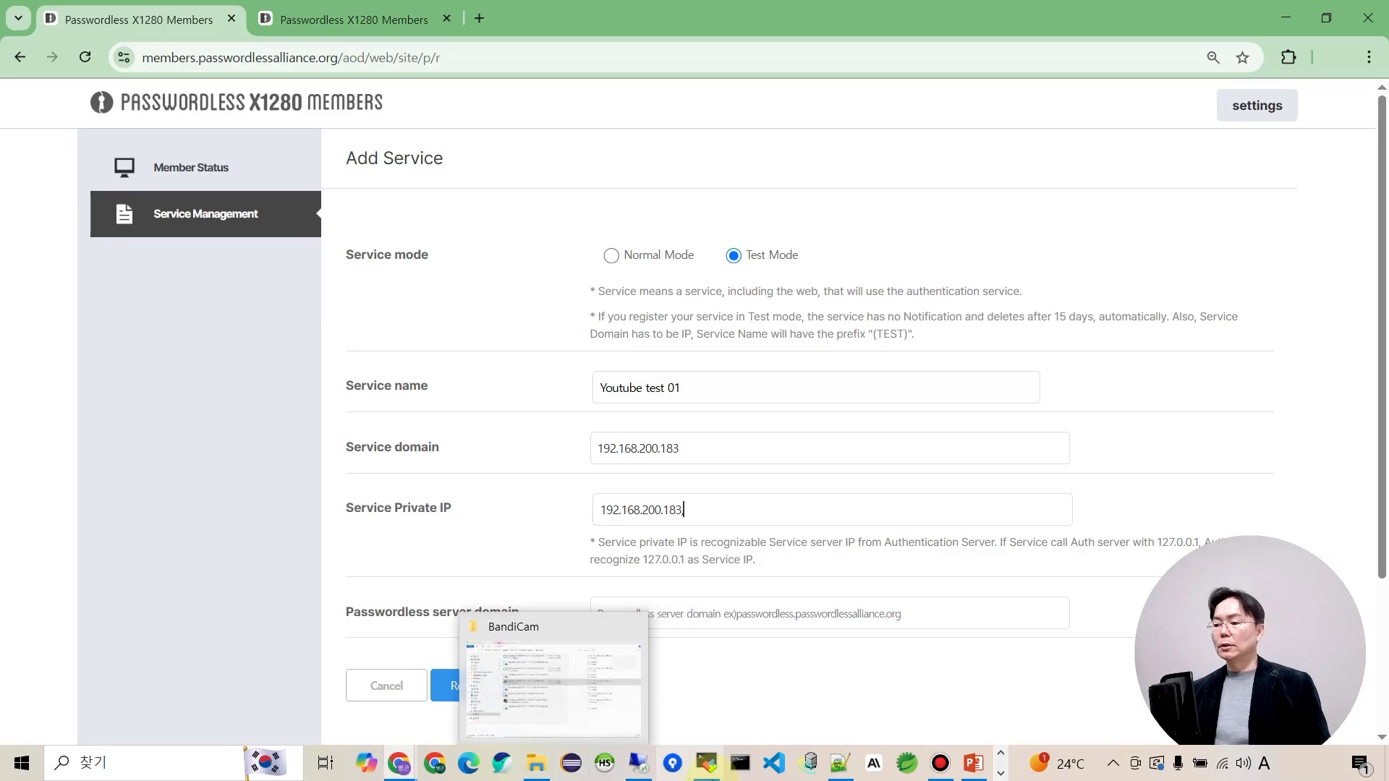
Run ipconfig and append this PC's IPv4 192.168.200.229 to Service Private IP.
type(",")
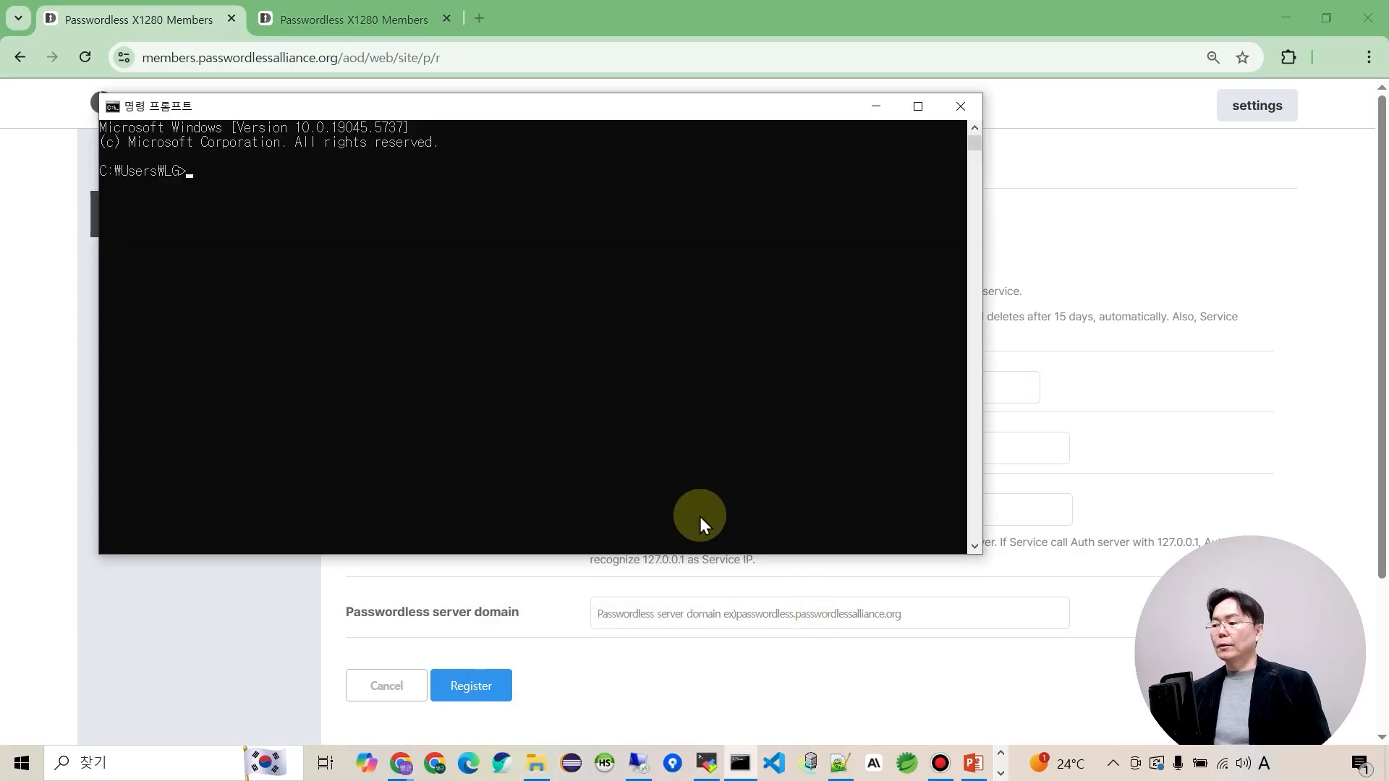
type("fig")
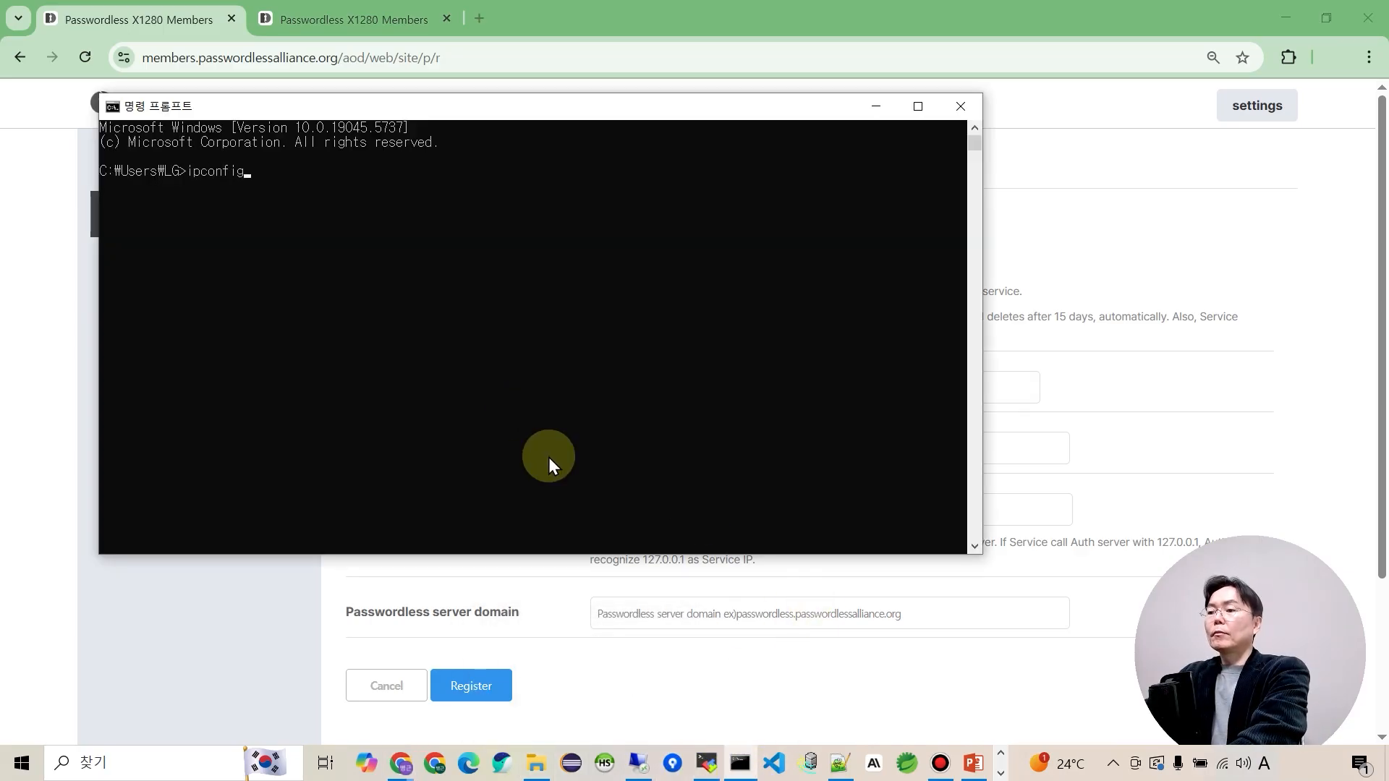
key("Return")
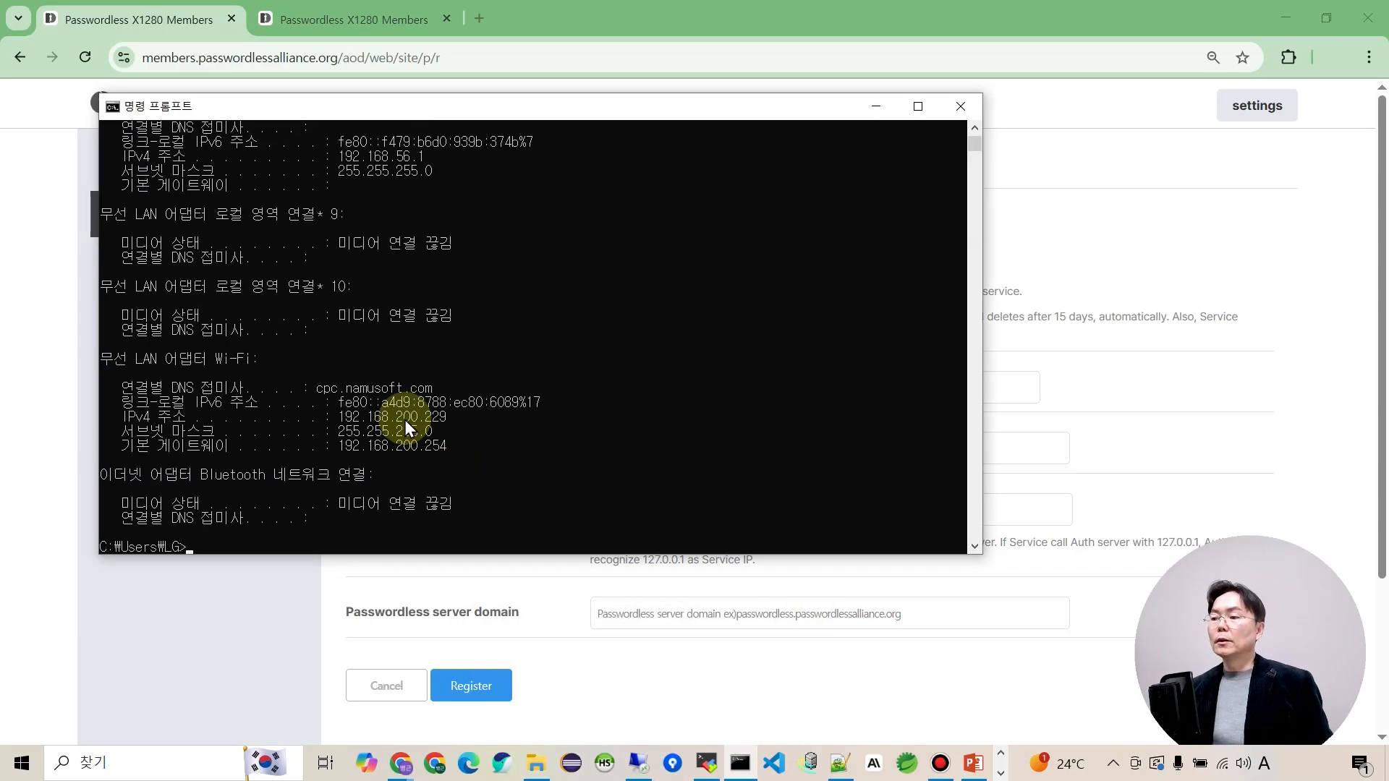
left_click(830, 651)
type("192.168.200.183,192.168.200.229")
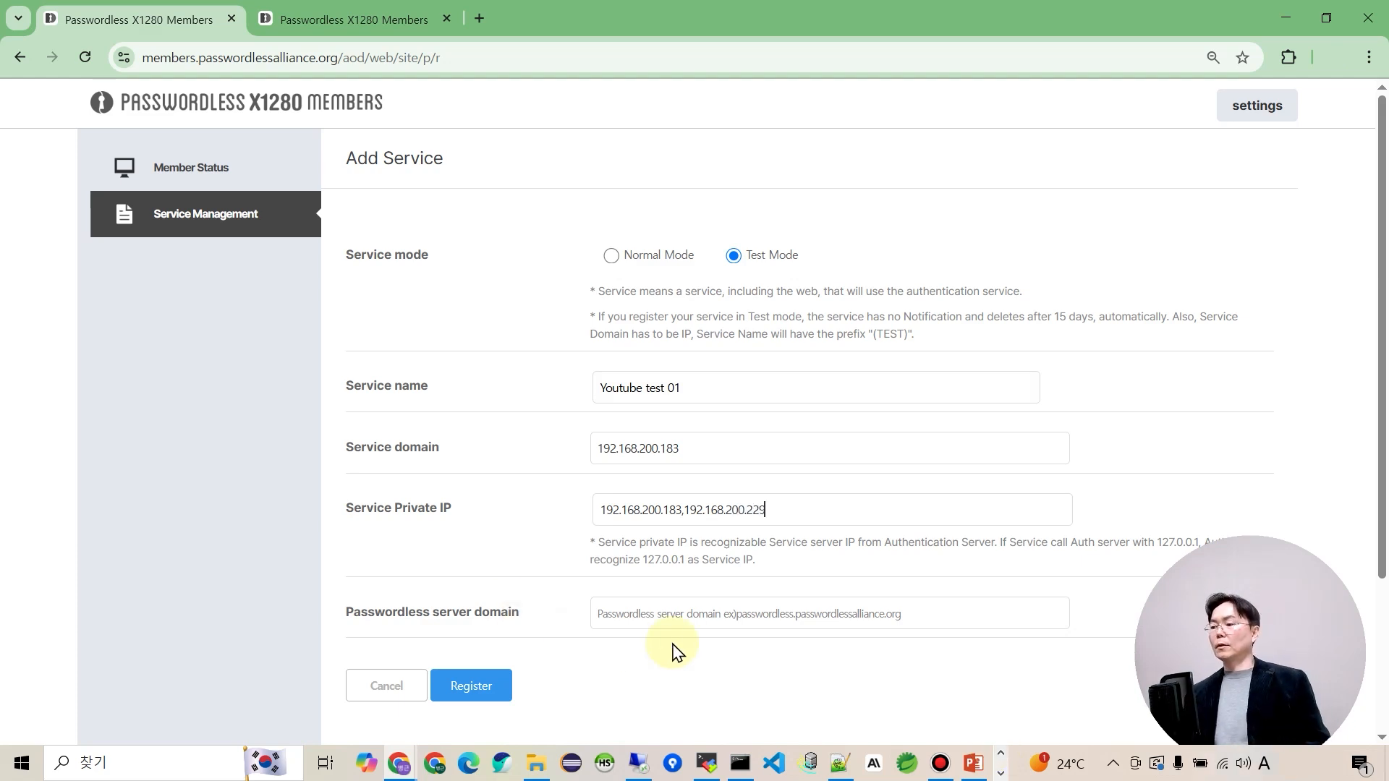
left_click(662, 609)
Paste the server IP into Passwordless server domain and register the service.
left_click_drag(701, 449, 547, 458)
key("ctrl+c")
left_click(684, 612)
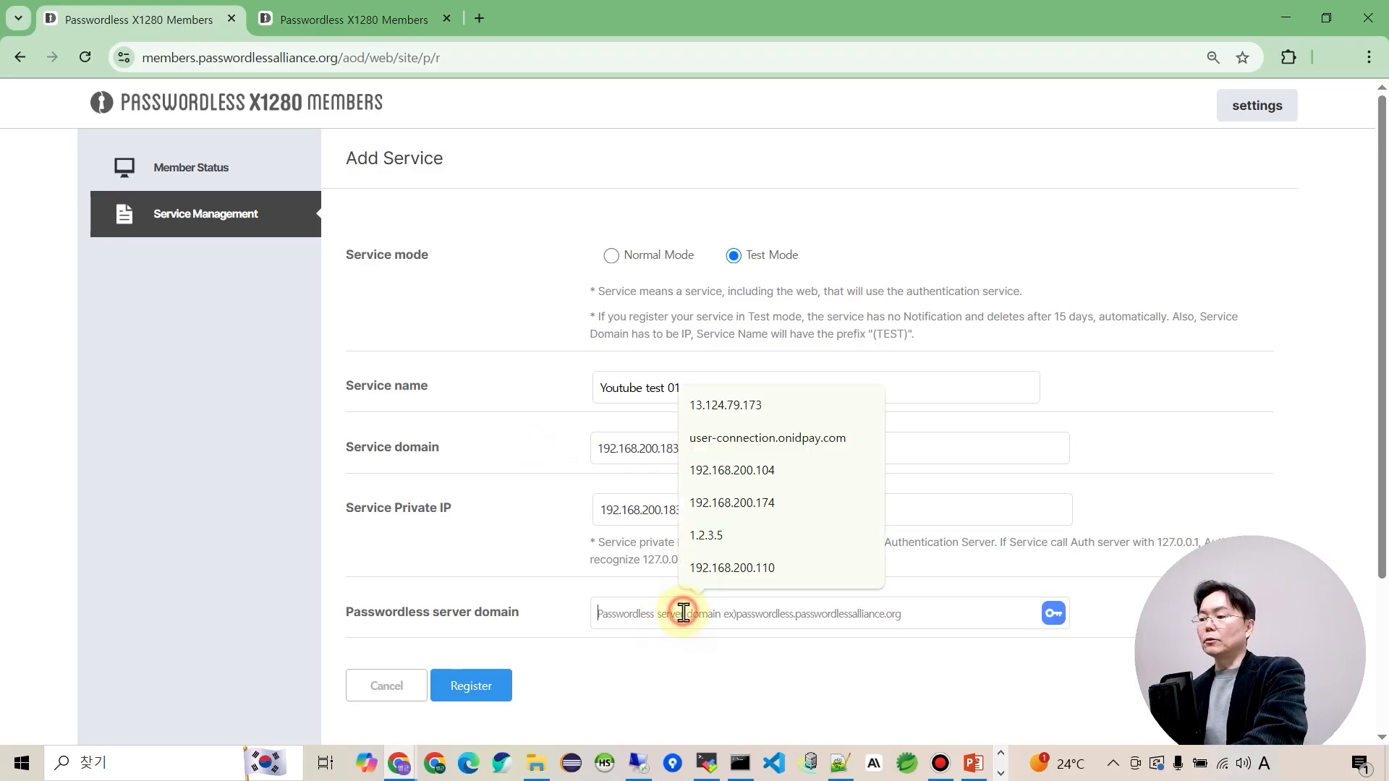
key("ctrl+v")
left_click(676, 665)
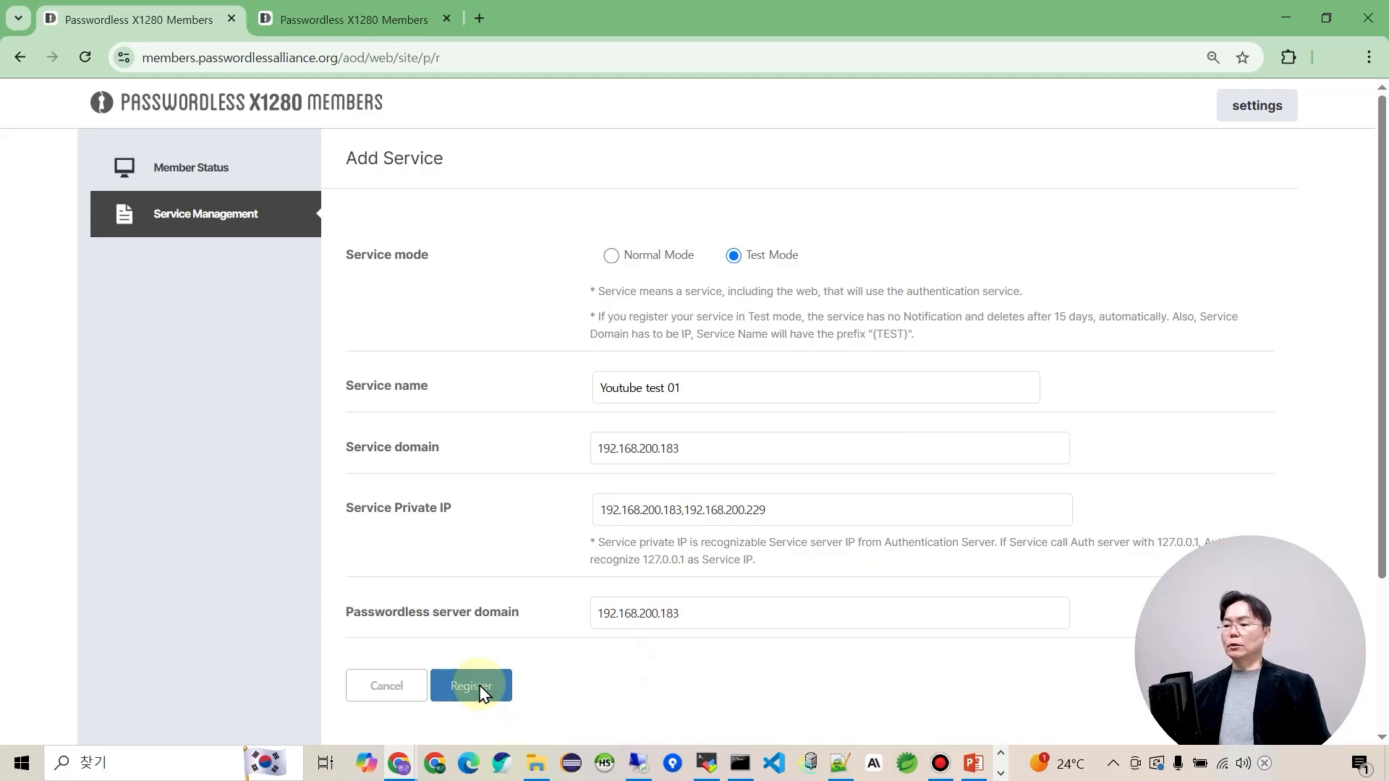
left_click(481, 691)
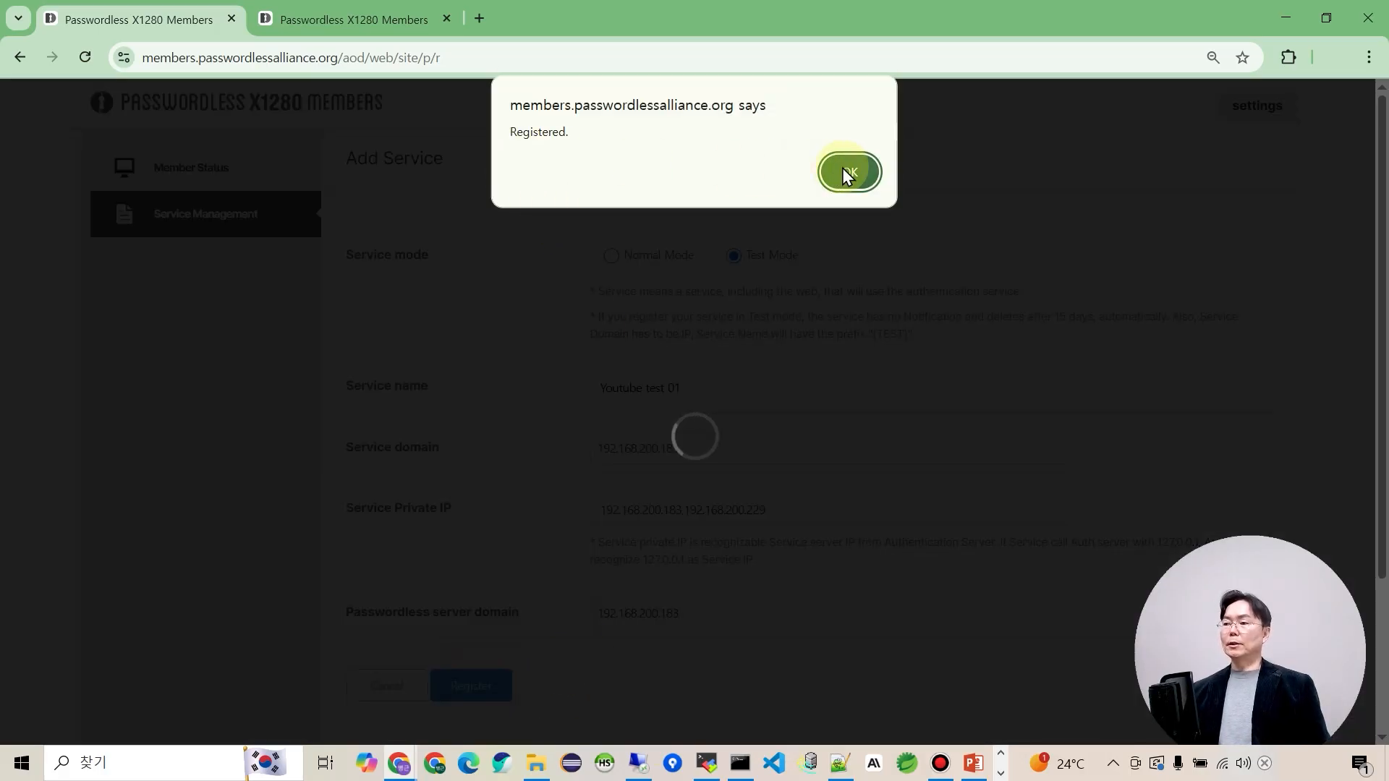
left_click(846, 172)
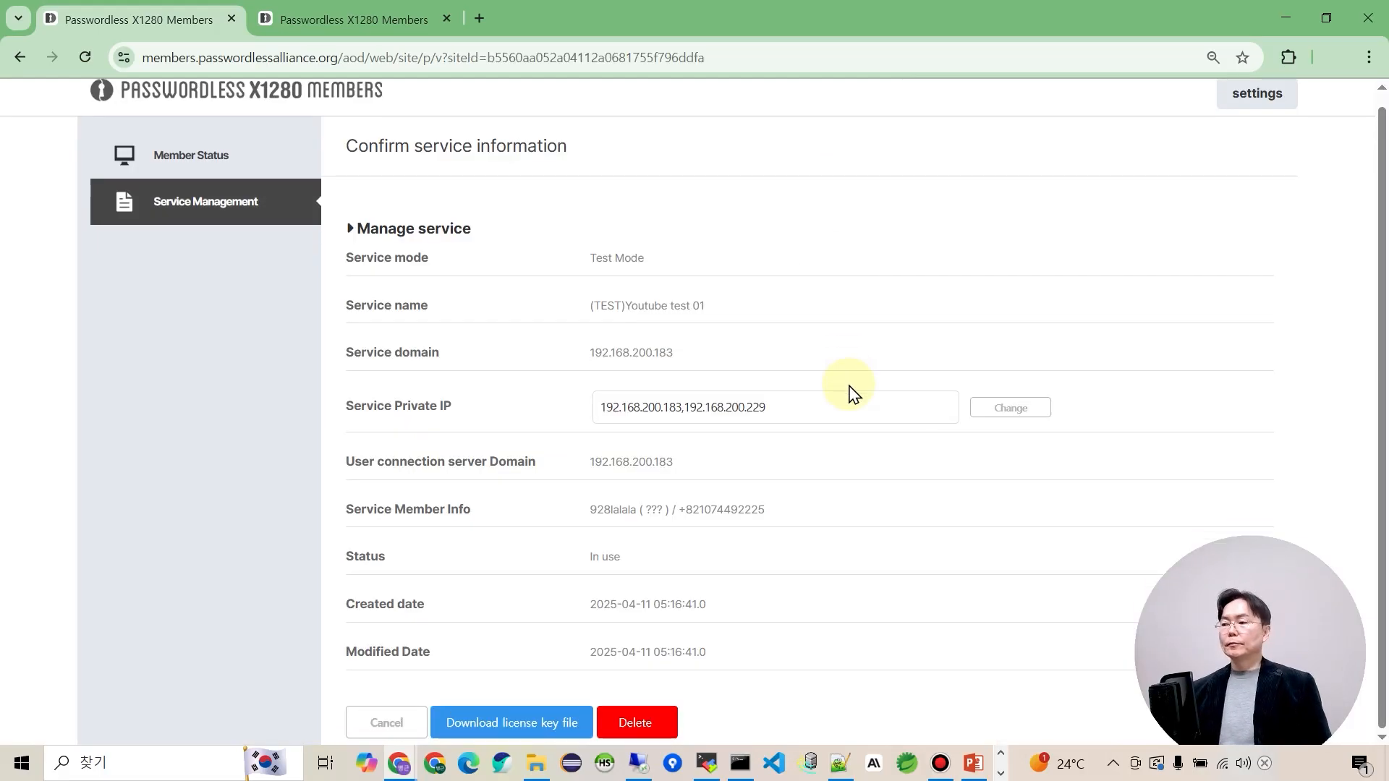
Highlight the service's In use status and its (TEST) name prefix.
left_click_drag(651, 559, 593, 557)
left_click(646, 557)
left_click(657, 561)
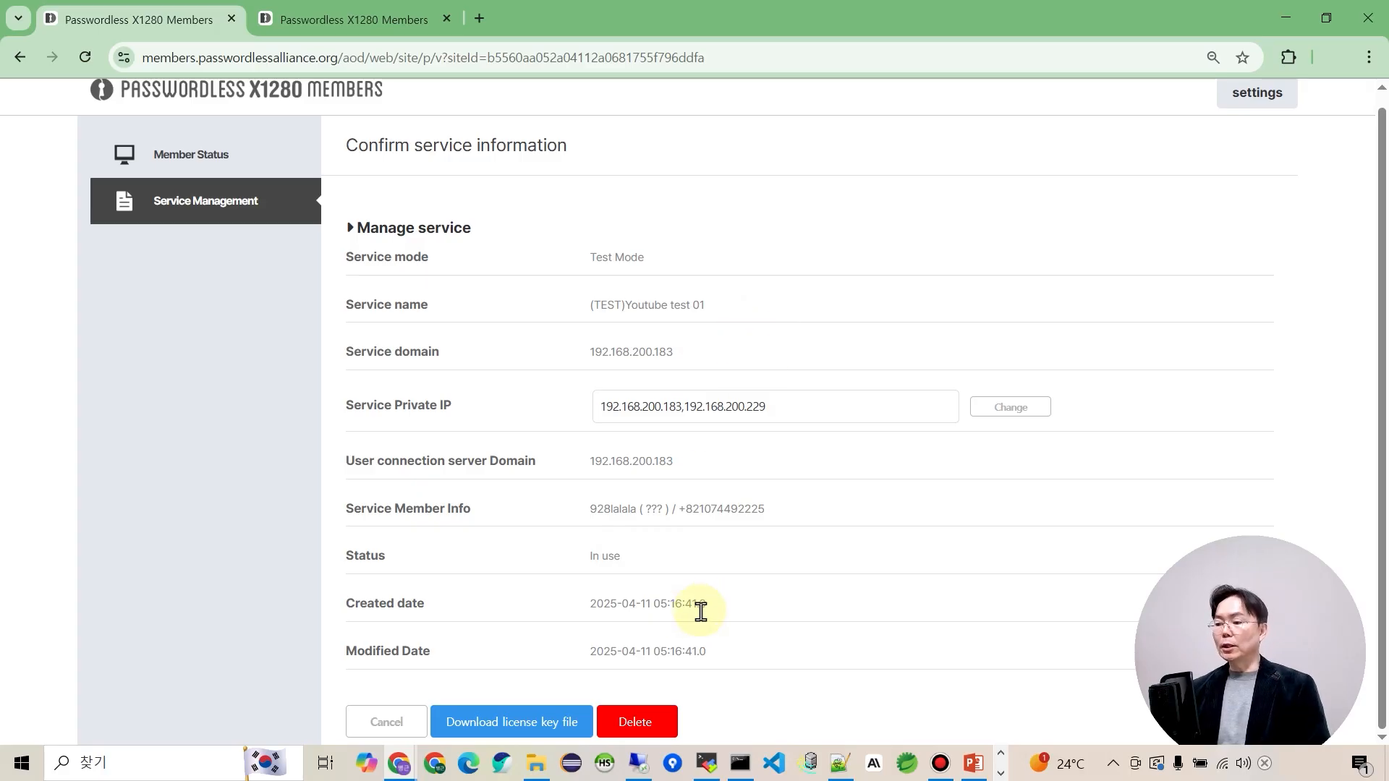
left_click_drag(627, 307, 589, 305)
left_click(622, 324)
left_click(664, 331)
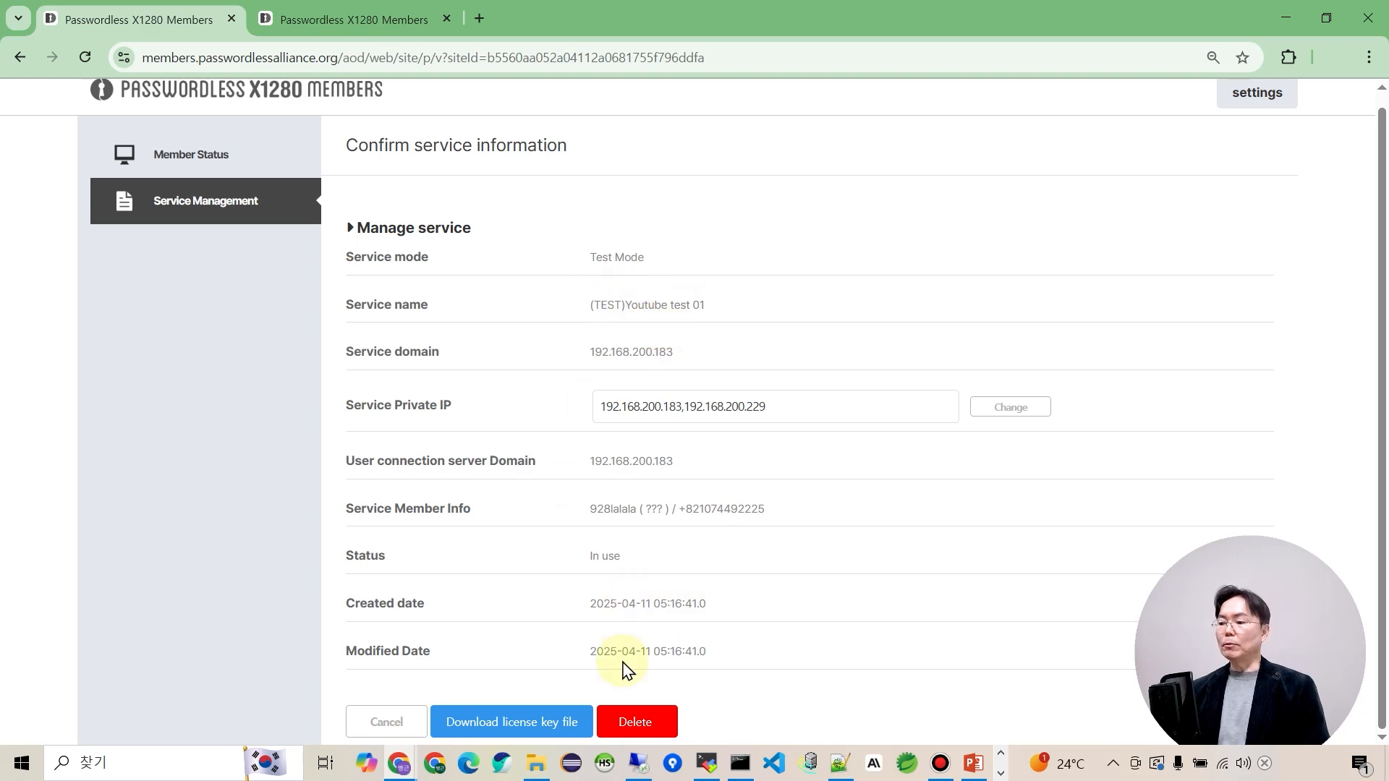
Download the license key file and return to the Service Management list.
left_click(536, 729)
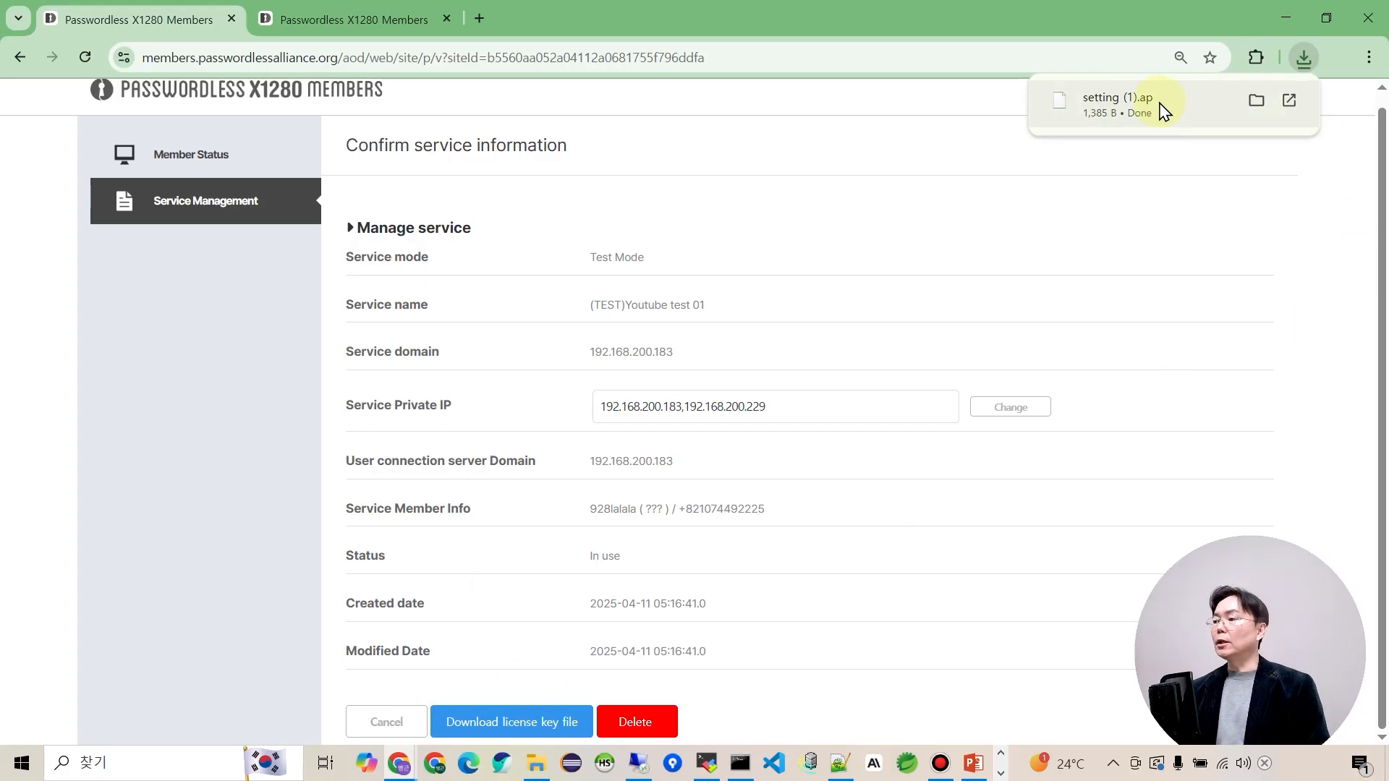
left_click(1268, 209)
left_click(217, 205)
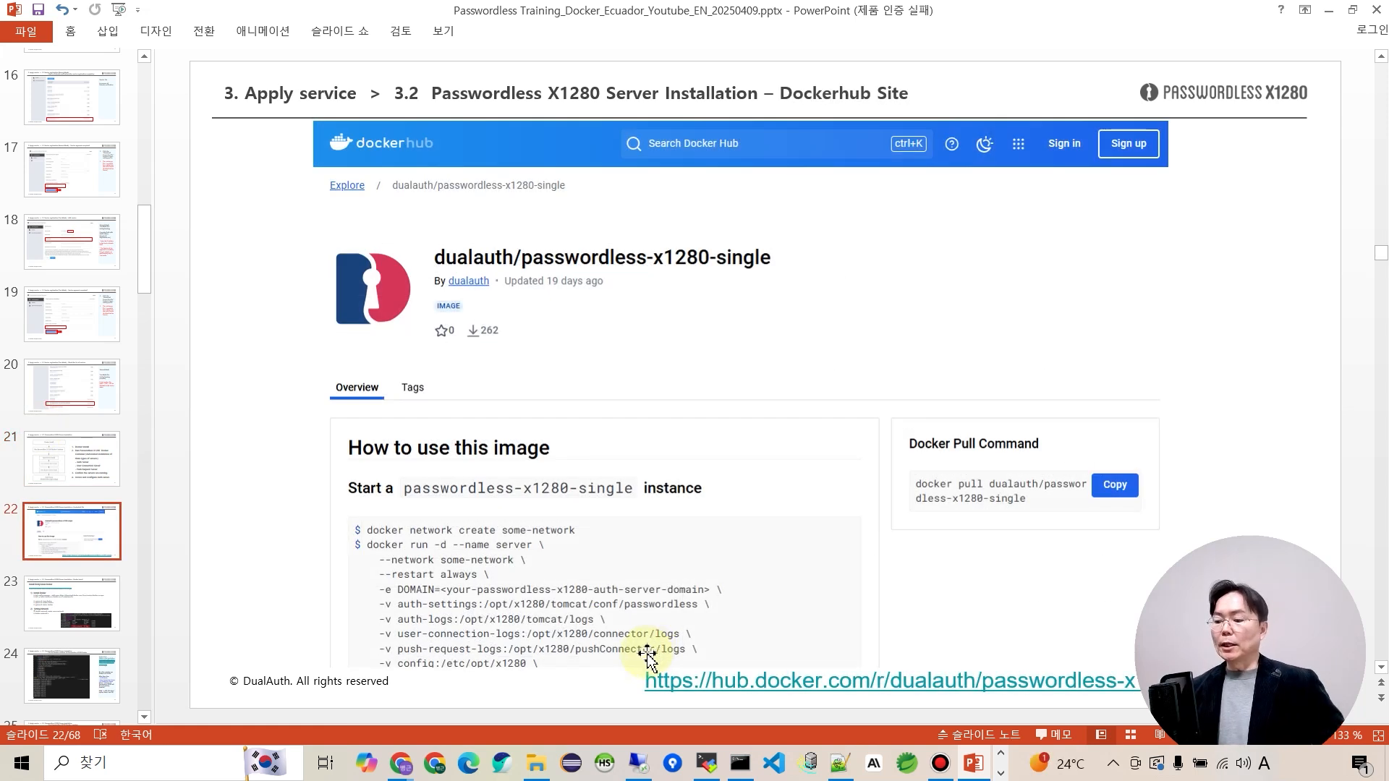
Follow slide 22's hub.docker.com link to the dualauth/passwordless-x1280-single page.
left_click(651, 679, "ctrl")
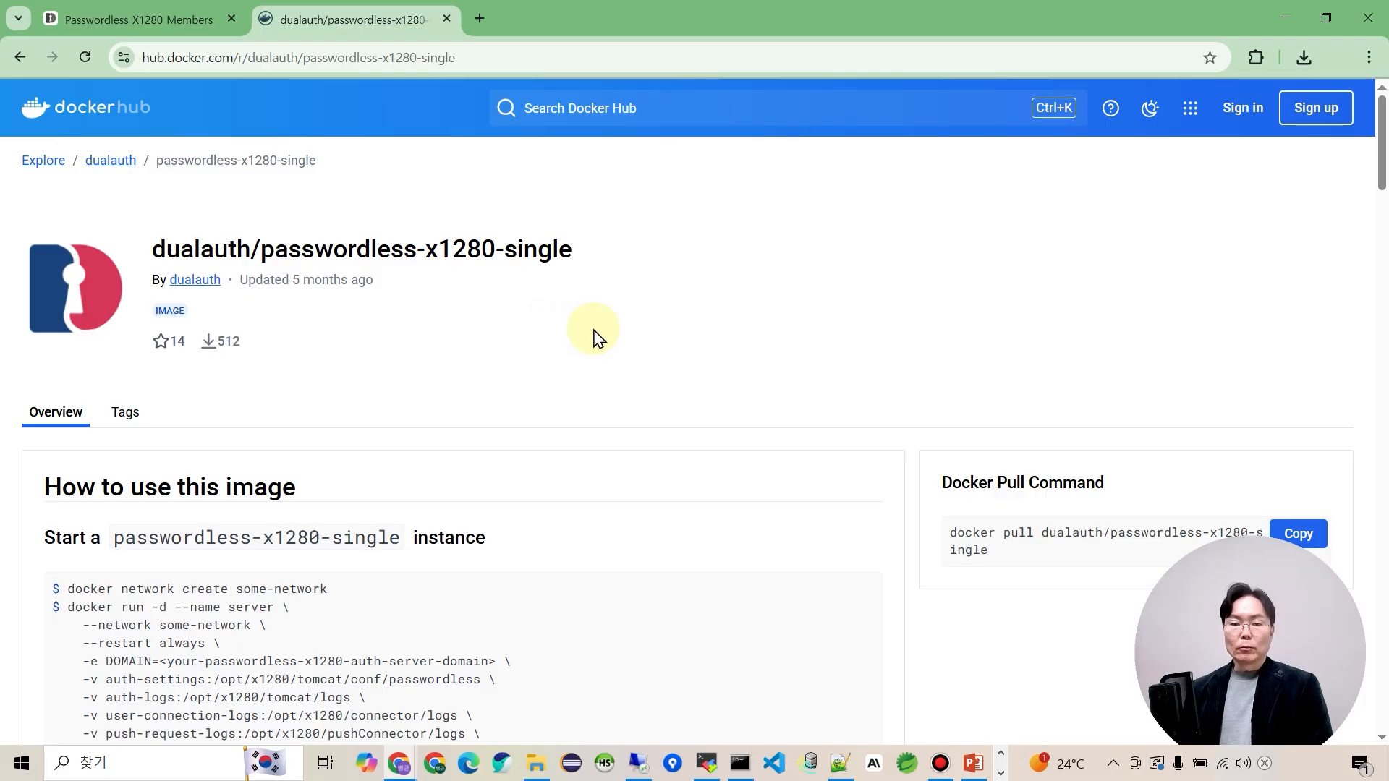
Scroll through the image Overview to review docker run usage and environment variables.
scroll(924, 419, "down", 10)
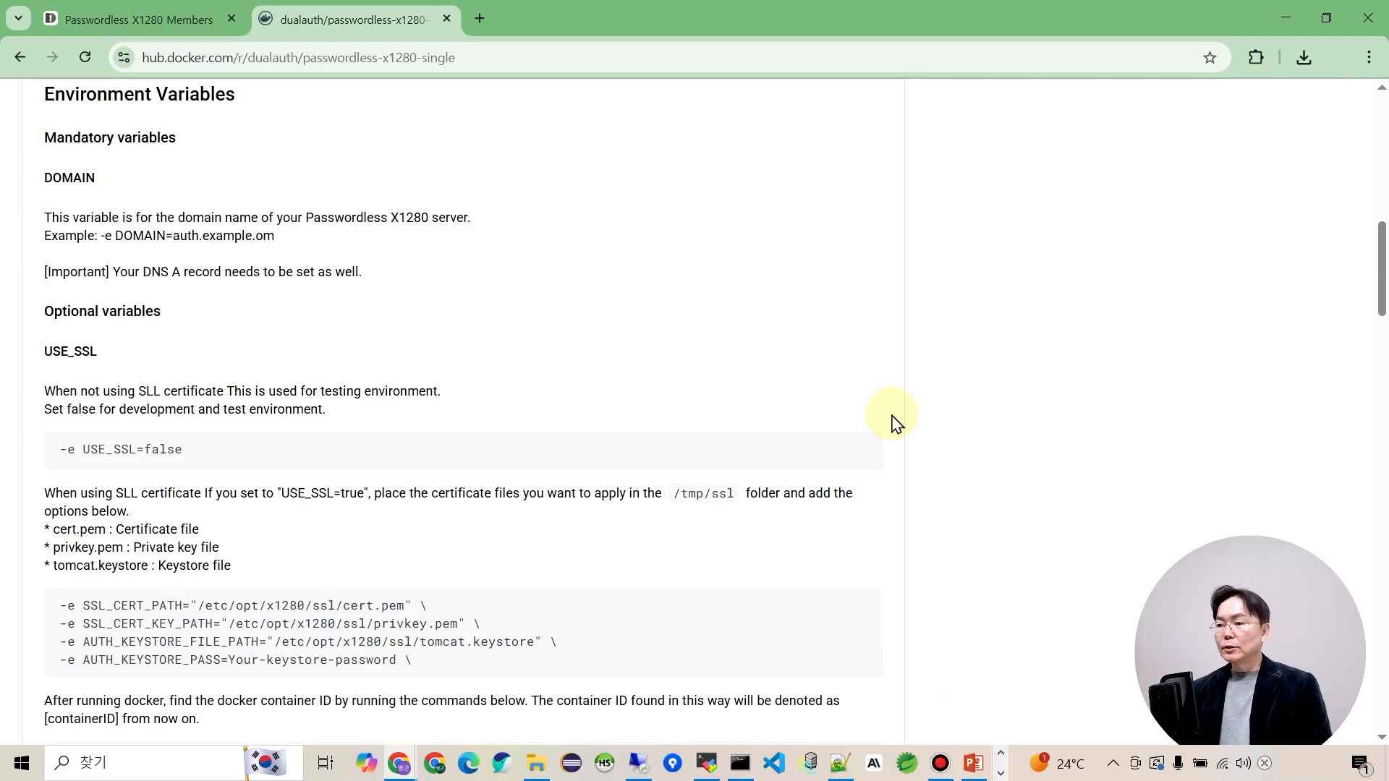
scroll(832, 414, "down", 20)
scroll(823, 414, "down", 5)
scroll(817, 413, "up", 20)
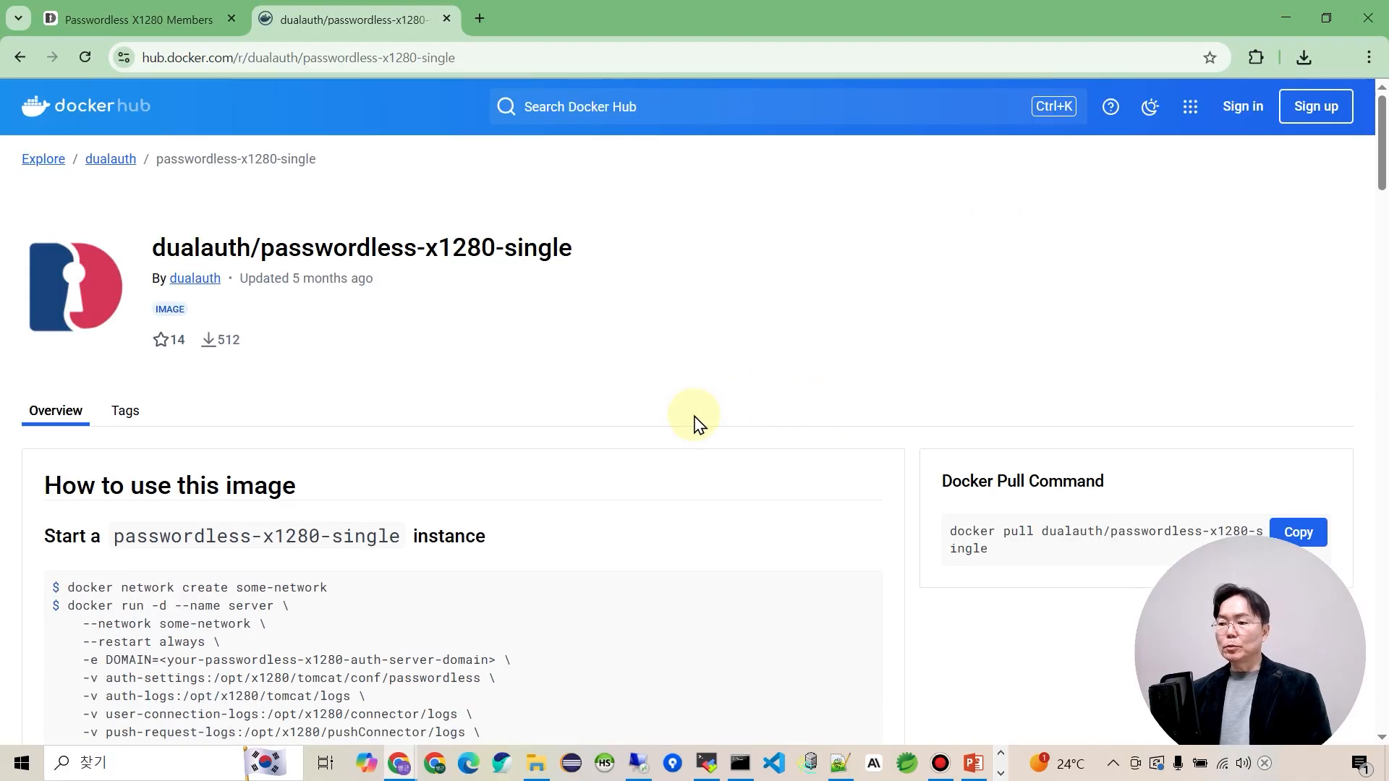
scroll(693, 423, "down", 6)
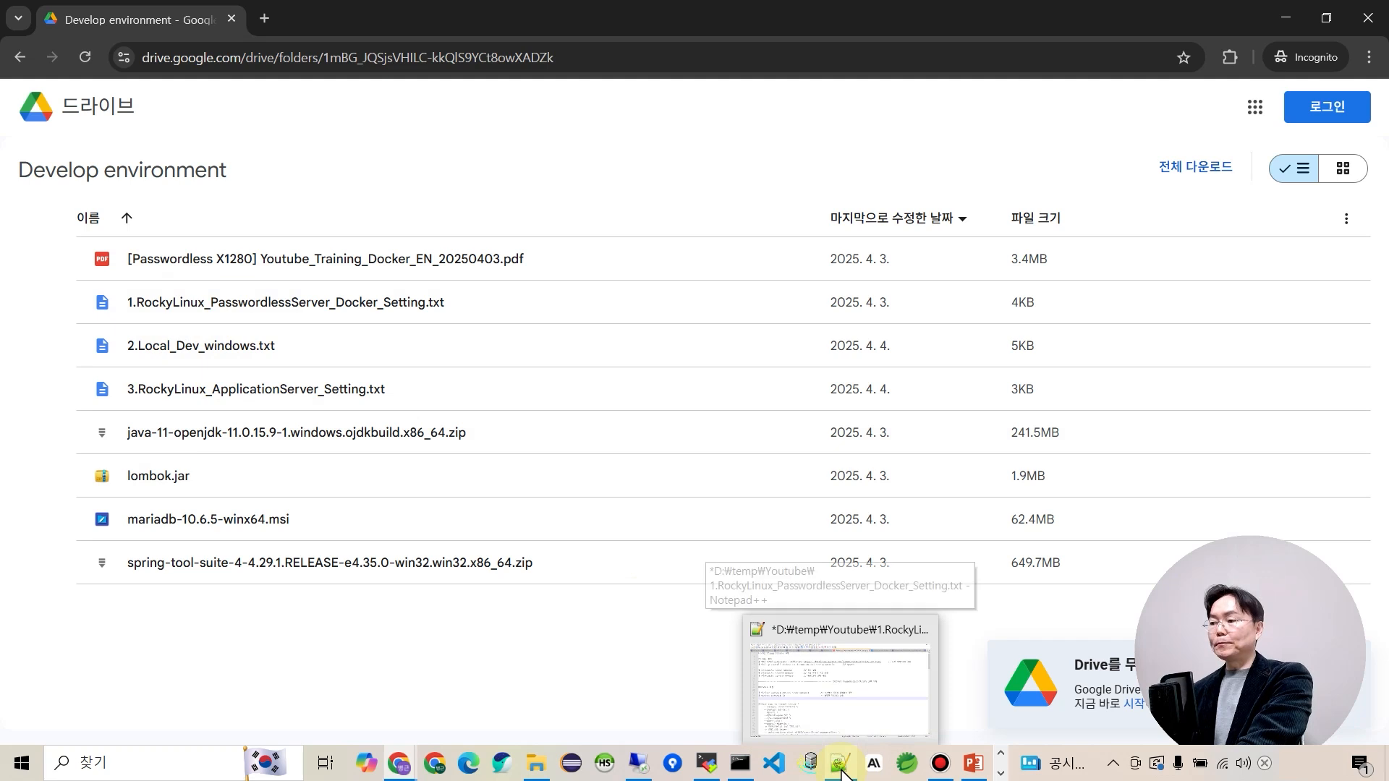
Copy line 4's dnf config-manager Docker repository command from the Notepad++ setup notes.
left_click(840, 673)
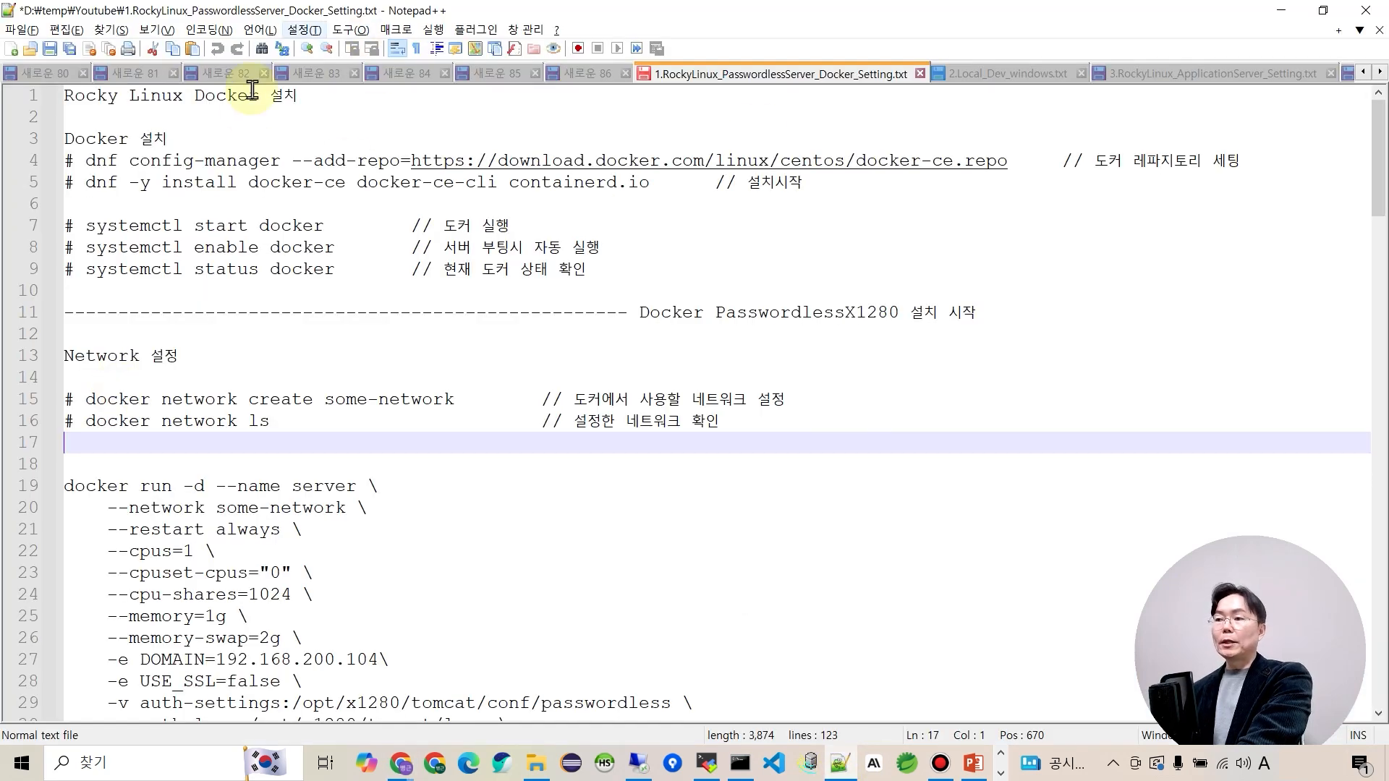
left_click(232, 95)
left_click(236, 312)
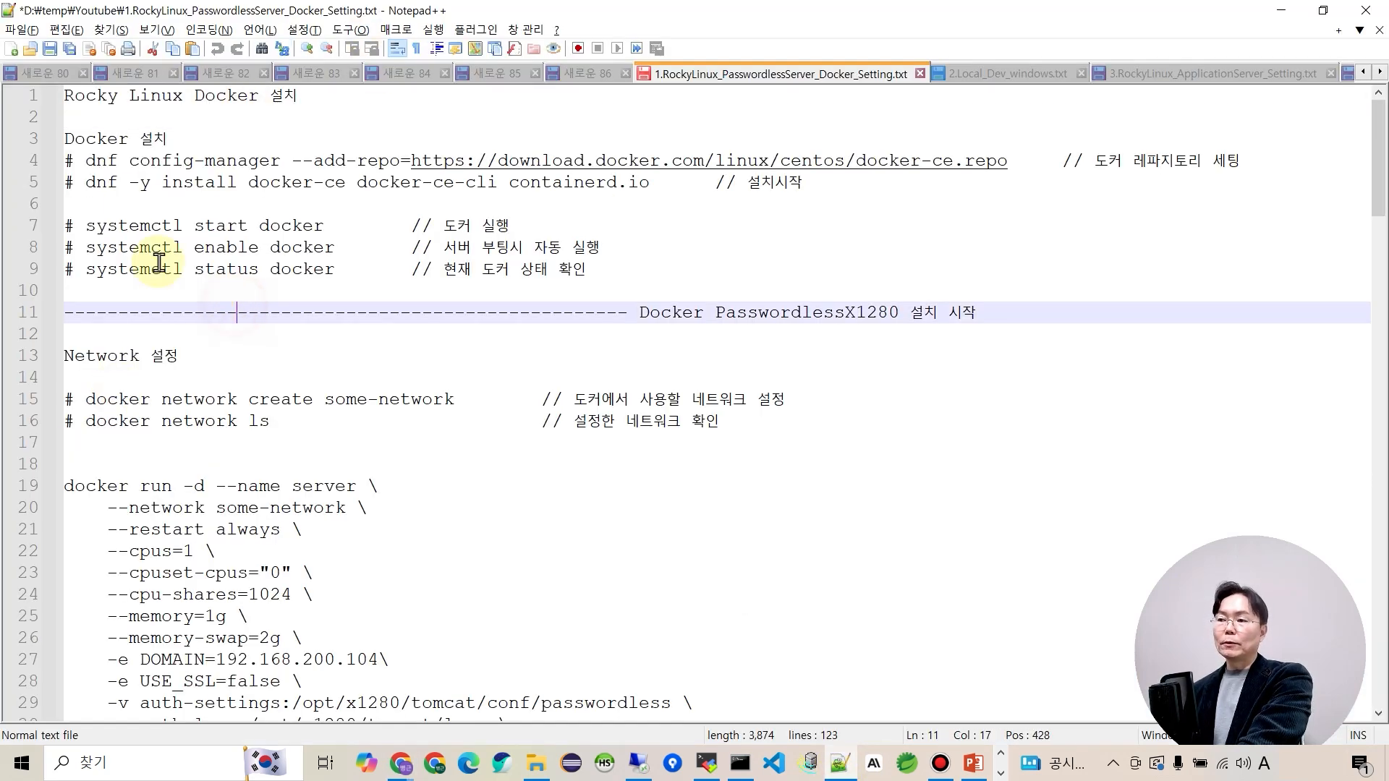
left_click(87, 162)
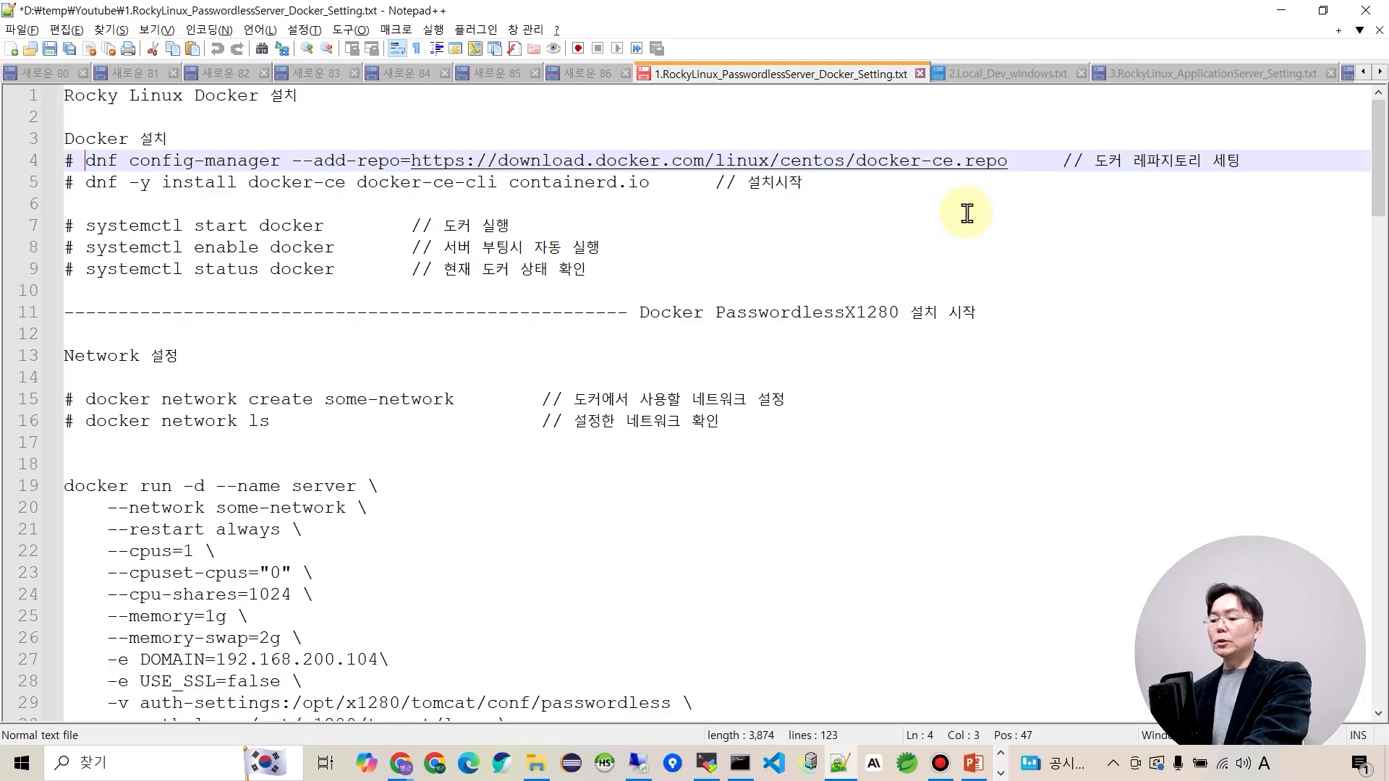
left_click(1009, 167, "shift")
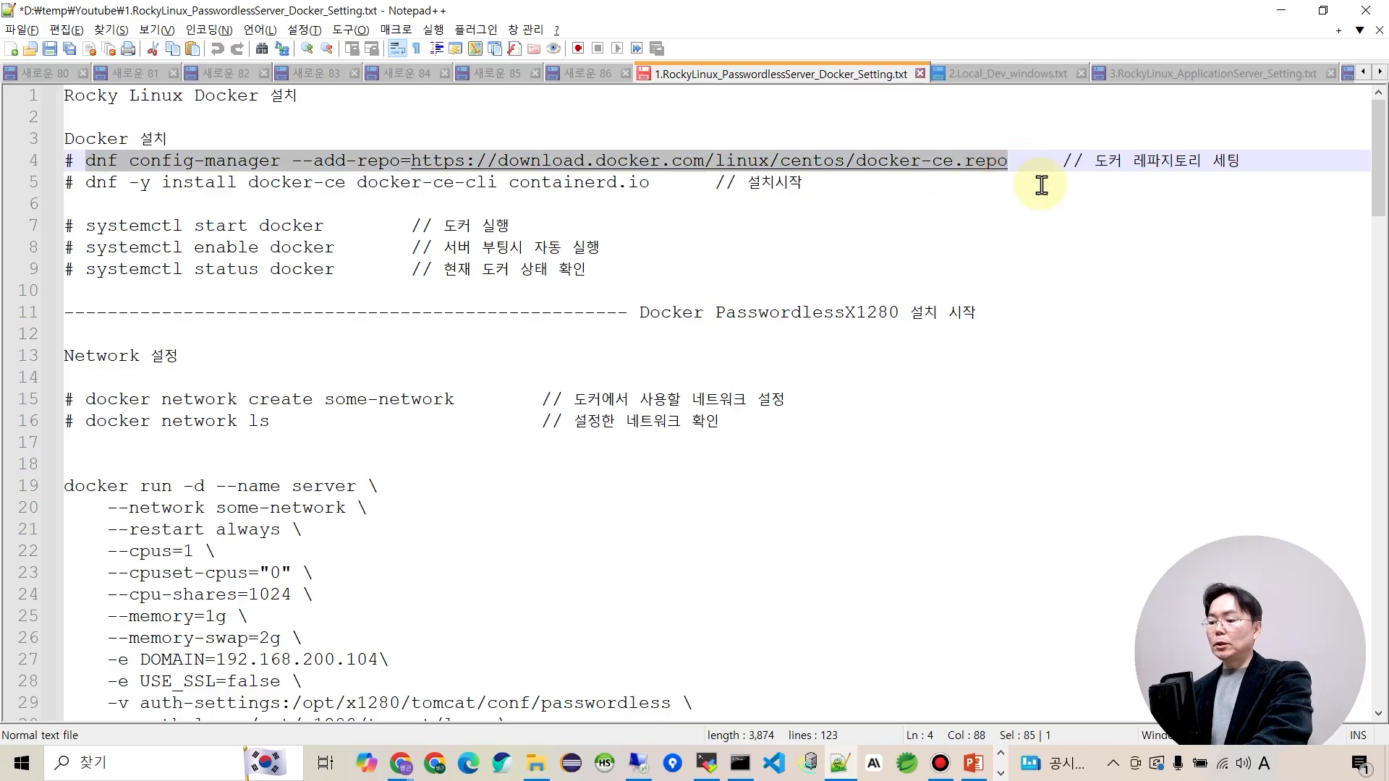
key("alt+Tab")
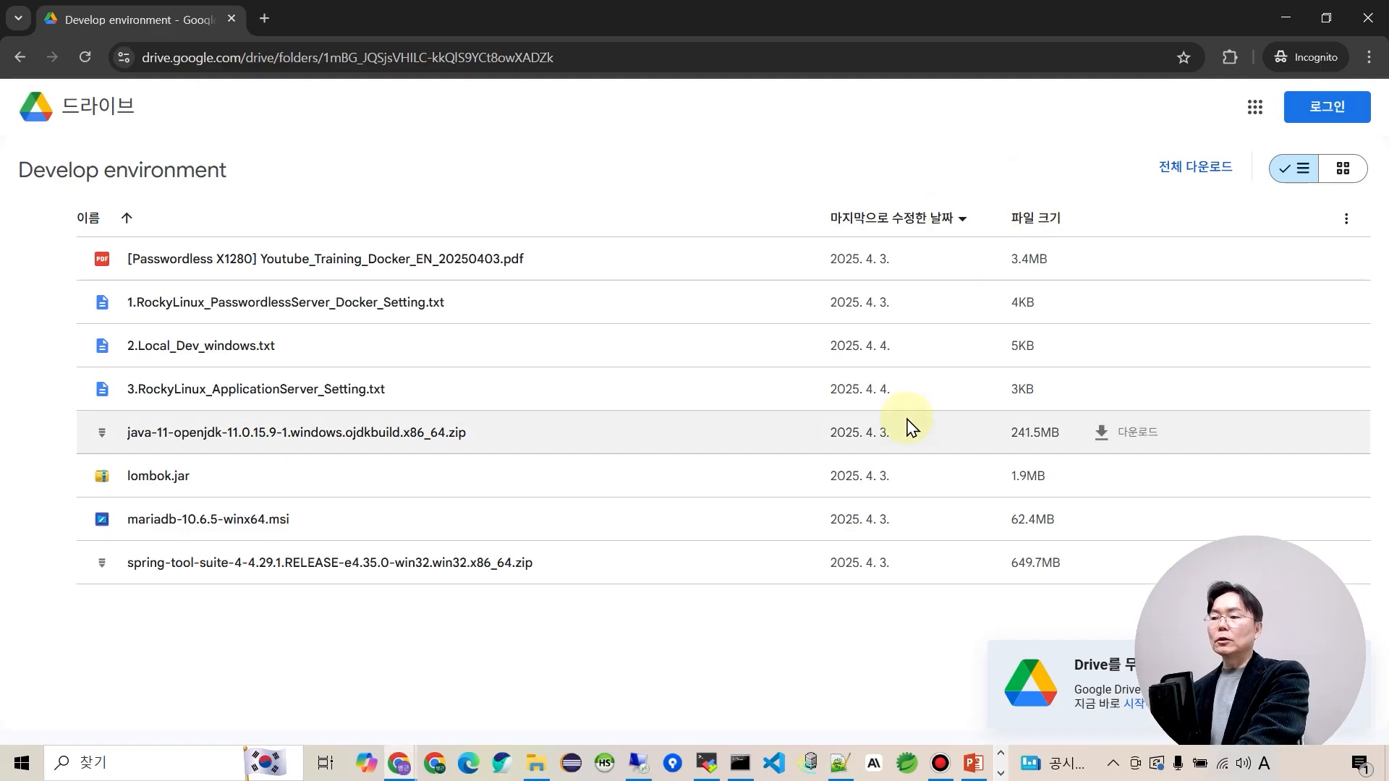
left_click(707, 765)
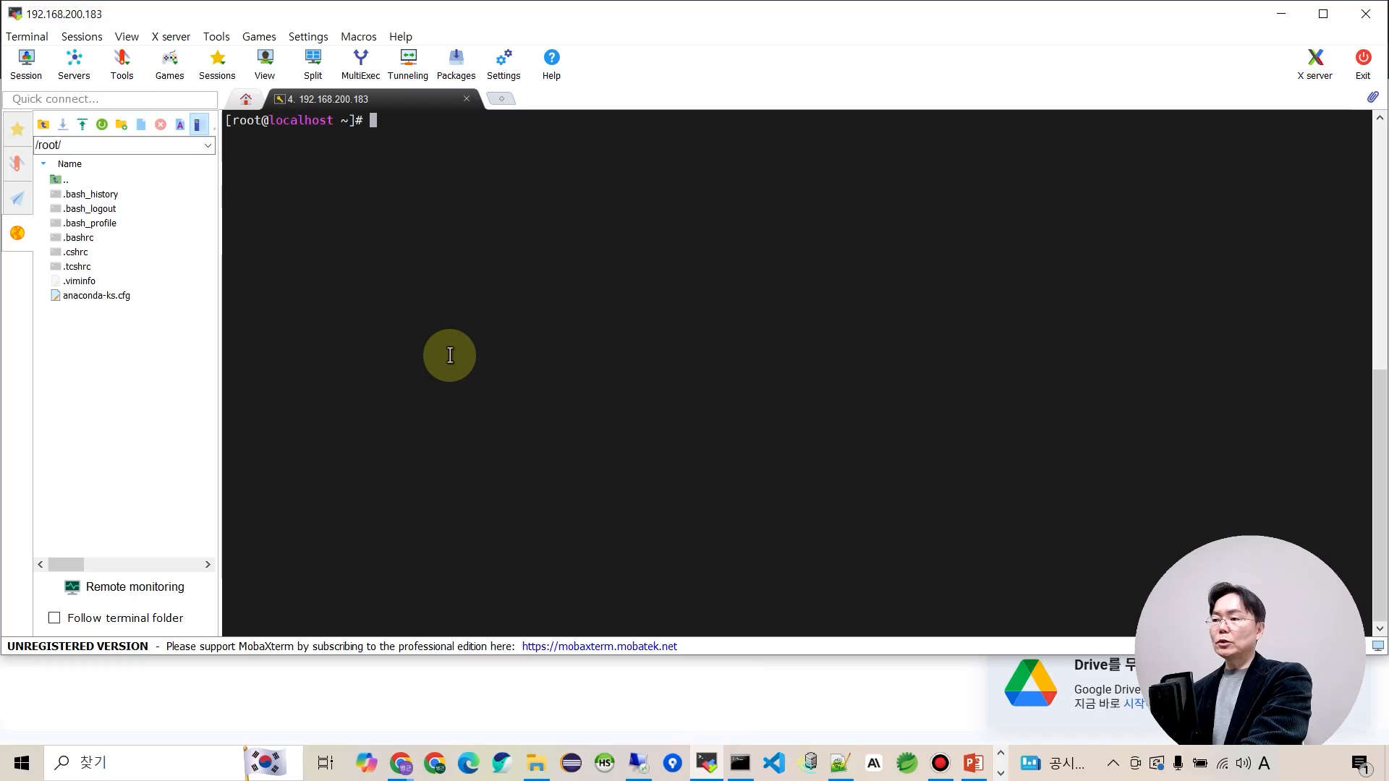
Add the Docker CE repository on the server with the pasted dnf config-manager command.
right_click(458, 356)
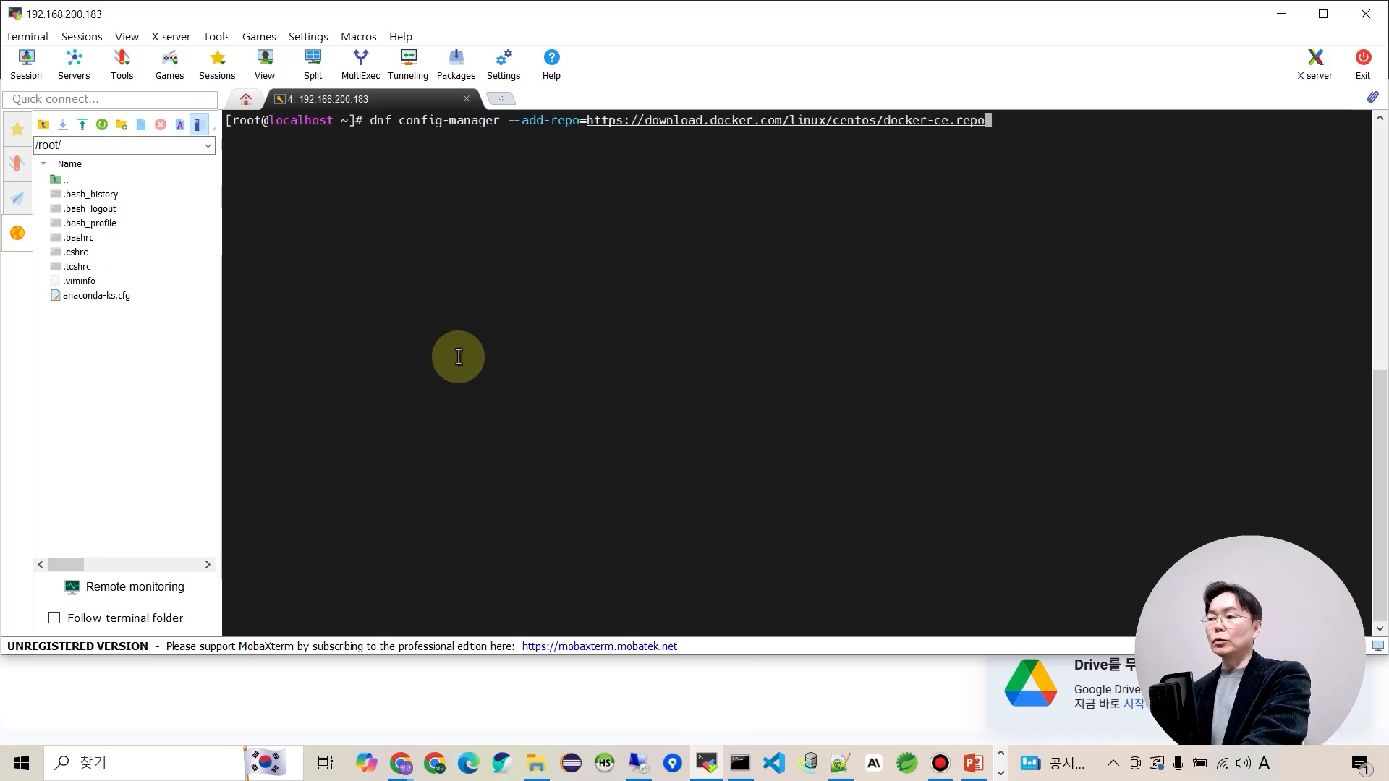
key("Return")
key("alt+Tab")
key("alt+Tab")
key("alt+Tab")
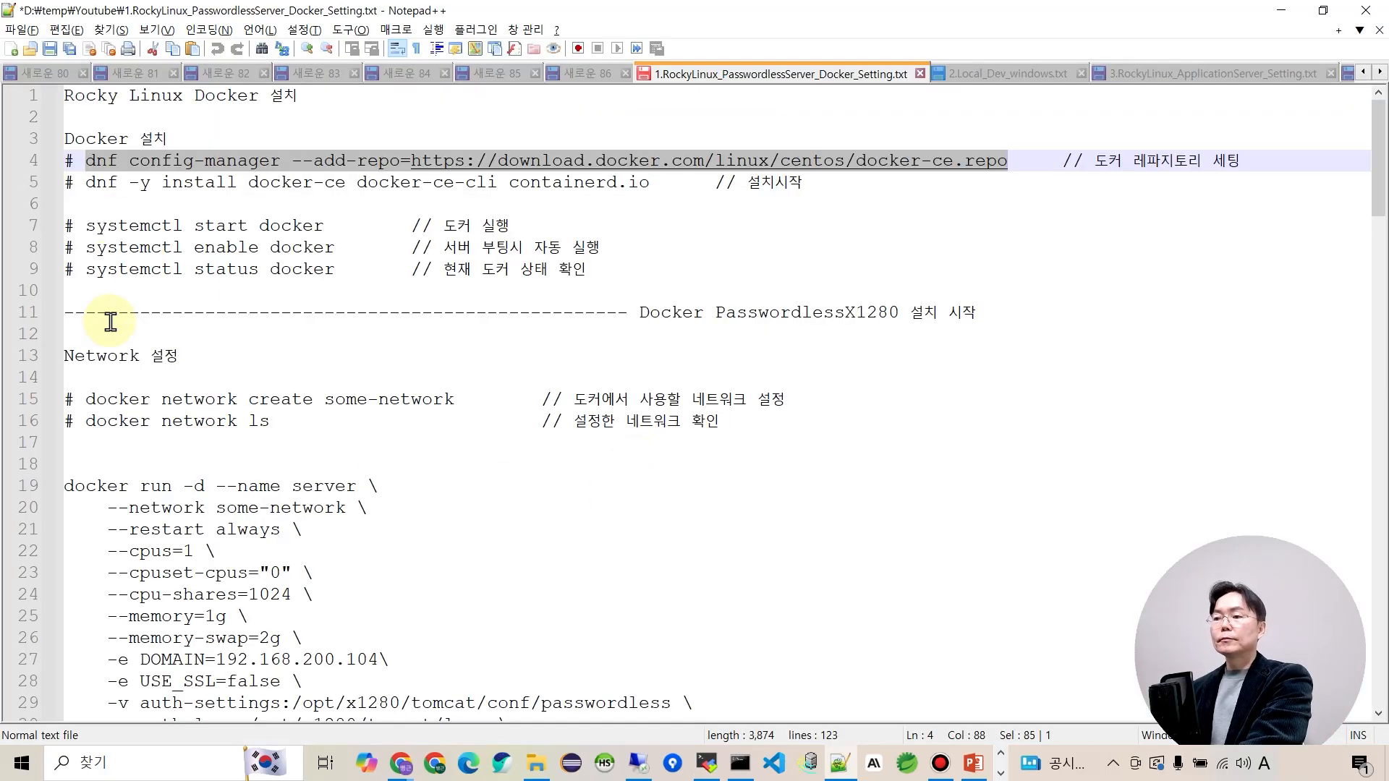
Install docker-ce, docker-ce-cli and containerd.io using line 5's install command.
left_click_drag(85, 186, 651, 184)
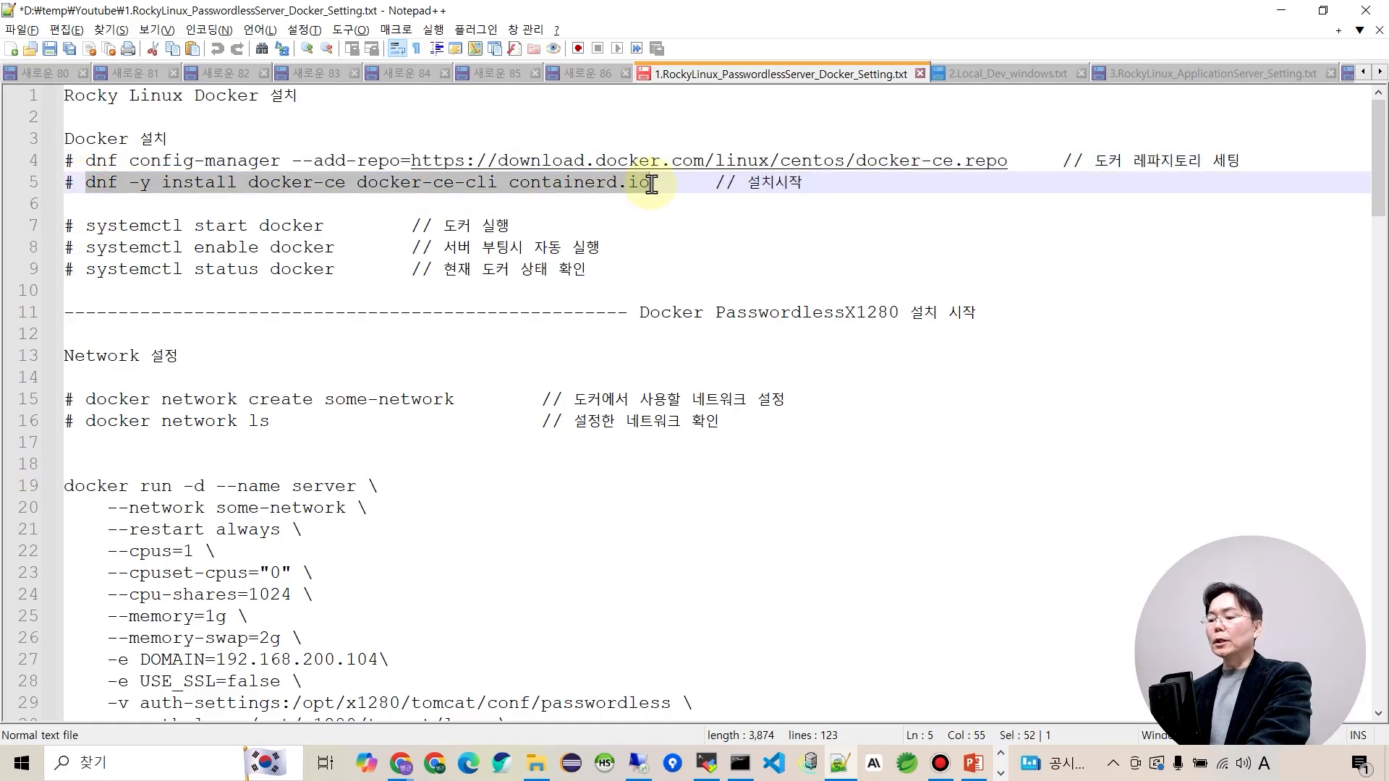
key("ctrl+c")
key("alt+Tab")
right_click(636, 267)
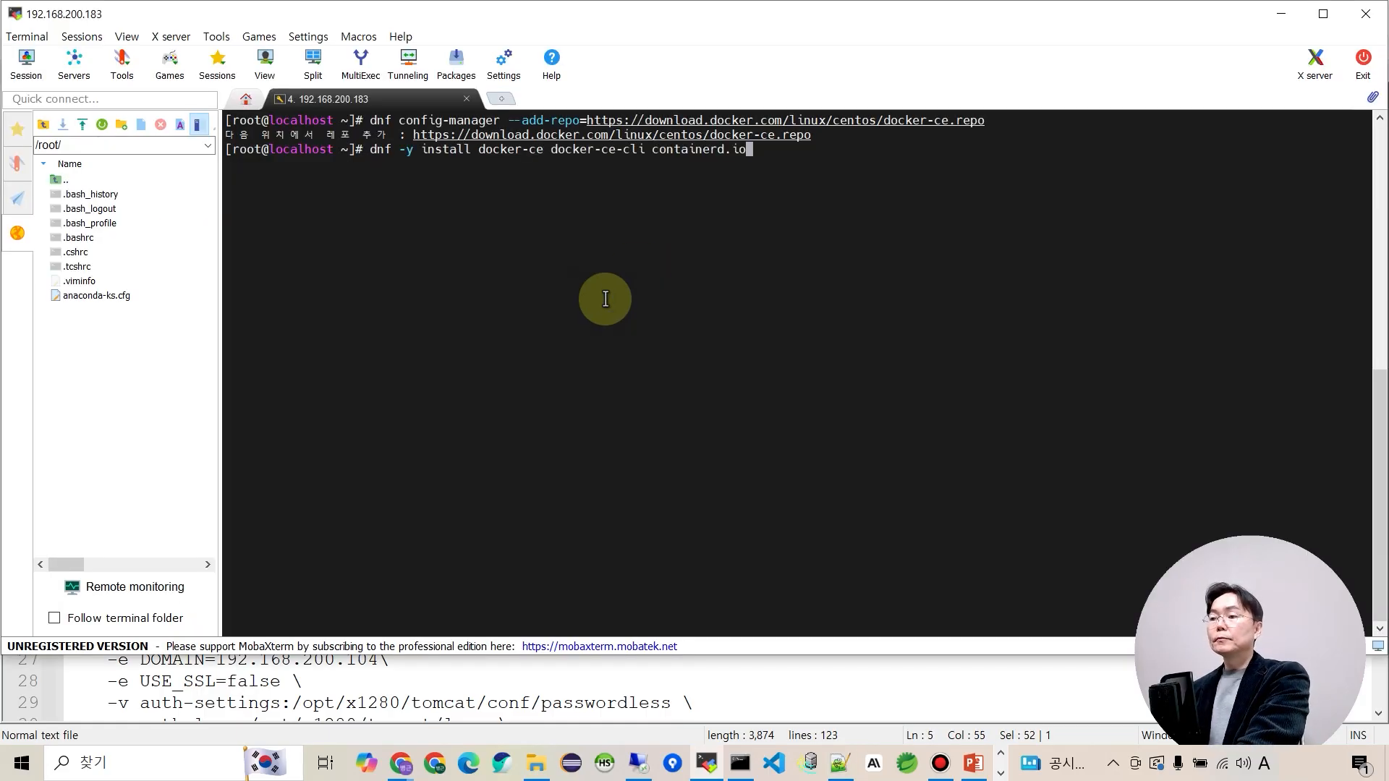
key("Return")
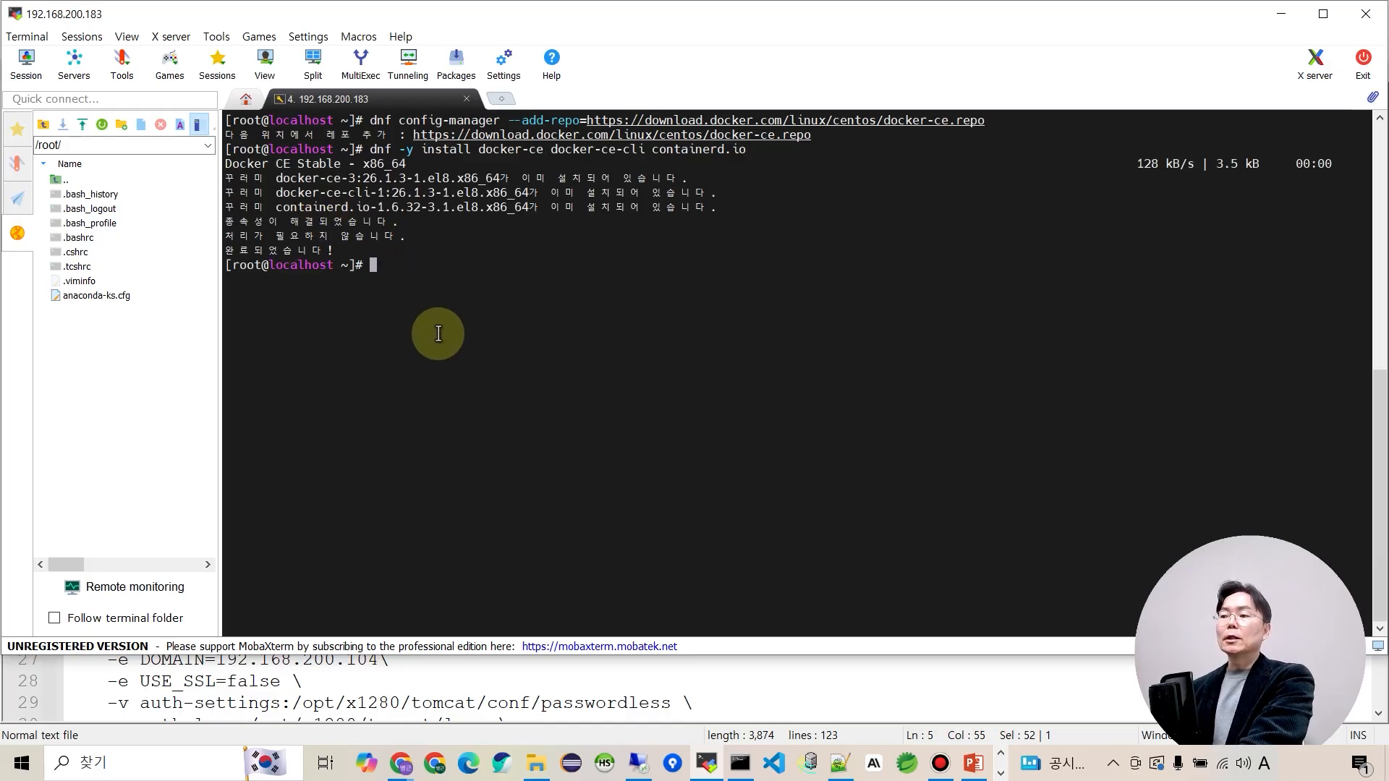
key("alt+Tab")
left_click_drag(87, 226, 322, 228)
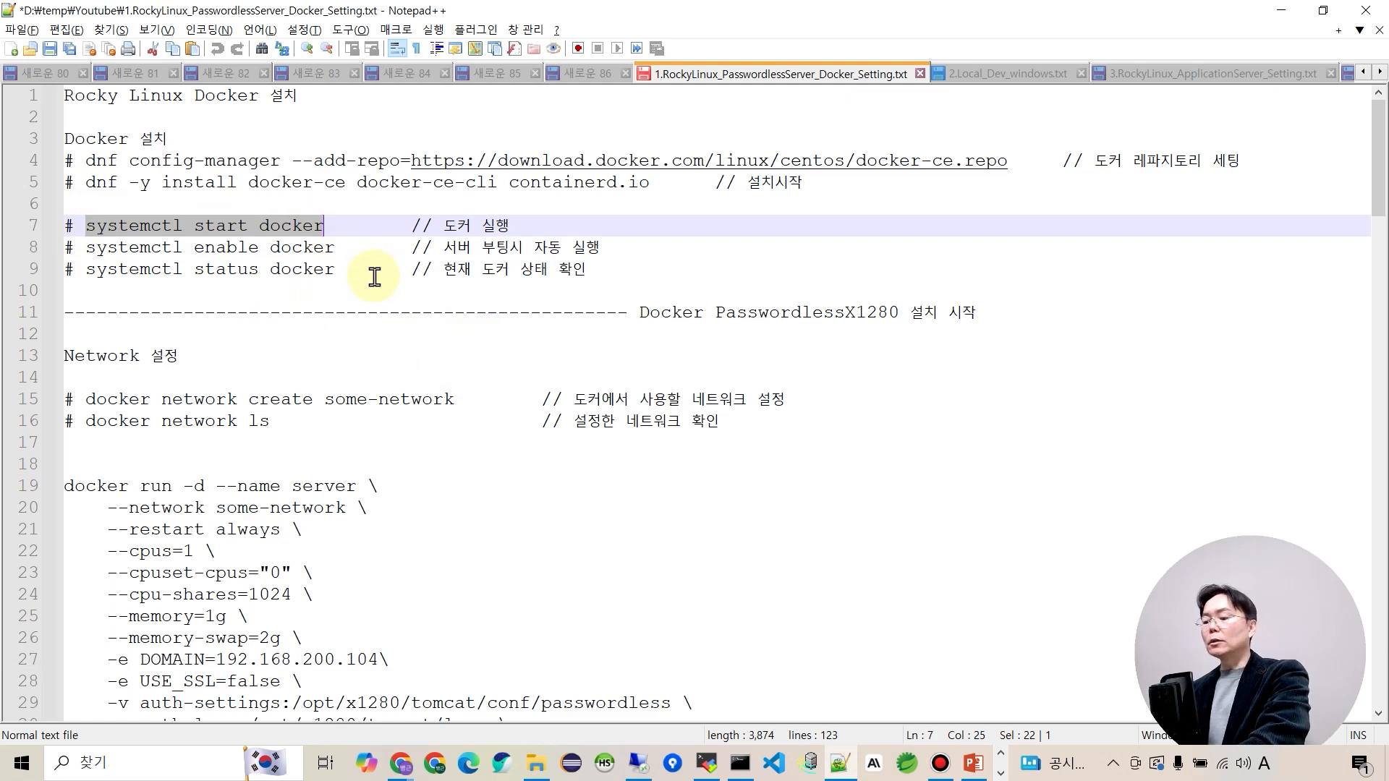
Start the Docker service and enable it to launch at boot.
key("alt+Tab")
right_click(382, 326)
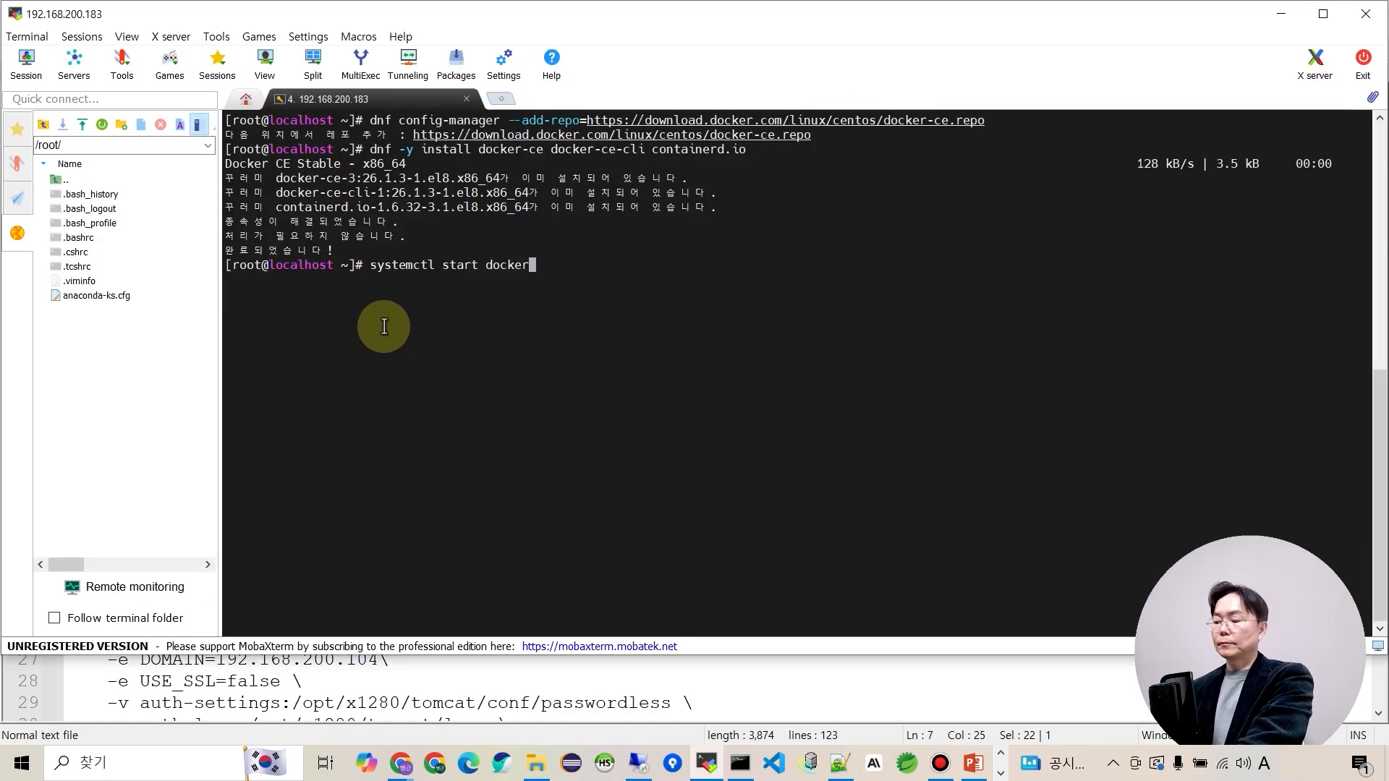
key("alt+Tab")
left_click_drag(86, 248, 335, 239)
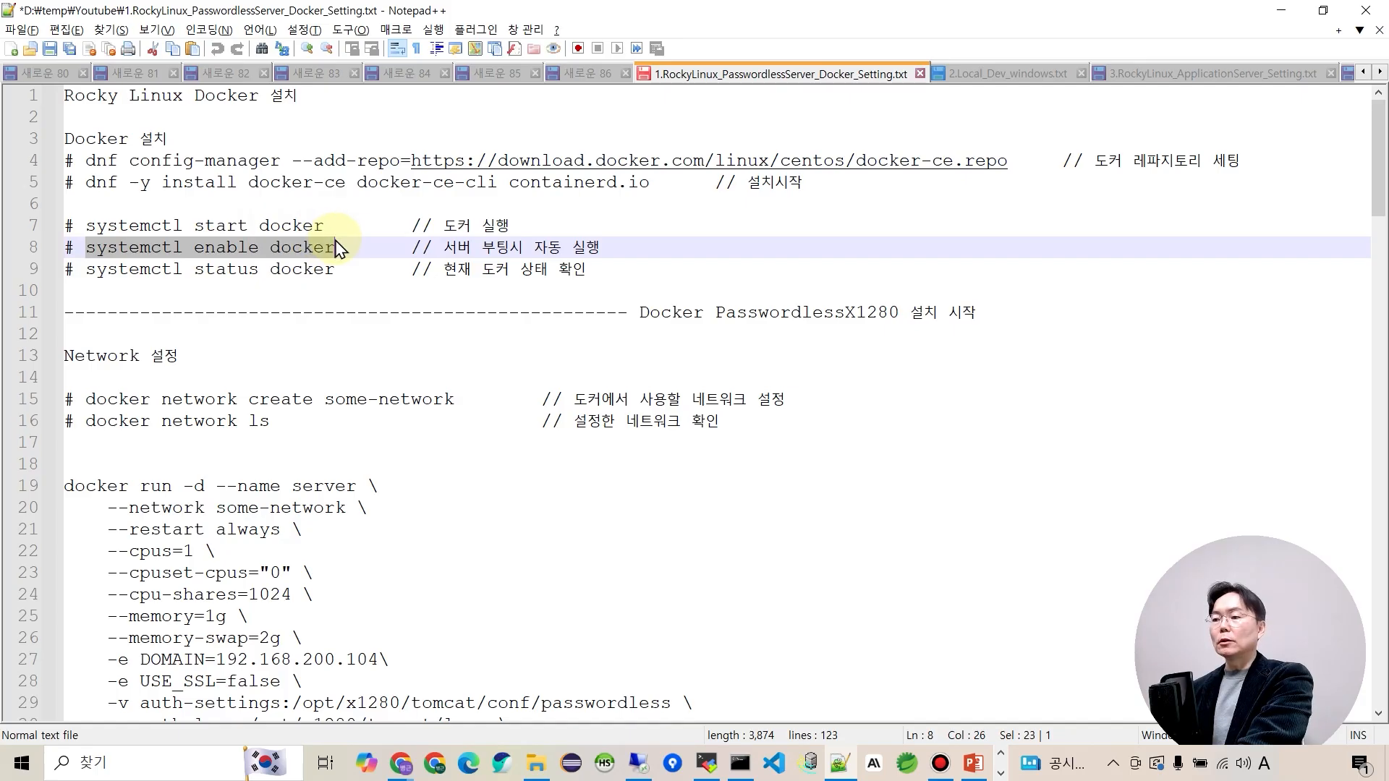
key("ctrl+c")
key("alt+Tab")
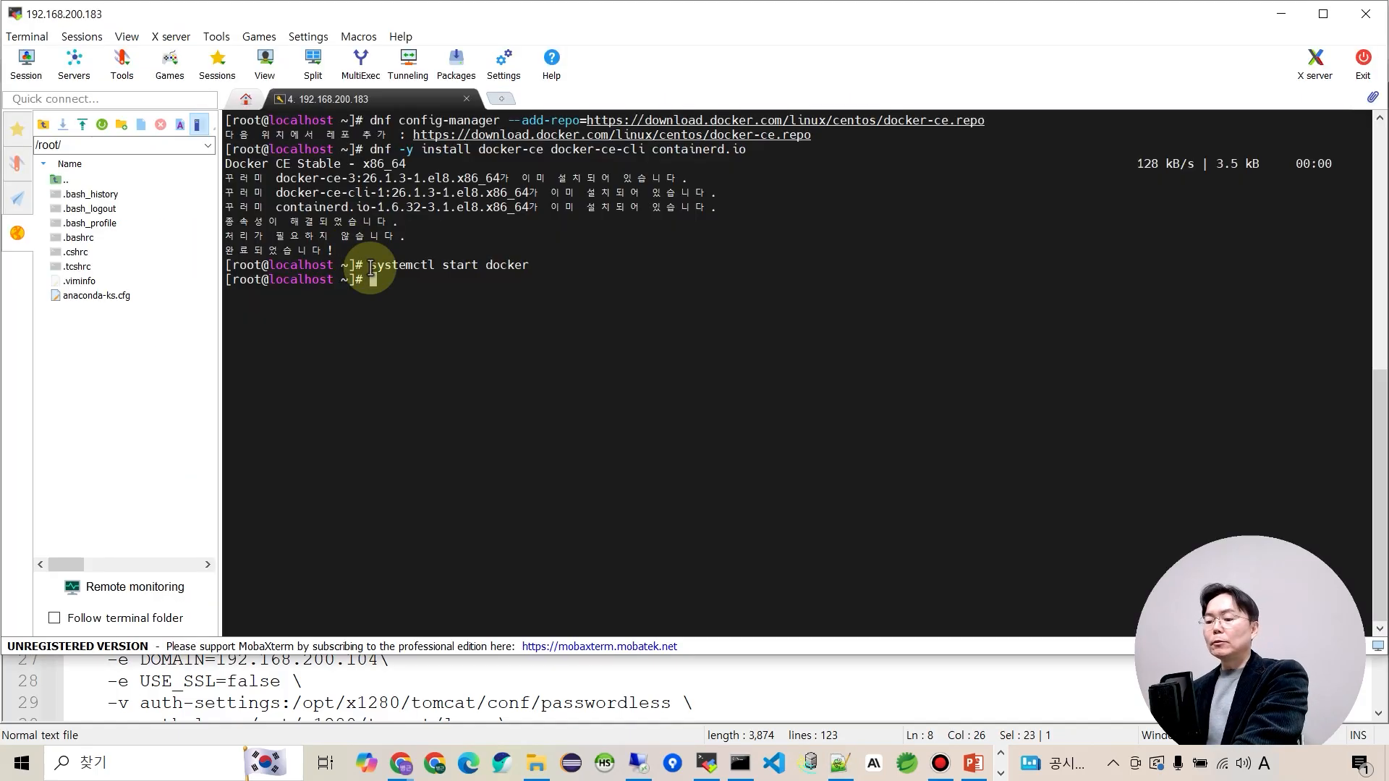
right_click(475, 311)
key("Return")
key("alt+Tab")
Check the docker service status, confirming it is active (running) and enabled.
left_click_drag(86, 269, 335, 269)
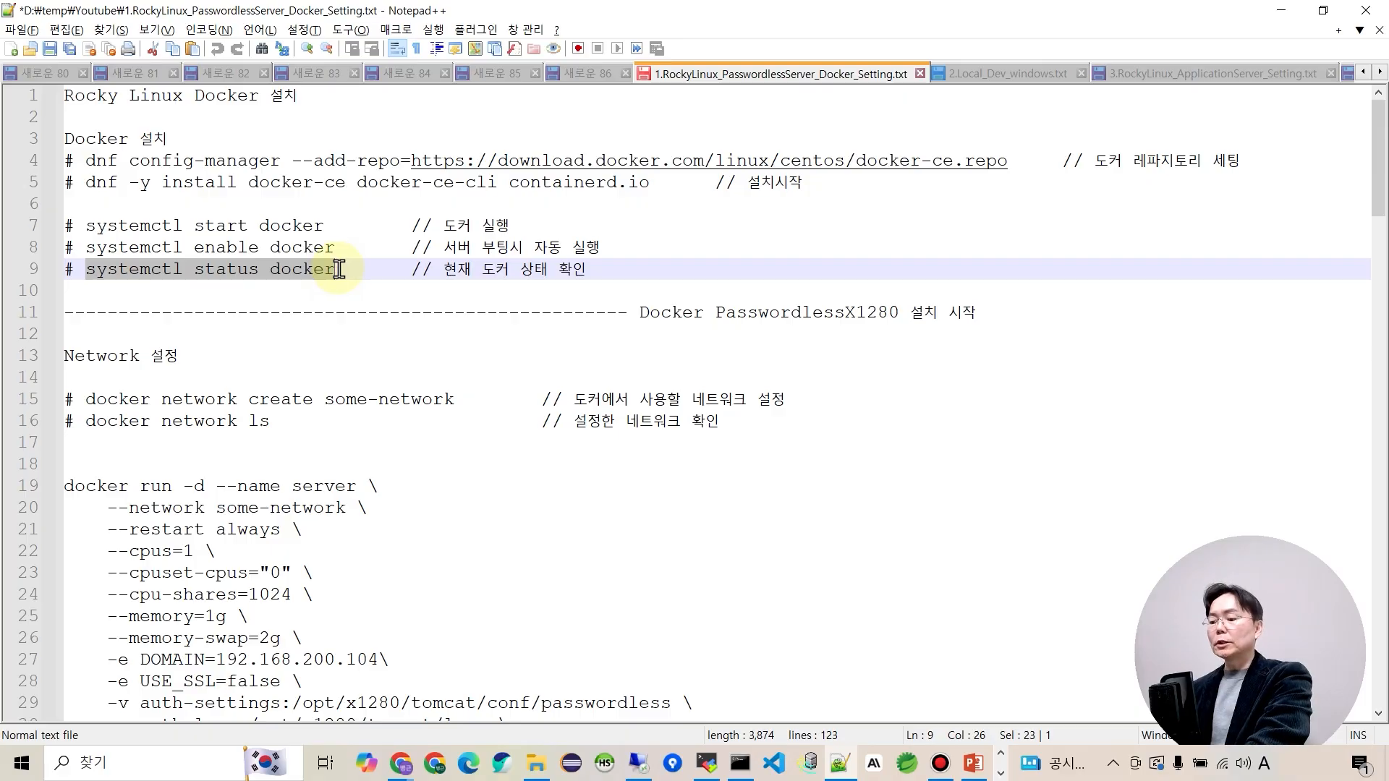
key("ctrl+c")
key("alt+Tab")
right_click(445, 376)
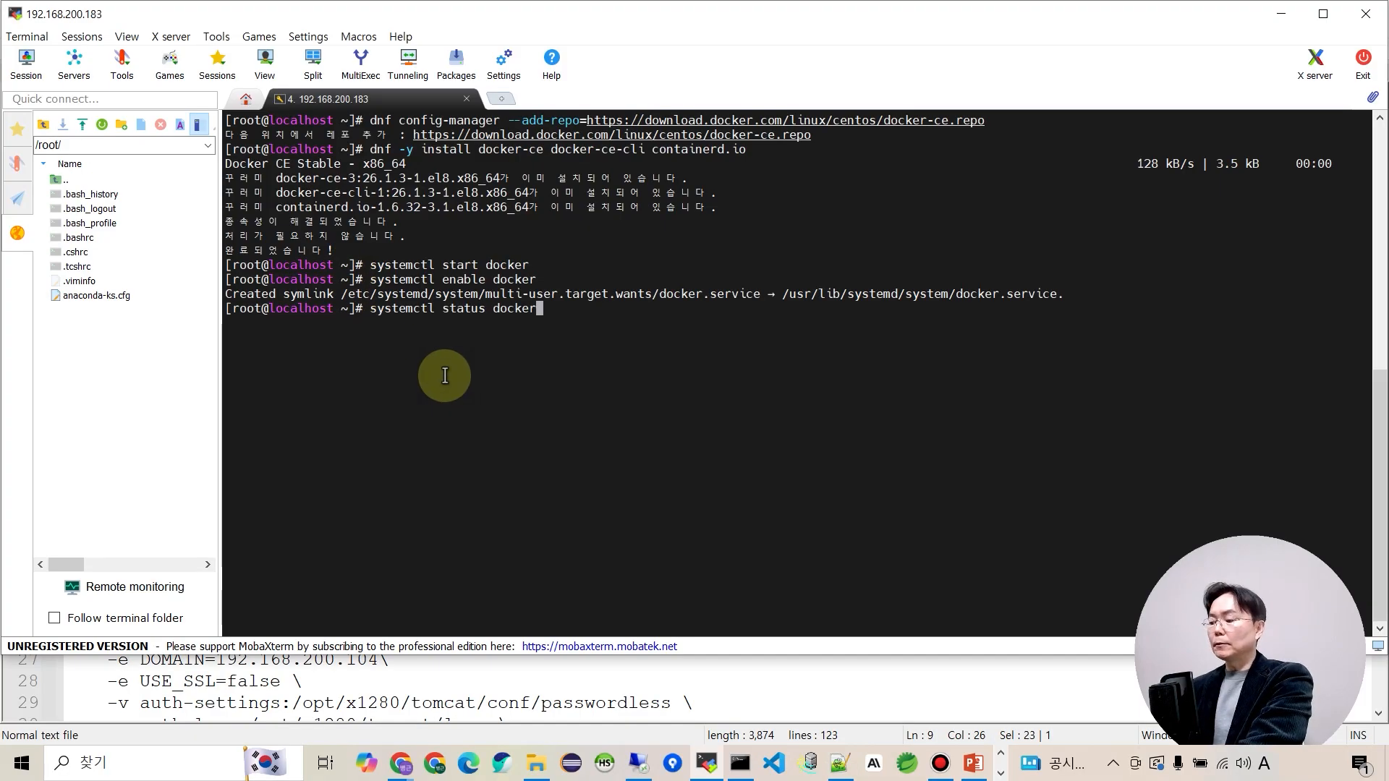
key("Return")
left_click_drag(309, 350, 425, 352)
left_click(651, 335)
left_click_drag(651, 335, 705, 337)
left_click(671, 420)
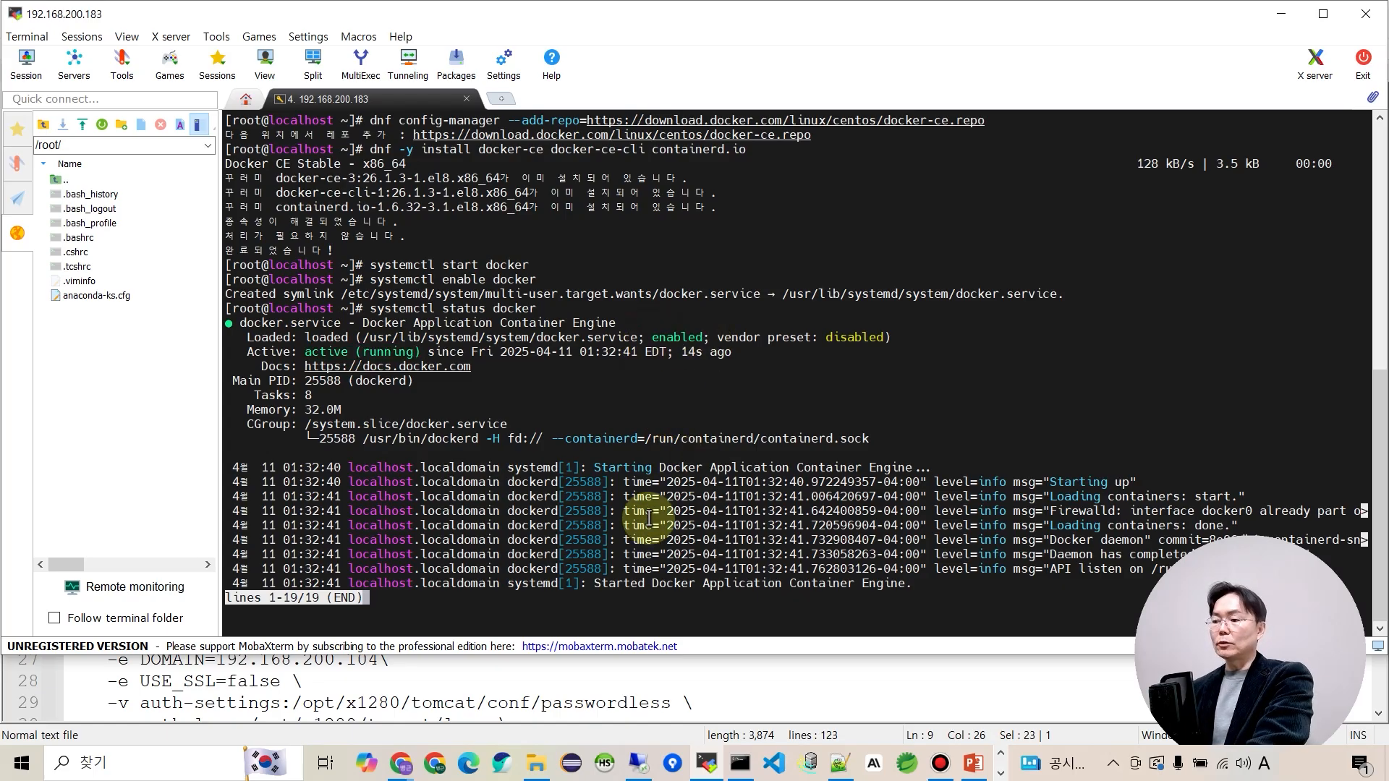
key("q")
key("Return")
key("Return")
key("Return")
key("Return")
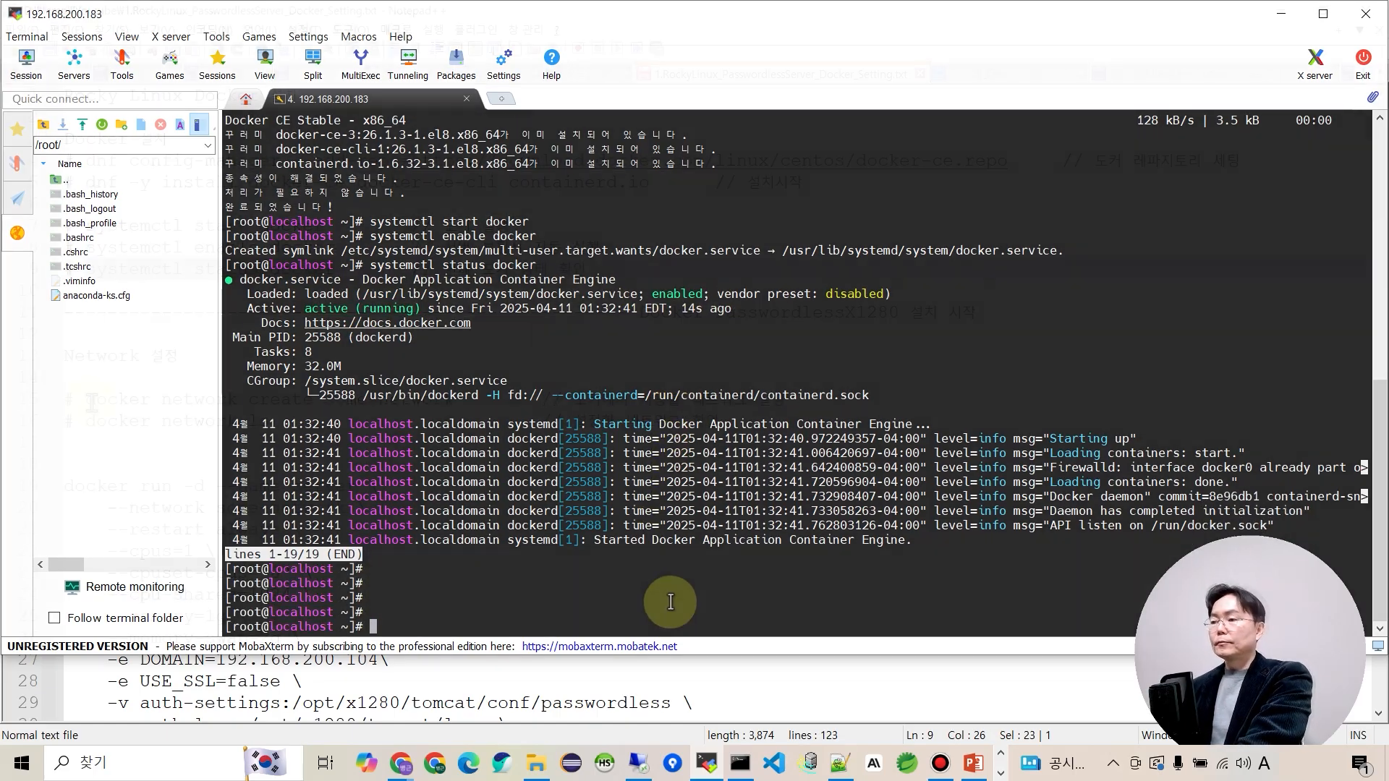
Create the some-network Docker bridge network with docker network create.
key("alt+Tab")
left_click_drag(85, 400, 456, 400)
key("ctrl+c")
key("alt+Tab")
right_click(604, 378)
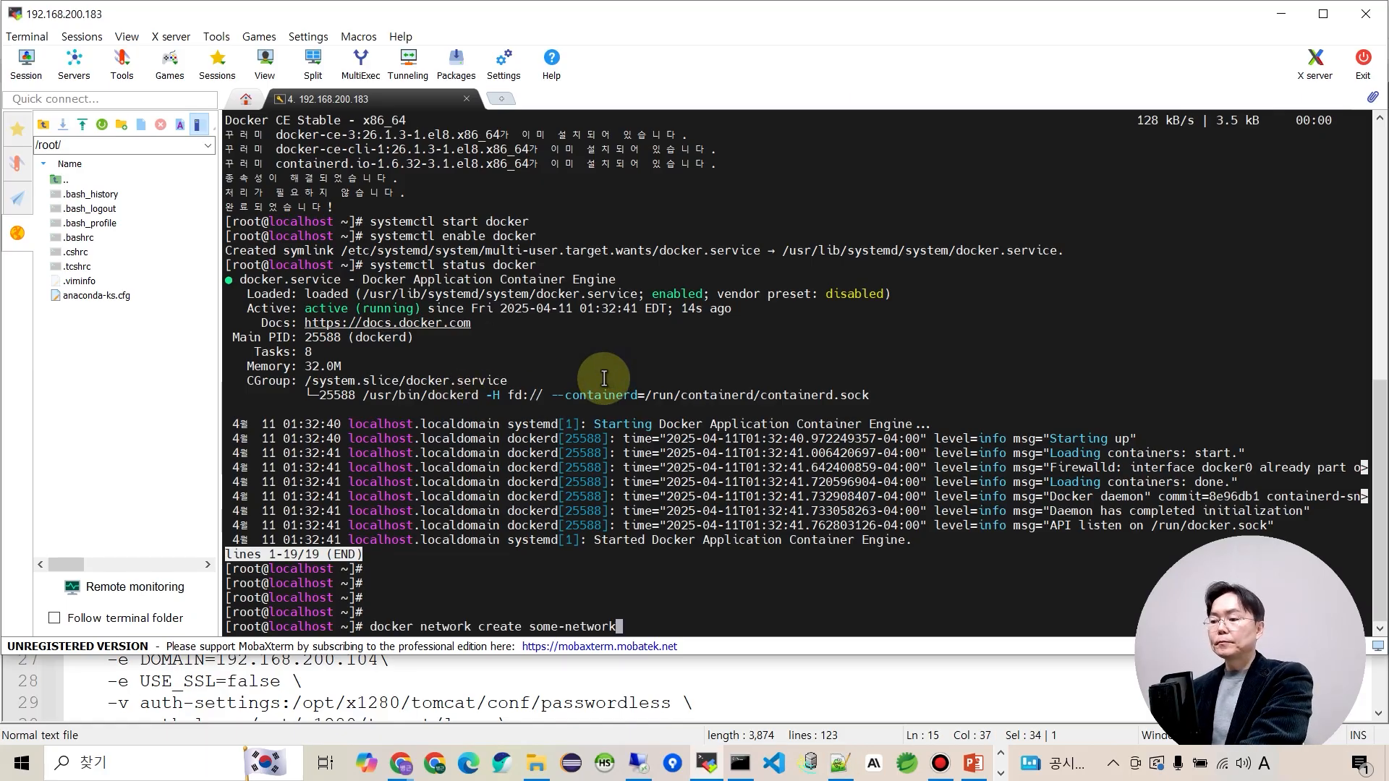
key("Return")
List Docker networks to verify the new some-network bridge entry.
key("alt+Tab")
left_click_drag(85, 421, 271, 425)
key("ctrl+c")
key("alt+Tab")
right_click(430, 441)
key("Return")
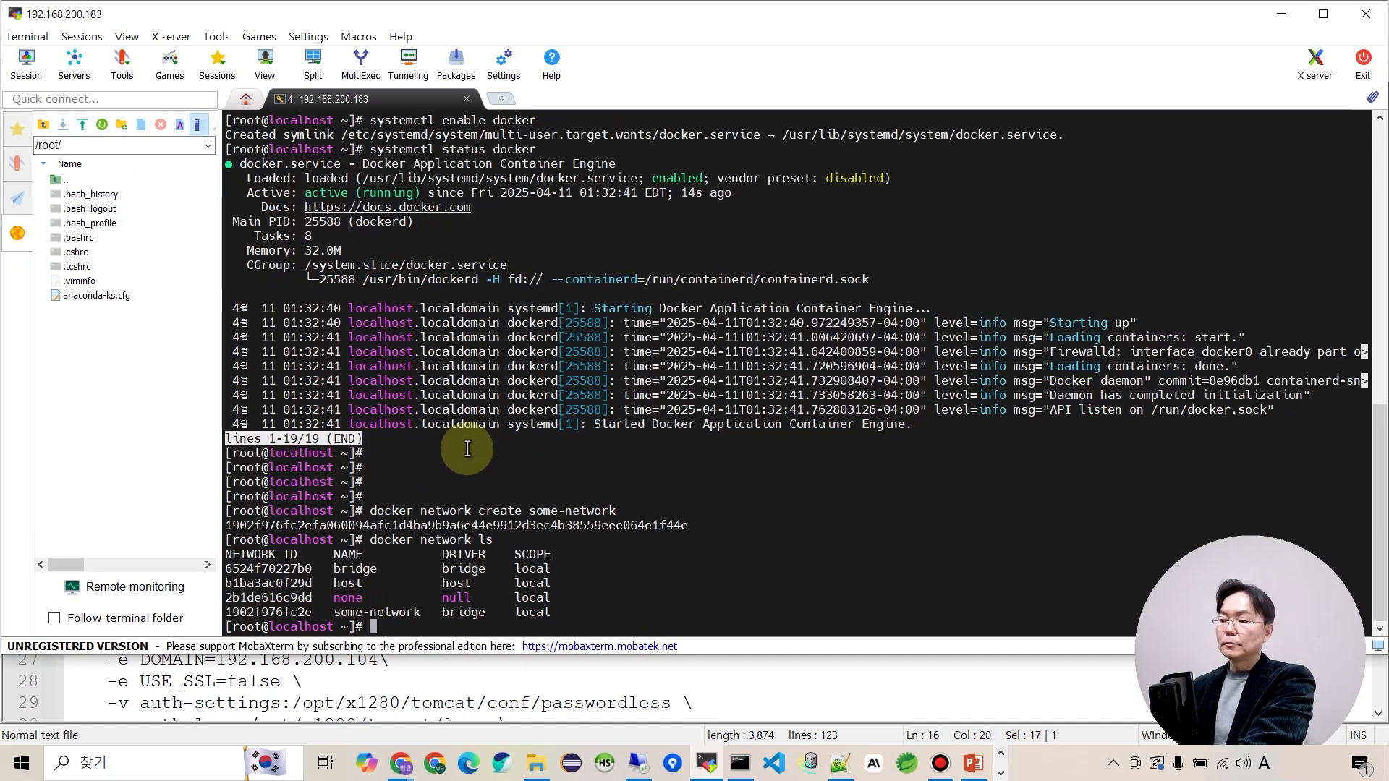
left_click_drag(327, 612, 501, 612)
left_click(718, 579)
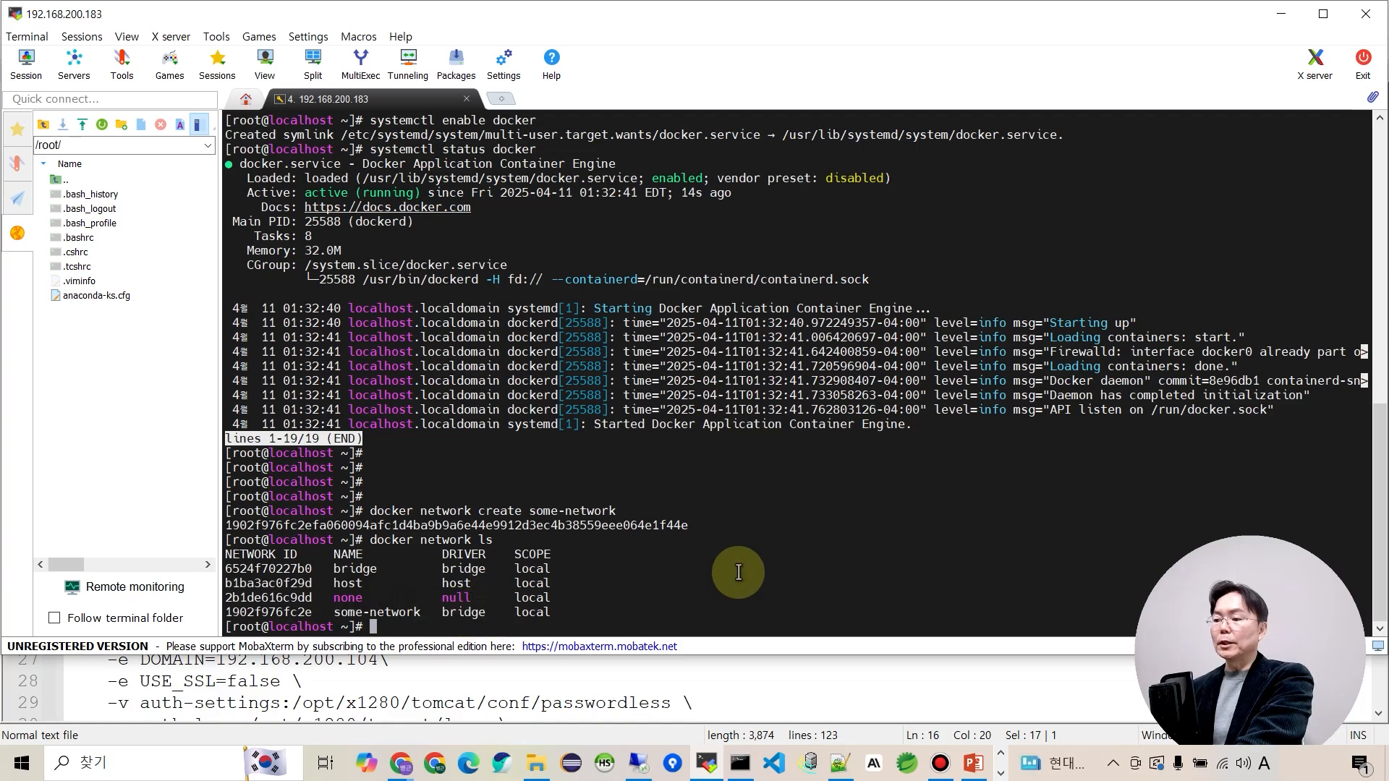
key("alt+Tab")
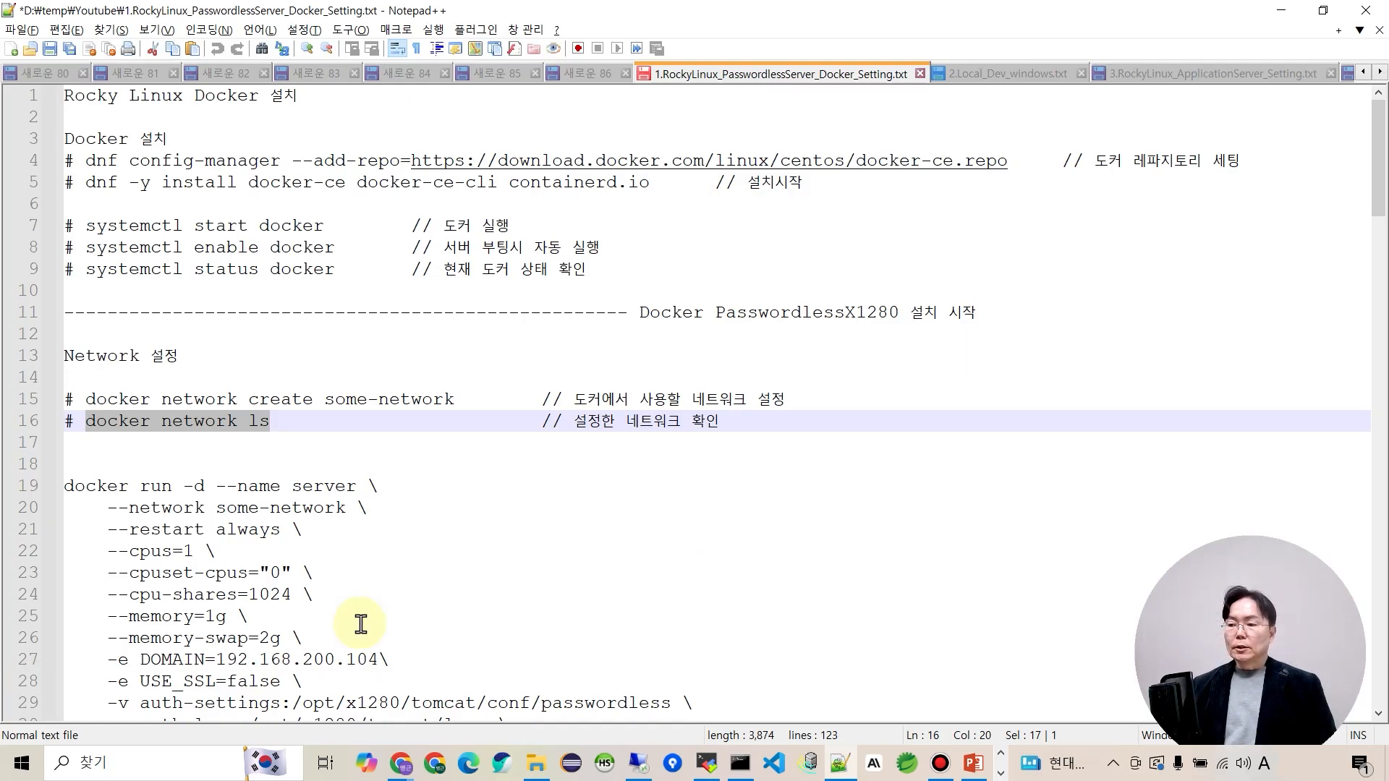
Change the DOMAIN address on line 27 of the docker run command to 192.168.200.183.
scroll(369, 581, "down", 4)
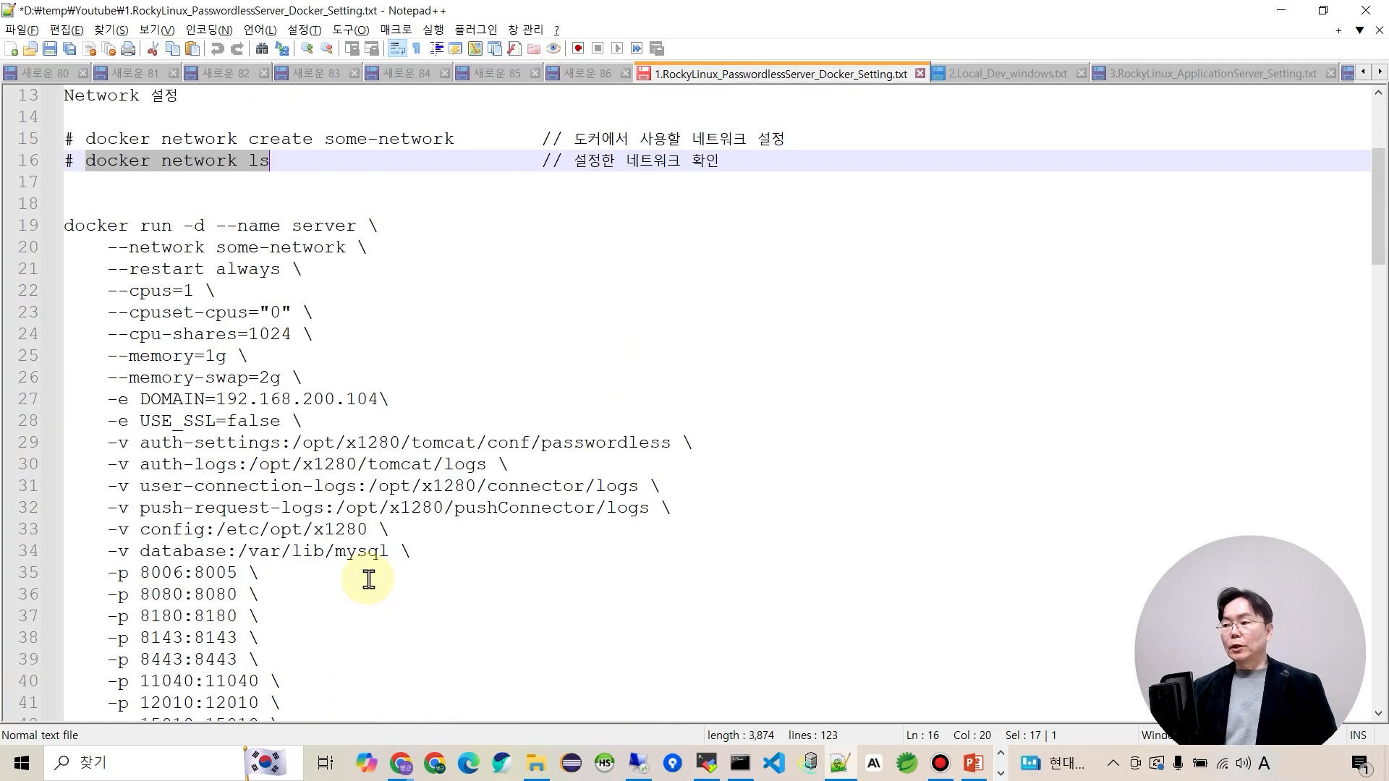
scroll(239, 329, "down", 1)
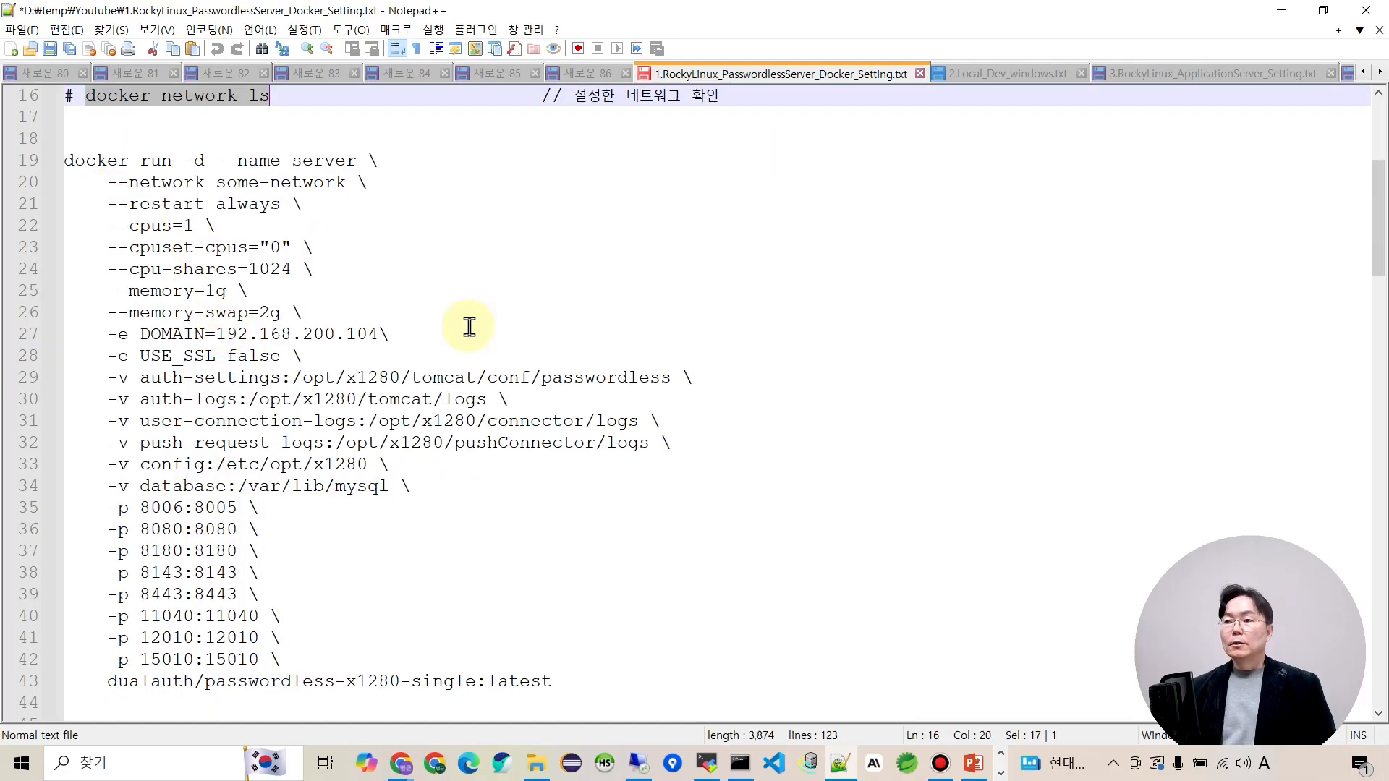
left_click(269, 335)
left_click_drag(218, 336, 377, 334)
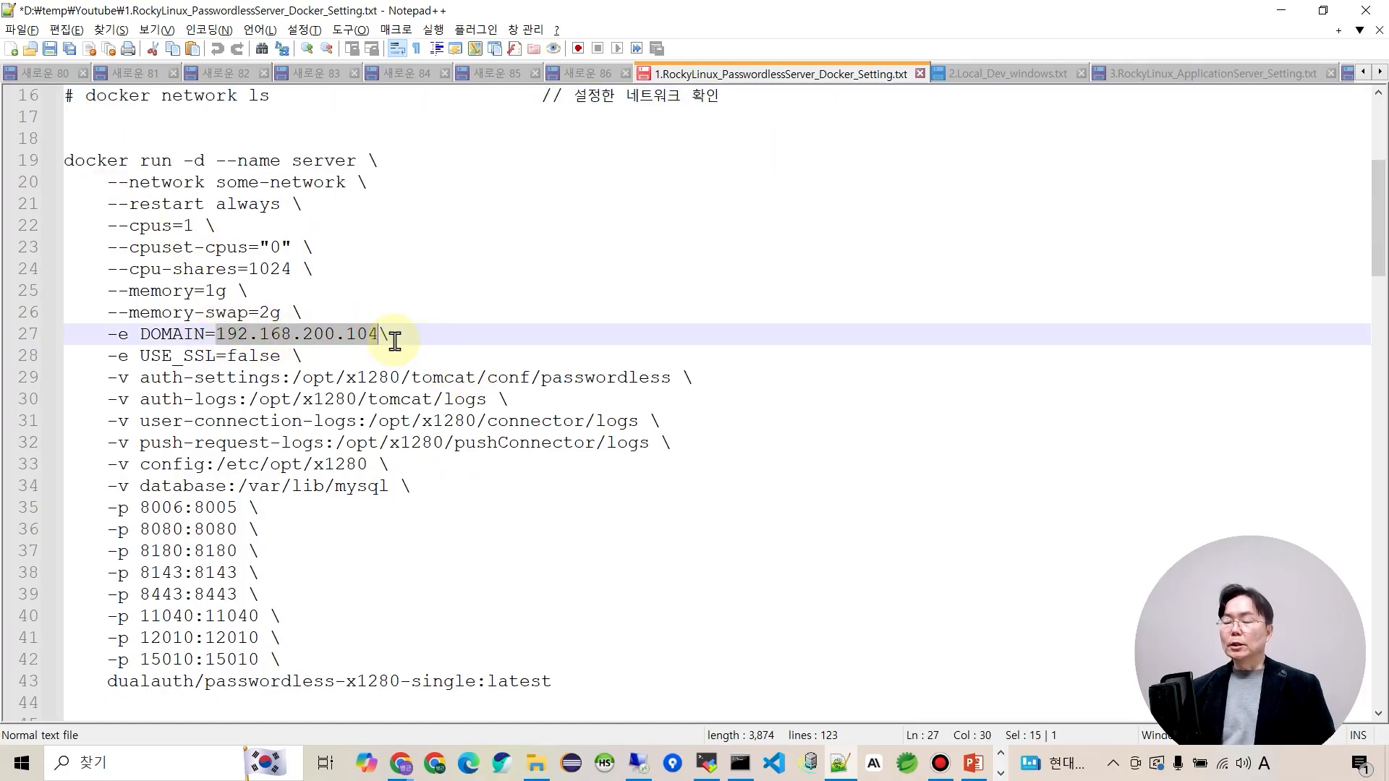
left_click(378, 335)
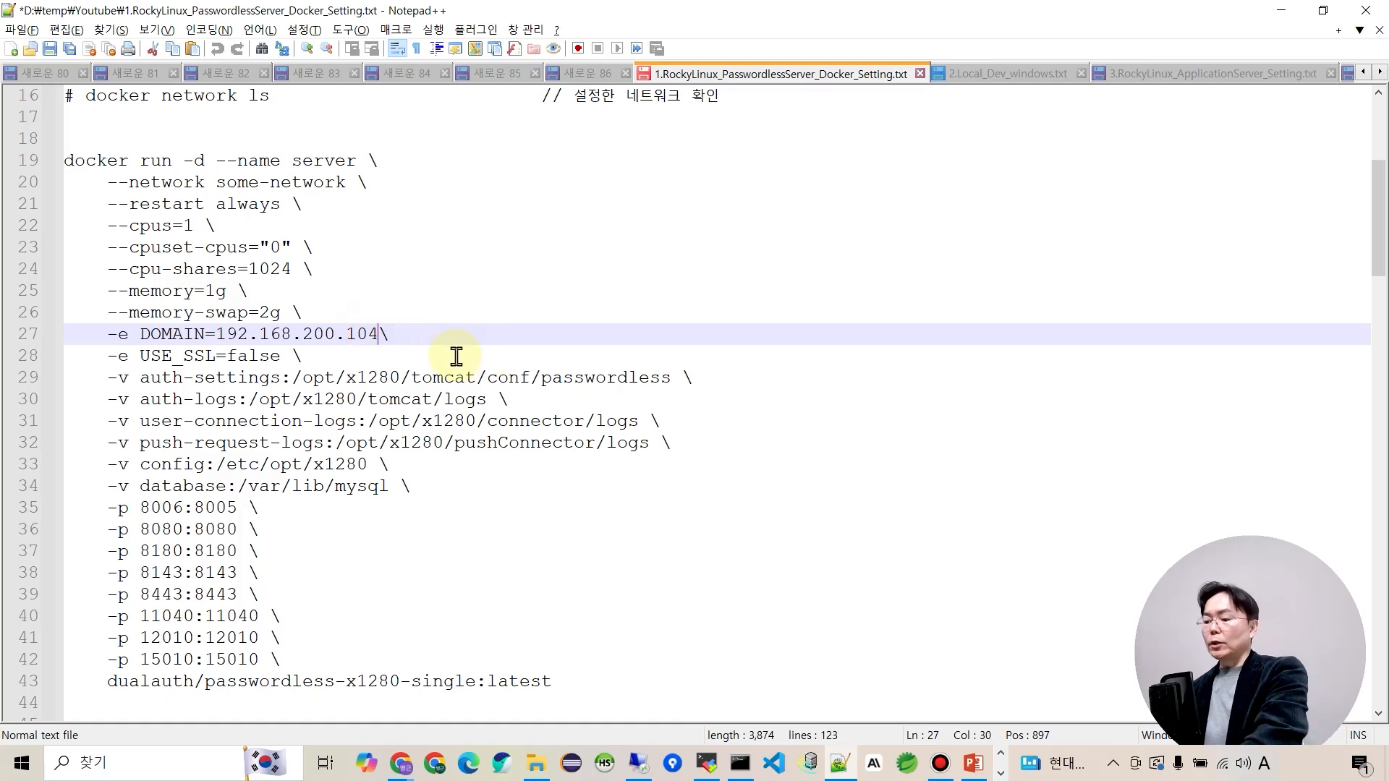
left_click(708, 768)
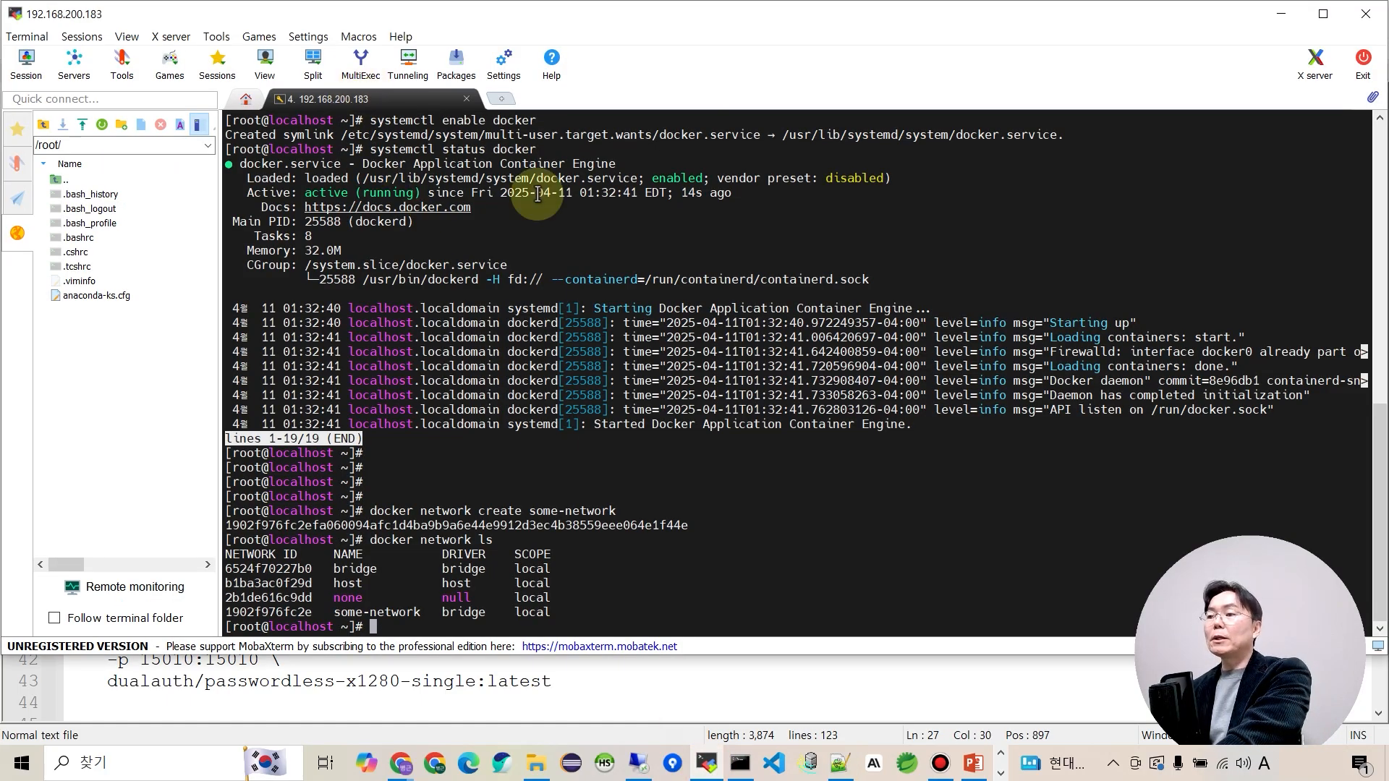
left_click(1281, 14)
key("BackSpace")
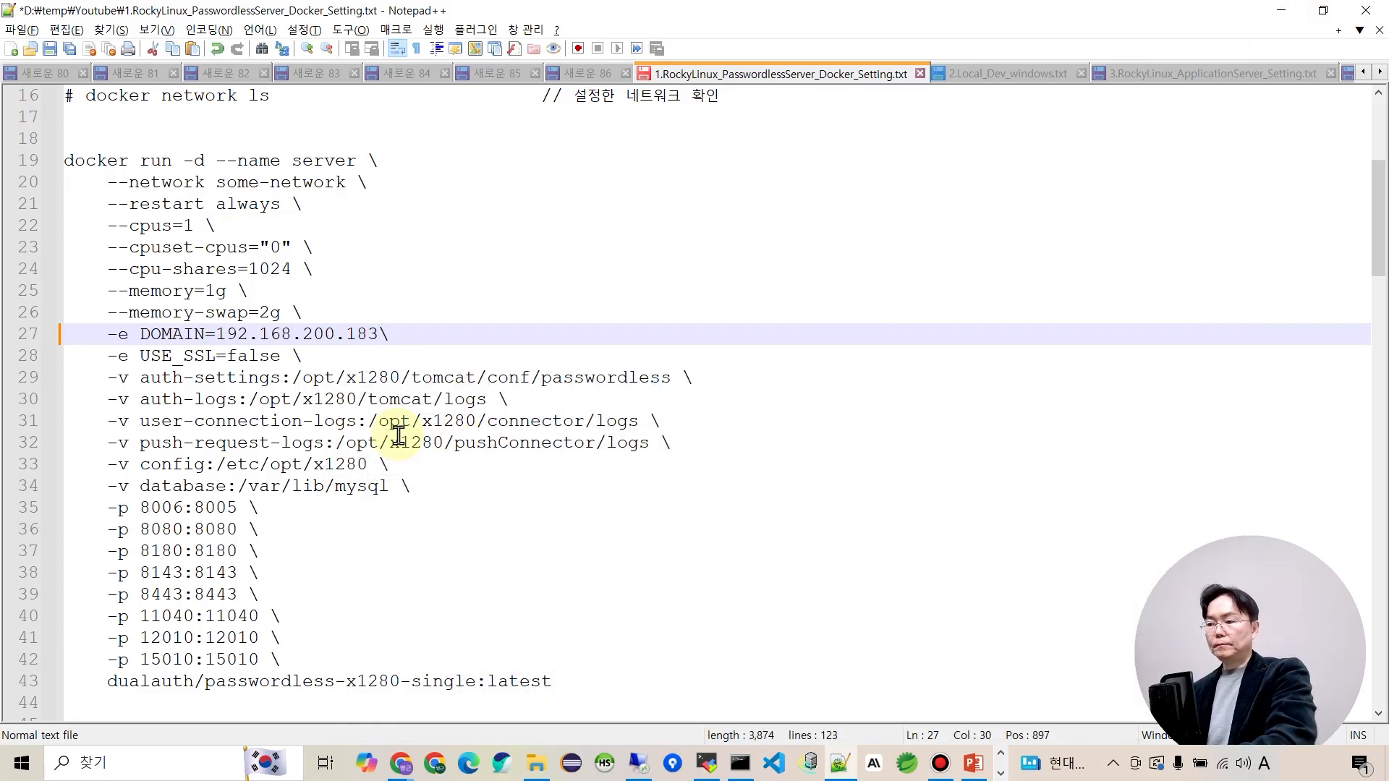
Select the whole docker run command block, lines 19–43.
left_click_drag(140, 355, 282, 357)
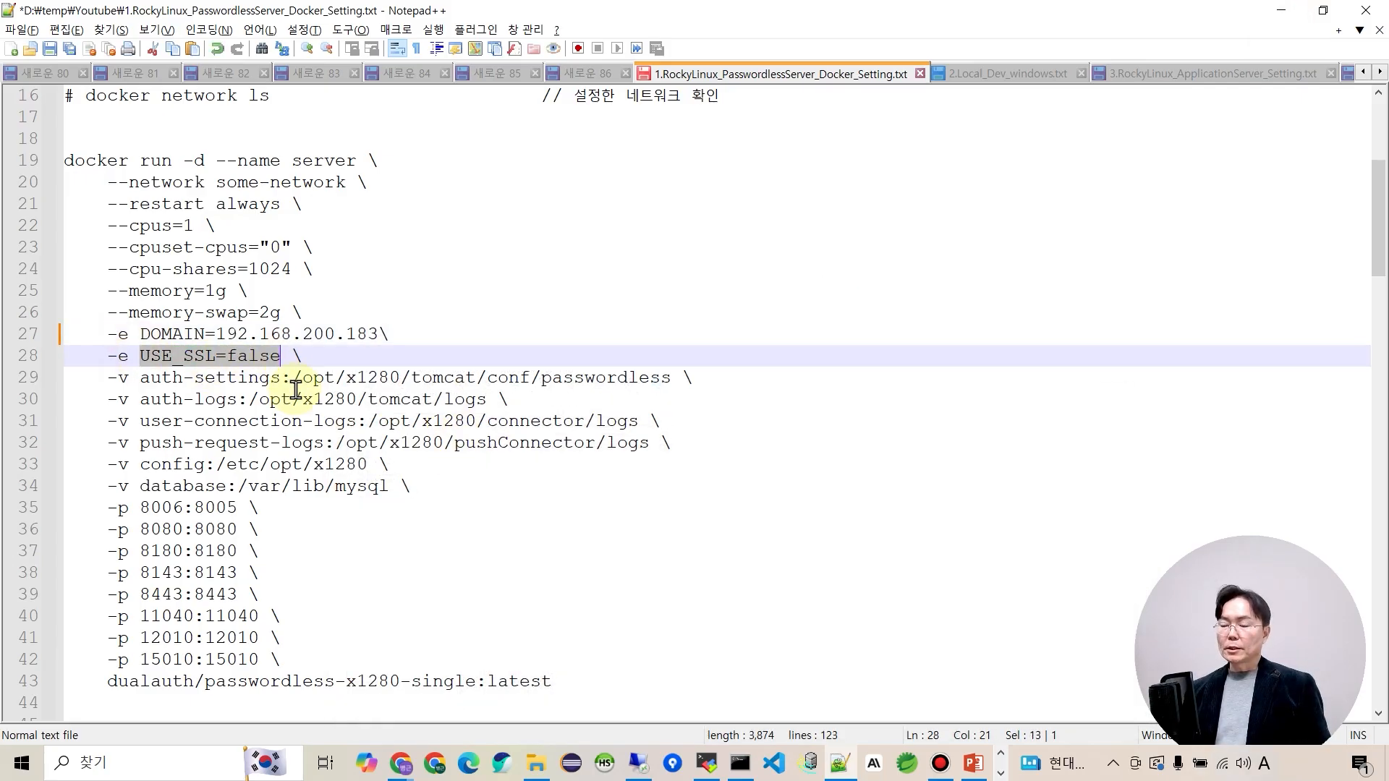
left_click(301, 399)
left_click_drag(140, 355, 272, 369)
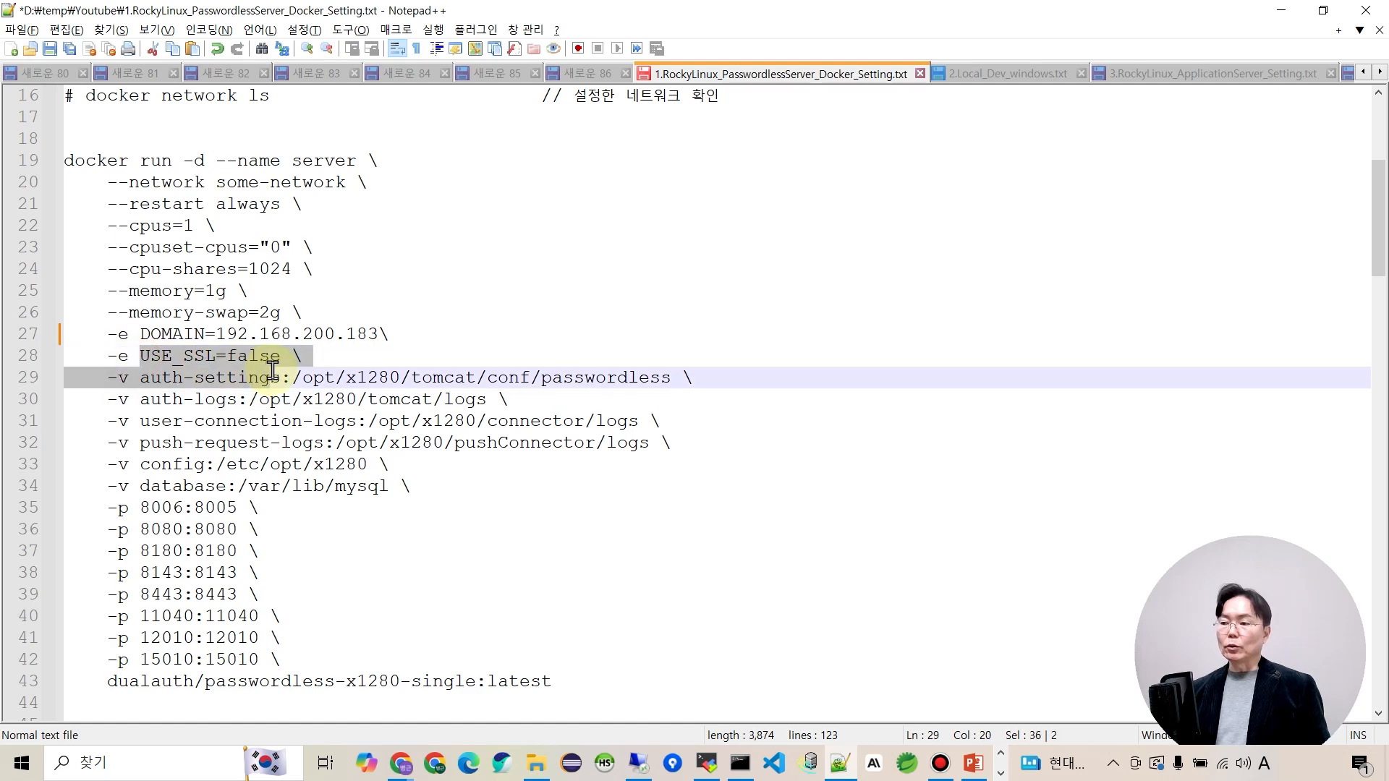
left_click(302, 486)
left_click_drag(571, 683, 62, 170)
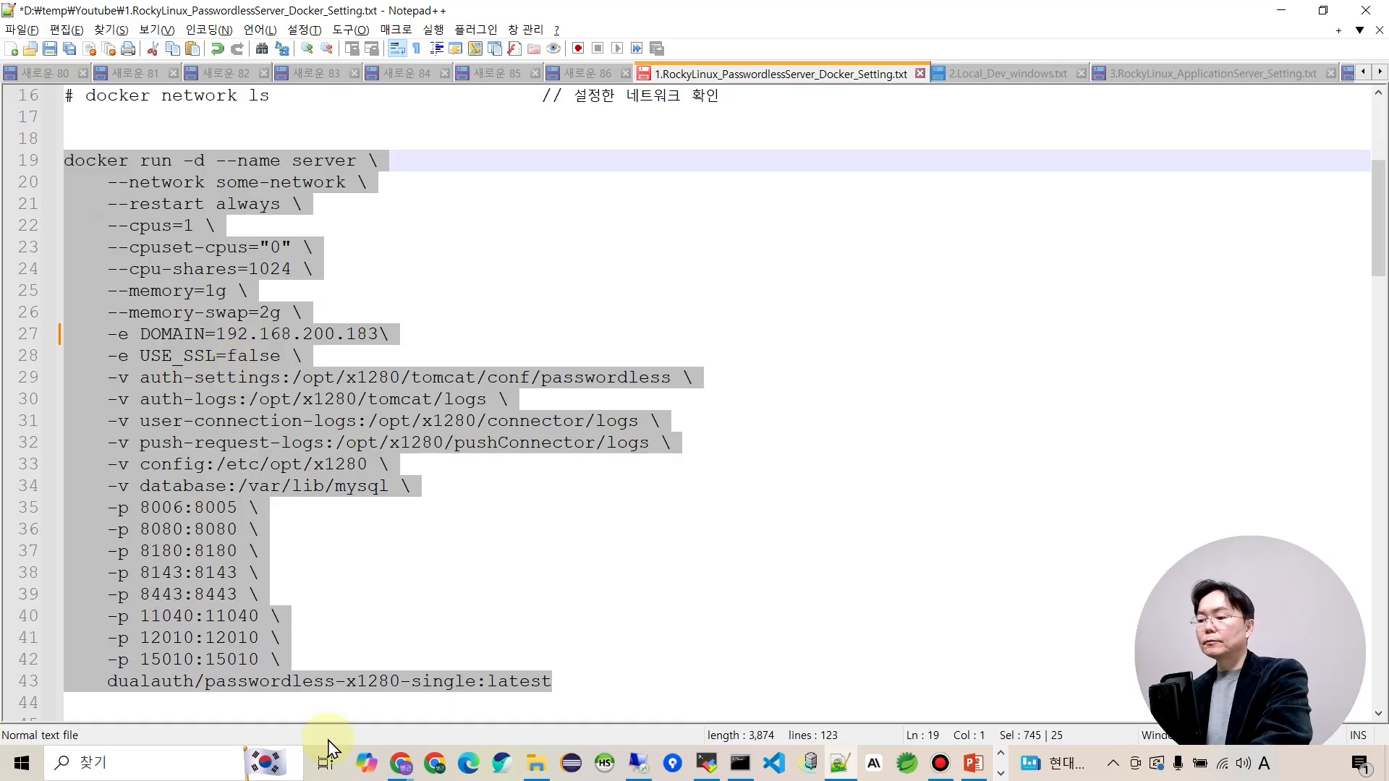
Run the copied docker run command, pulling dualauth/passwordless-x1280-single:latest and starting its container.
left_click(707, 762)
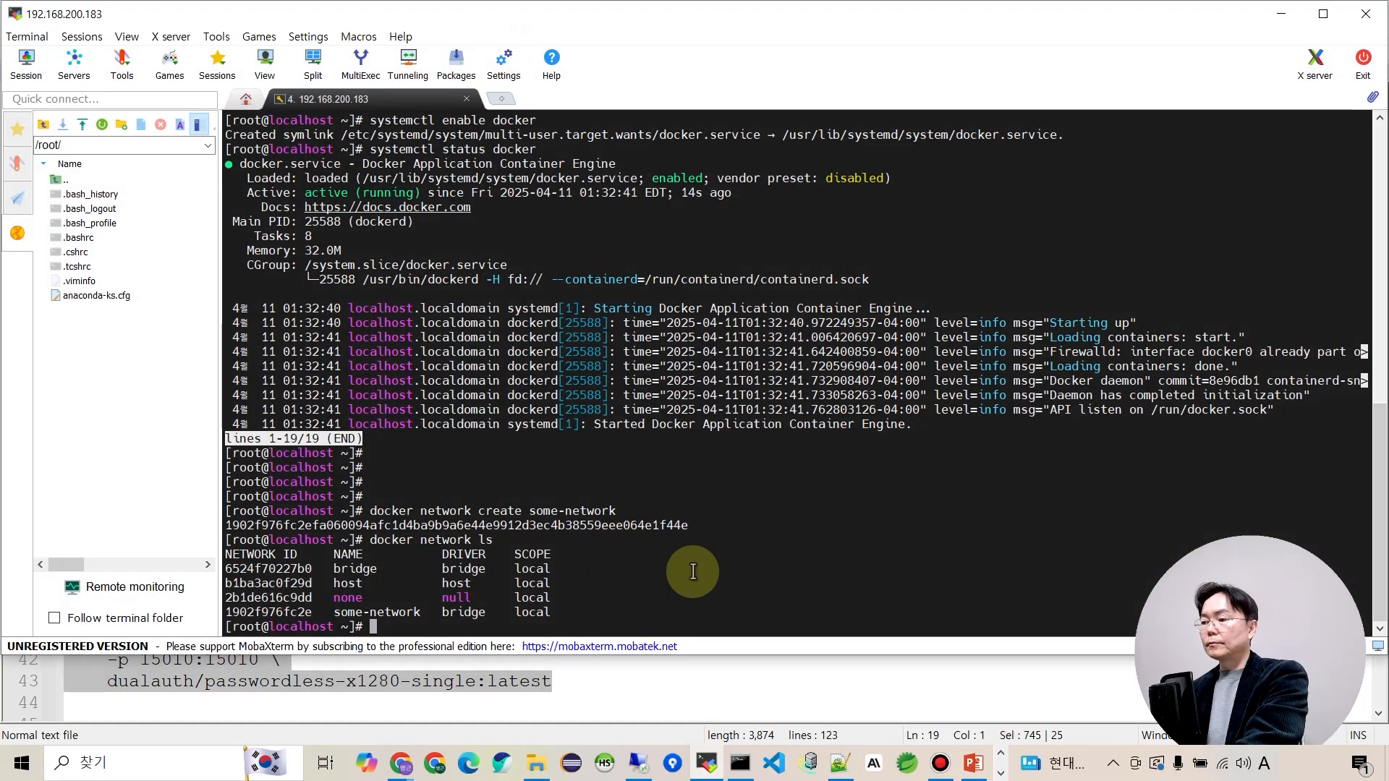
right_click(728, 525)
left_click(606, 444)
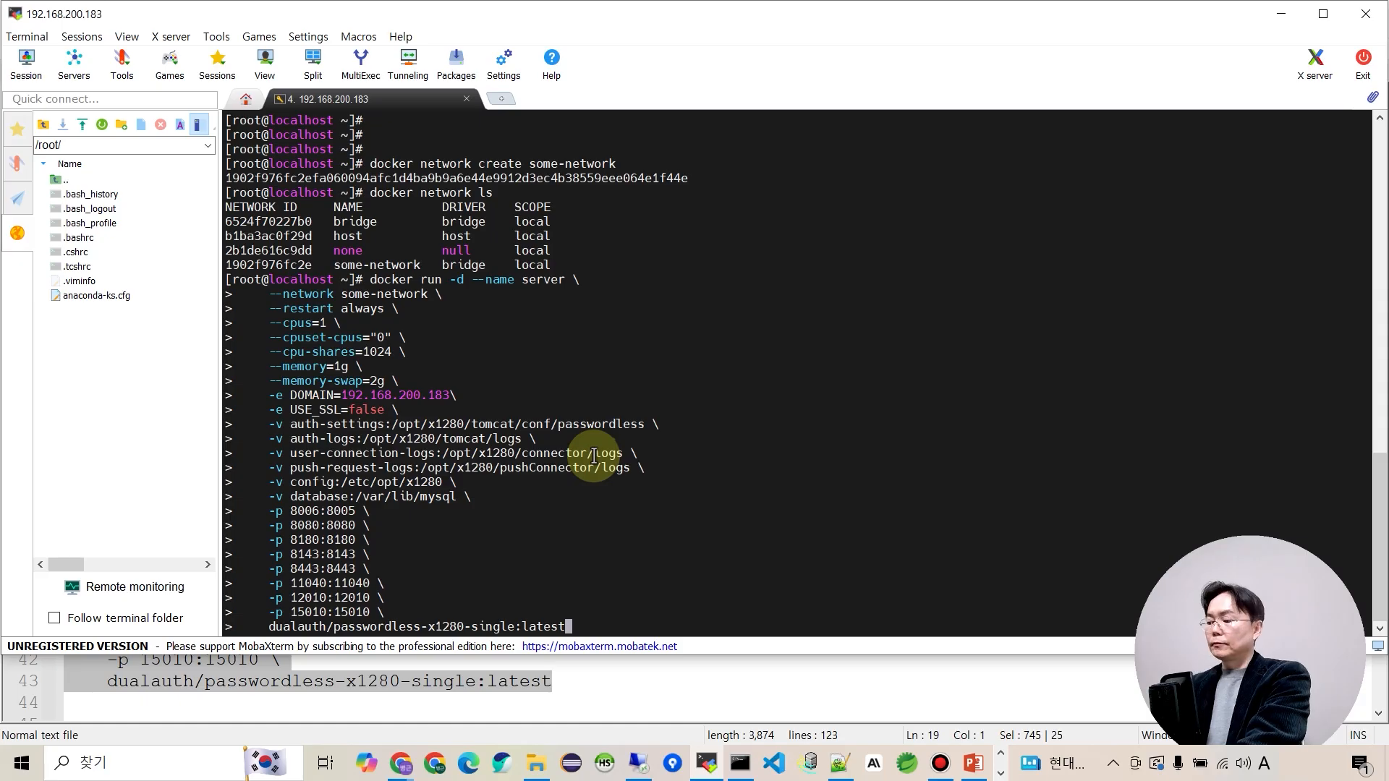
key("Return")
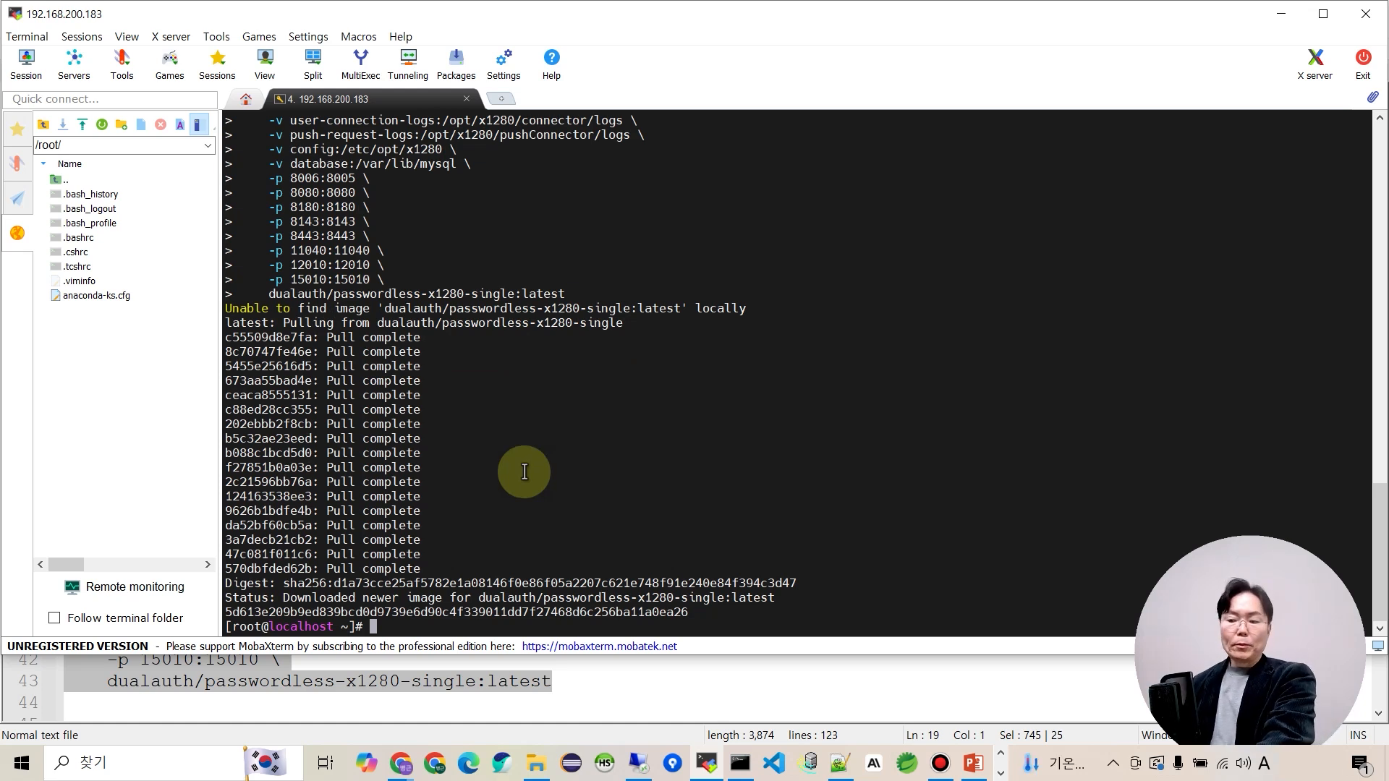
key("alt+Tab")
scroll(487, 541, "down", 10)
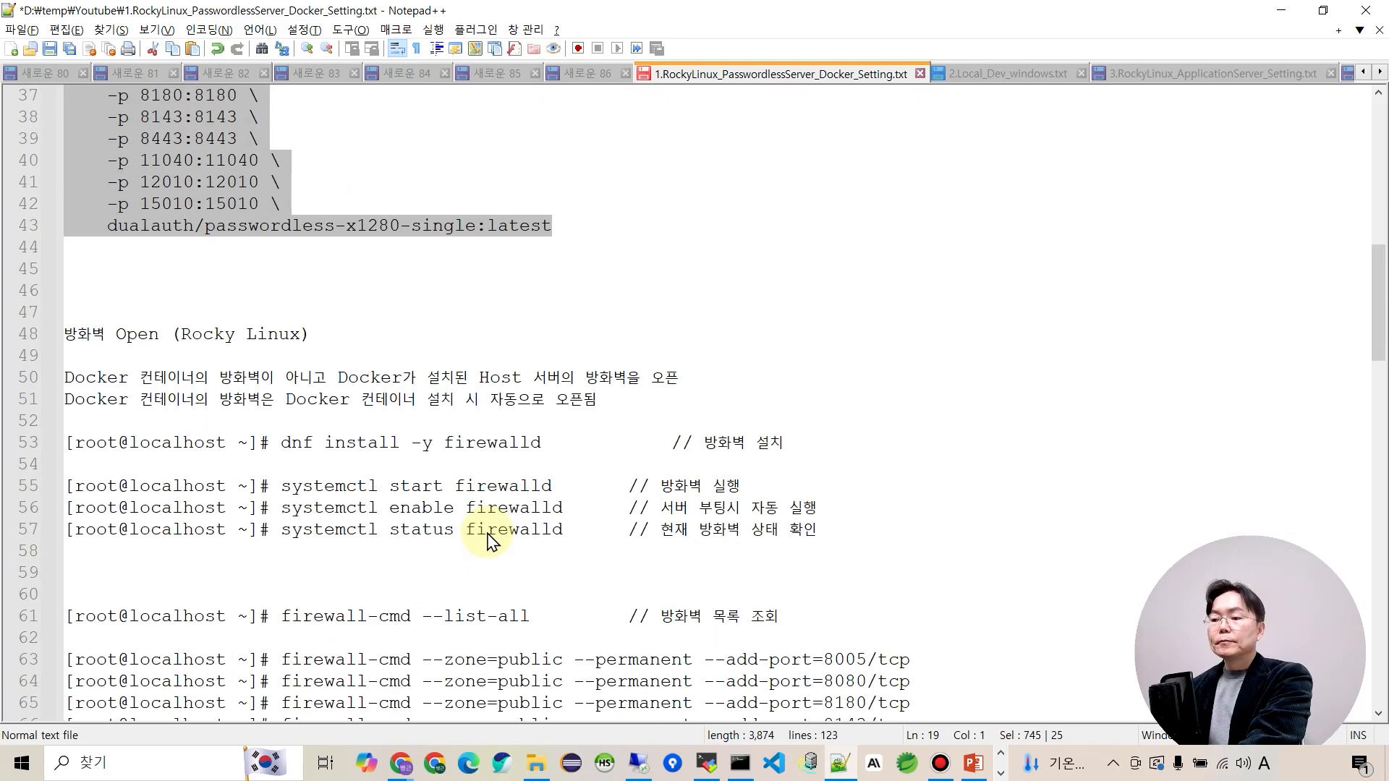
Install firewalld on the server with dnf install -y firewalld.
scroll(474, 507, "down", 1)
left_click_drag(281, 181, 548, 183)
key("ctrl+c")
key("alt+Tab")
right_click(604, 402)
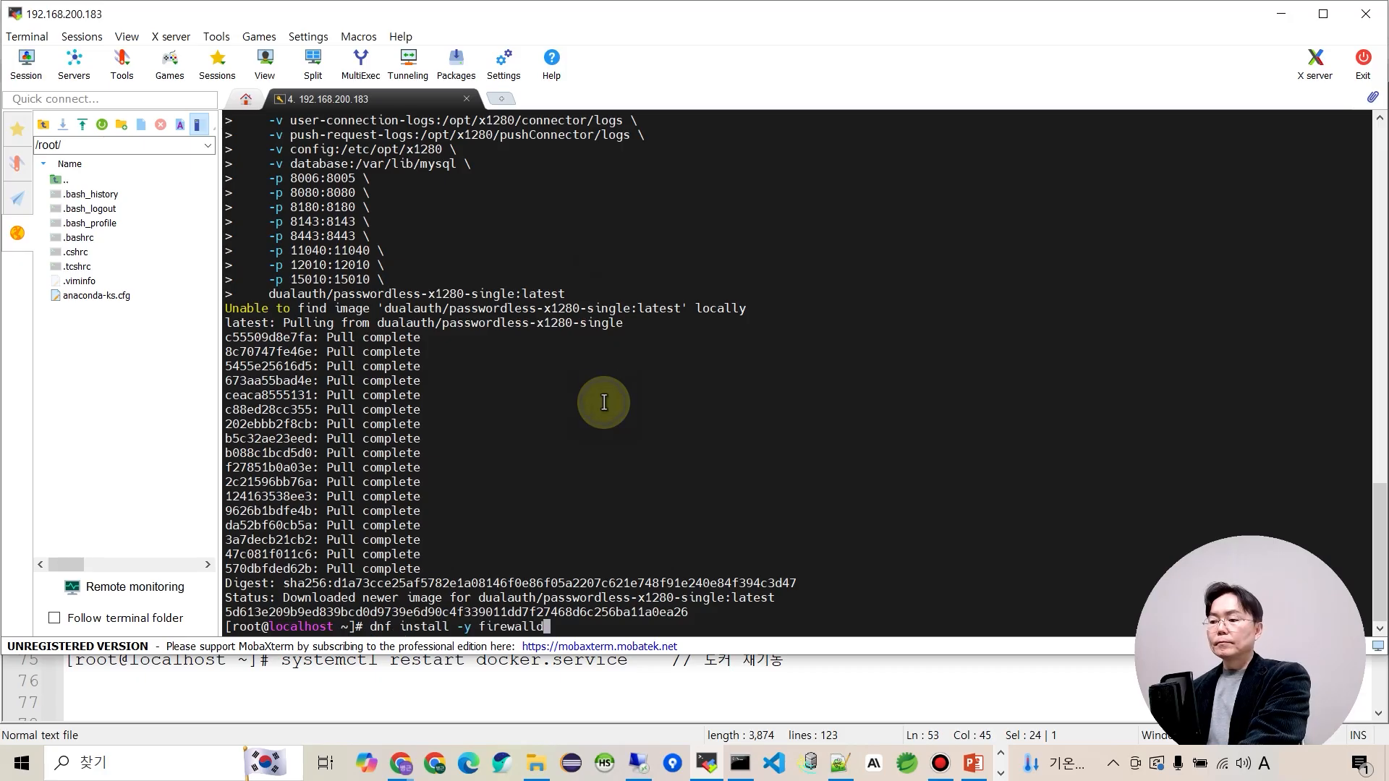
key("Return")
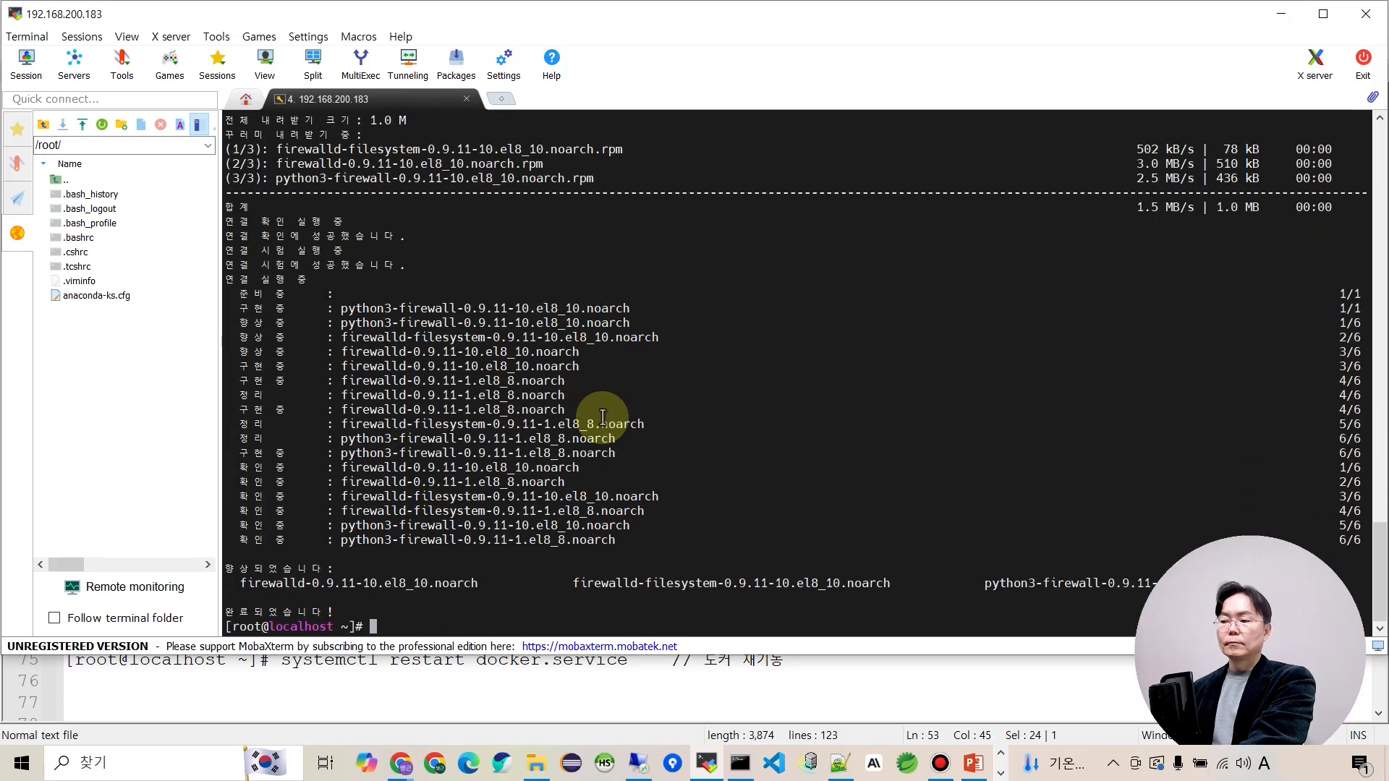
Start the firewalld service and enable it at boot.
key("alt+Tab")
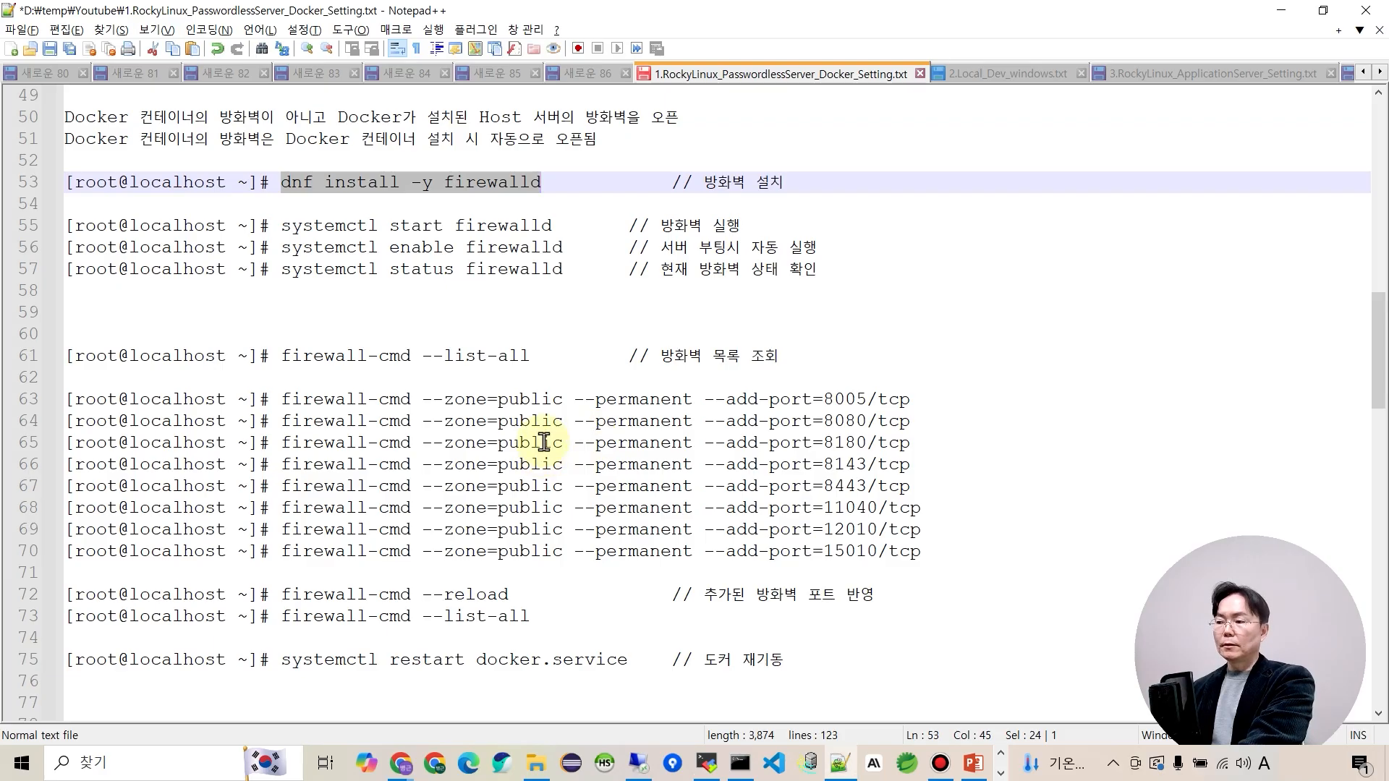
left_click_drag(282, 226, 545, 232)
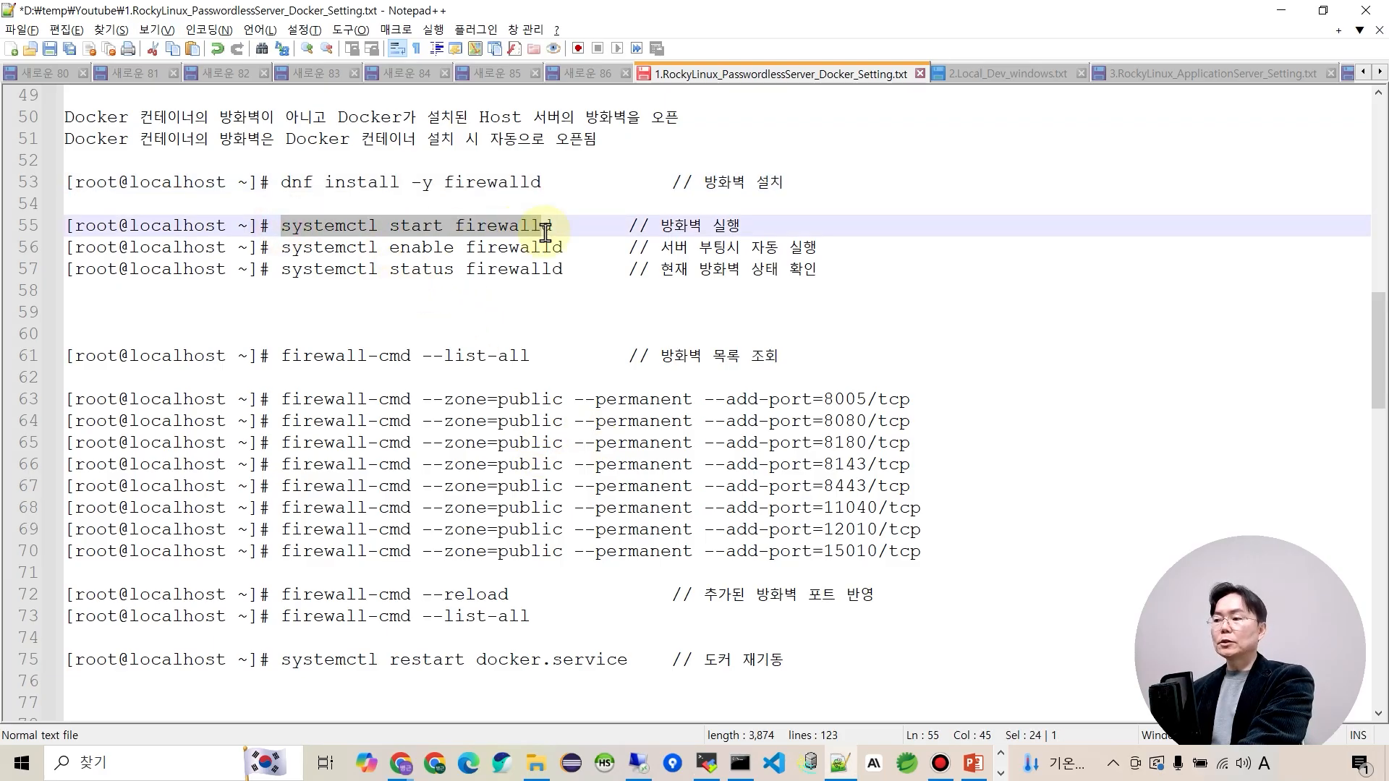
key("ctrl+c")
key("alt+Tab")
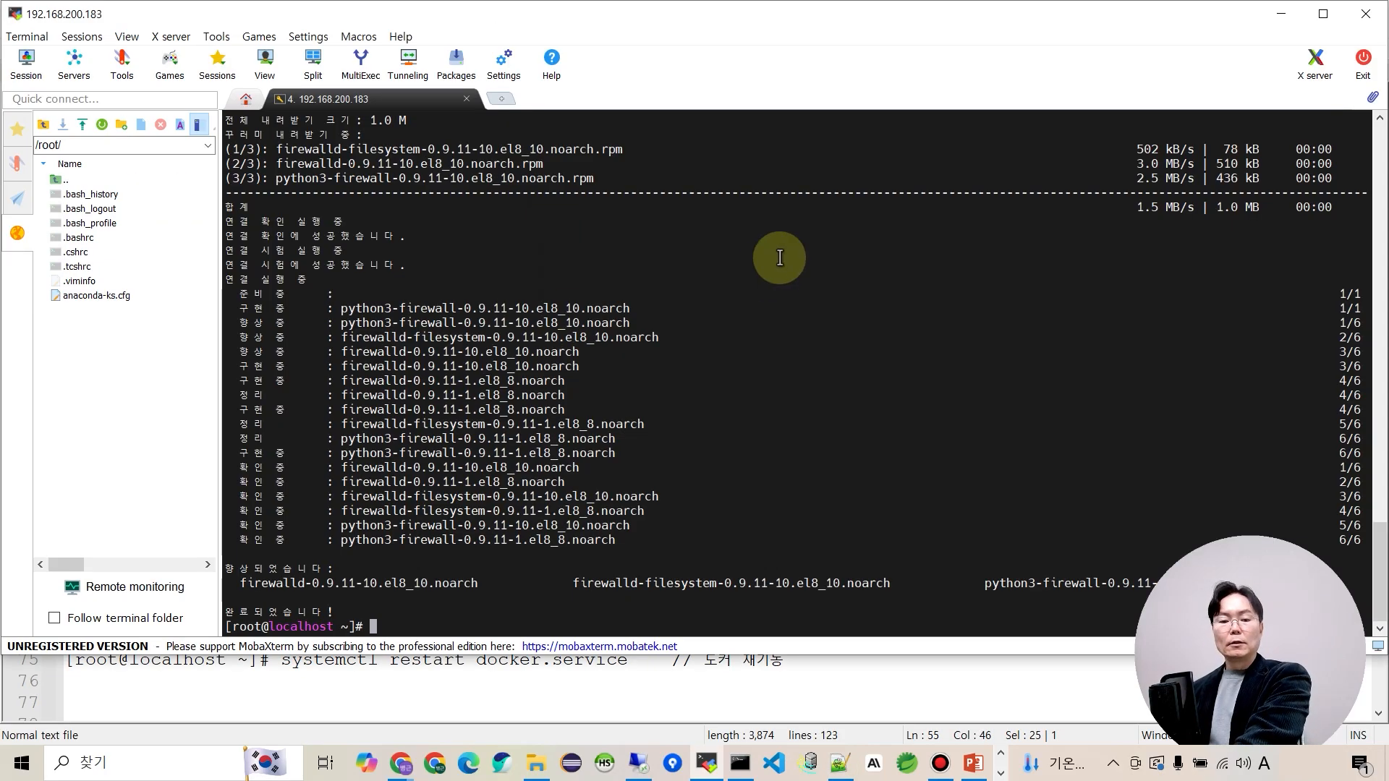
right_click(716, 368)
key("Return")
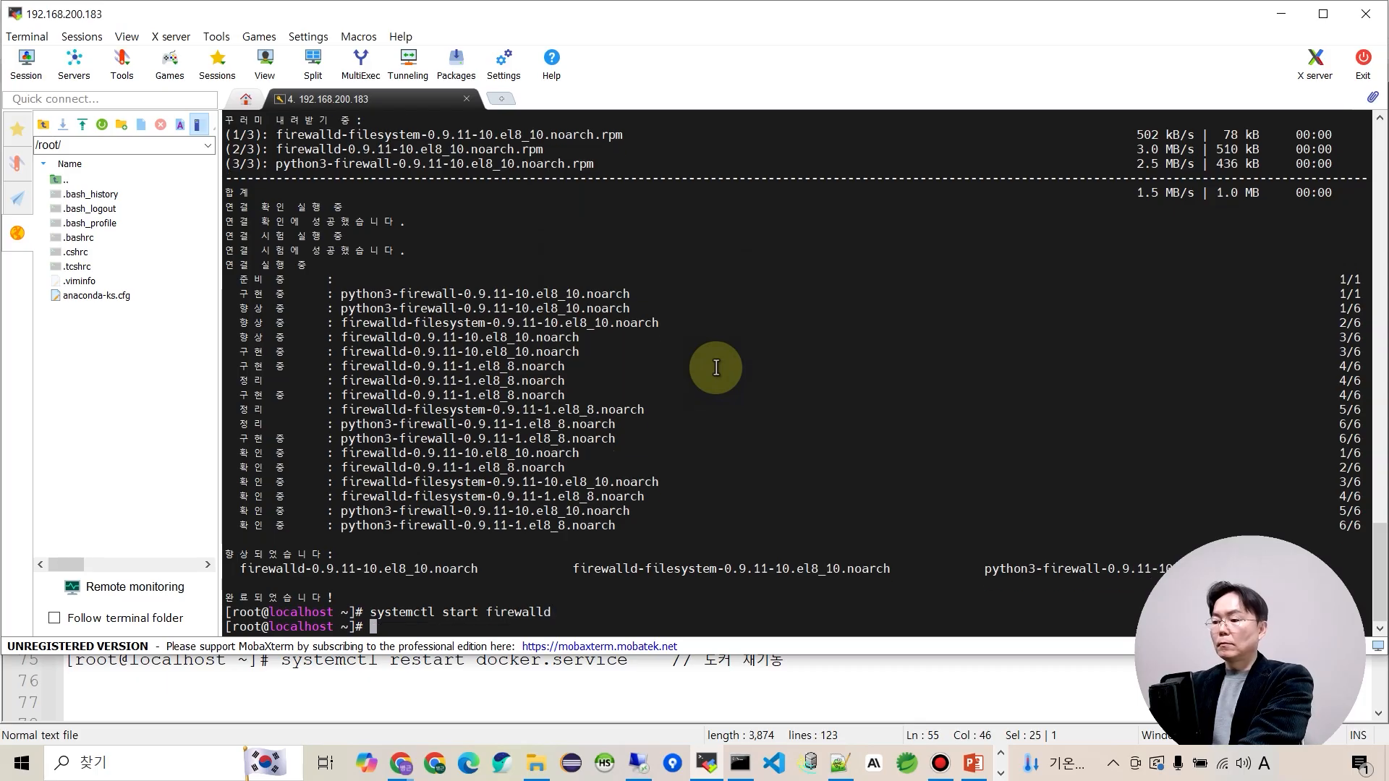
key("alt+Tab")
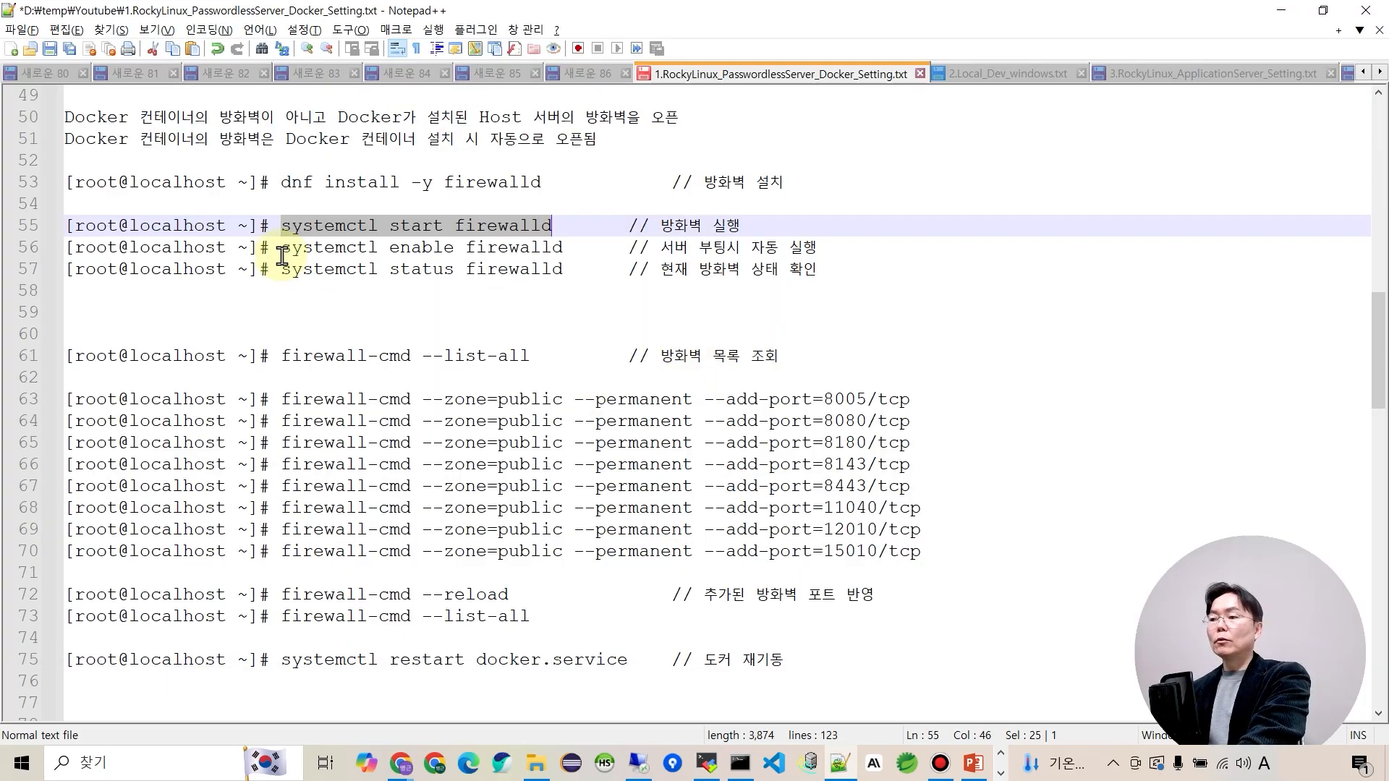
left_click_drag(281, 251, 566, 246)
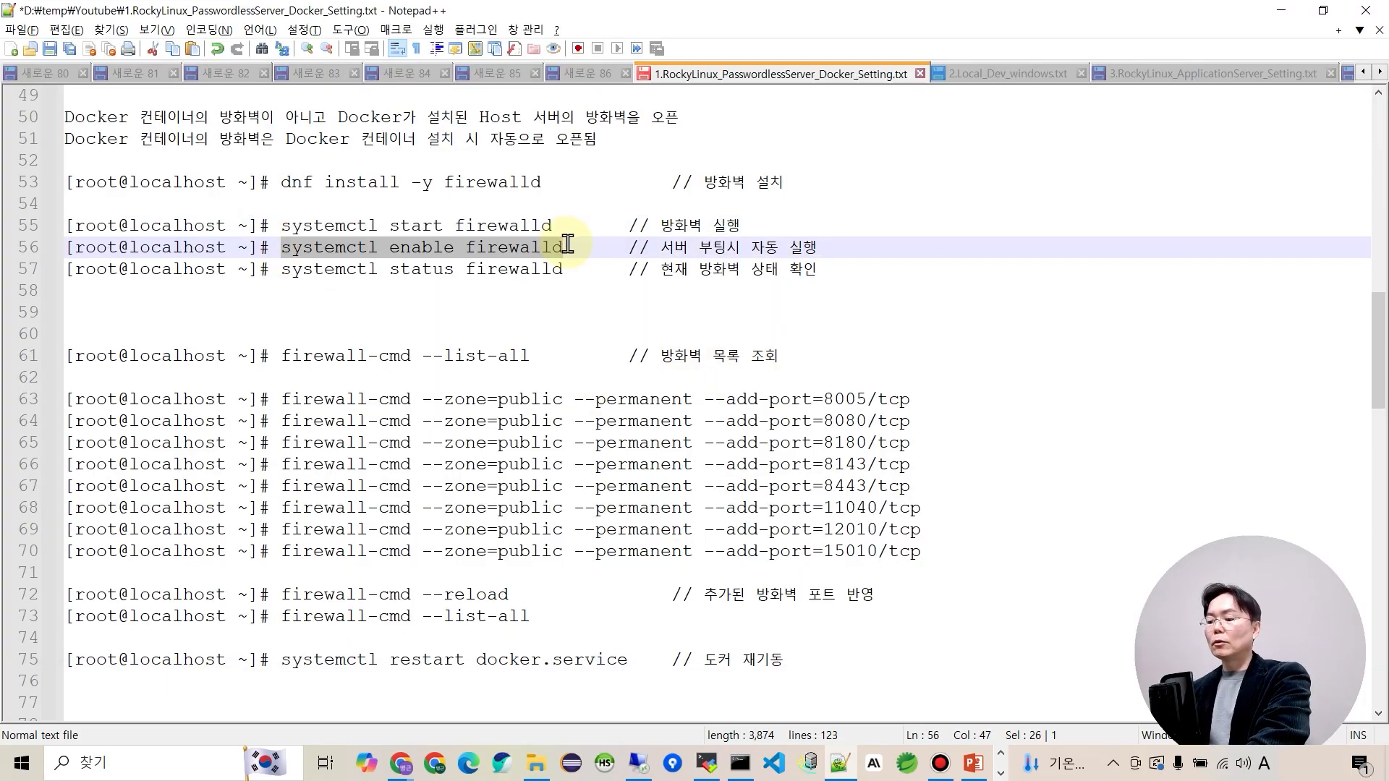
key("alt+Tab")
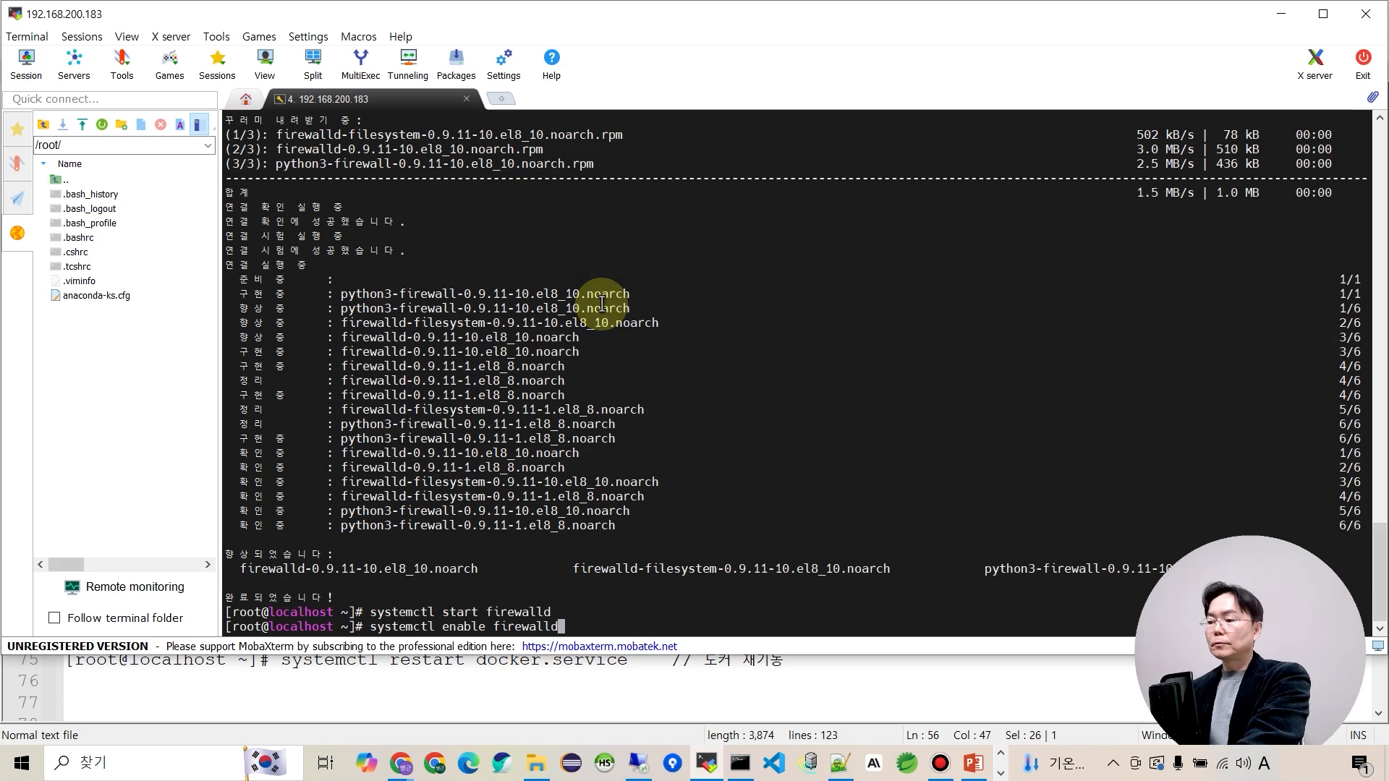
key("Return")
Check firewalld status, confirming it is active (running) and enabled.
key("alt+Tab")
left_click_drag(287, 272, 564, 267)
key("alt+Tab")
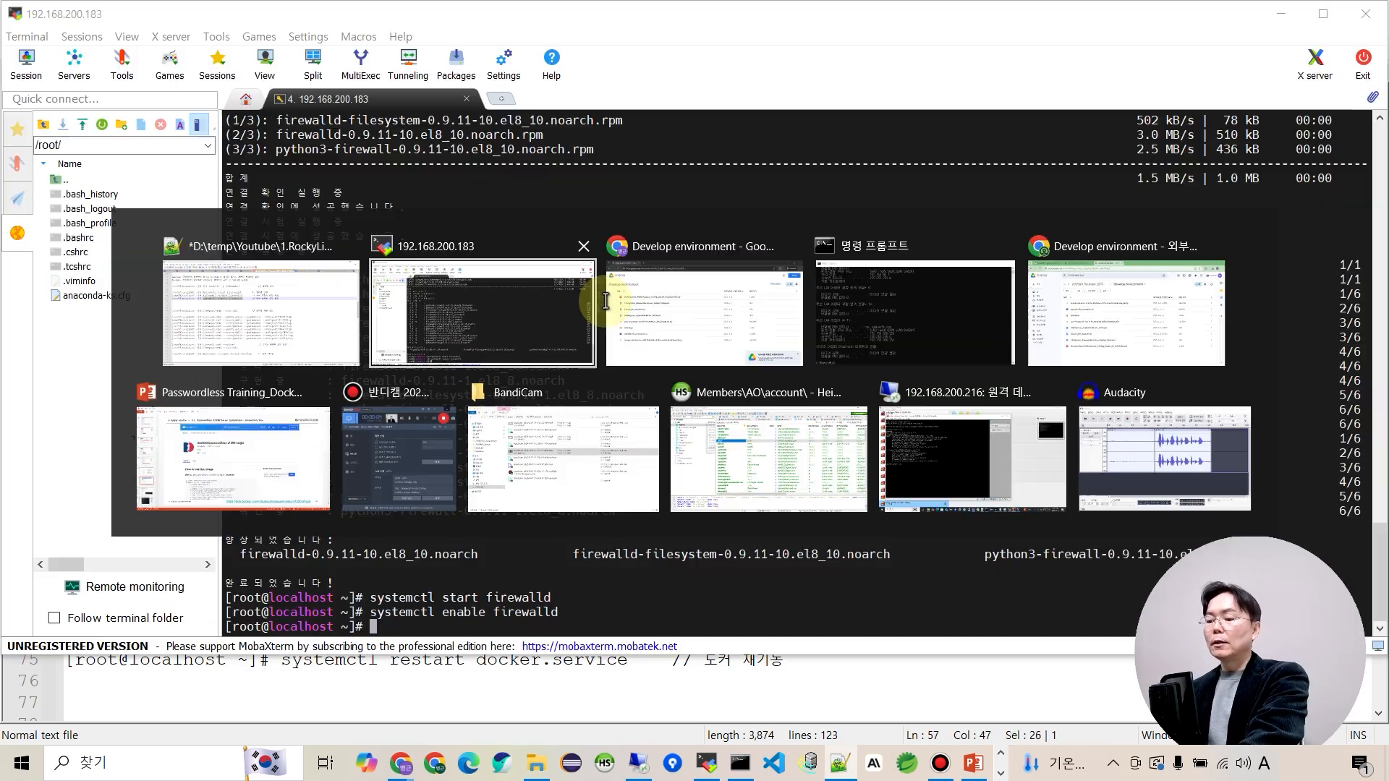
right_click(604, 308)
key("Return")
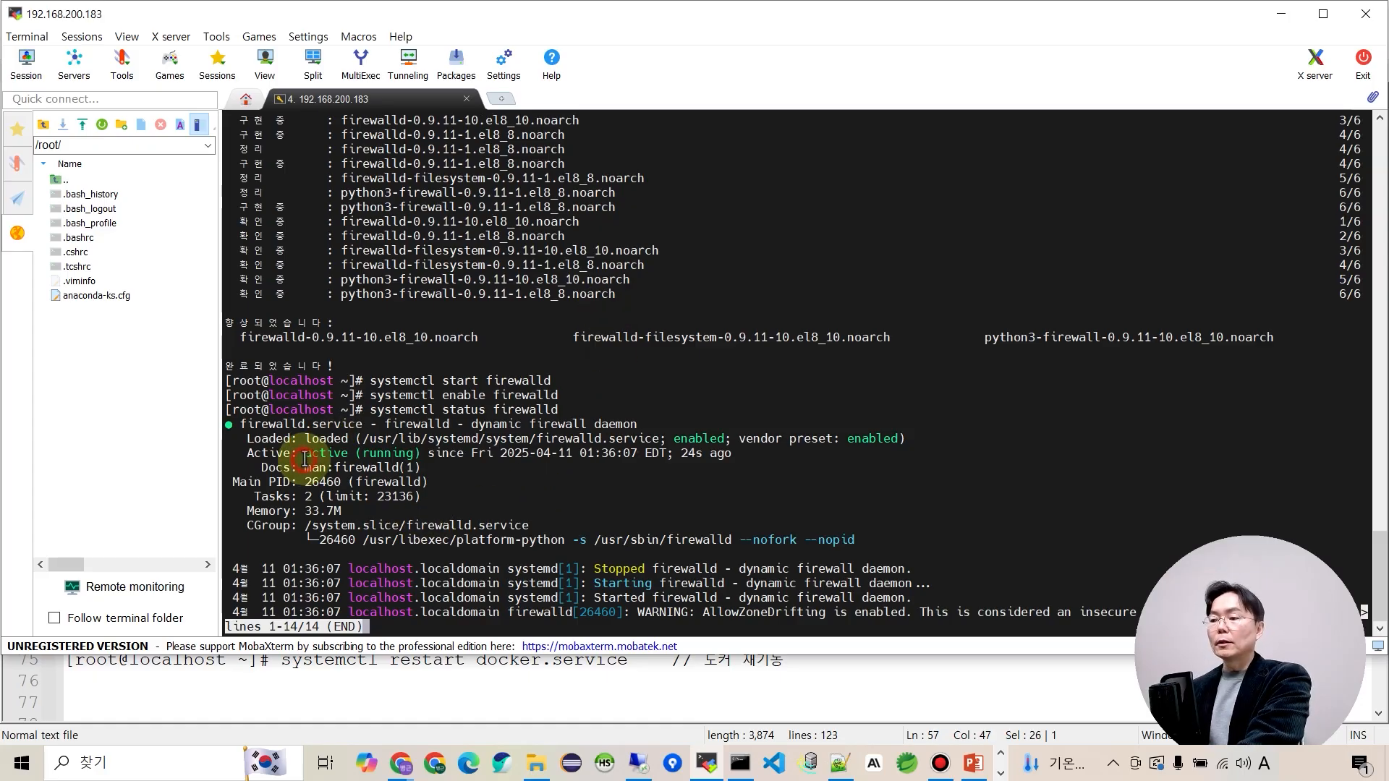
left_click_drag(304, 462, 370, 453)
left_click(732, 440)
double_click(720, 439)
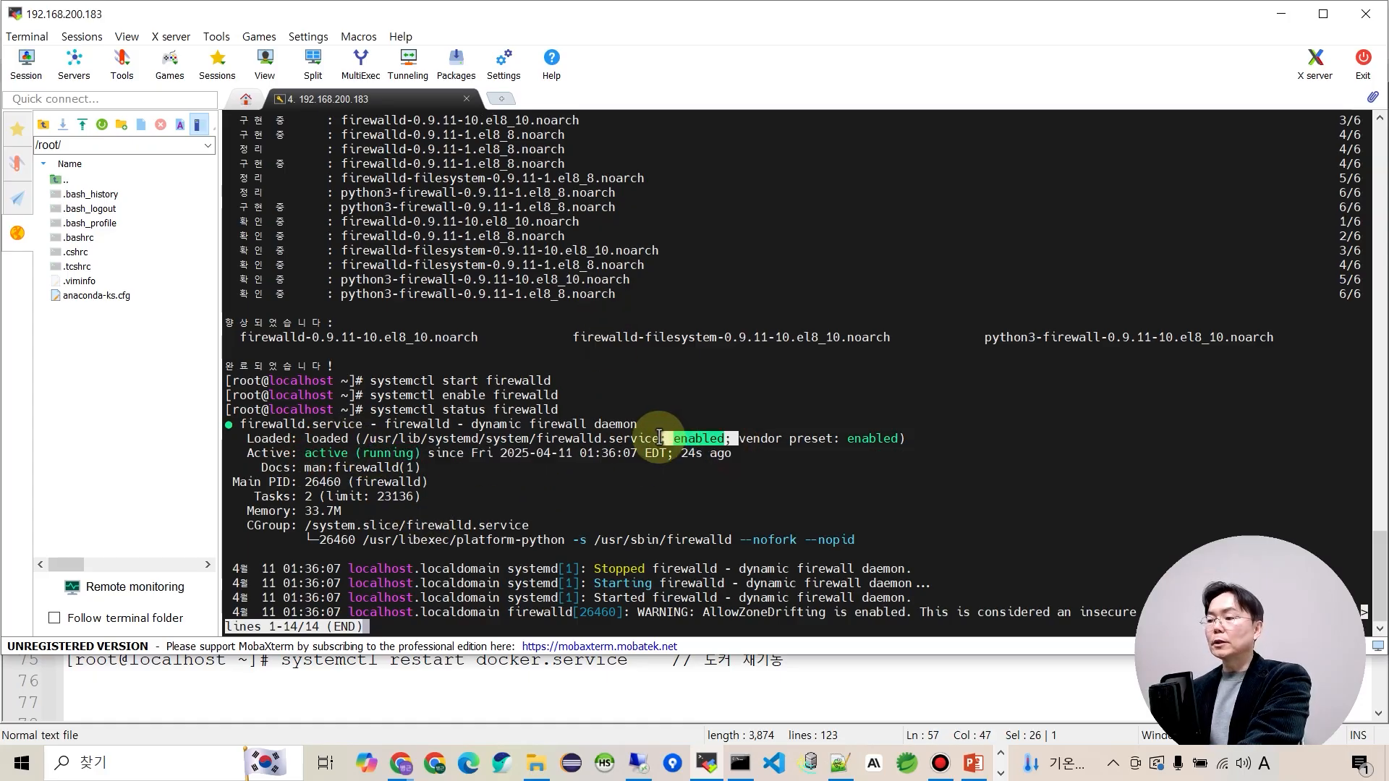
key("alt+Tab")
Run firewall-cmd --list-all, showing cockpit, dhcpv6-client and ssh allowed with no open ports.
scroll(355, 440, "down", 2)
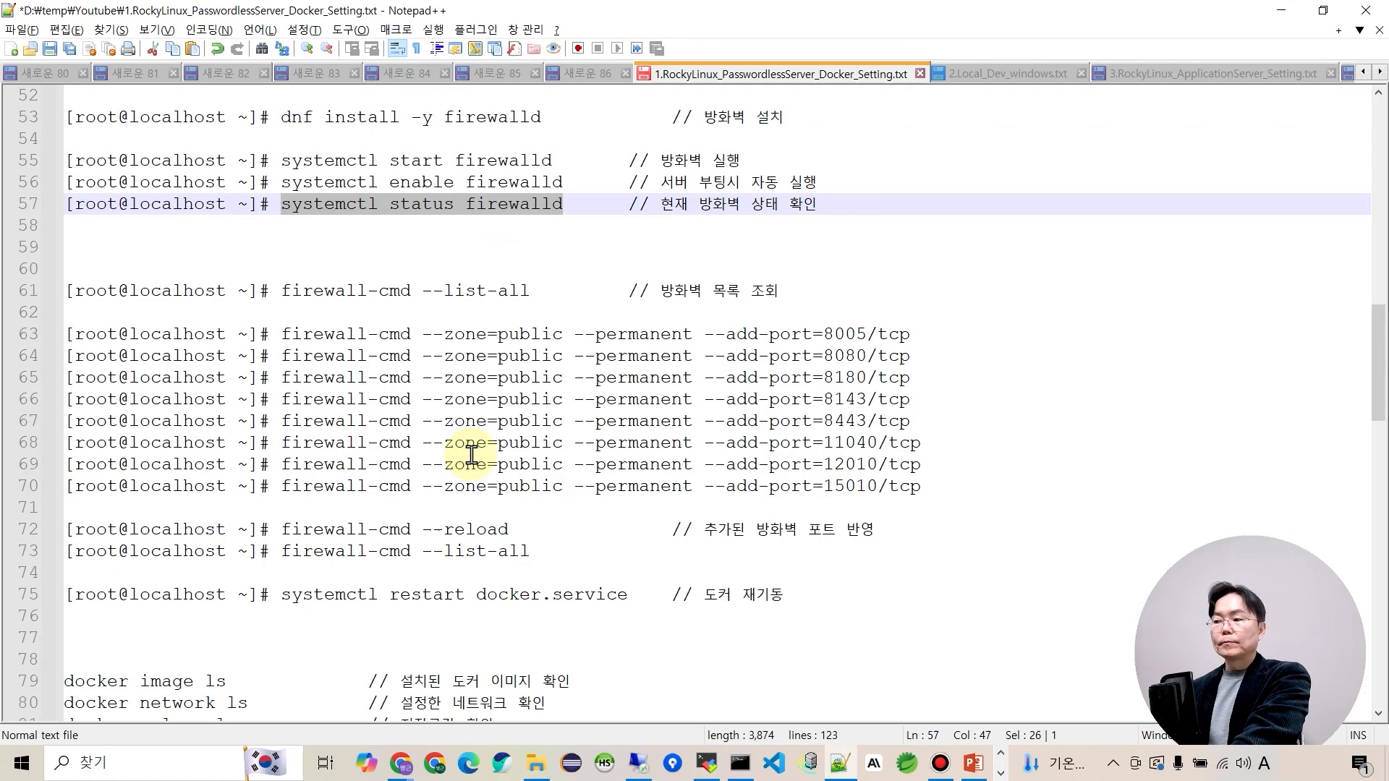
left_click_drag(286, 226, 556, 236)
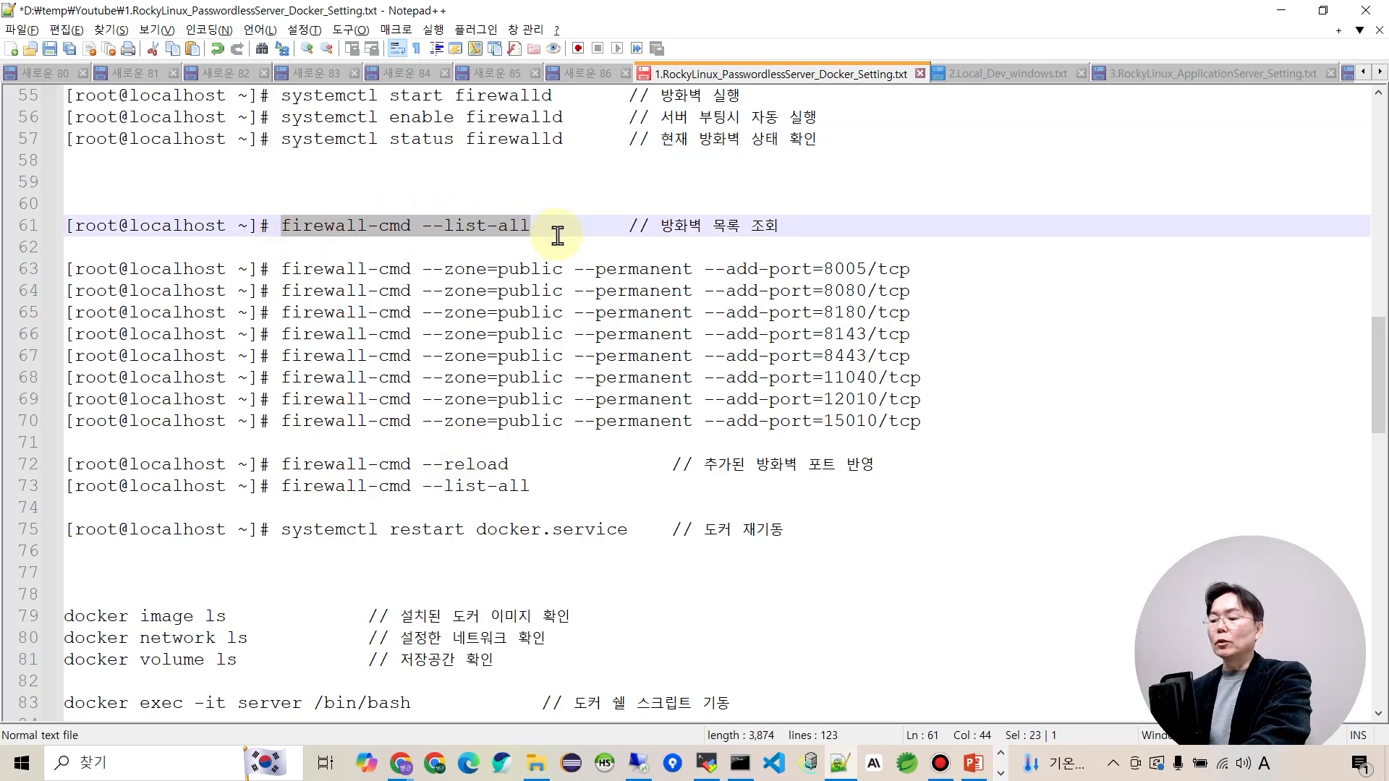
key("alt+Tab")
right_click(583, 263)
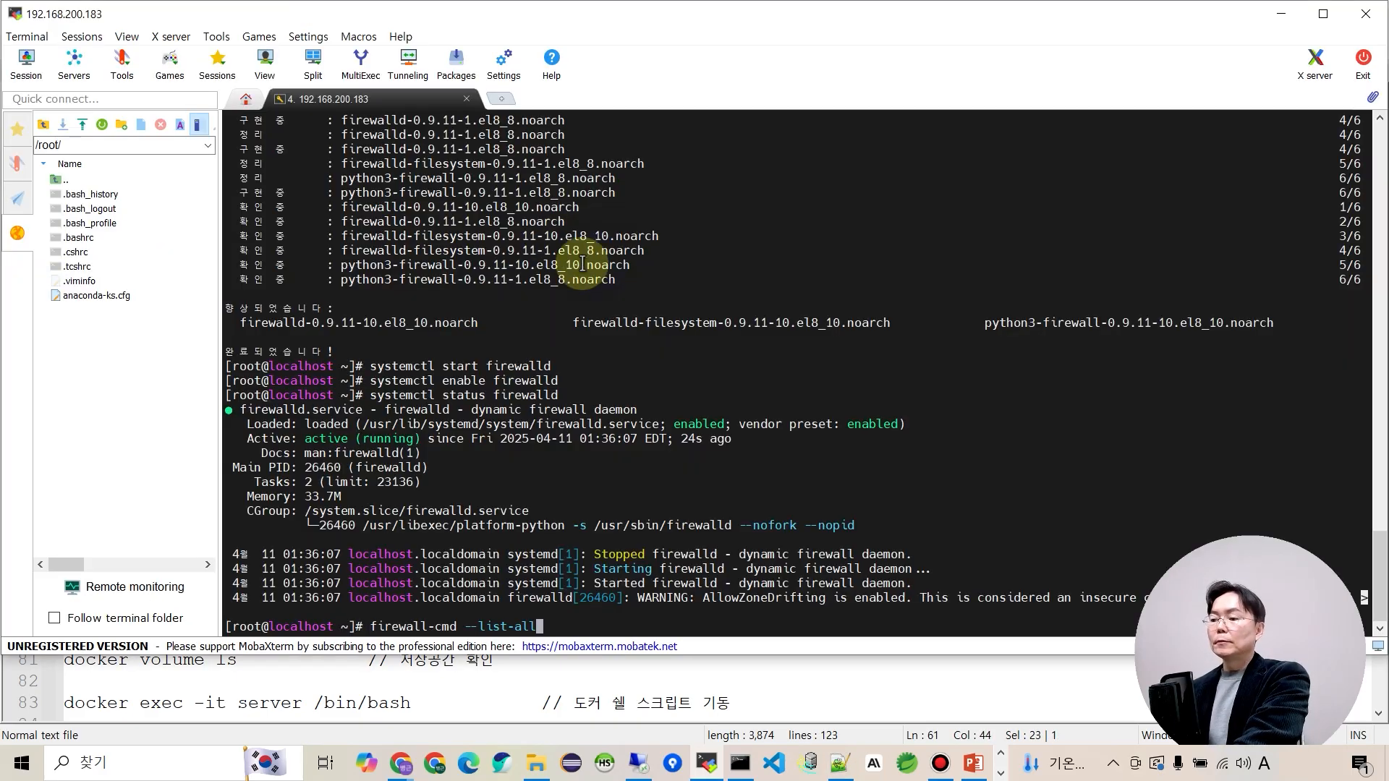
key("Return")
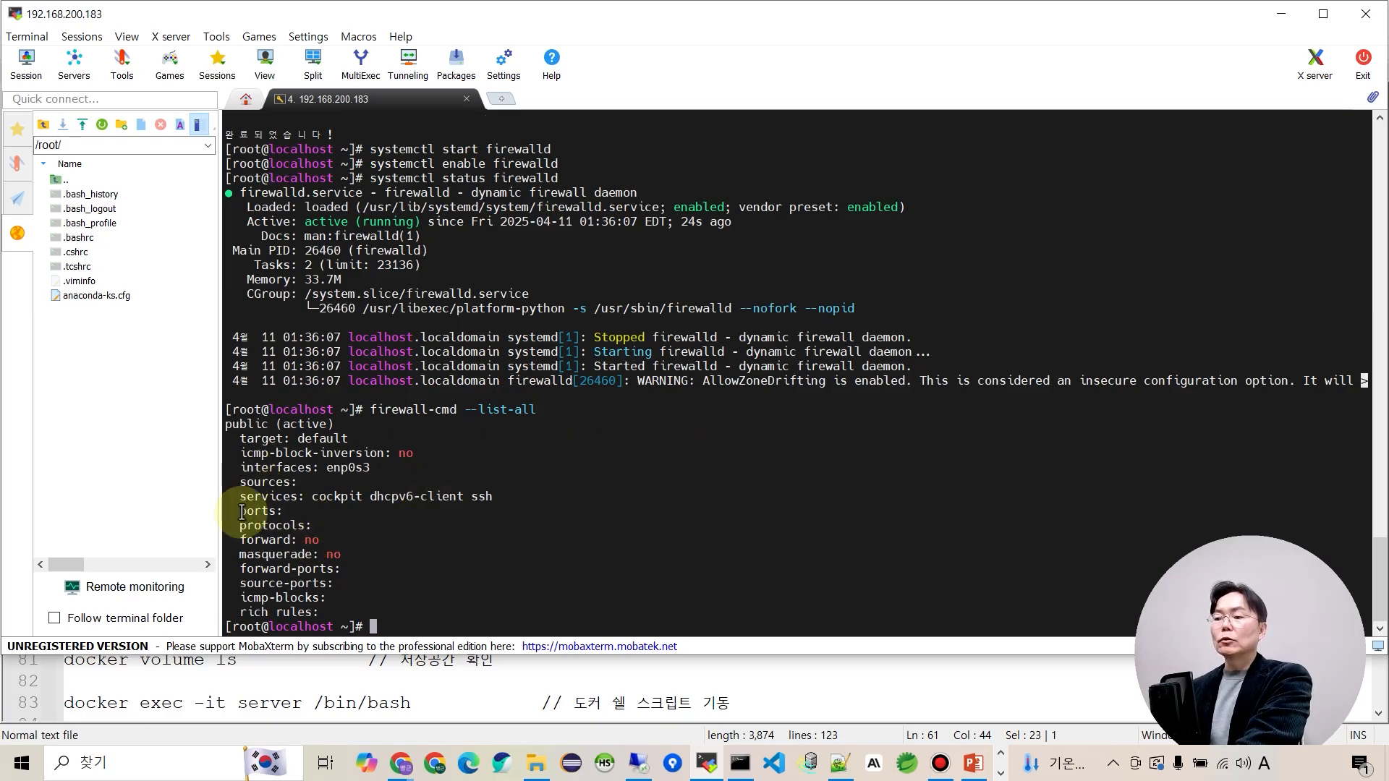
left_click_drag(241, 512, 434, 514)
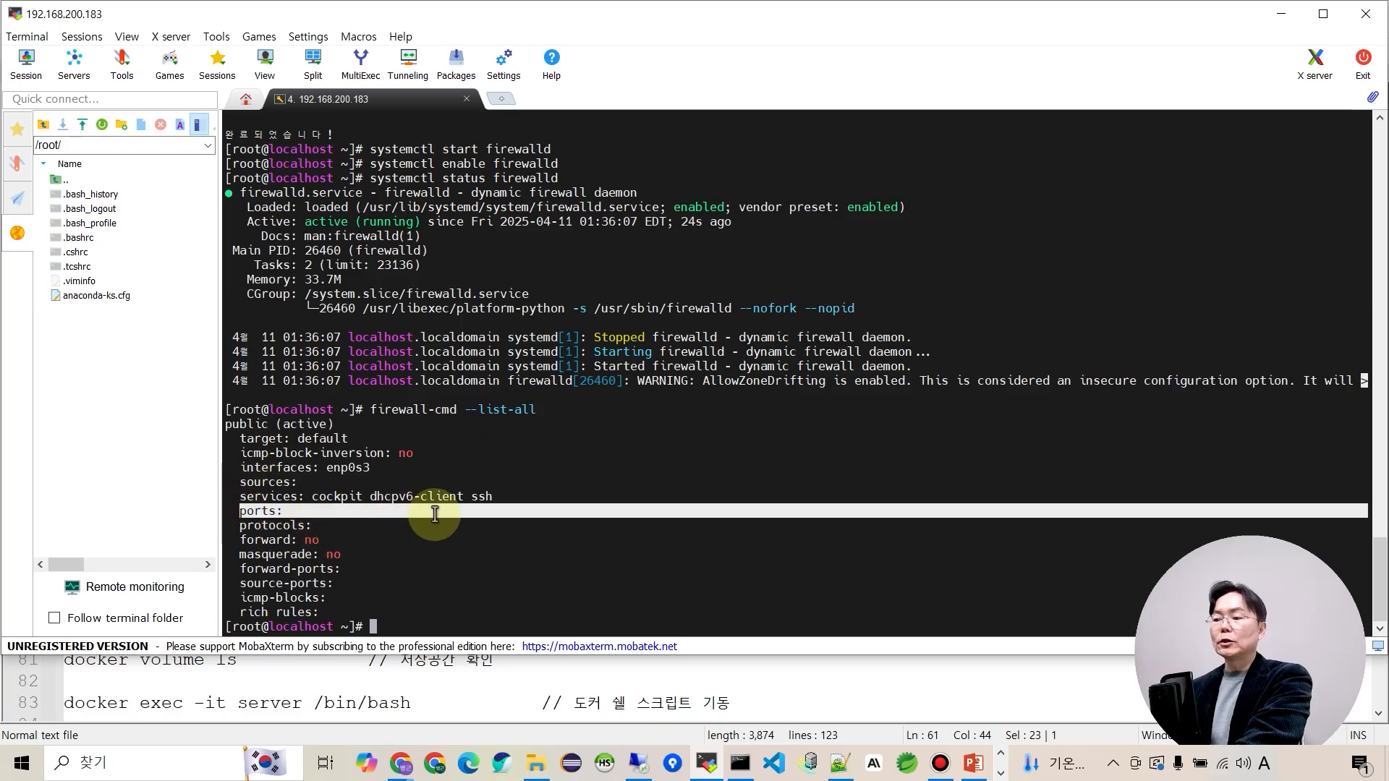
left_click(492, 564)
key("alt+Tab")
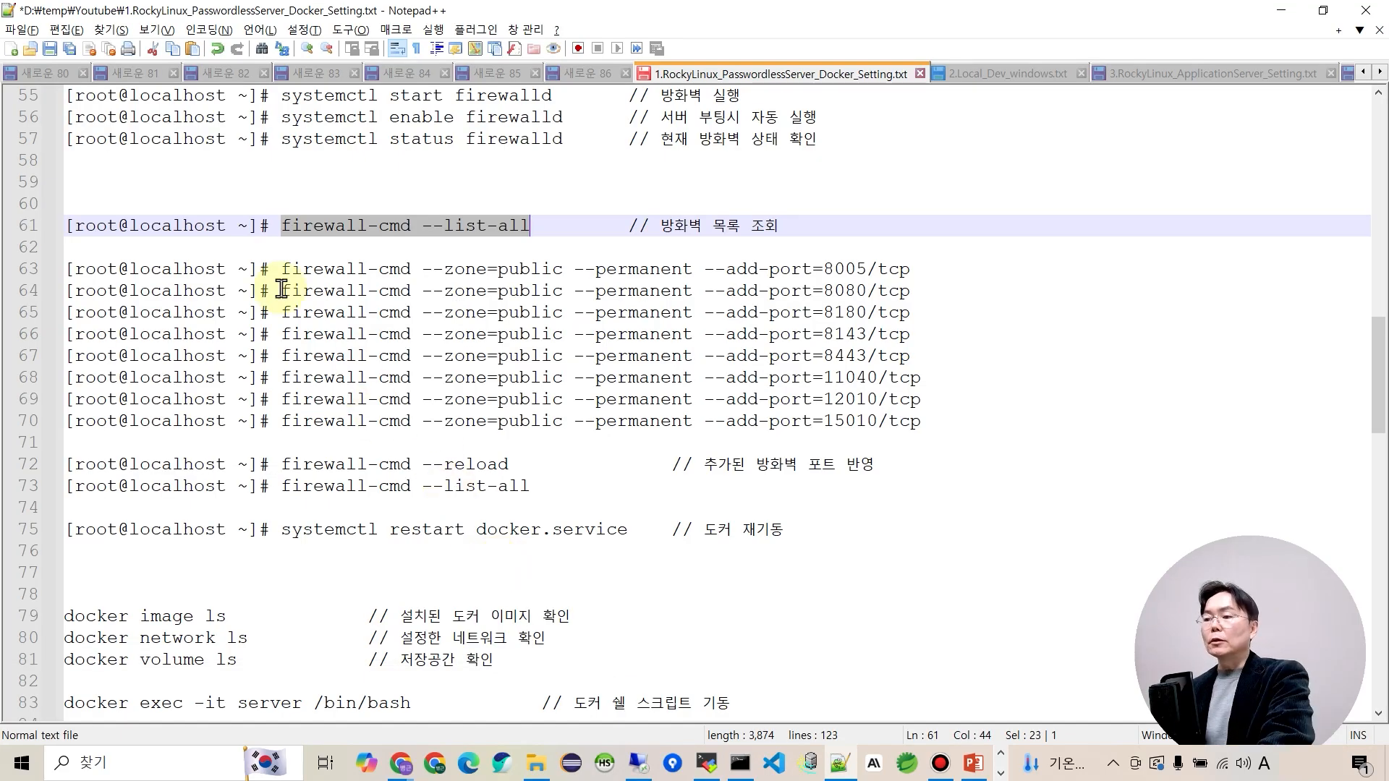
Permanently open TCP ports 8005, 8080, 8180, 8143, 8443, 11040, 12010, 15010, then reload the firewall.
left_click_drag(283, 270, 925, 415)
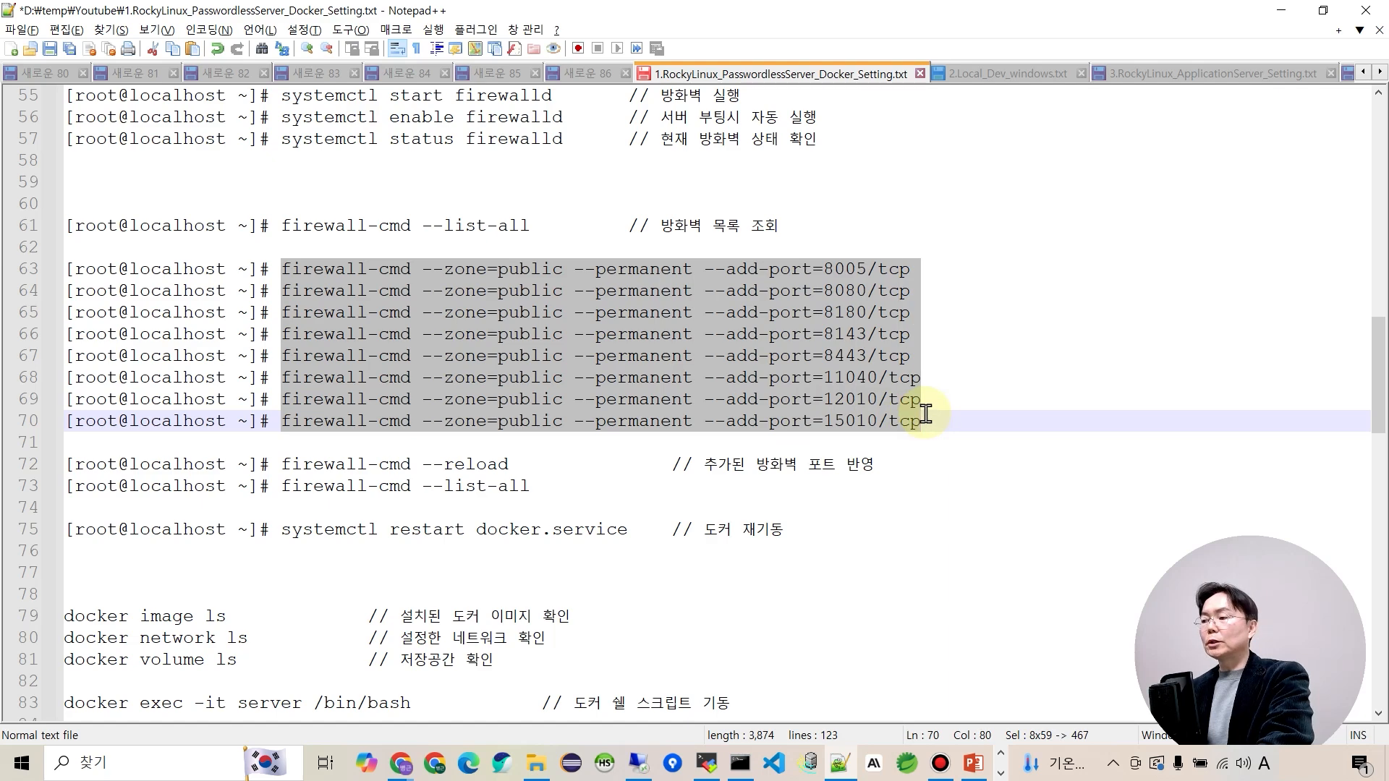
key("alt+Tab")
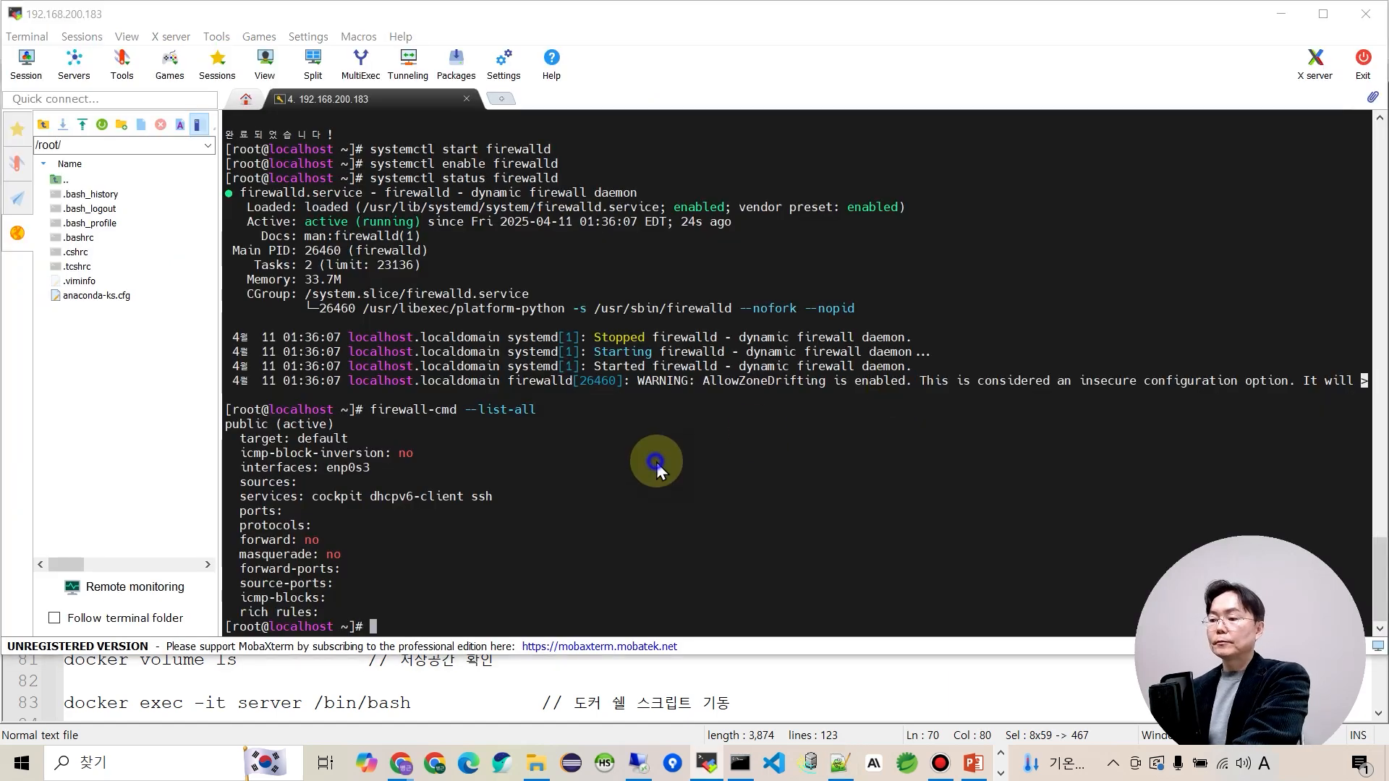
right_click(655, 463)
left_click(628, 445)
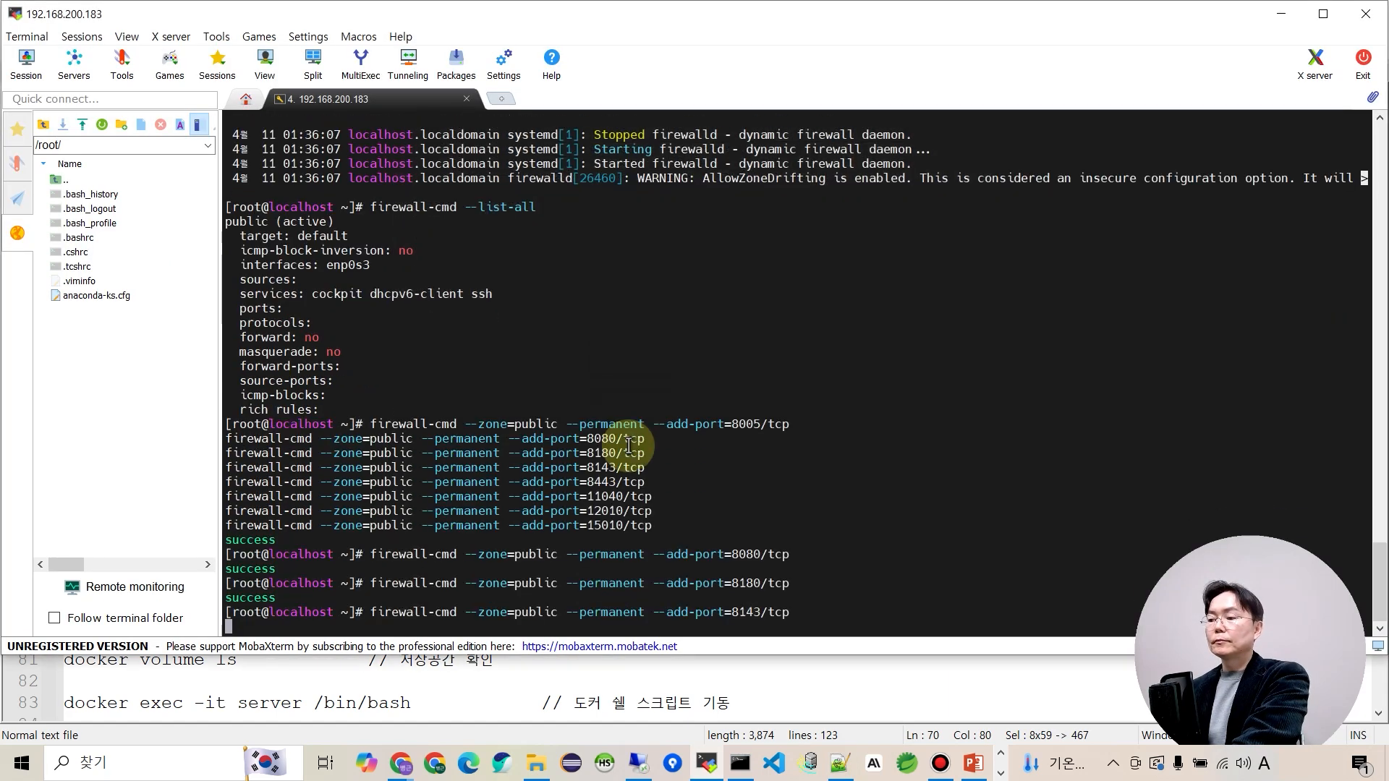
key("alt+Tab")
left_click_drag(280, 465, 510, 464)
key("ctrl+c")
key("alt+Tab")
right_click(511, 484)
key("Return")
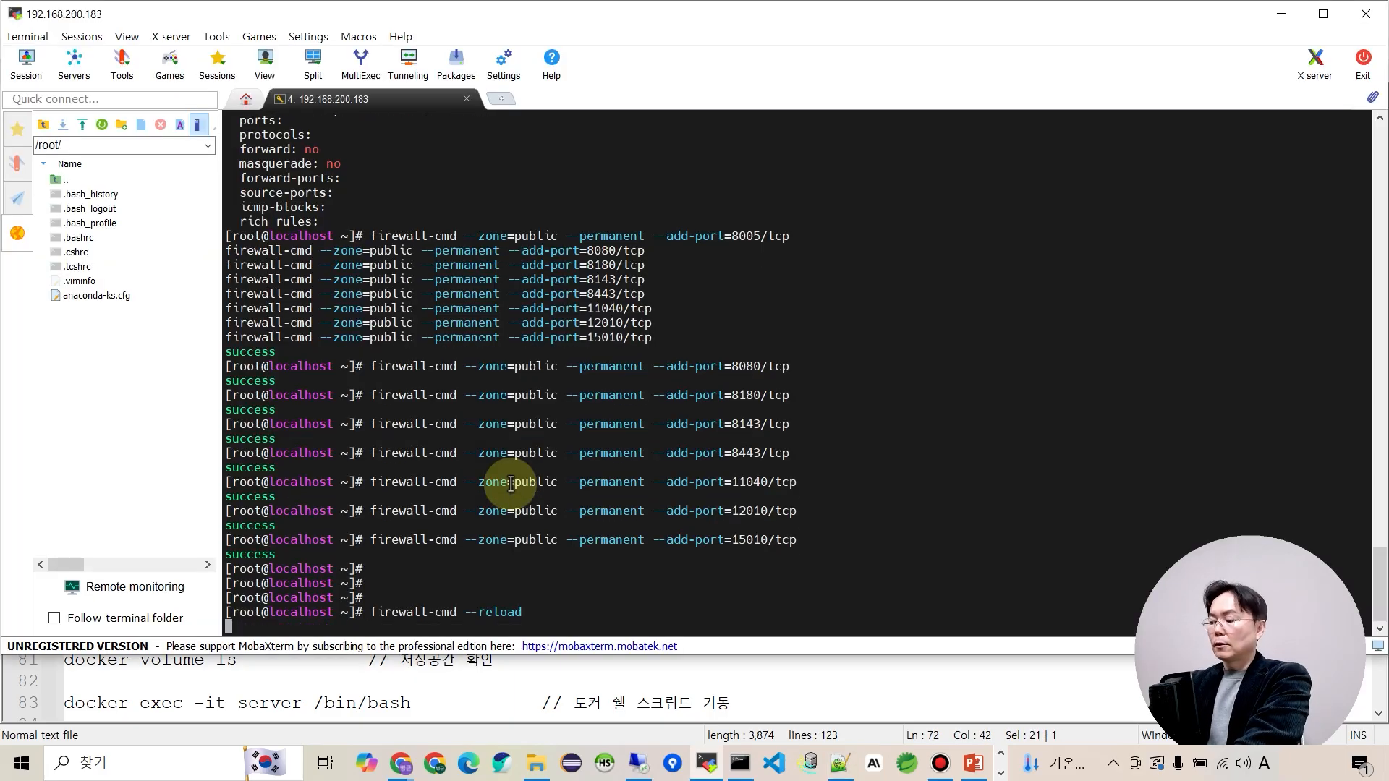
List the firewall settings to verify the eight newly opened ports.
key("alt+Tab")
left_click_drag(282, 485, 534, 488)
key("ctrl+c")
key("alt+Tab")
right_click(533, 489)
key("Return")
left_click_drag(284, 512, 837, 511)
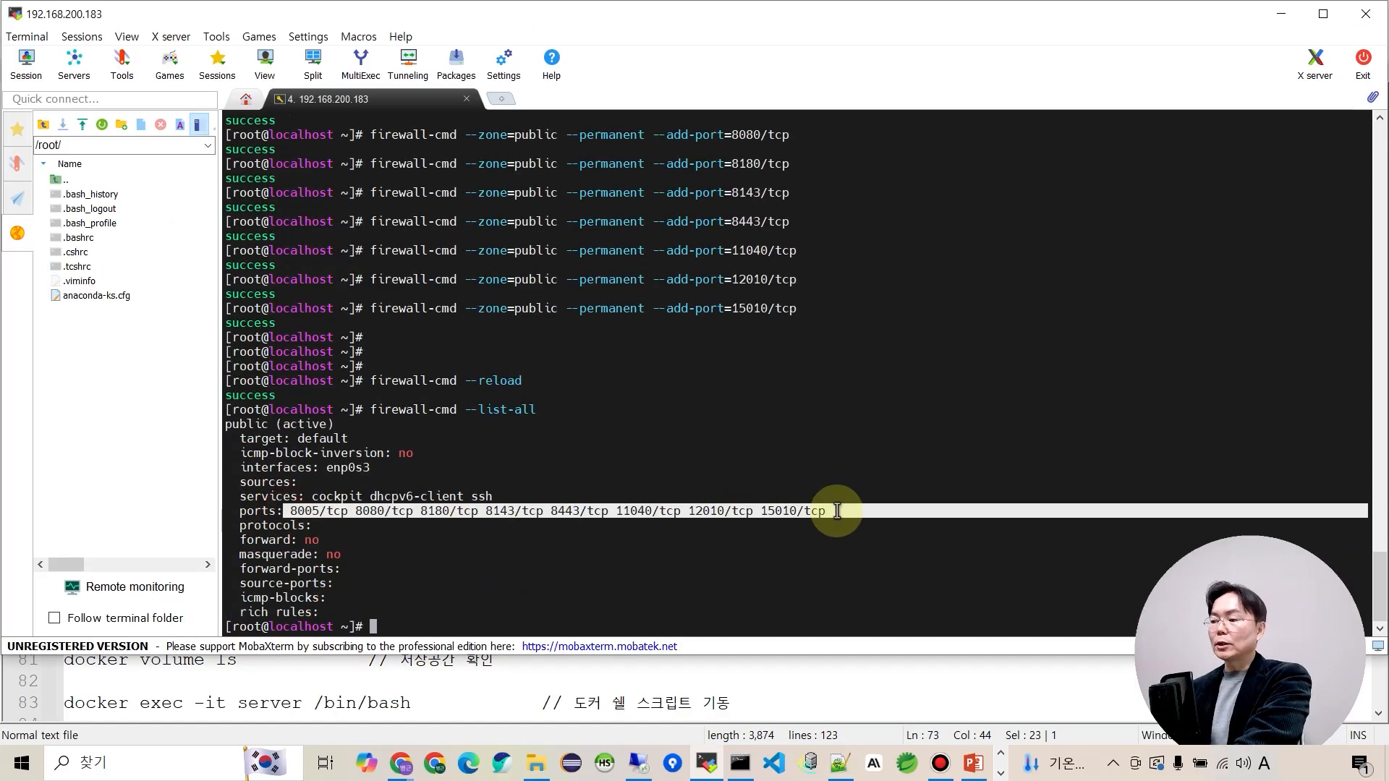
left_click(680, 552)
key("alt+Tab")
left_click_drag(280, 465, 630, 465)
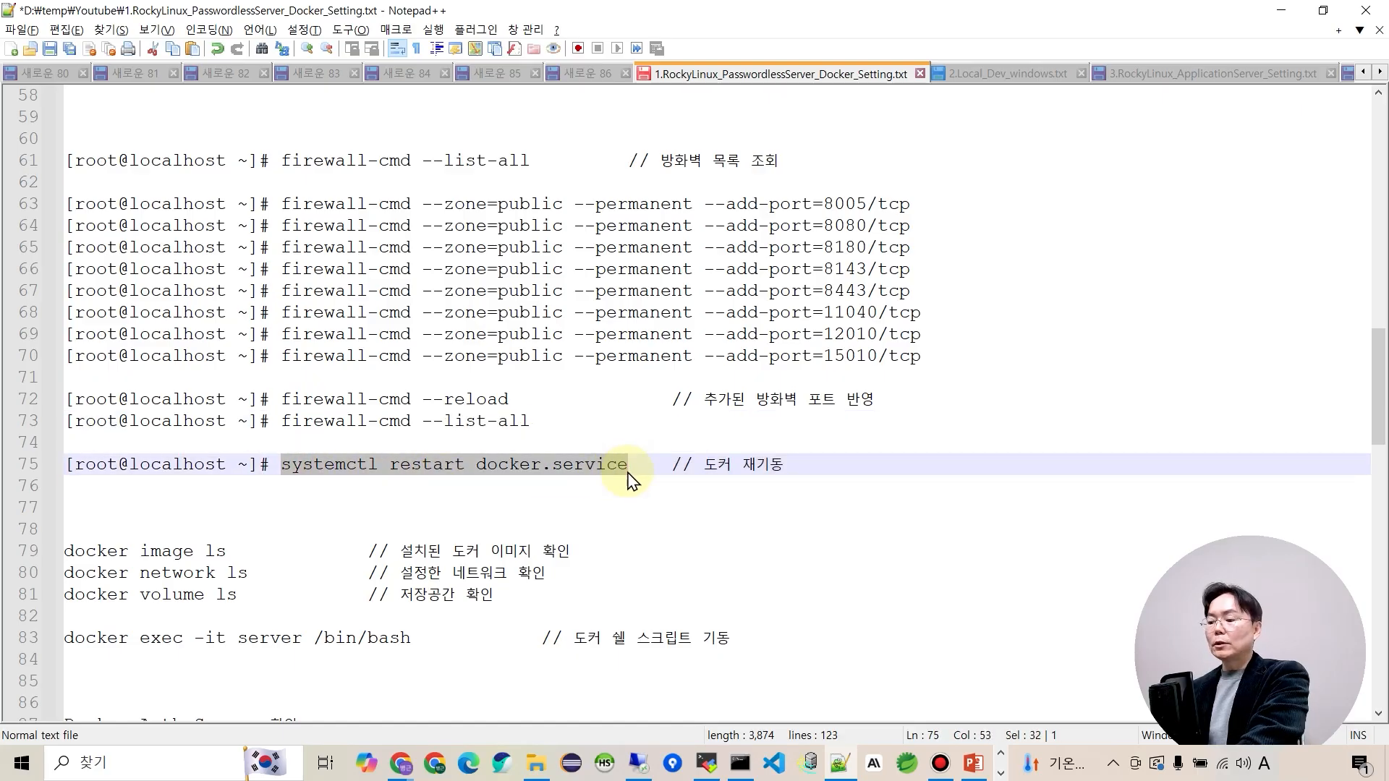
Restart the Docker service with systemctl restart docker.service.
key("ctrl+c")
key("alt+Tab")
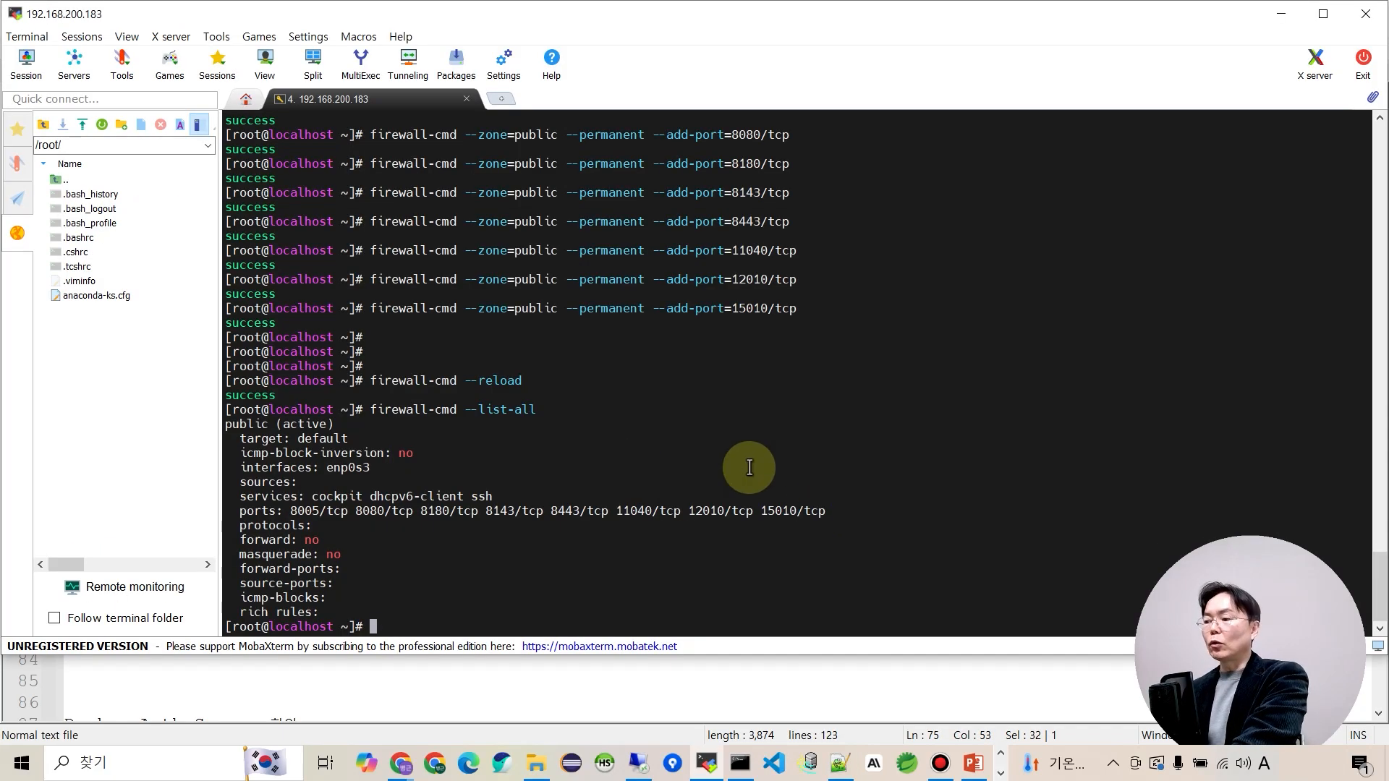
right_click(750, 467)
key("Return")
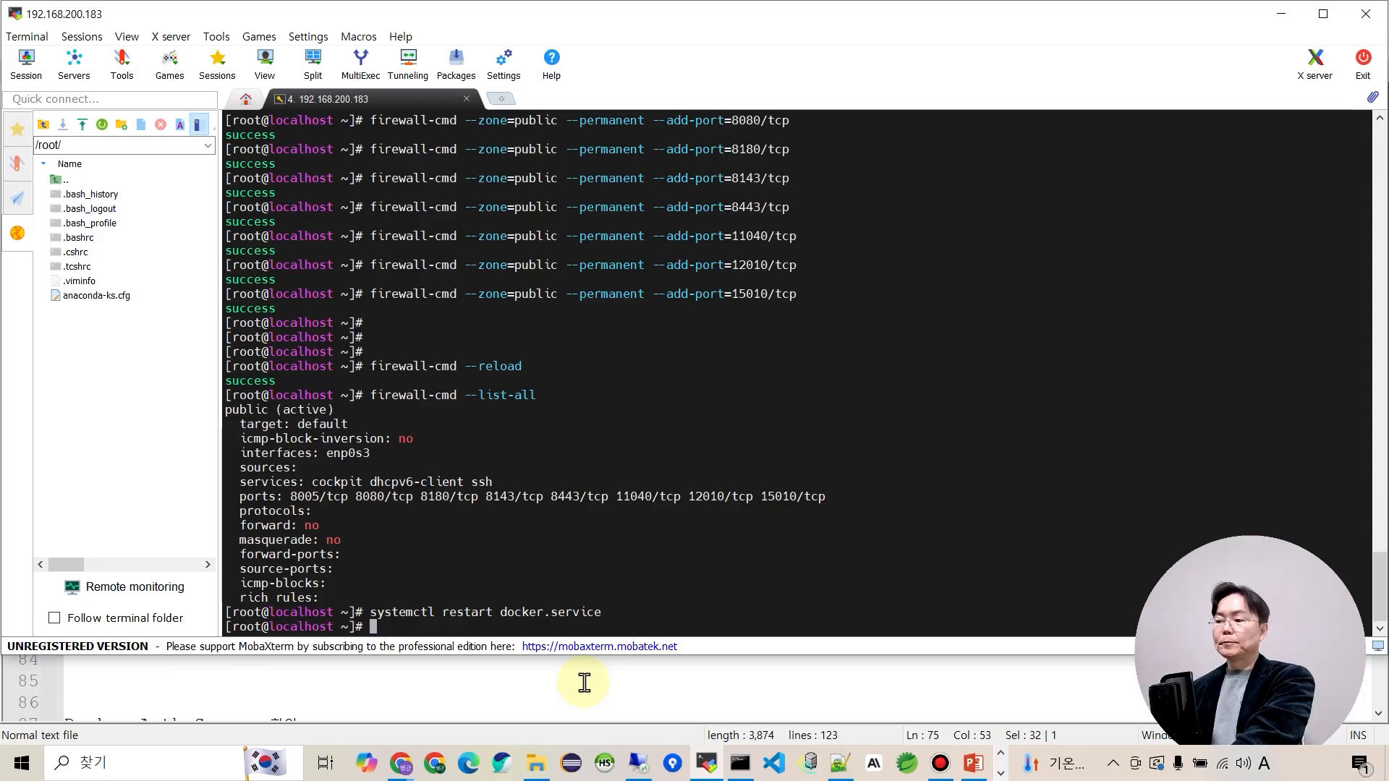
List Docker images, showing the passwordless-x1280-single image.
key("alt+Tab")
scroll(591, 605, "down", 5)
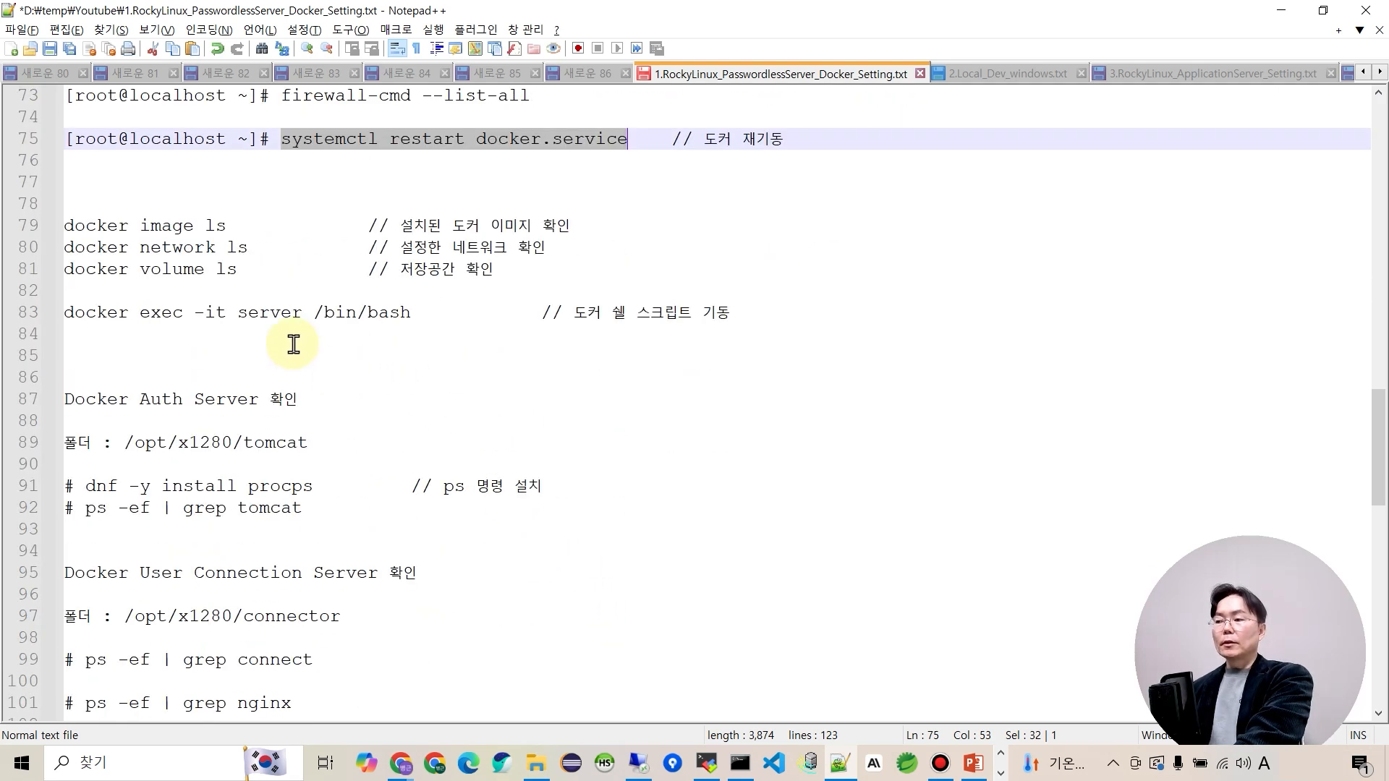
left_click_drag(65, 230, 233, 228)
key("alt+Tab")
right_click(459, 390)
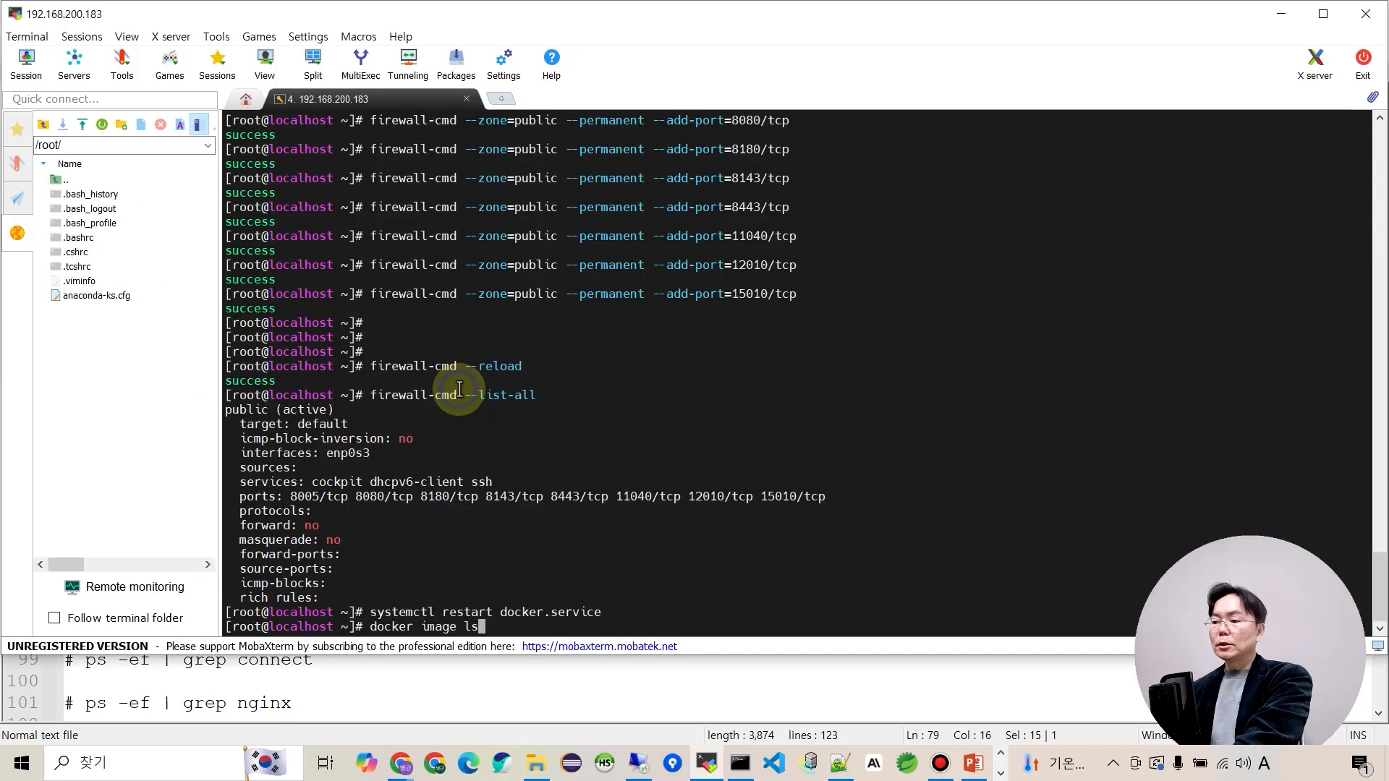
key("Return")
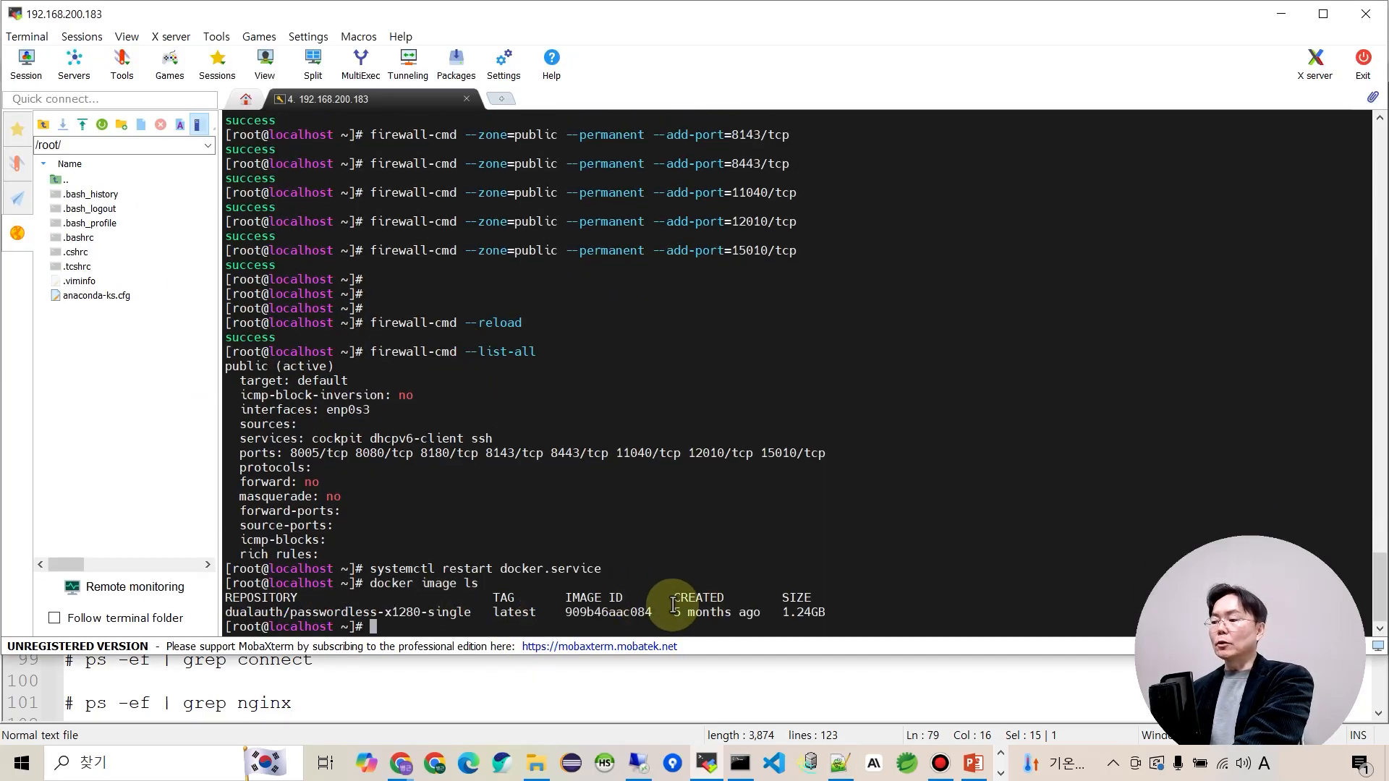
List Docker networks, confirming the some-network bridge entry.
key("alt+Tab")
left_click_drag(64, 247, 239, 246)
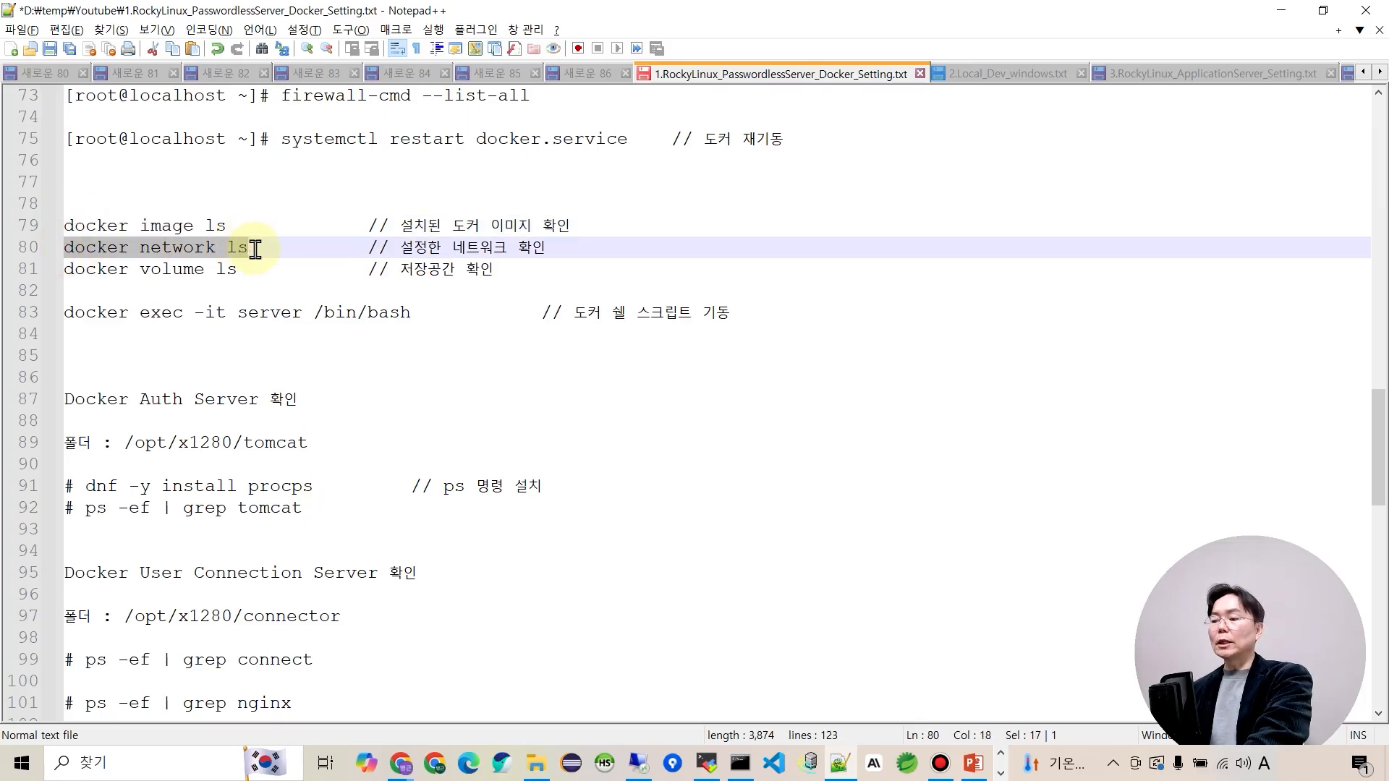
key("ctrl+c")
key("alt+Tab")
right_click(743, 445)
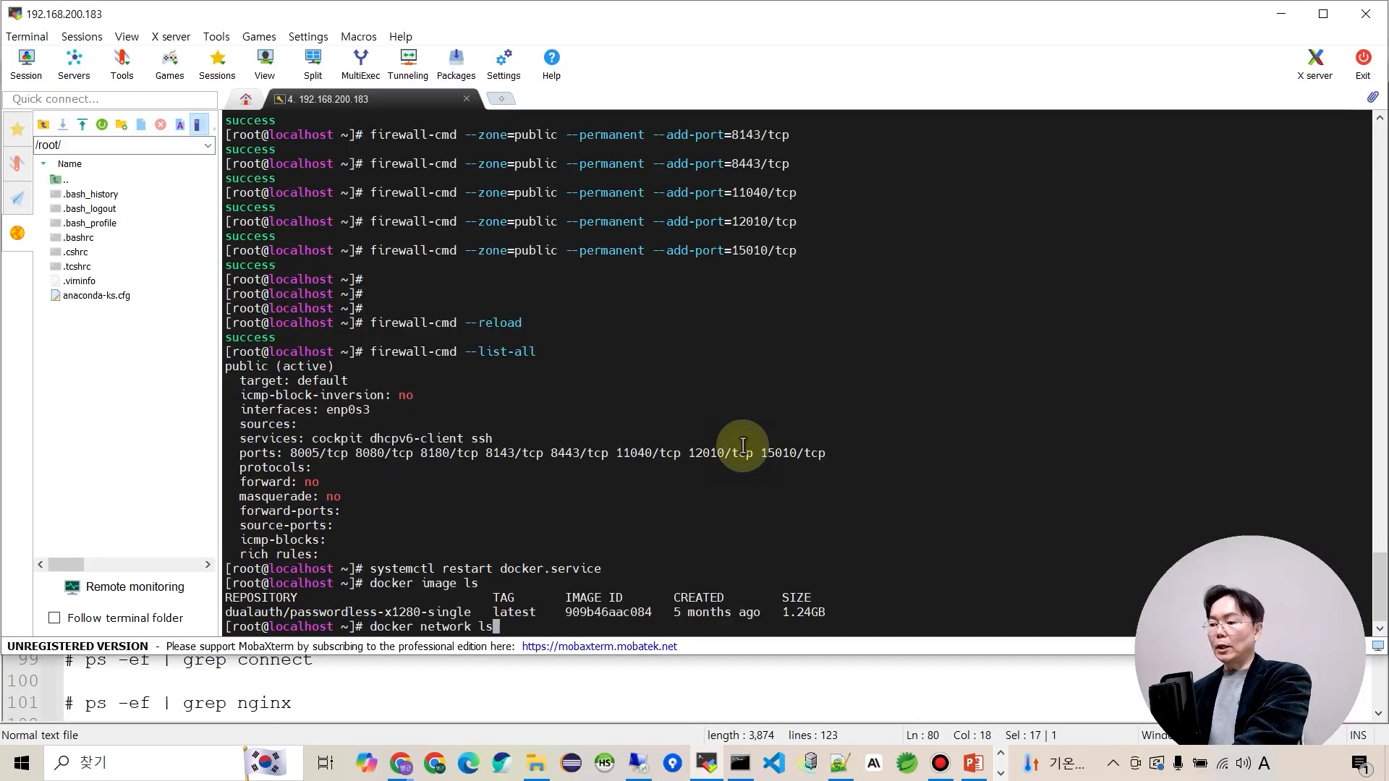
key("Return")
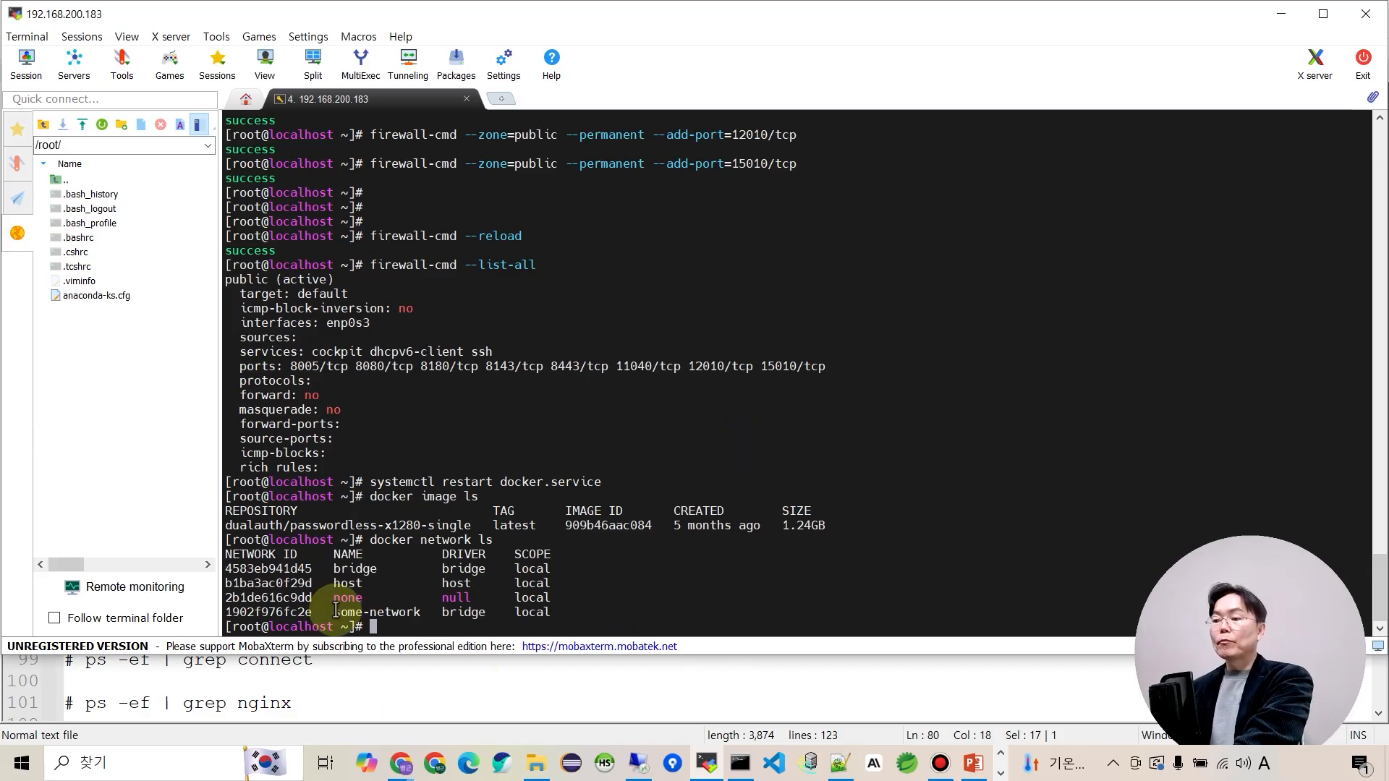
left_click_drag(334, 605, 493, 612)
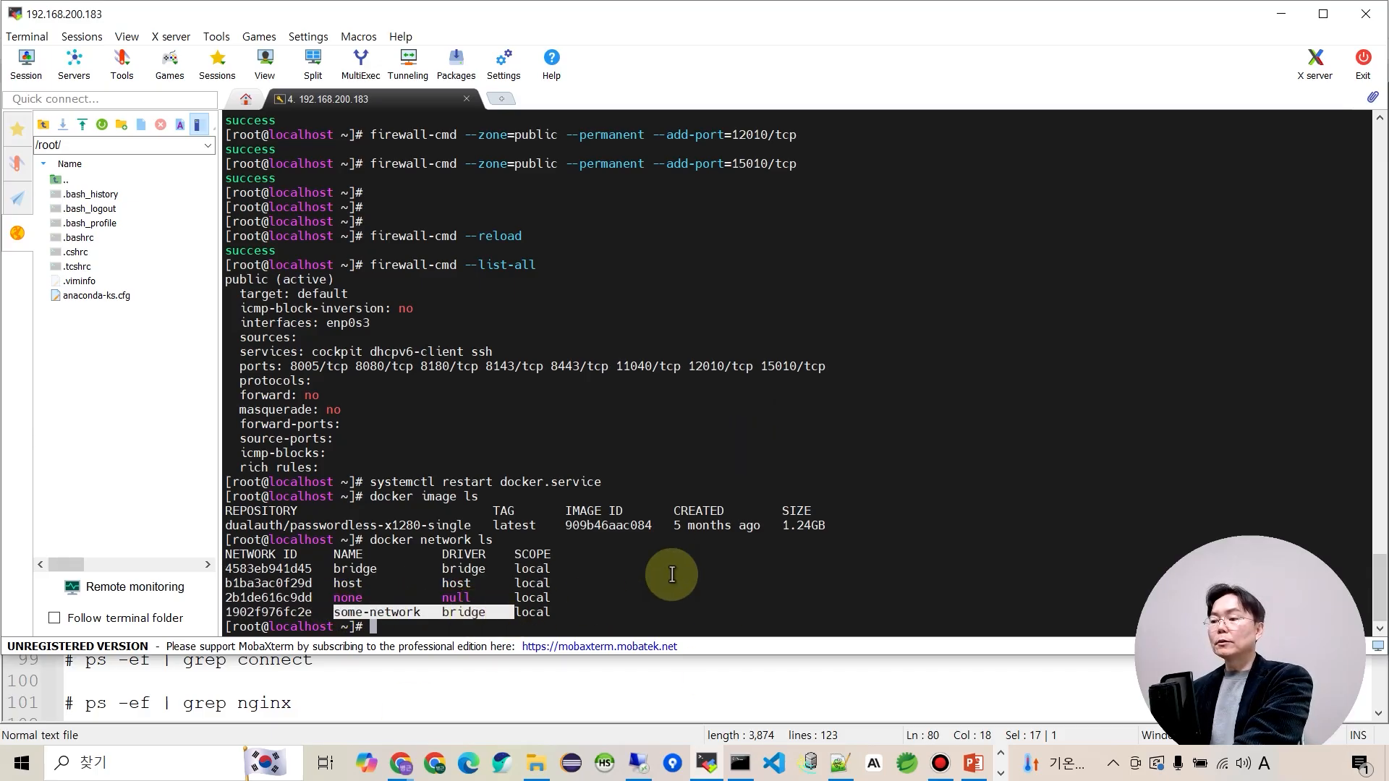
List Docker volumes, showing six volumes including auth-logs and database.
key("alt+Tab")
left_click_drag(69, 272, 239, 283)
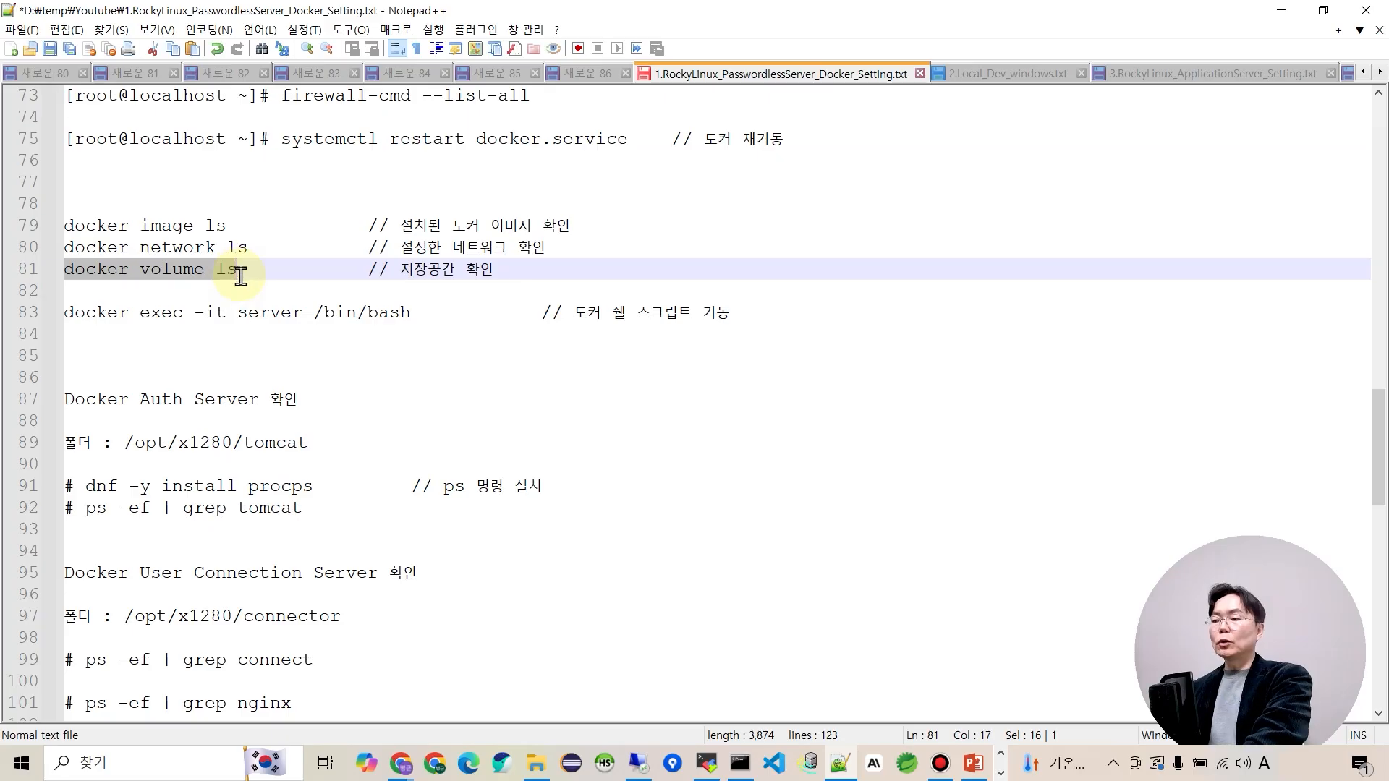
key("alt+Tab")
right_click(578, 396)
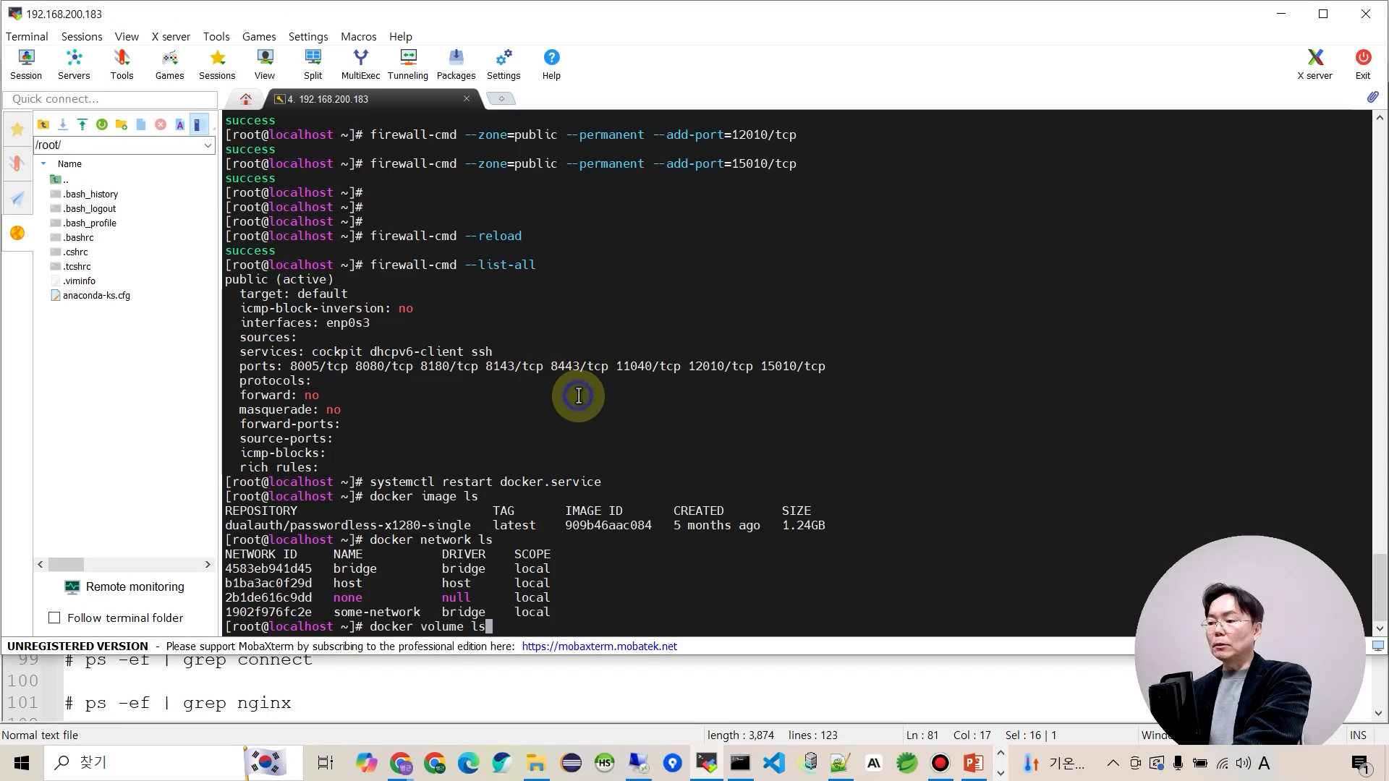
key("Return")
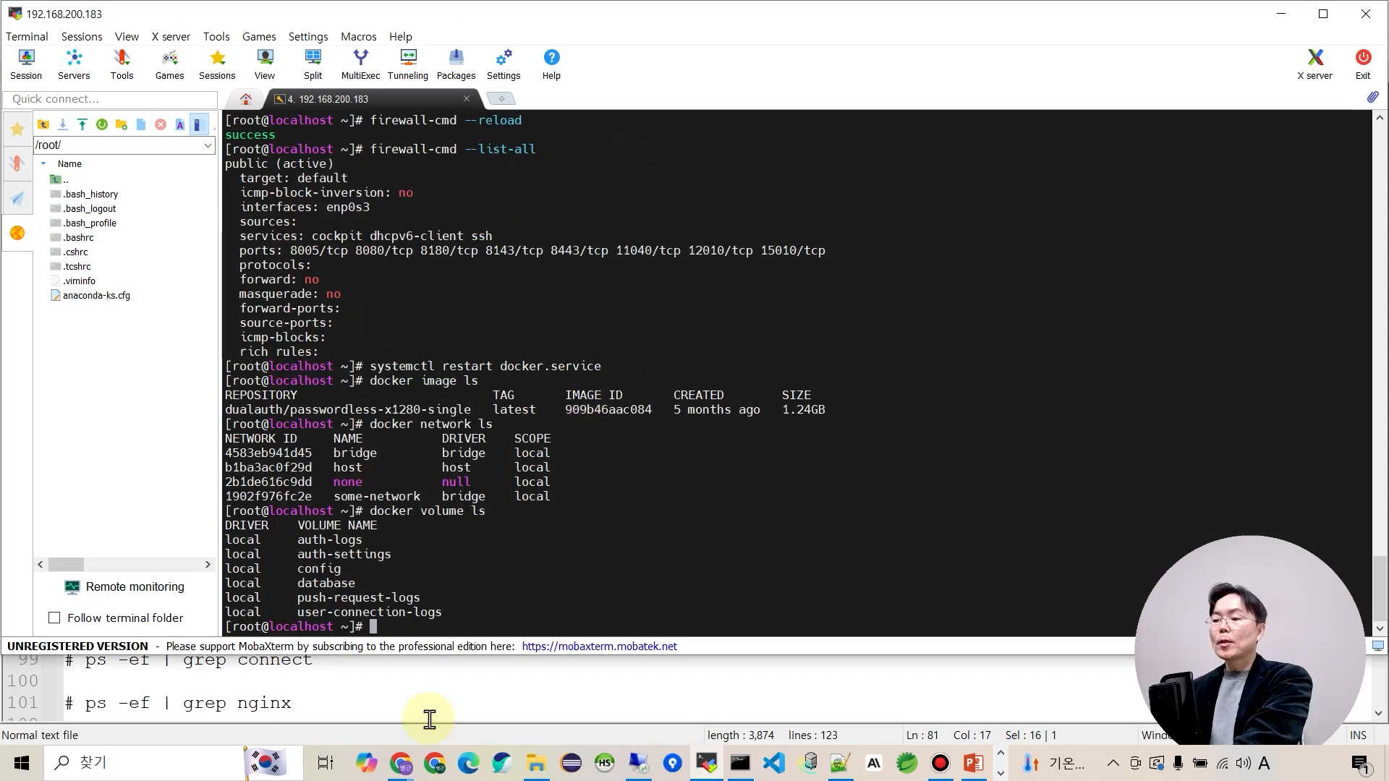
left_click_drag(269, 543, 465, 613)
left_click(465, 612)
key("alt+Tab")
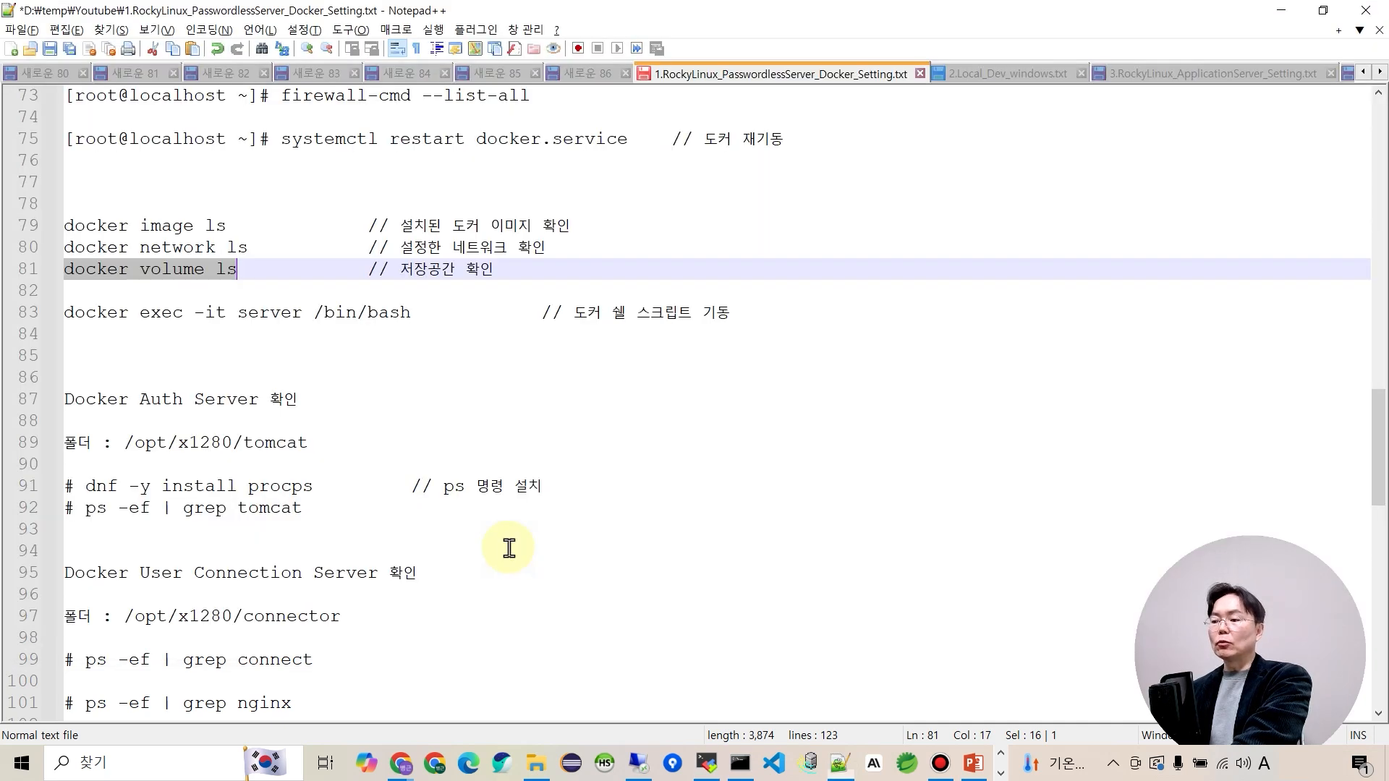
Run 'docker exec -it server /bin/bash' in the terminal to get a shell inside the server container.
left_click_drag(64, 313, 409, 311)
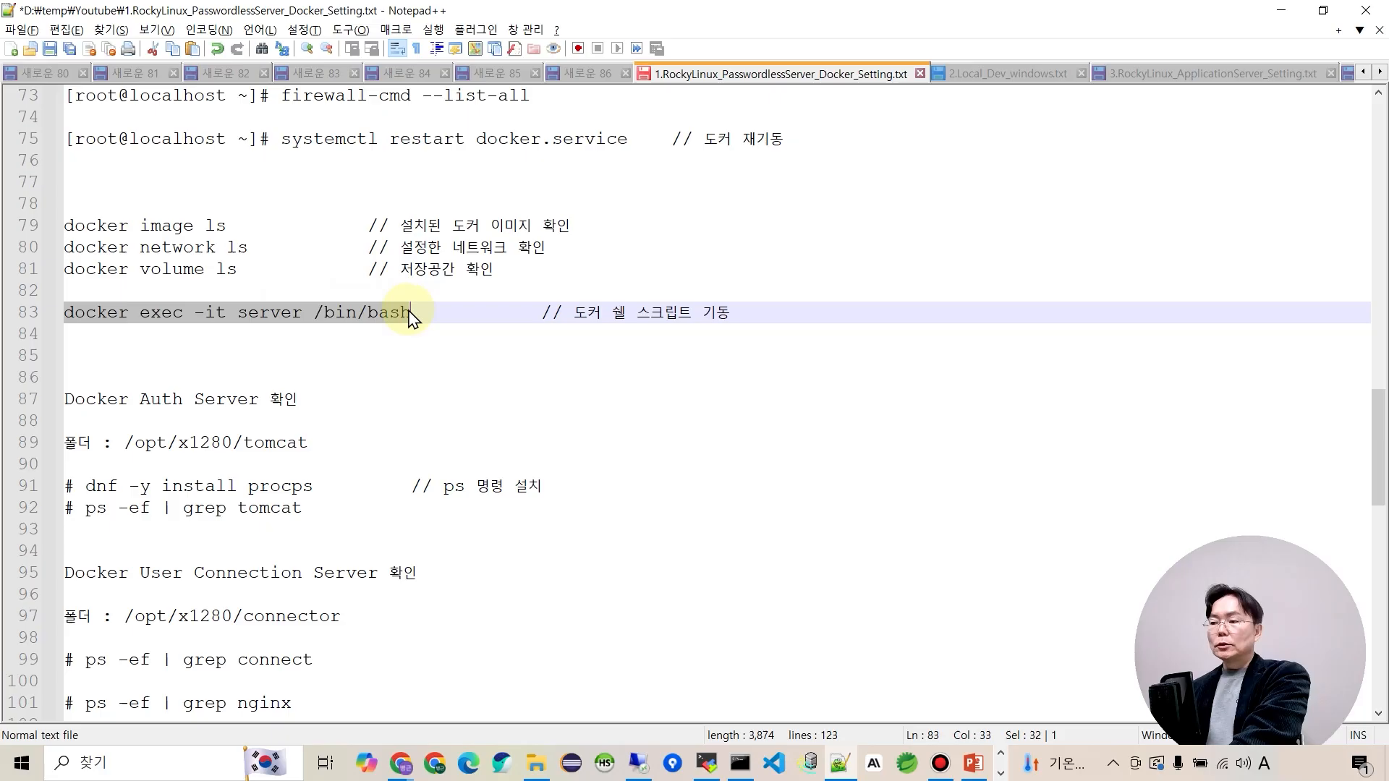
key("alt+Tab")
right_click(595, 476)
key("Return")
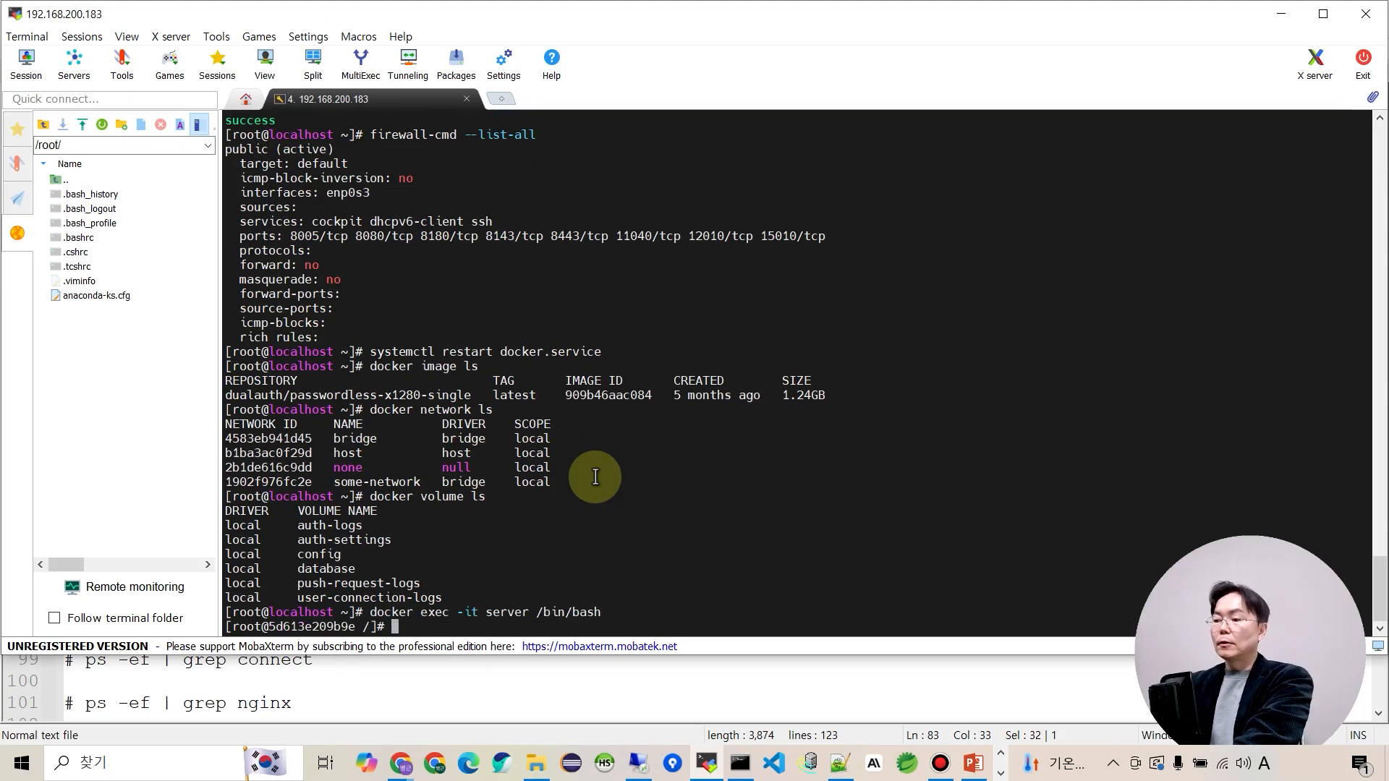
key("Return")
key("Return")
key("Return")
key("Return")
key("Return")
key("Return")
key("Return")
key("Return")
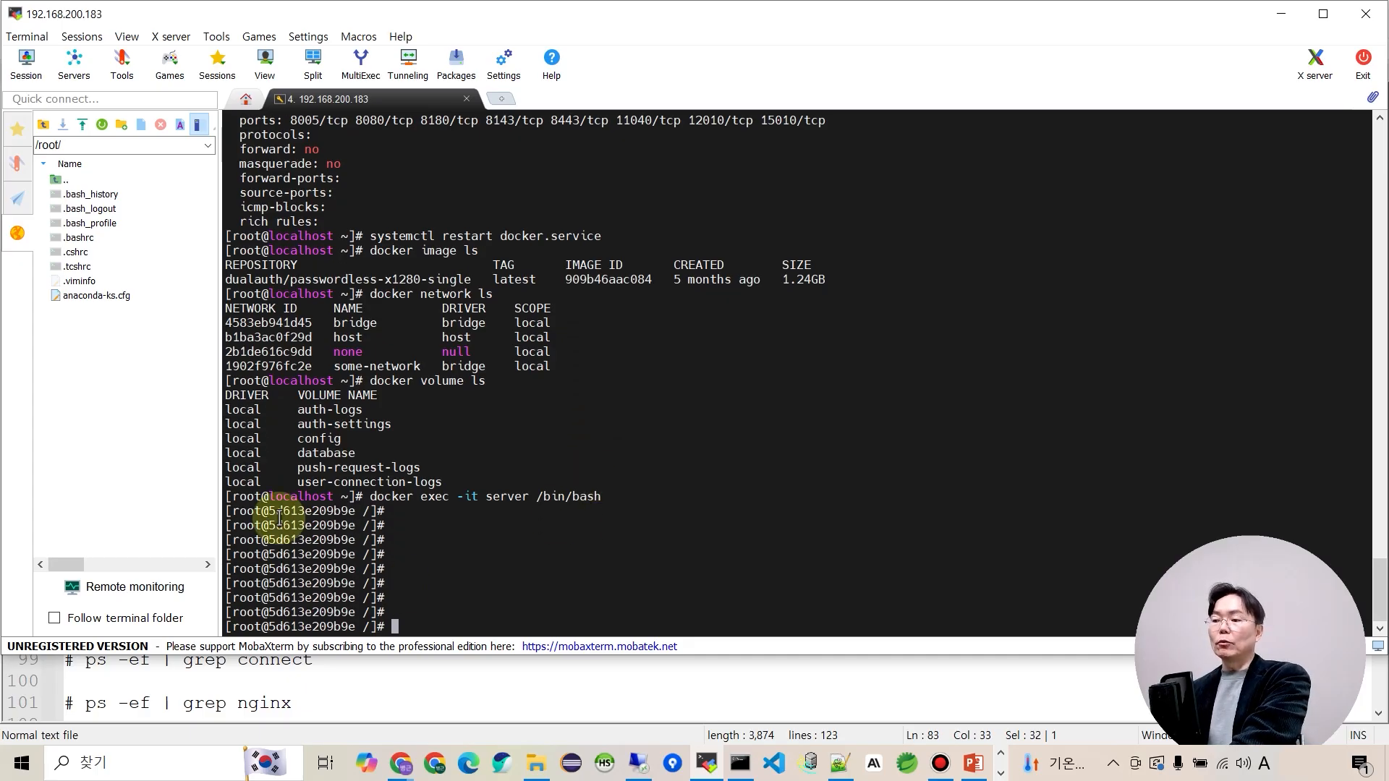
double_click(315, 511)
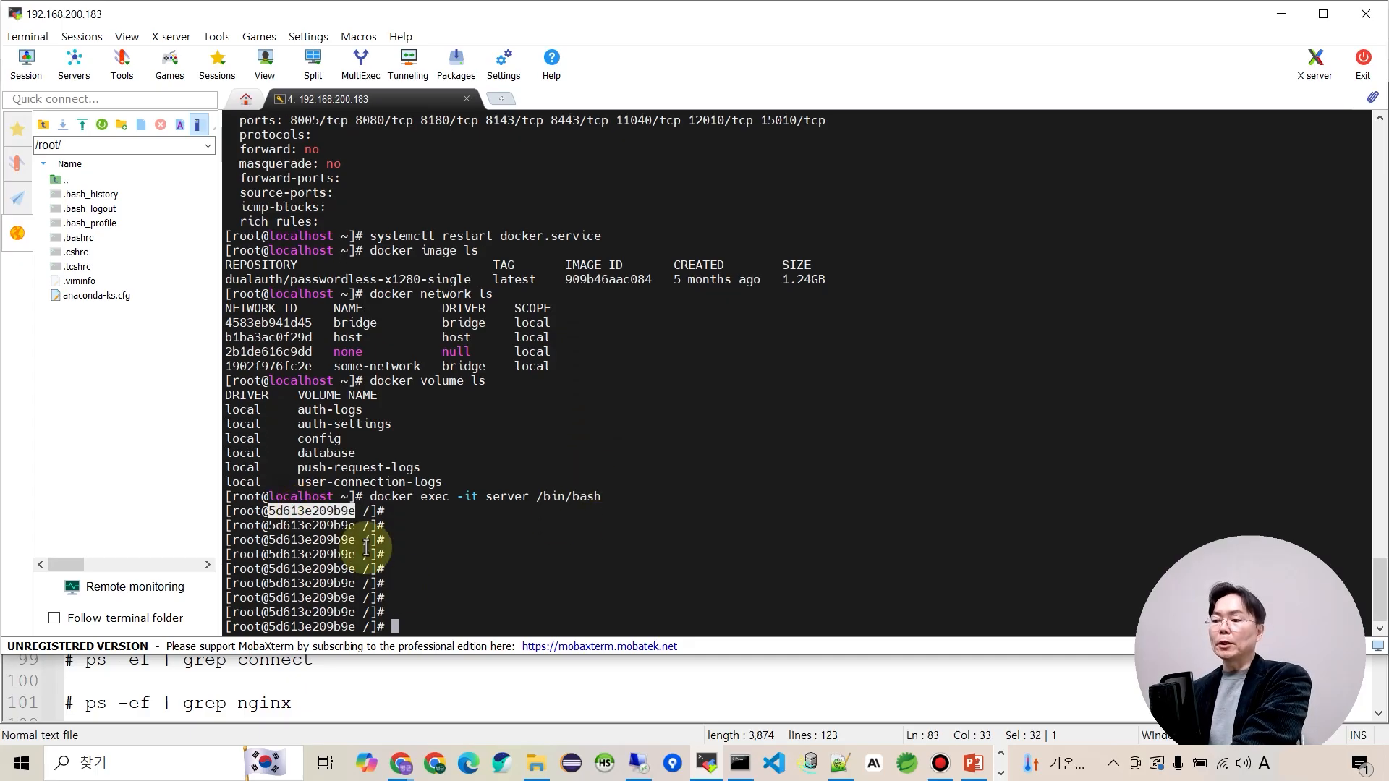
left_click(434, 554)
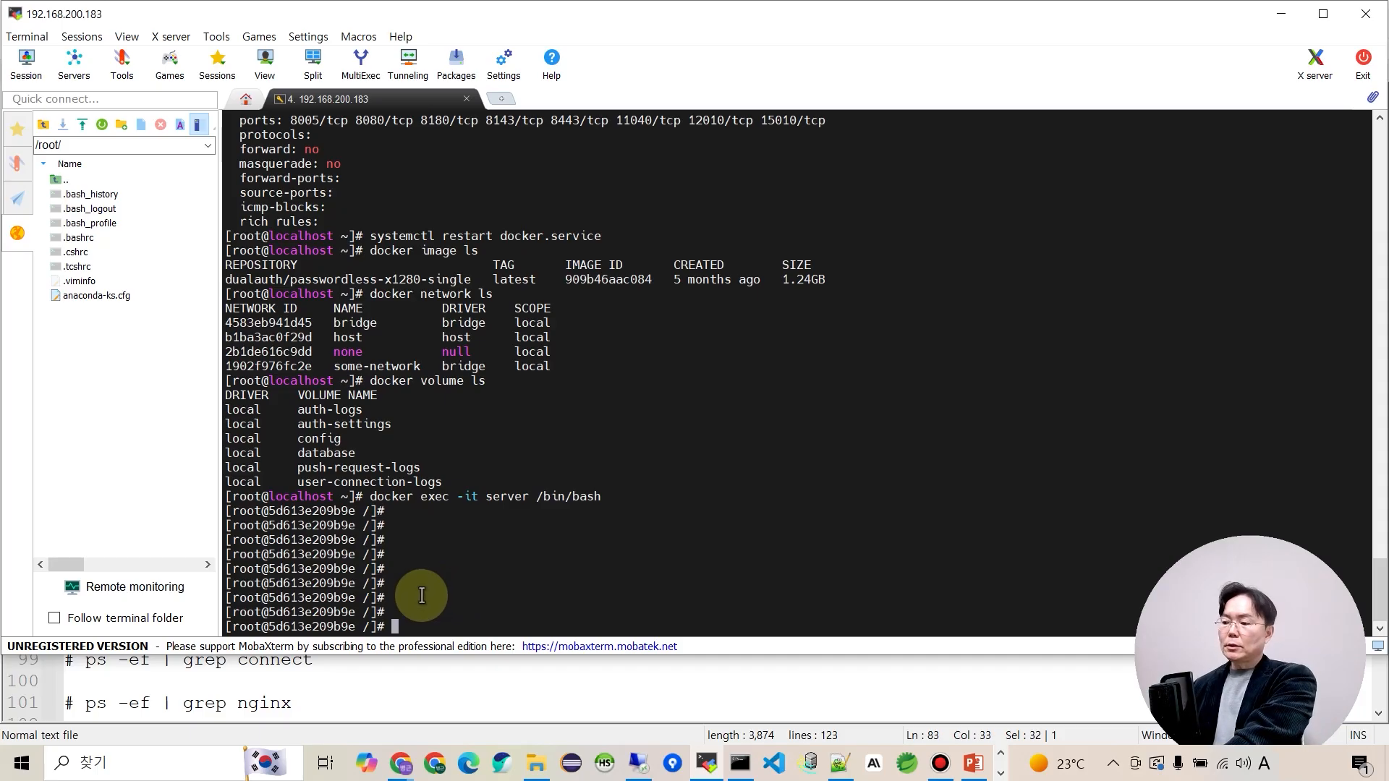
key("alt+Tab")
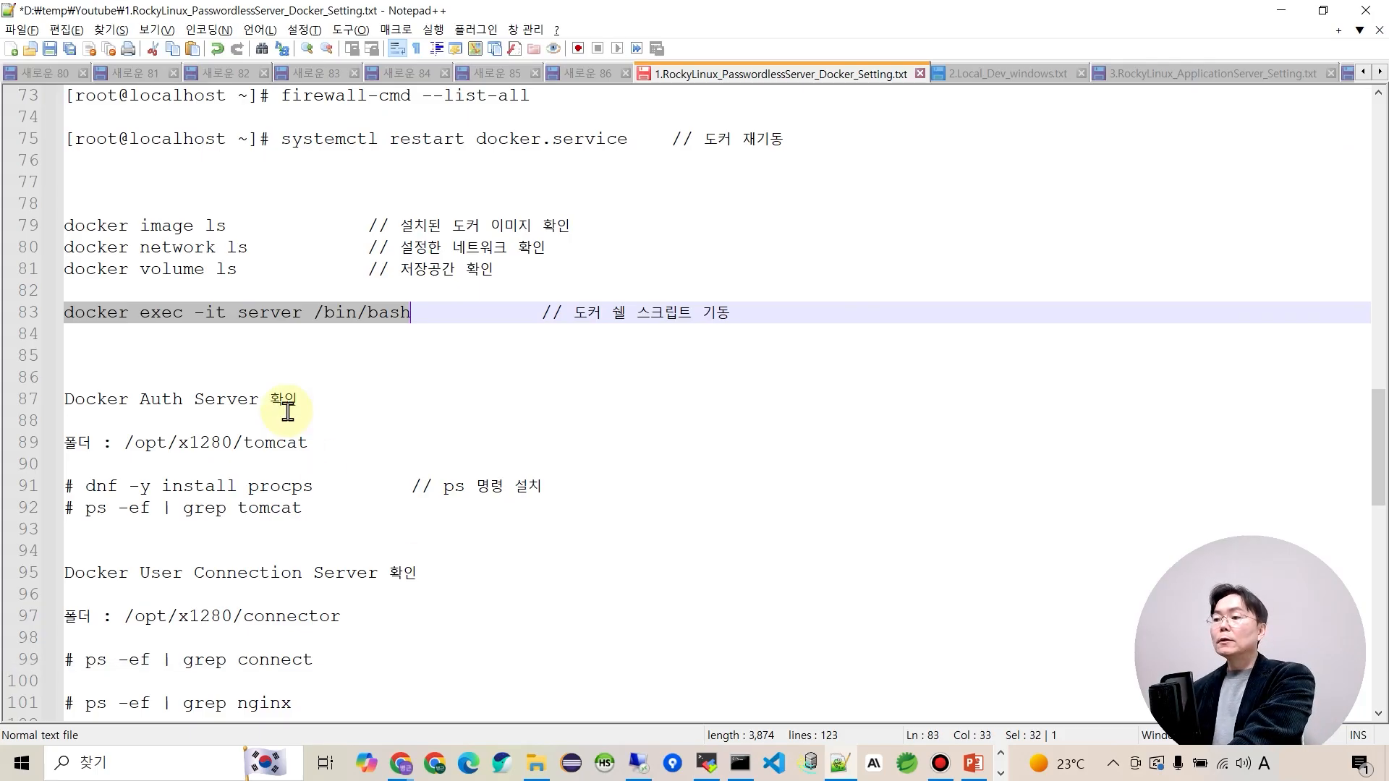
scroll(289, 416, "down", 2)
scroll(285, 421, "down", 1)
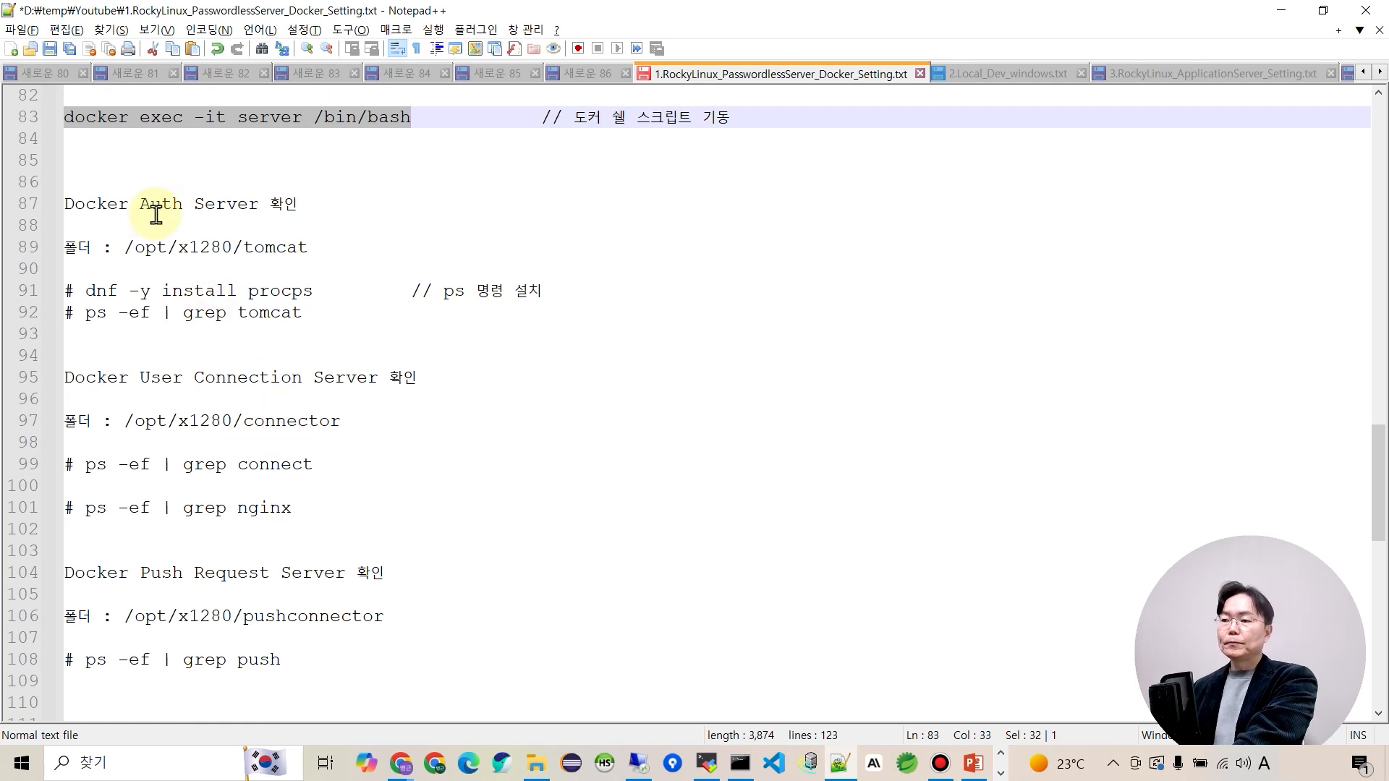
Run 'dnf -y install procps' at the container prompt and wait for the install to complete.
left_click_drag(140, 204, 223, 220)
left_click(247, 293)
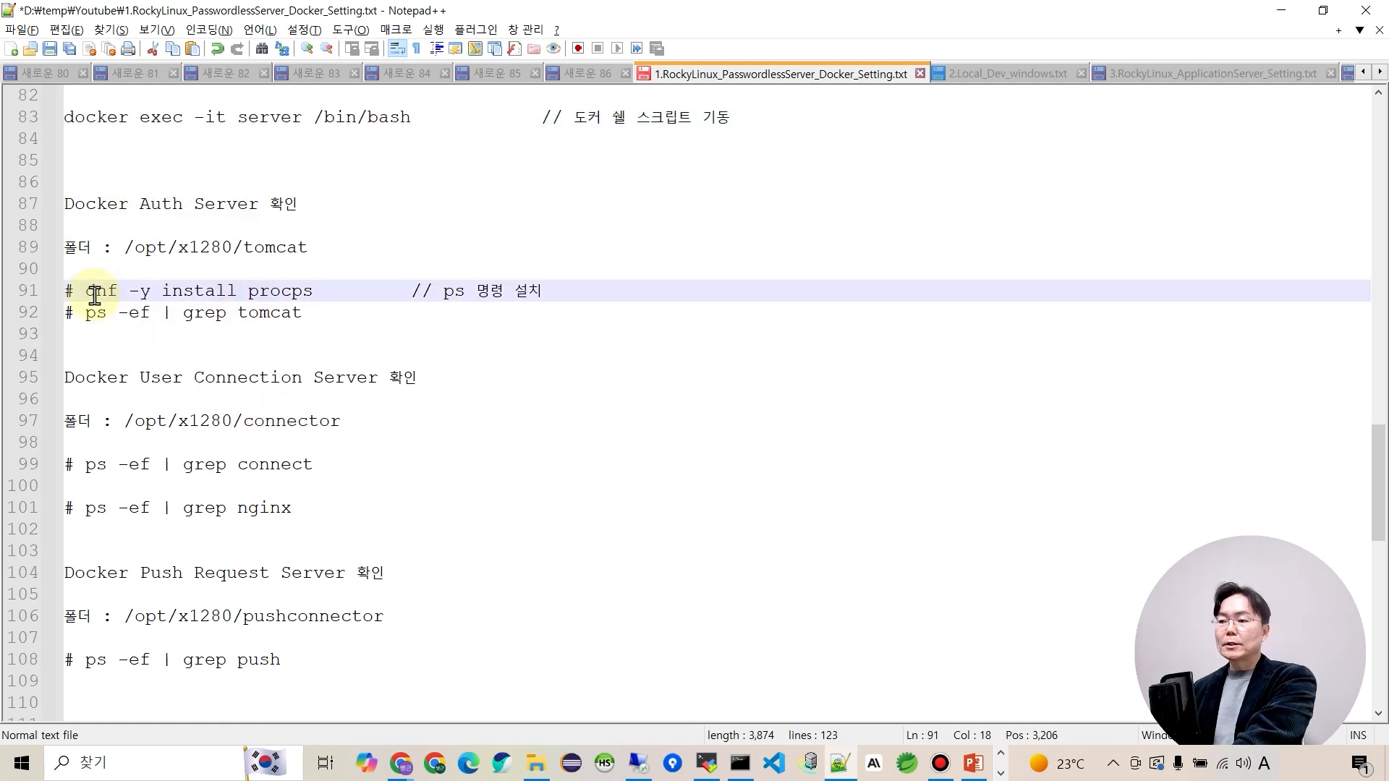
left_click_drag(88, 293, 325, 289)
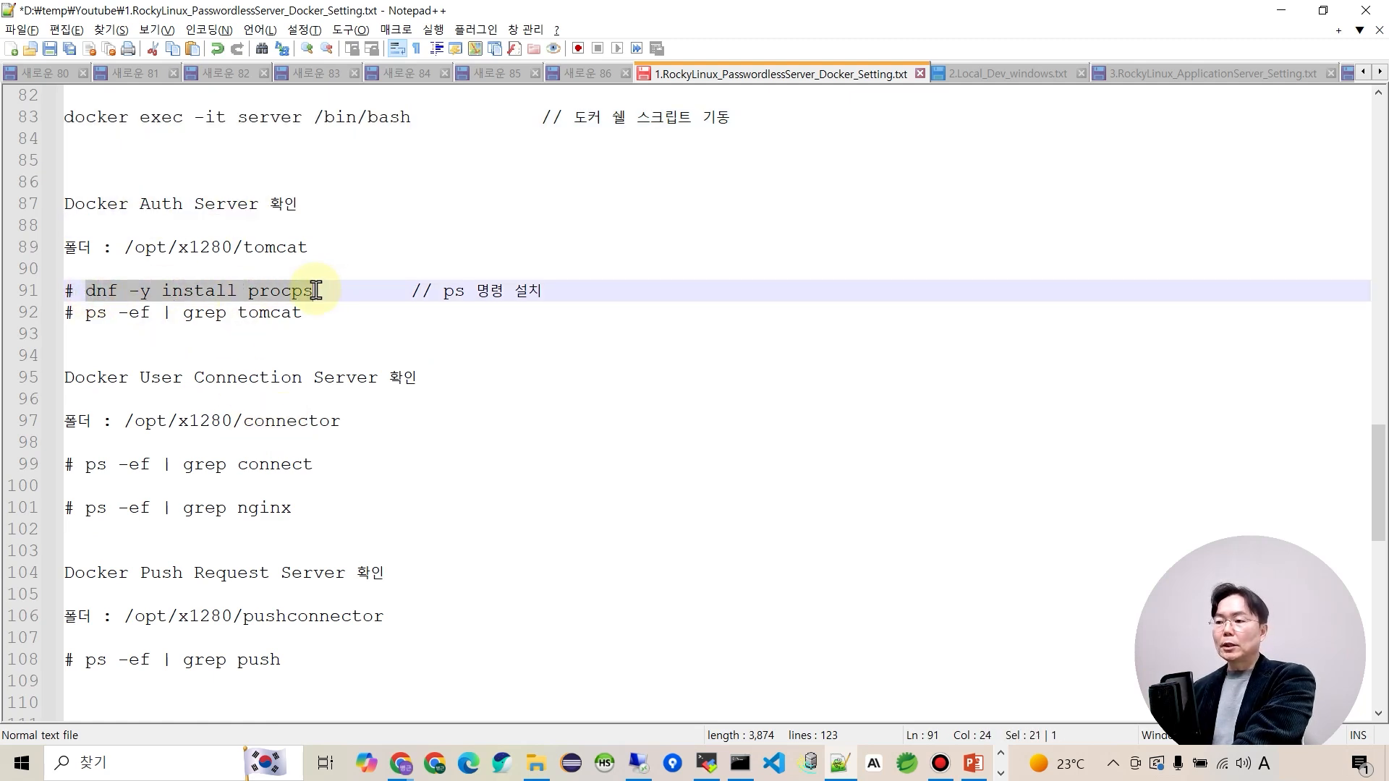
key("alt+Tab")
right_click(546, 521)
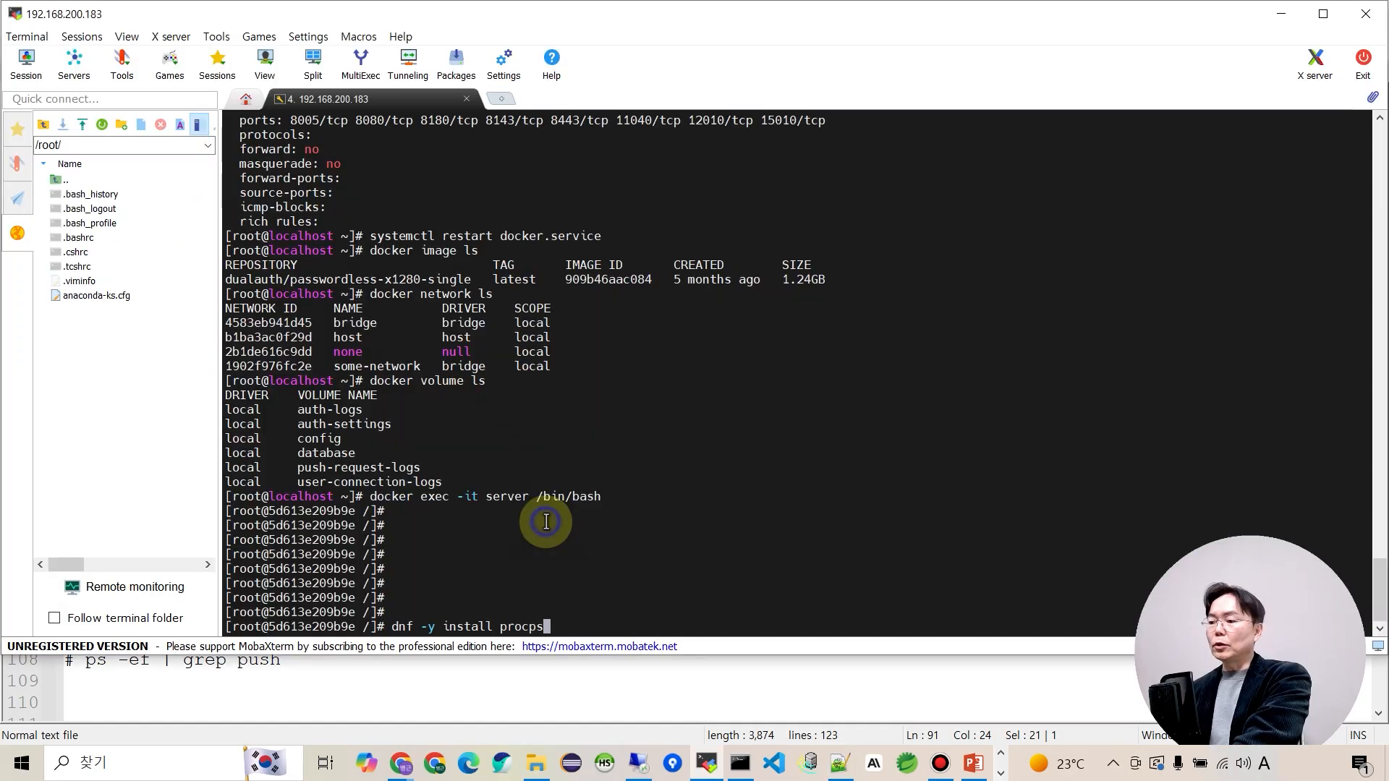
key("Return")
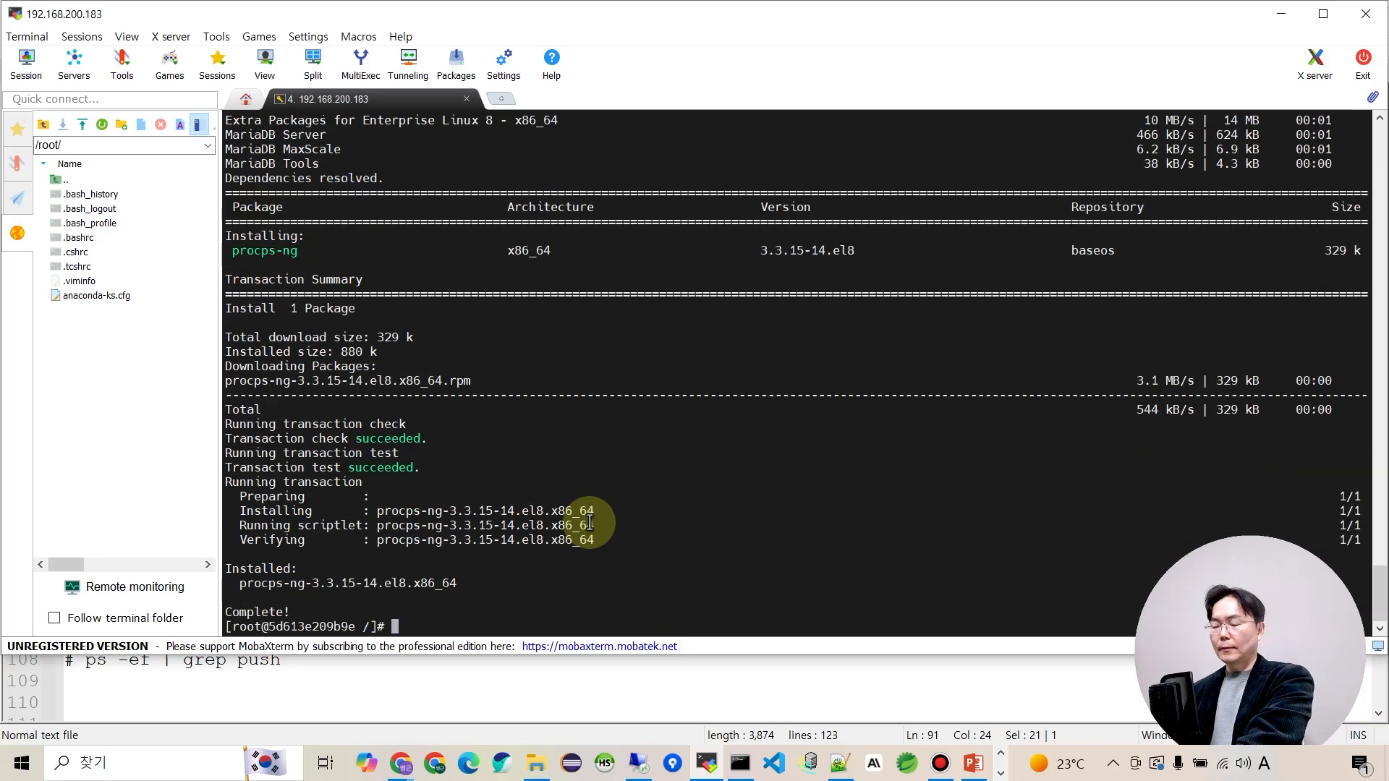
key("alt+Tab")
left_click_drag(89, 320, 310, 310)
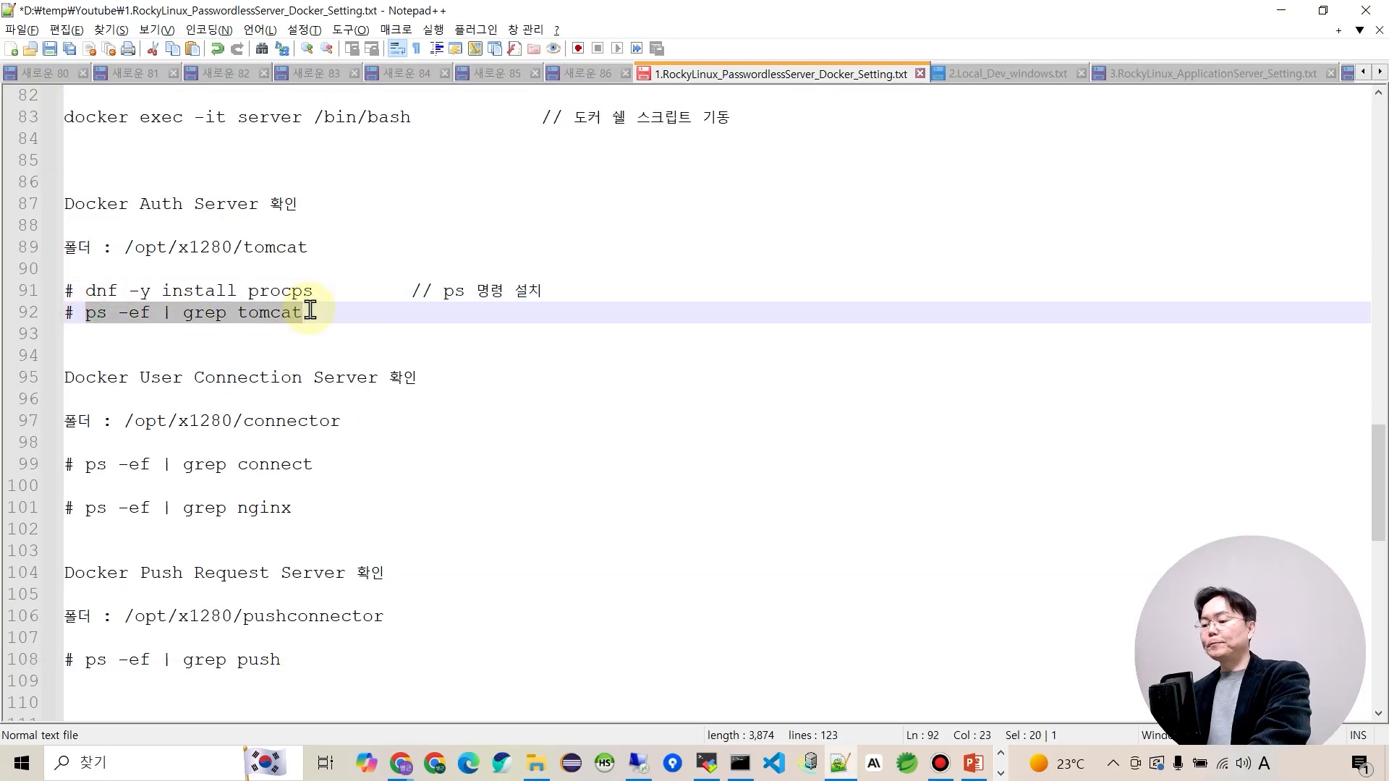
Run the ps -ef | grep tomcat check and confirm the tomcat java process is running.
key("ctrl+c")
key("alt+Tab")
right_click(492, 447)
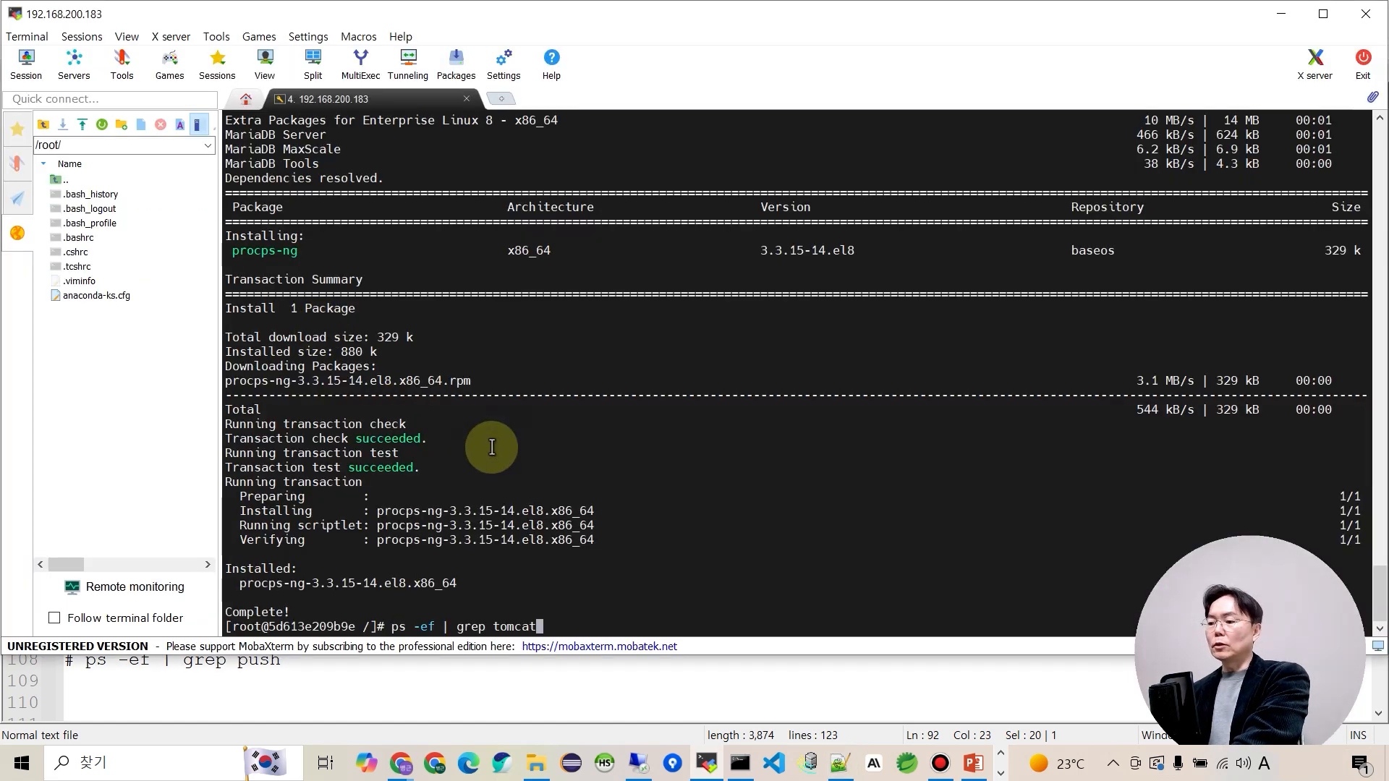
key("Return")
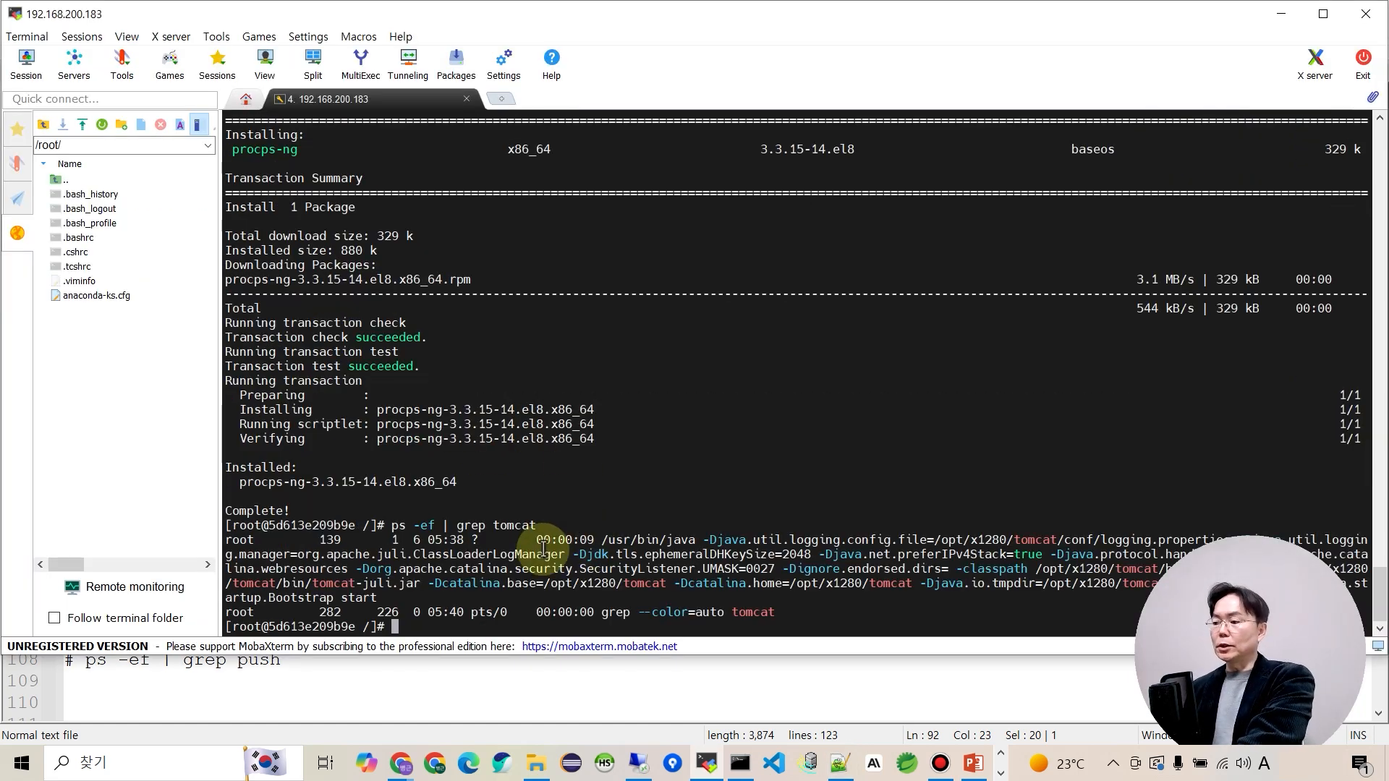
left_click_drag(489, 535, 767, 606)
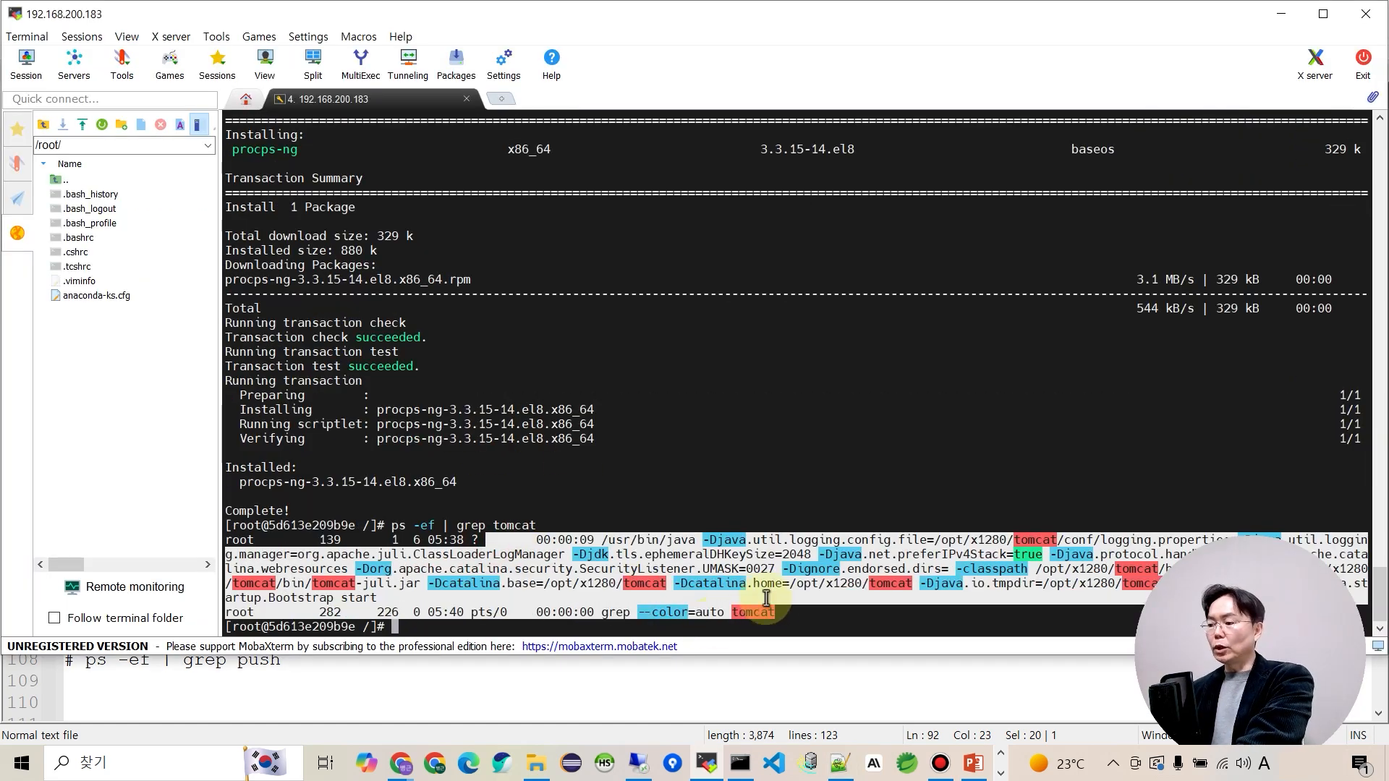
left_click(762, 527)
key("alt+Tab")
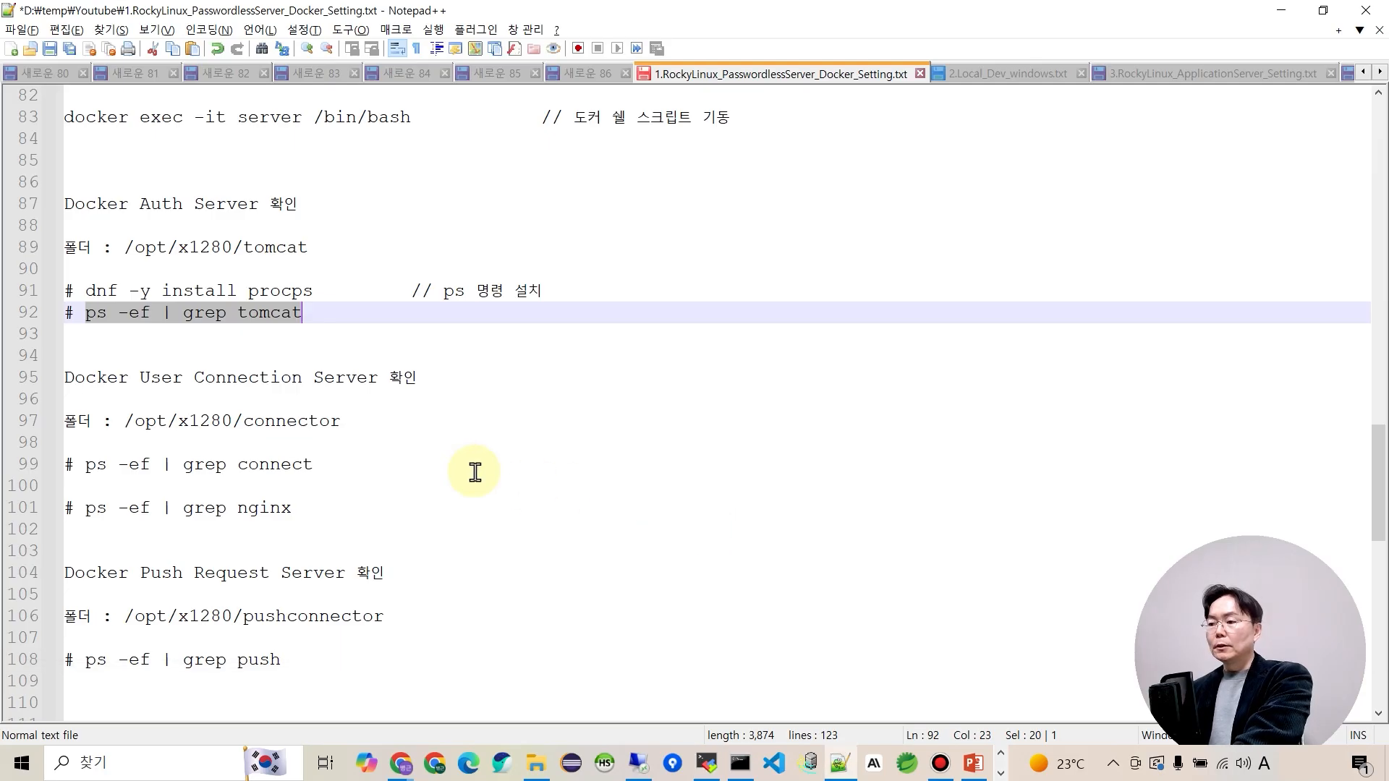
Run the ps -ef | grep connect check and confirm connector-linux is running.
left_click_drag(317, 471, 84, 472)
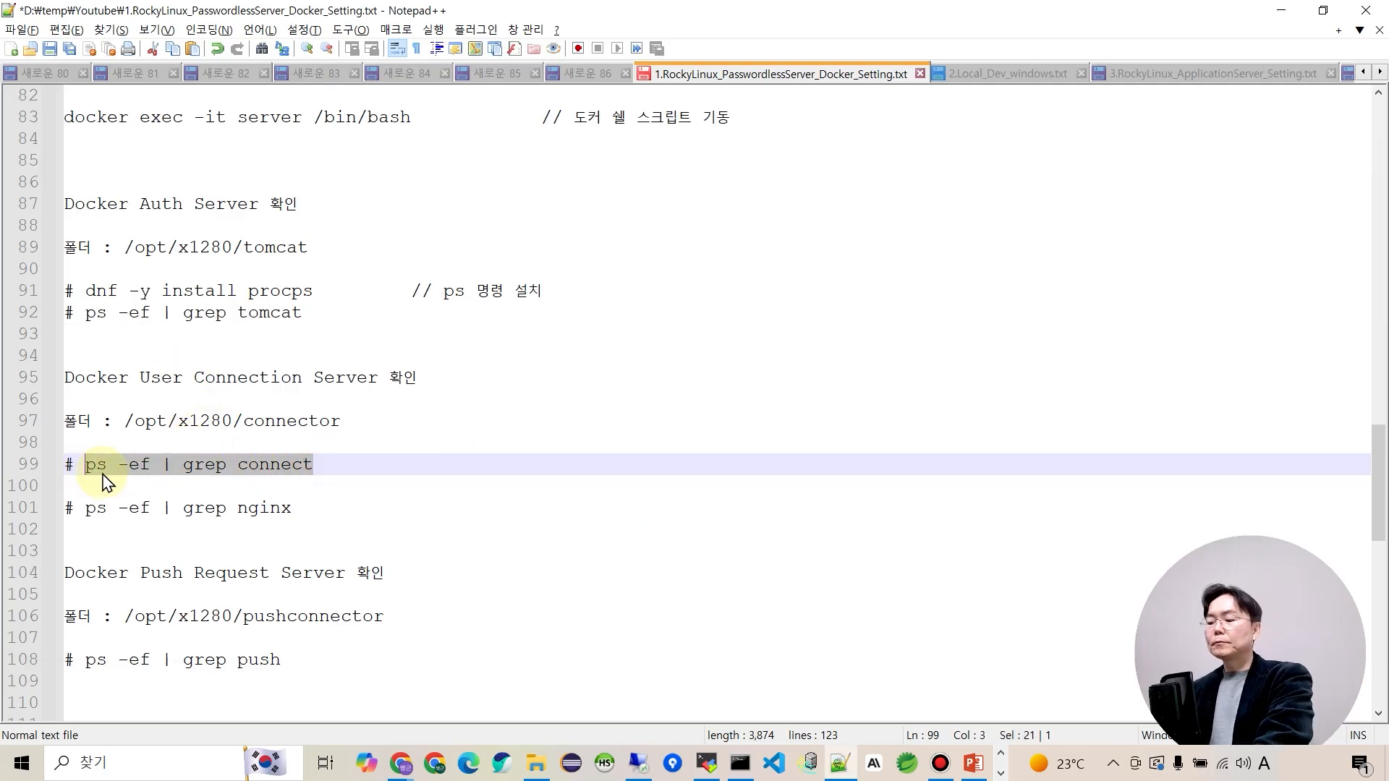
key("alt+Tab")
right_click(593, 460)
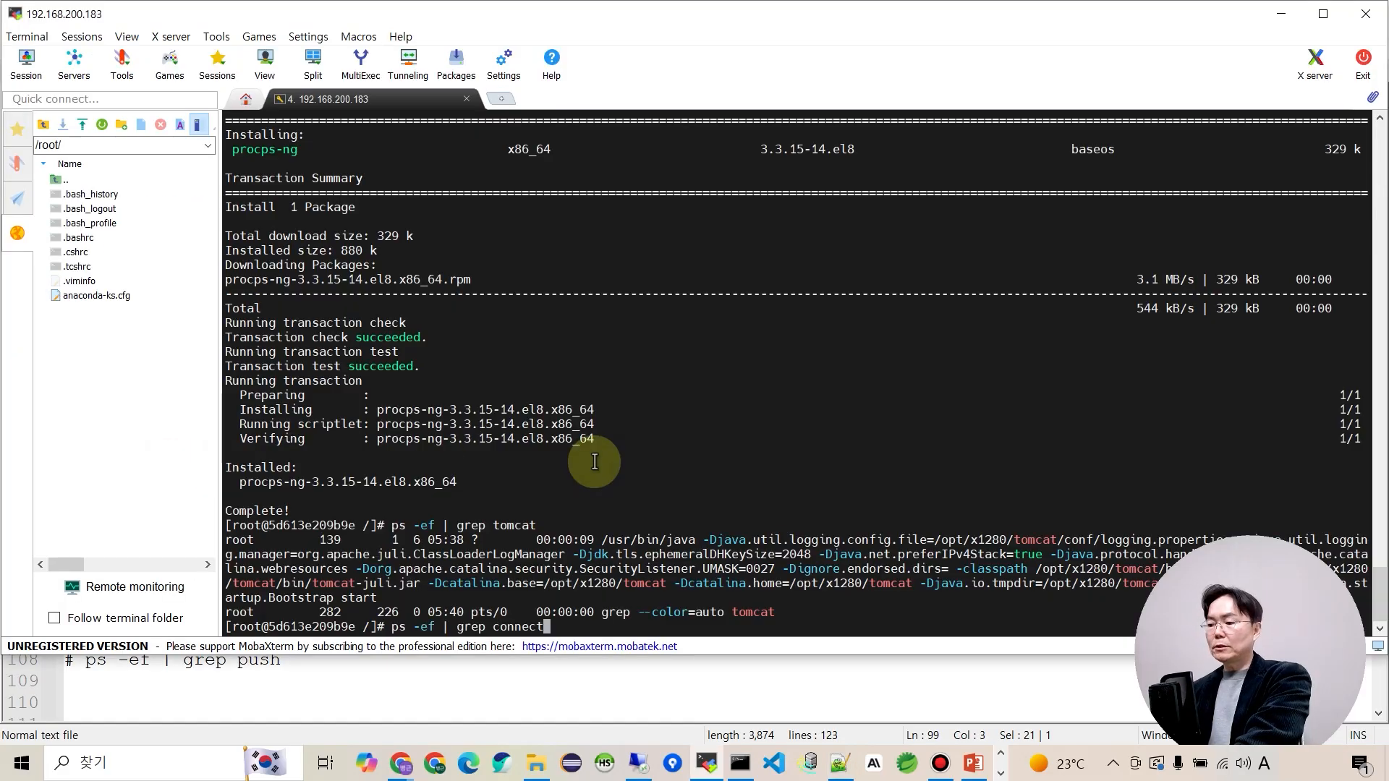
key("Return")
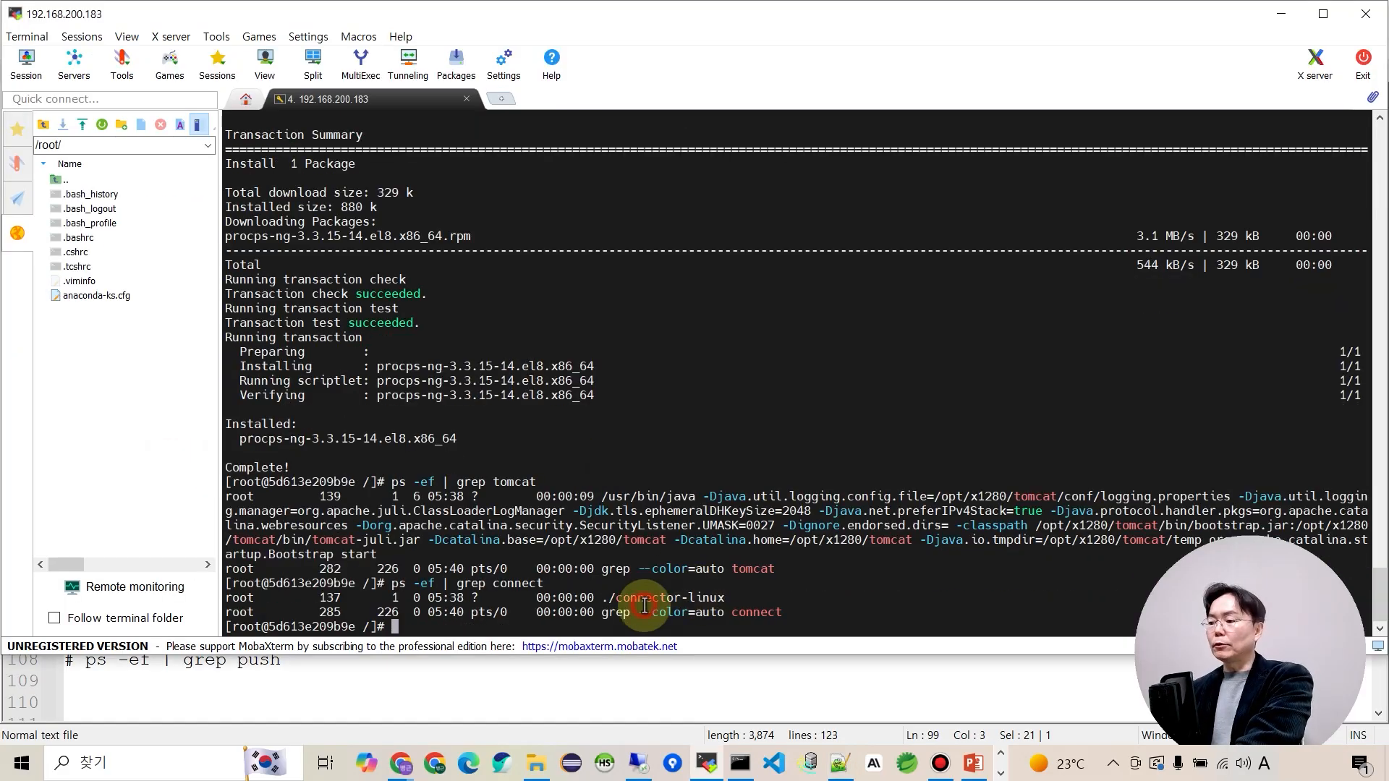
left_click_drag(609, 598, 714, 601)
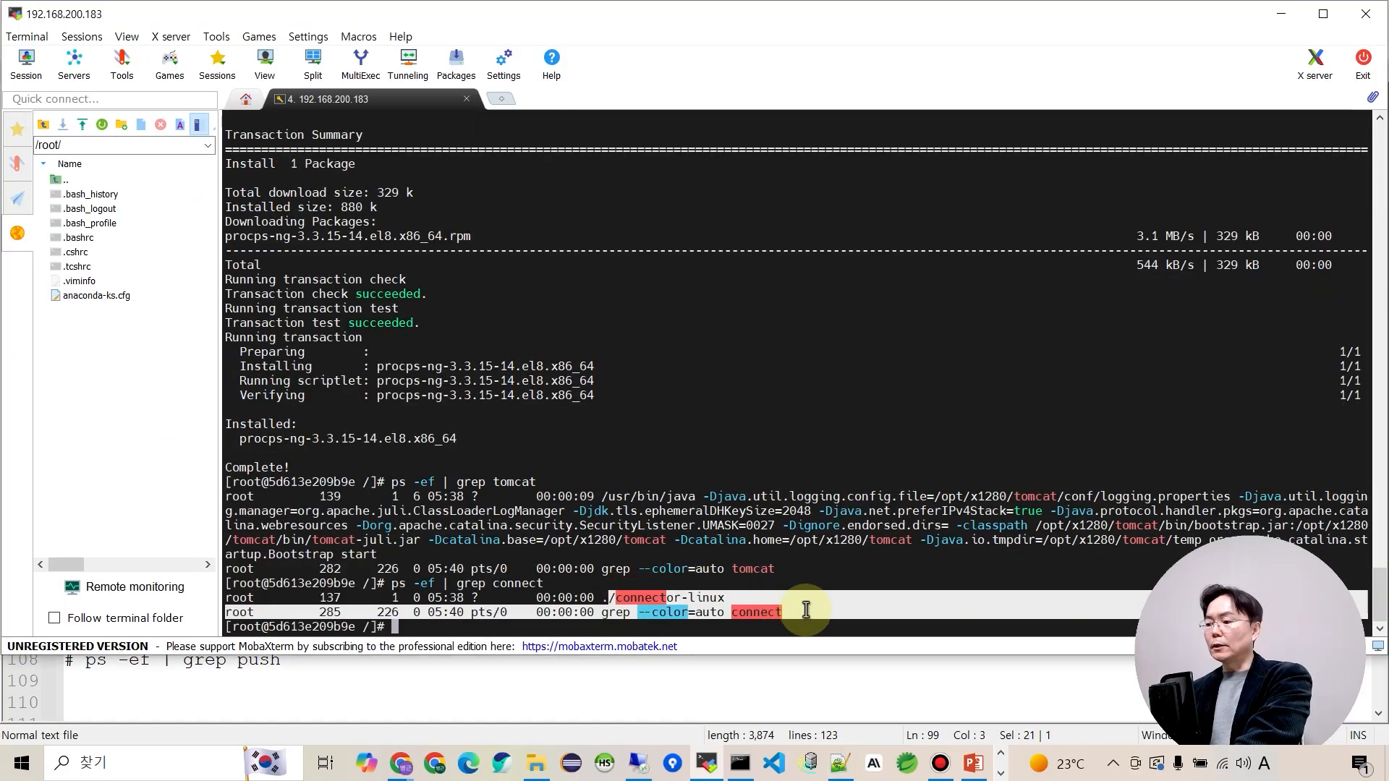
key("alt+Tab")
Run the ps -ef | grep nginx check to confirm nginx is running.
left_click_drag(85, 507, 292, 518)
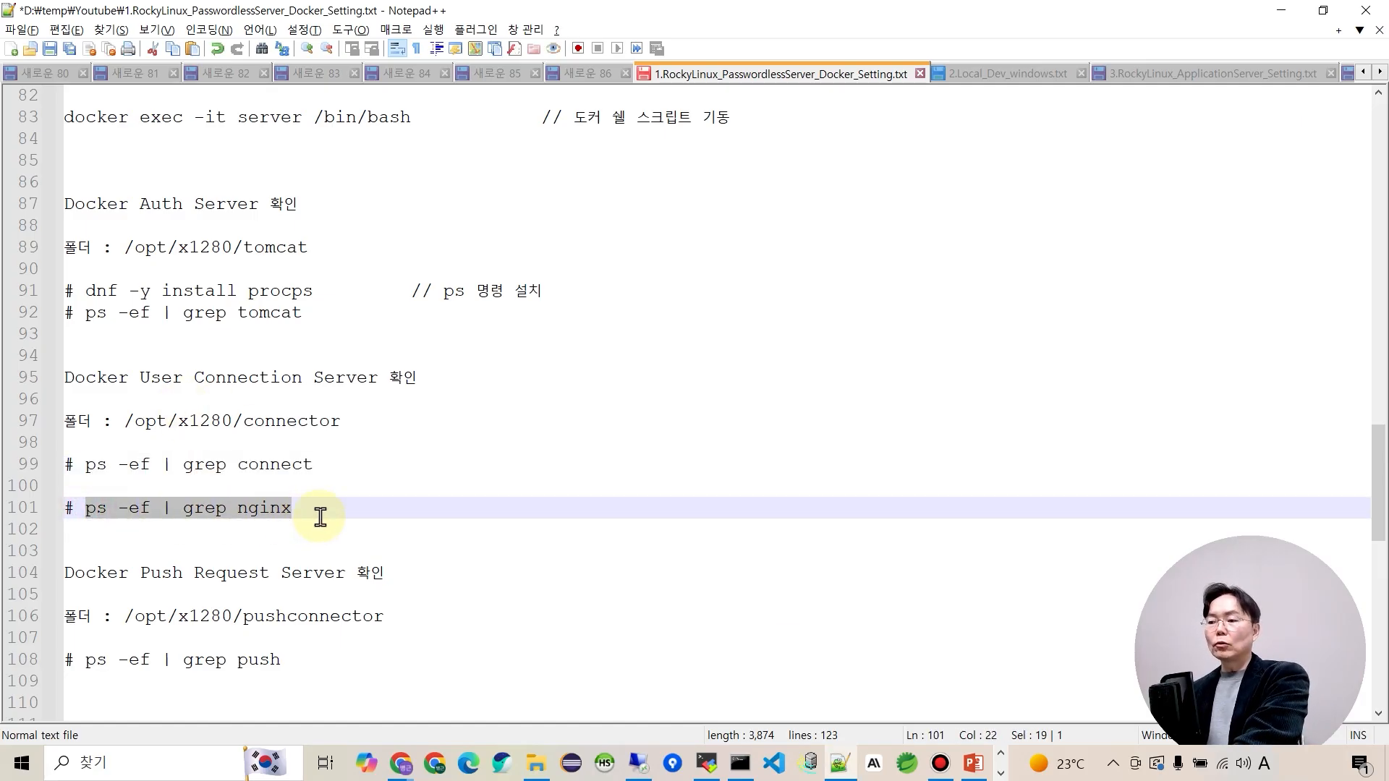
key("alt+Tab")
right_click(623, 501)
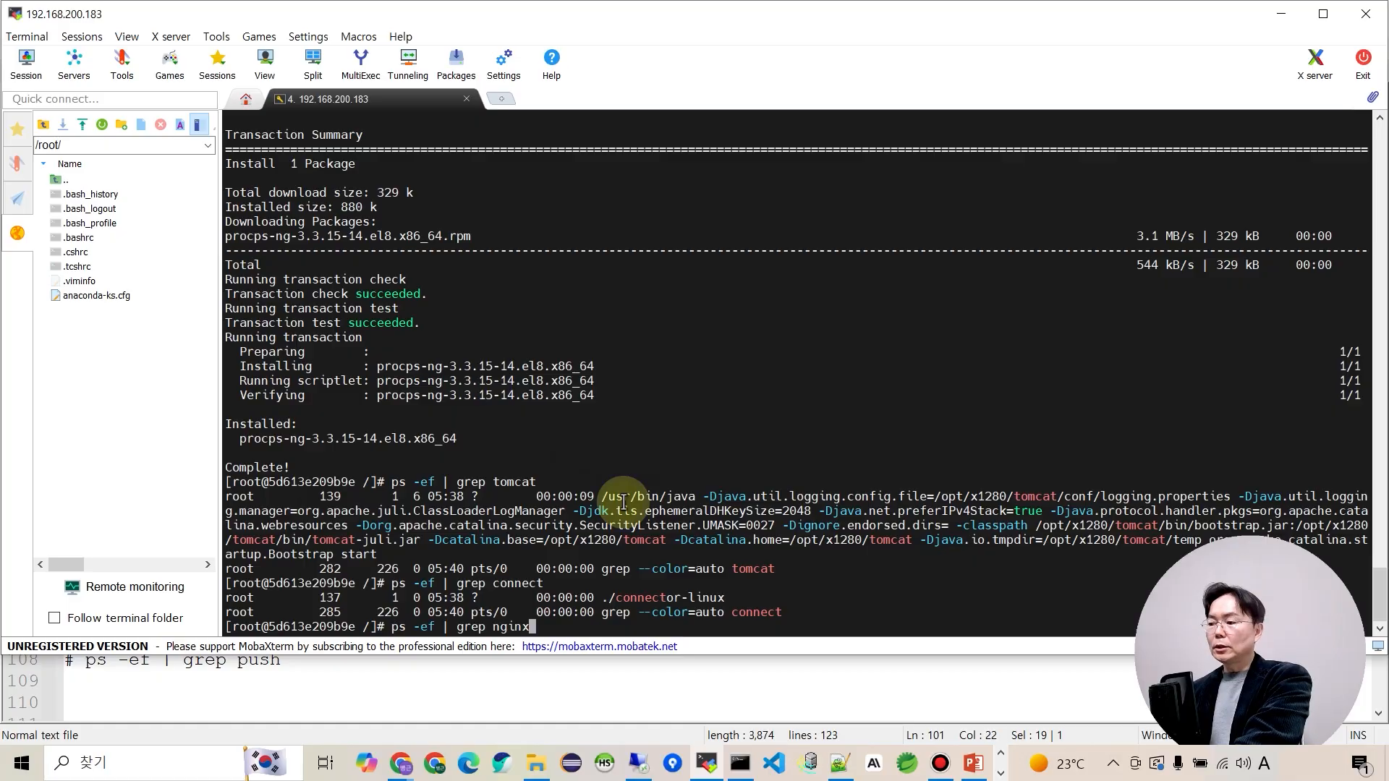
key("Return")
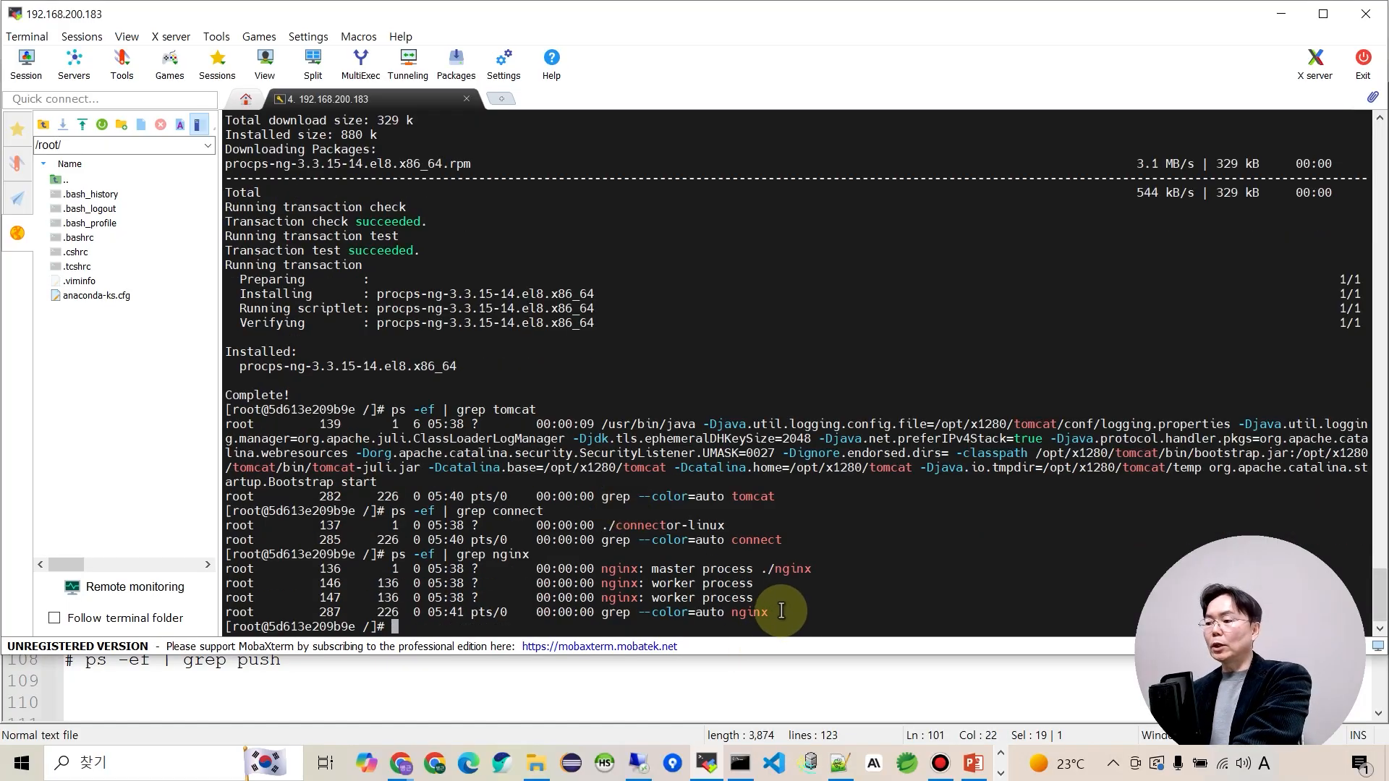
key("alt+Tab")
Run the ps -ef | grep push check and confirm pushConnector-linux is running.
scroll(304, 512, "down", 2)
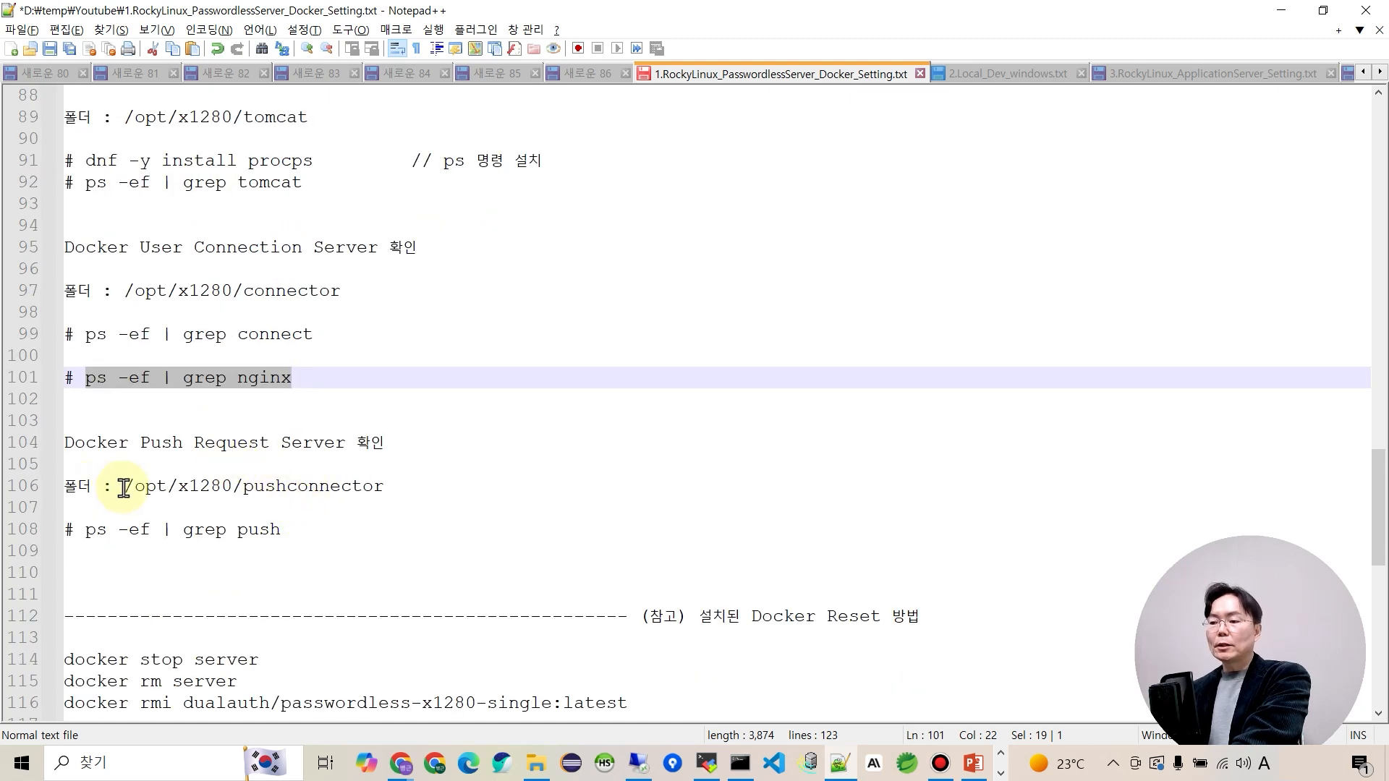
left_click_drag(86, 530, 281, 533)
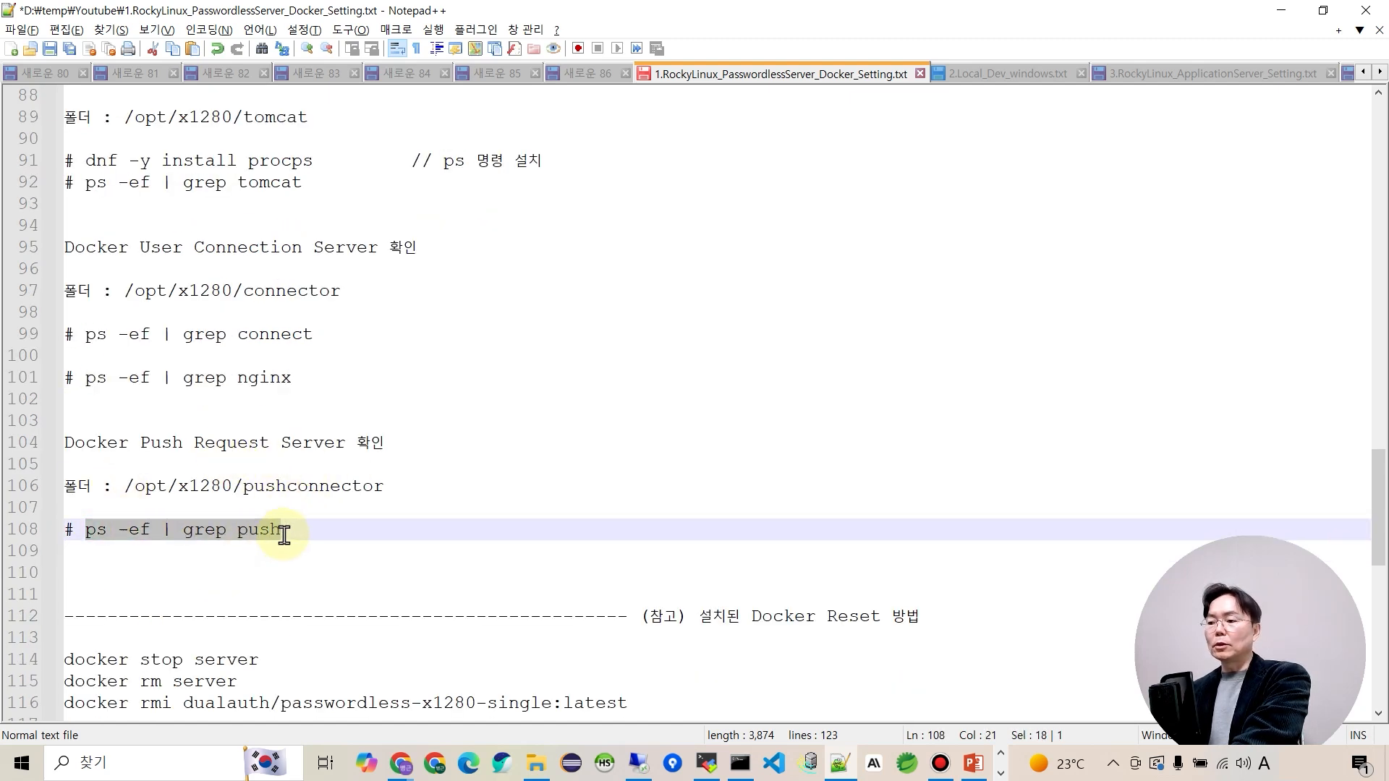
key("alt+Tab")
right_click(642, 481)
key("Return")
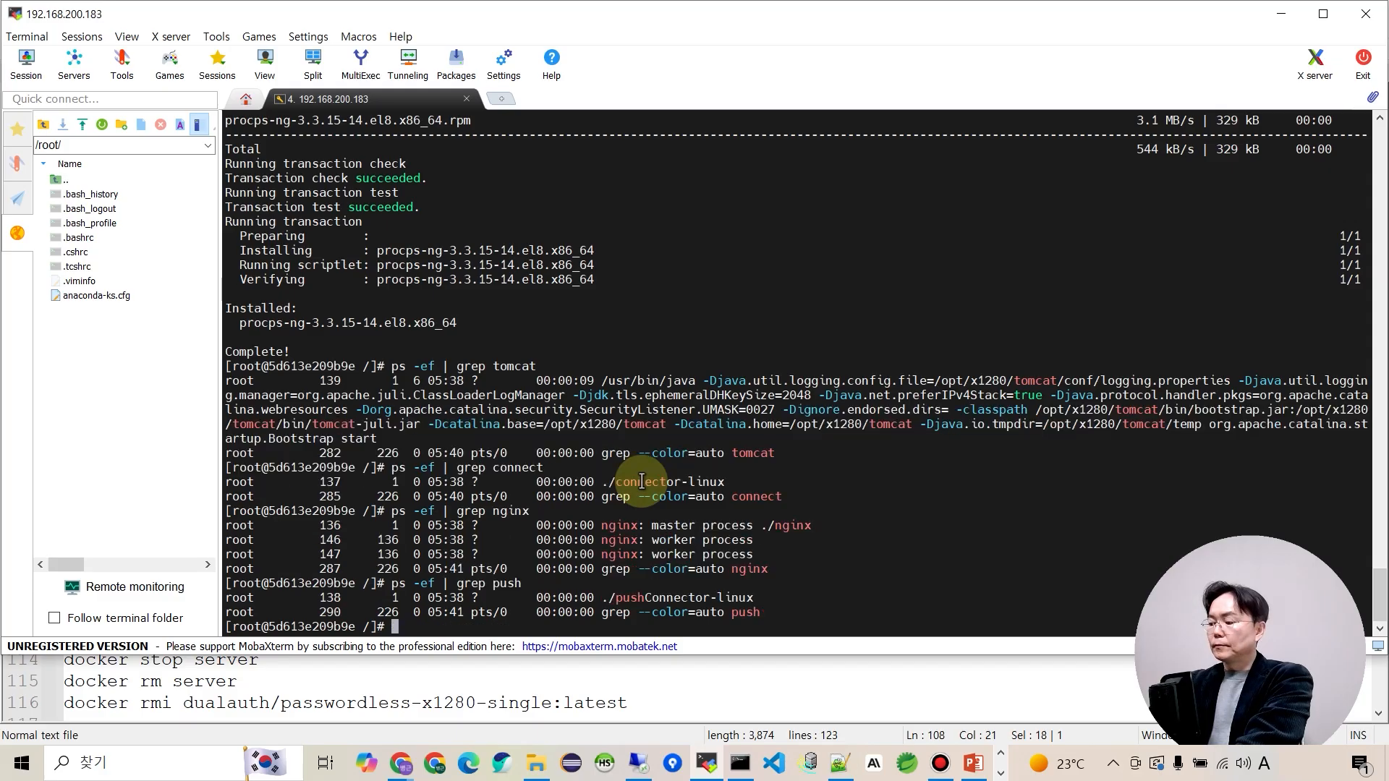
left_click_drag(601, 598, 766, 605)
Clear the terminal selection and bring up Chrome with the Google Drive Develop environment folder.
left_click(791, 596)
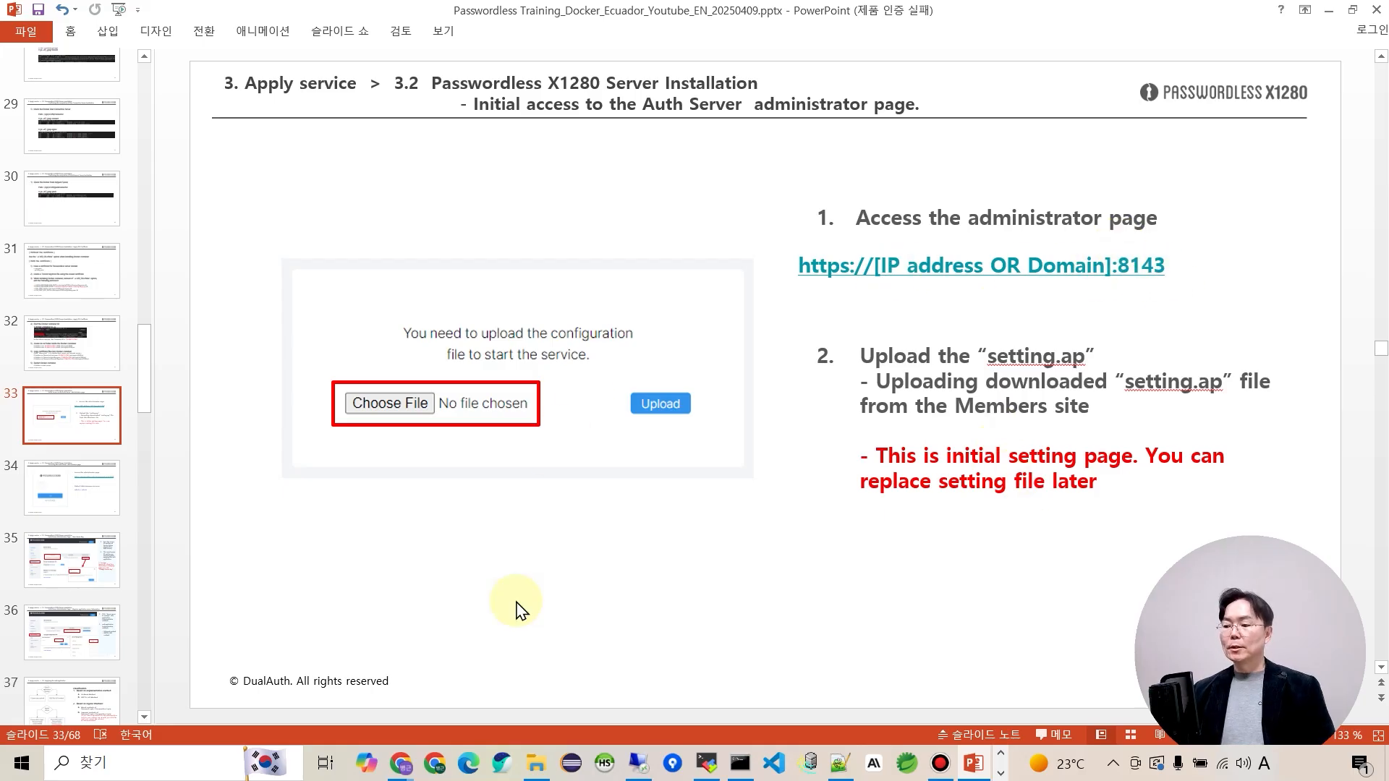
left_click(400, 763)
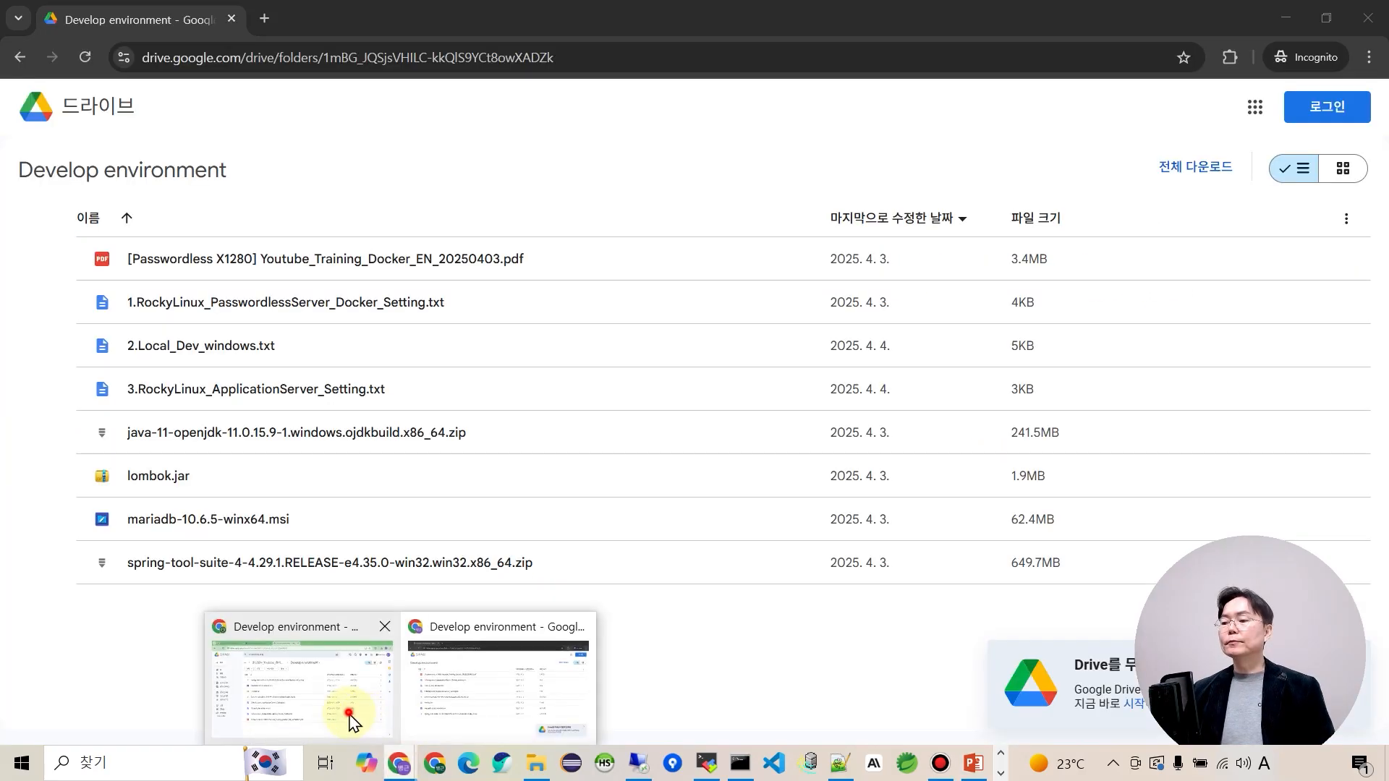
left_click(347, 719)
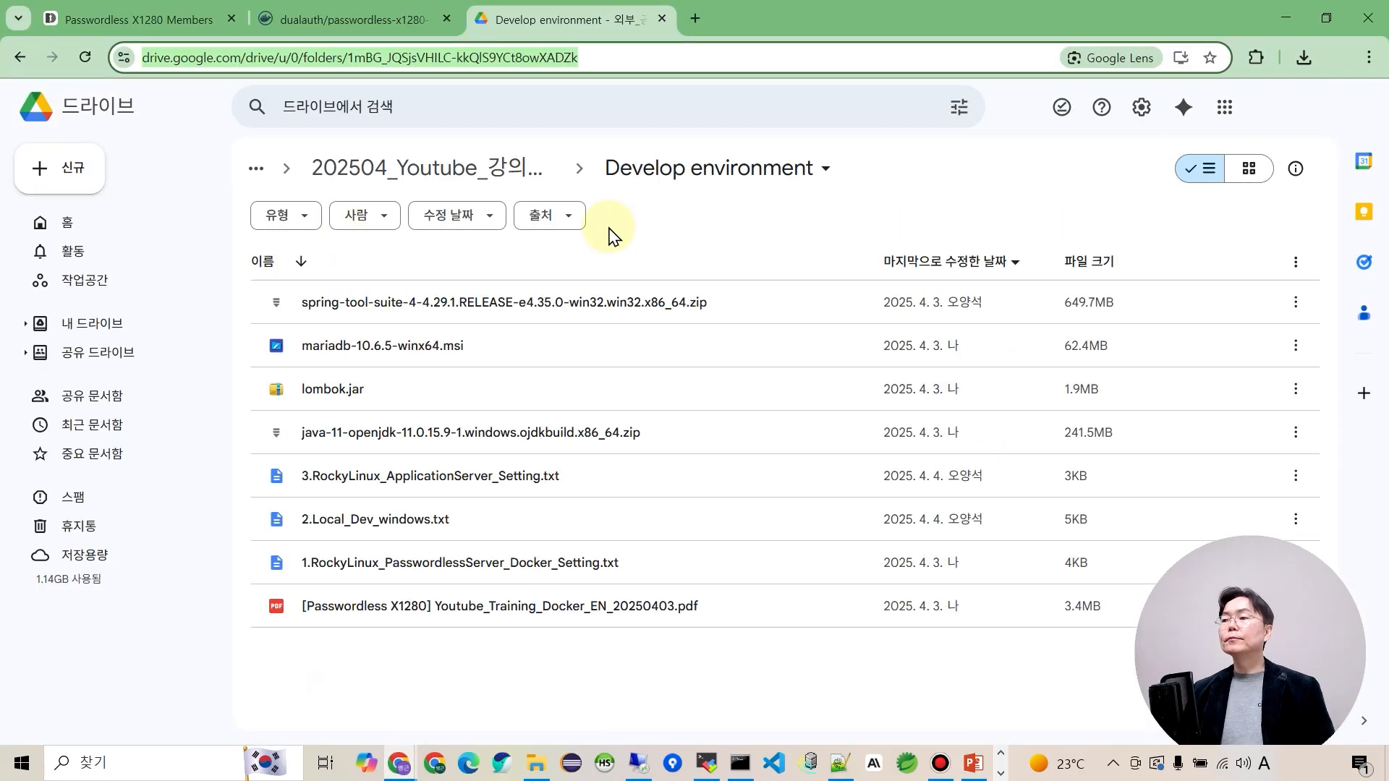
left_click(696, 18)
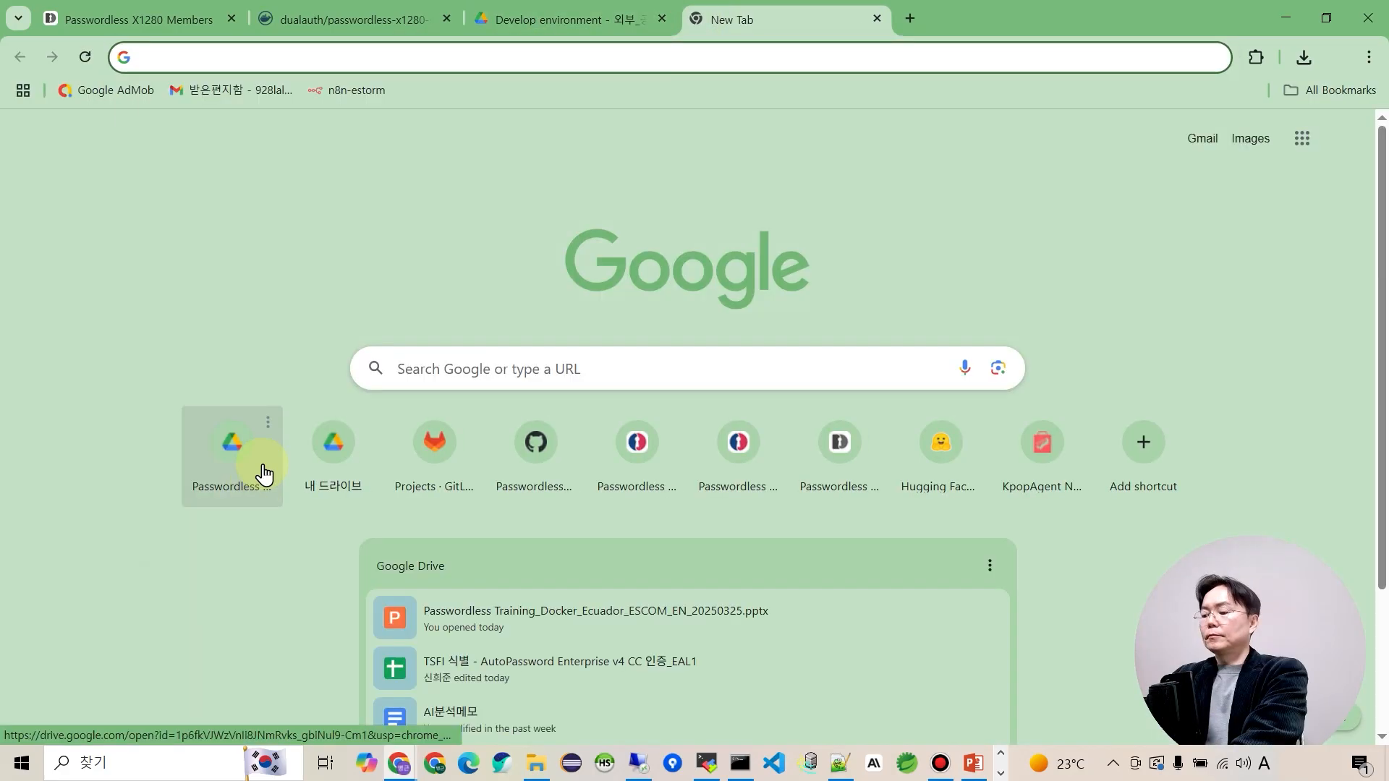
type("https://")
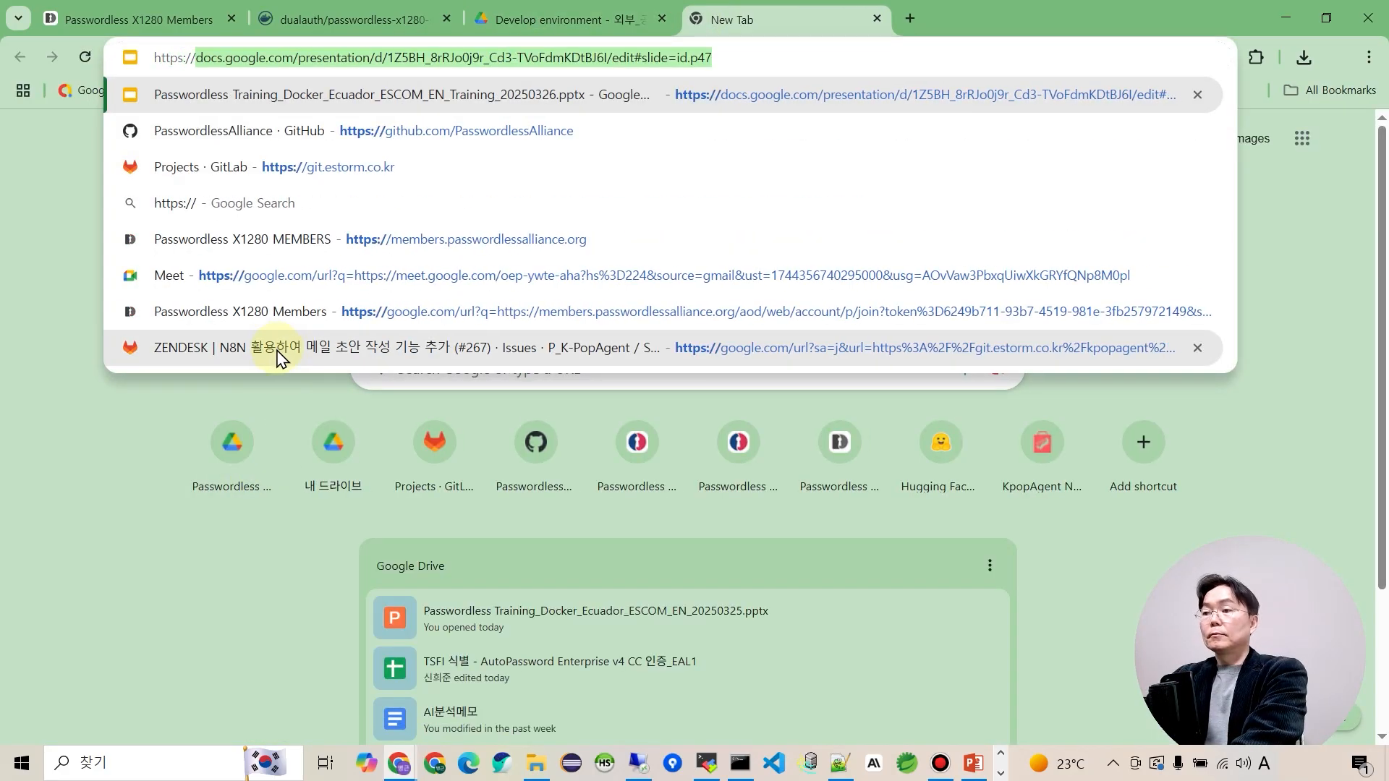
type("192.168.200.104:8143")
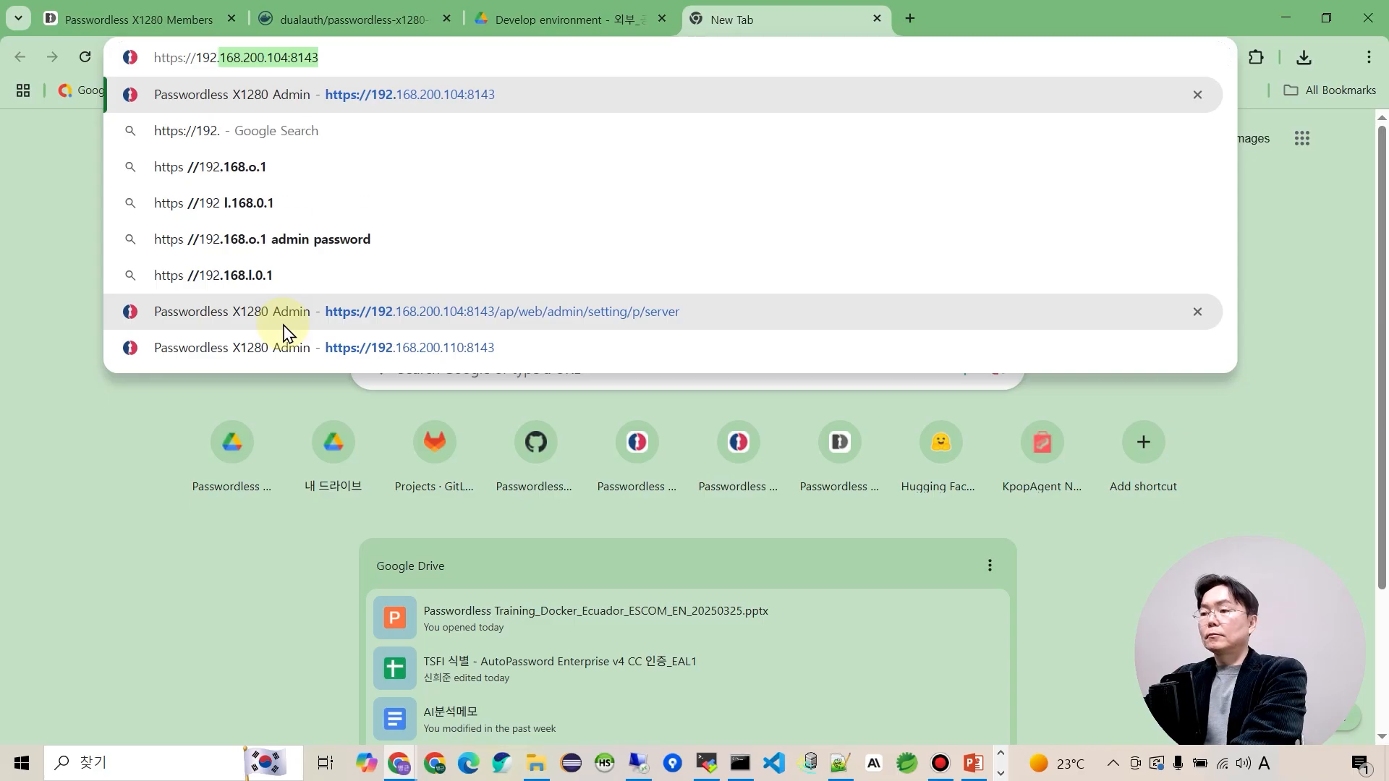
key("Right")
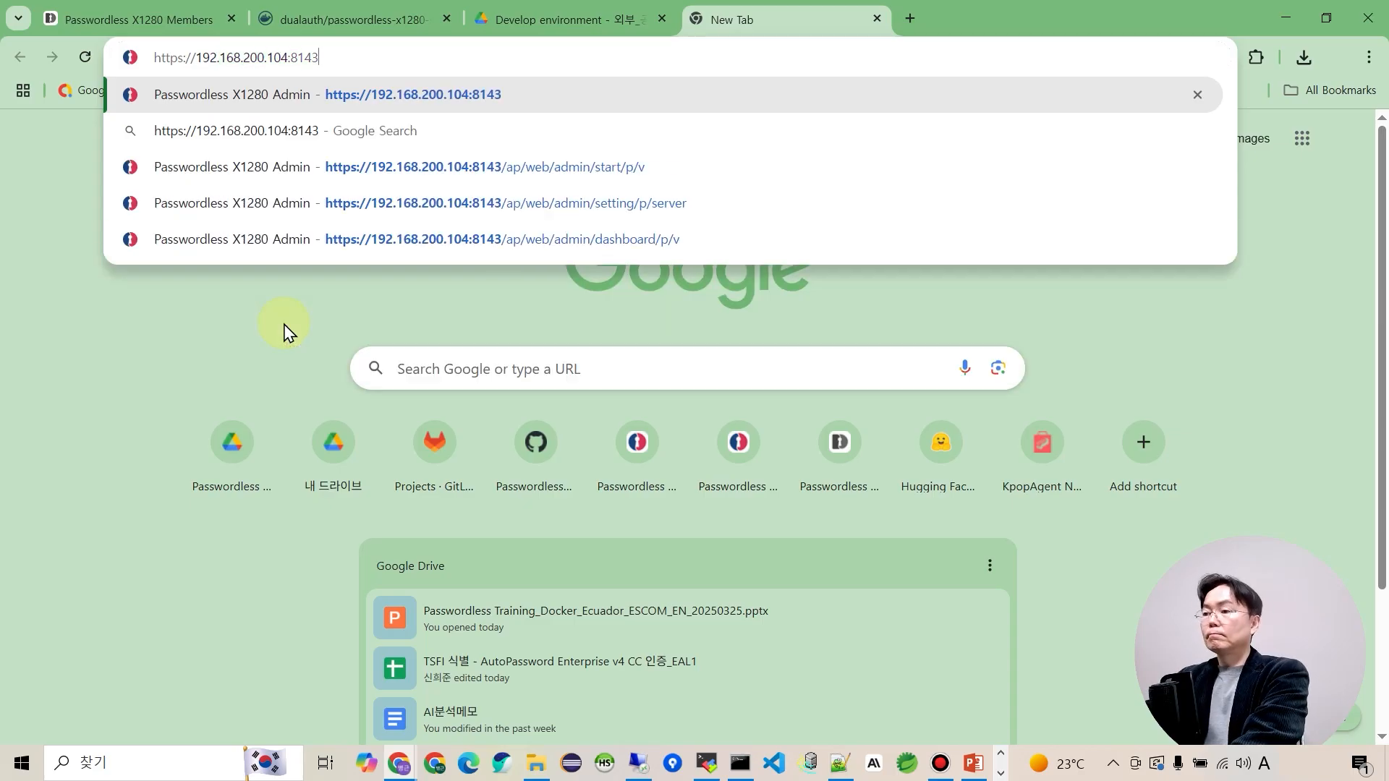
key("shift+Left")
key("shift+Left")
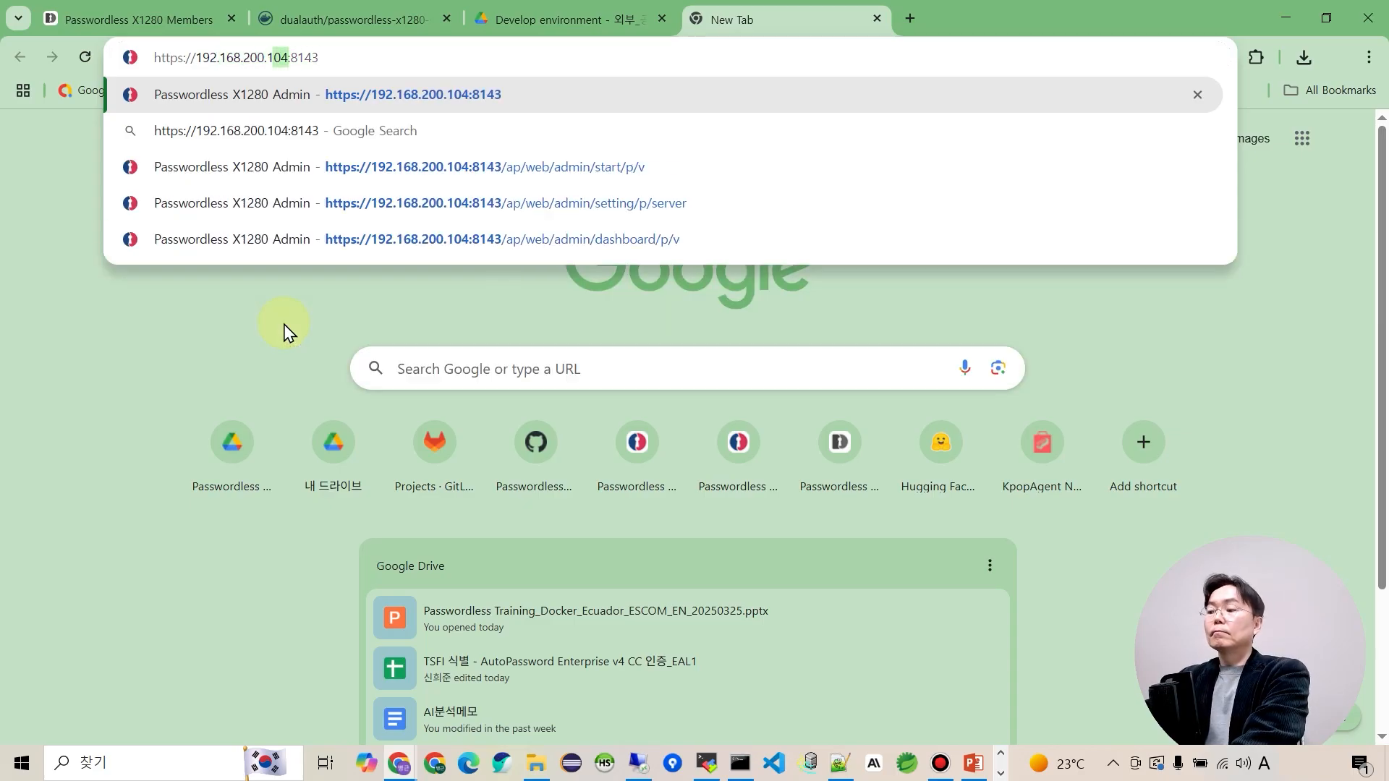
type("83")
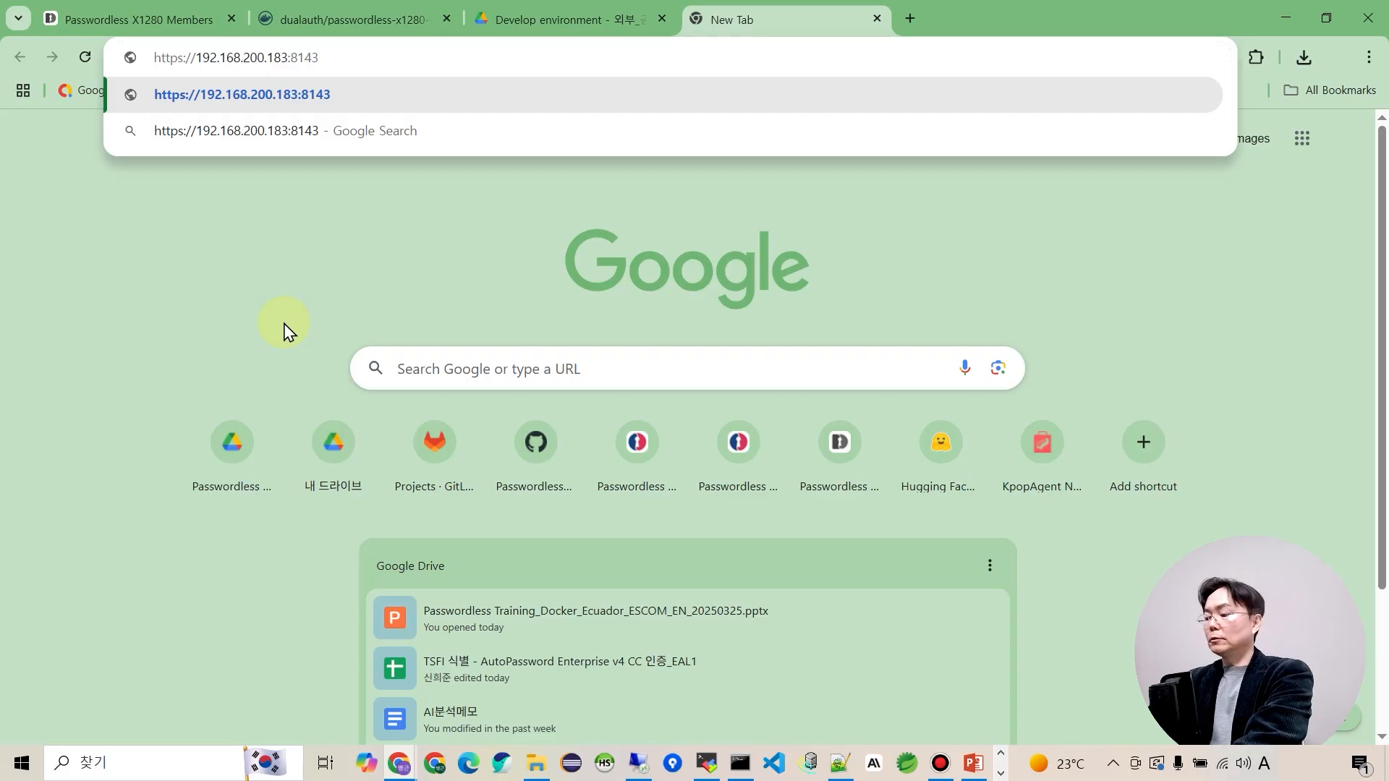
key("Return")
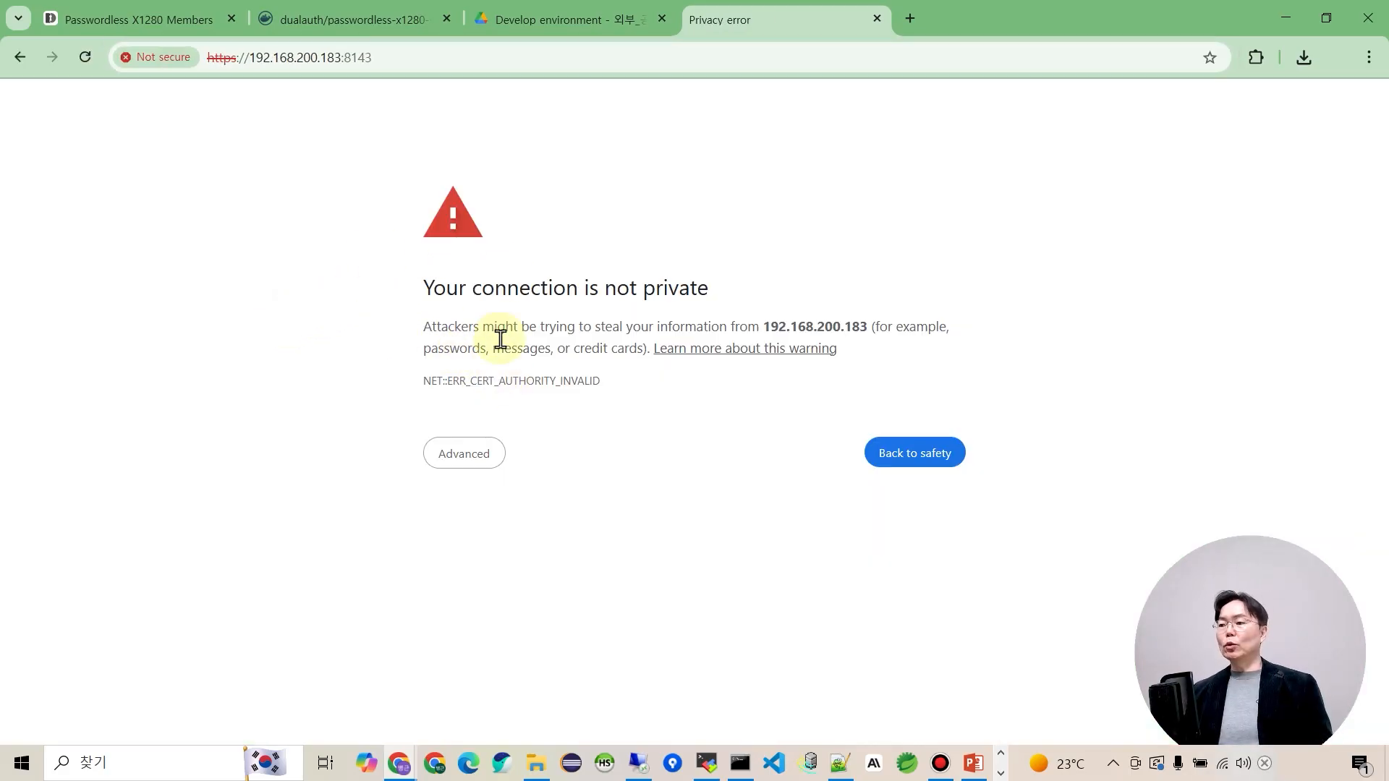
left_click(475, 469)
left_click(468, 592)
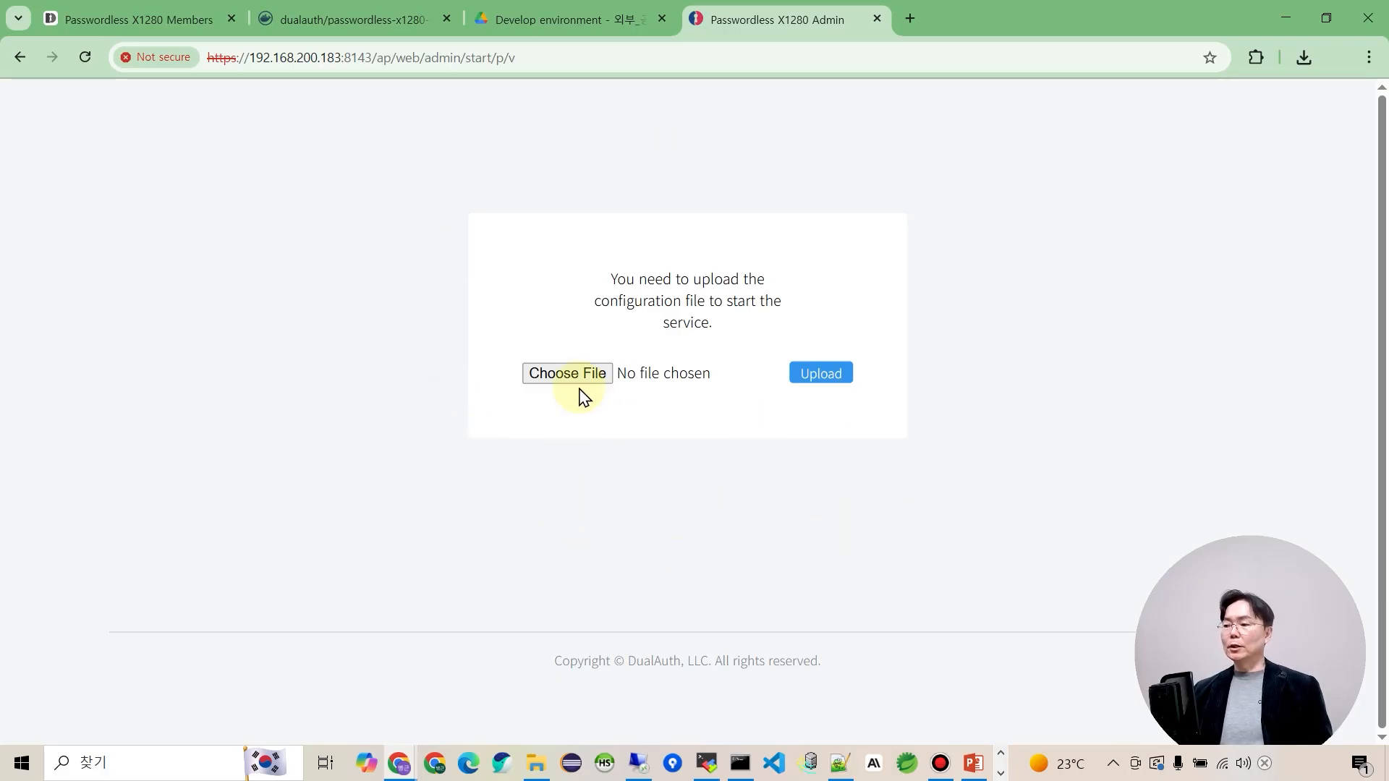
Upload setting (1).ap from Downloads and acknowledge the Registered alert.
left_click(585, 378)
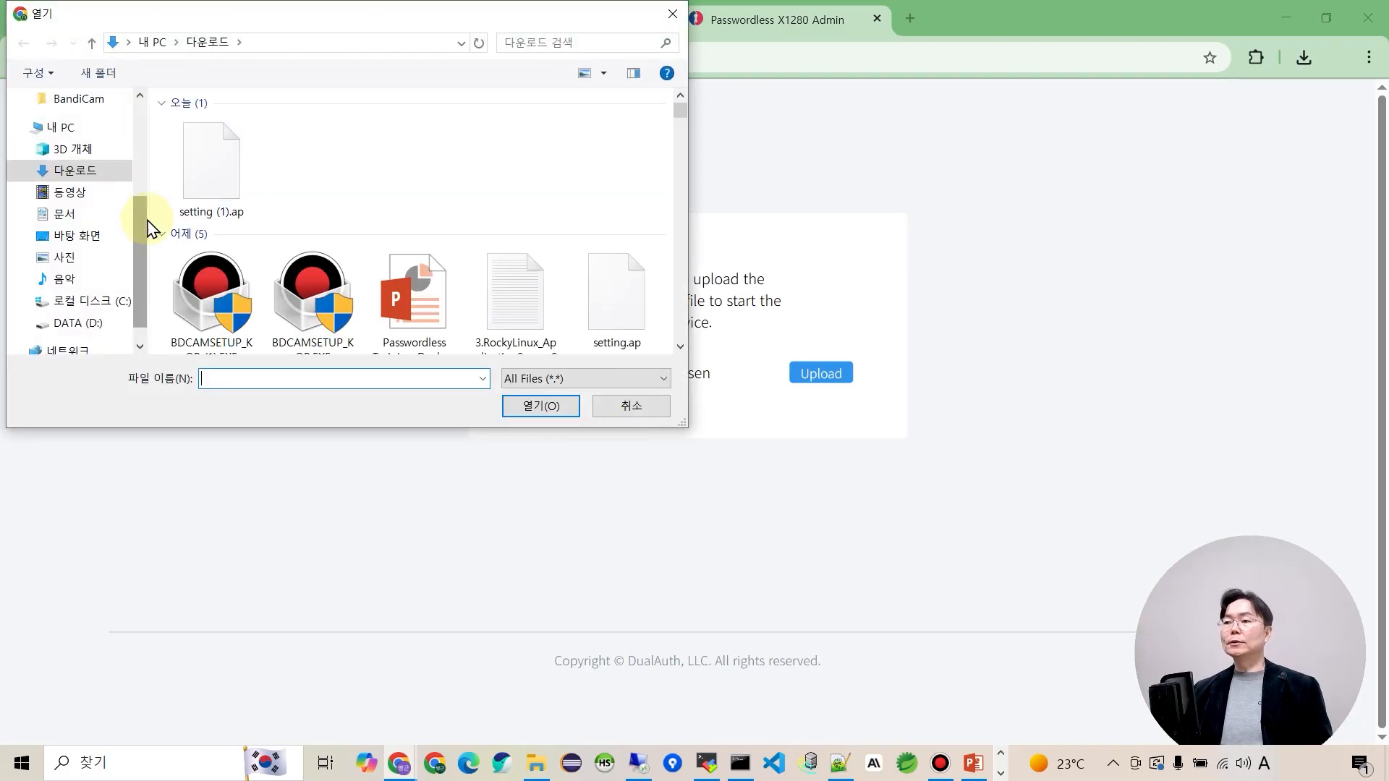
left_click(226, 203)
left_click(541, 410)
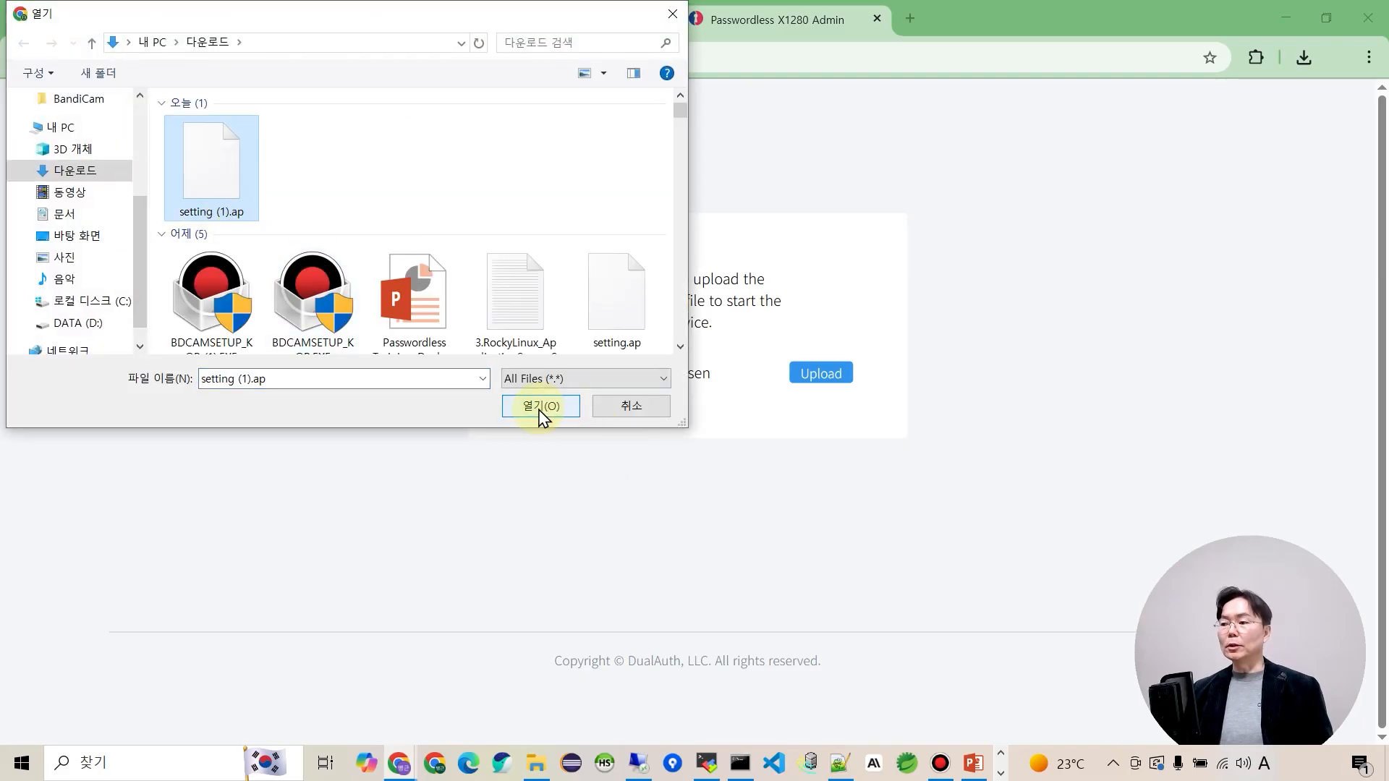
left_click(539, 409)
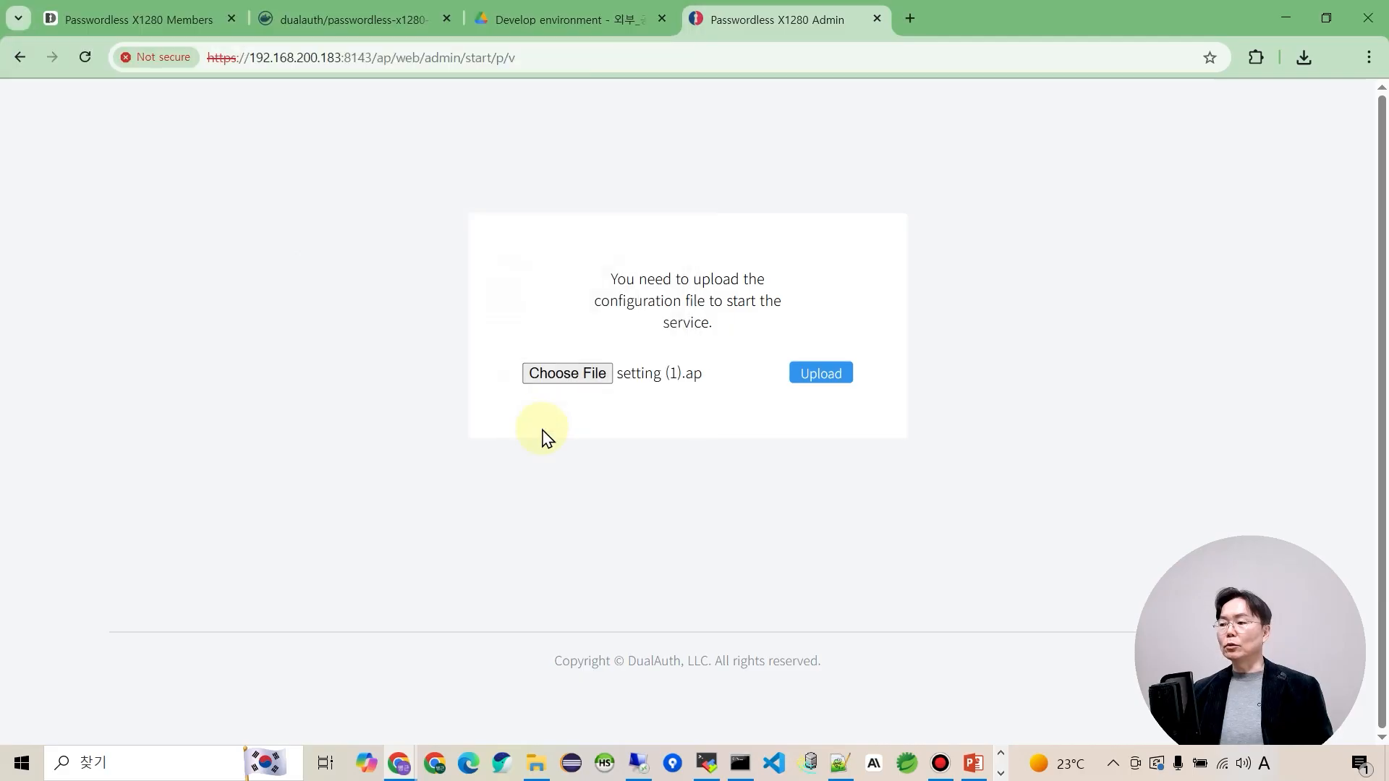
left_click(823, 381)
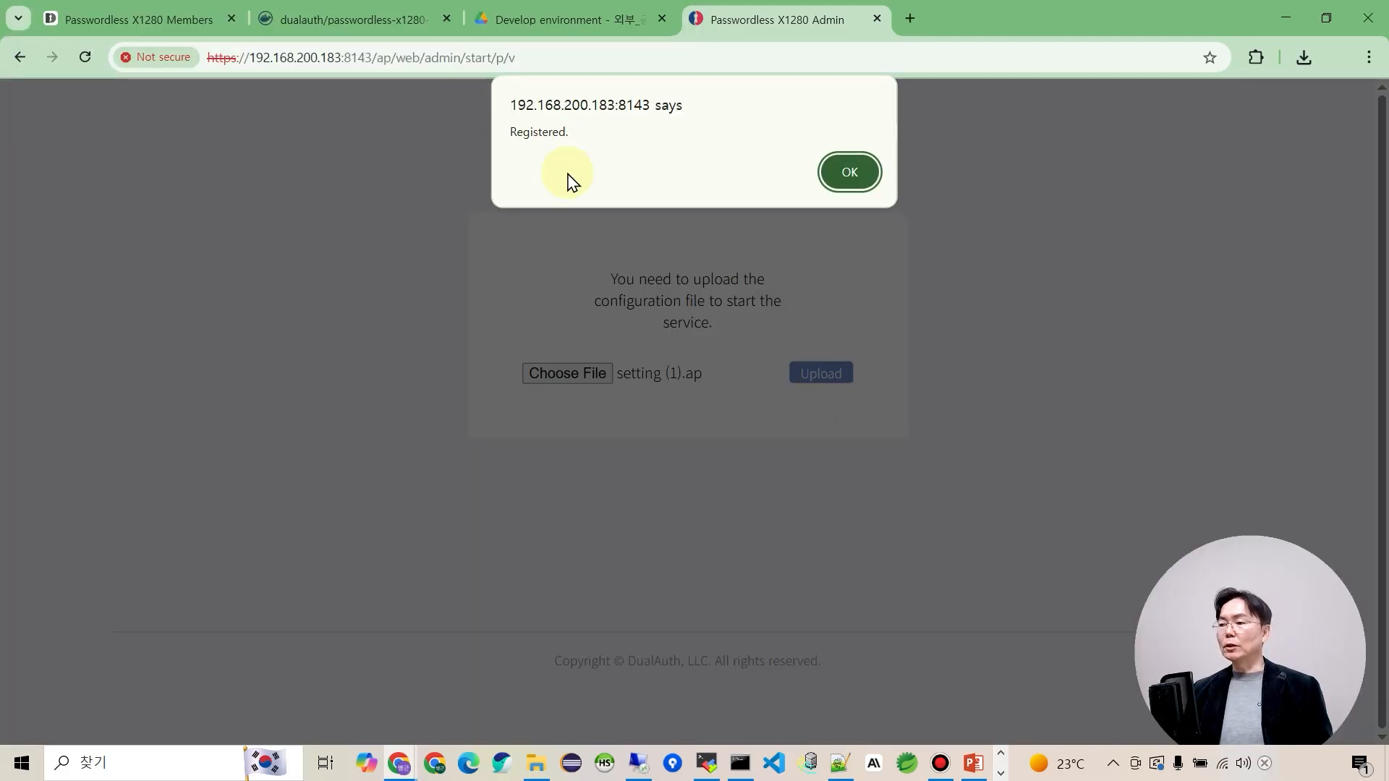
left_click(841, 177)
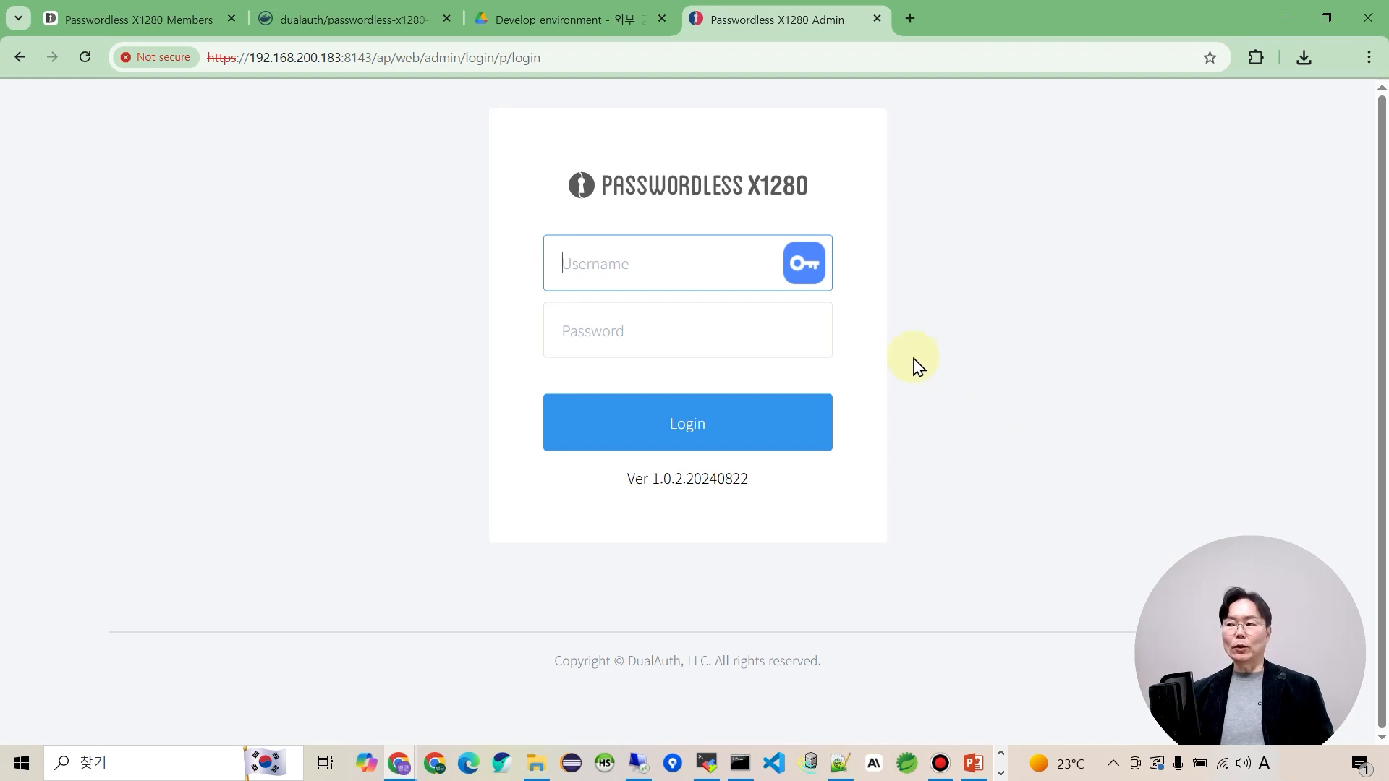
Log in with the saved admin username and the password, dismiss the breach warning, and open Service Server.
type("admin")
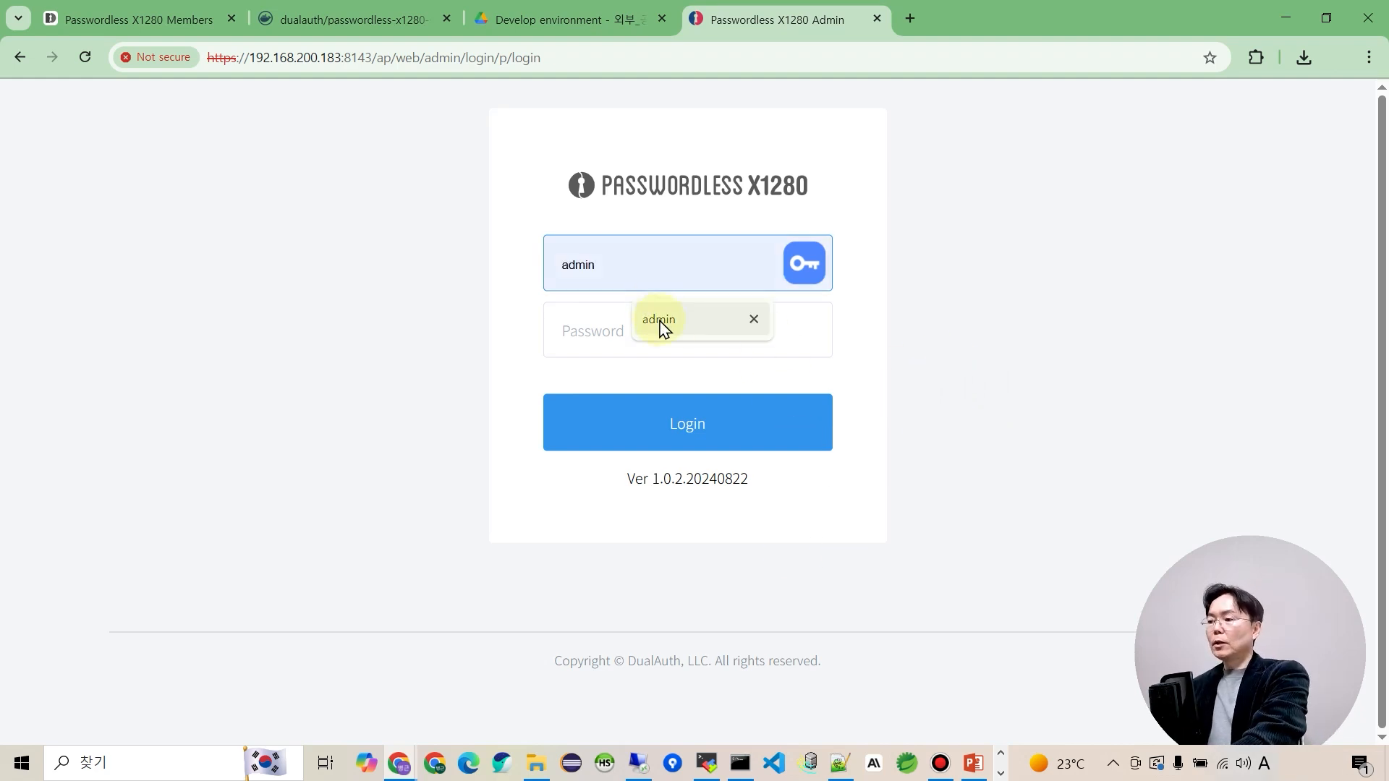
left_click(665, 327)
left_click(653, 338)
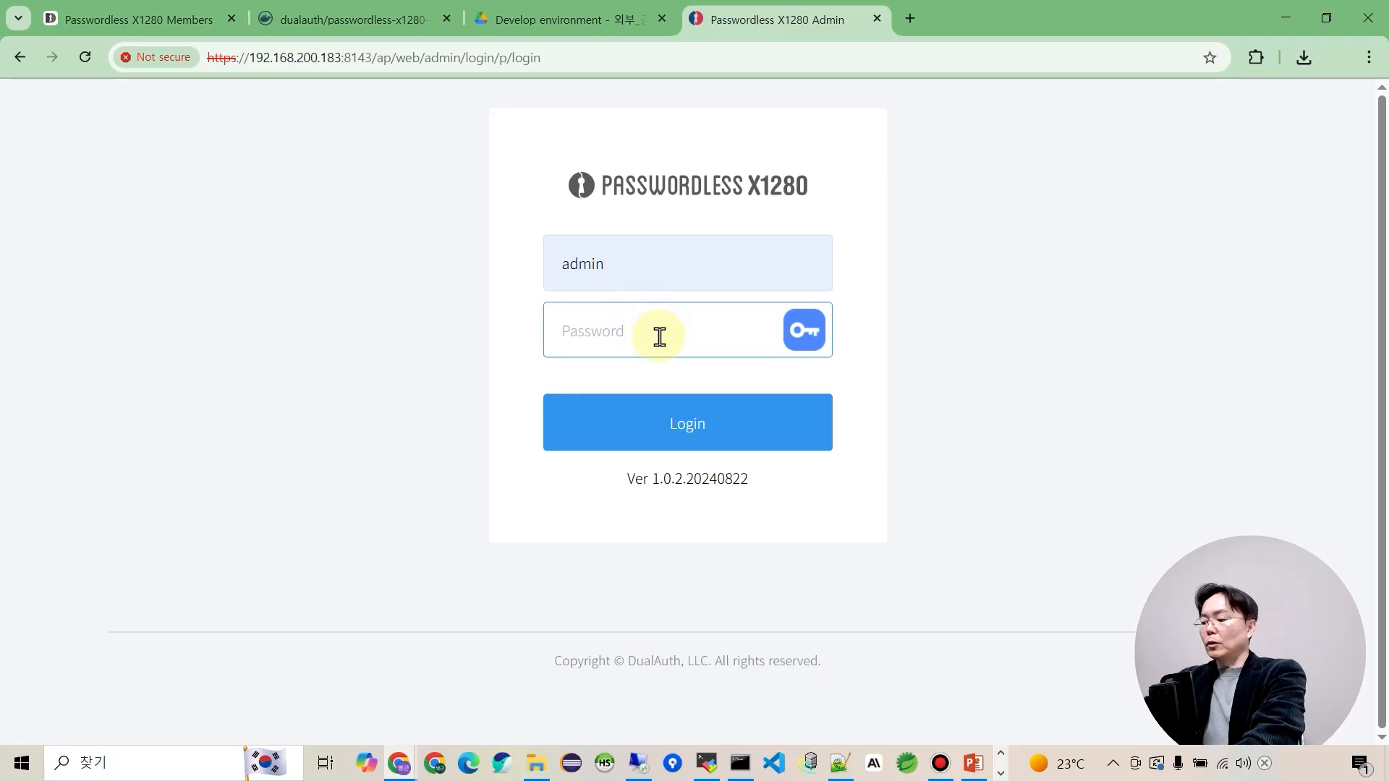
type("•••")
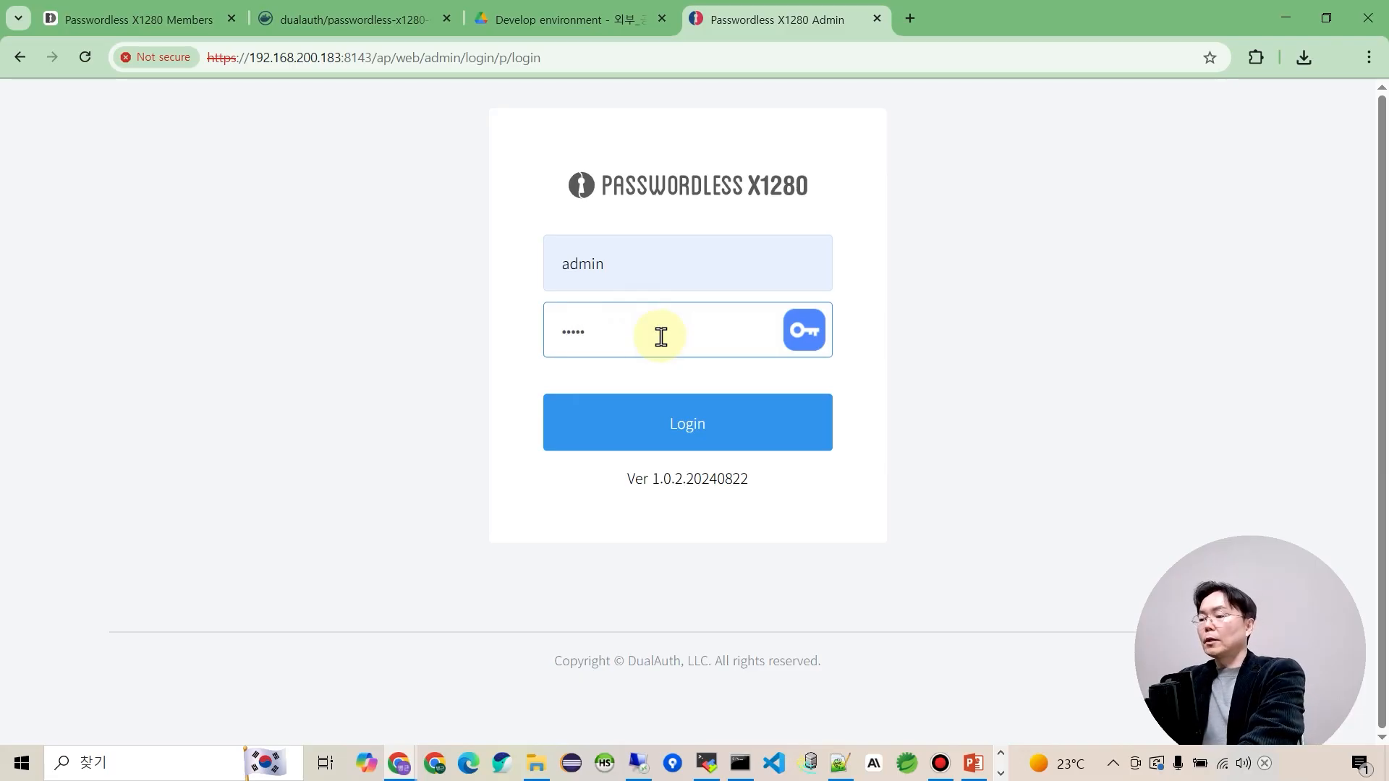
left_click(691, 429)
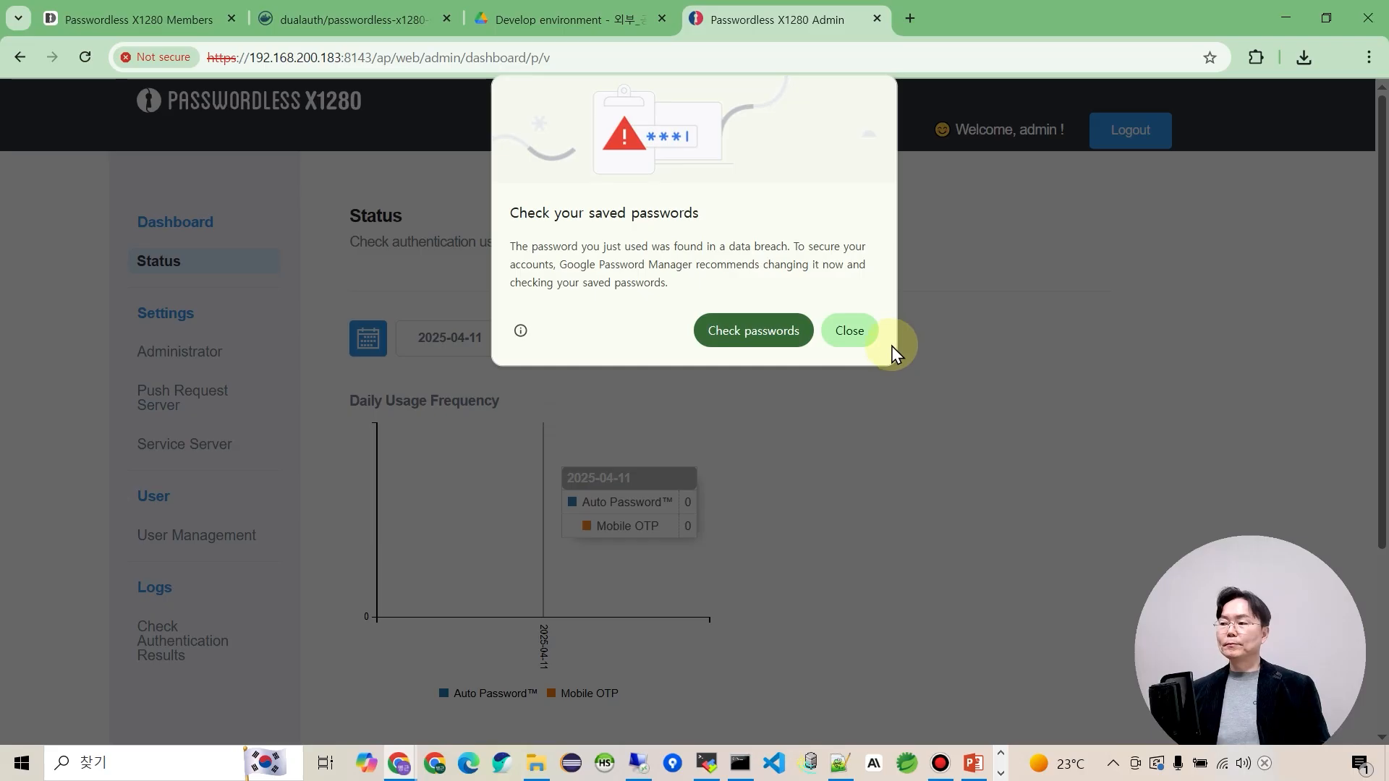
left_click(841, 333)
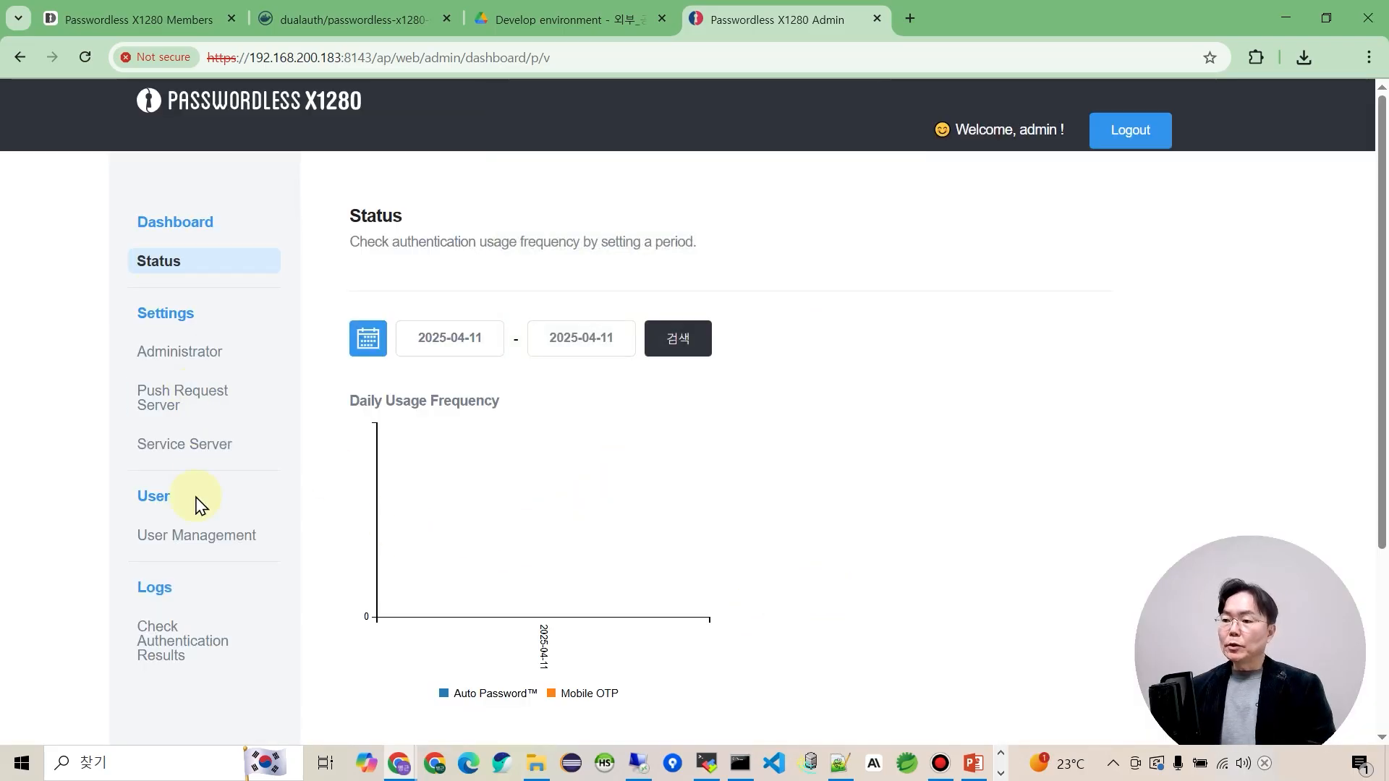
left_click(204, 455)
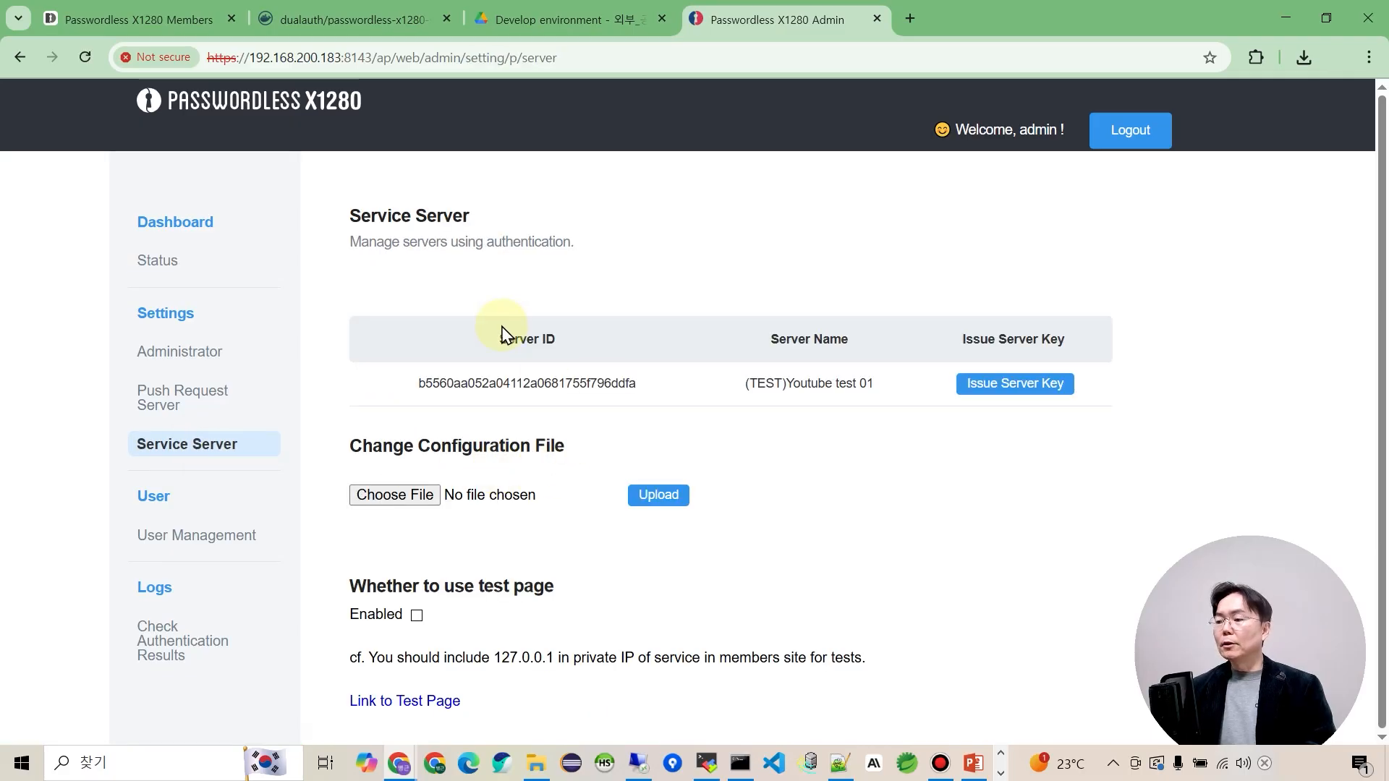
left_click(625, 383)
Paste the new Server ID onto line 2, empty the Server Key line, and change the IP to 192.168.200.183.
left_click_drag(625, 383, 400, 403)
key("ctrl+c")
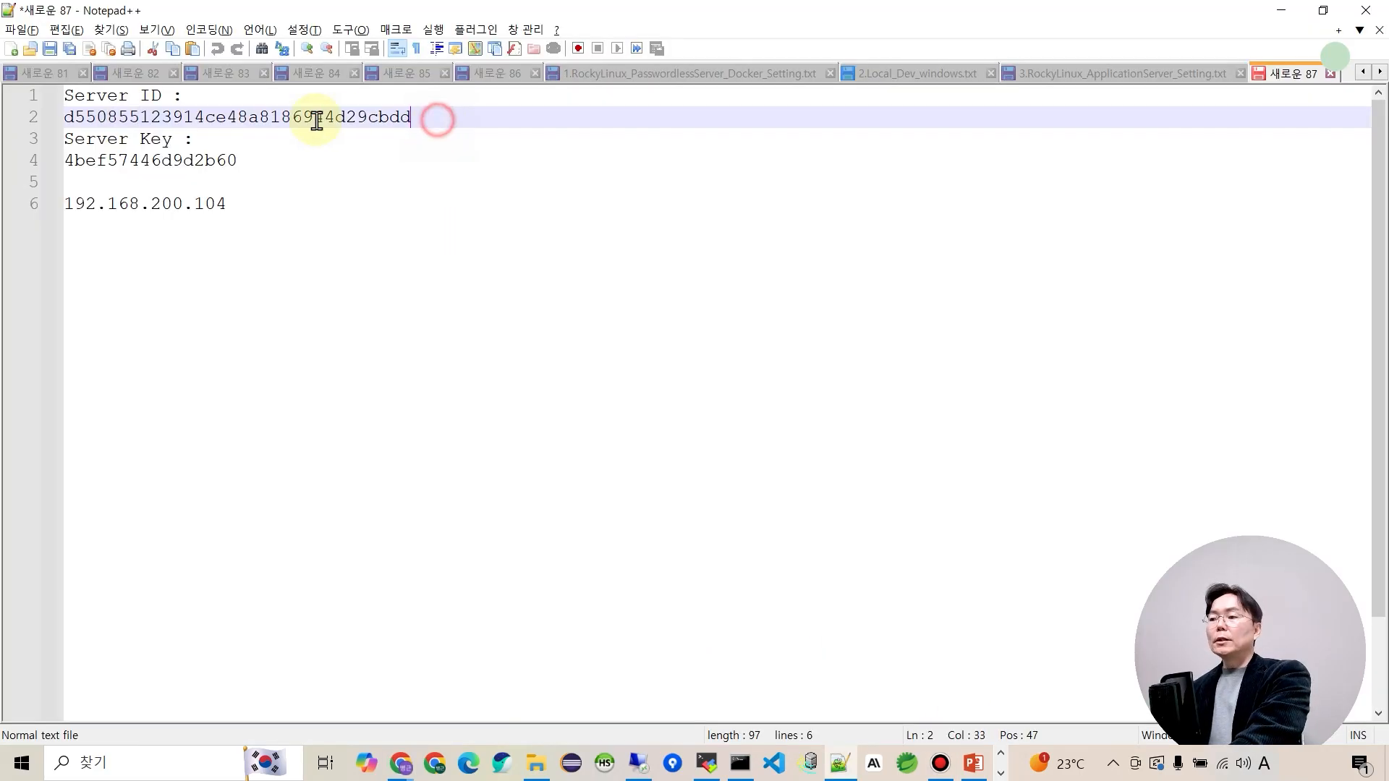
left_click_drag(316, 121, 24, 121)
key("ctrl+v")
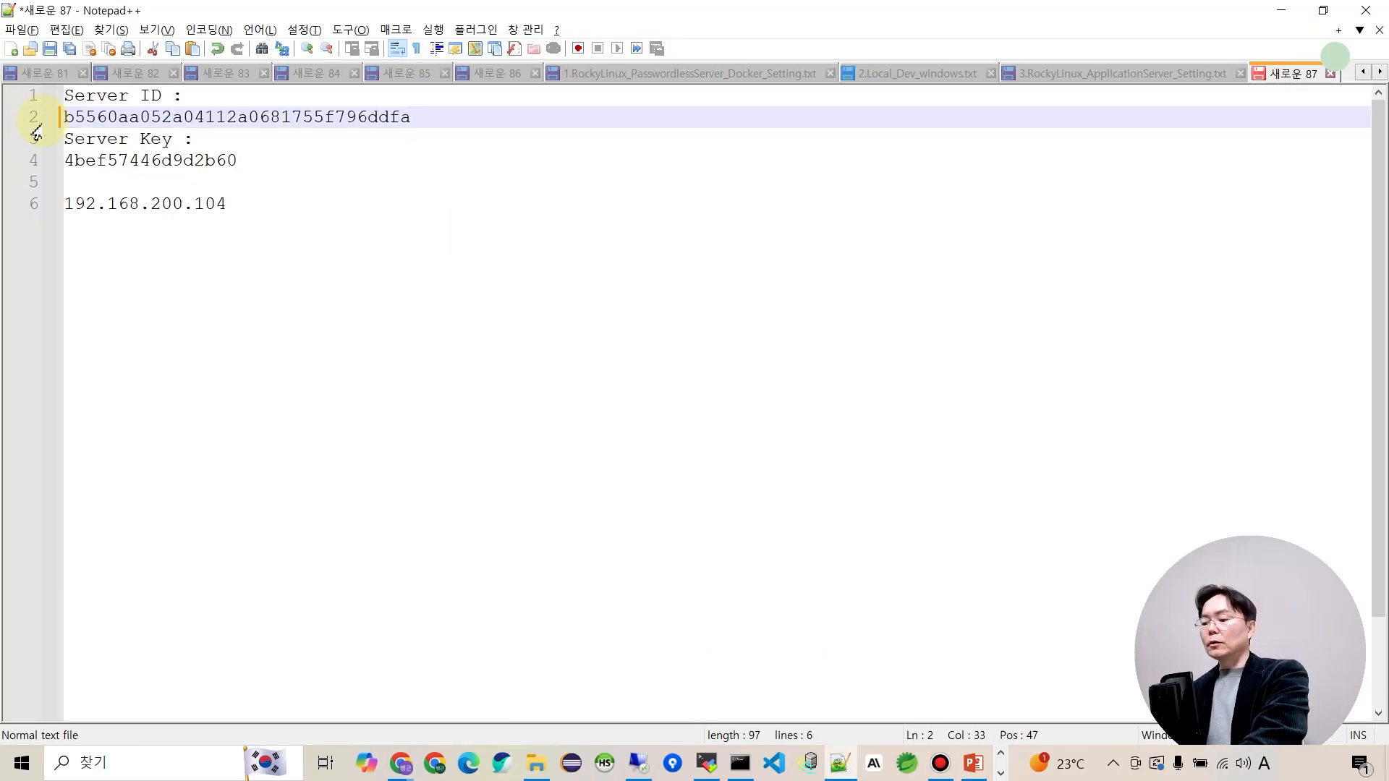
left_click_drag(251, 161, 56, 161)
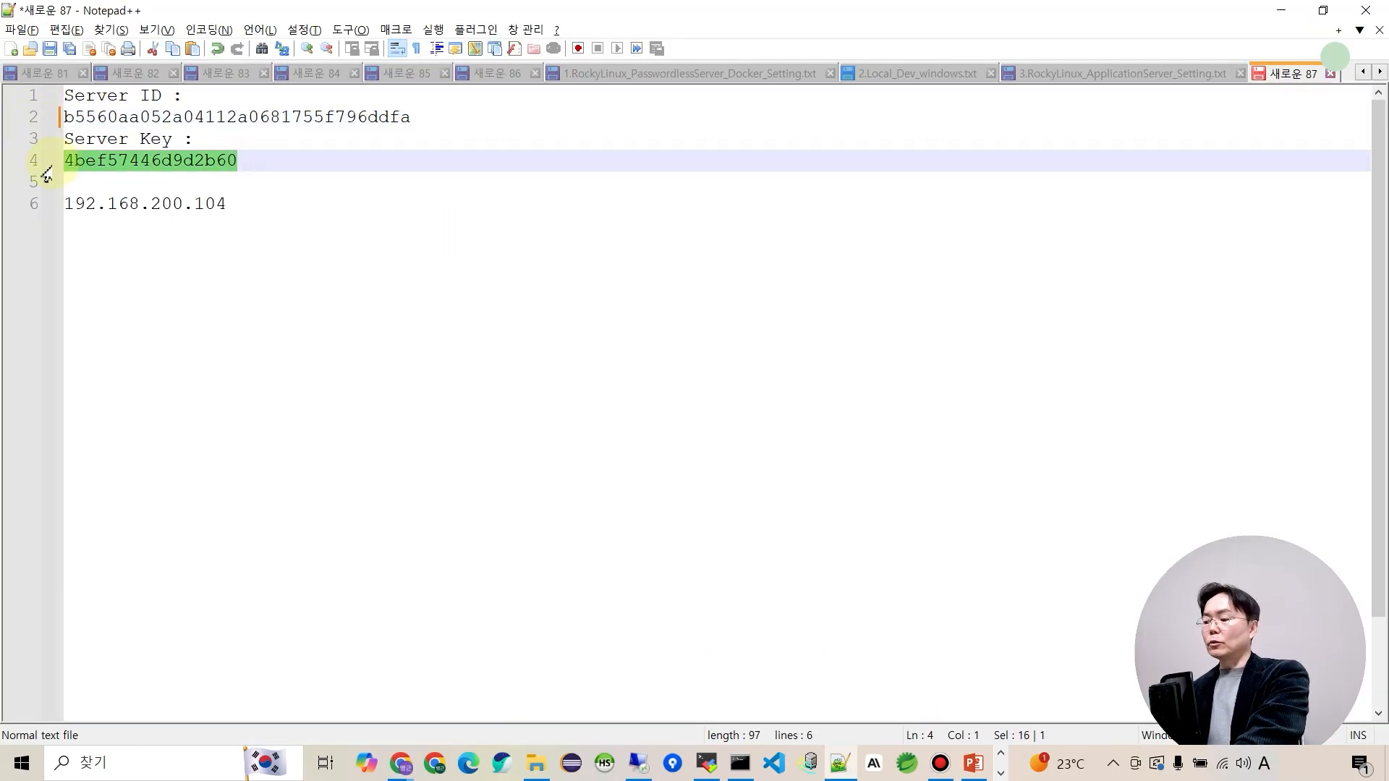
key("Delete")
left_click(264, 200)
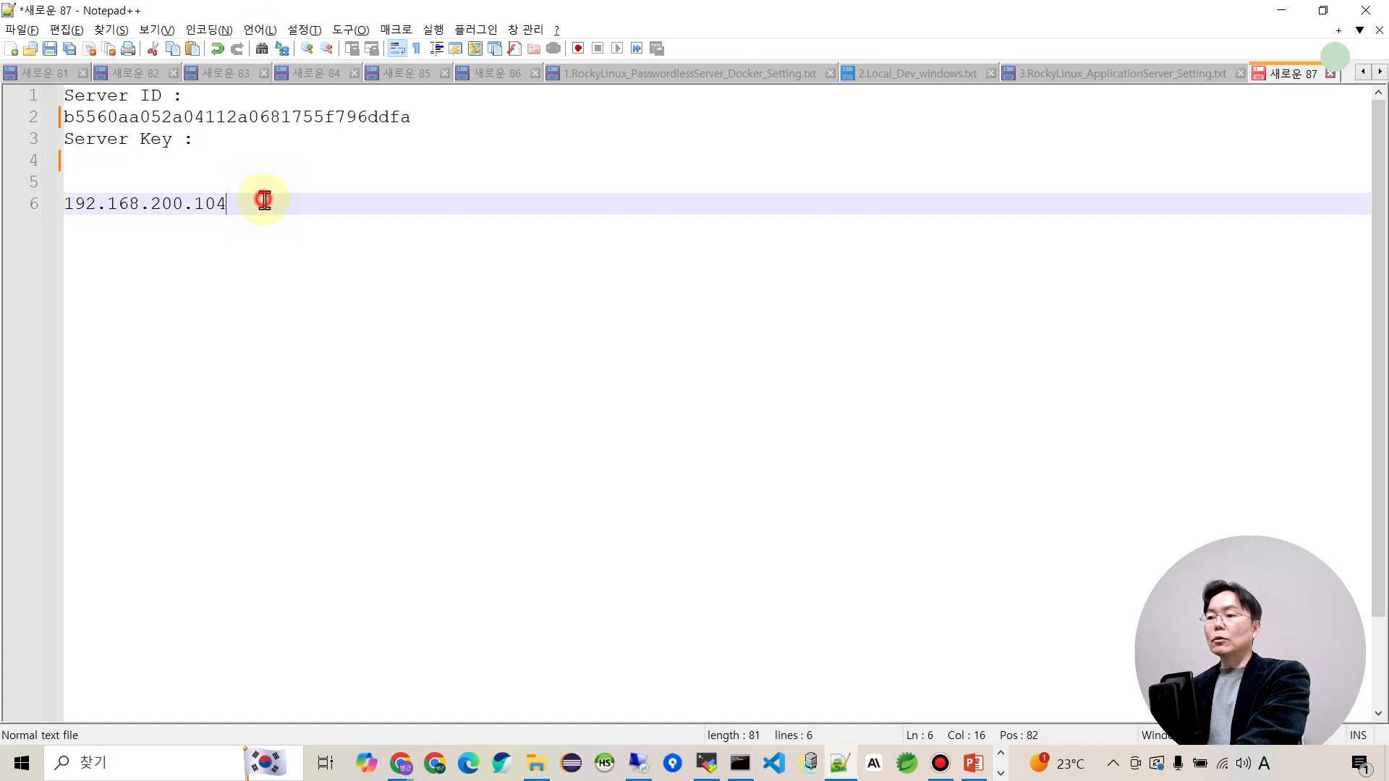
key("BackSpace")
key("BackSpace")
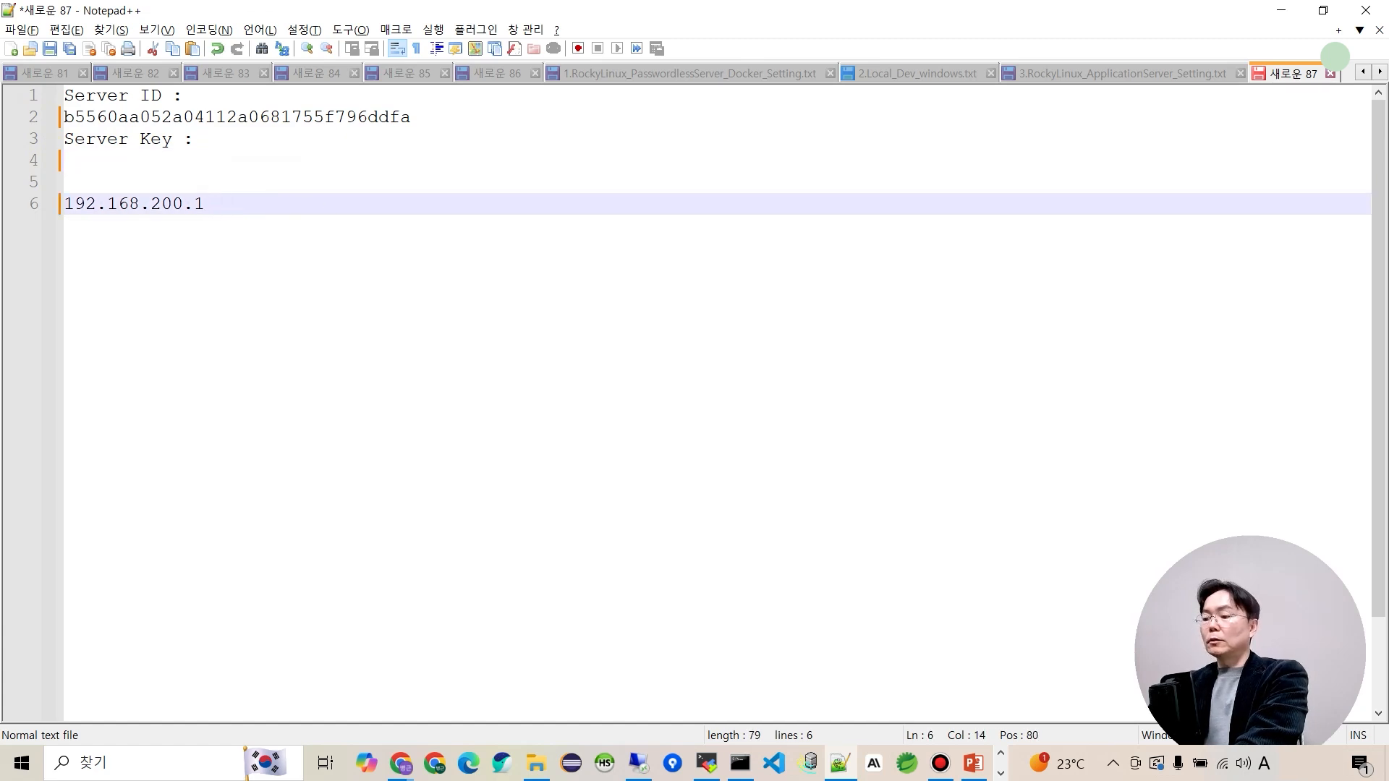
left_click(191, 161)
double_click(376, 117)
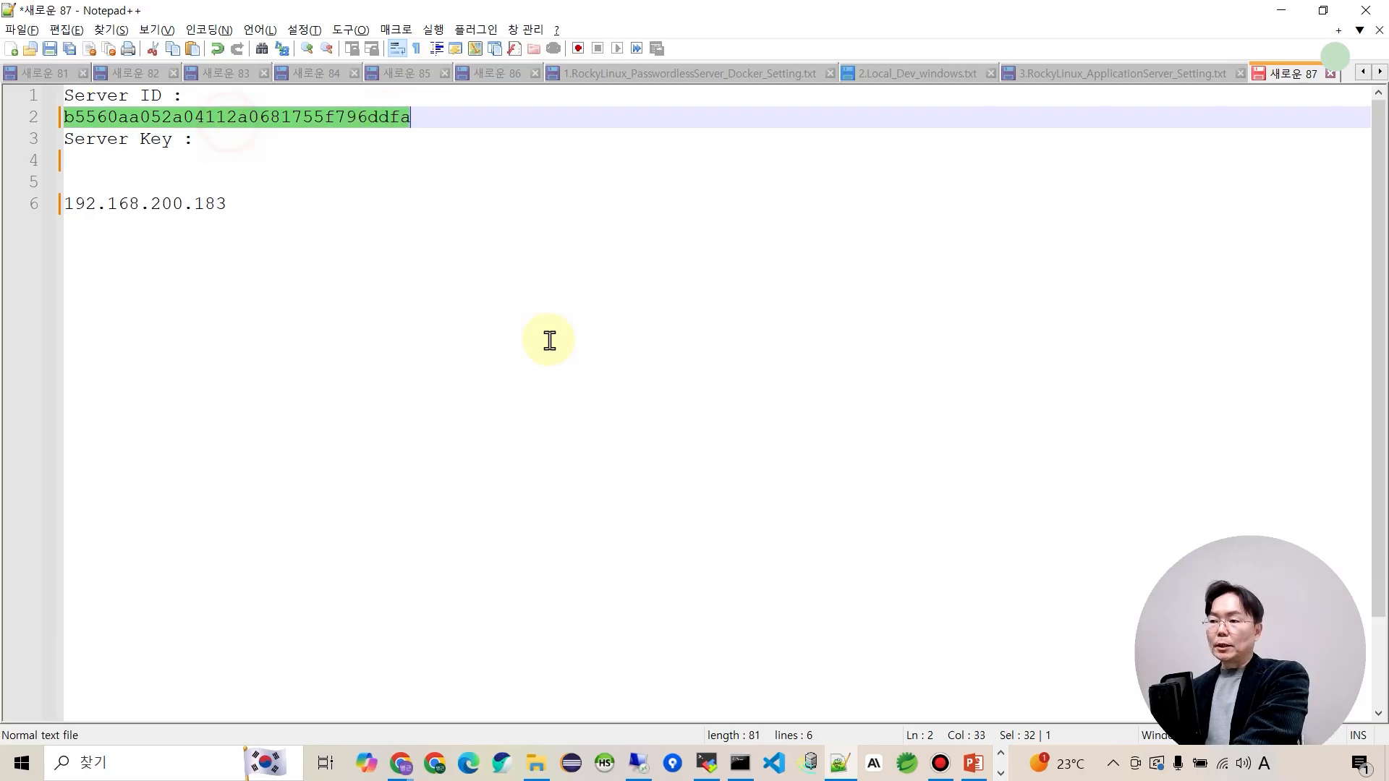
key("alt+Tab")
Issue a new server key, paste it onto the notes' Server Key line, and close the key dialog.
left_click(829, 436)
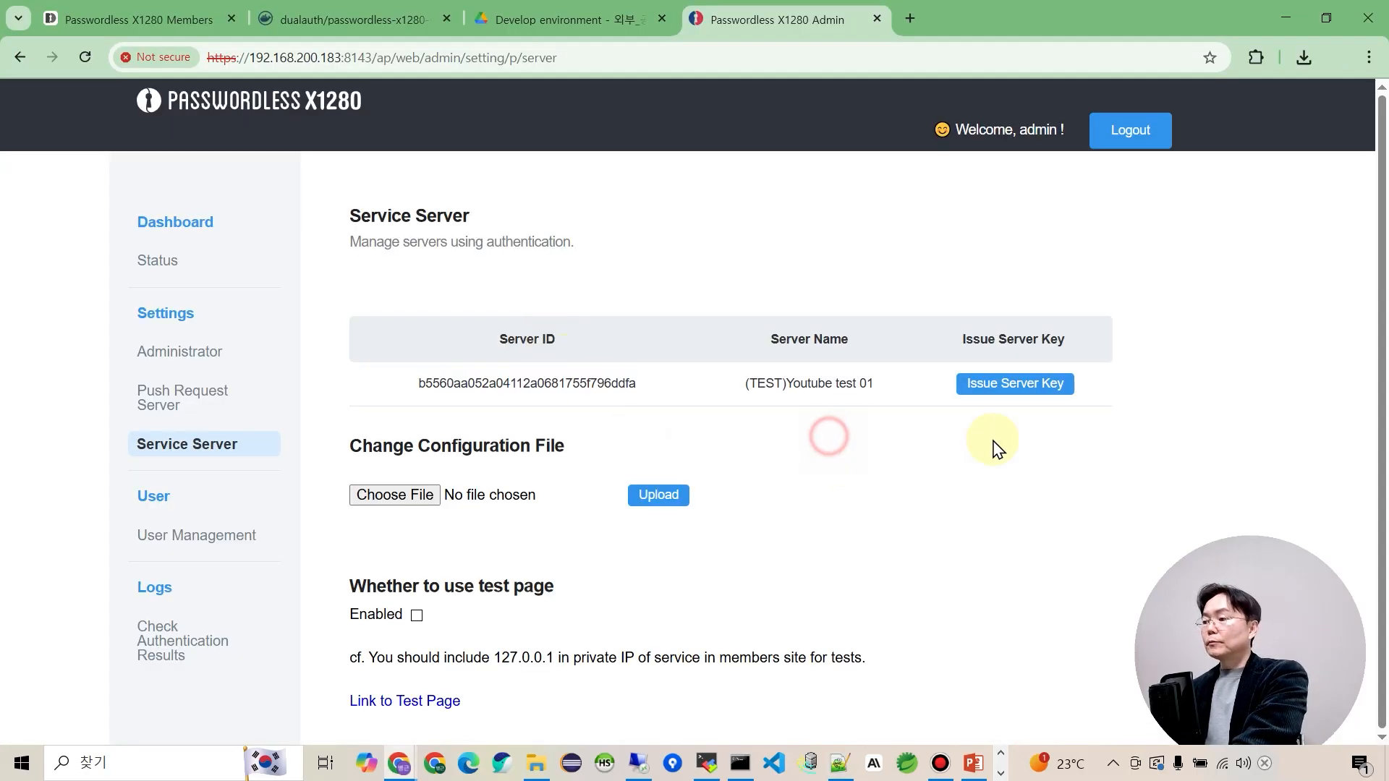
left_click(1029, 390)
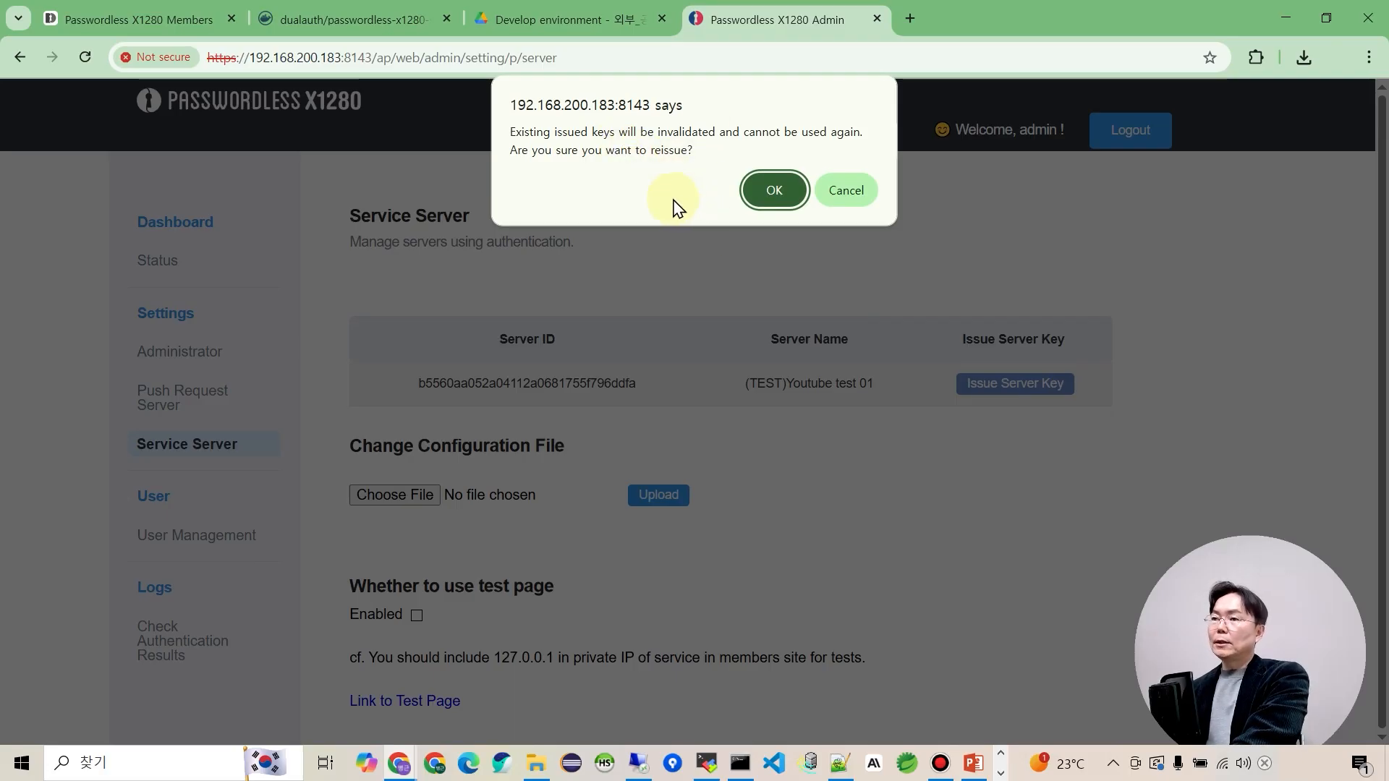
left_click(775, 190)
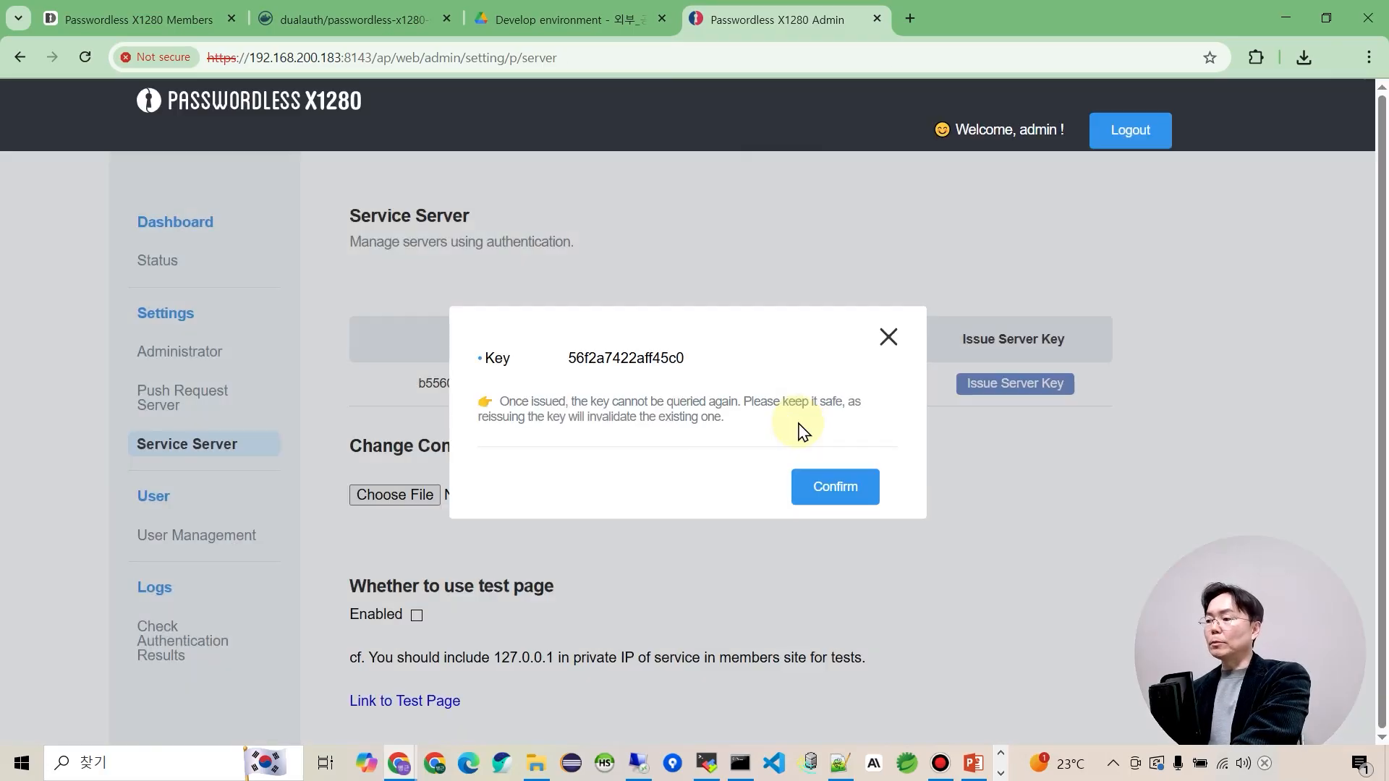
double_click(617, 359)
key("ctrl+c")
key("alt+Tab")
left_click(146, 164)
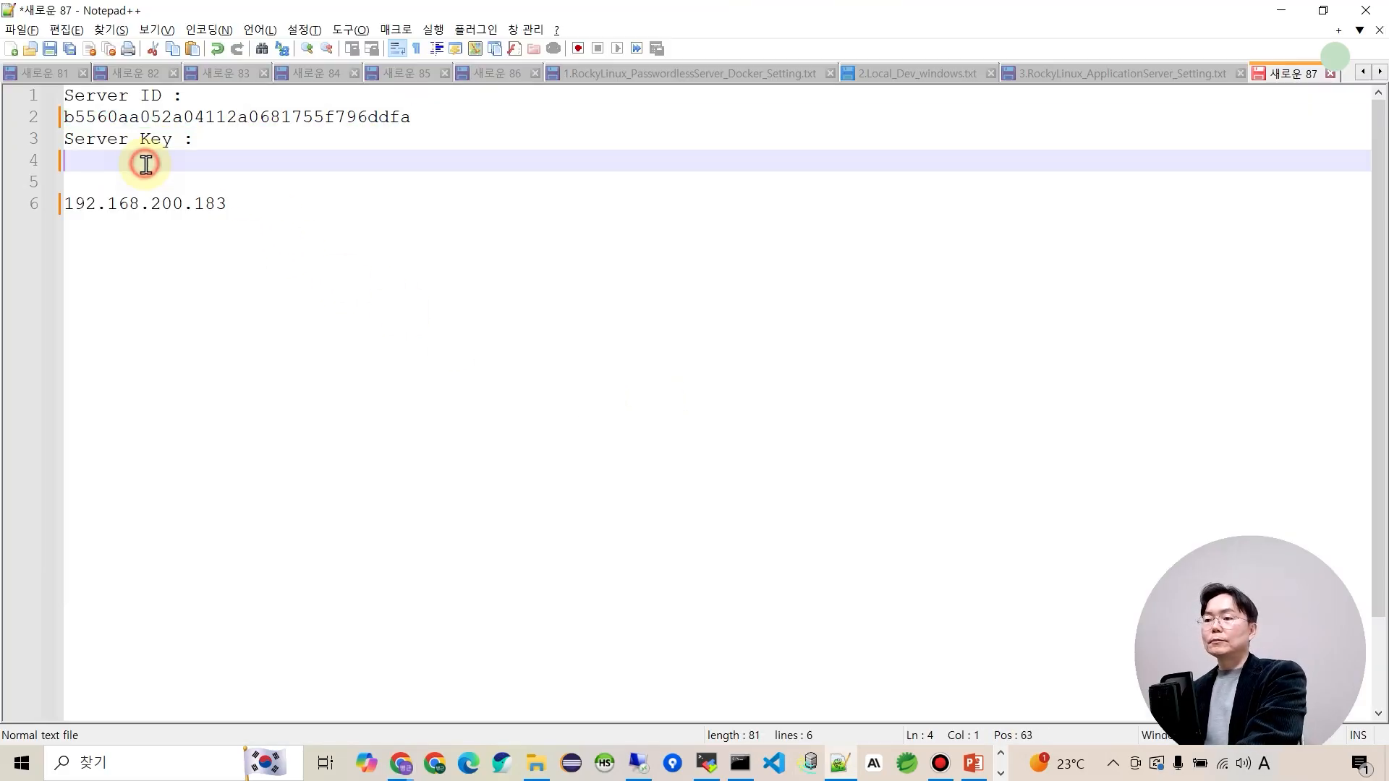
key("ctrl+v")
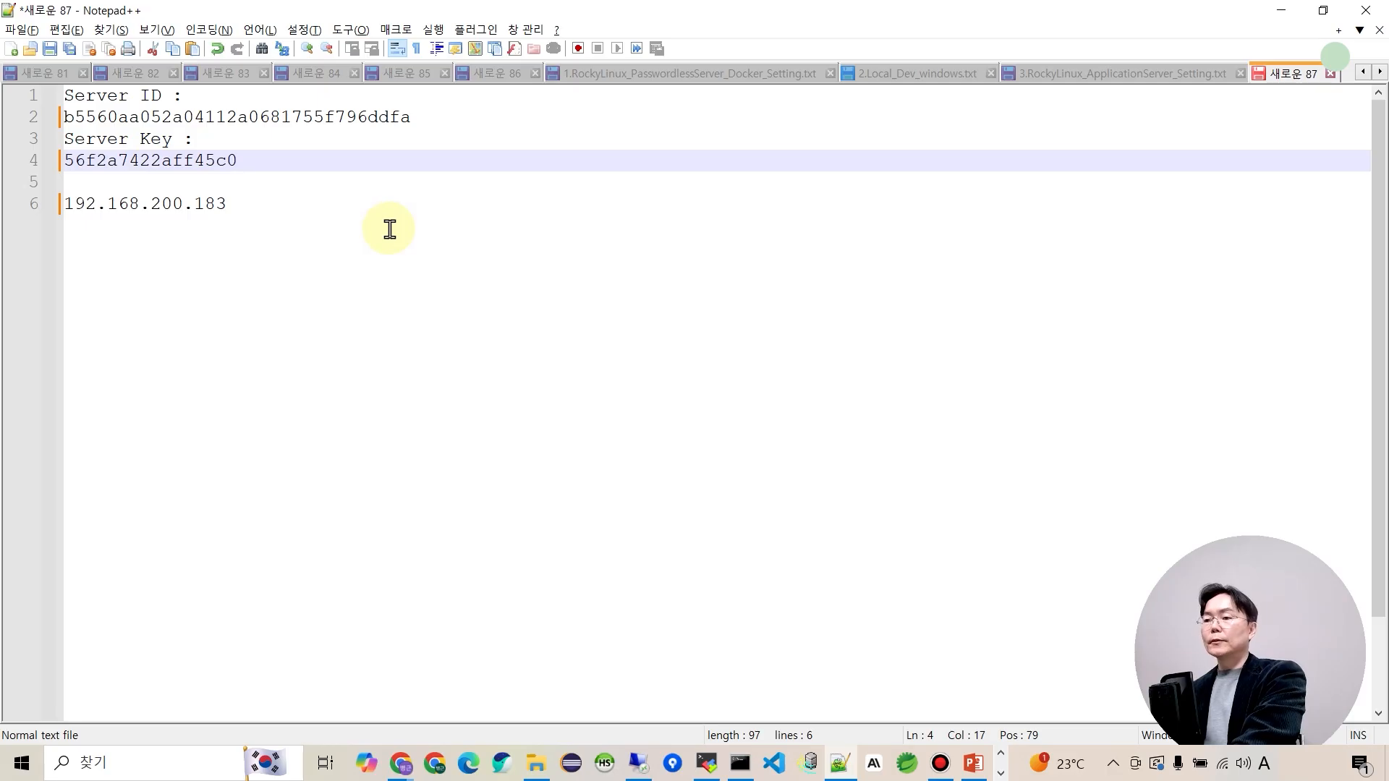
key("alt+Tab")
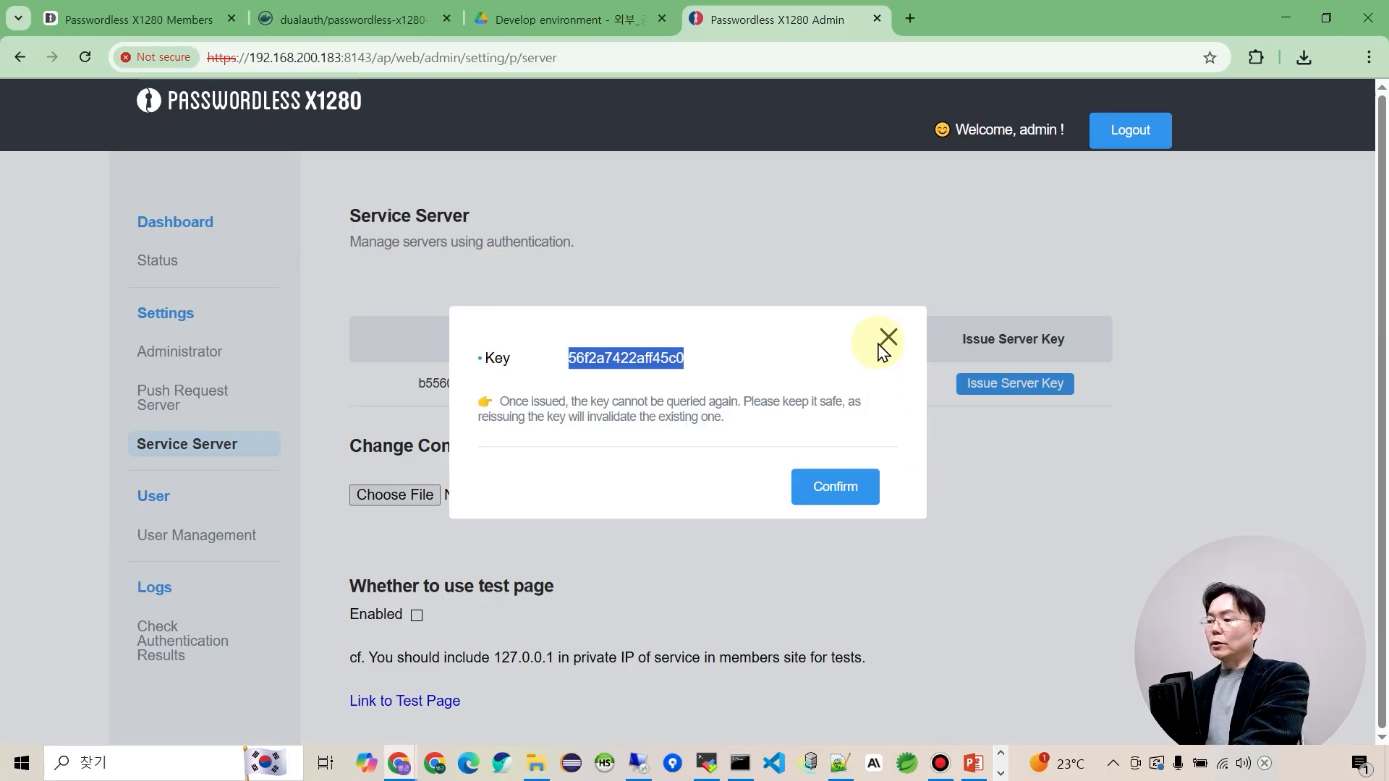
left_click(887, 337)
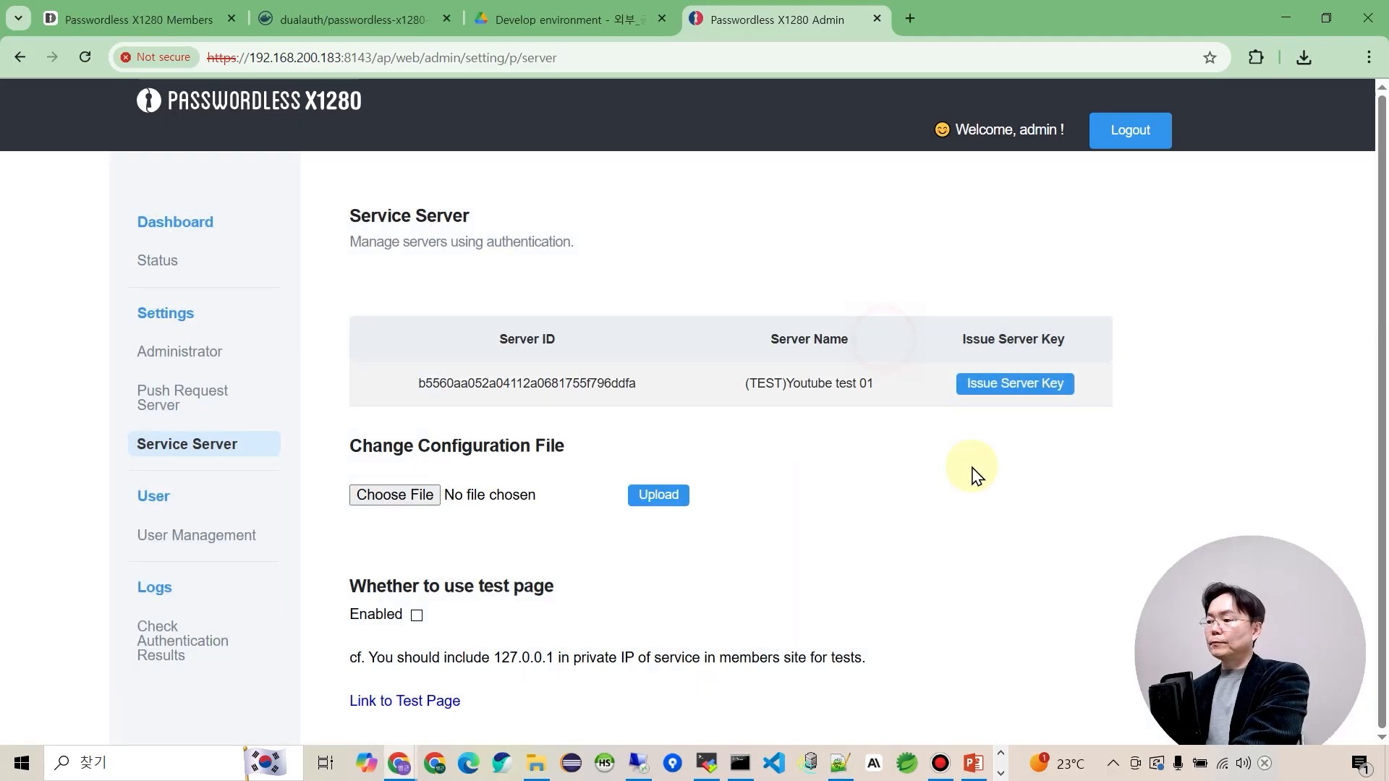
Set the API Type of (TEST)Youtube test 01 to REST and save it.
left_click(814, 384)
left_click(804, 407)
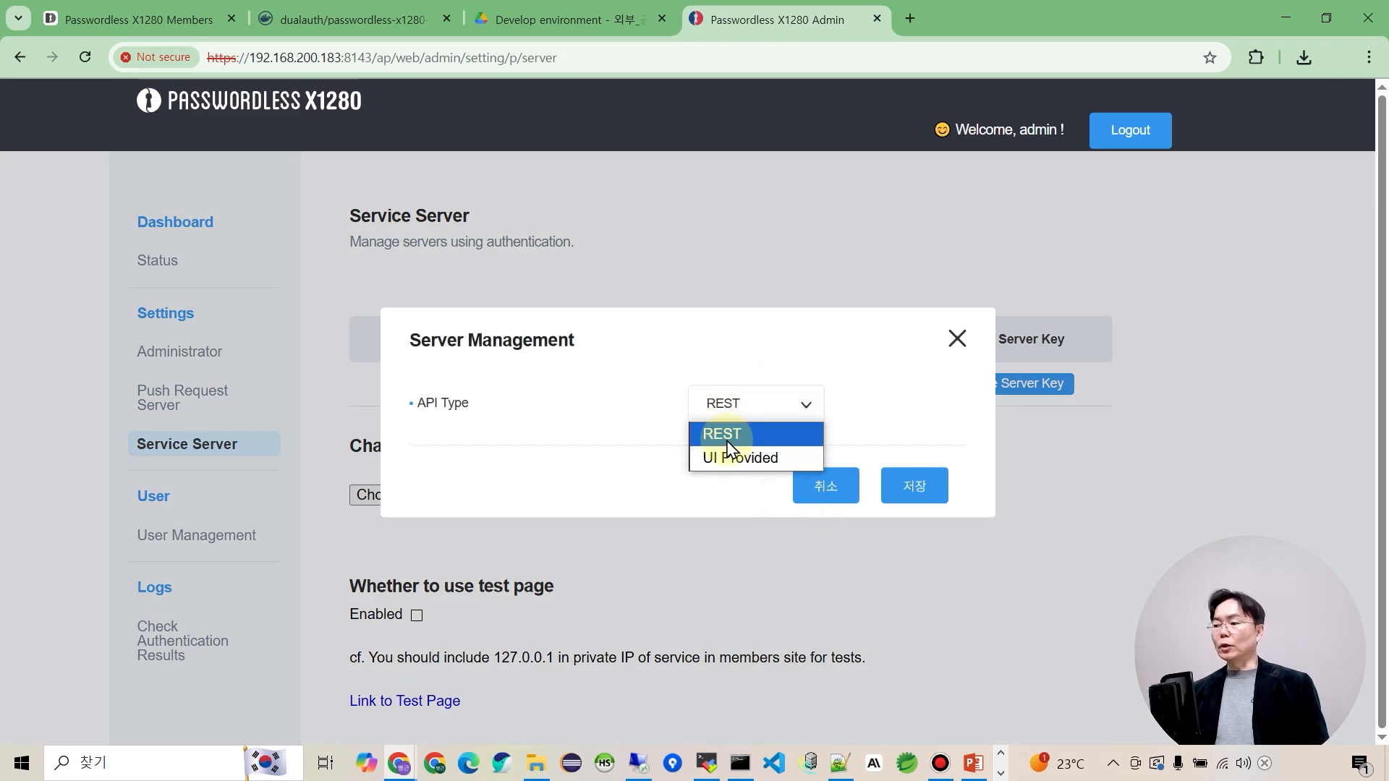
left_click(730, 434)
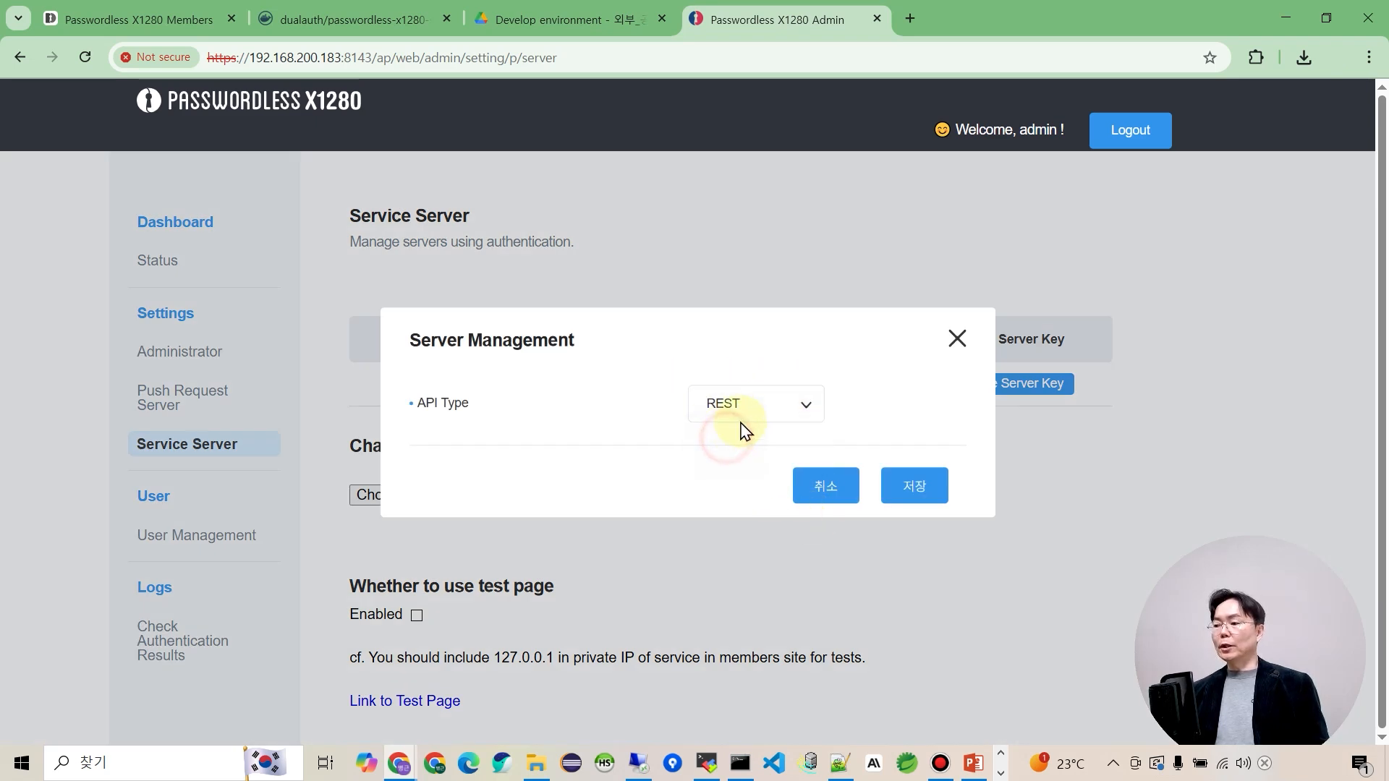
left_click(913, 492)
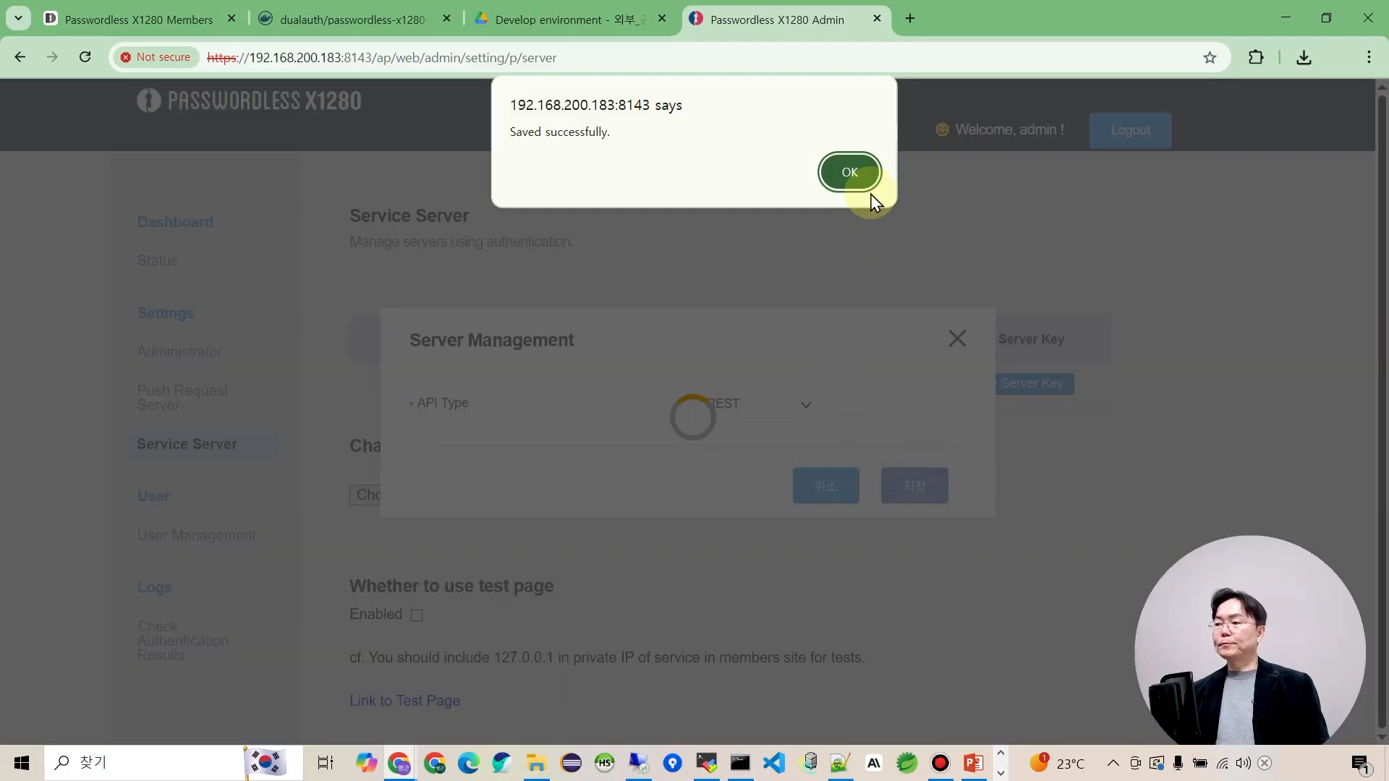
left_click(859, 186)
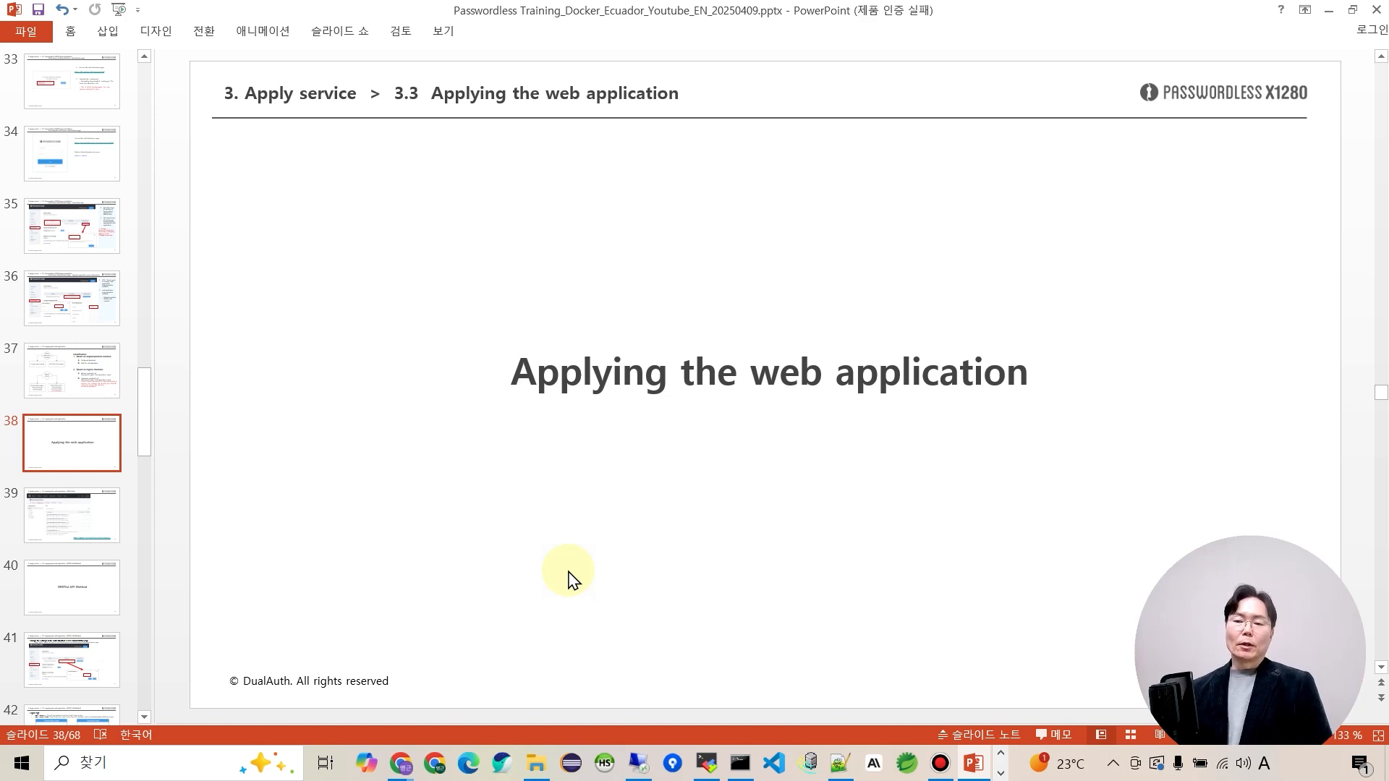
left_click(400, 763)
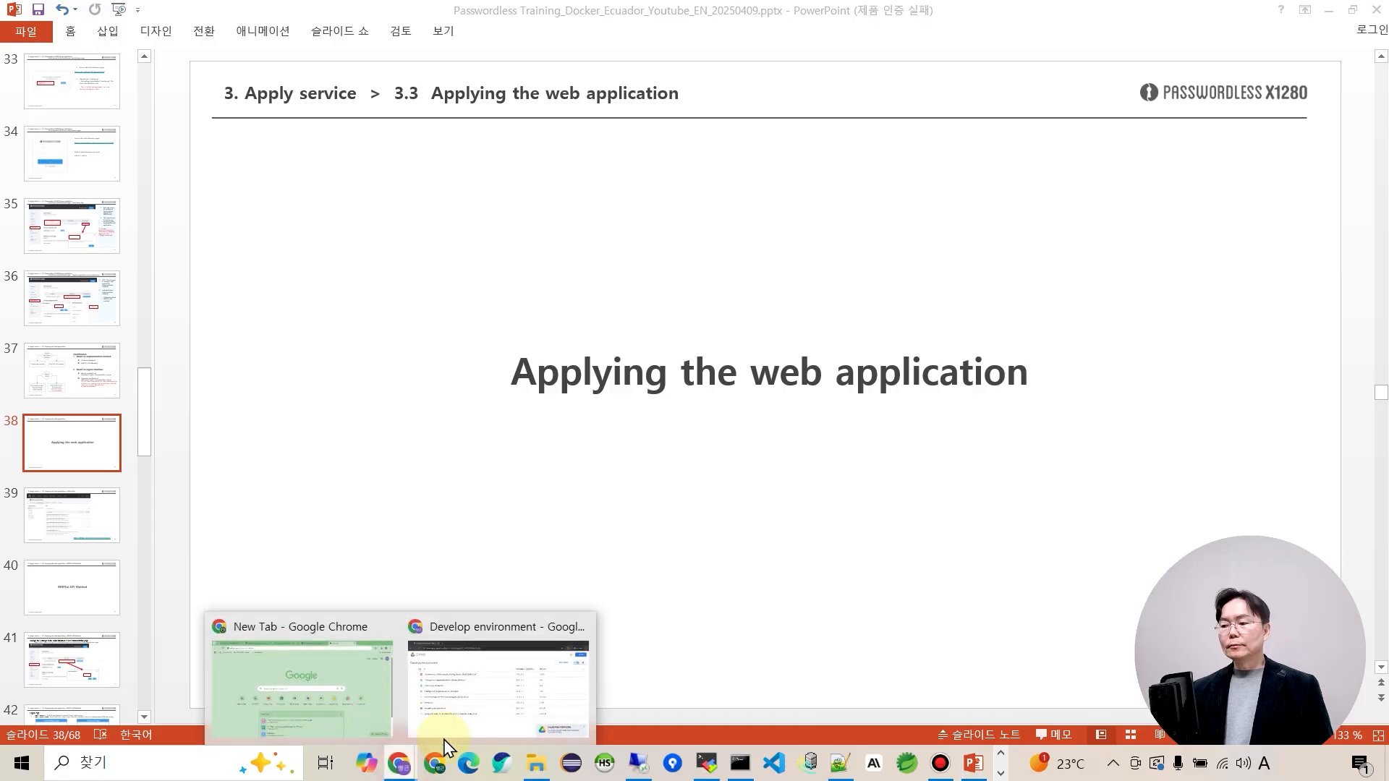
Bring up the Develop environment Drive folder, then switch to the 2.Local_Dev_windows.txt setup notes.
left_click(453, 713)
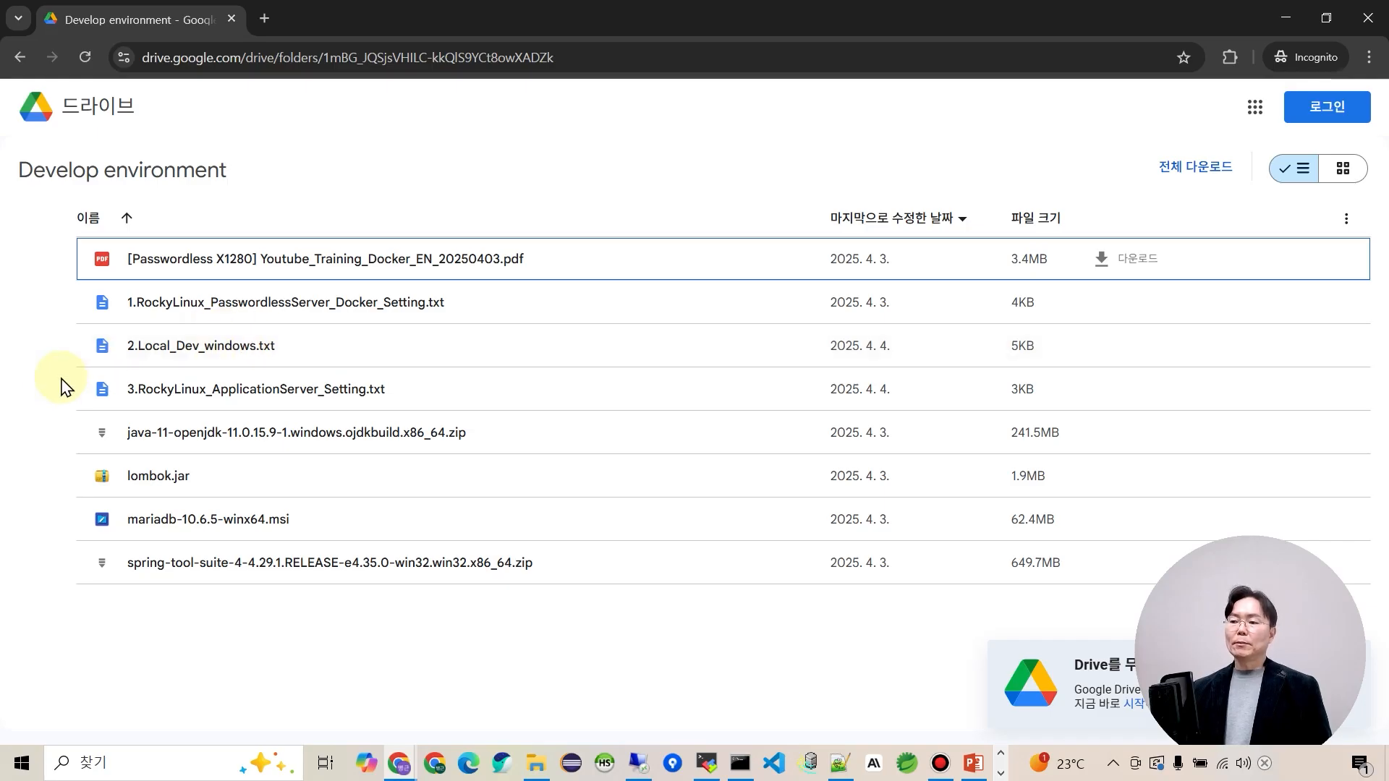
left_click(40, 412)
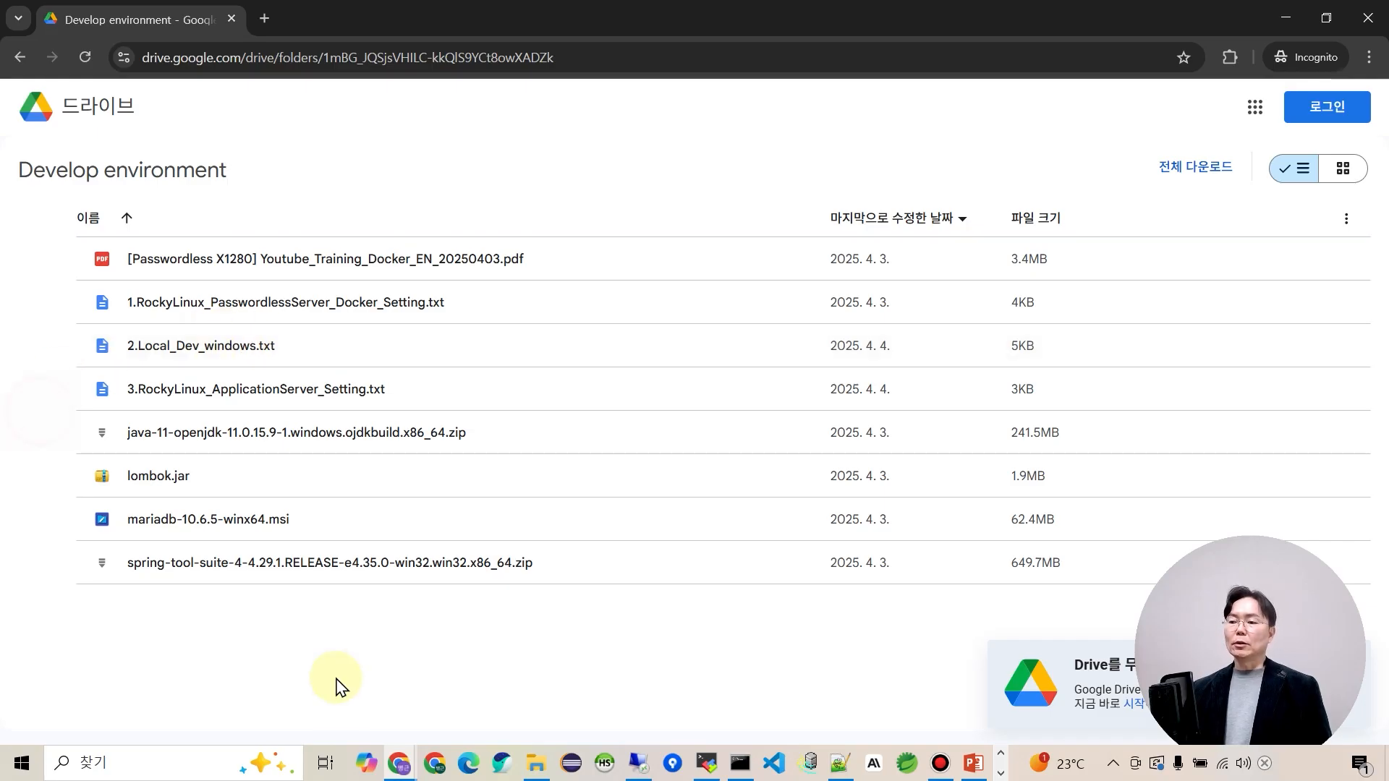
left_click(840, 763)
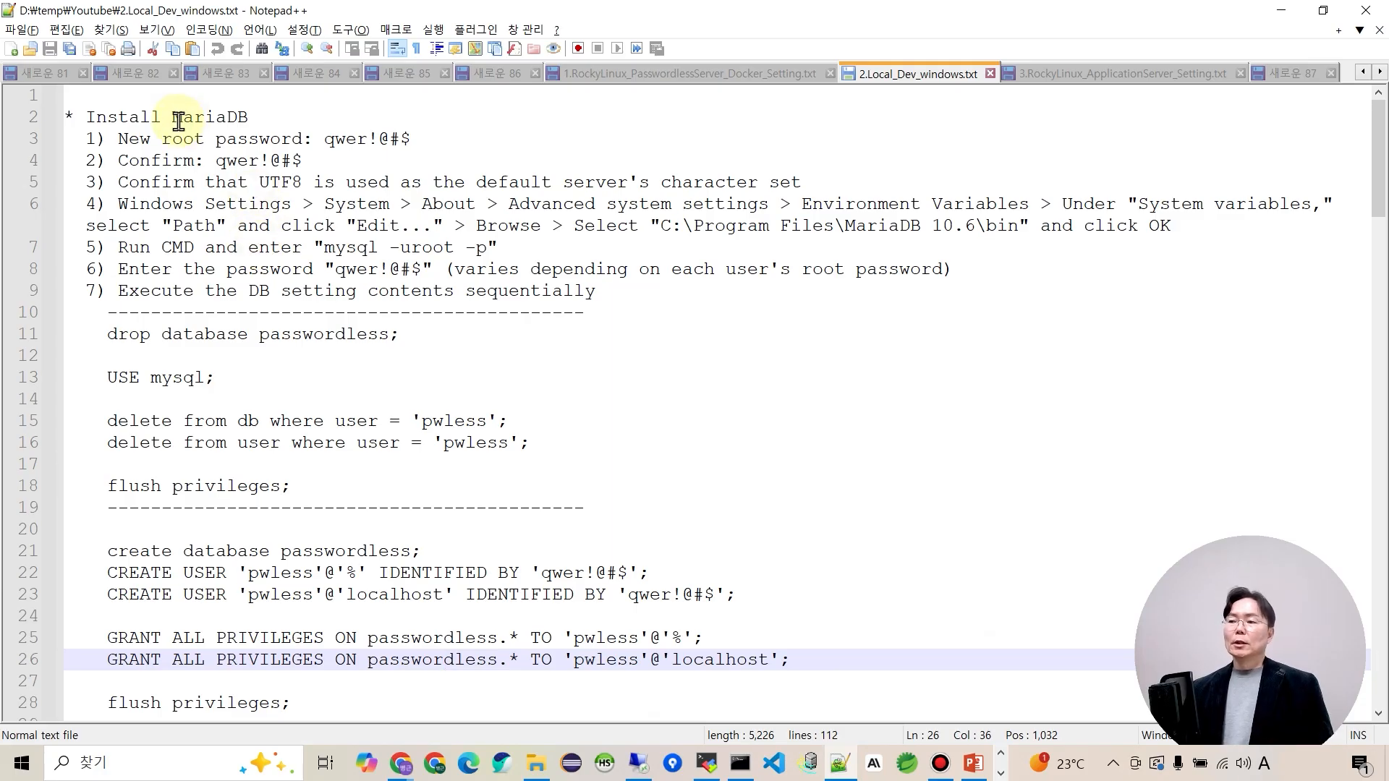
Select the mysql -uroot -p login command on line 7 and open a new Command Prompt.
left_click_drag(174, 117, 268, 117)
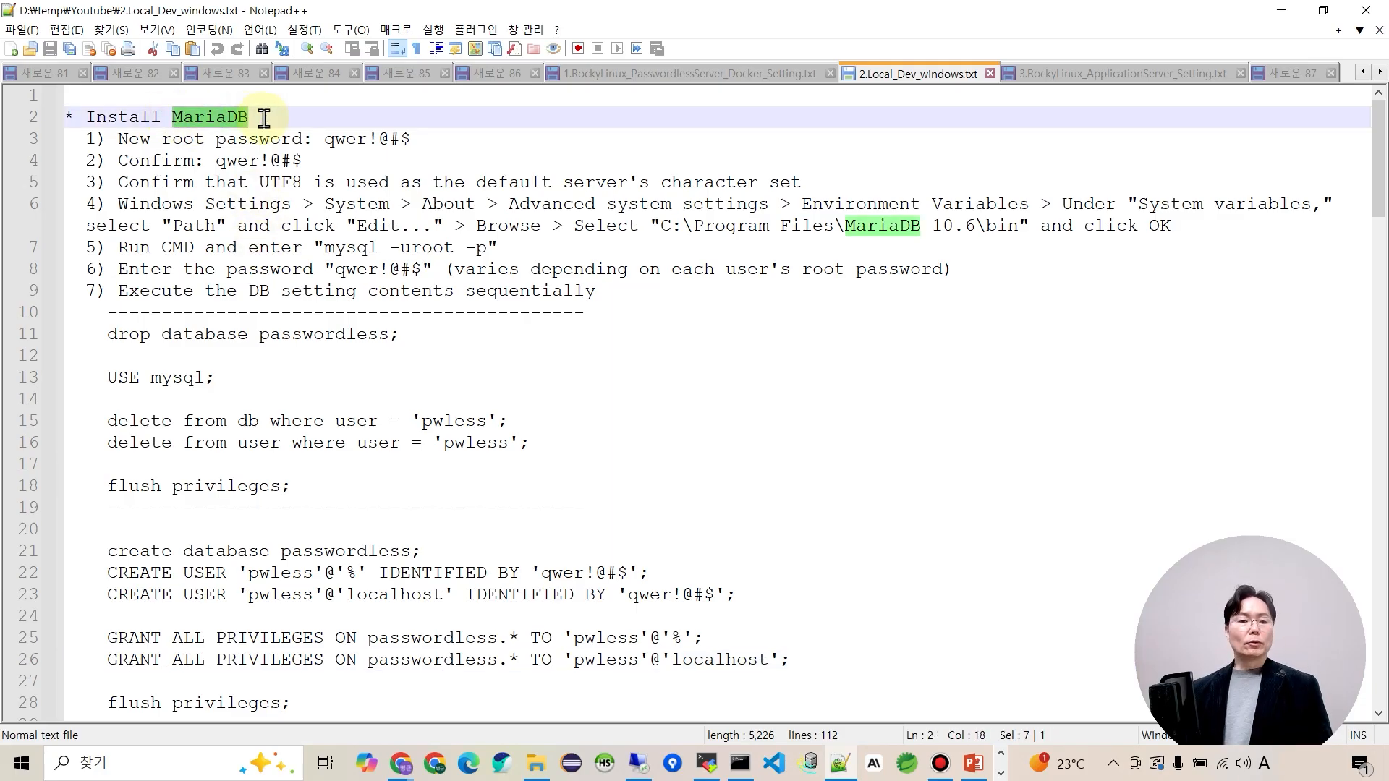
left_click(291, 190)
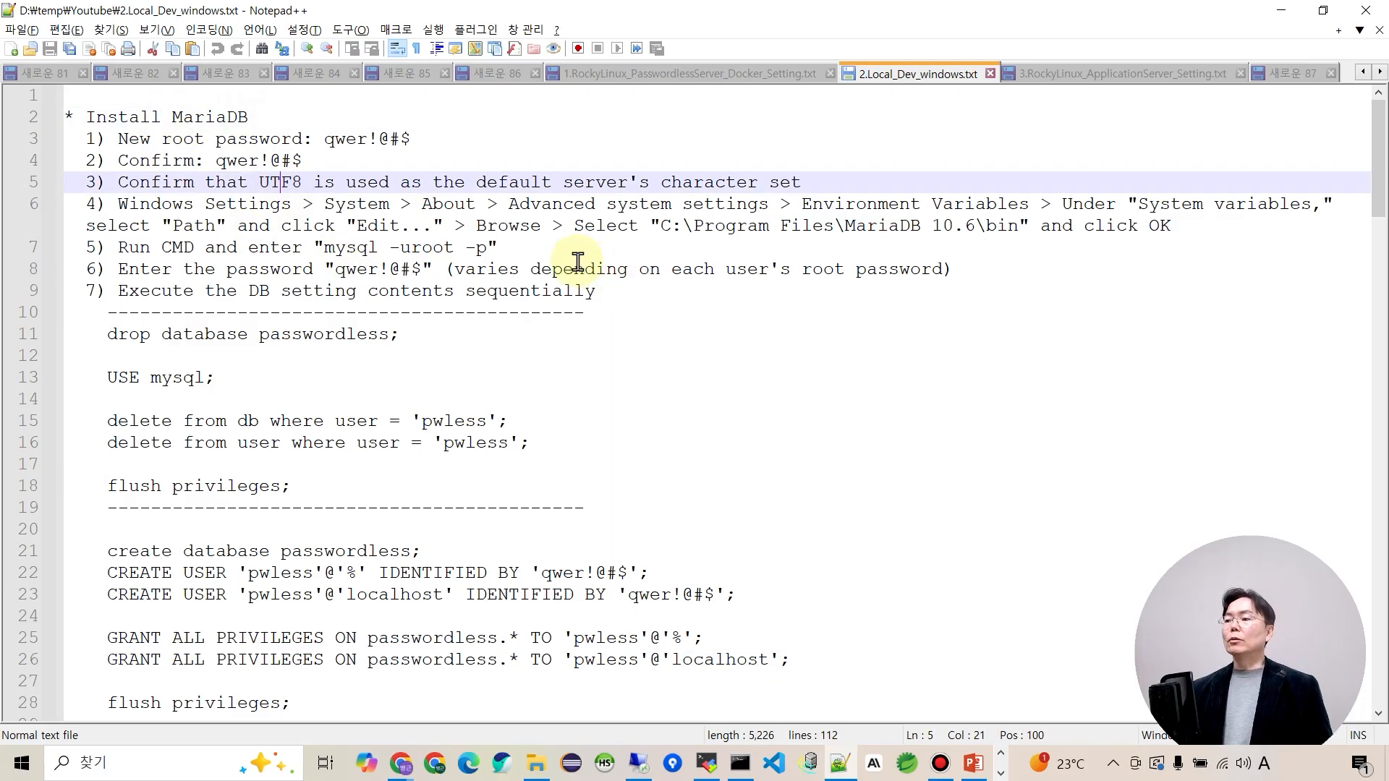
left_click(515, 253)
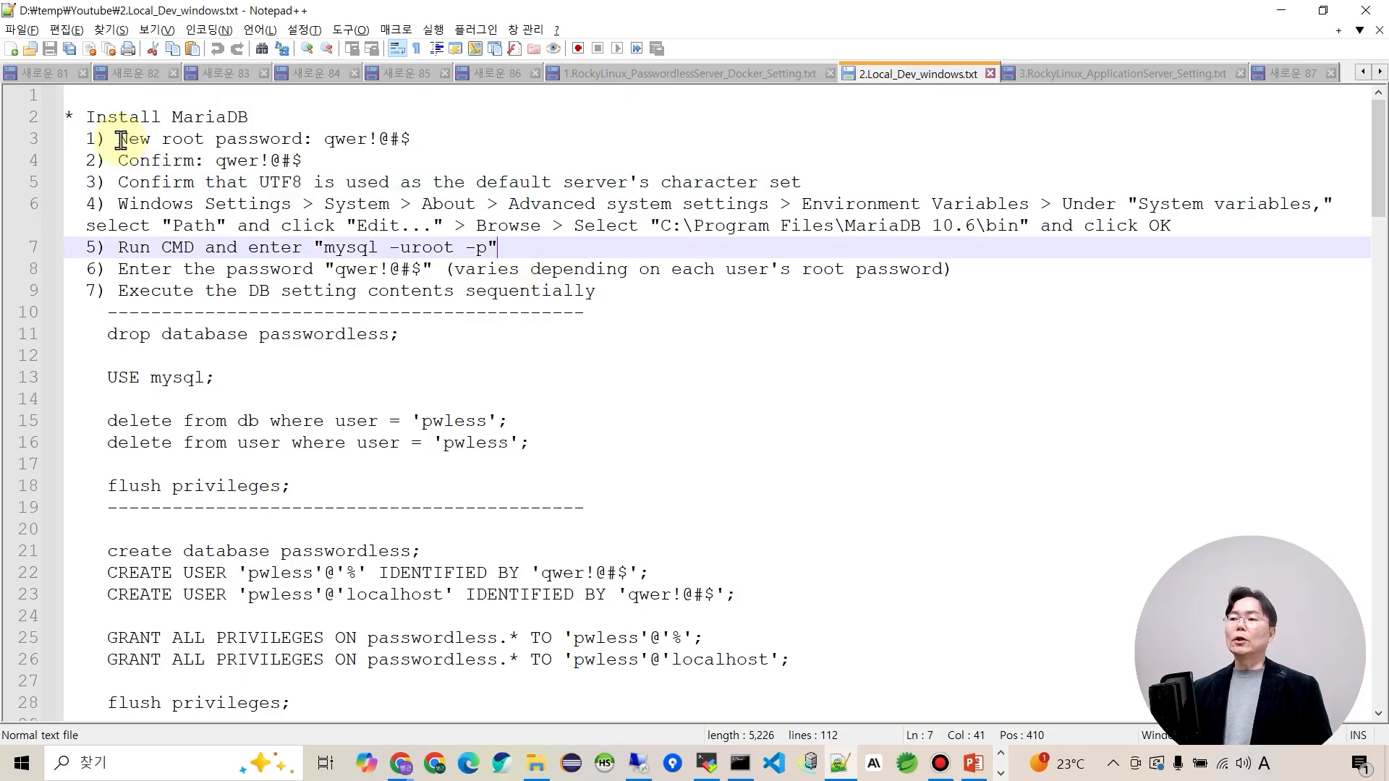
left_click(182, 117)
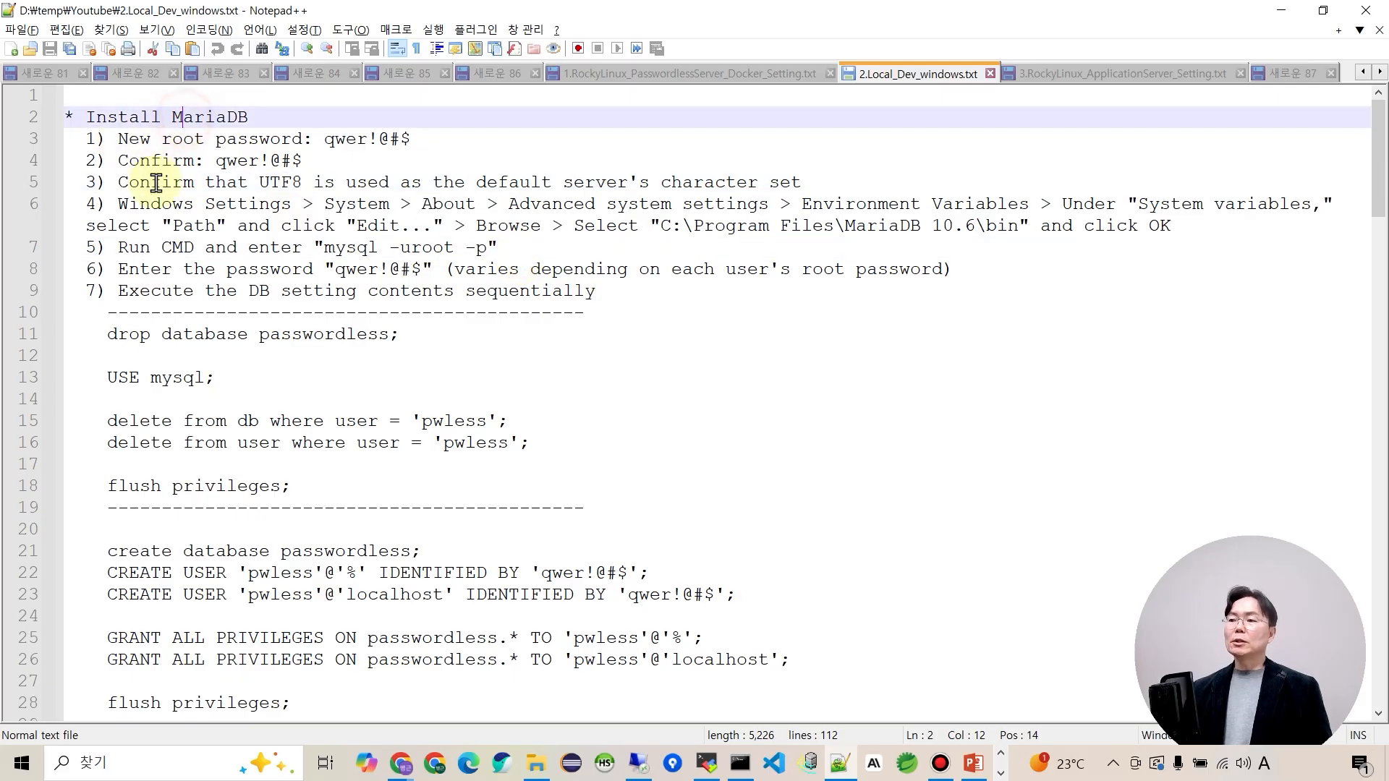
double_click(228, 117)
left_click(584, 309)
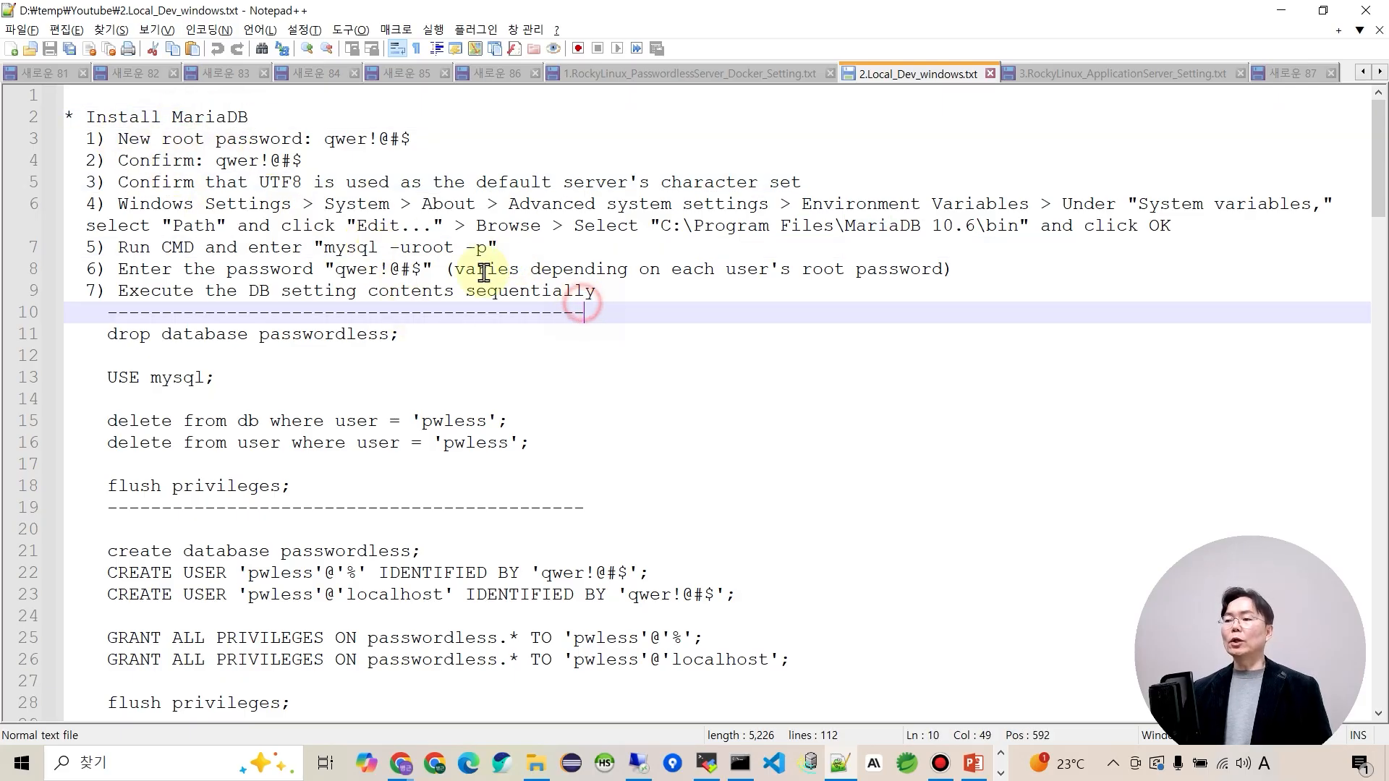
left_click(326, 252)
left_click_drag(326, 251, 489, 250)
key("ctrl+c")
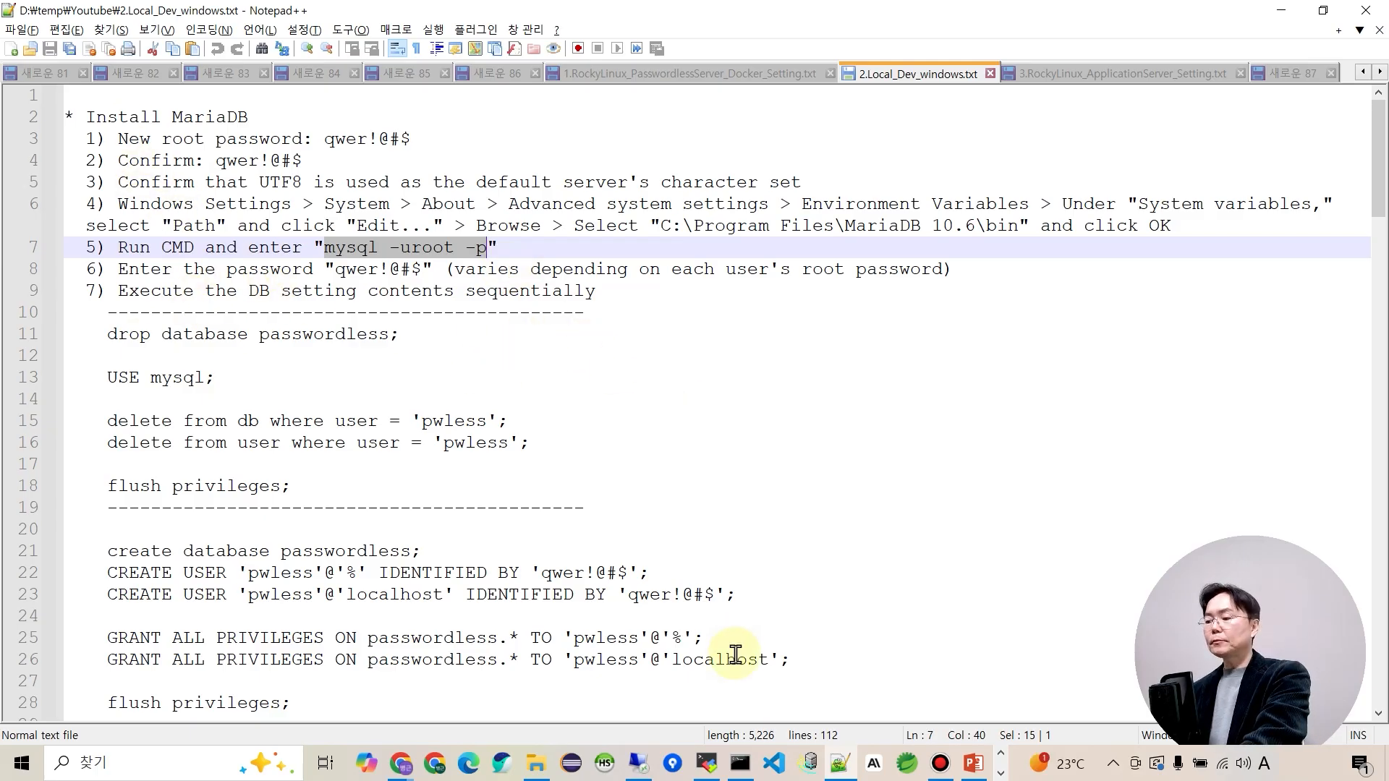
left_click(738, 764)
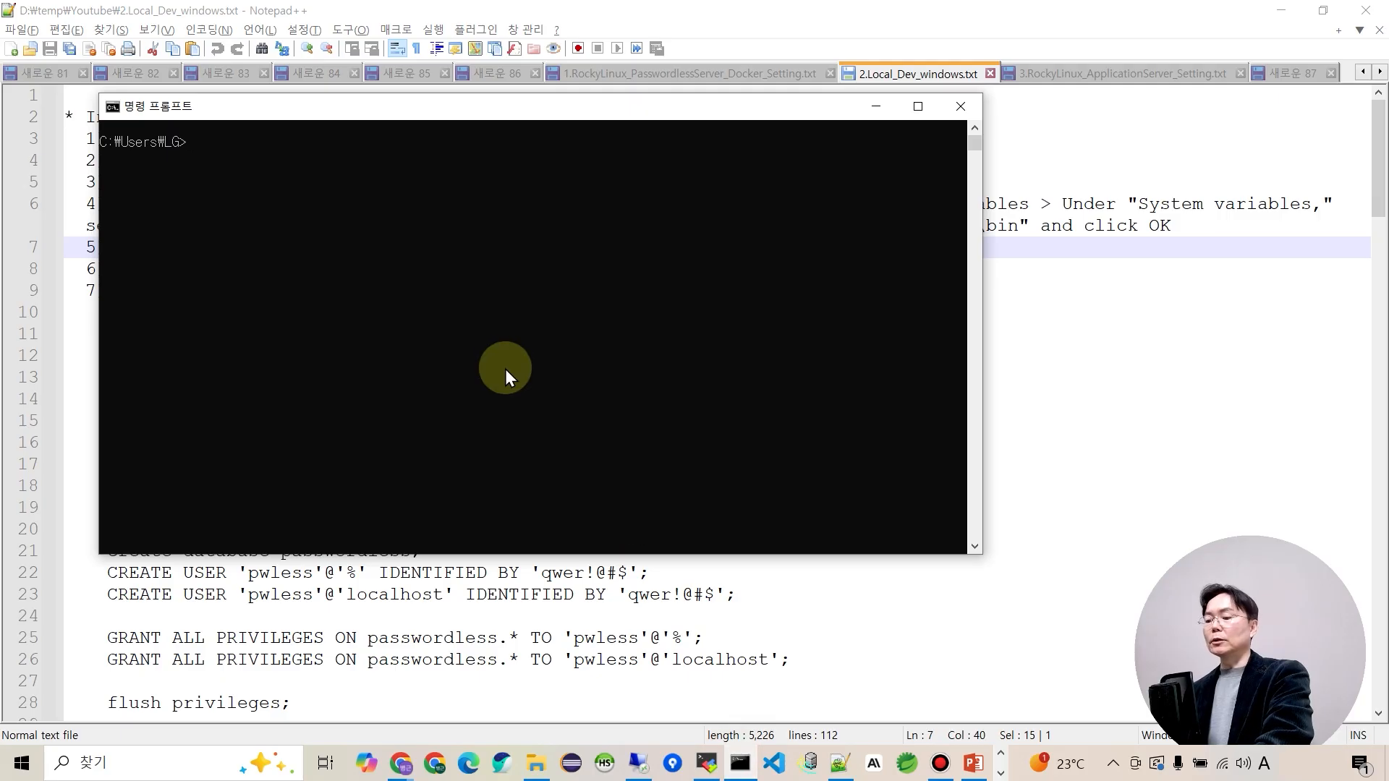
Log into MariaDB as root with mysql -uroot -p and the root password.
key("ctrl+v")
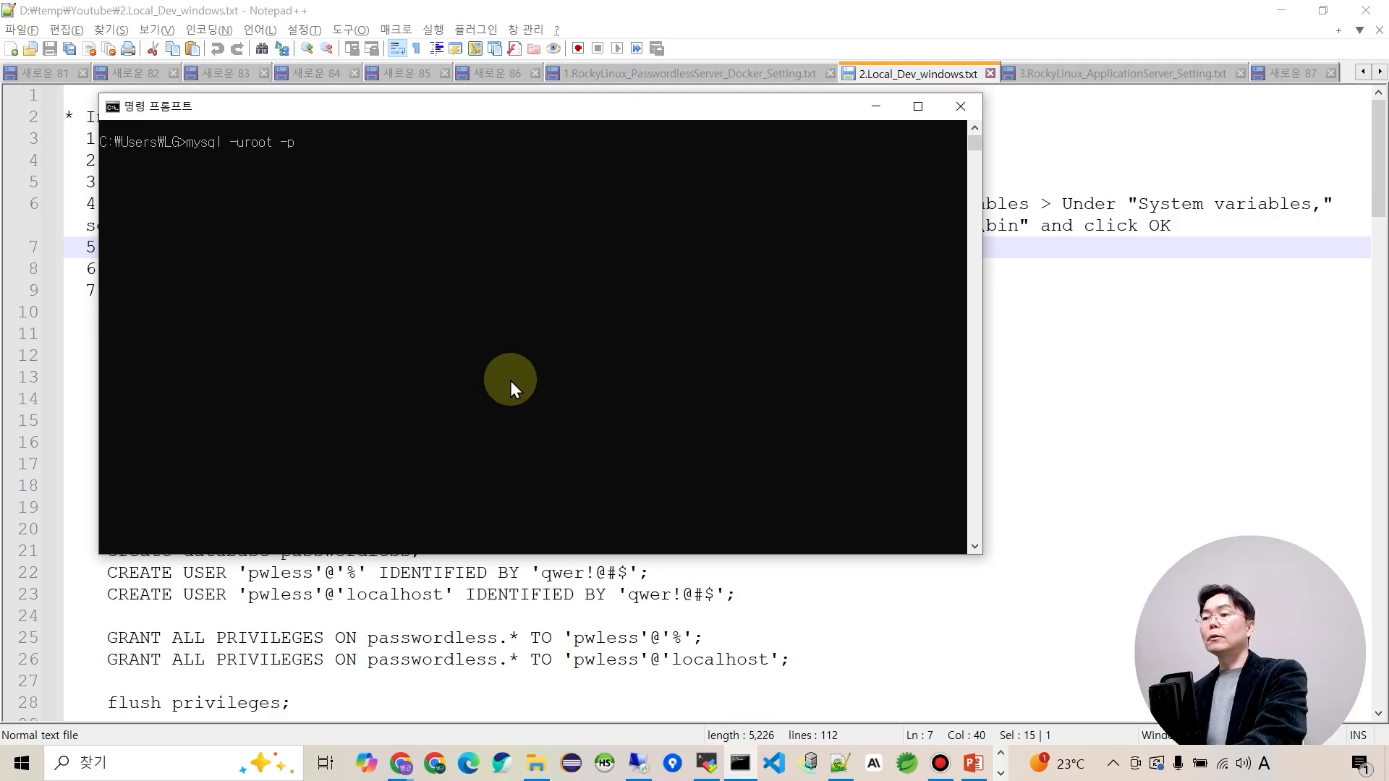
key("Return")
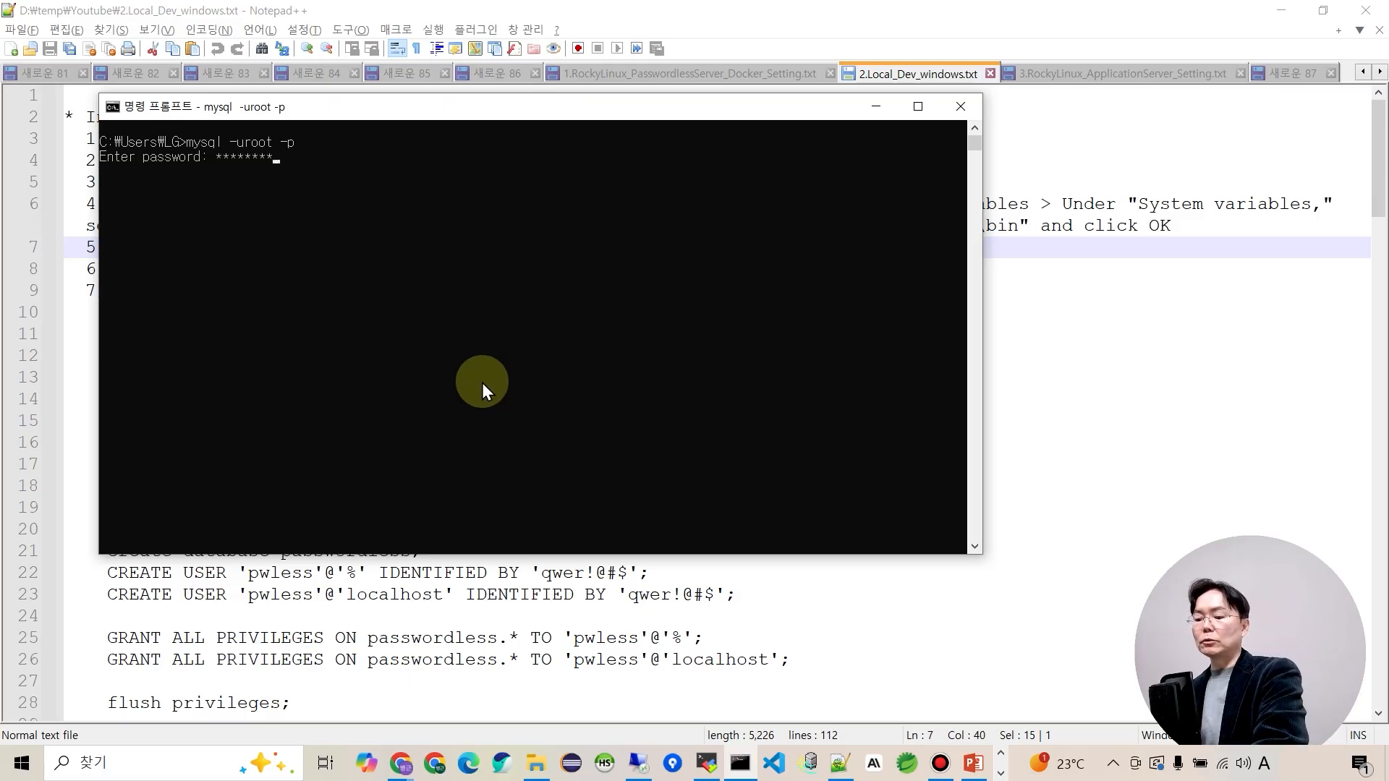
key("Return")
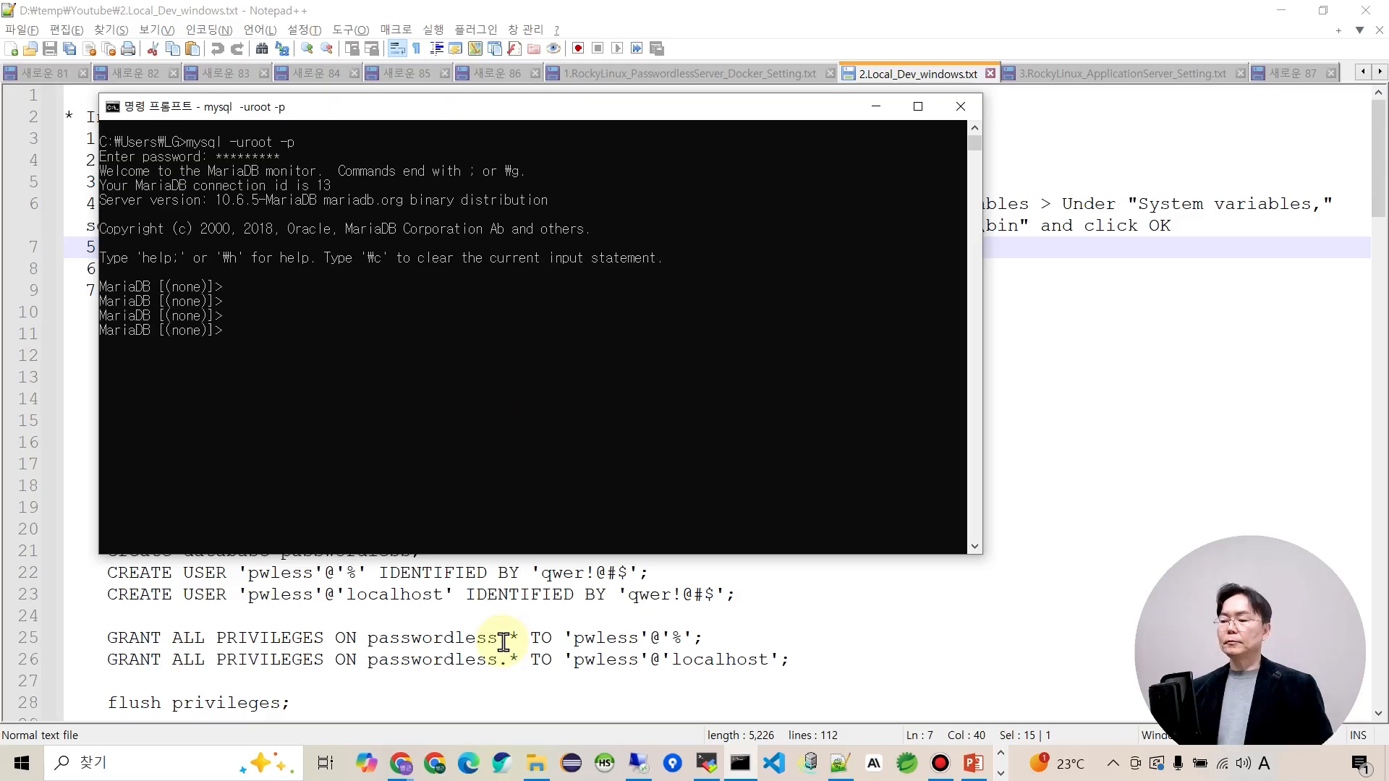
Look over the drop and user cleanup SQL block in the setup notes.
left_click(509, 655)
scroll(348, 551, "down", 3)
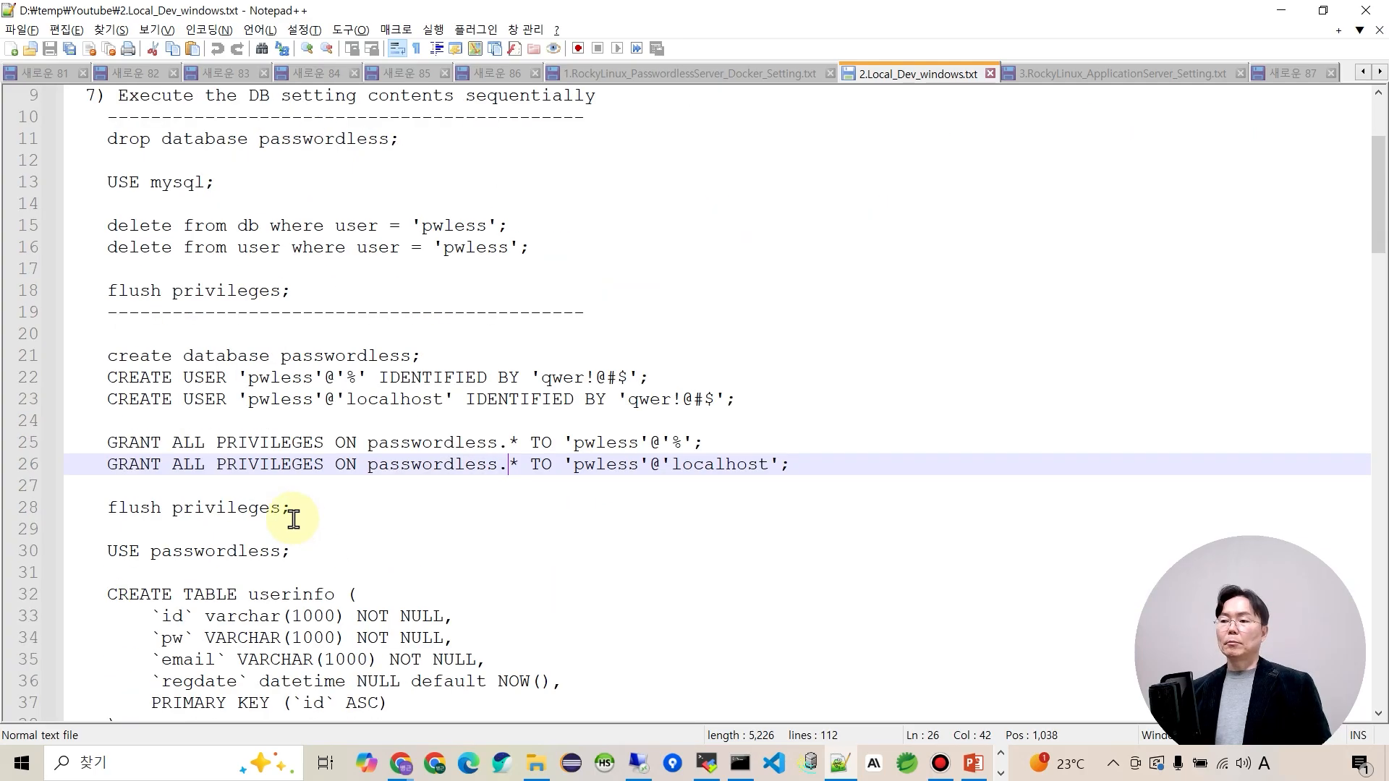
scroll(291, 521, "up", 1)
left_click(210, 248)
left_click_drag(306, 362, 68, 211)
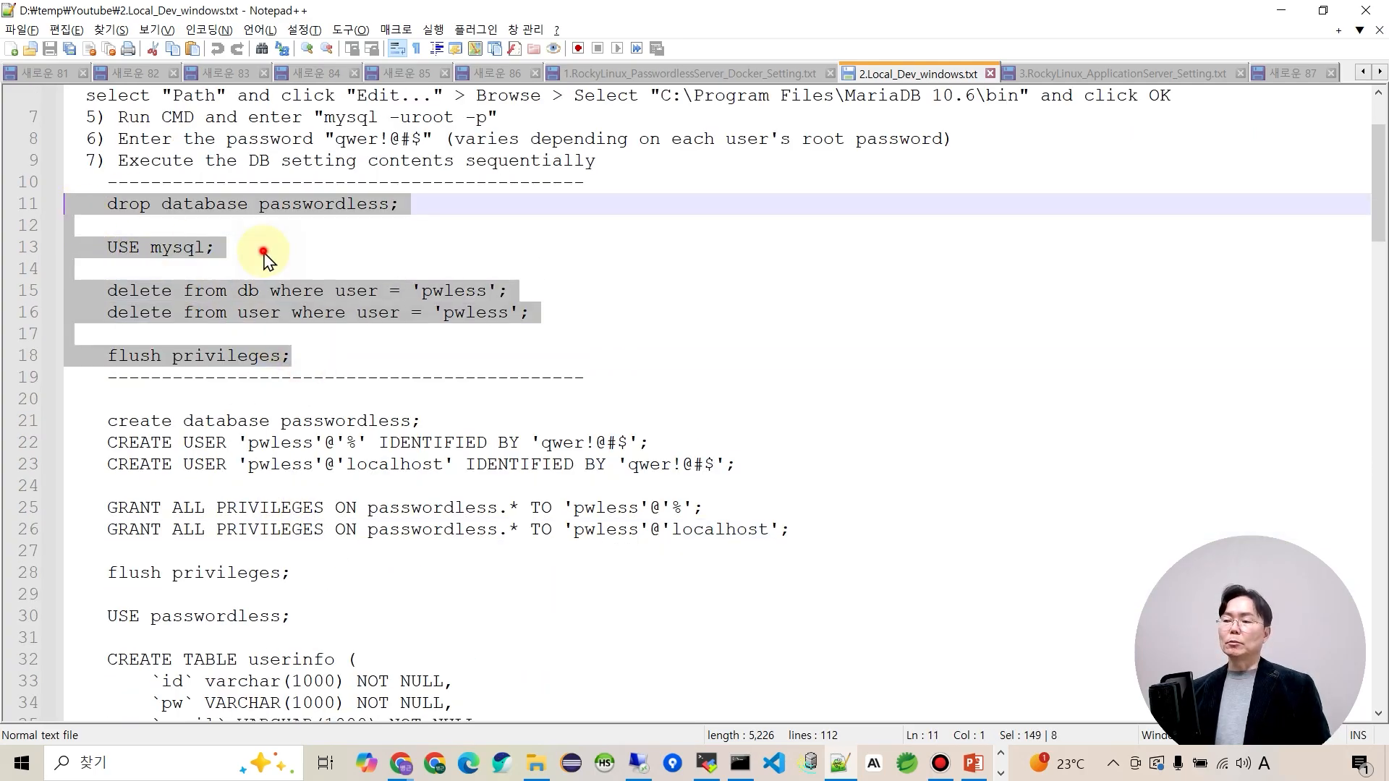
left_click(267, 250)
left_click(153, 208)
mouse_move(68, 205)
left_mouse_down()
mouse_move(193, 300)
mouse_move(299, 358)
mouse_move(115, 282)
mouse_move(46, 214)
left_mouse_up()
left_click(332, 356)
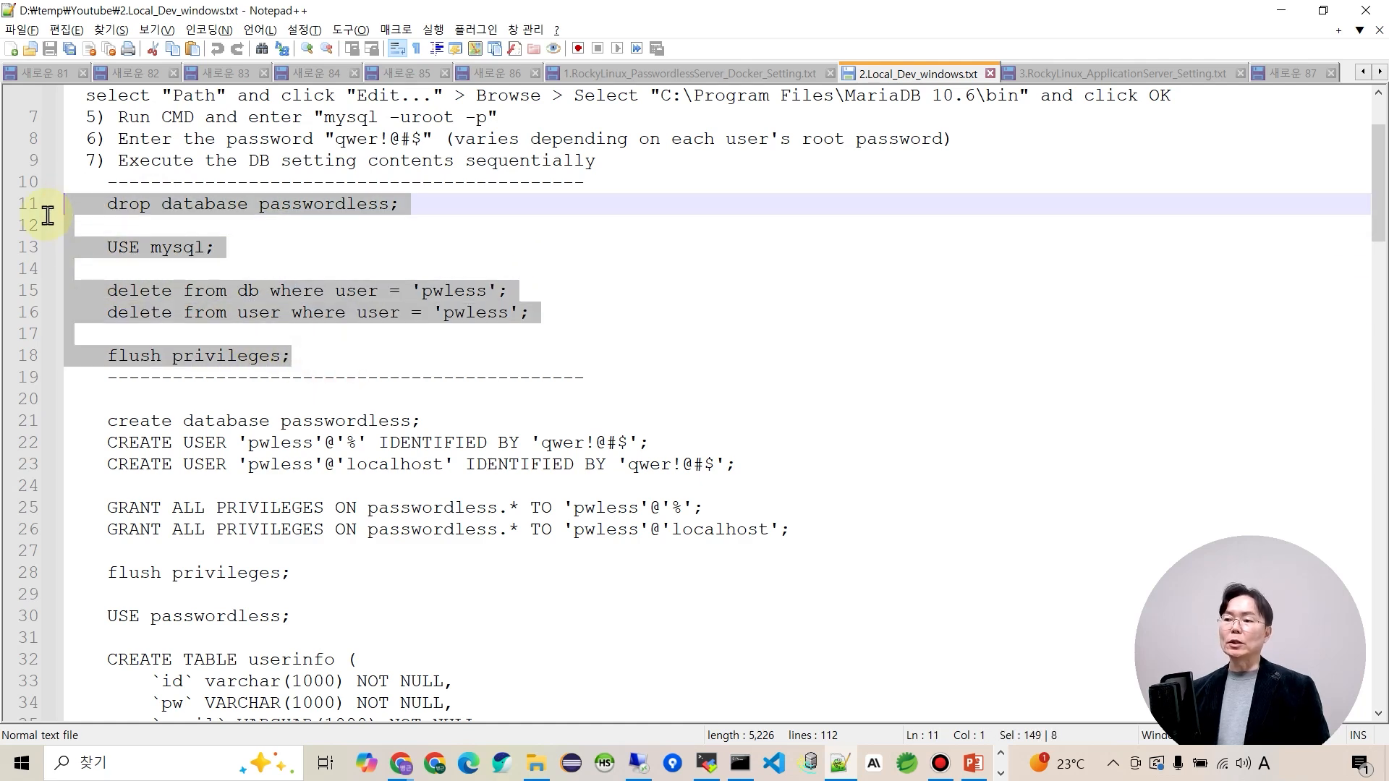
left_click(409, 275)
scroll(401, 334, "down", 1)
scroll(401, 334, "down", 3)
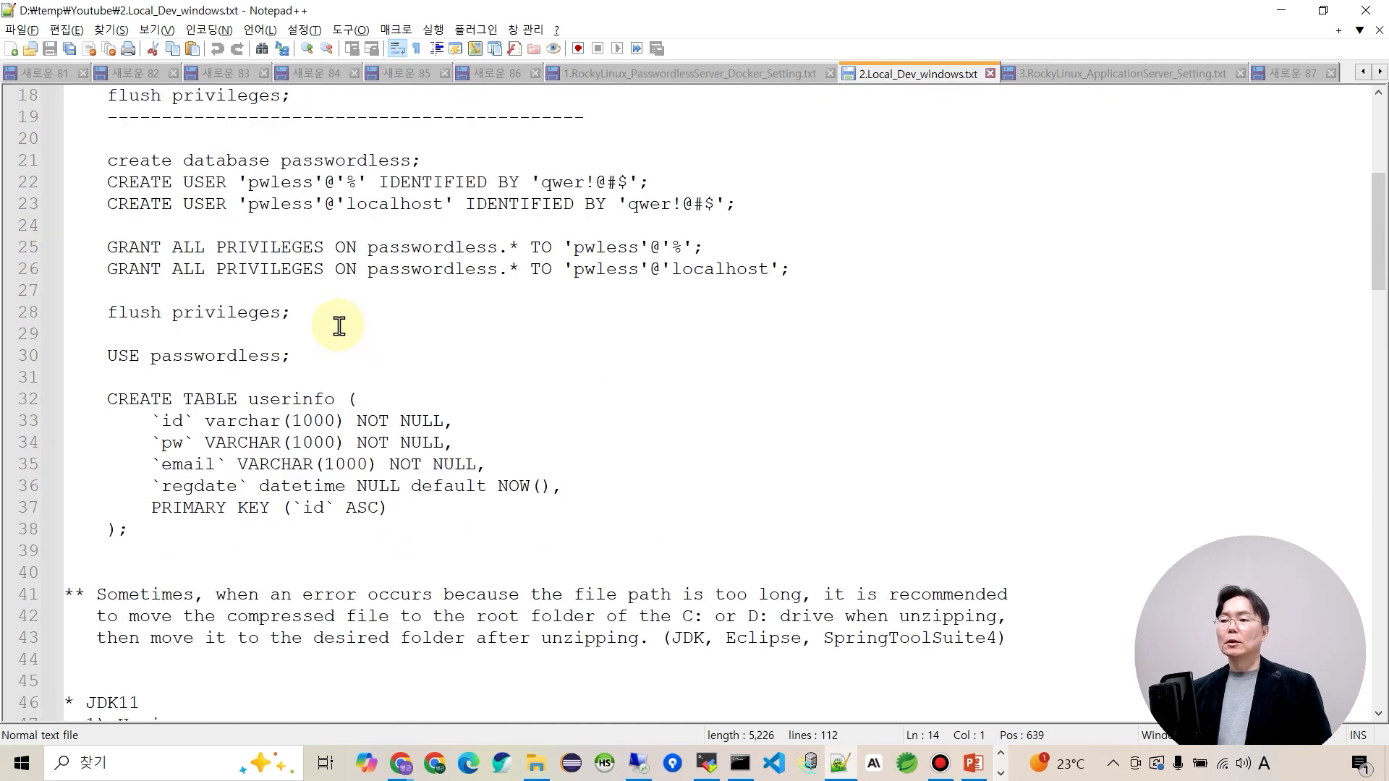
Run the database, user and grant SQL statements in the MariaDB console.
left_click_drag(73, 166, 296, 312)
key("ctrl+c")
key("alt+Tab")
right_click(466, 362)
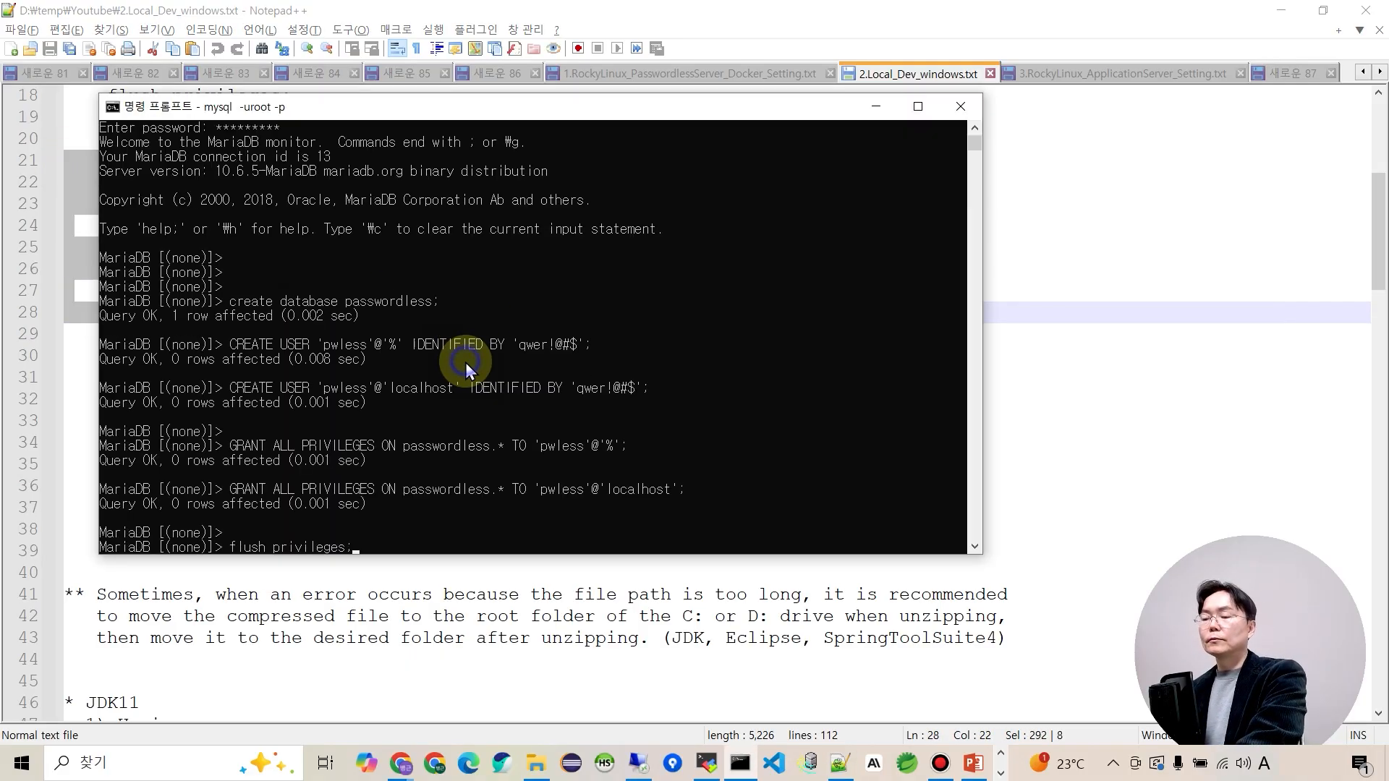
key("Return")
key("Return")
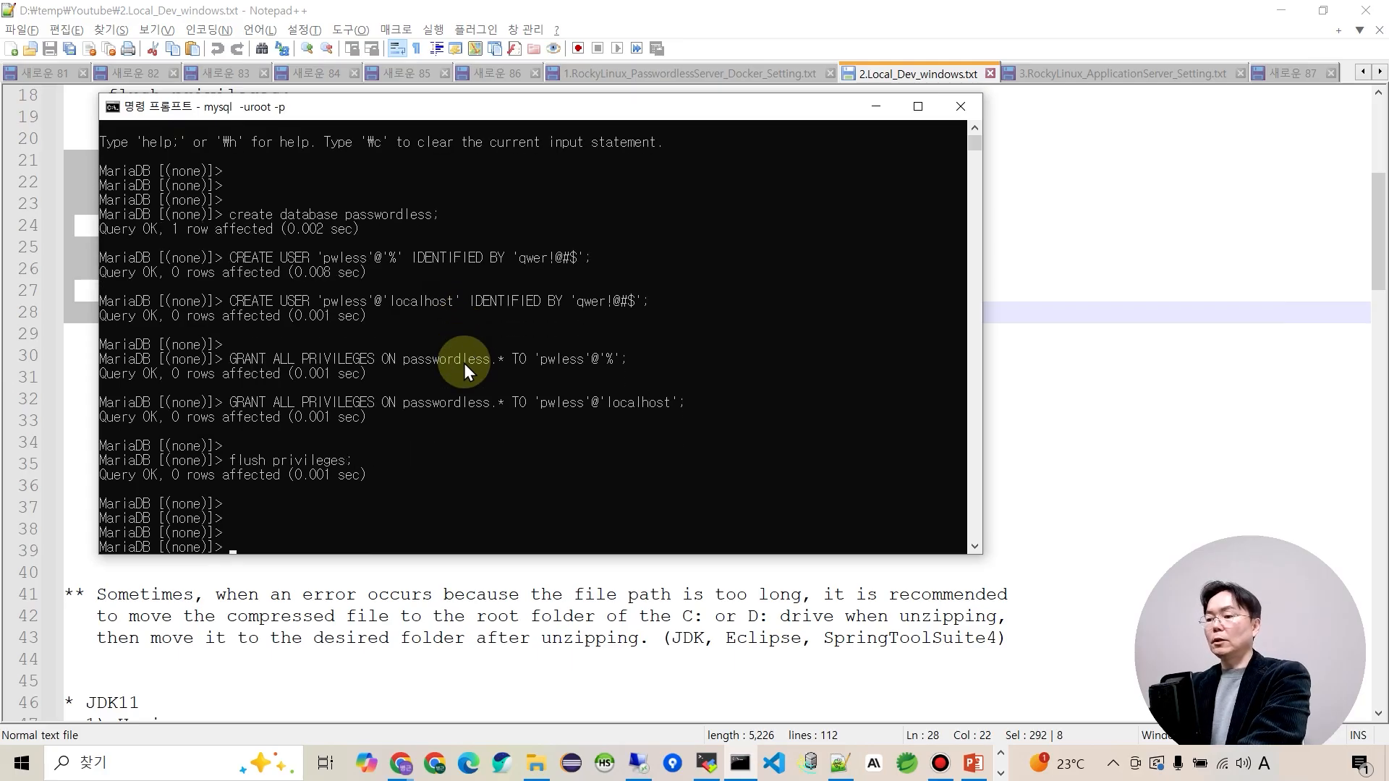
Switch MariaDB to the passwordless database with USE passwordless.
key("alt+Tab")
left_click_drag(114, 357, 298, 360)
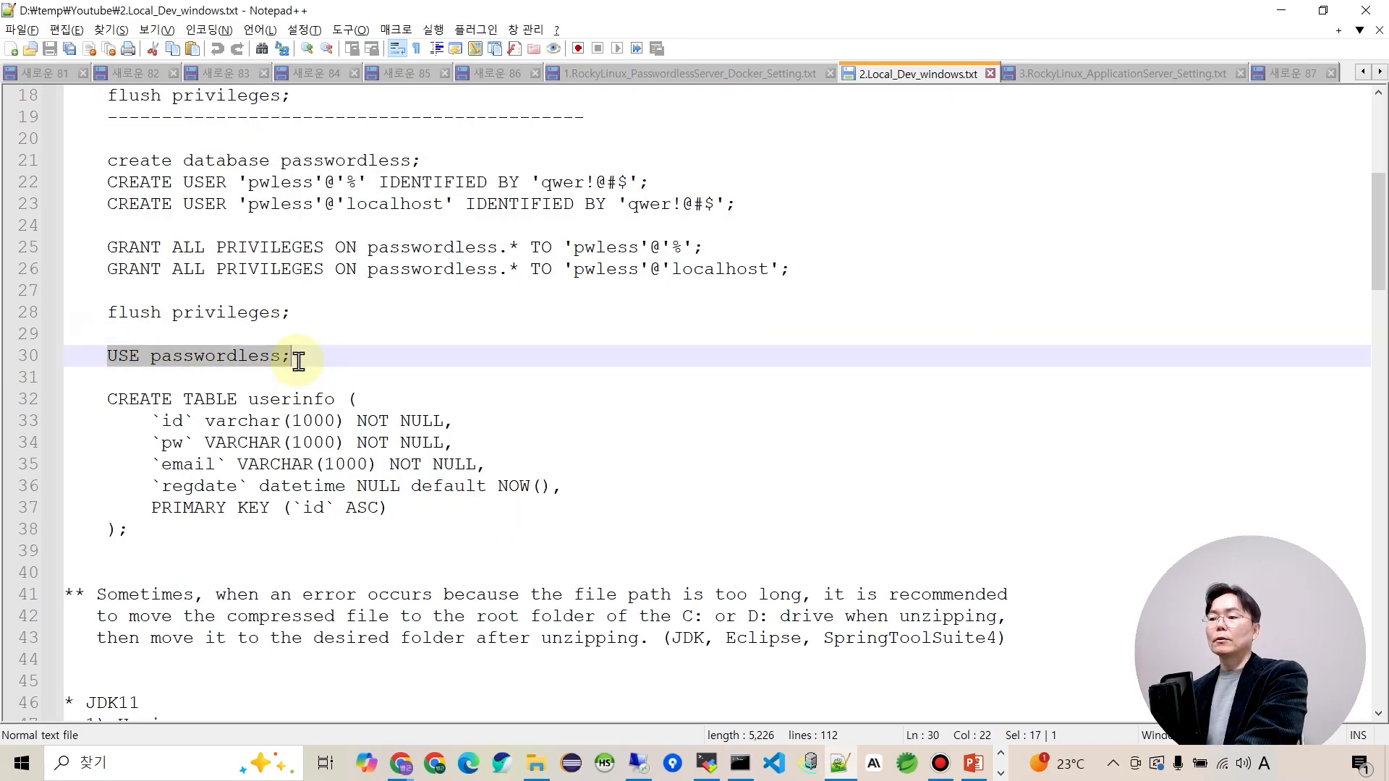
key("alt+Tab")
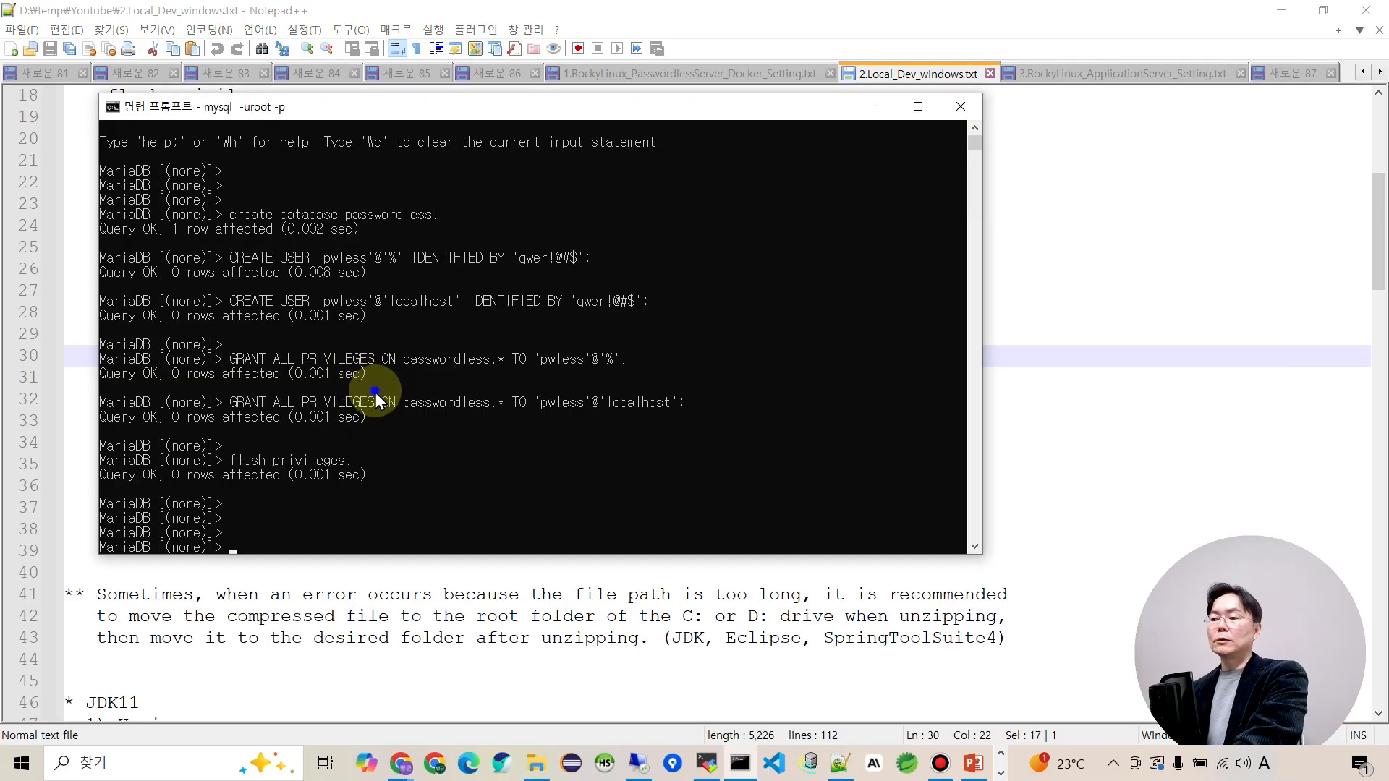
right_click(374, 392)
key("Return")
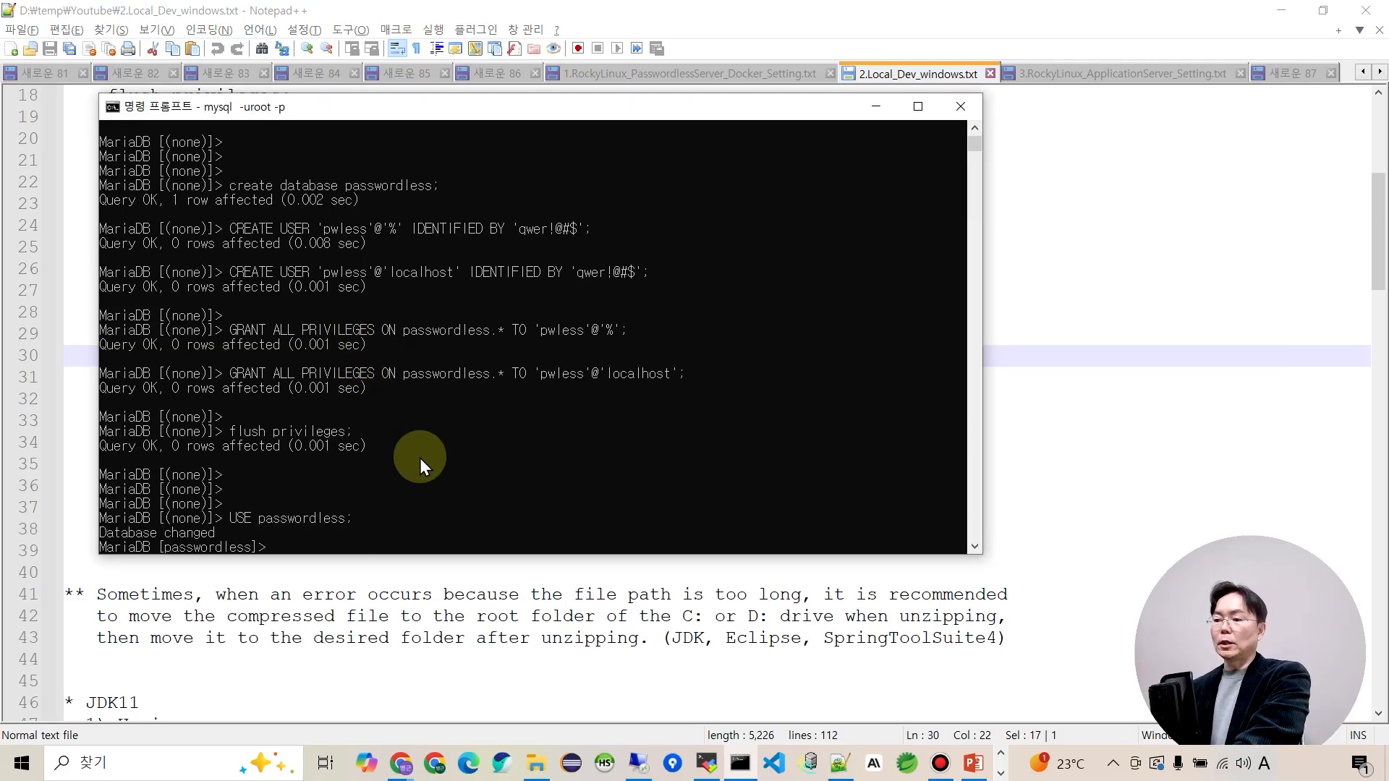
Create the userinfo table by running the CREATE TABLE statement from the notes.
key("alt+Tab")
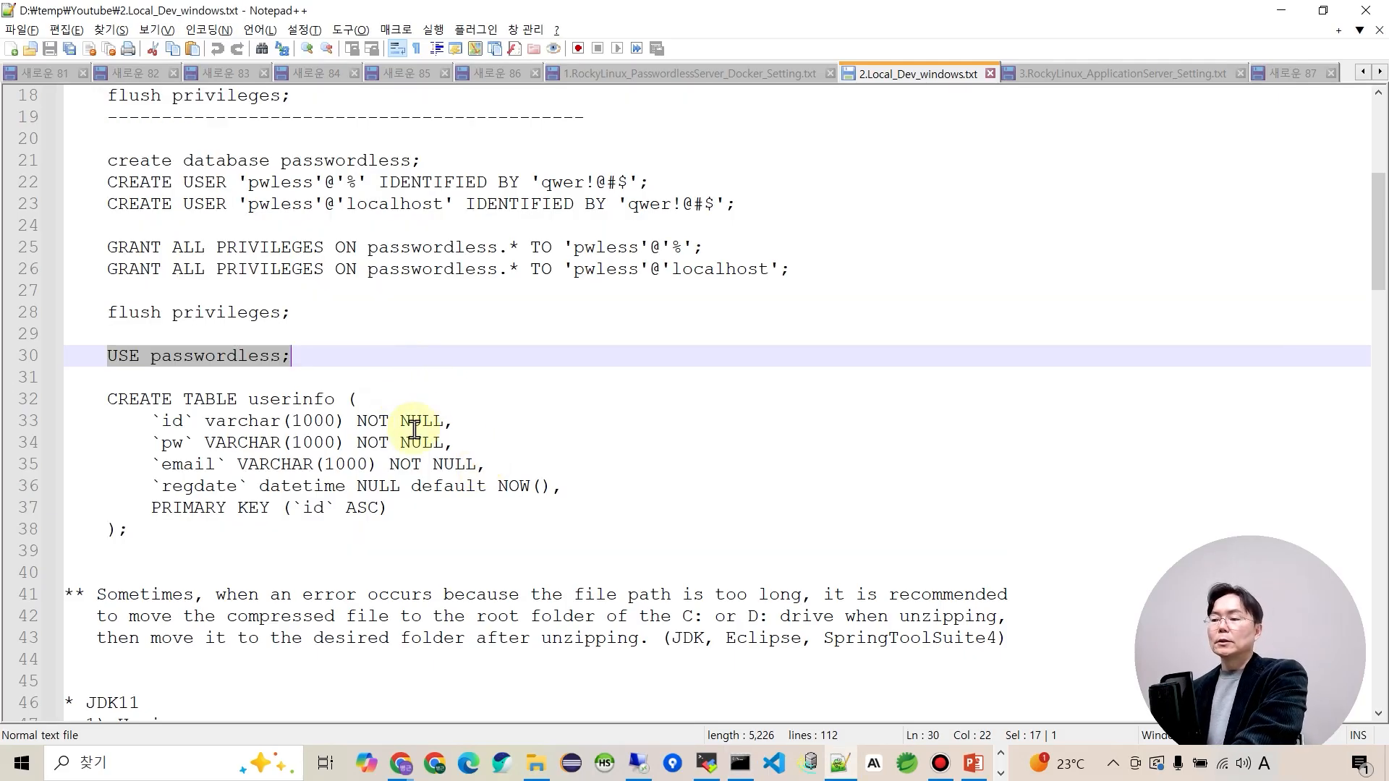
left_click_drag(107, 399, 185, 536)
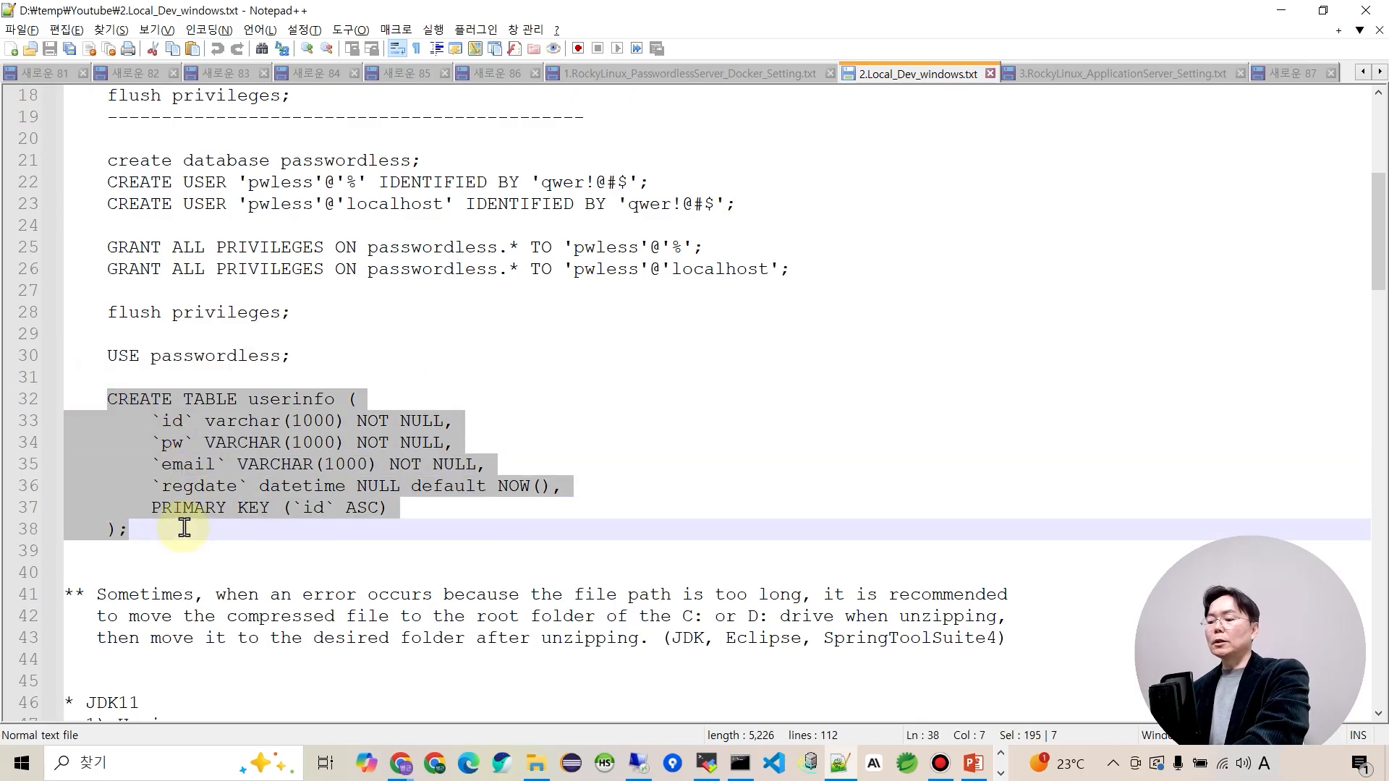
key("ctrl+c")
key("alt+Tab")
right_click(353, 454)
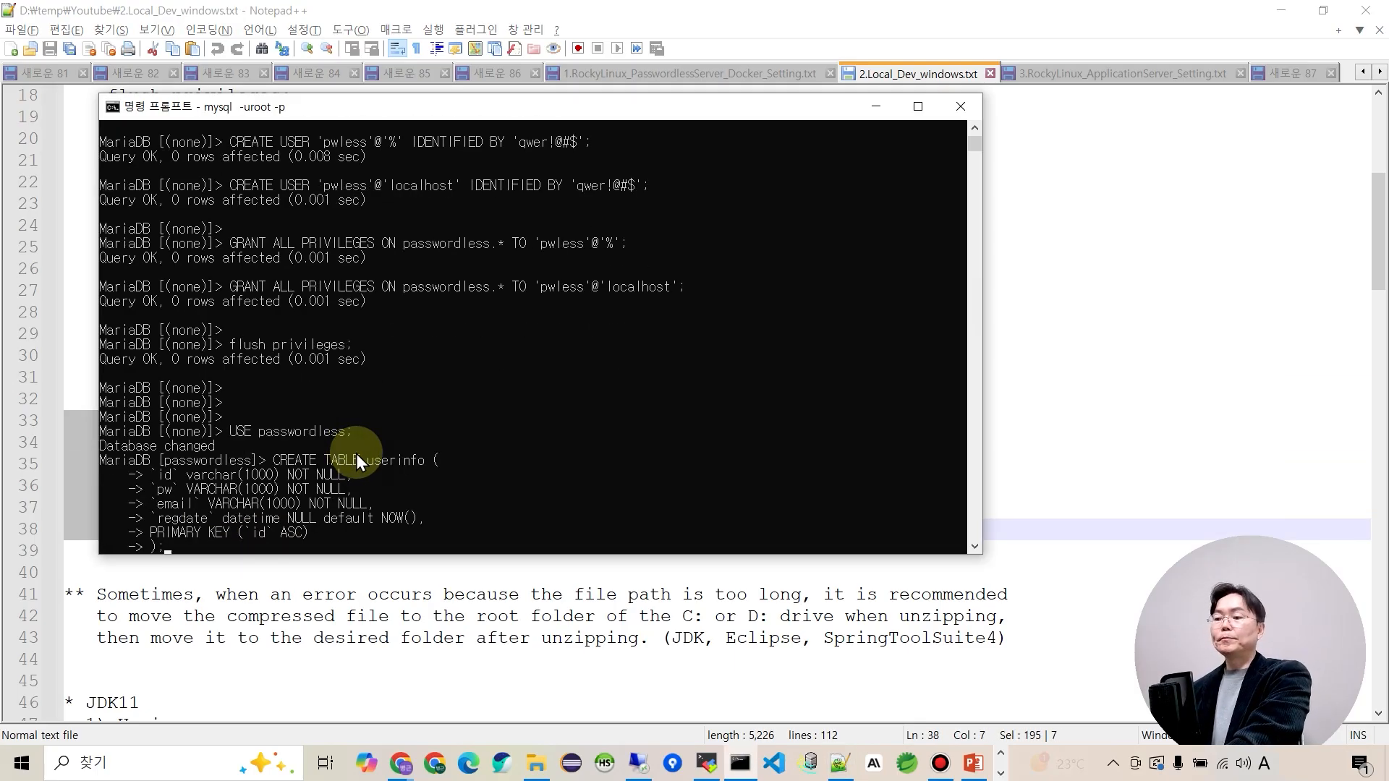
key("Return")
key("Return")
key("Return")
key("Return")
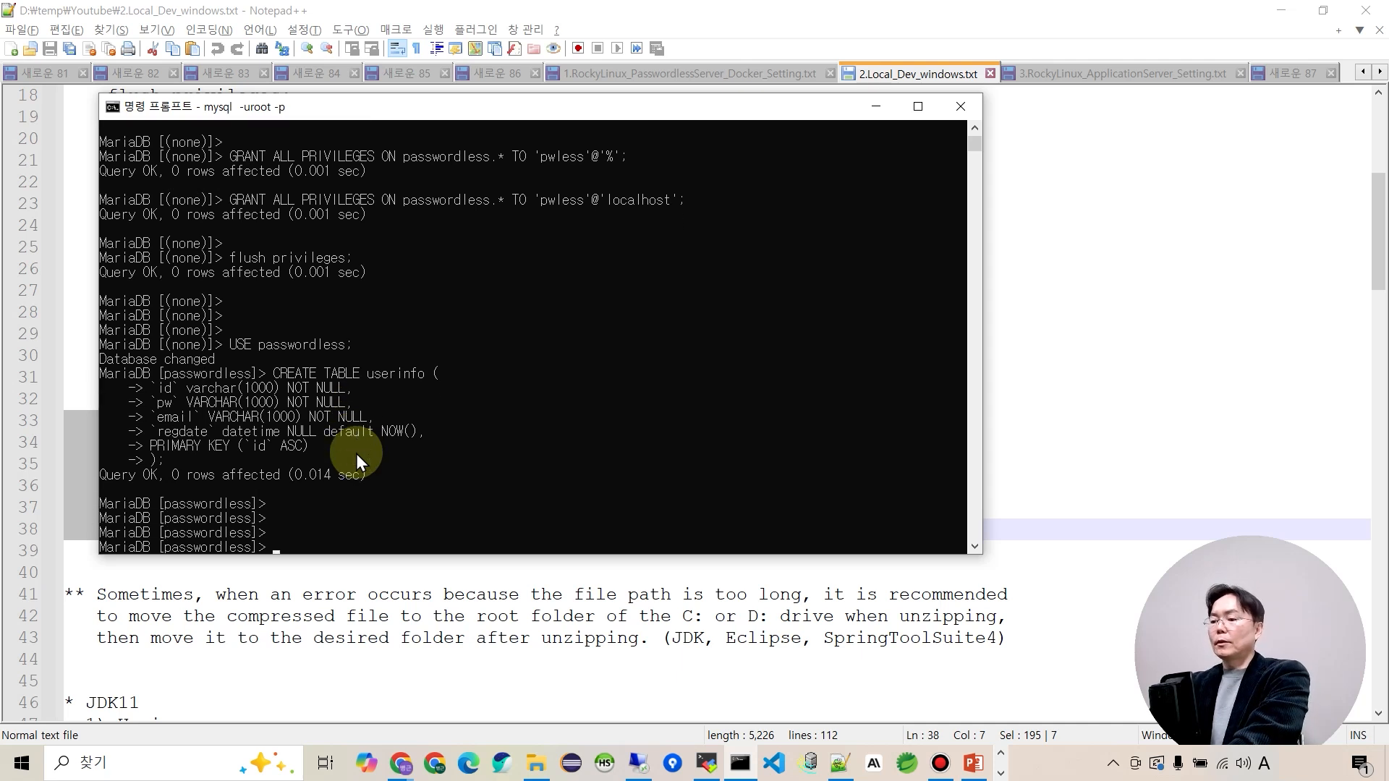
key("alt+Tab")
left_click(258, 533)
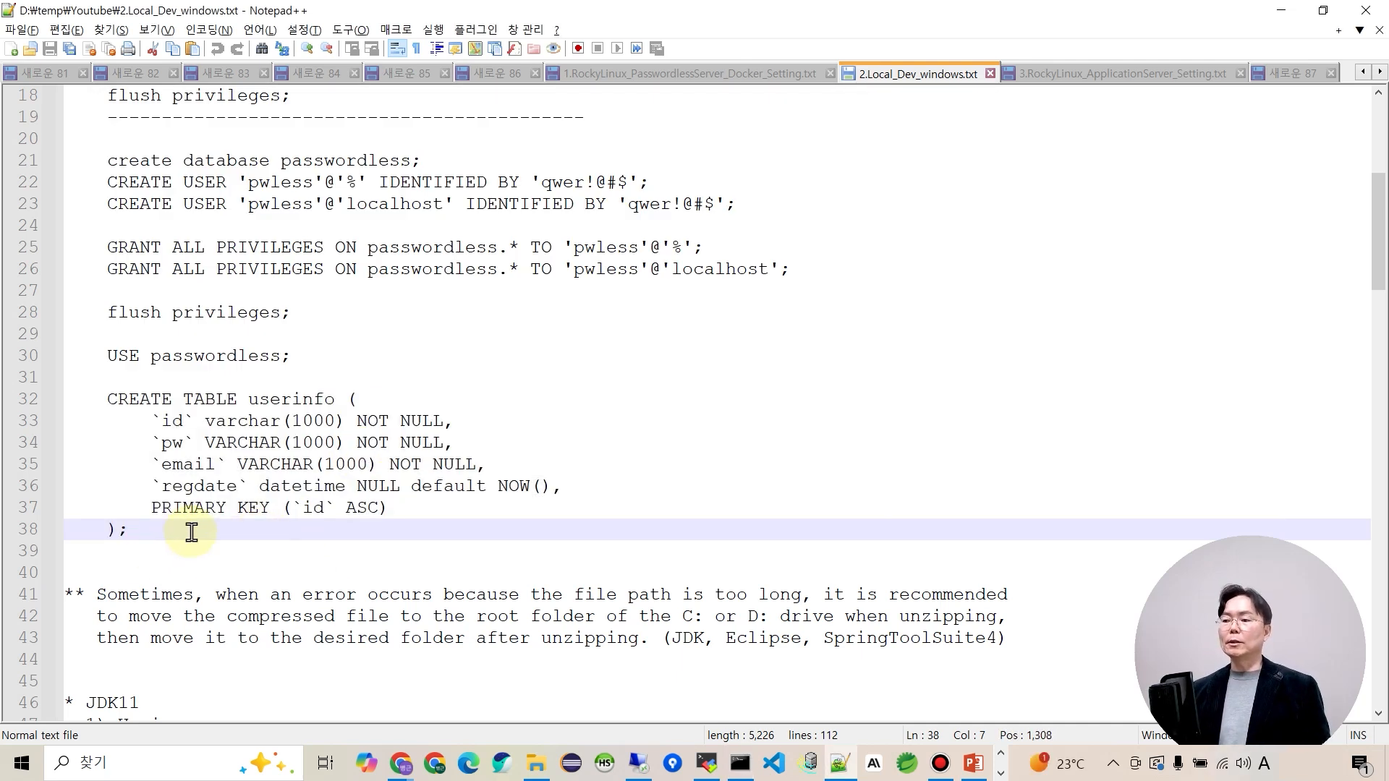
Scroll to the JDK11 section and mark the java -version command and JAVA_HOME steps.
scroll(192, 530, "down", 2)
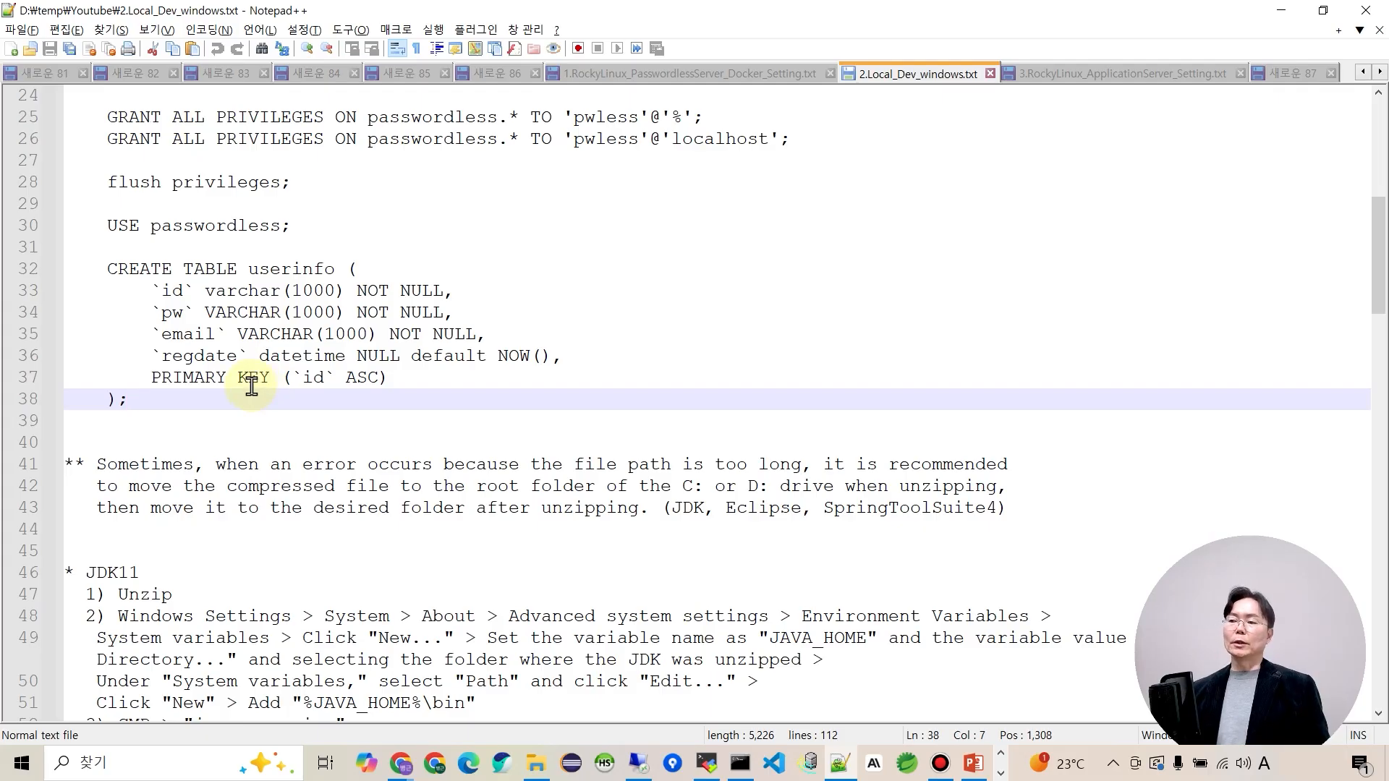
scroll(251, 385, "down", 4)
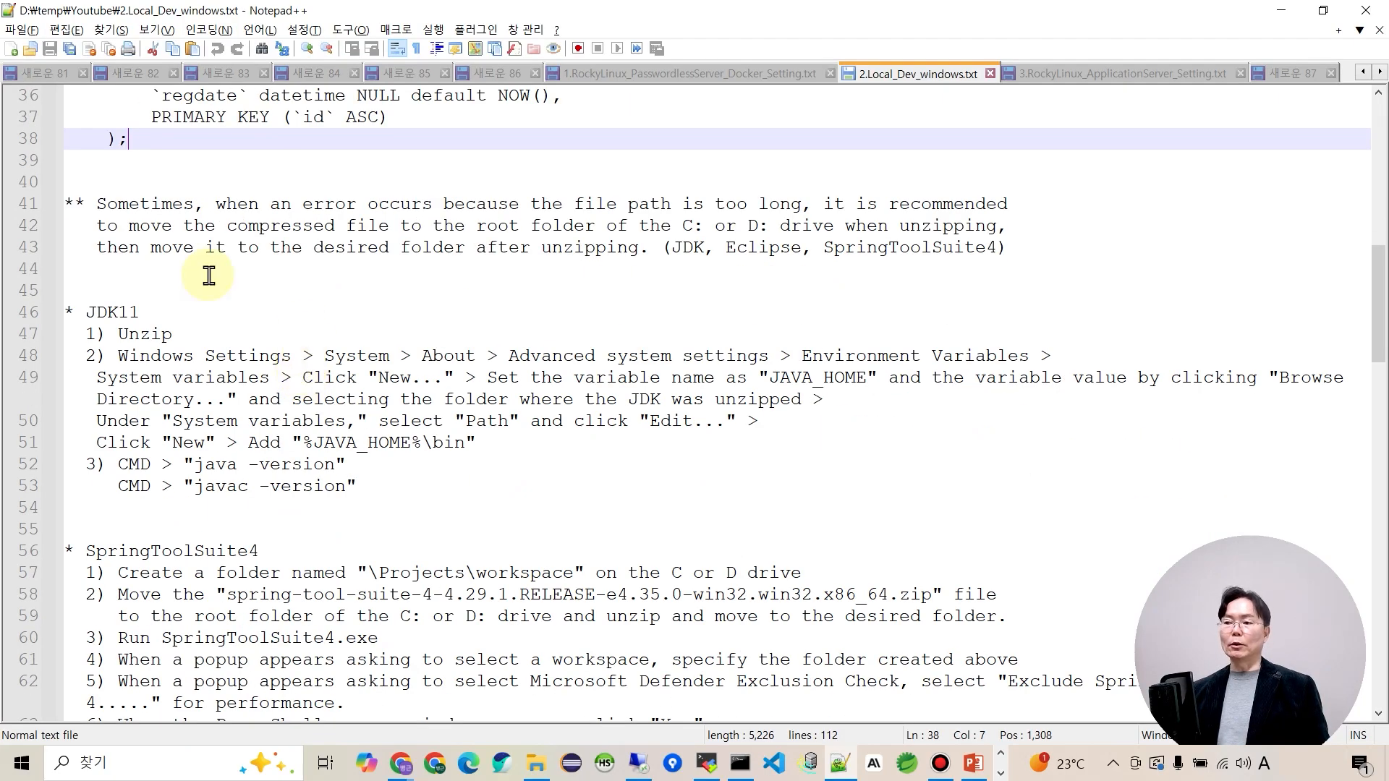
scroll(190, 379, "down", 2)
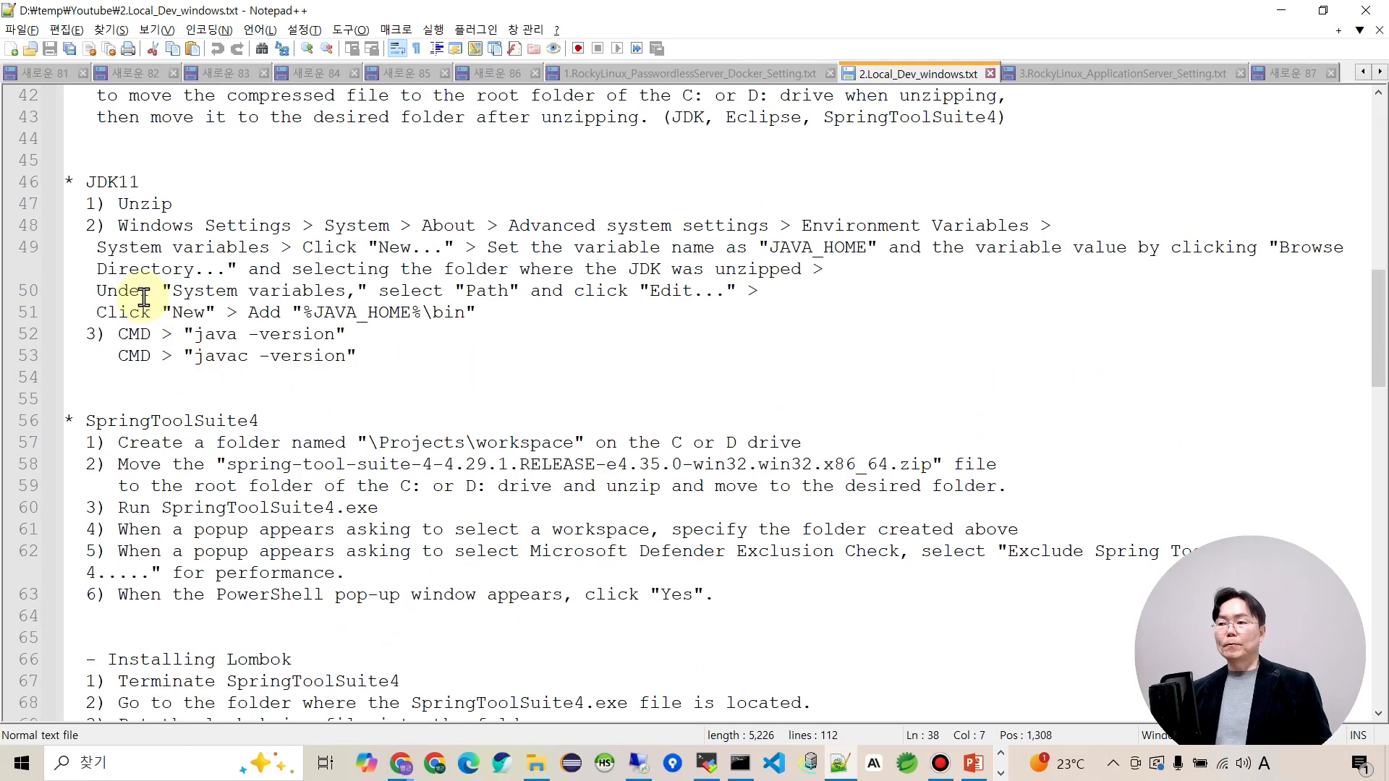
left_click_drag(85, 181, 480, 310)
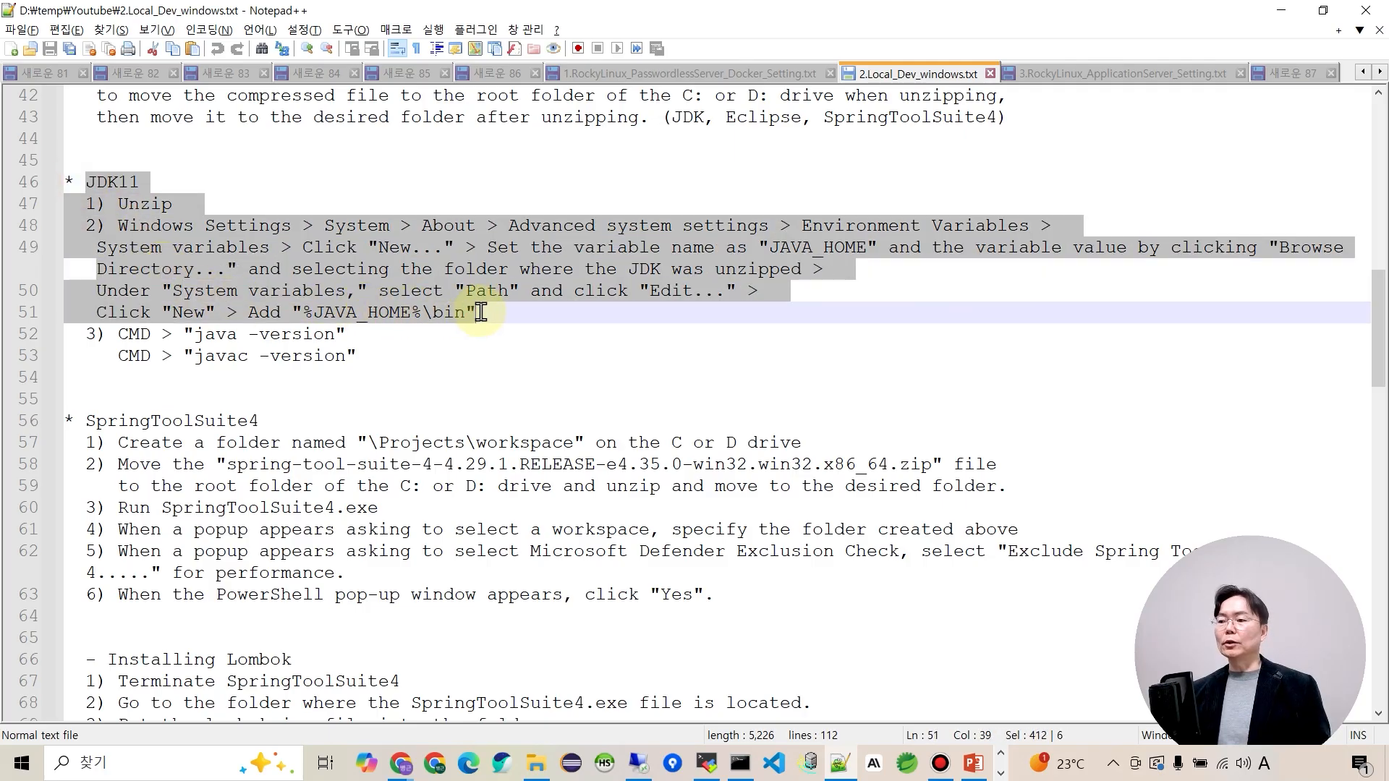
left_click(457, 342)
left_click_drag(192, 334, 336, 339)
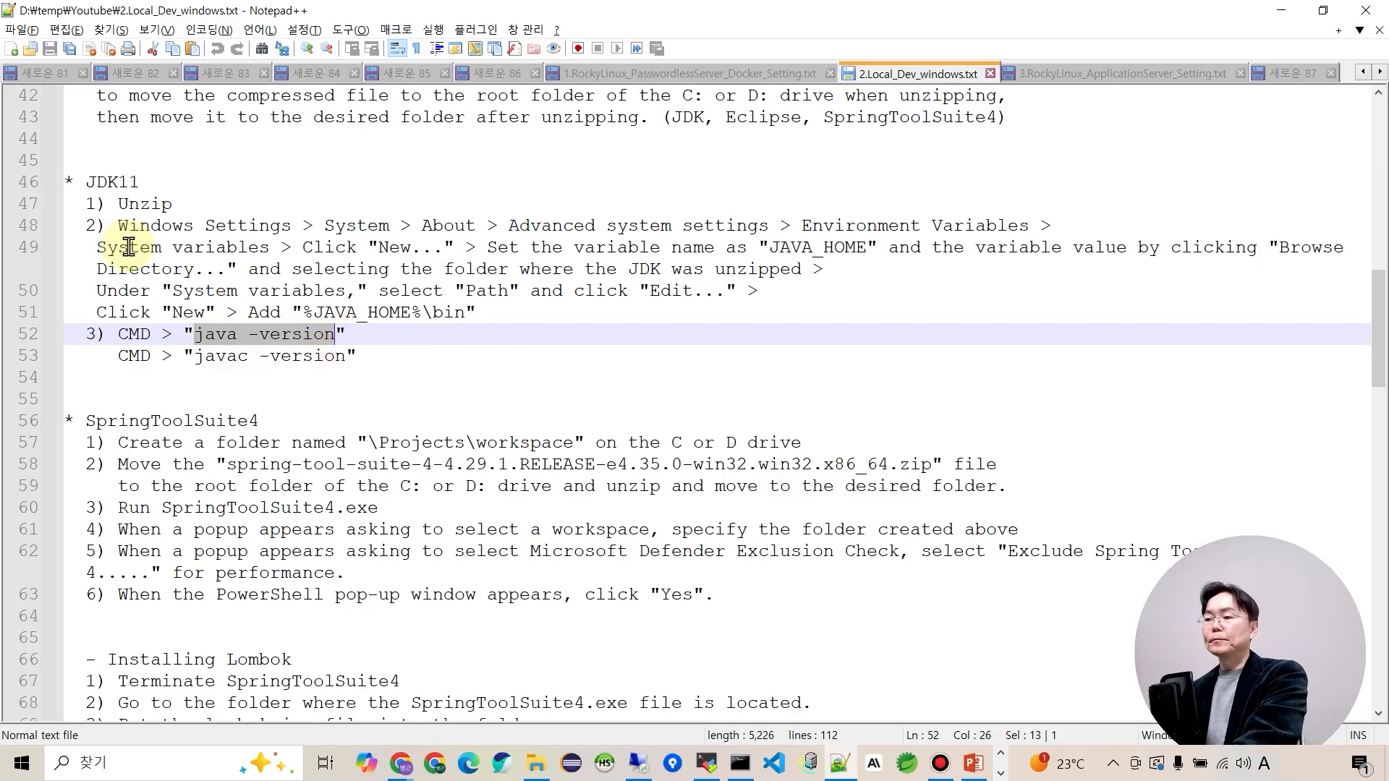
left_click_drag(117, 227, 460, 323)
left_click(443, 340)
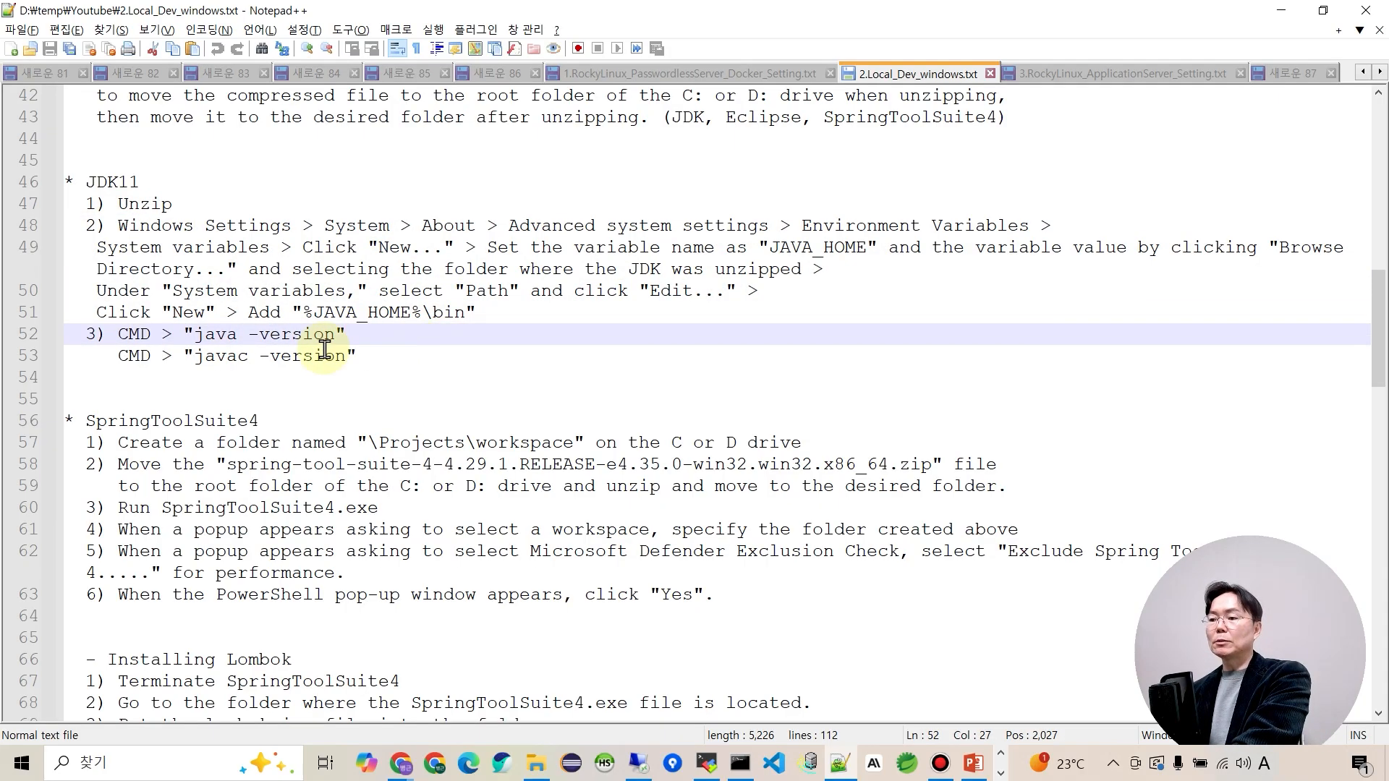
Run the Java version check in Command Prompt.
key("alt+Tab")
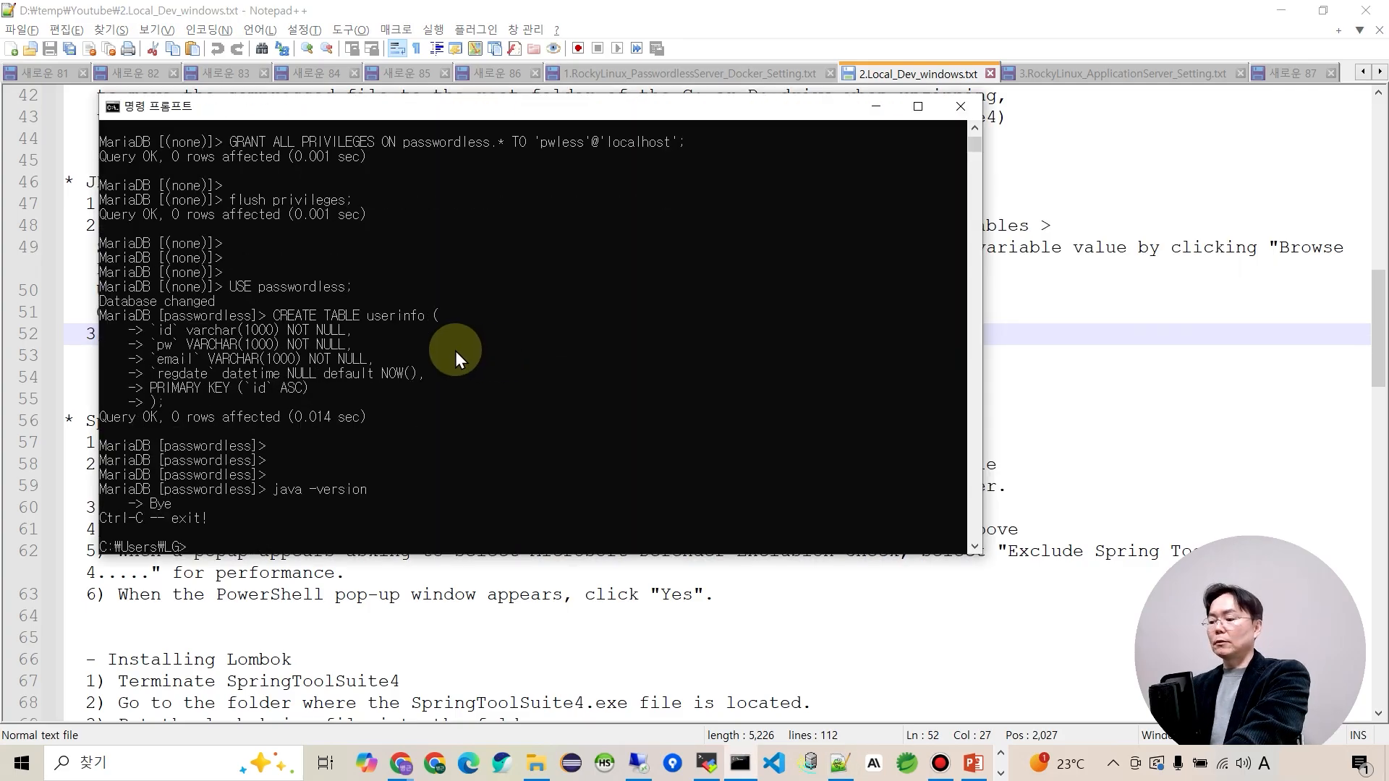
key("Return")
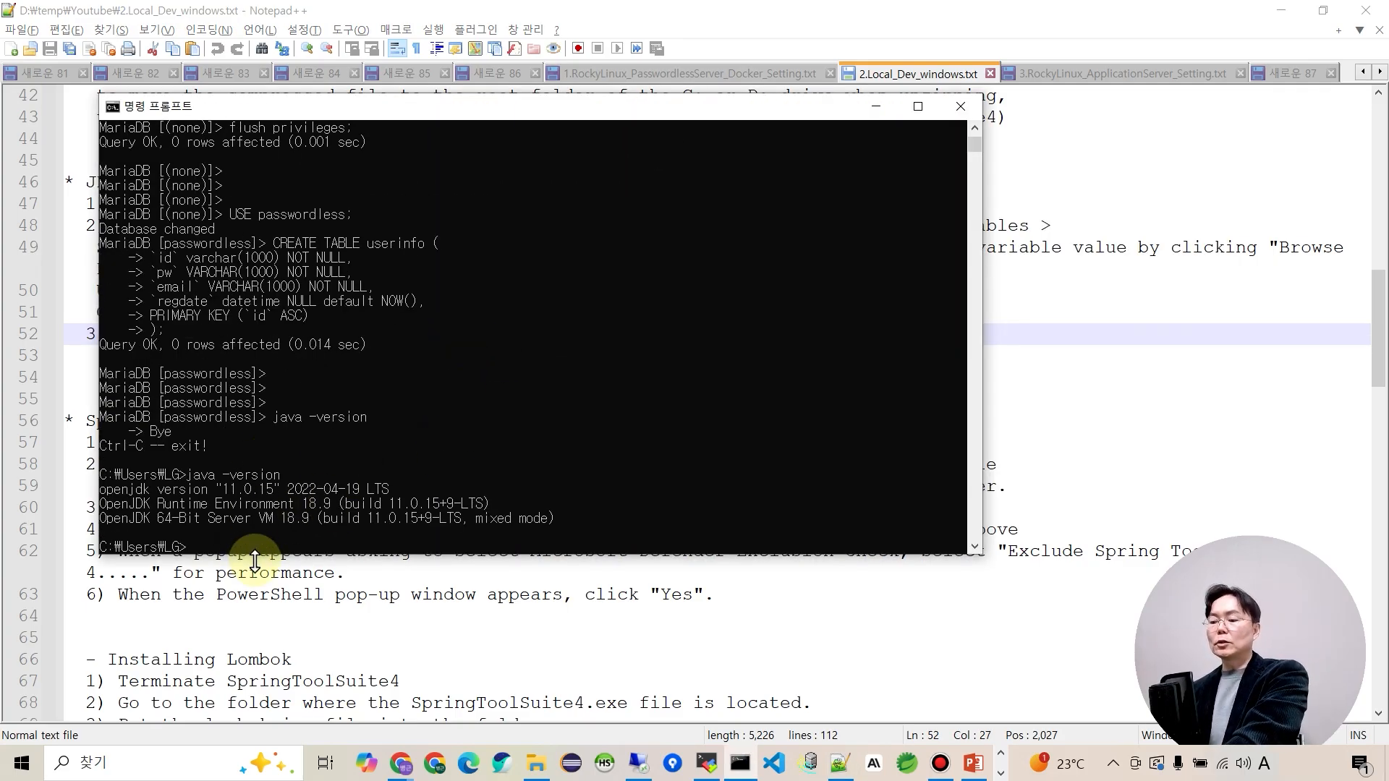
key("alt+Tab")
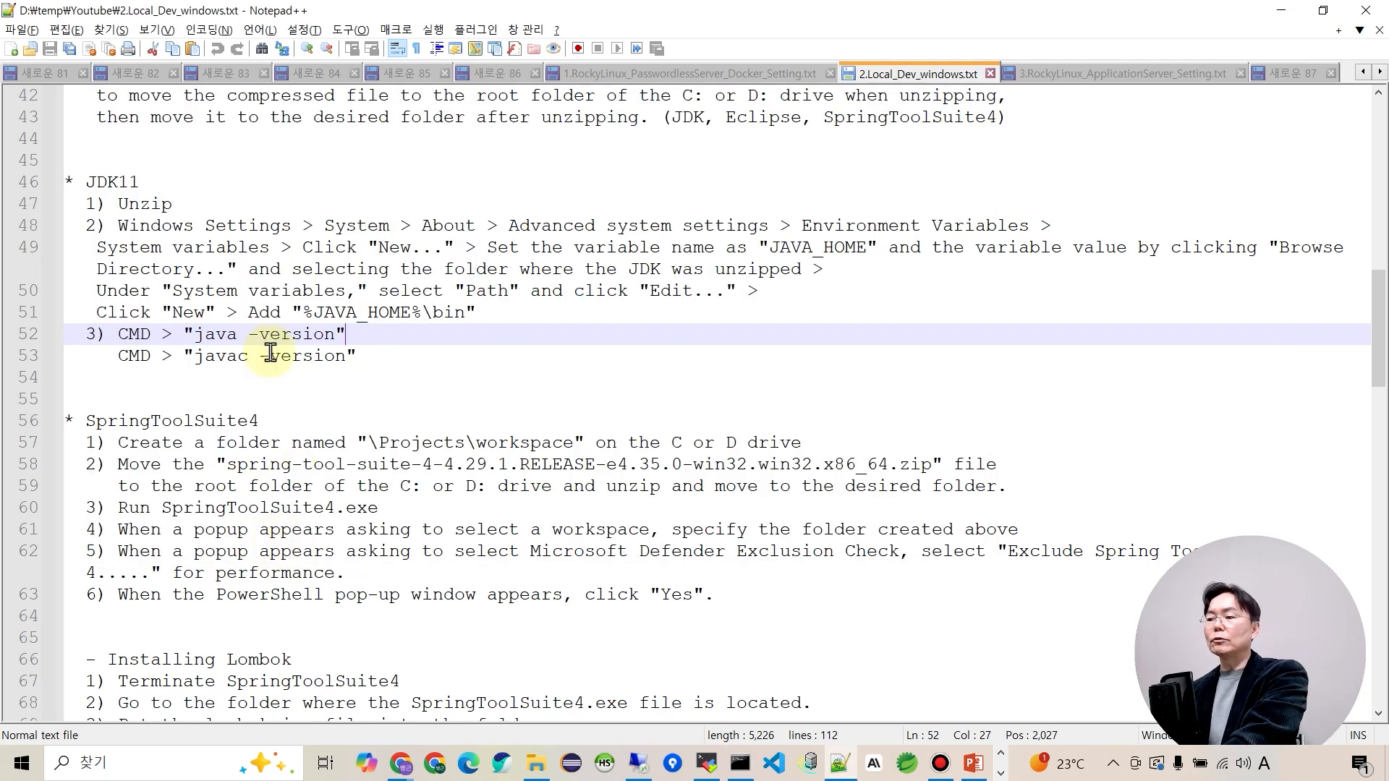
Copy javac -version from the notes and run it, confirming javac 11.0.15.
left_click_drag(195, 357, 345, 356)
key("ctrl+c")
key("alt+Tab")
key("ctrl+v")
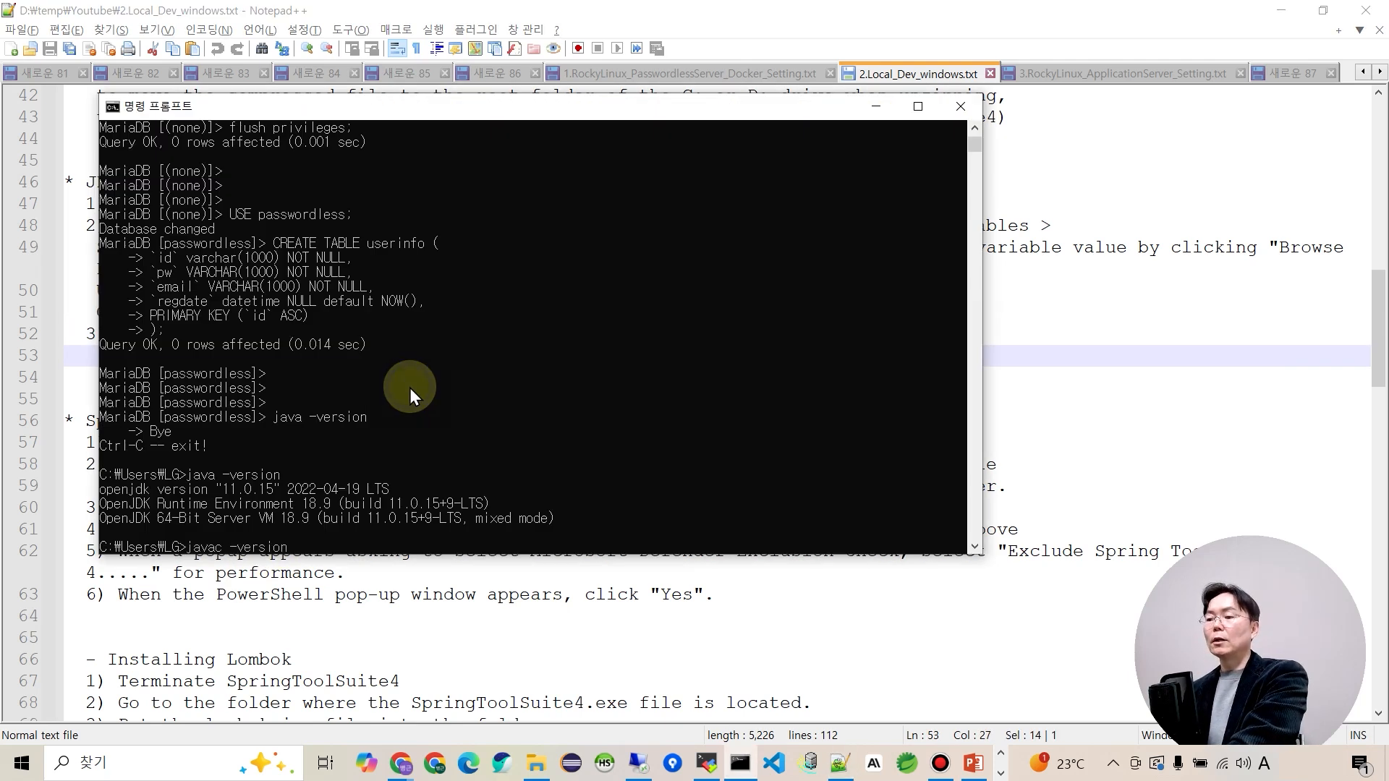
key("Return")
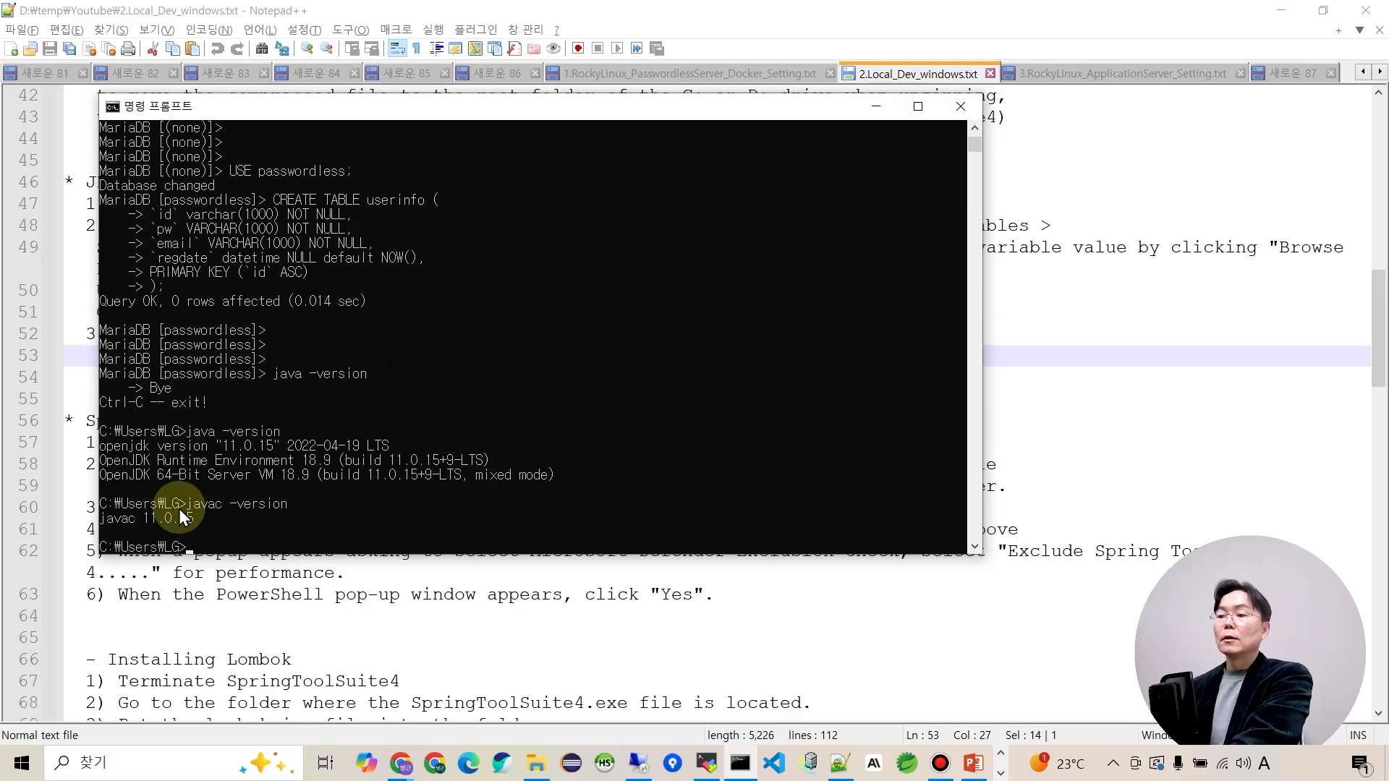
key("alt+Tab")
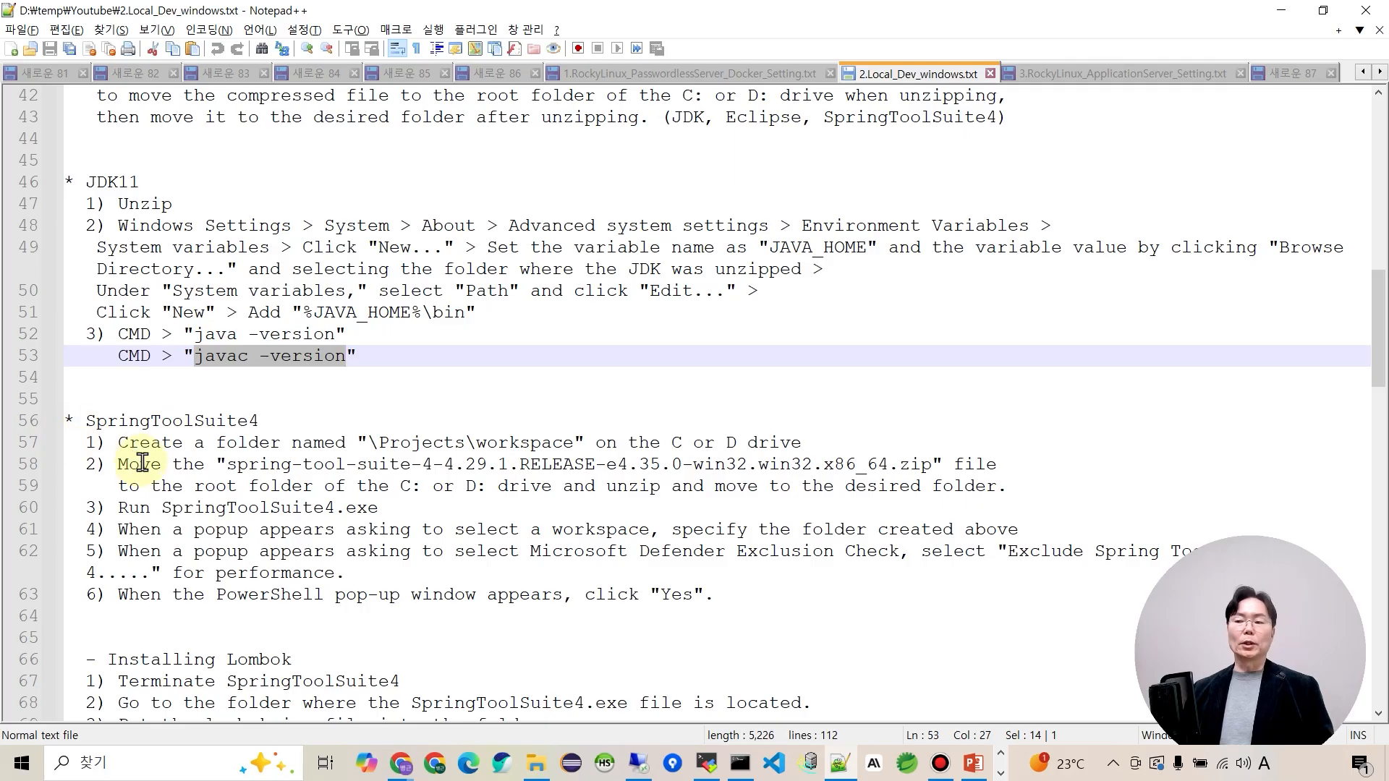
Bring the SpringToolSuite4 section into view, with the caret on the zip file line.
left_click(181, 477)
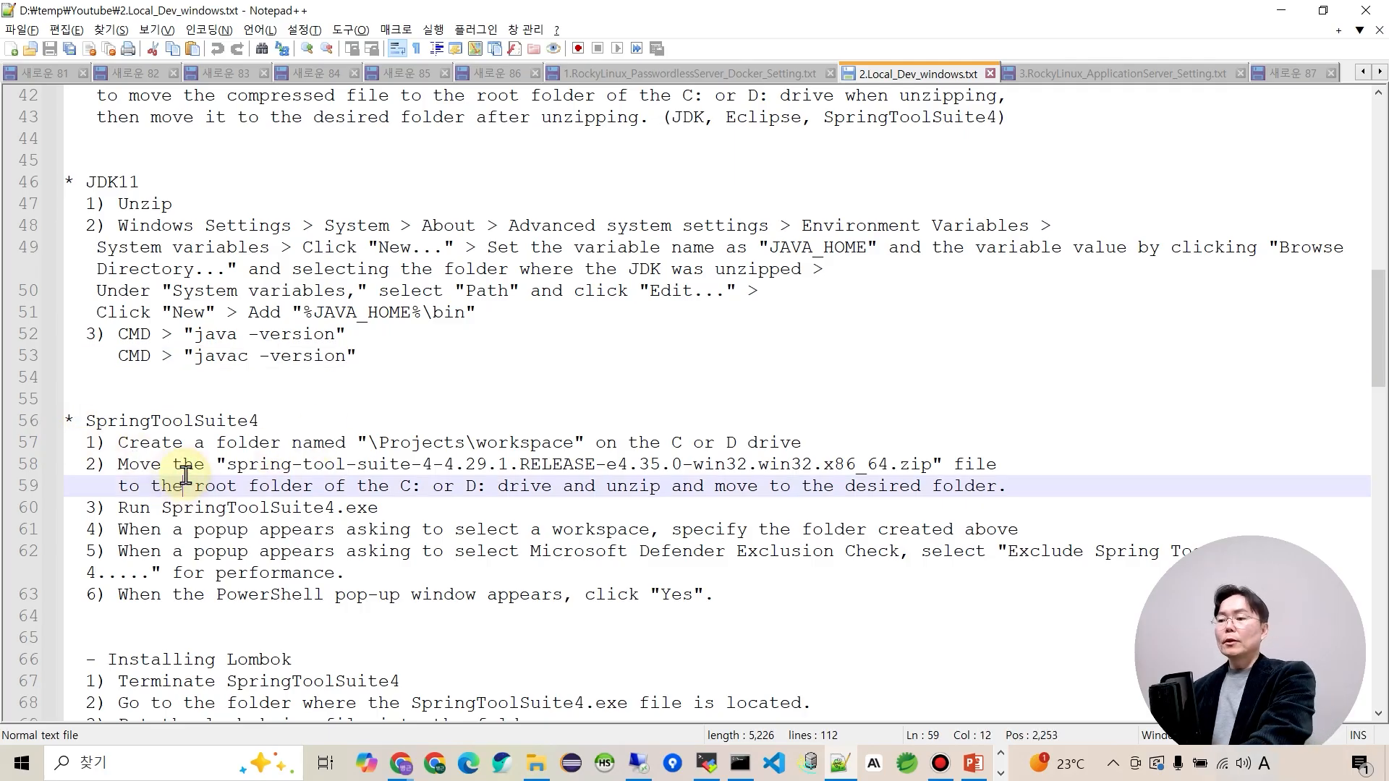
scroll(183, 465, "down", 3)
scroll(181, 403, "up", 1)
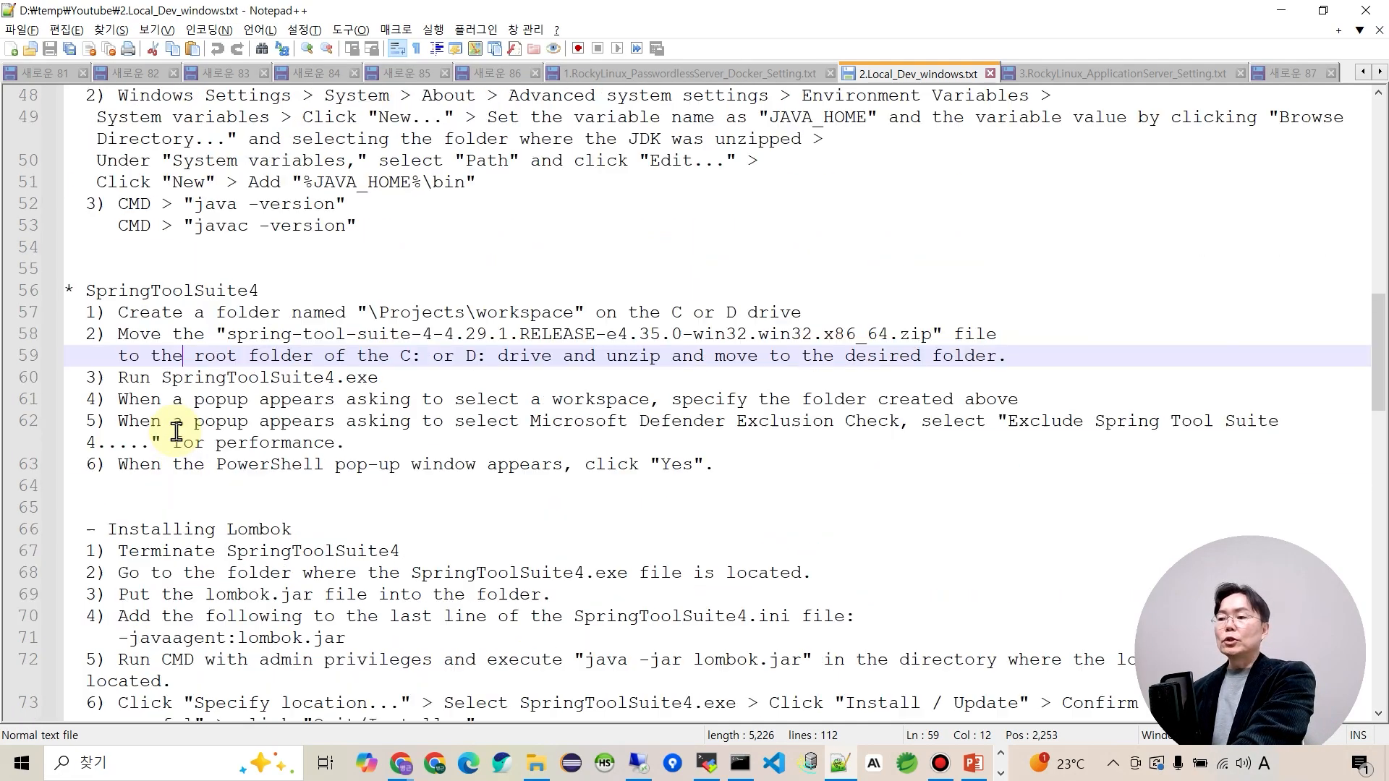
left_click(355, 333)
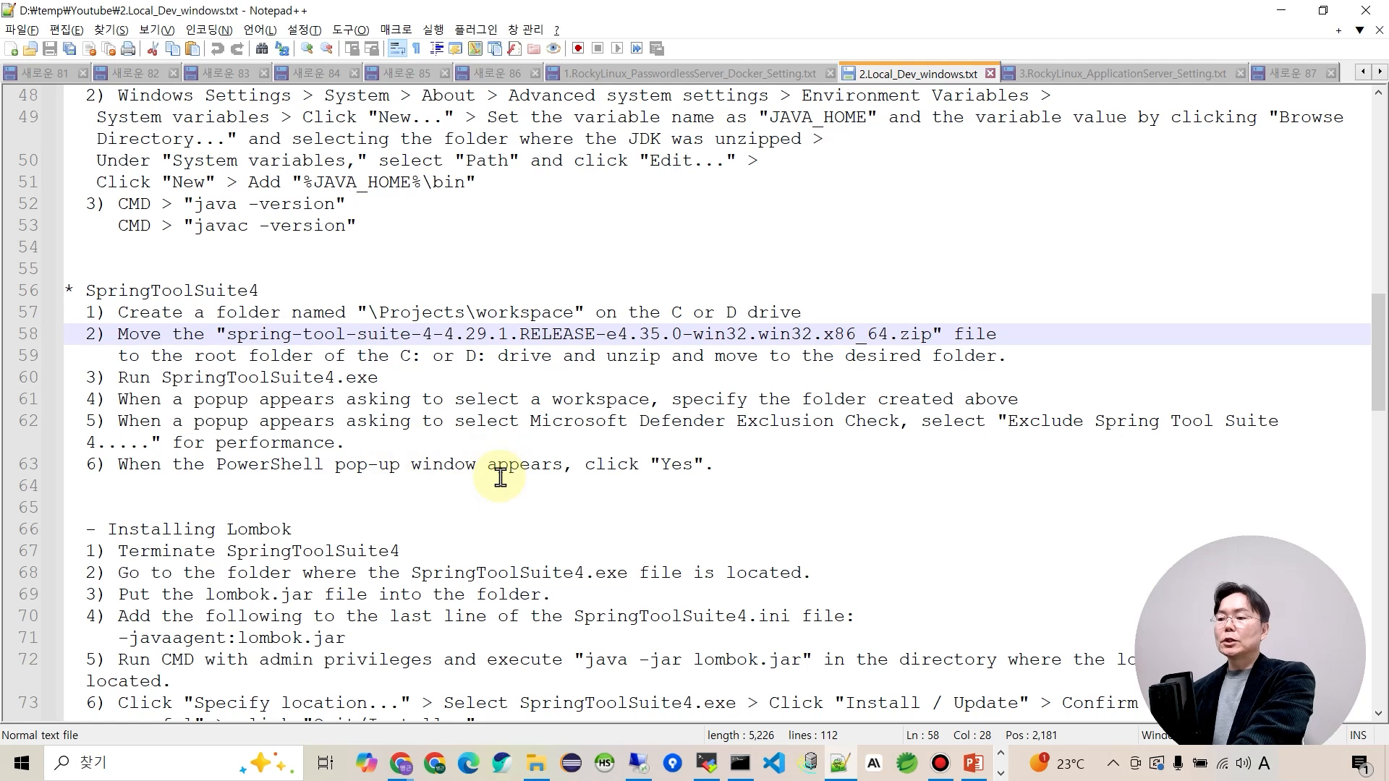
Launch Spring Tool Suite 4 with the D:\project\workspace_youtube workspace.
left_click(907, 767)
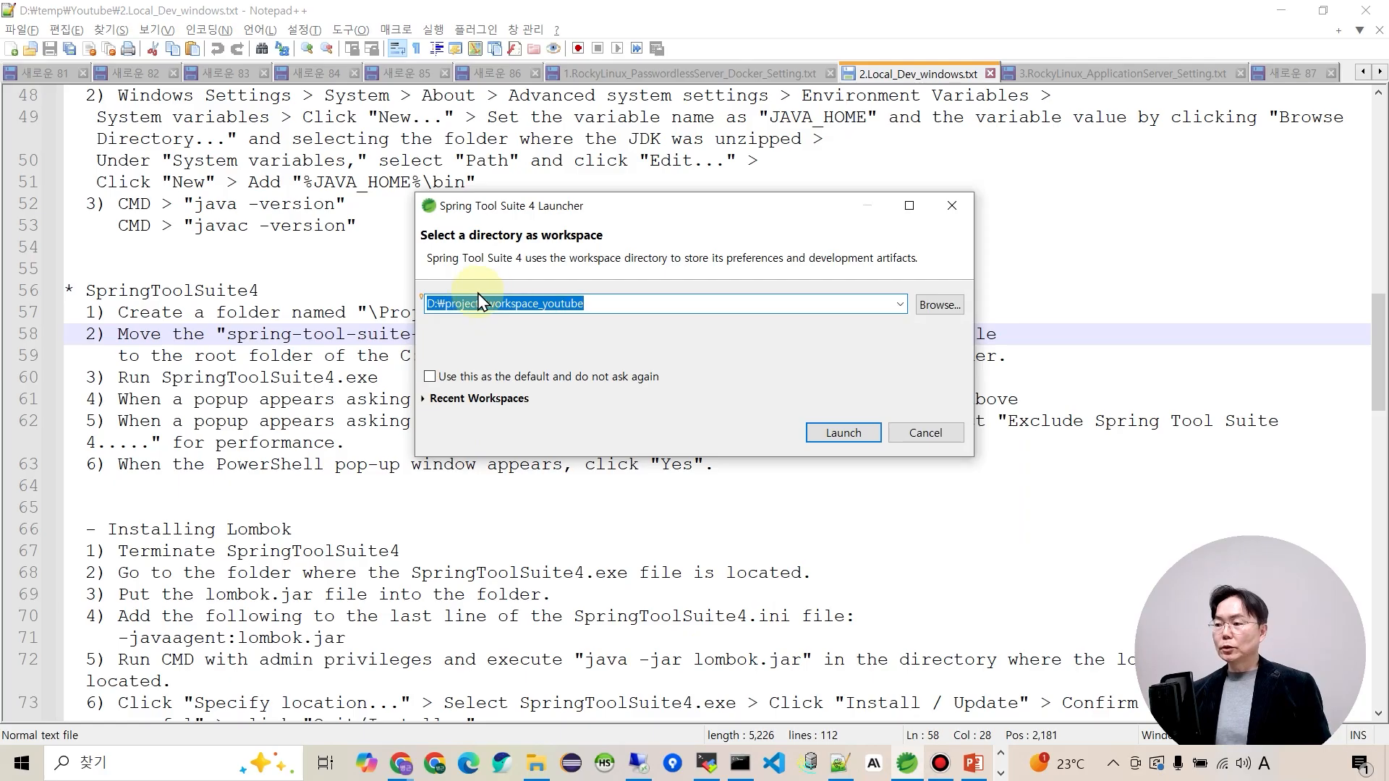
left_click(495, 308)
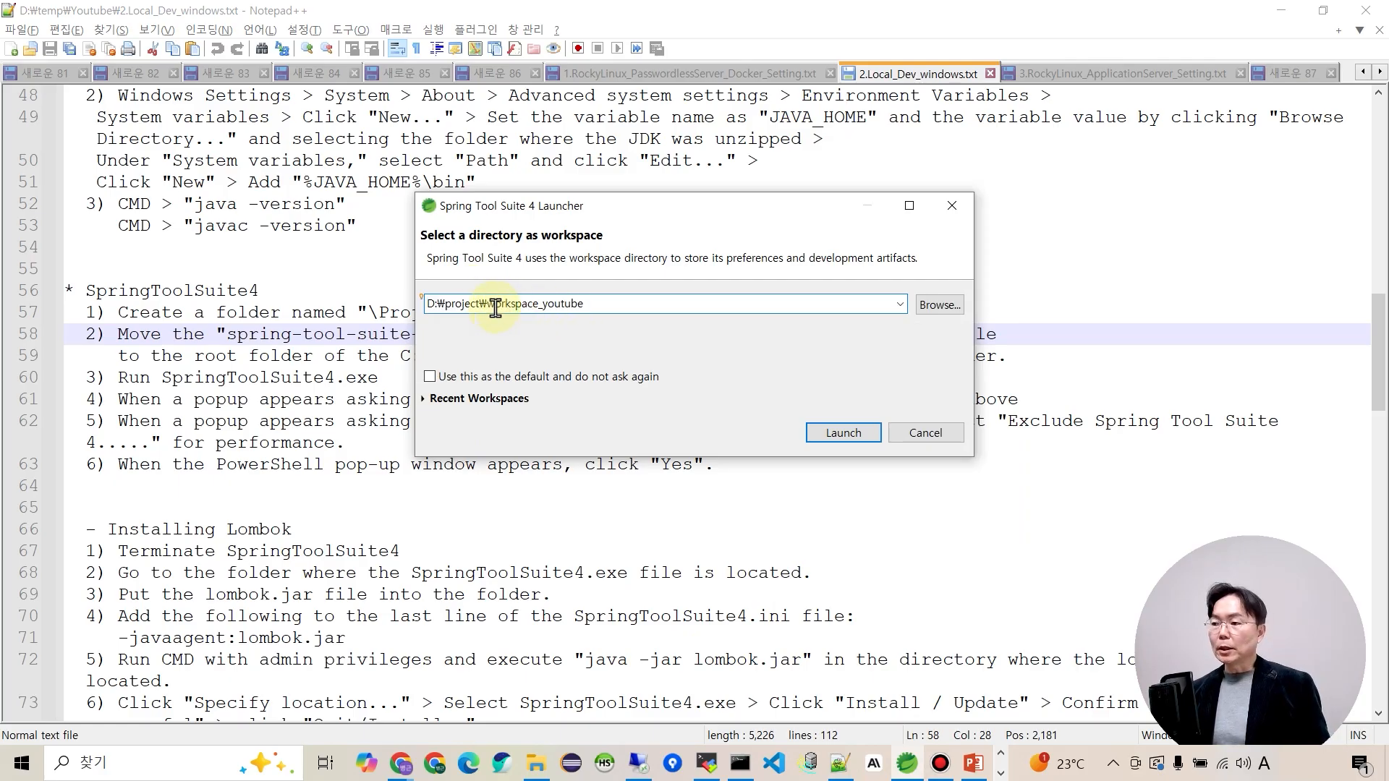
left_click_drag(491, 304, 610, 303)
left_click(610, 304)
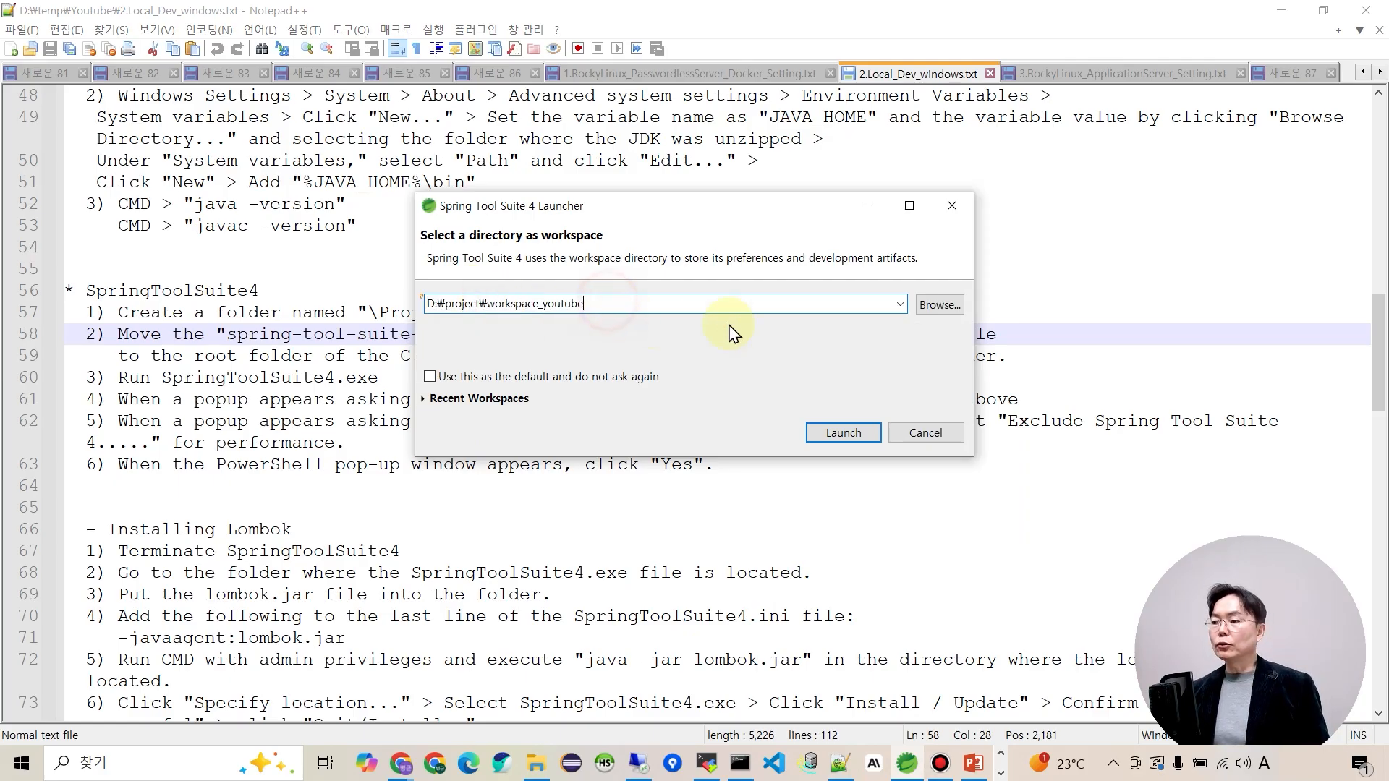
left_click(854, 436)
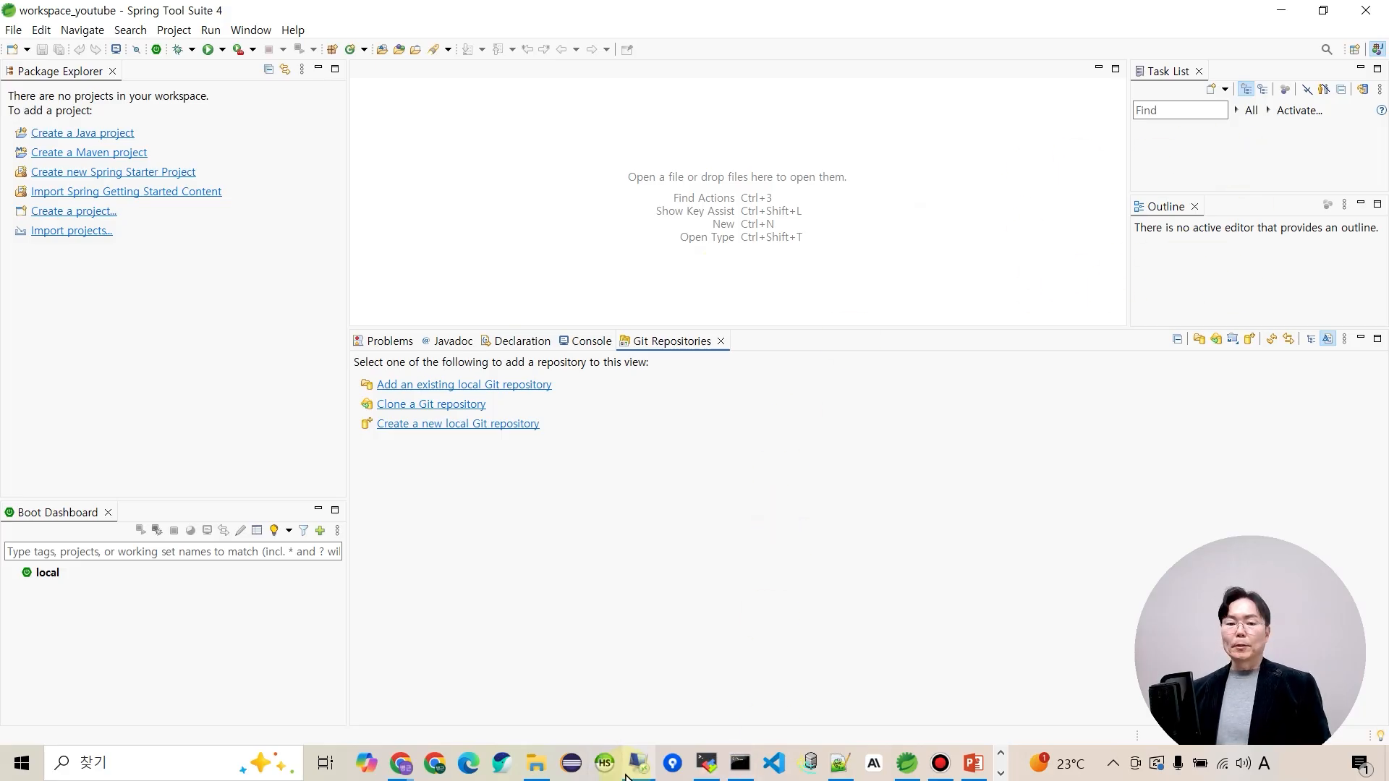
left_click(536, 763)
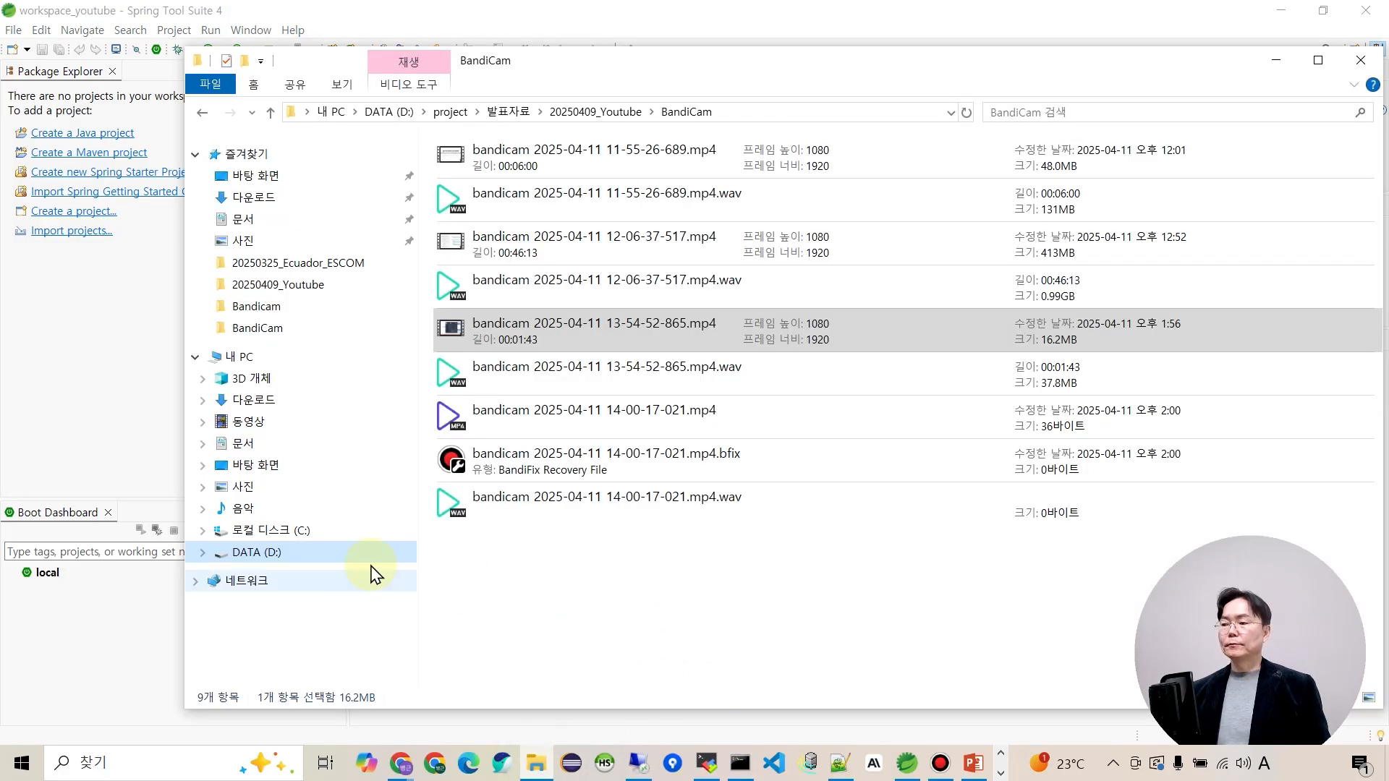
Browse to D:\project\spring-tool-suite-4\sts-4.29.1.RELEASE and copy its path from the address bar.
left_click(246, 559)
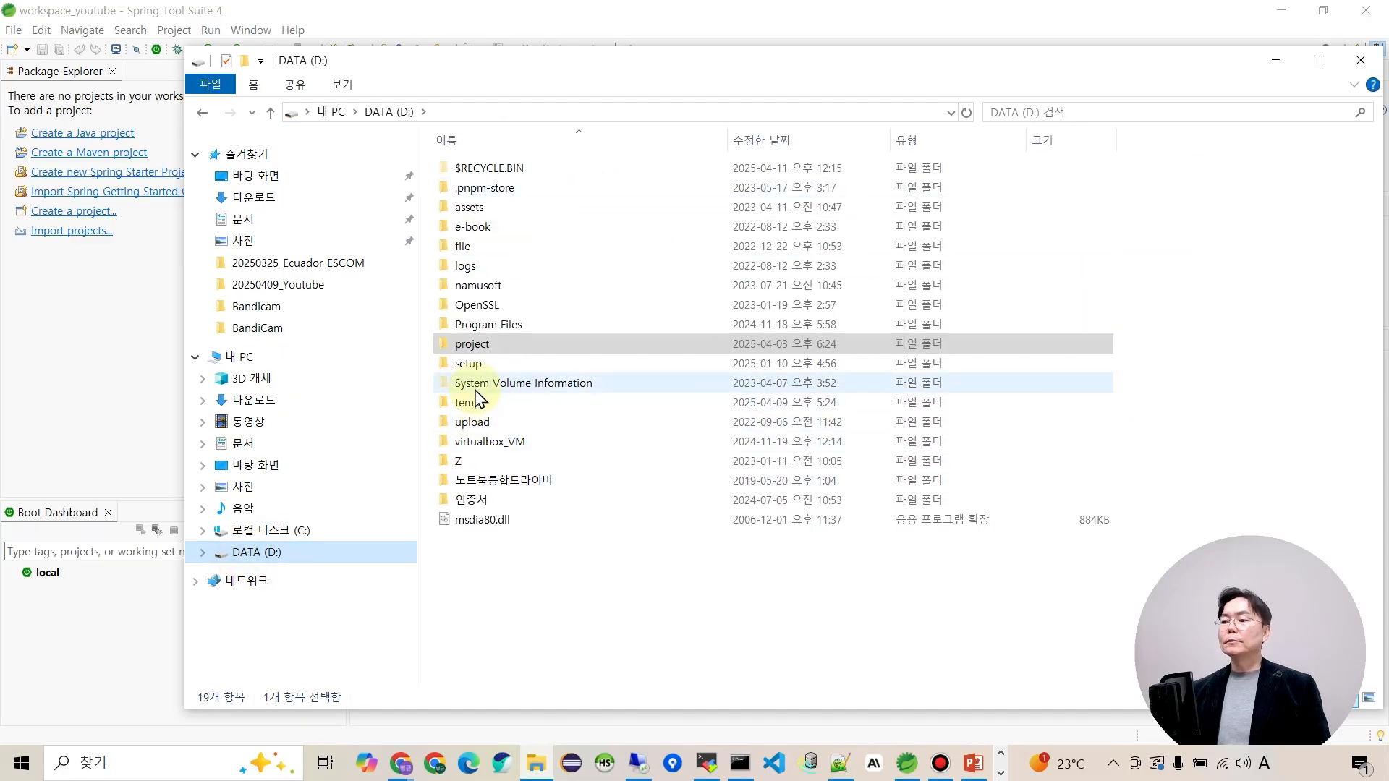
double_click(474, 347)
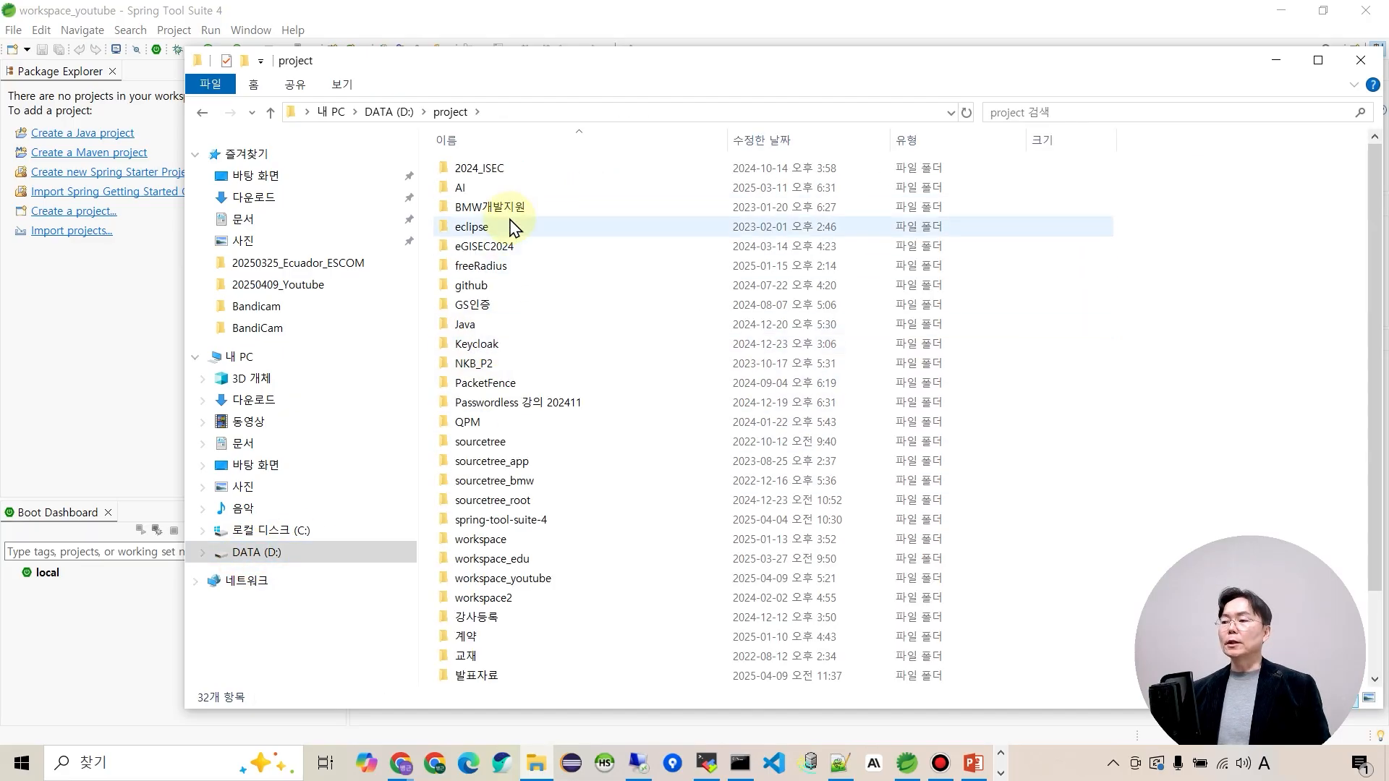
double_click(490, 522)
double_click(491, 167)
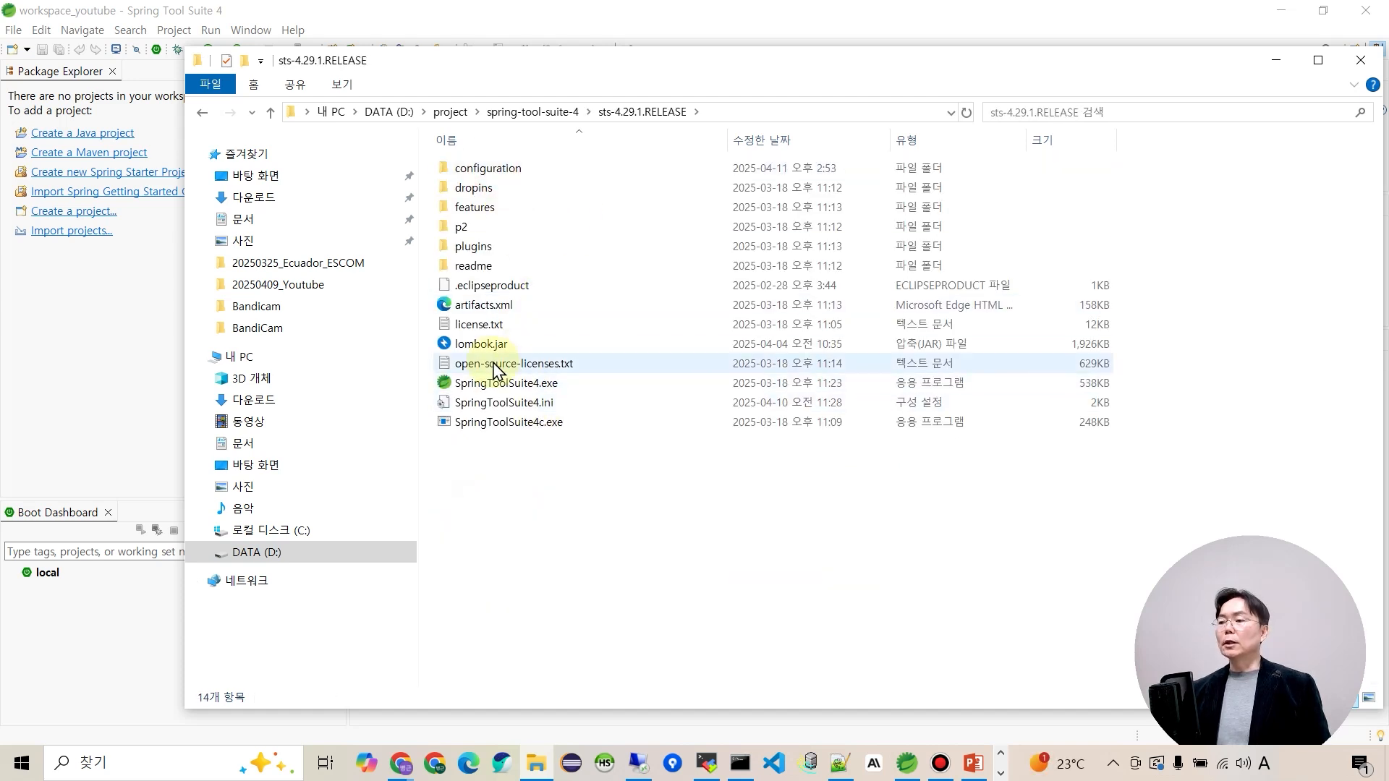
left_click(777, 113)
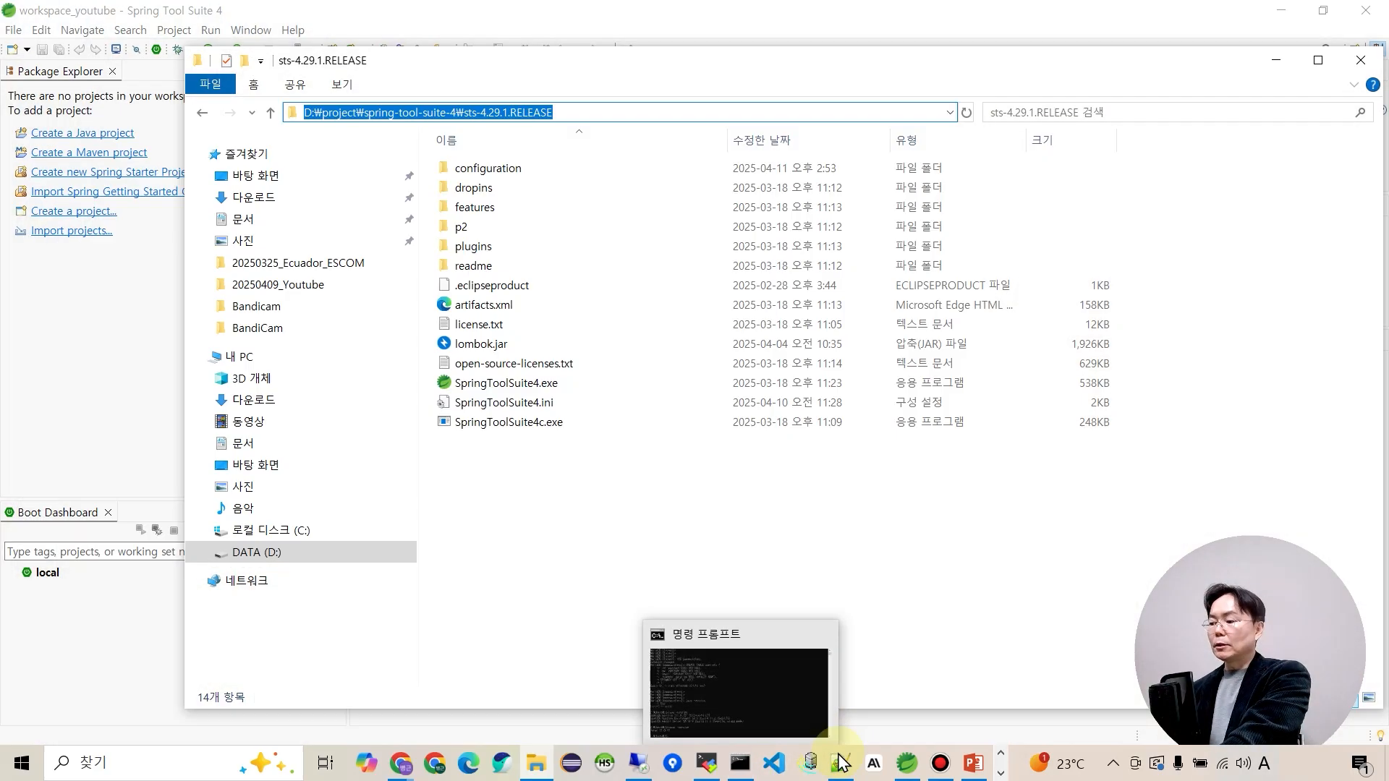
left_click(840, 763)
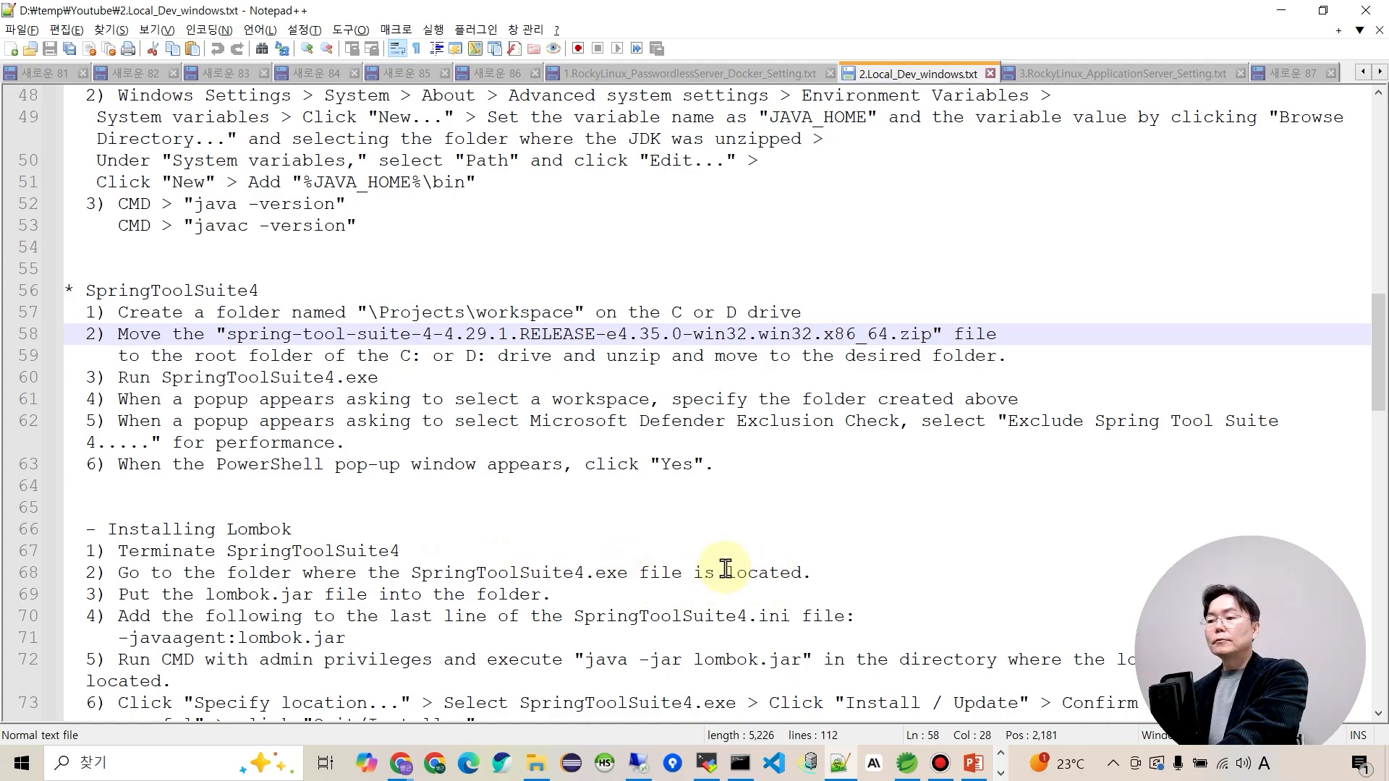
Move the Command Prompt to D:\project\spring-tool-suite-4\sts-4.29.1.RELEASE.
scroll(713, 562, "down", 4)
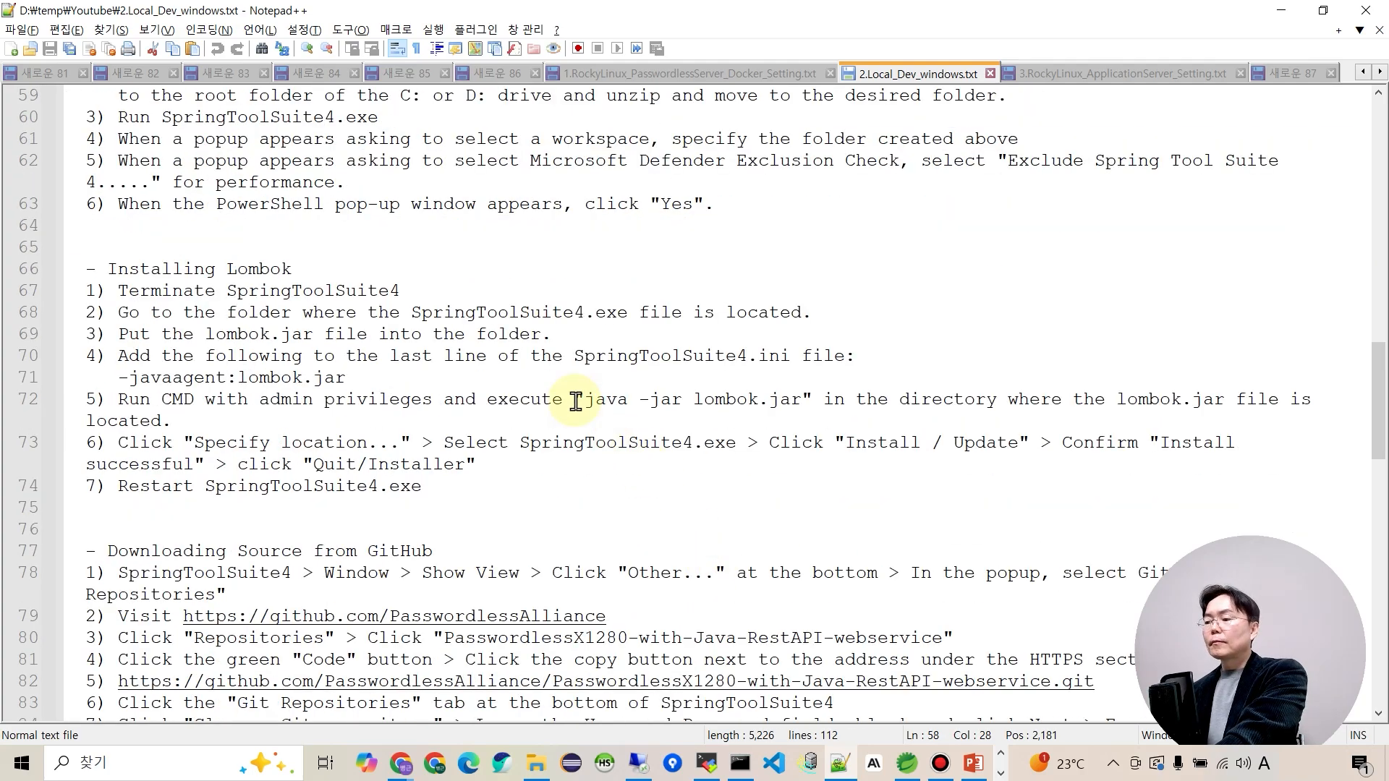
left_click_drag(585, 400, 802, 400)
left_click(610, 478)
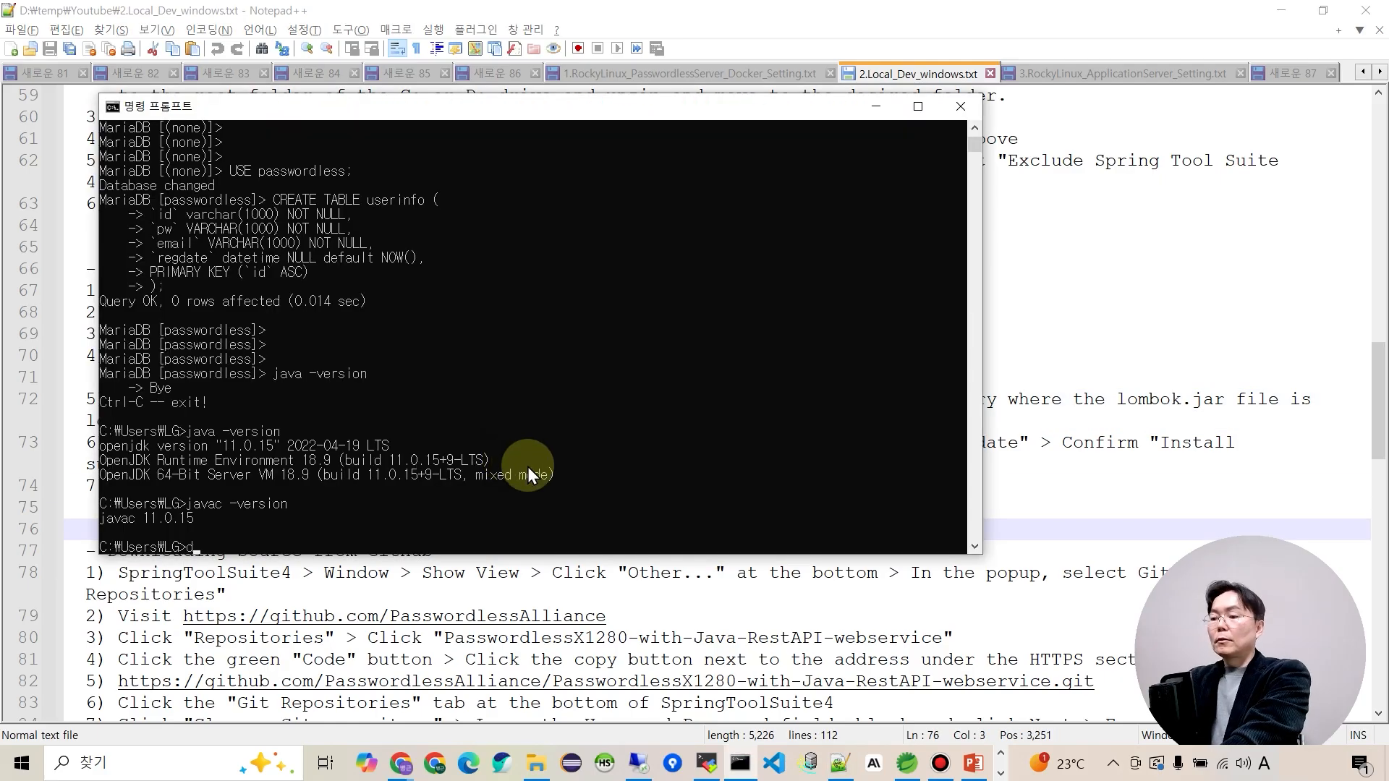
type(":₩Users₩LG>d:")
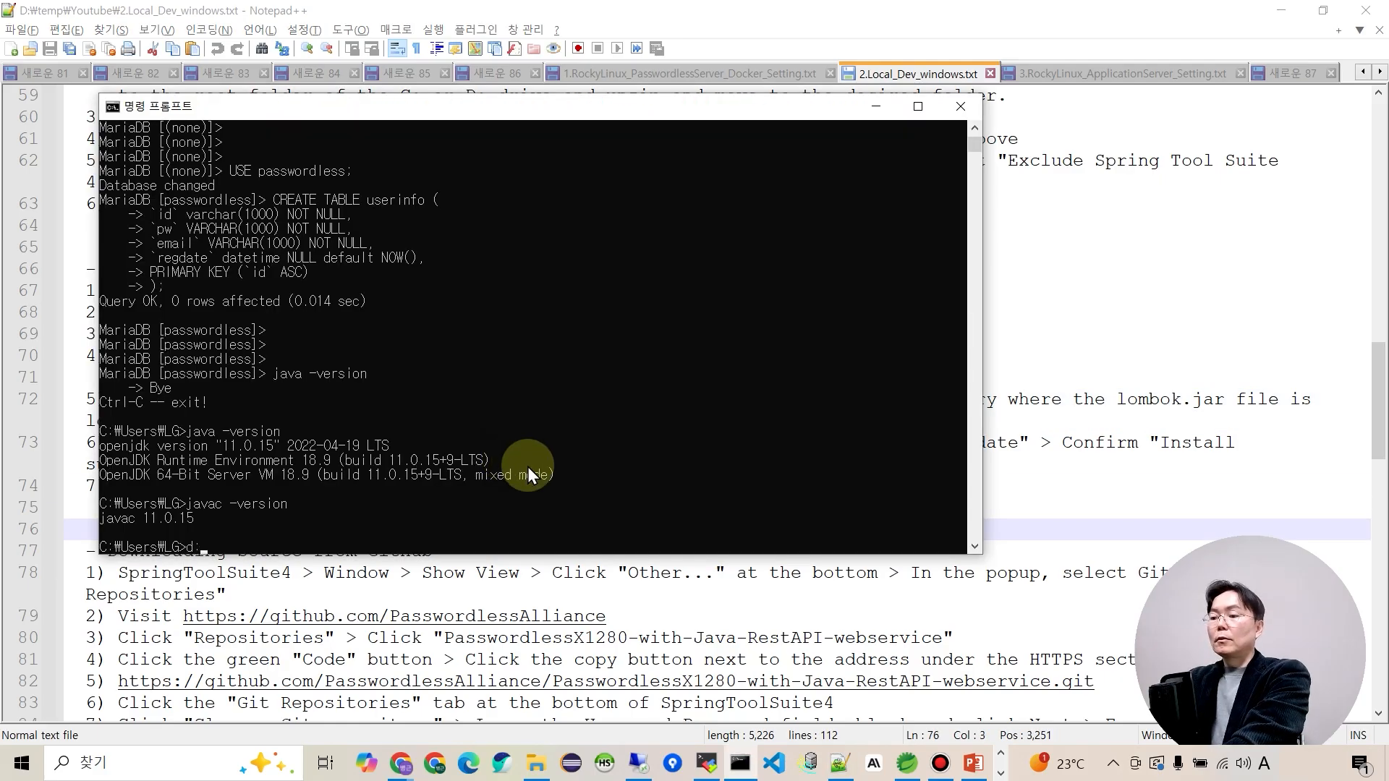
key("Return")
type("cd")
type("D:\\project\\spring-tool-suite-4\\sts-4.29.1.RELEASE")
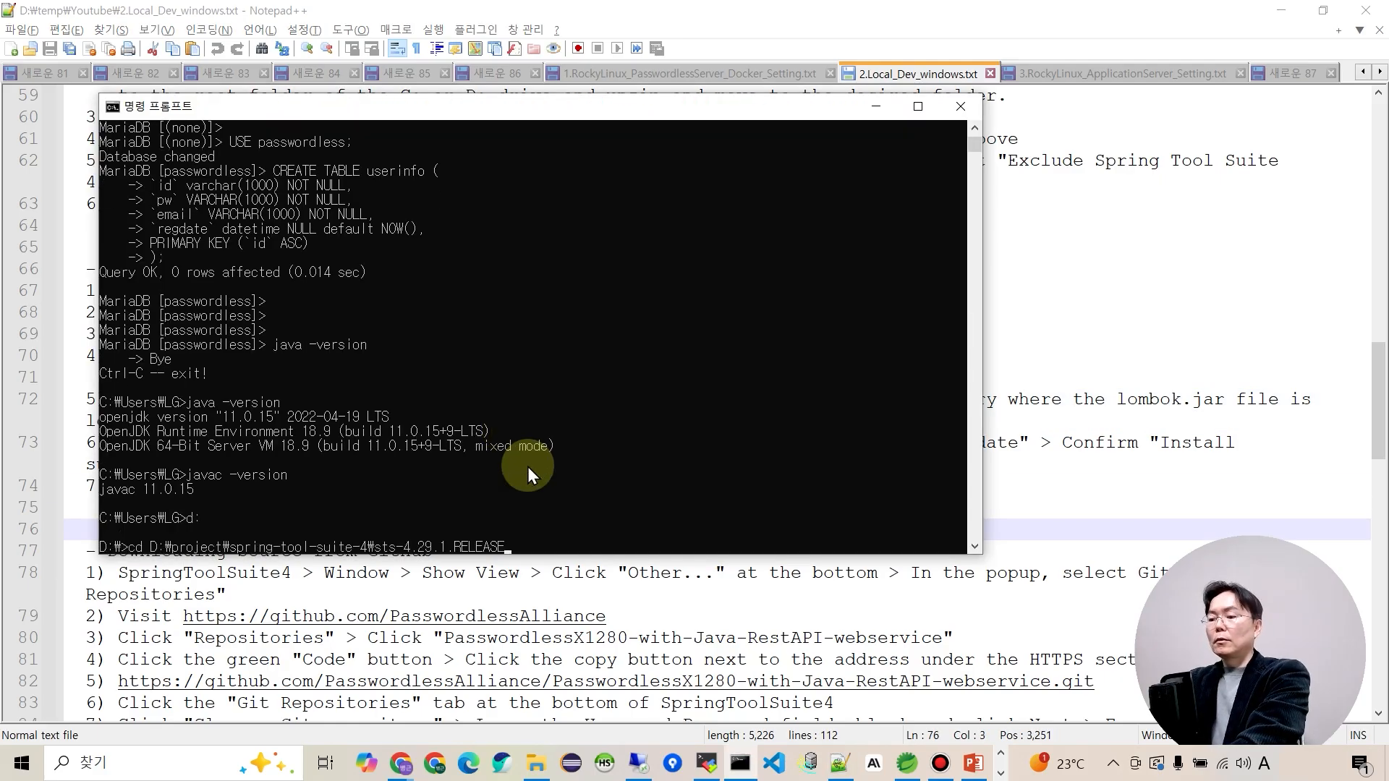
key("Return")
Copy java -jar lombok.jar from the notes and run it at the prompt.
key("alt+Tab")
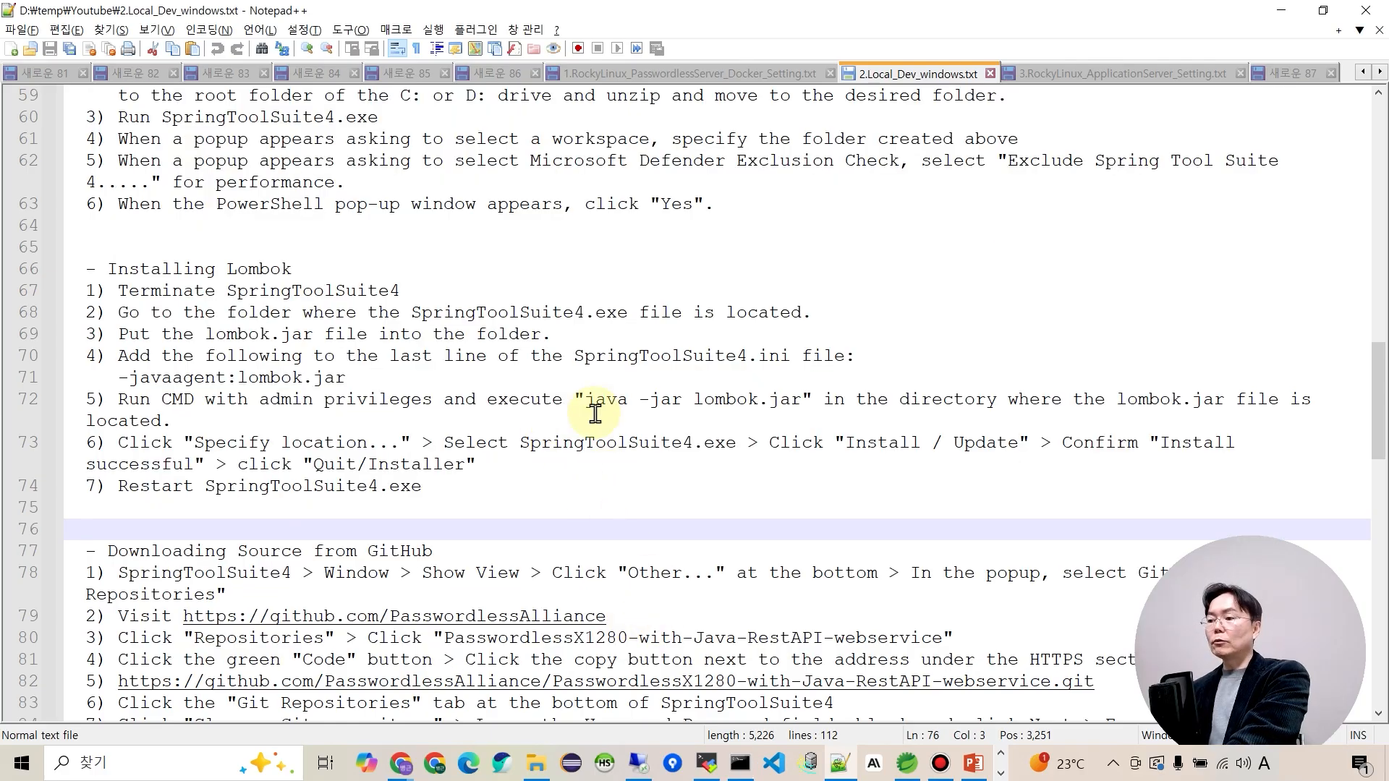
left_click_drag(586, 397, 805, 397)
key("ctrl+c")
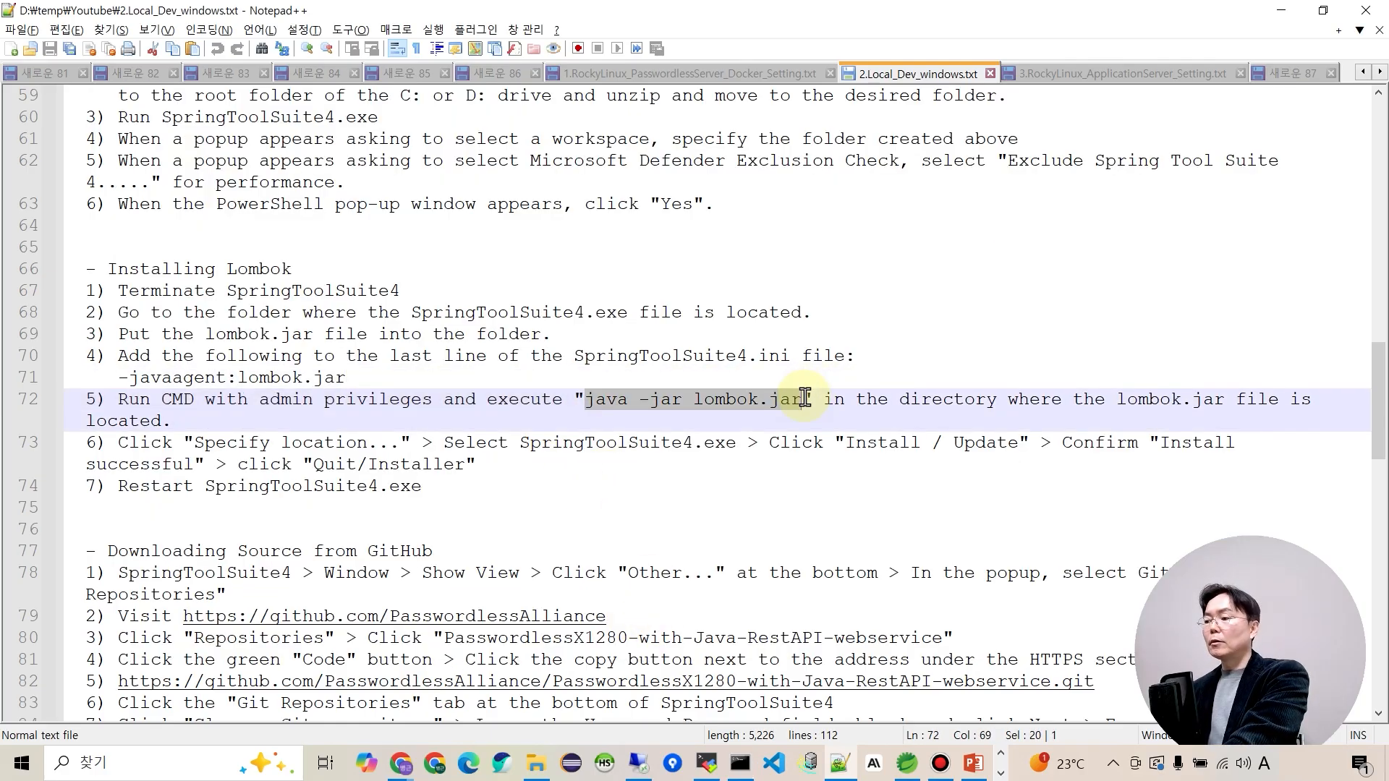
key("alt+Tab")
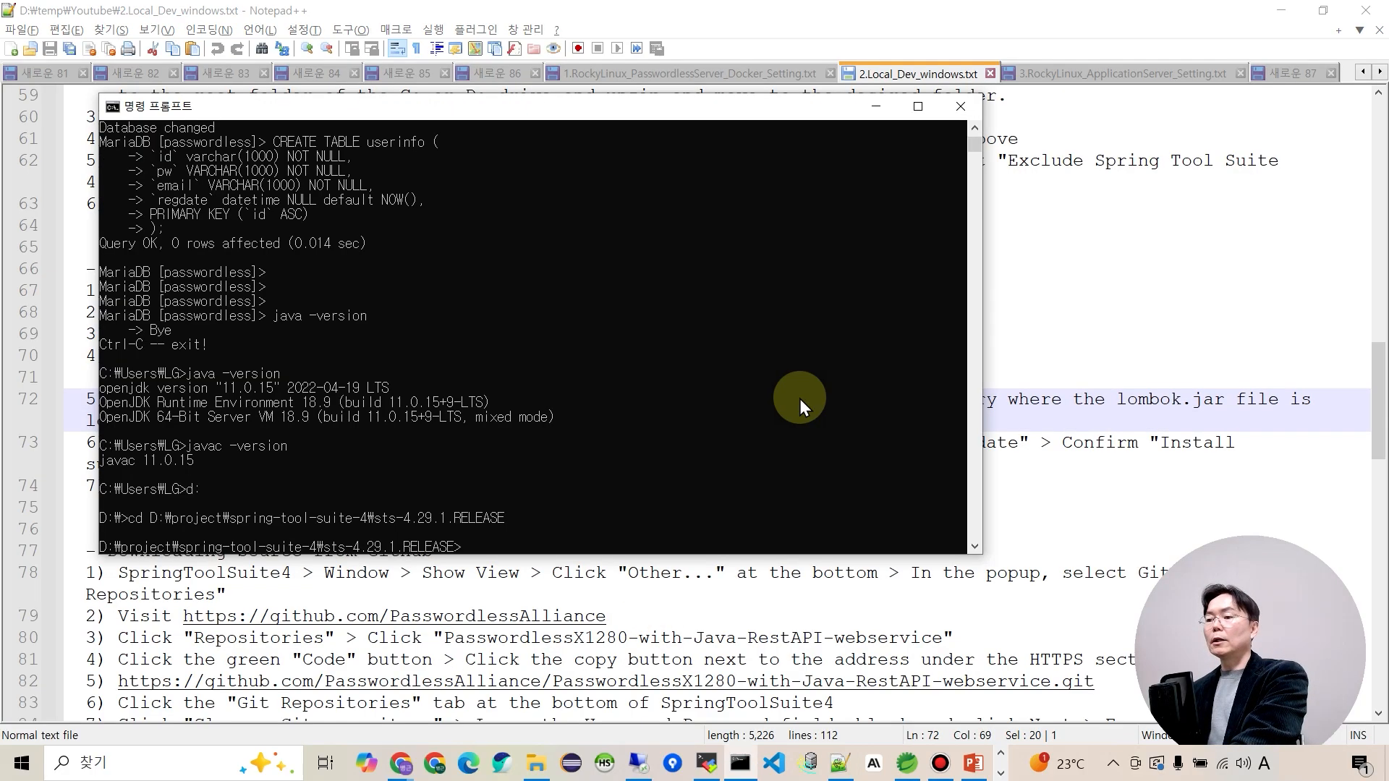
key("ctrl+v")
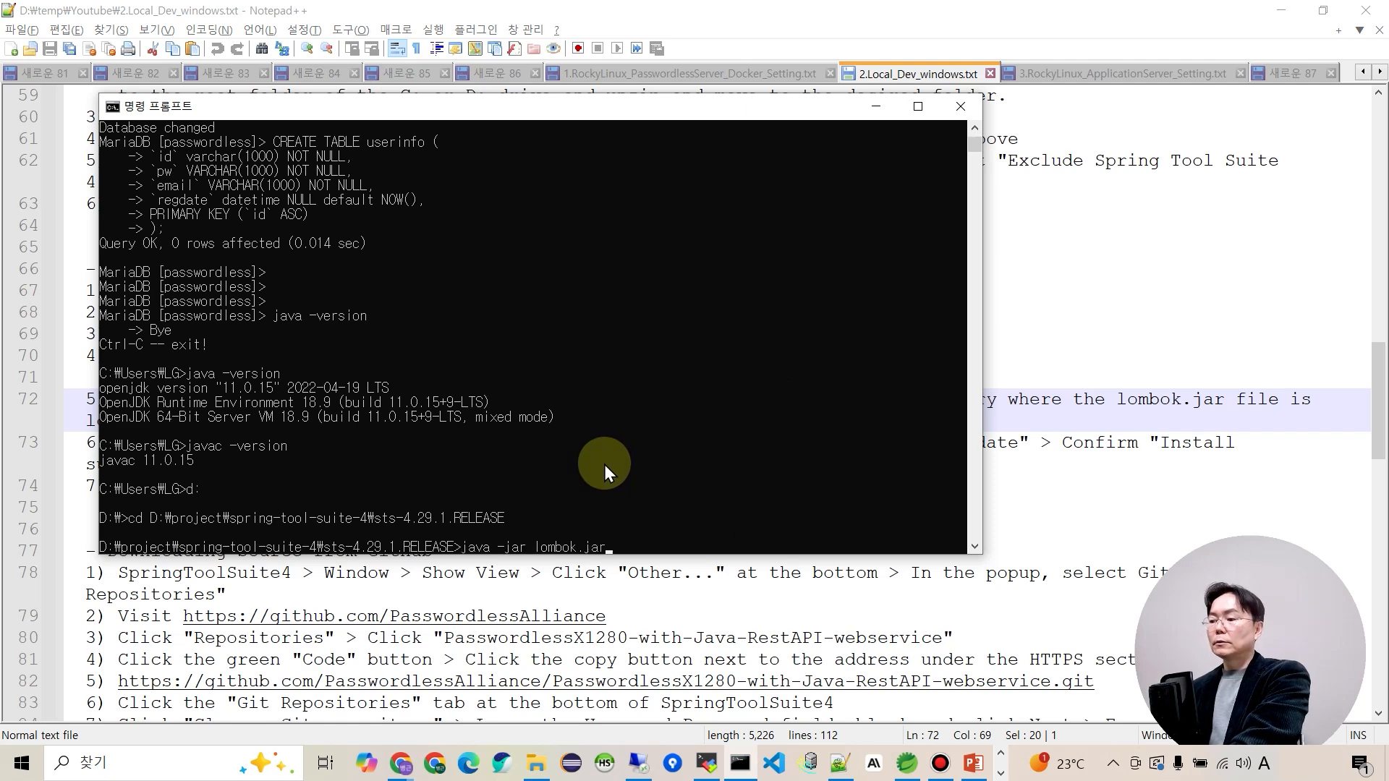
key("Return")
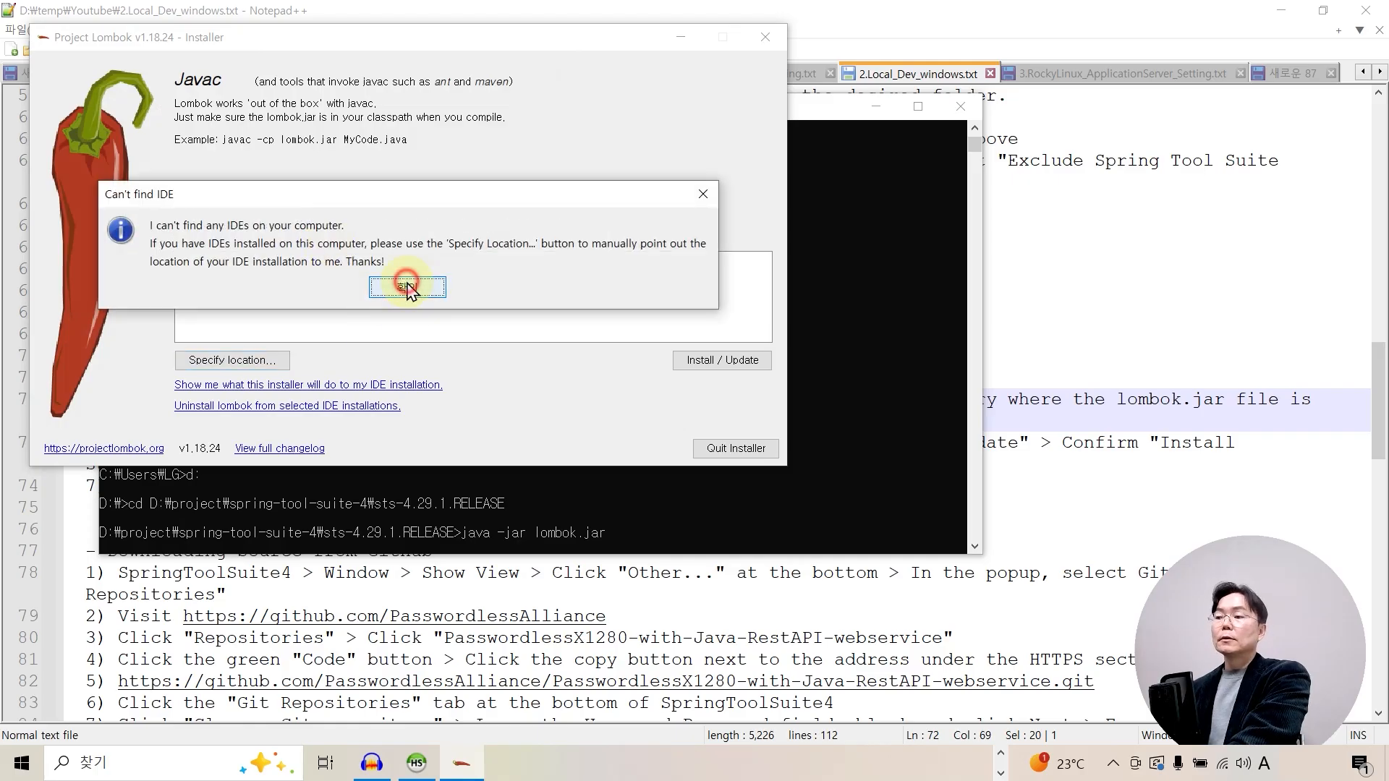
Dismiss the no-IDE warning and browse the installer to the sts-4.29.1.RELEASE folder on D:.
left_click(407, 291)
left_click(237, 361)
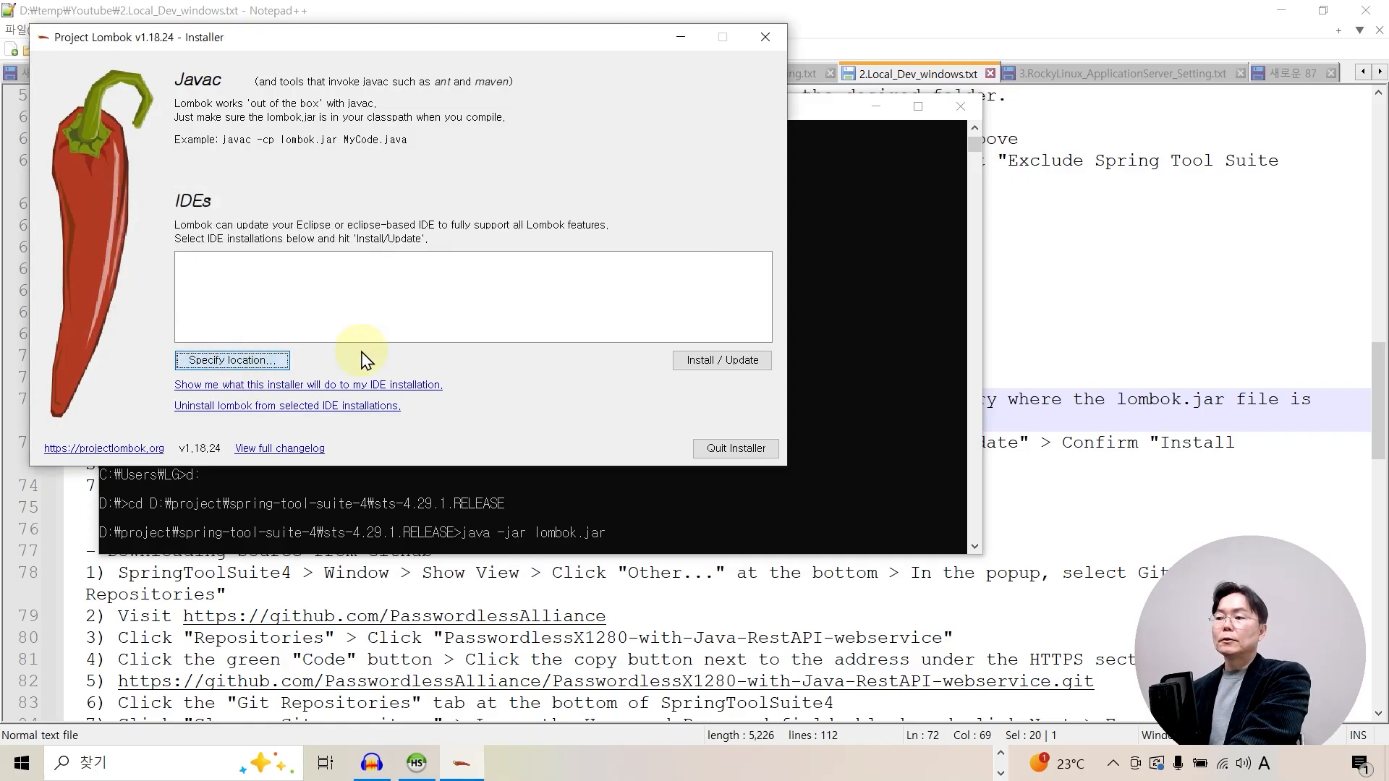
left_click(184, 353)
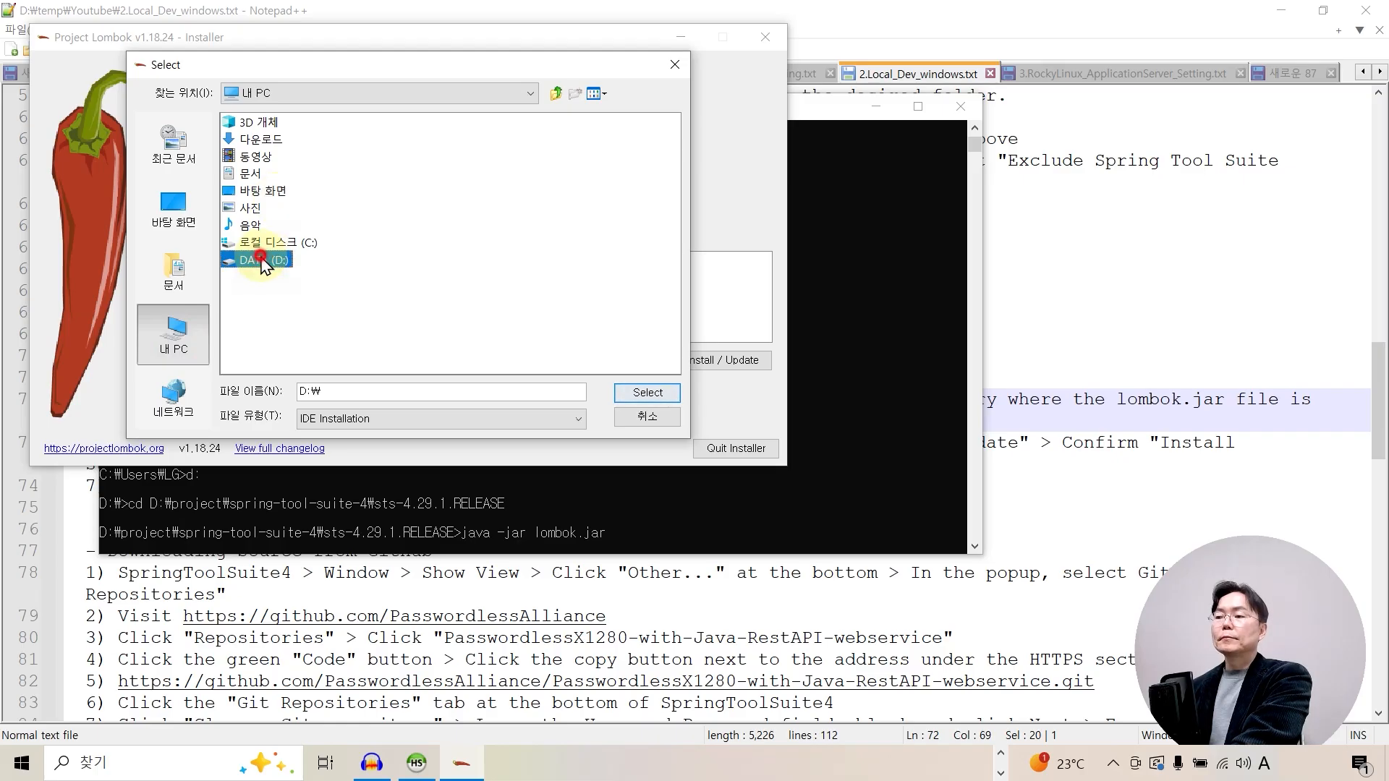
double_click(264, 262)
double_click(257, 278)
double_click(423, 173)
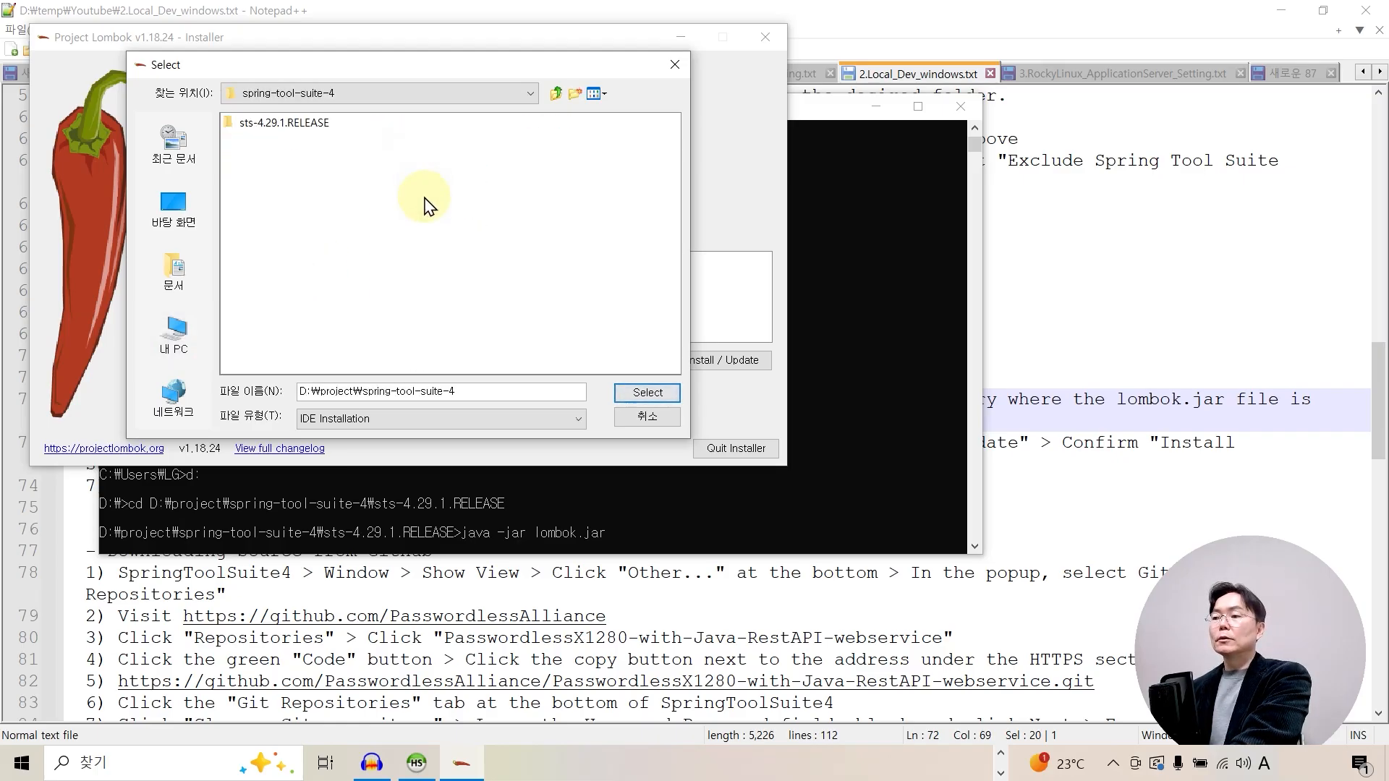
double_click(255, 124)
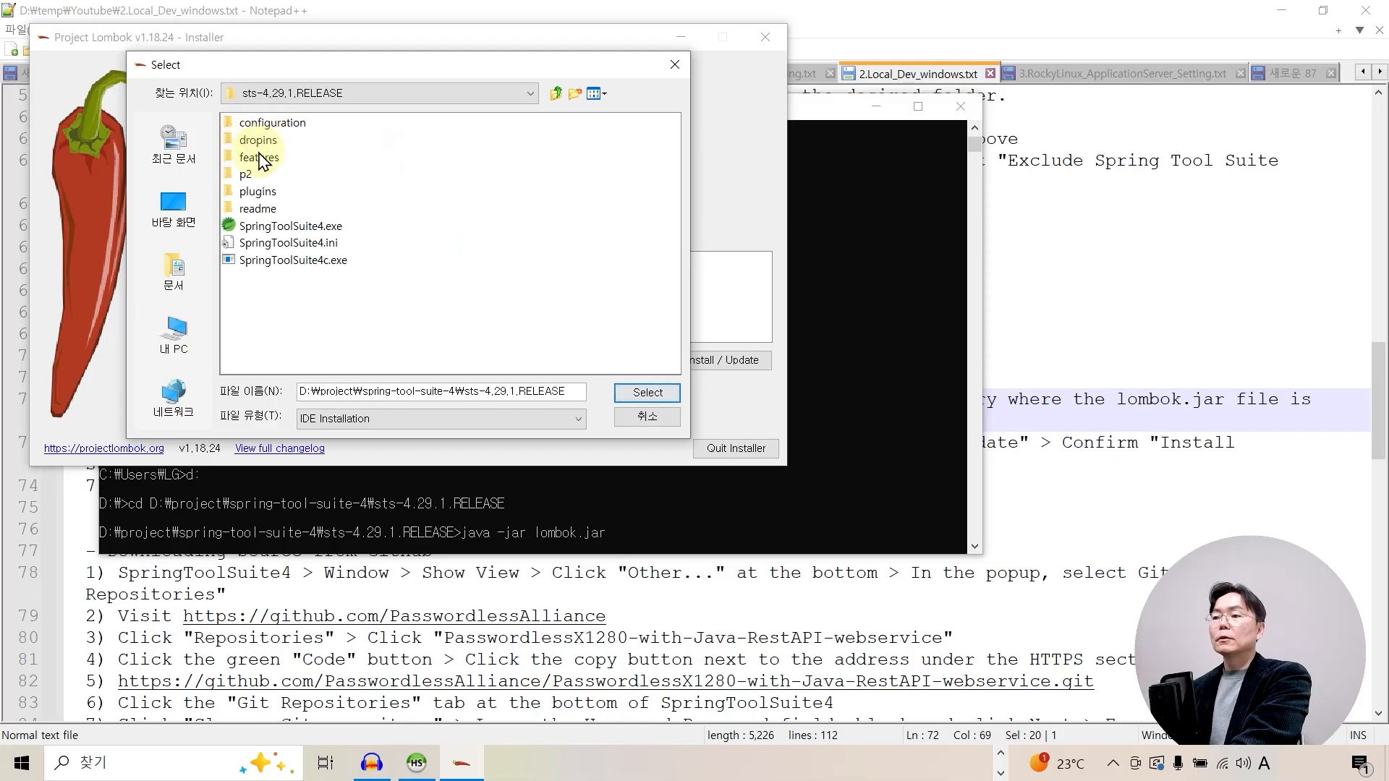
Choose SpringToolSuite4.exe as the IDE, install Lombok, and quit the installer.
left_click(275, 225)
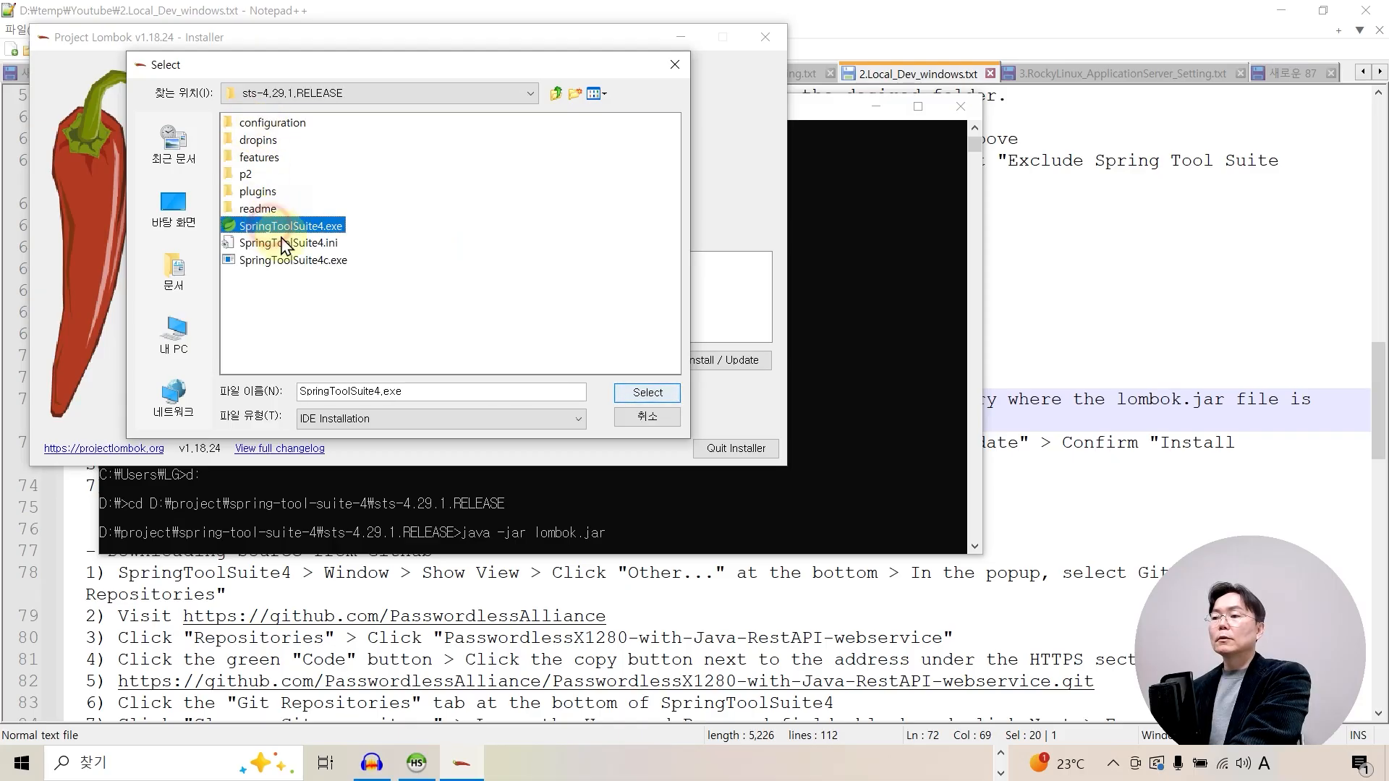
left_click(649, 394)
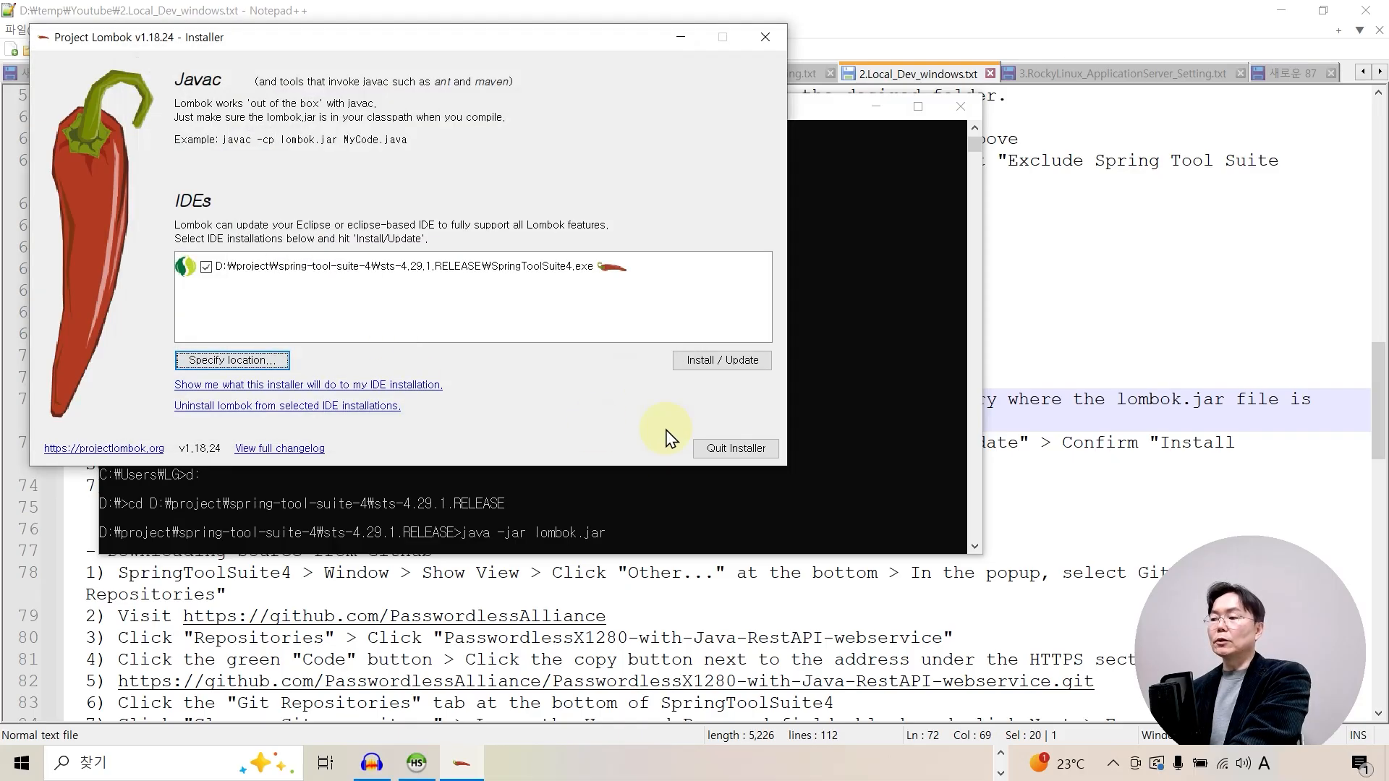
left_click(723, 366)
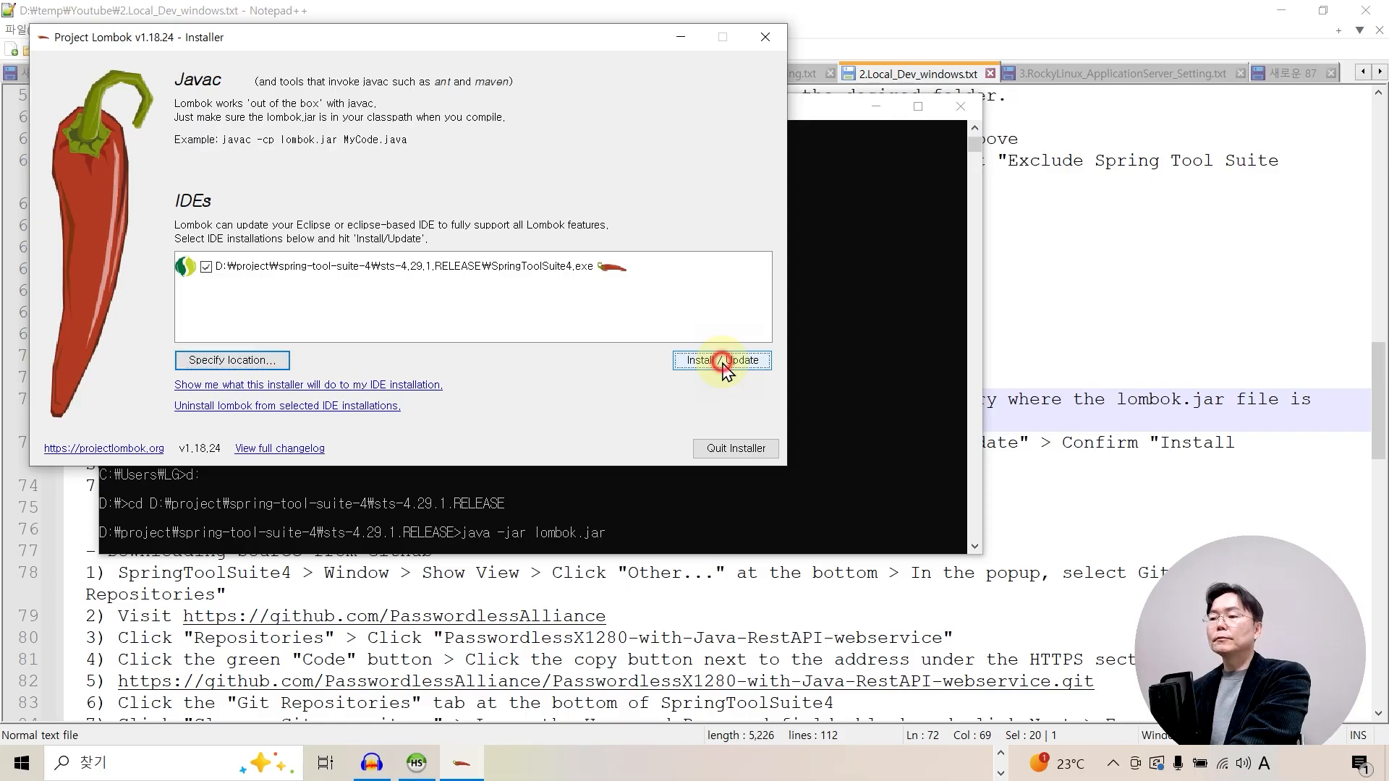
left_click(735, 450)
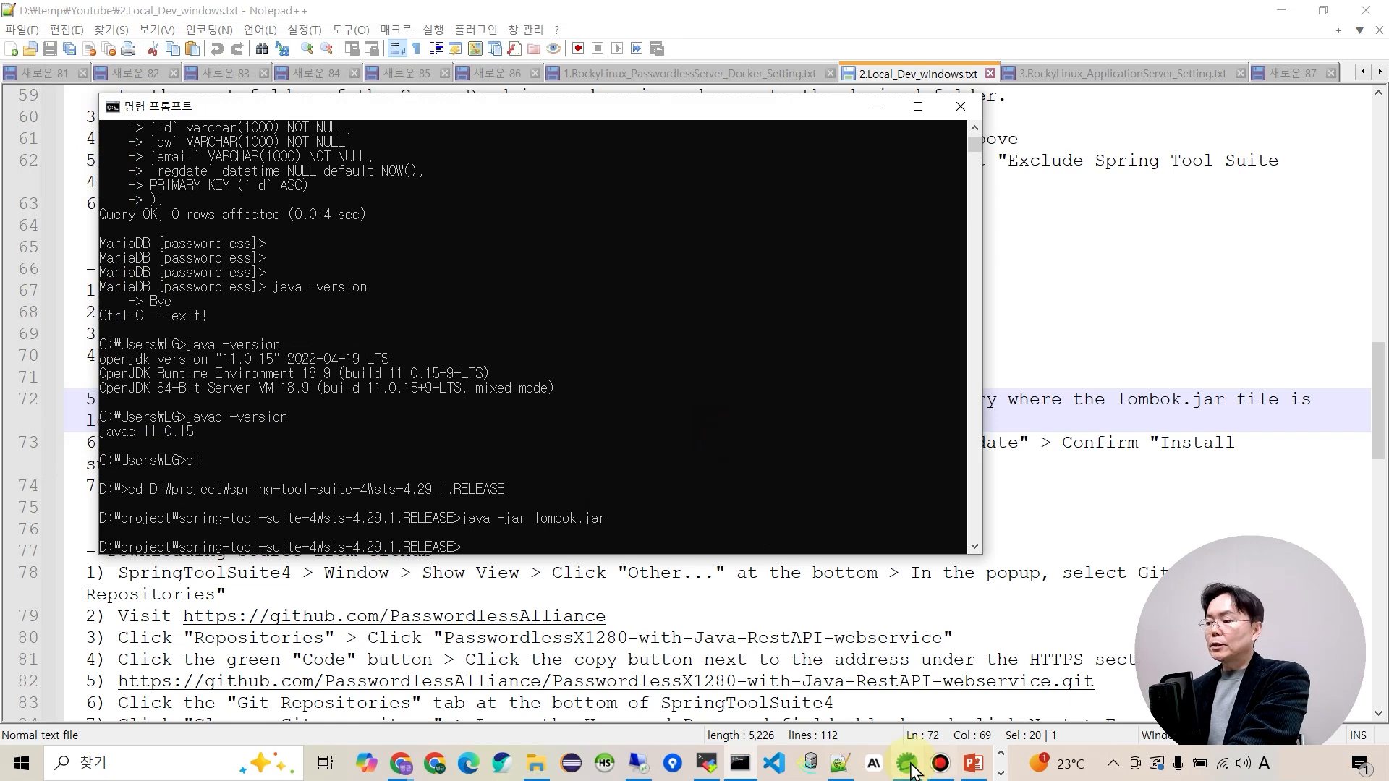
Restart Spring Tool Suite 4 and relaunch it on the D:\project\workspace_youtube workspace.
left_click(908, 765)
left_click(1369, 17)
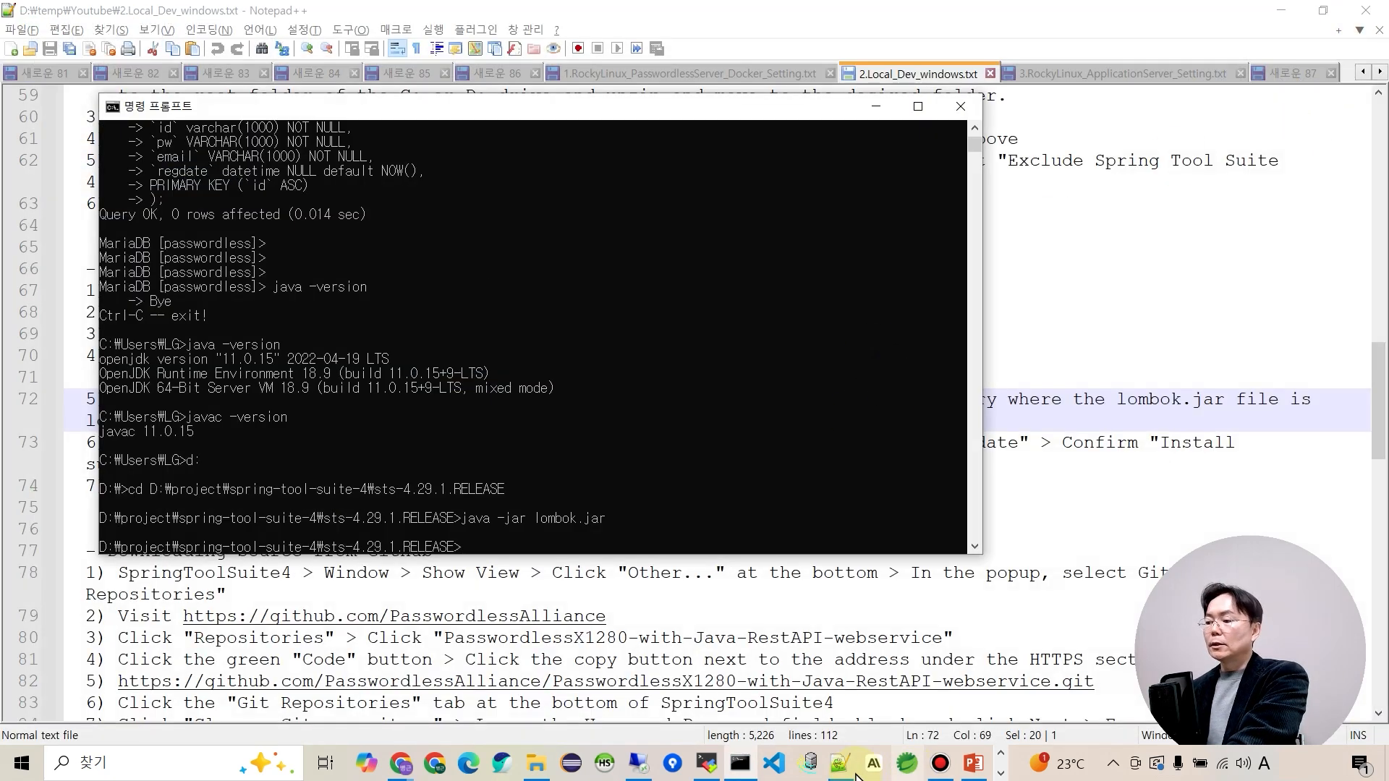
left_click(907, 767)
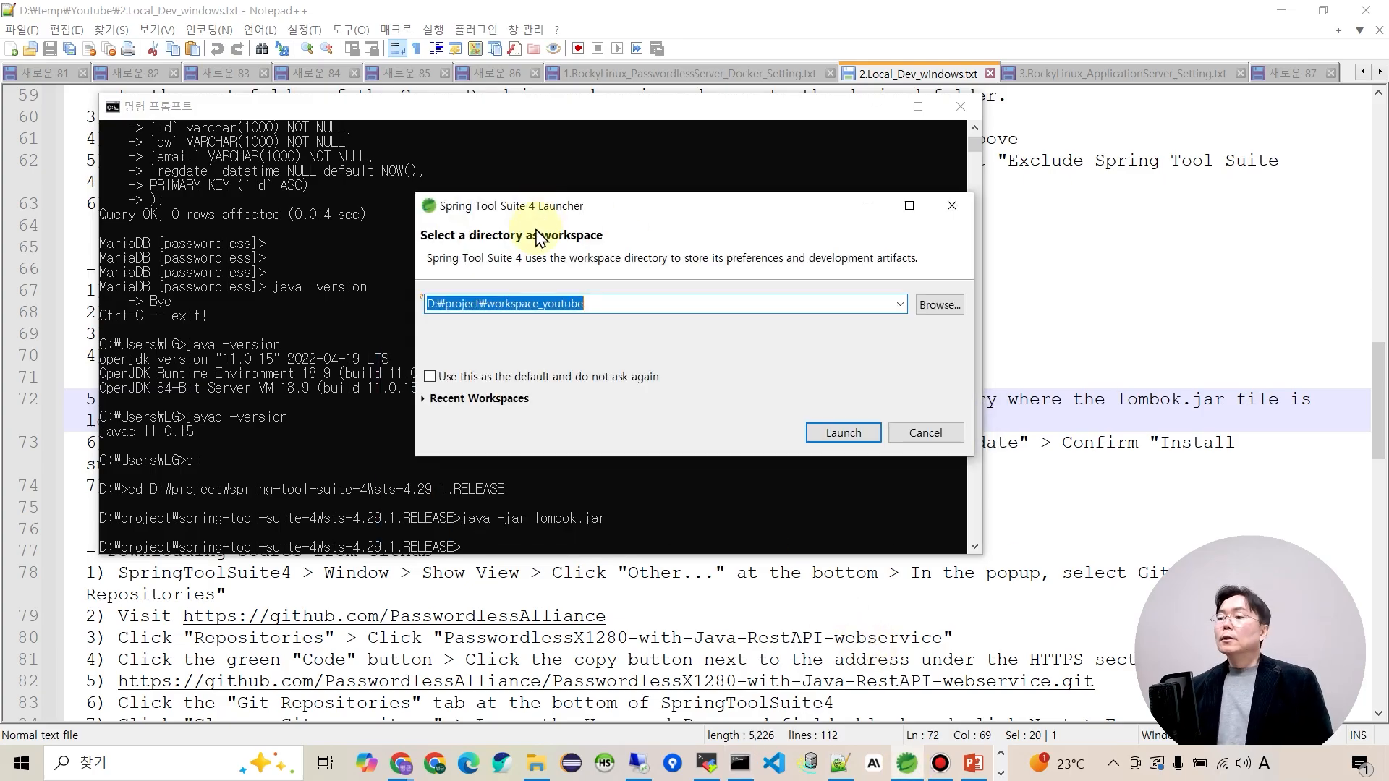
left_click(836, 429)
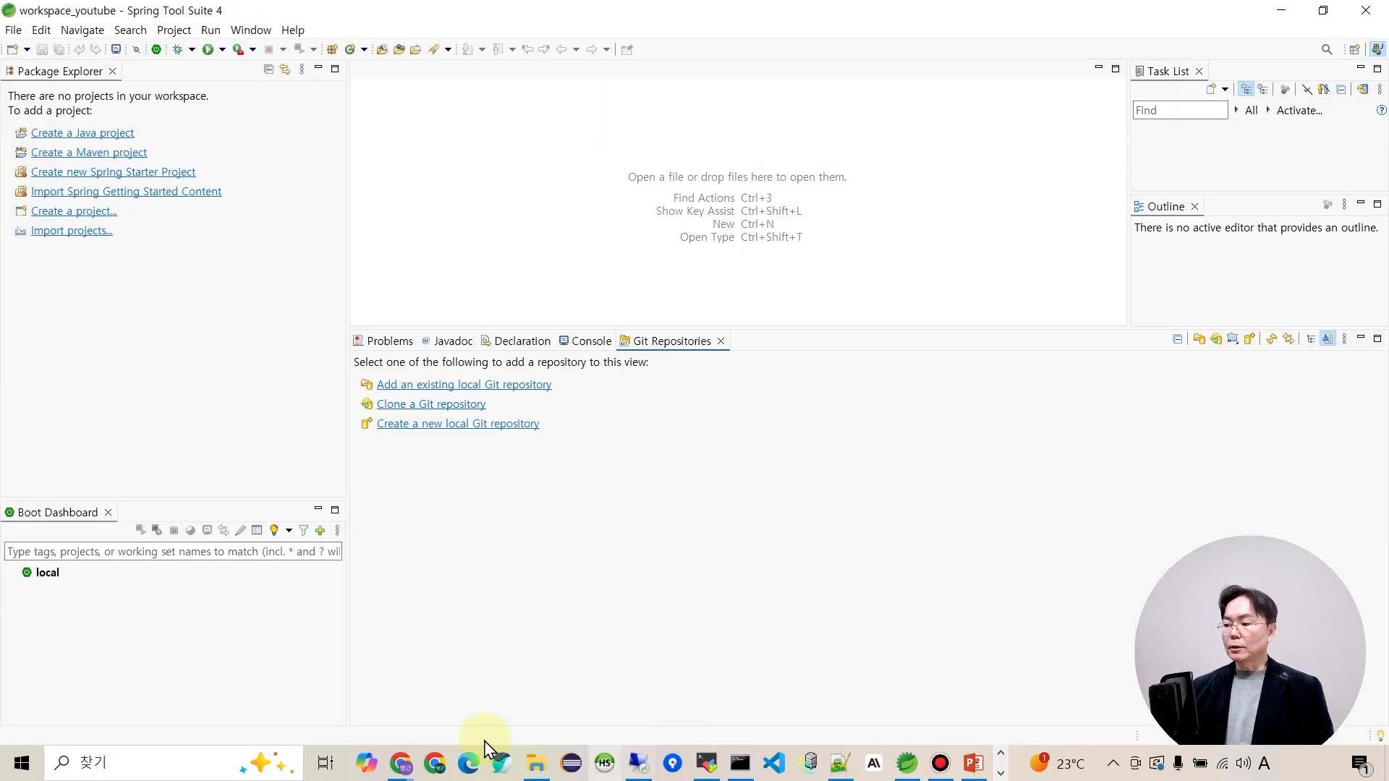
left_click(413, 775)
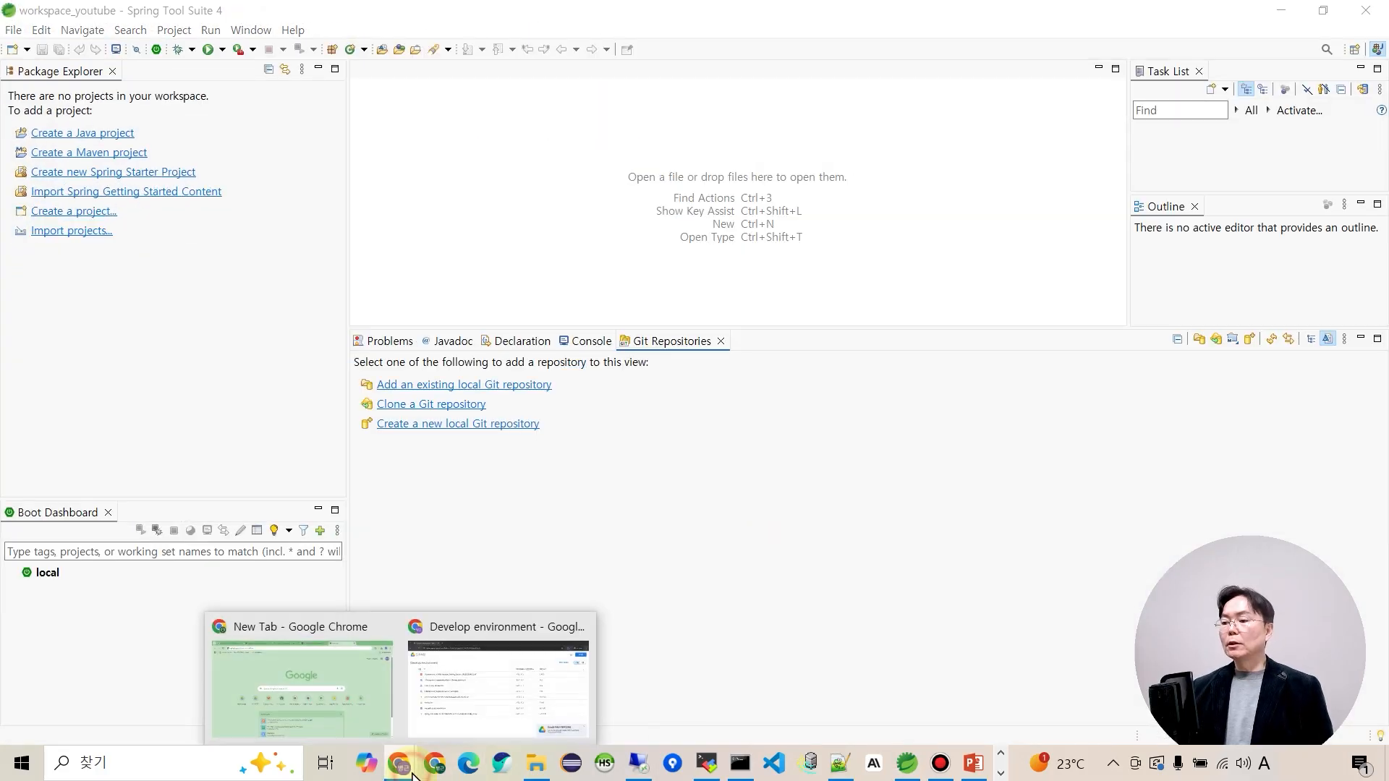
In Chrome, open the PasswordlessX1280-with-Java-RestAPI-webservice repository from the PasswordlessAlliance GitHub organisation.
left_click(369, 716)
left_click(156, 57)
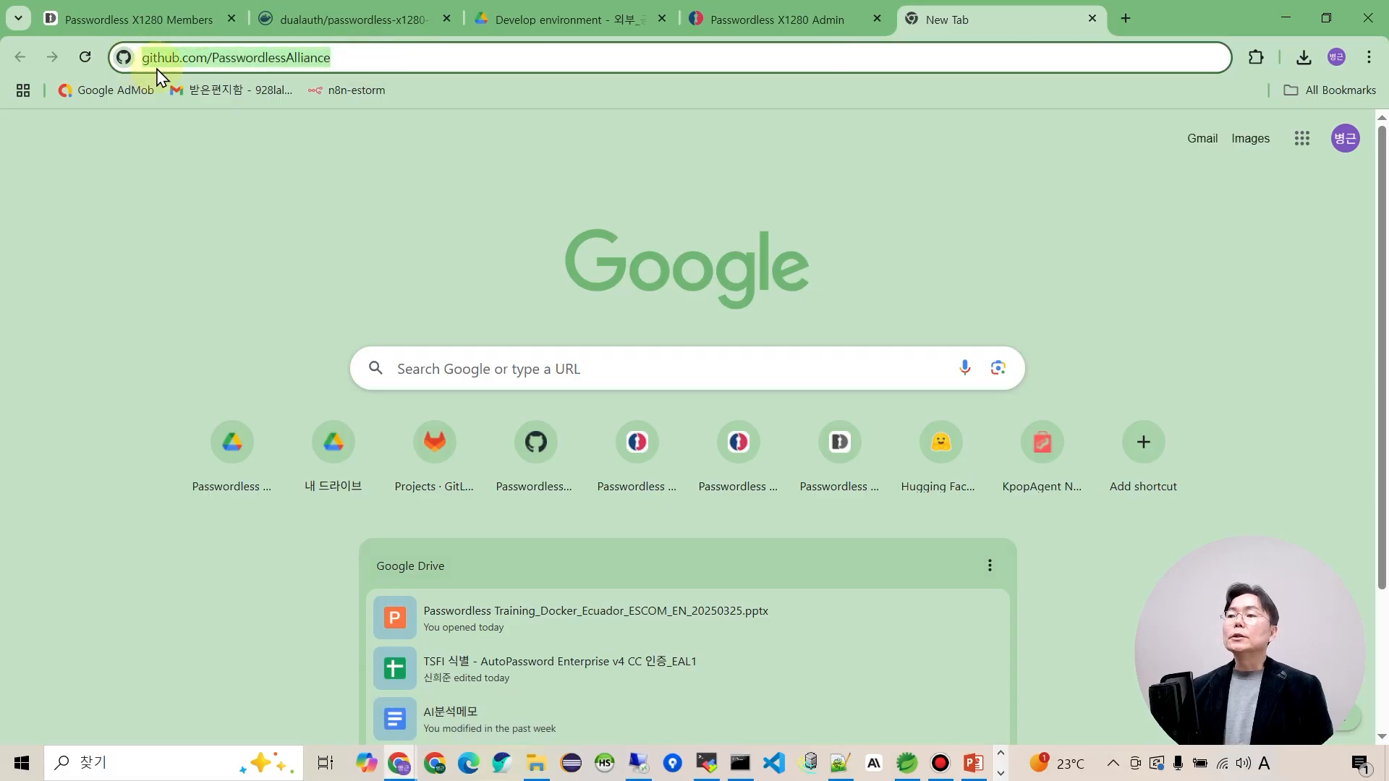
left_click(460, 60)
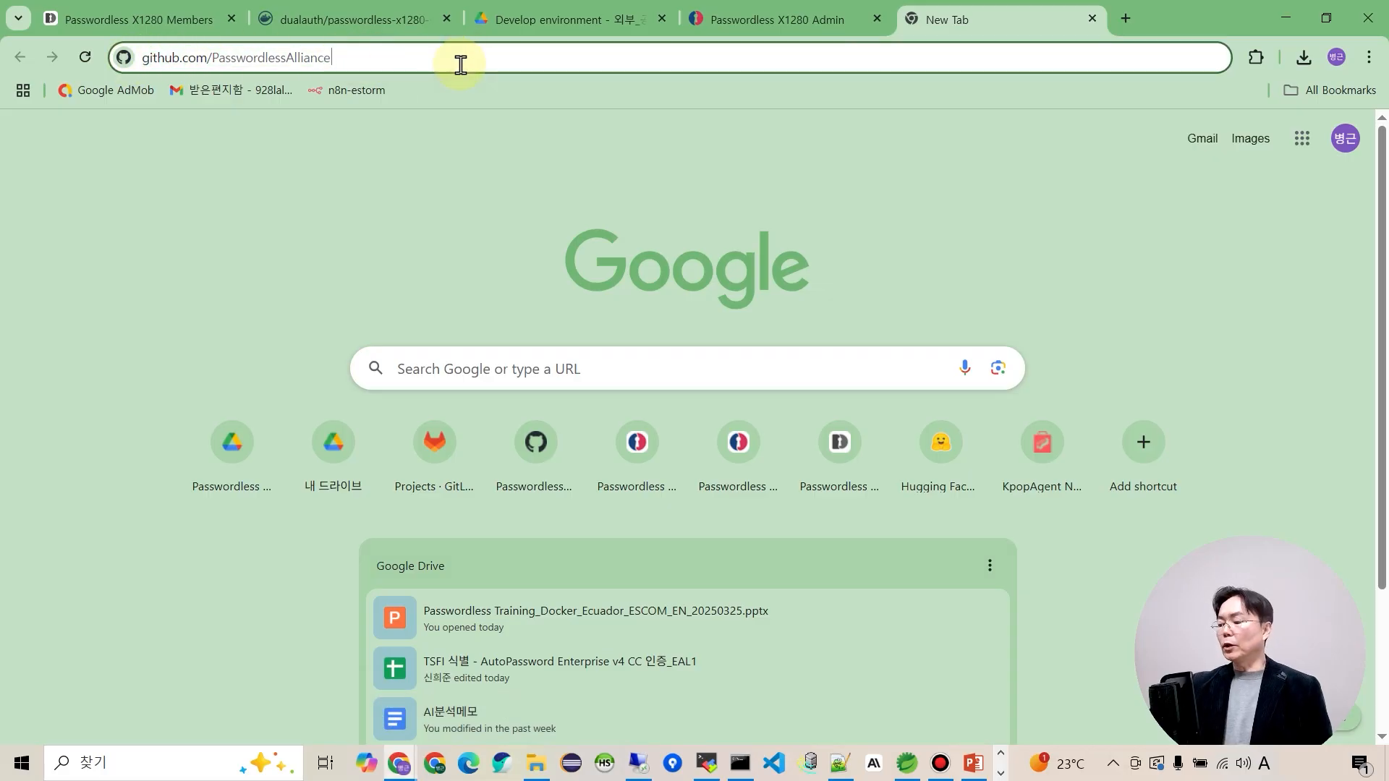
key("Return")
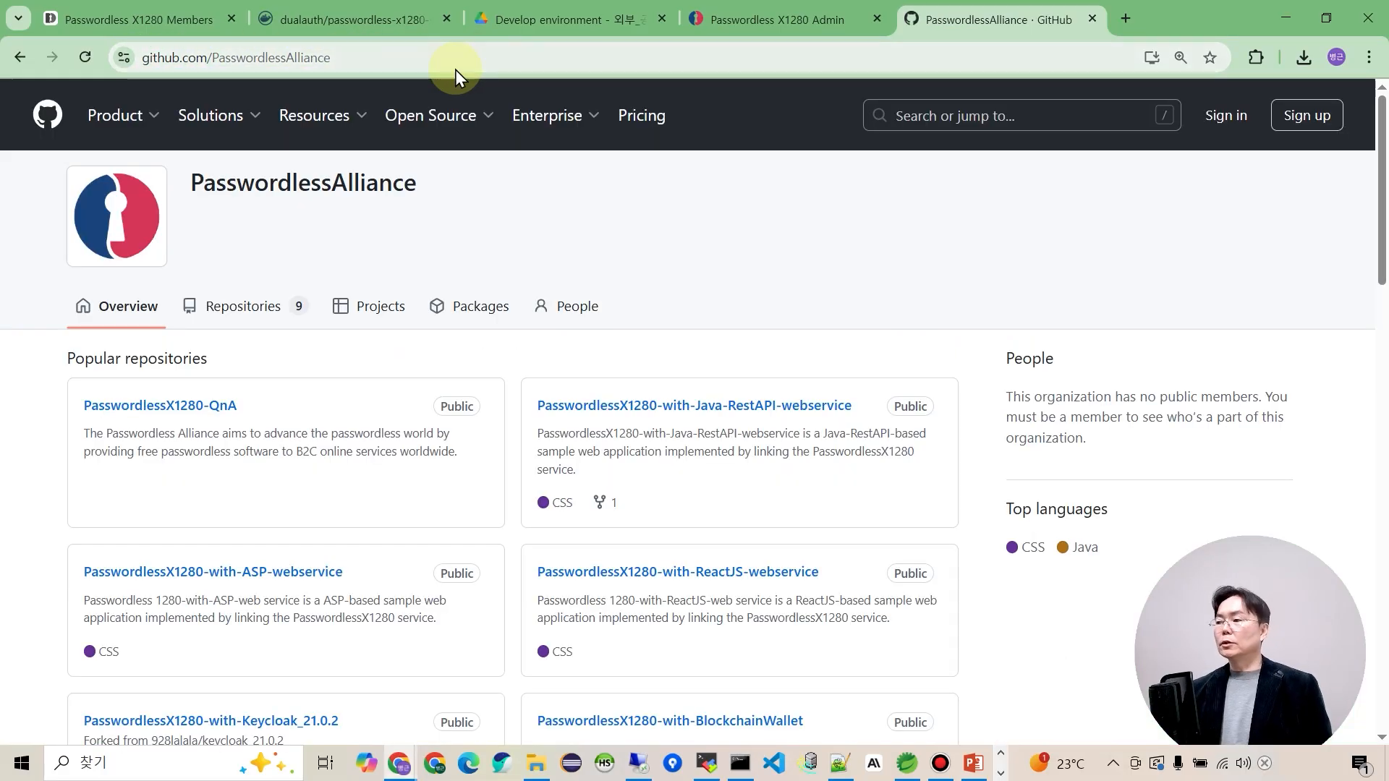
mouse_move(433, 117)
left_click(232, 315)
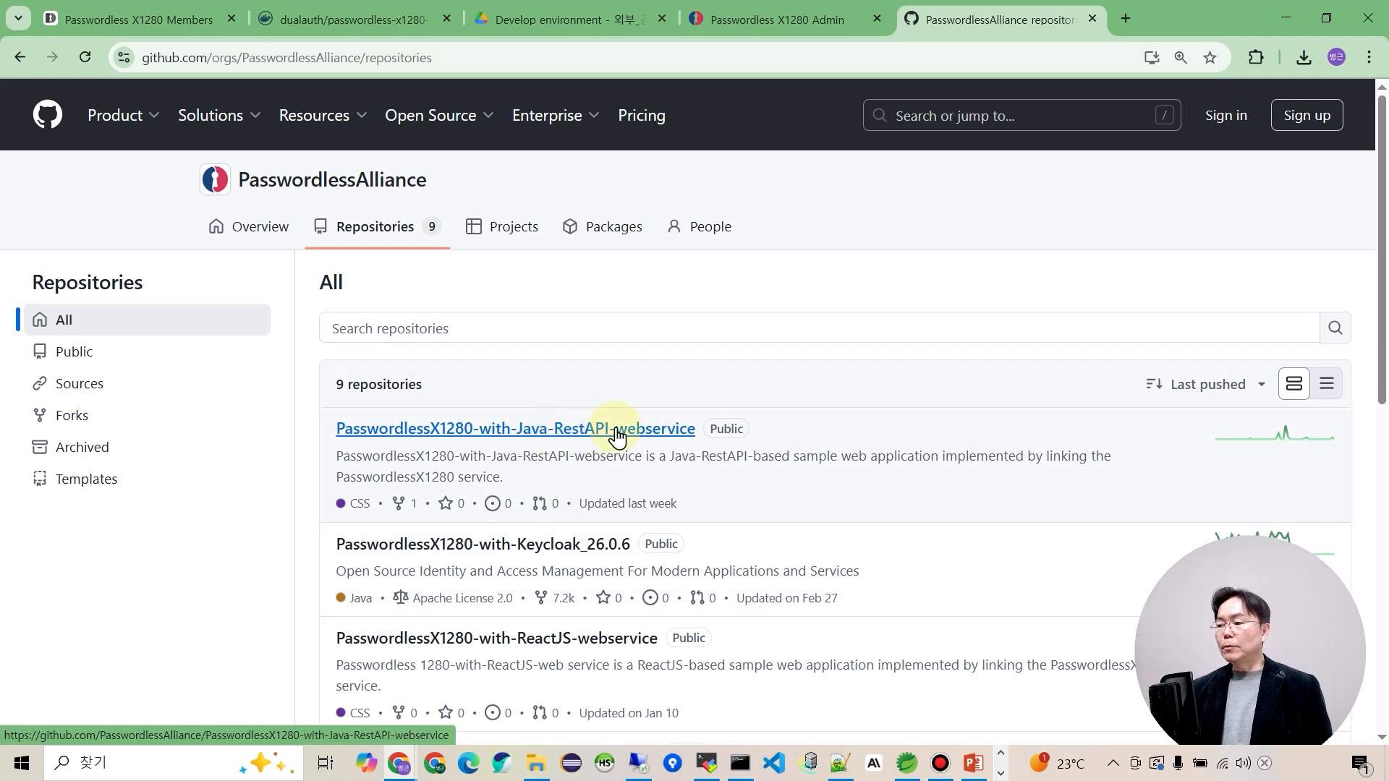
left_click(664, 432)
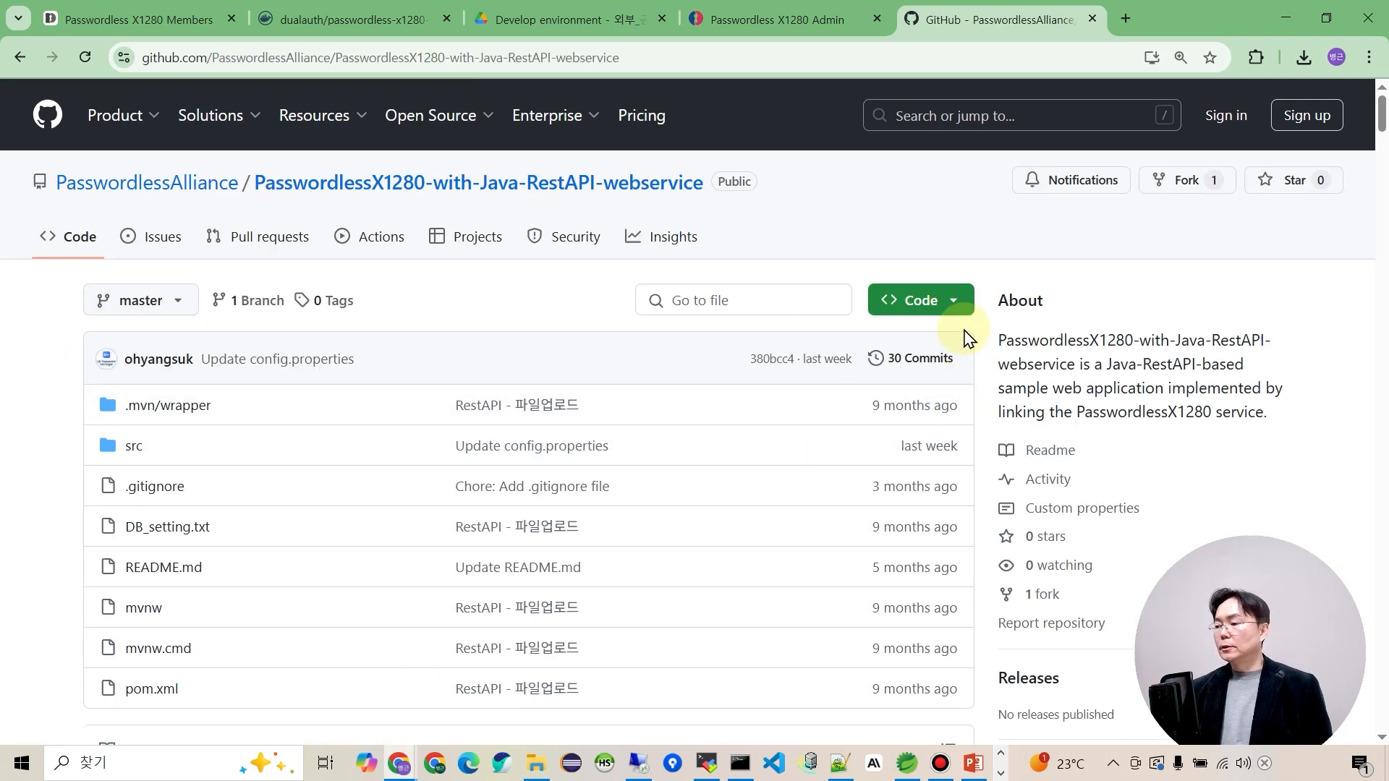
Copy the repository's HTTPS clone address and return to Spring Tool Suite.
left_click(956, 302)
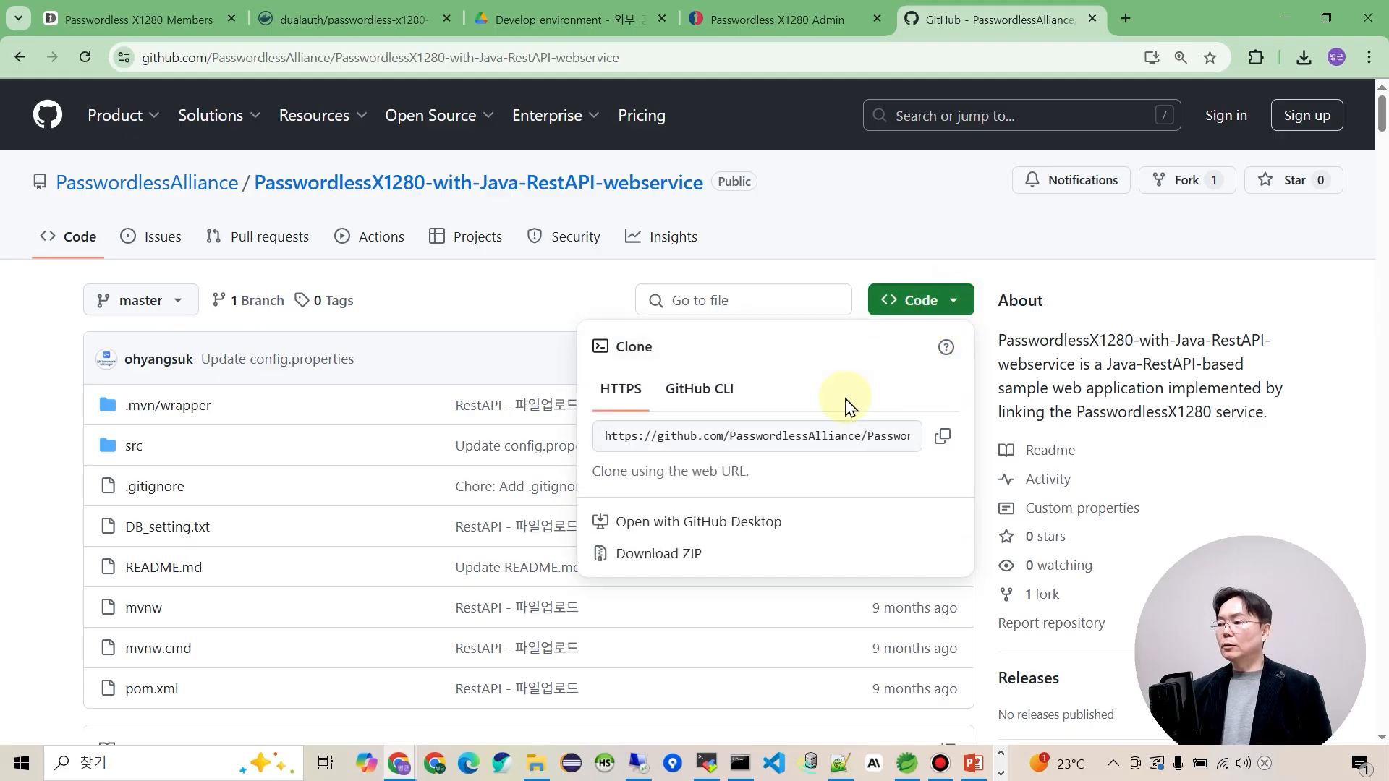
left_click(944, 438)
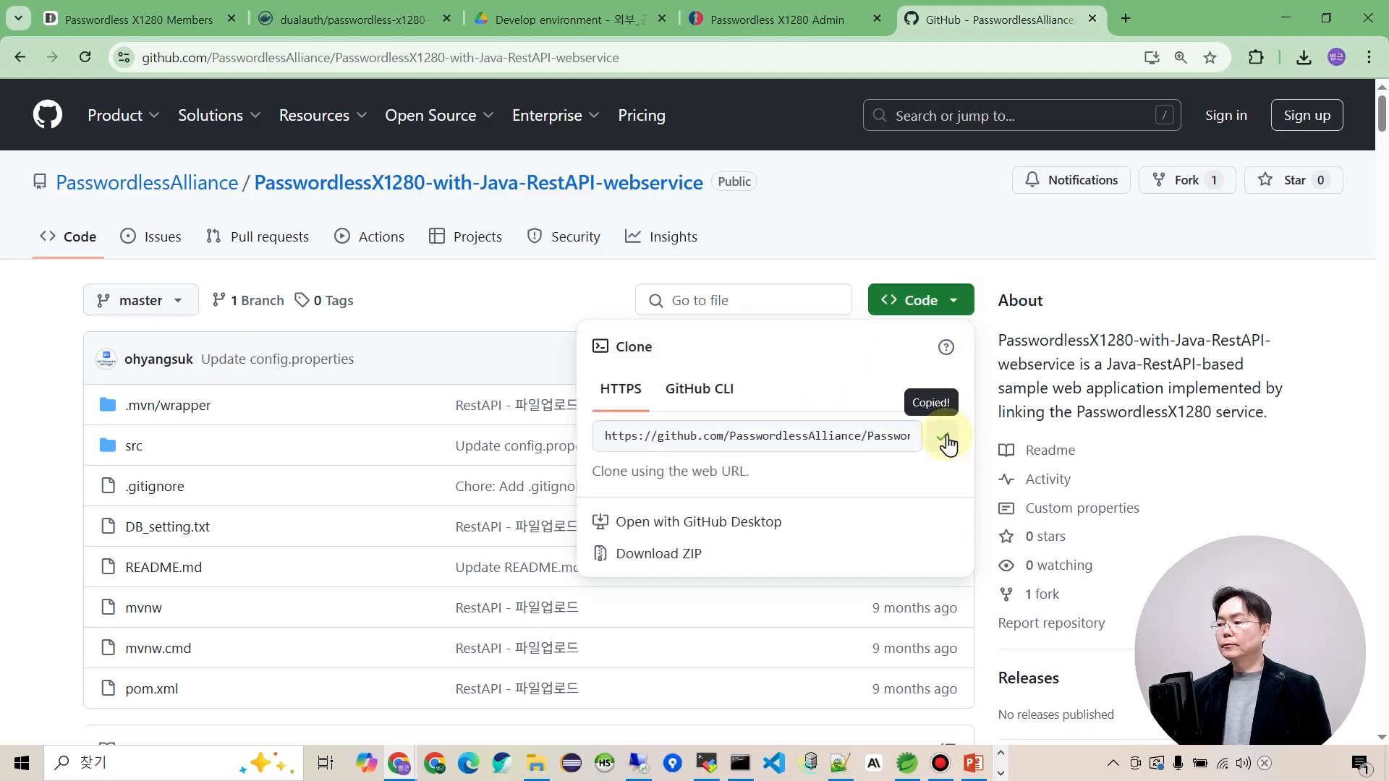
left_click(906, 763)
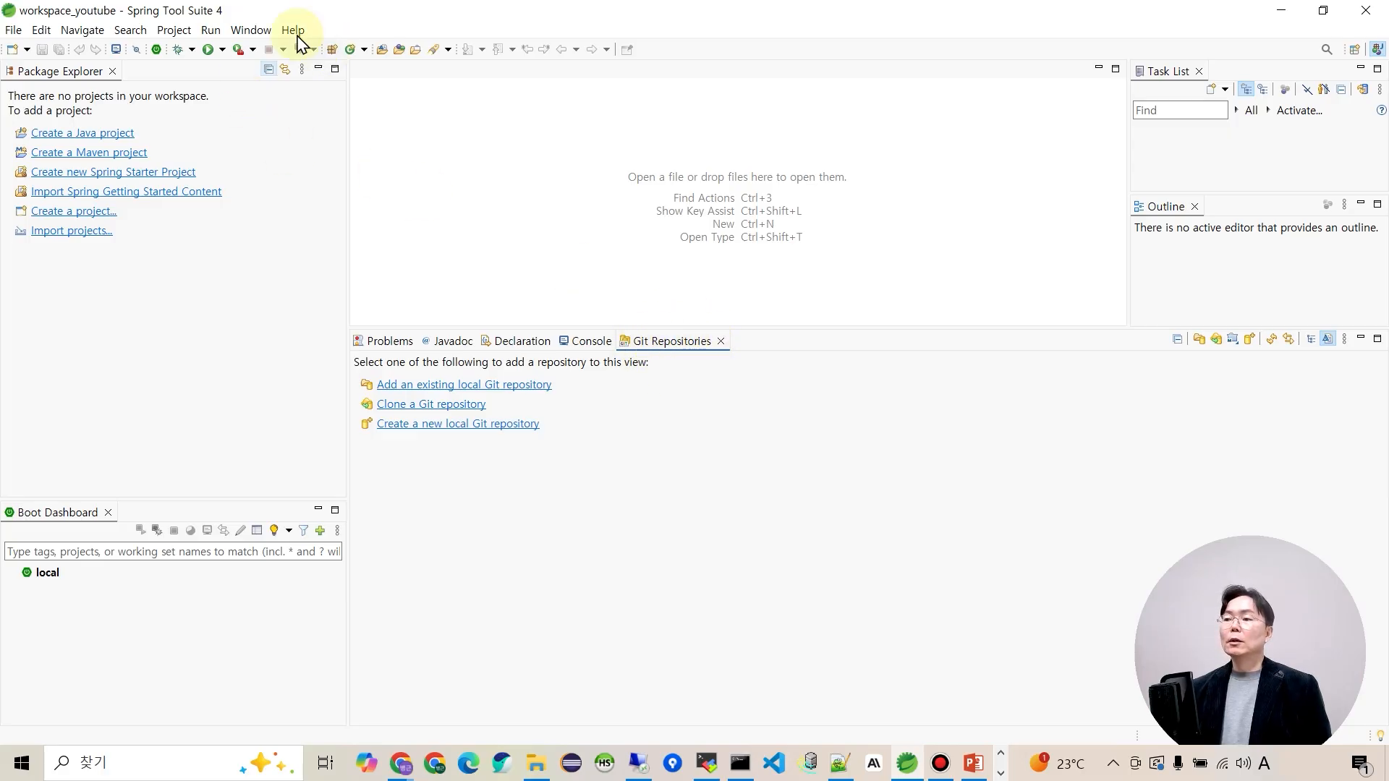
Open the Git Repositories view via Window > Show View > Other and begin cloning a repository.
left_click(248, 30)
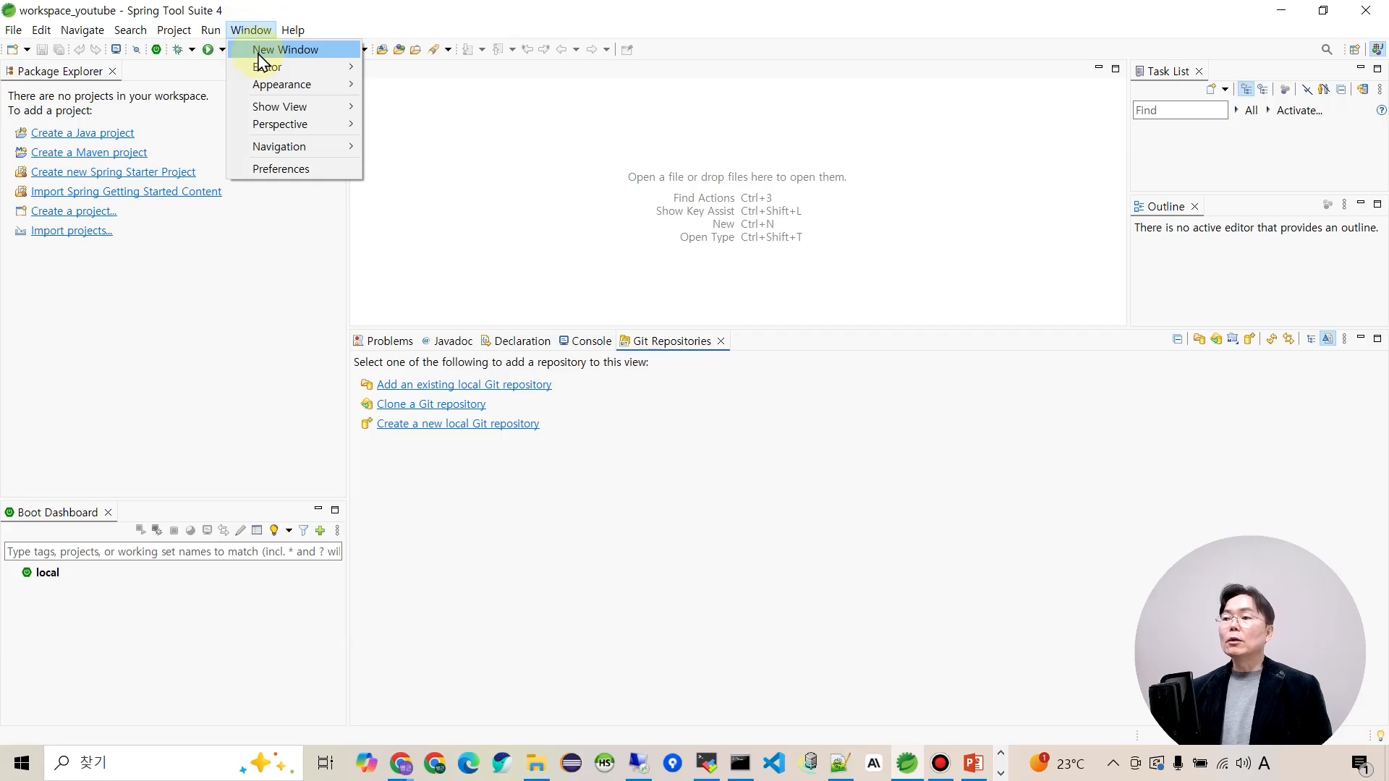
mouse_move(348, 116)
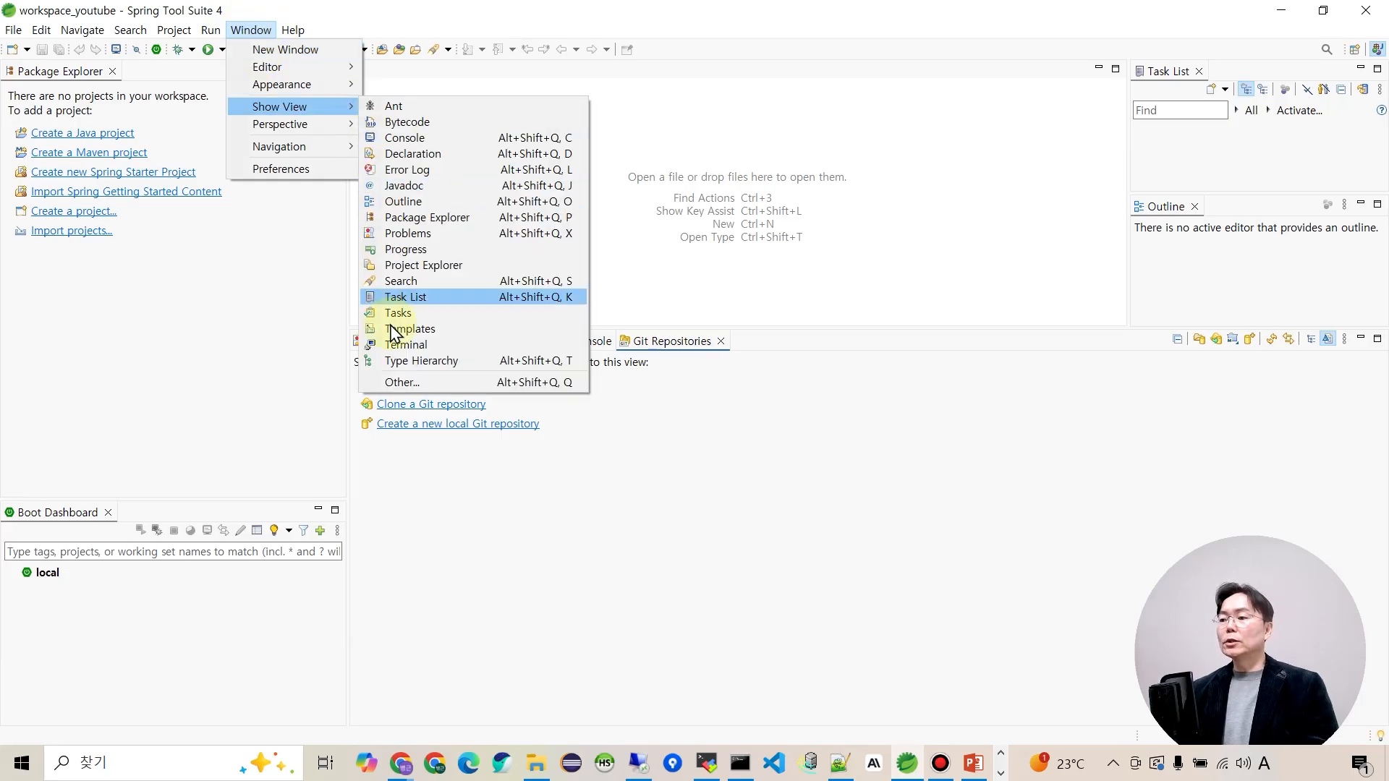
left_click(402, 382)
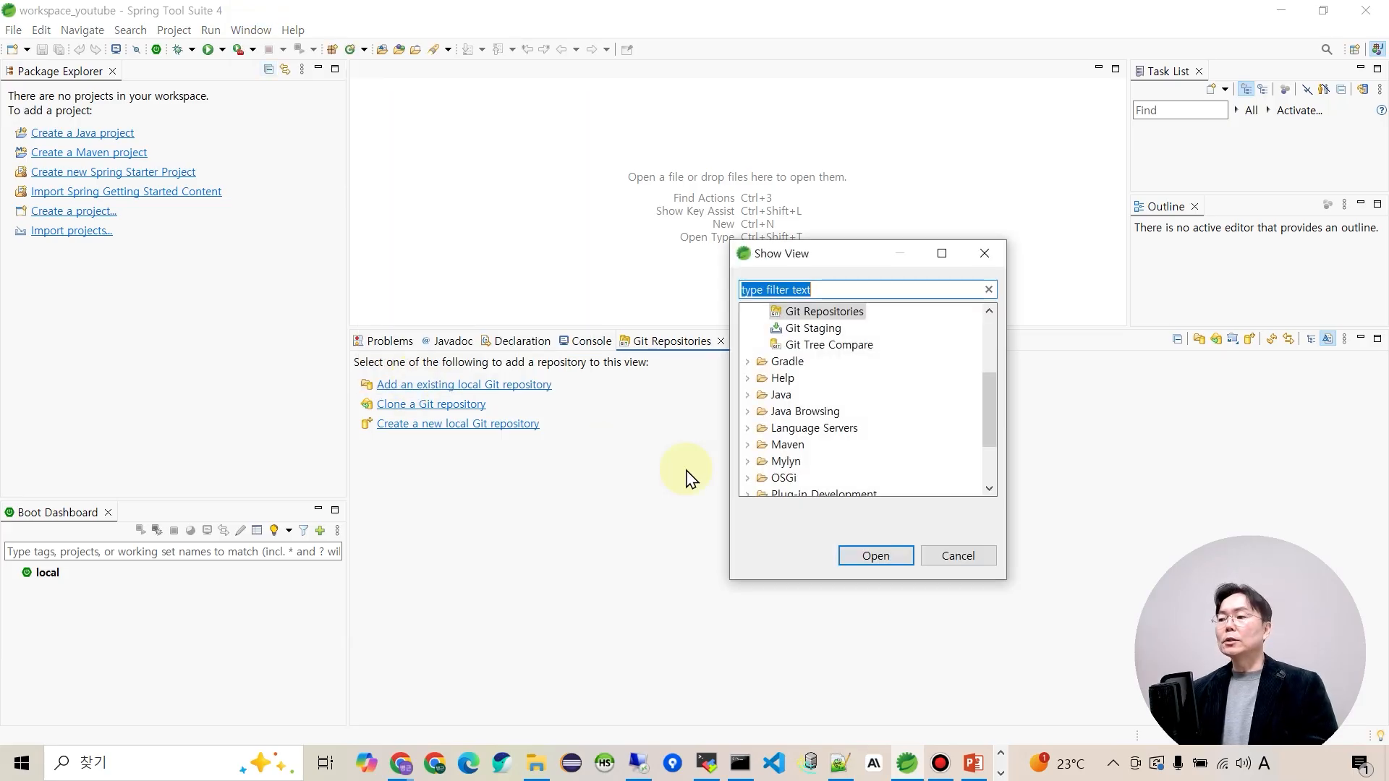
scroll(775, 357, "up", 2)
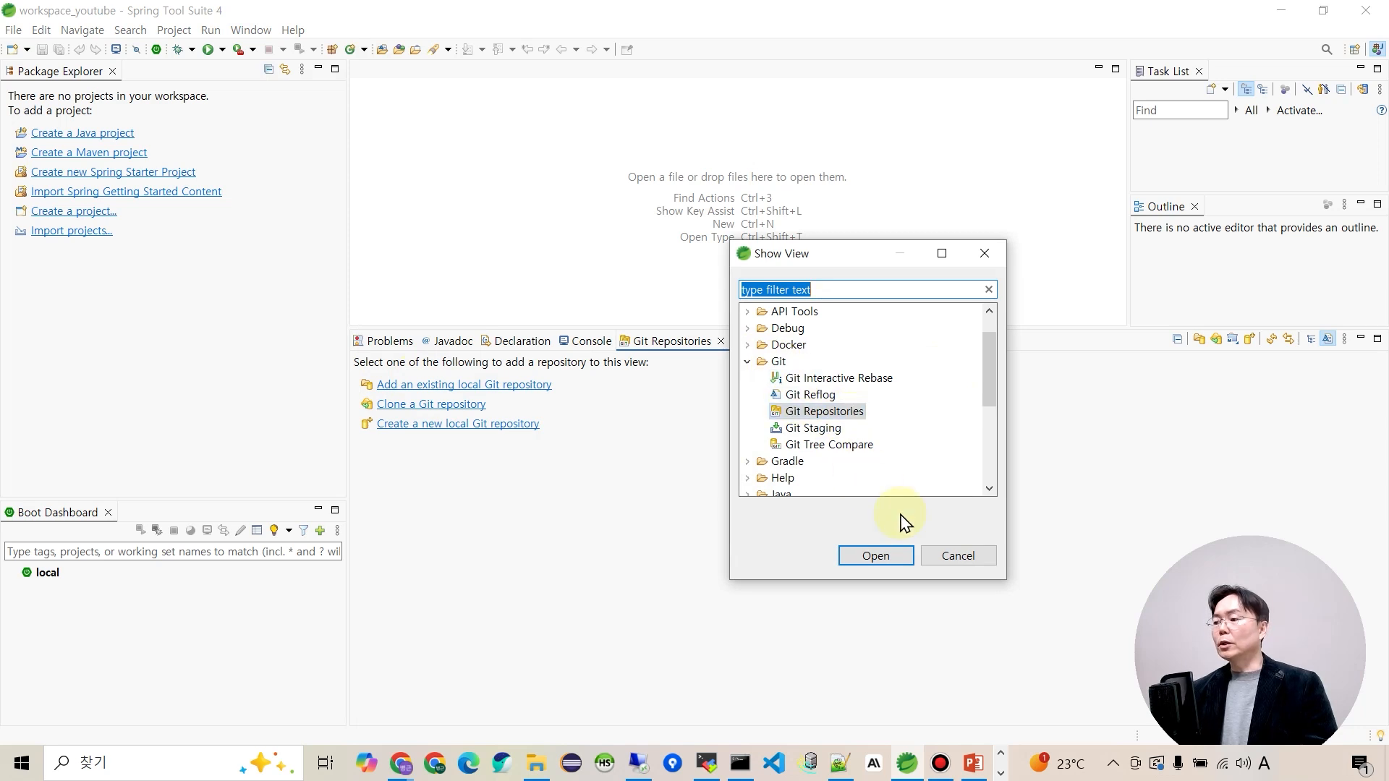
left_click(908, 560)
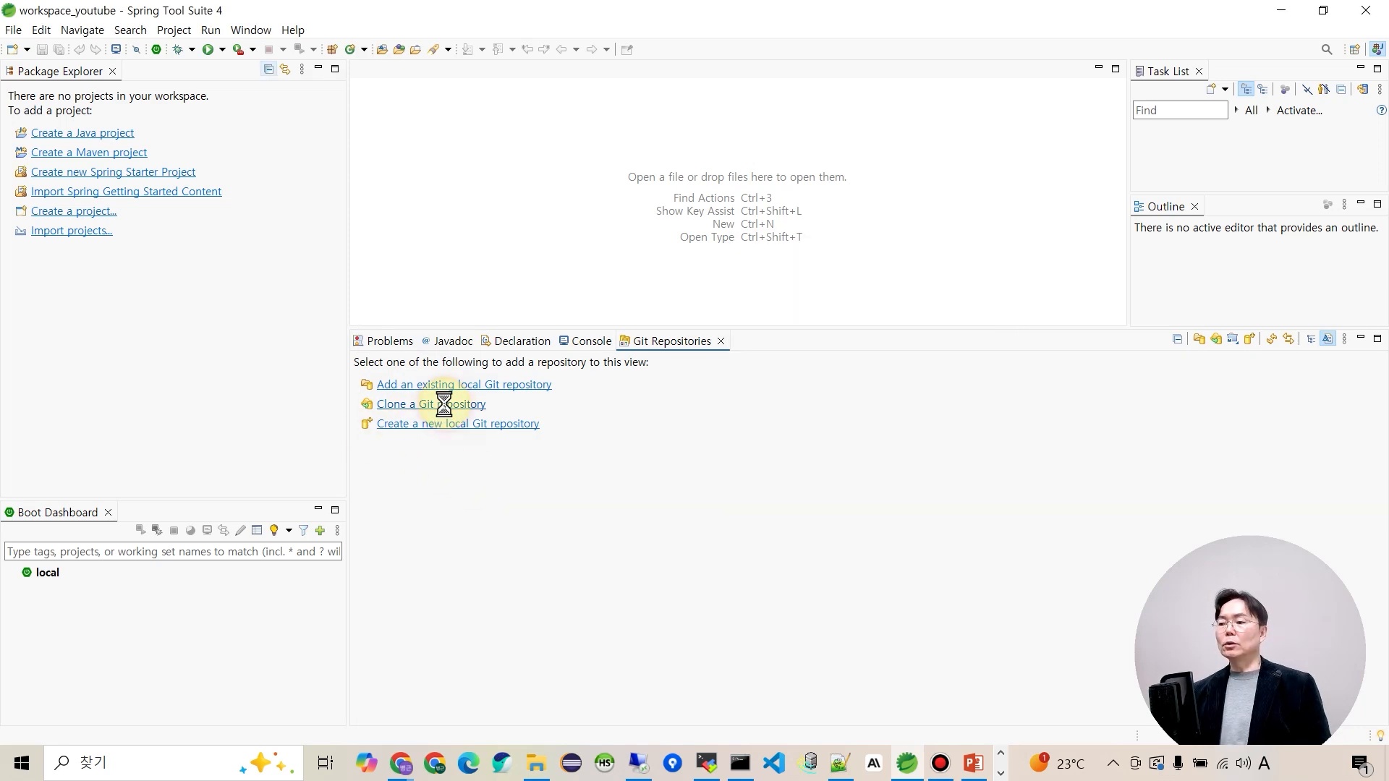
left_click(448, 405)
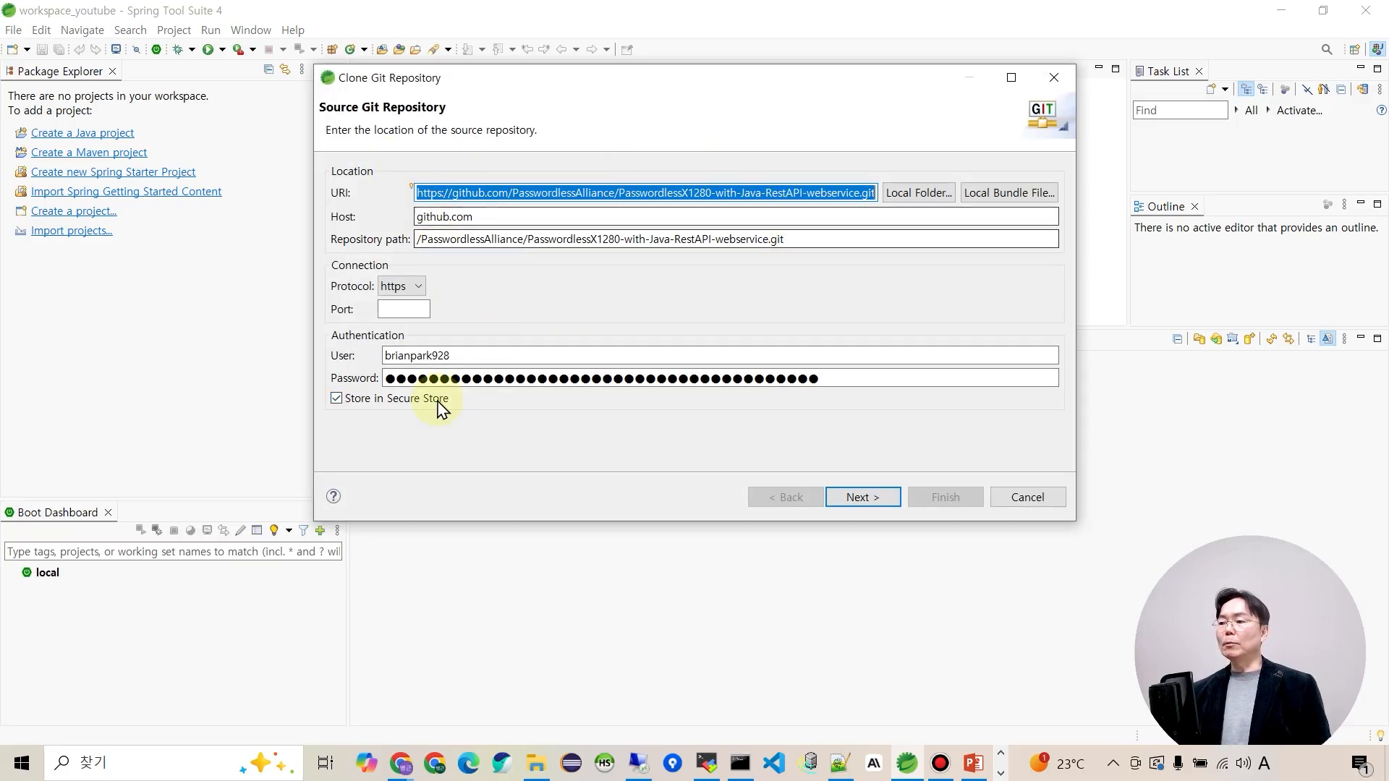
Clear the pre-filled user name and password, keep the master branch, and continue to Local Destination.
left_click_drag(490, 356, 227, 352)
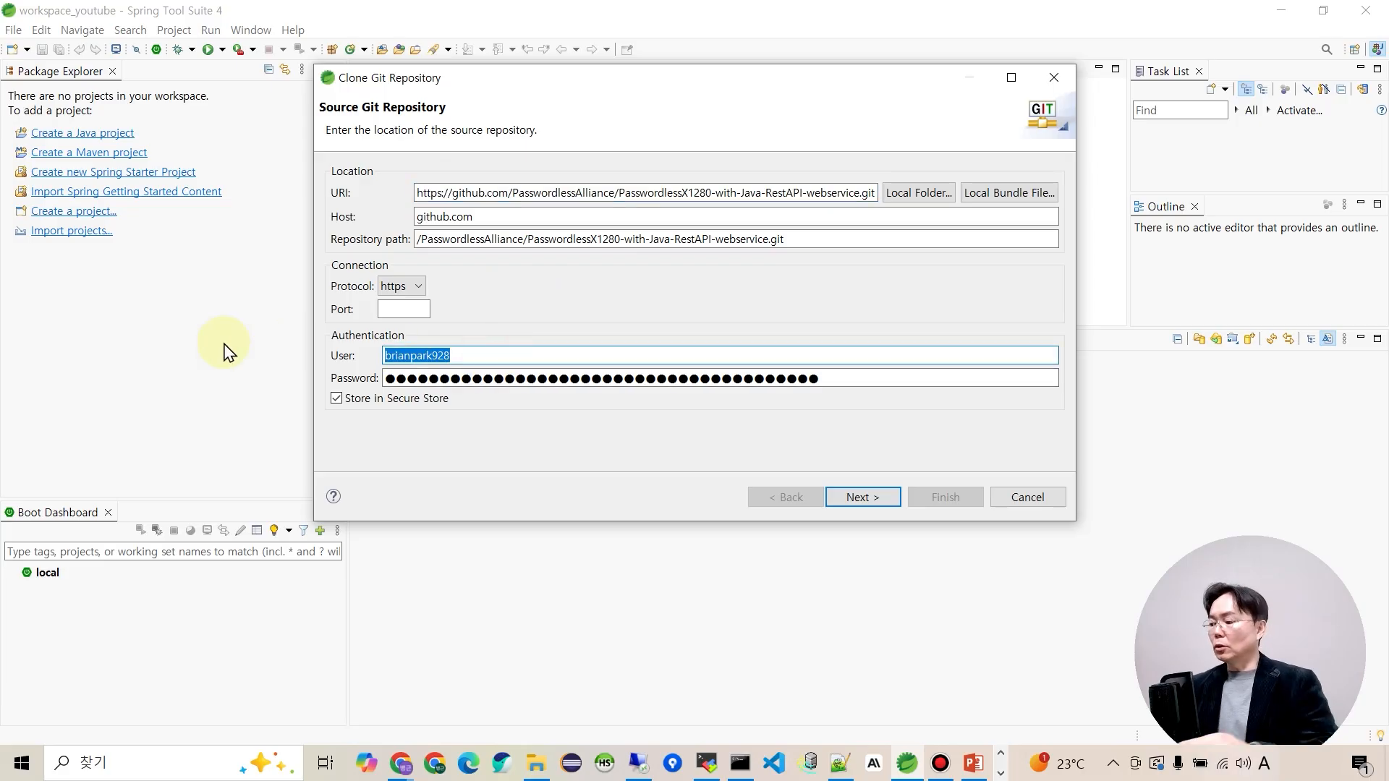
key("Delete")
left_click_drag(924, 376, 342, 403)
key("Delete")
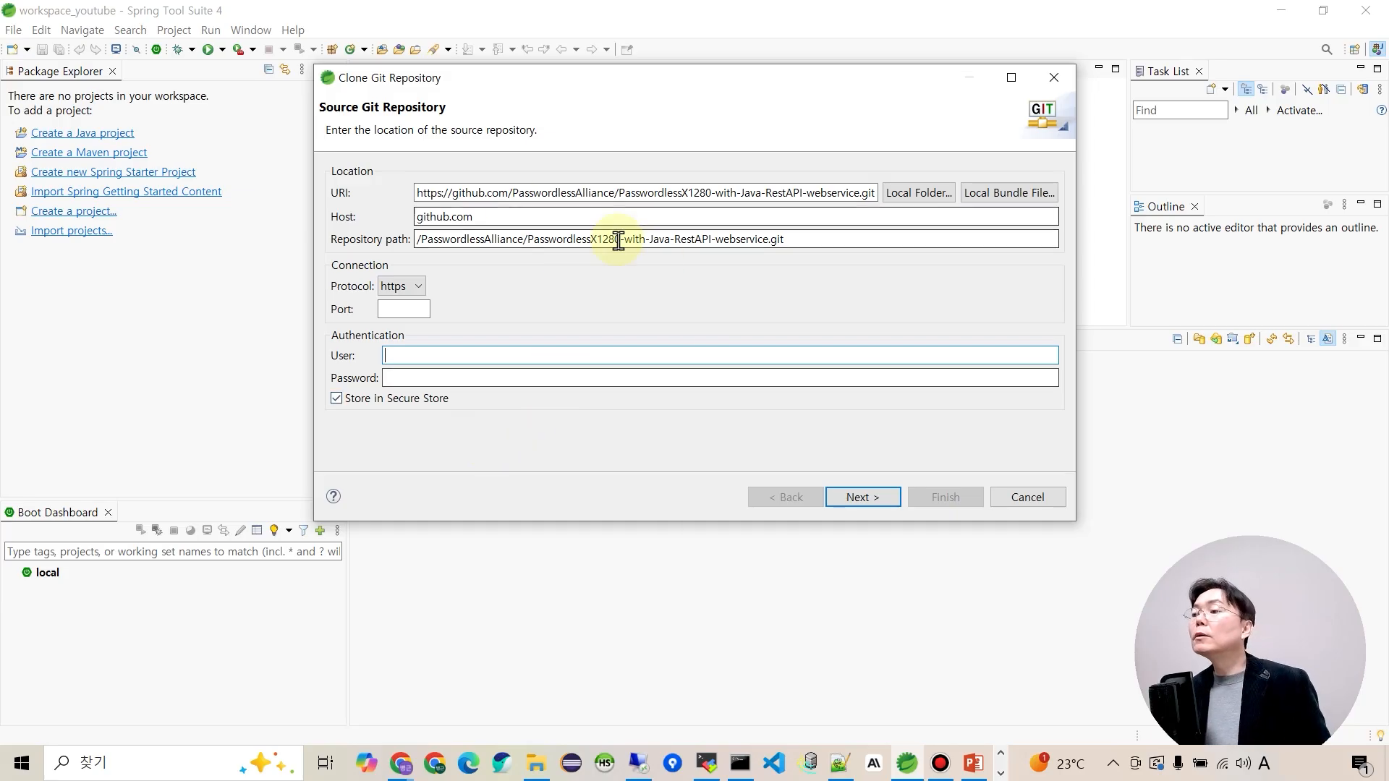
left_click(874, 498)
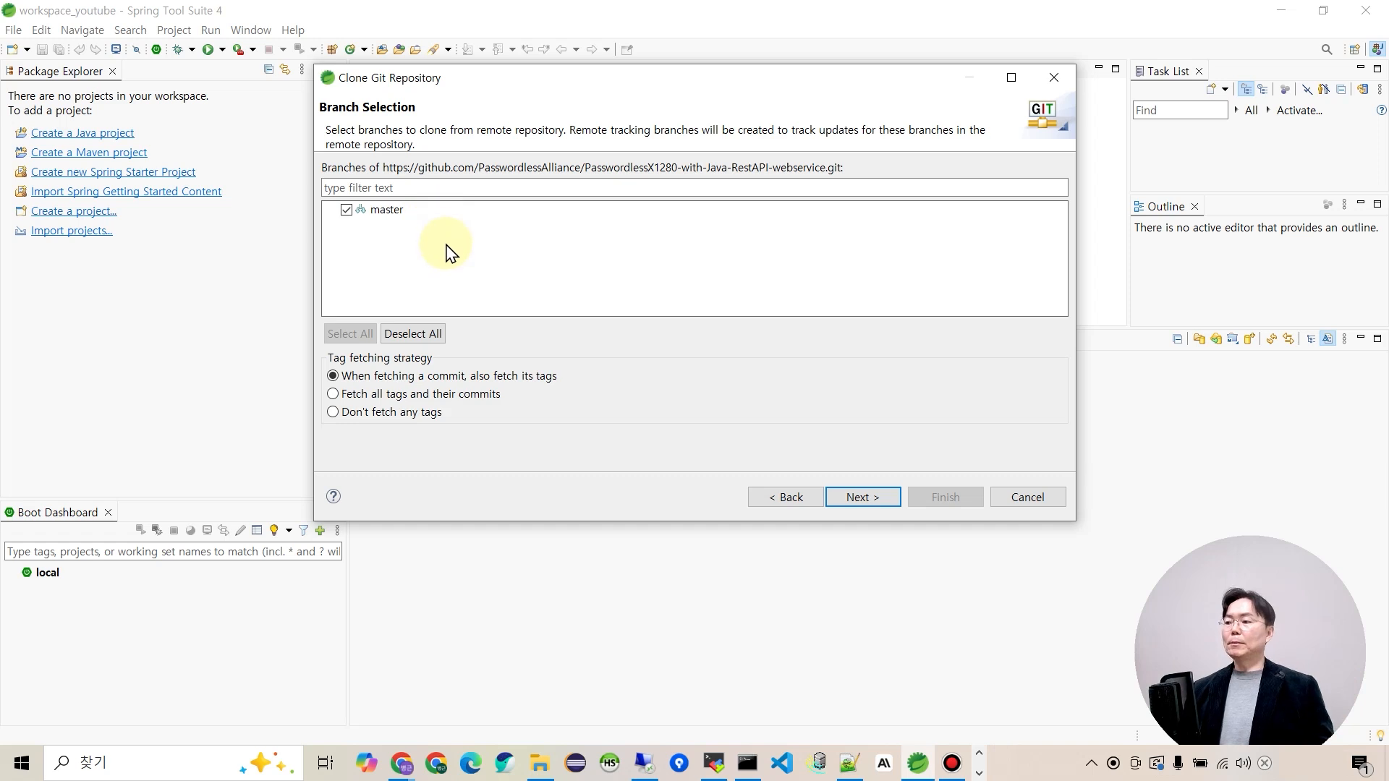
left_click(858, 499)
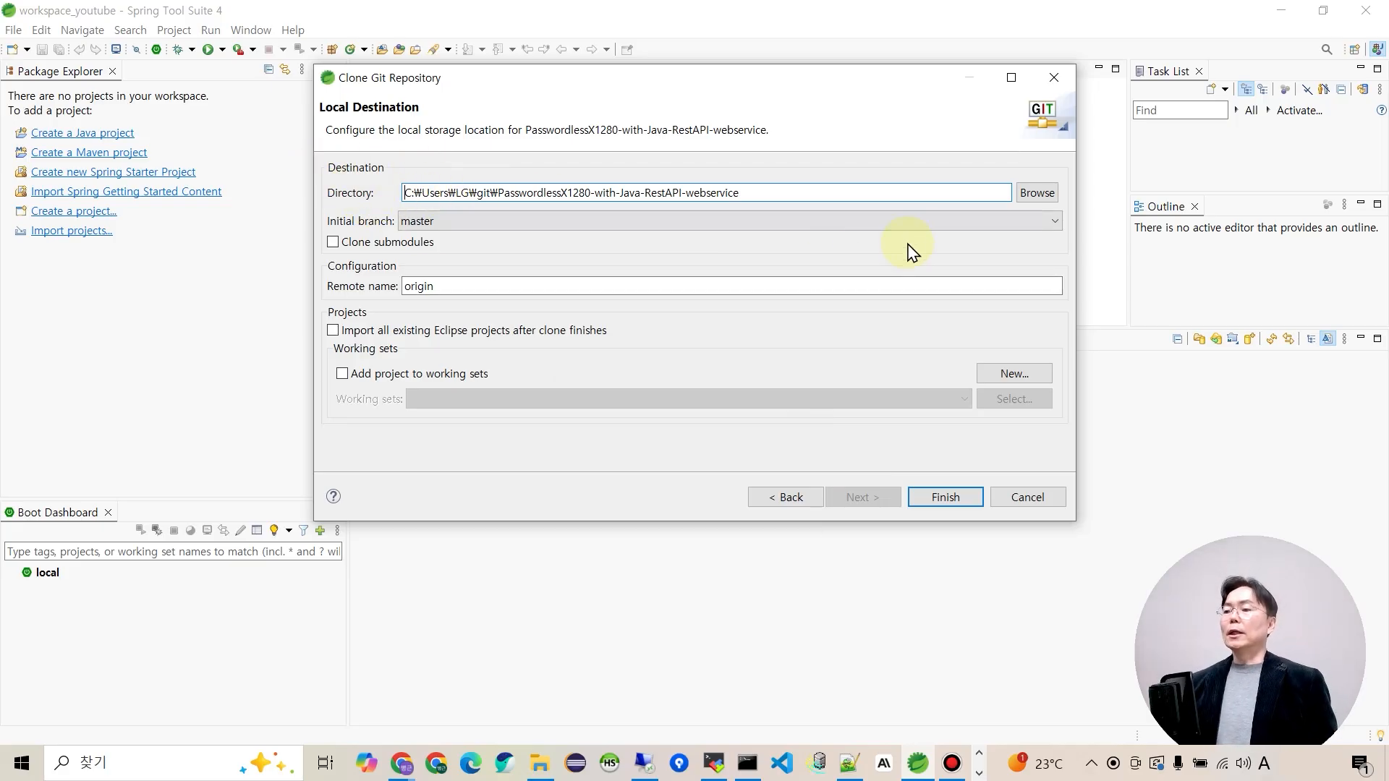
left_click(1037, 193)
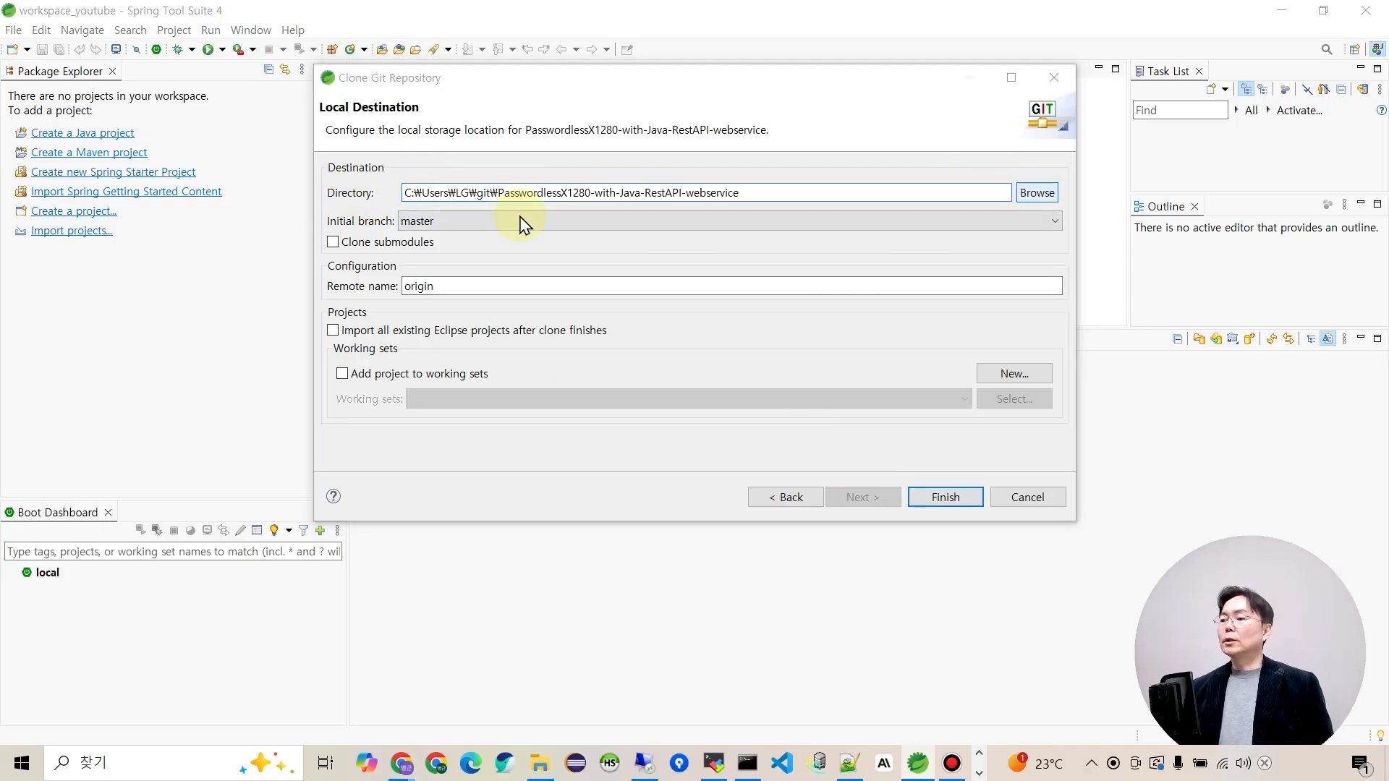
Set the clone destination to D:\project\workspace_youtube and finish cloning the repository.
left_click_drag(460, 275, 453, 378)
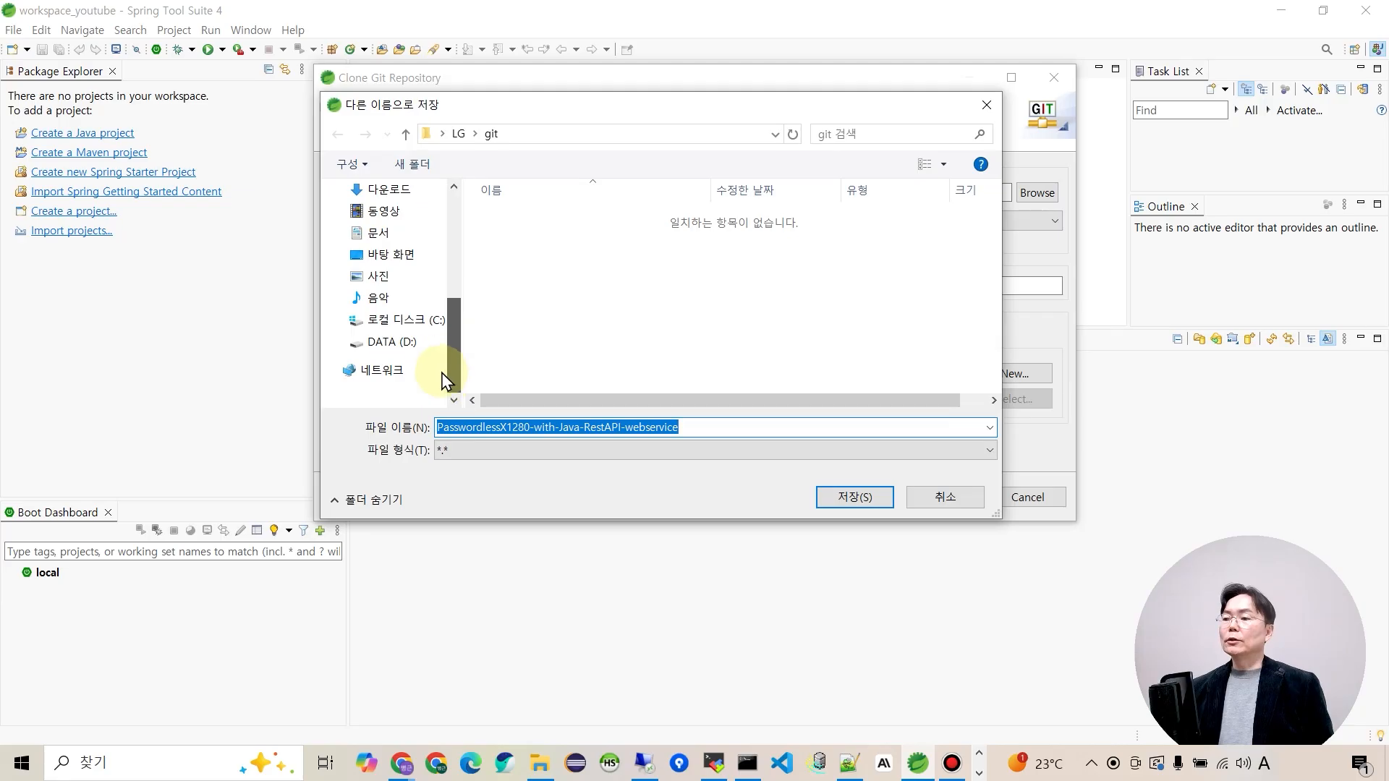
left_click(394, 349)
scroll(525, 312, "down", 3)
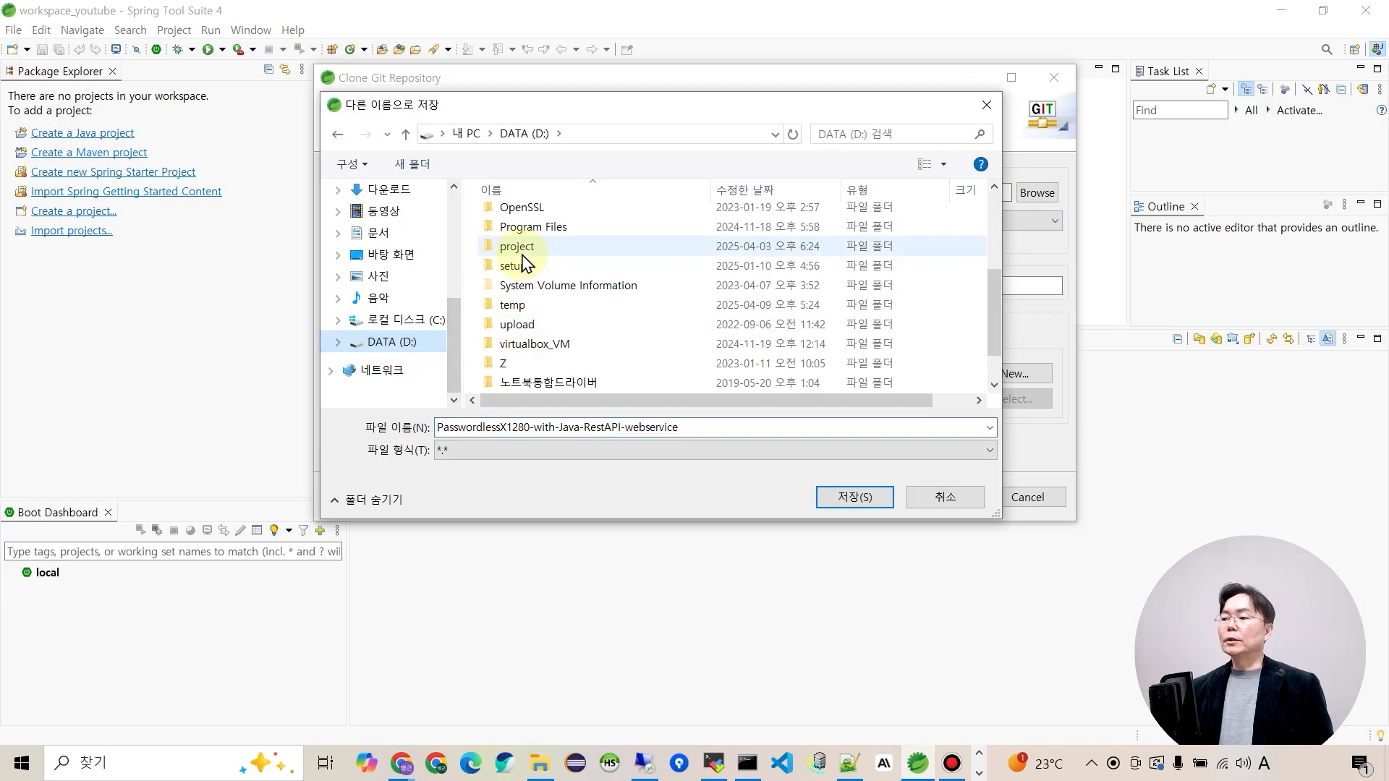
double_click(518, 250)
scroll(535, 282, "down", 5)
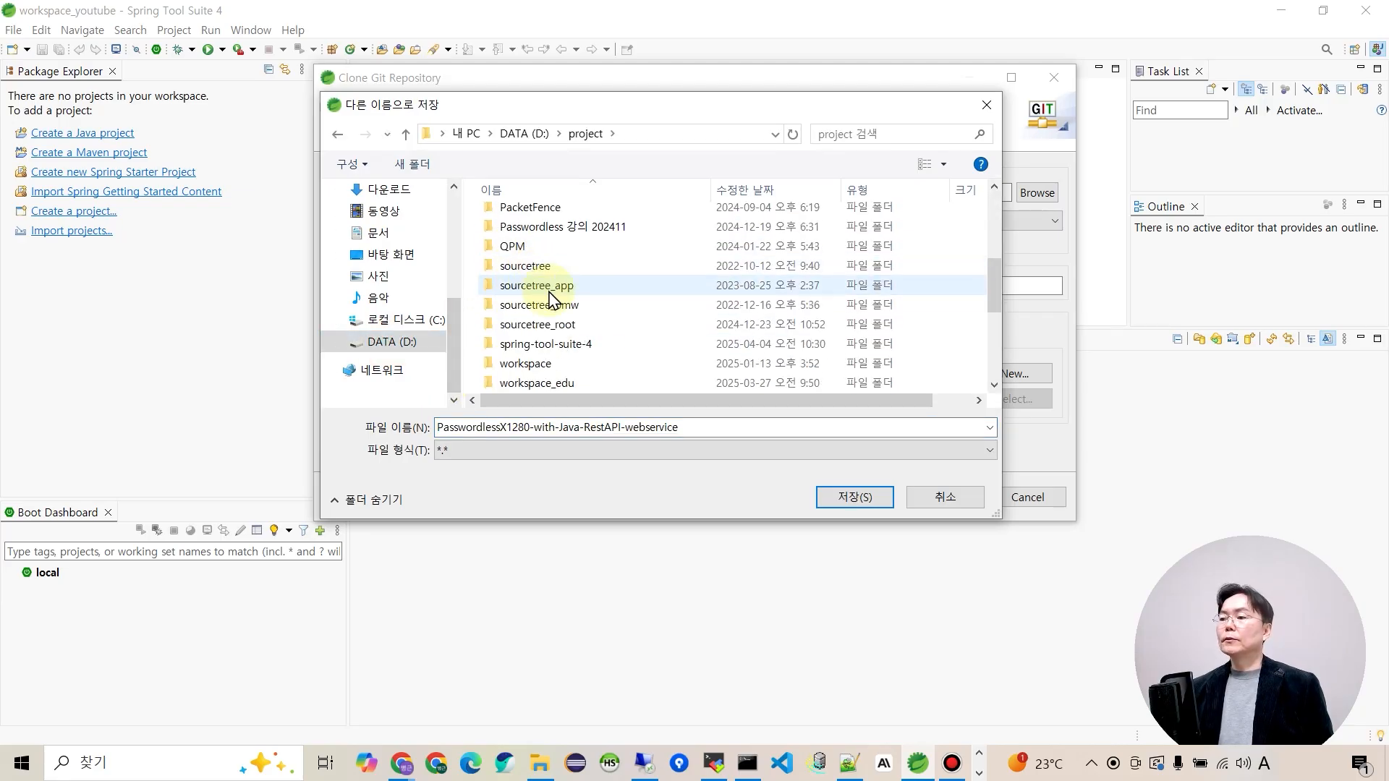
scroll(548, 295, "down", 4)
scroll(539, 264, "up", 1)
left_click(544, 233)
double_click(540, 233)
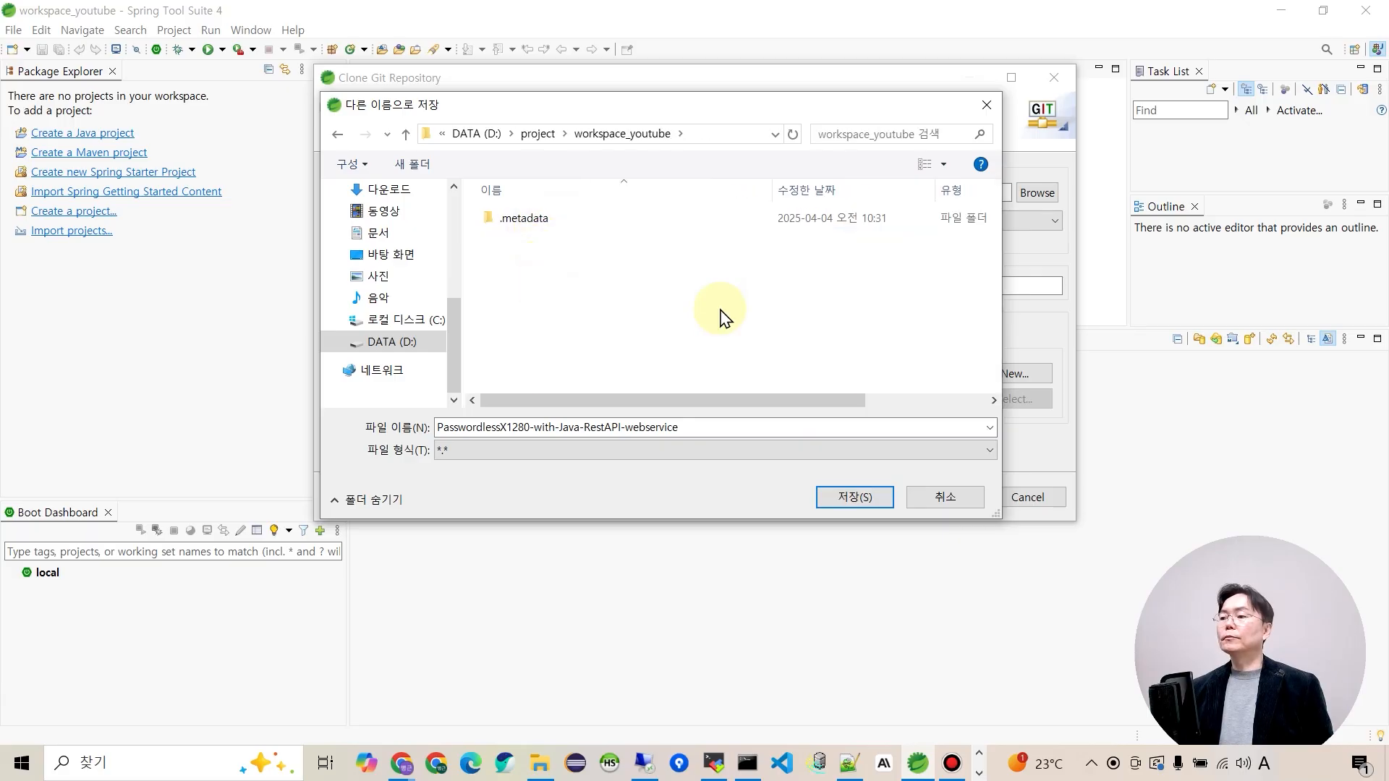
left_click(856, 498)
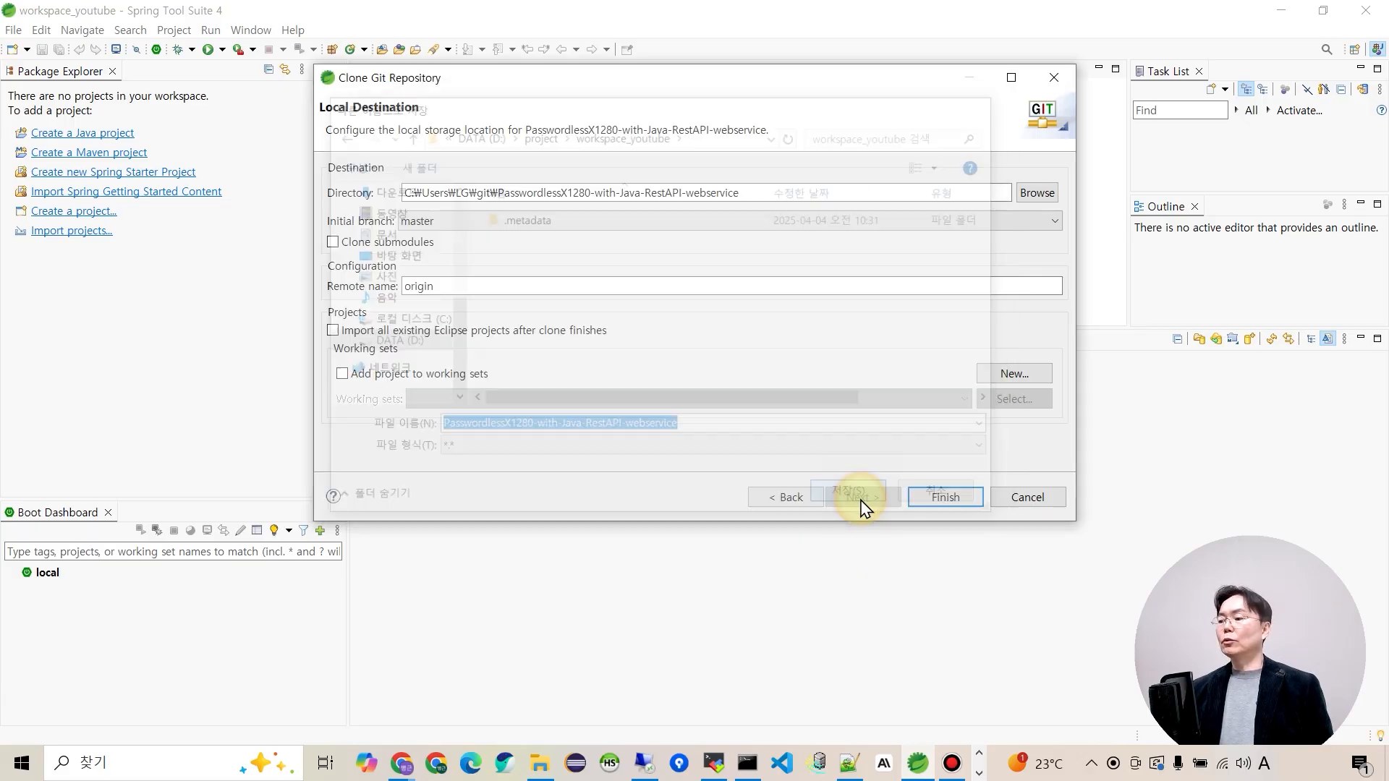
left_click(945, 498)
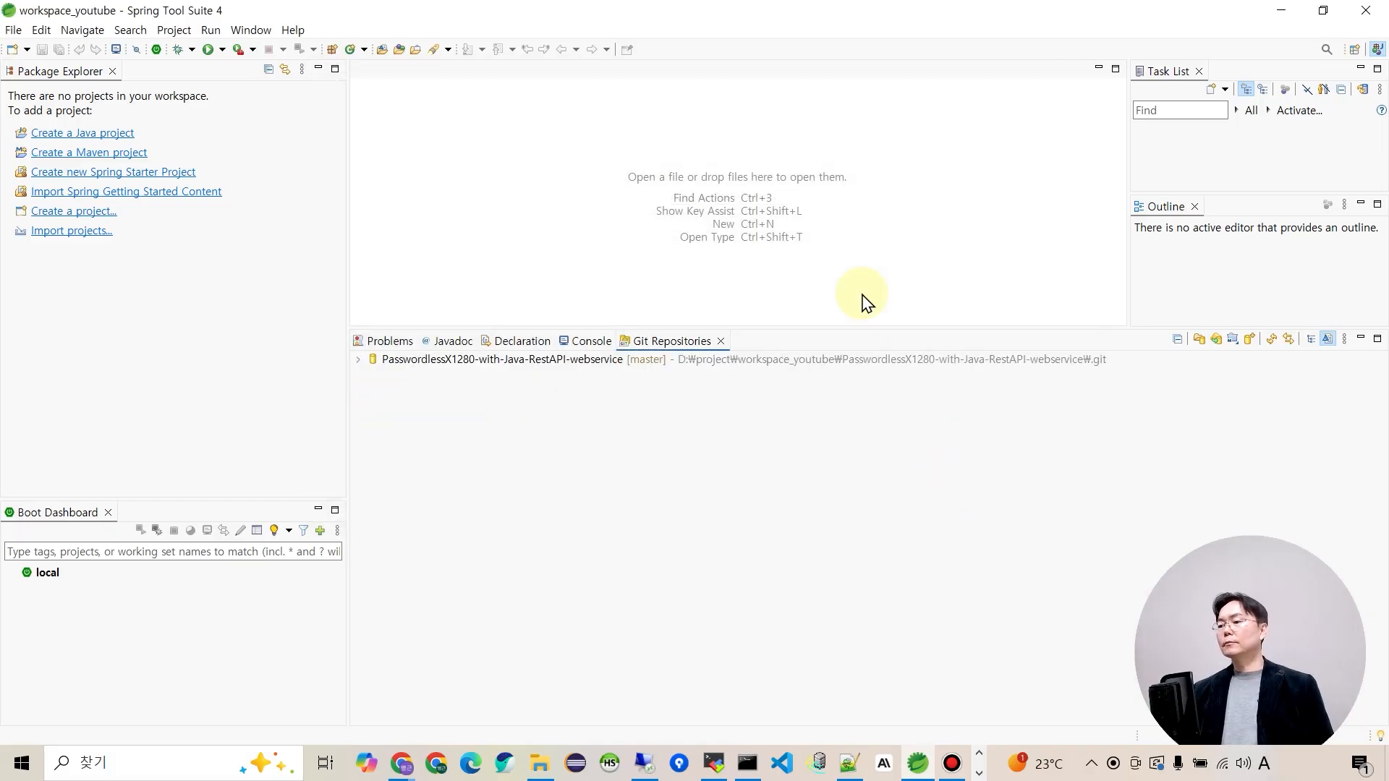
Import the PasswordlessX1280-with-Java-RestAPI-webservice folder via File > Import > Existing Maven Projects.
left_click(727, 359)
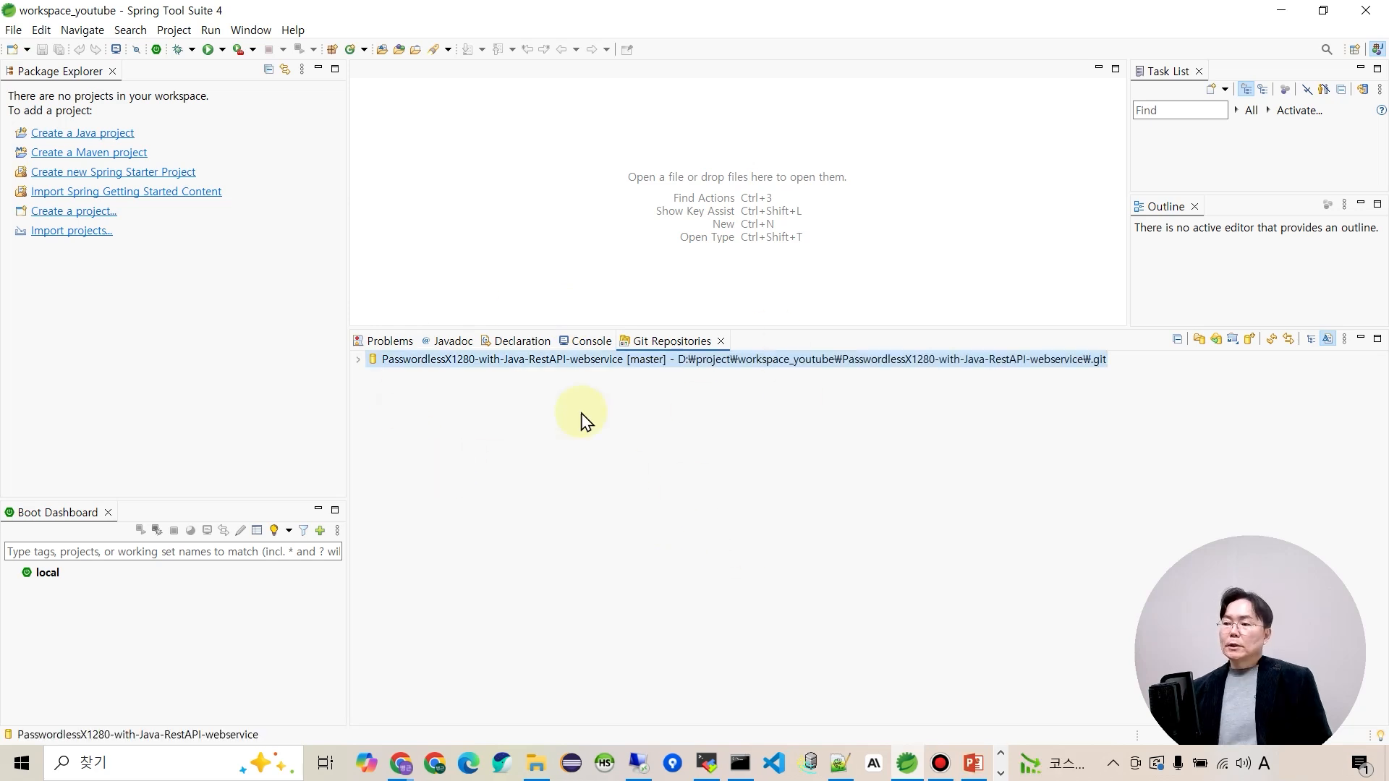
right_click(614, 369)
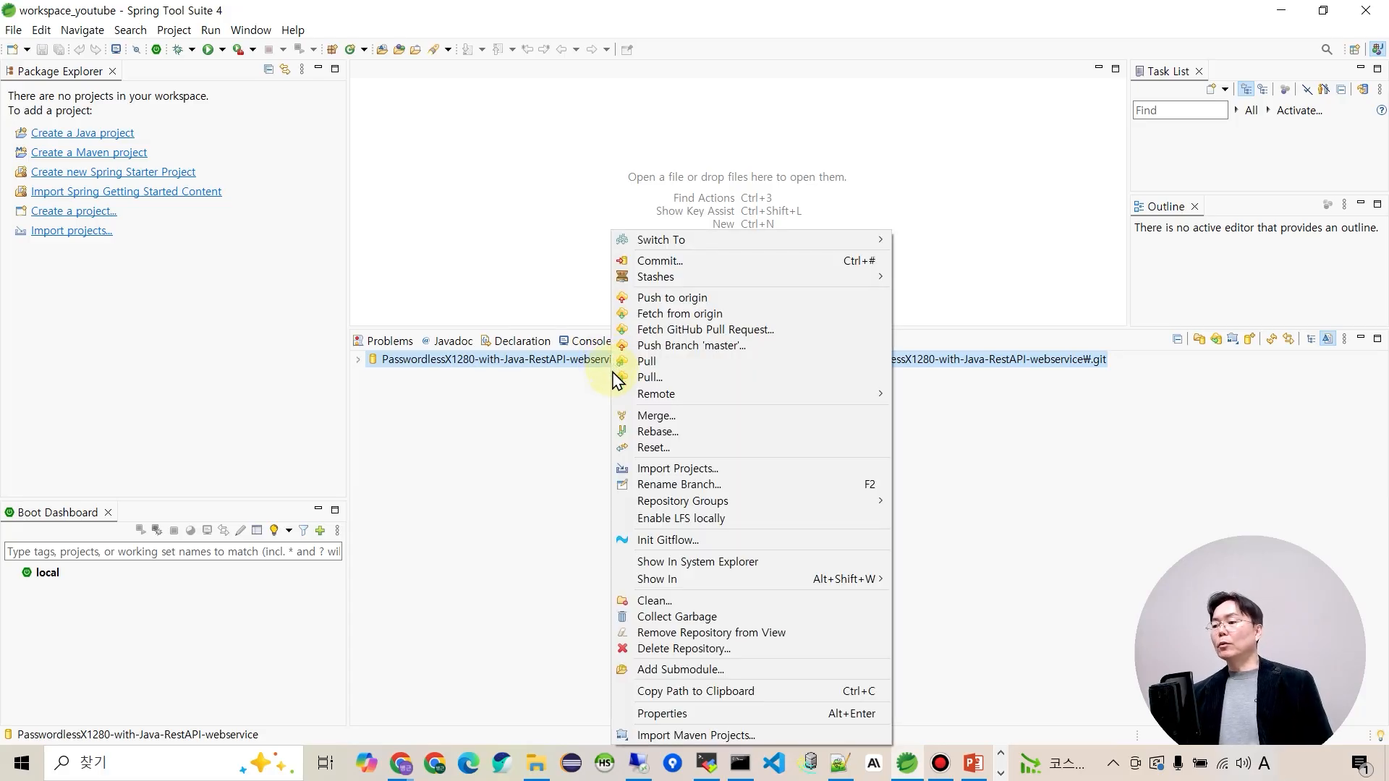
left_click(13, 30)
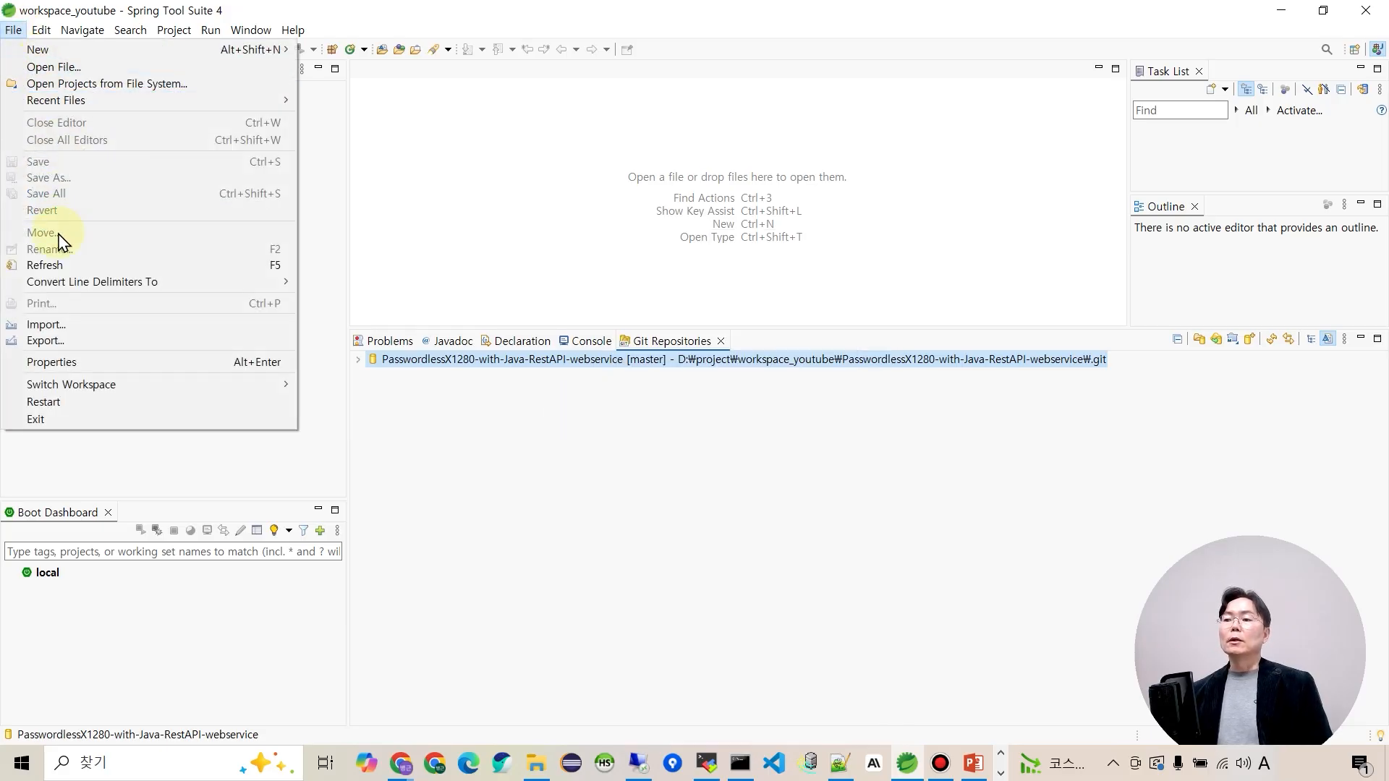
left_click(47, 324)
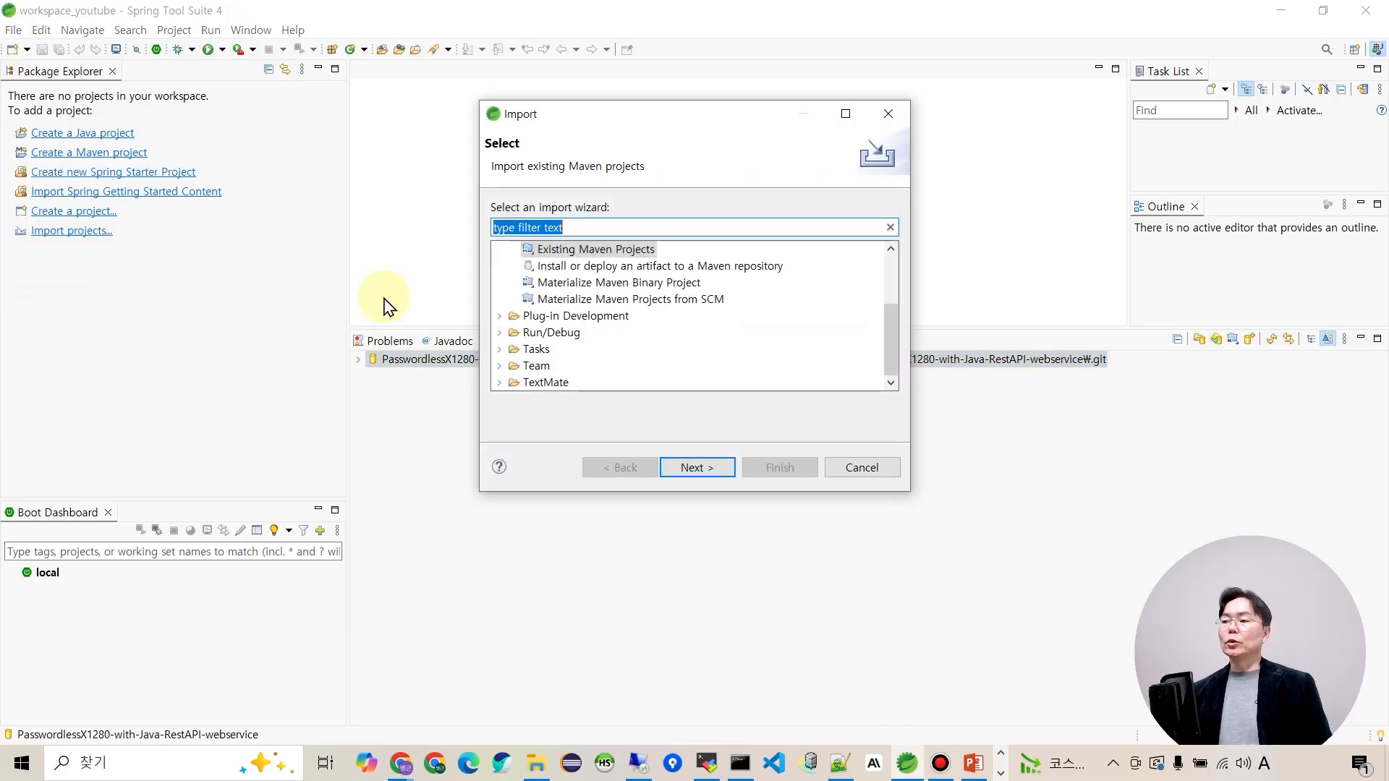
scroll(579, 348, "up", 1)
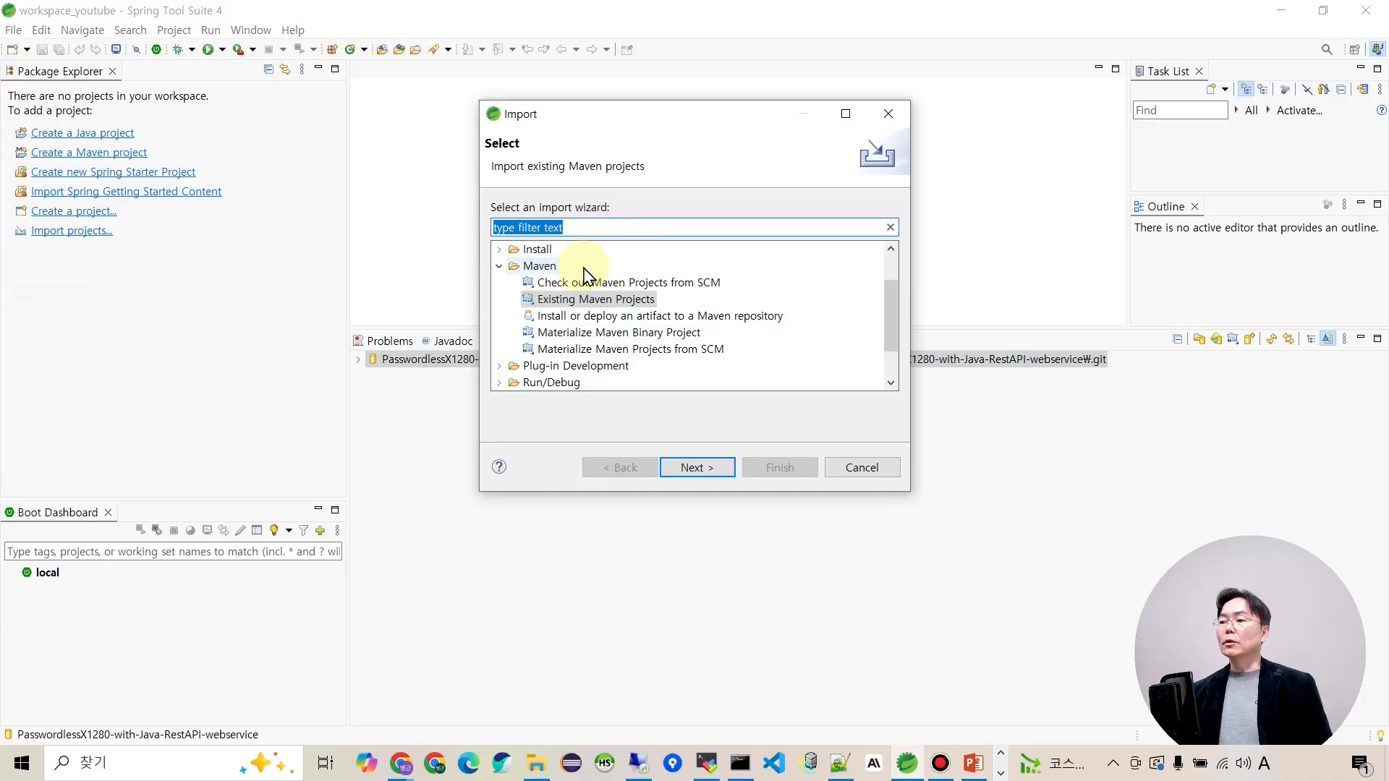
left_click(698, 474)
left_click(896, 210)
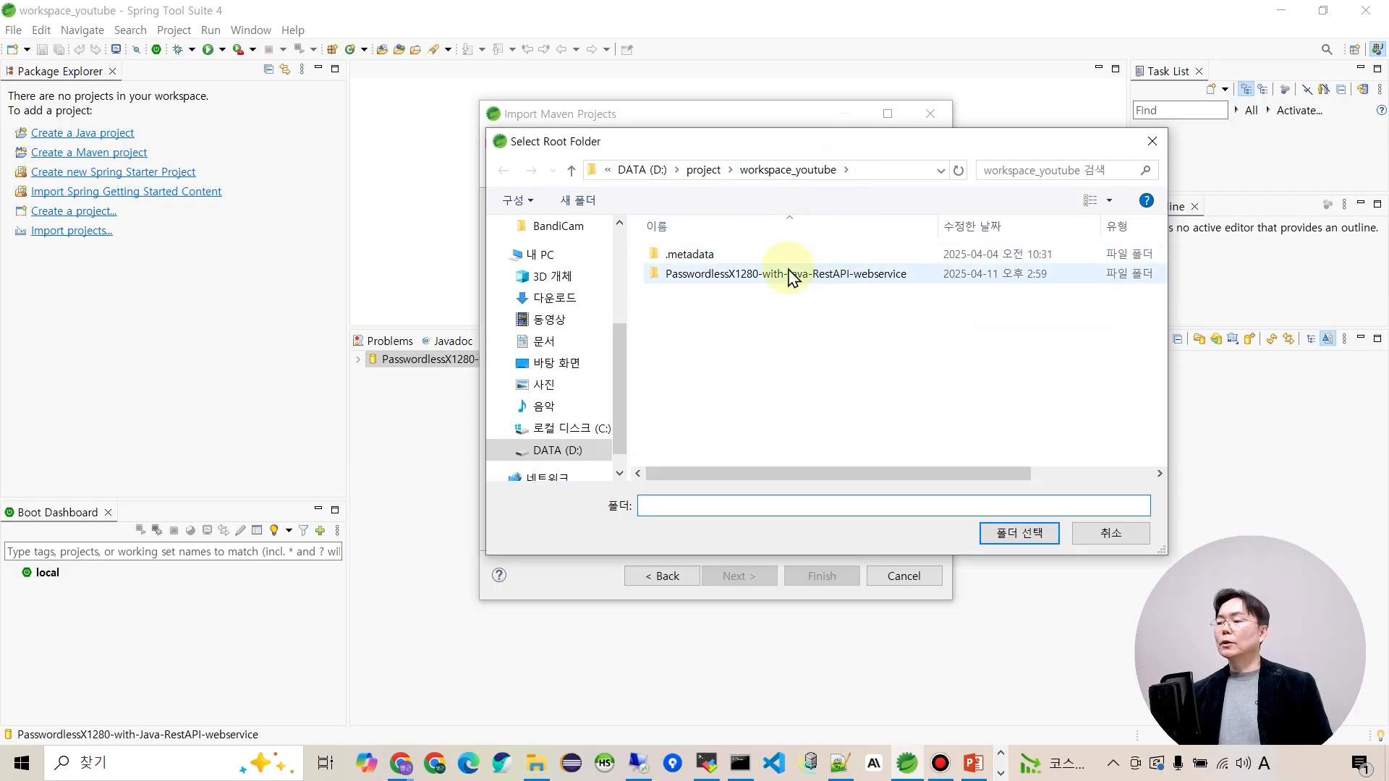
left_click(814, 275)
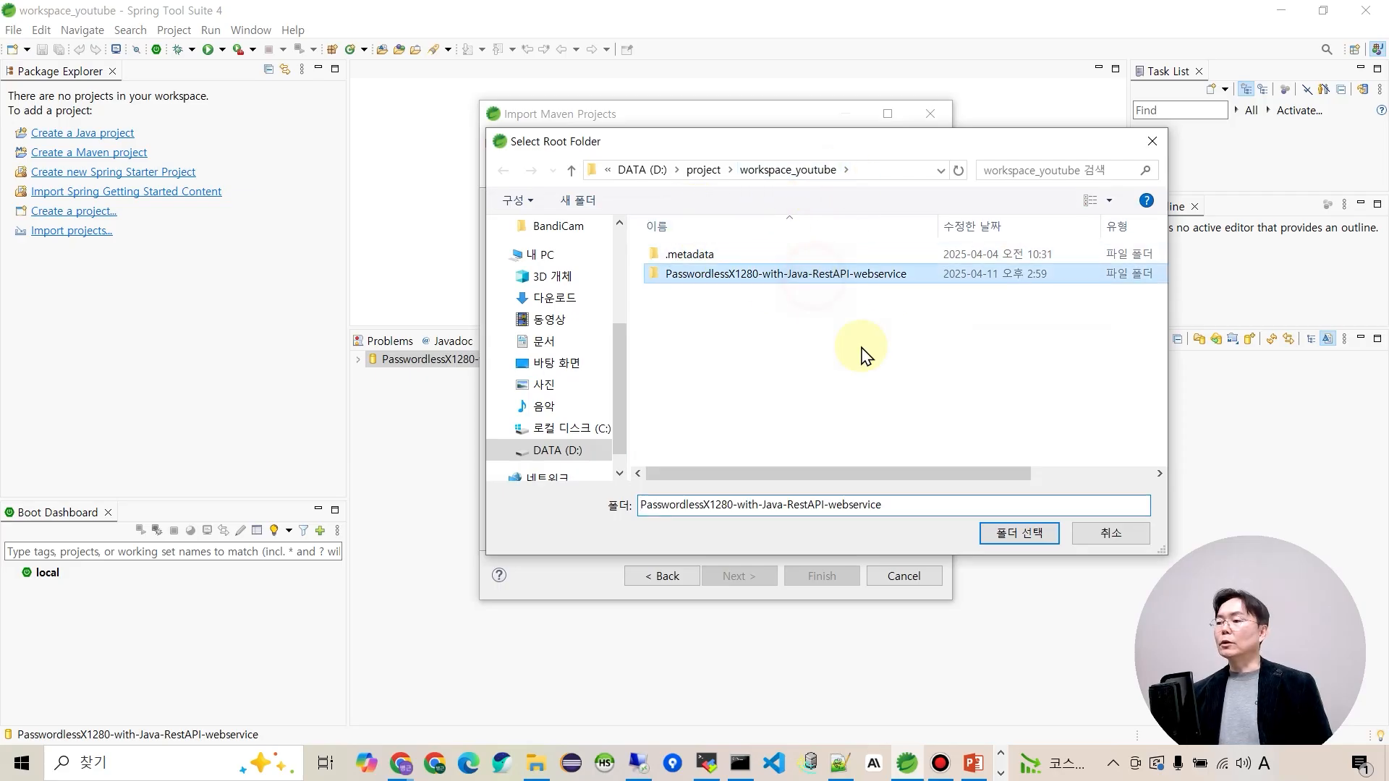
left_click(1020, 533)
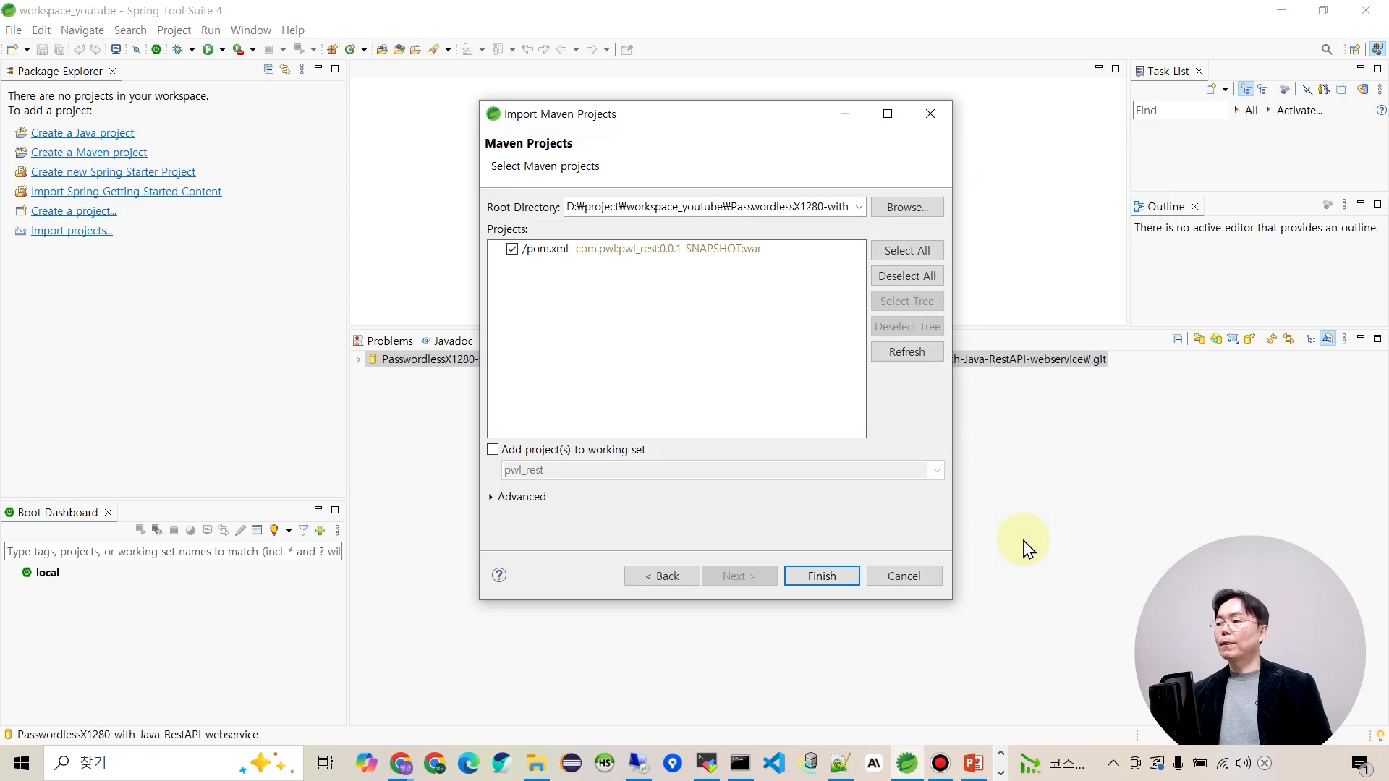
left_click(822, 577)
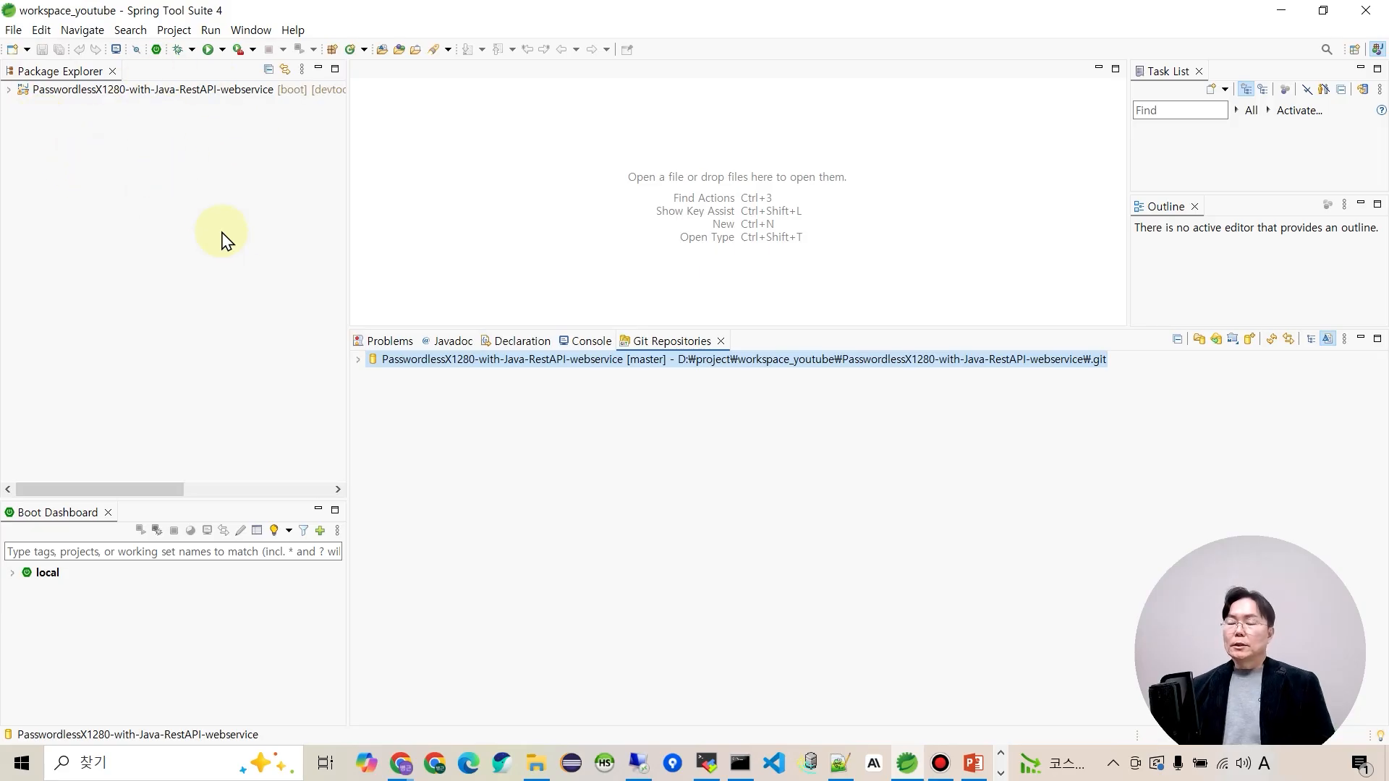
Open the project's Java Build Path properties and select the Classpath entry under Libraries.
left_click(137, 92)
right_click(139, 95)
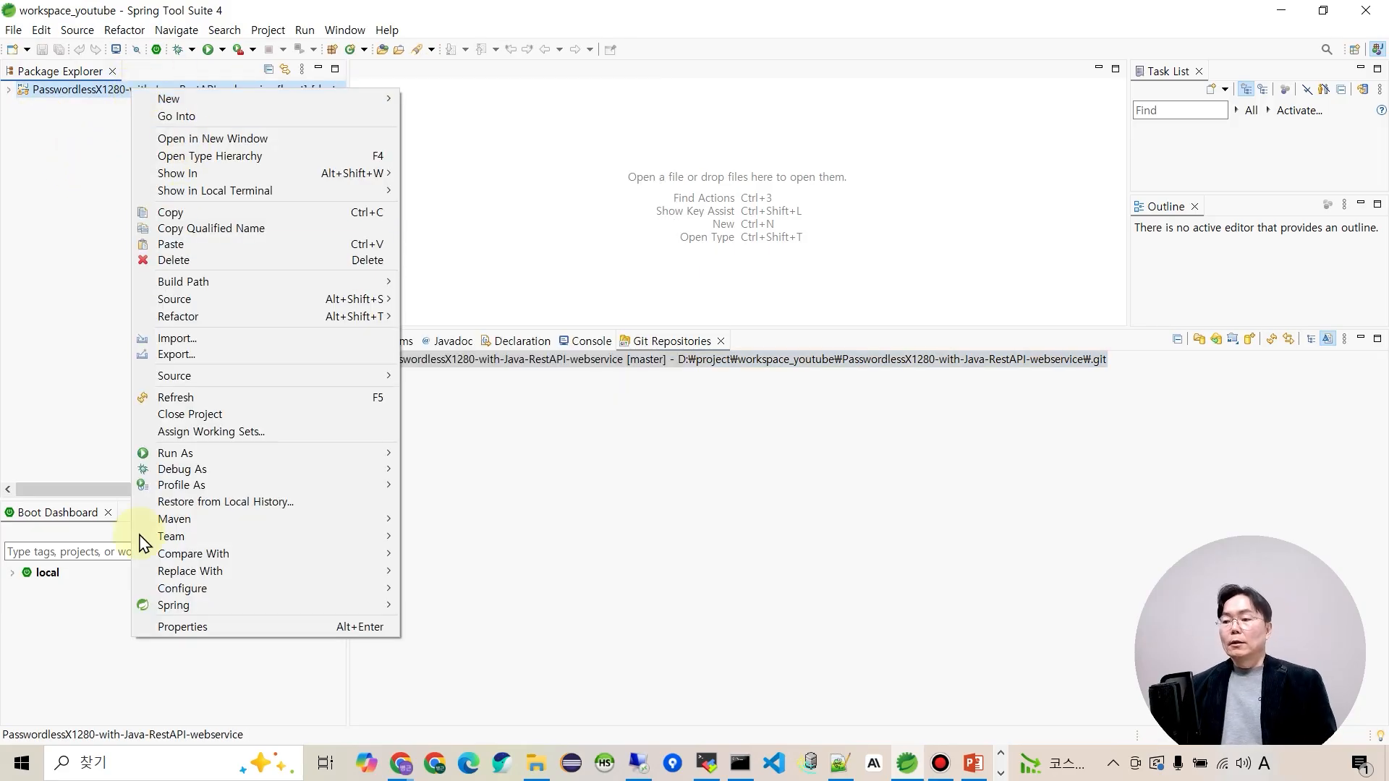
left_click(199, 637)
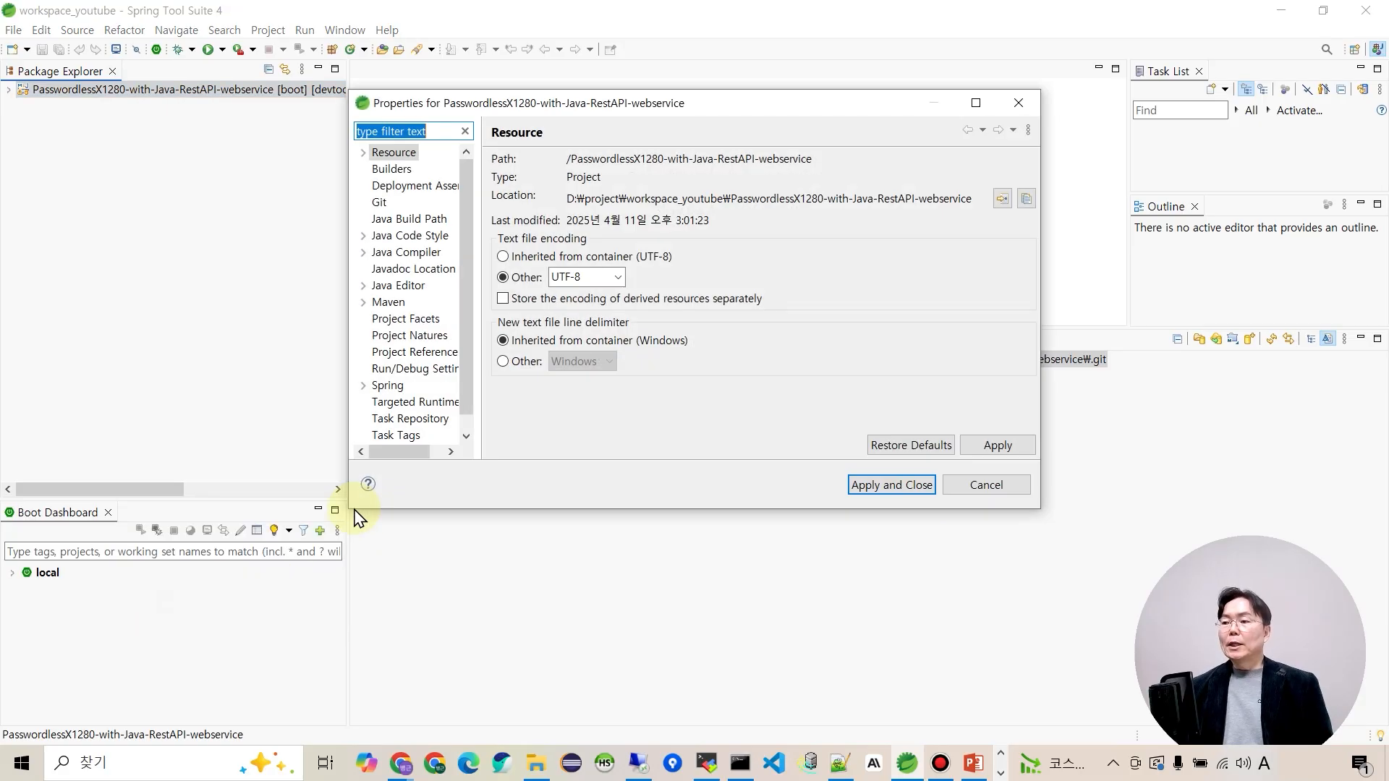
left_click(412, 220)
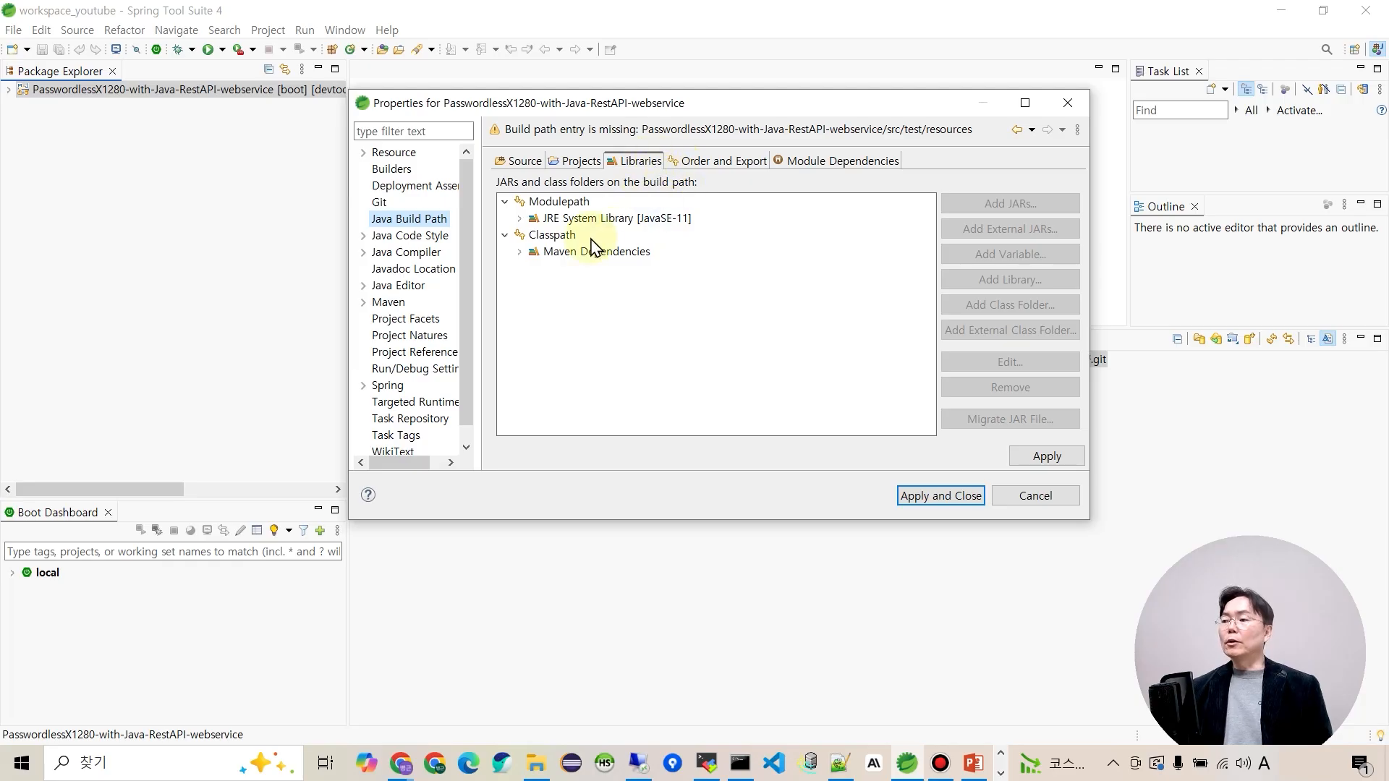
left_click(562, 239)
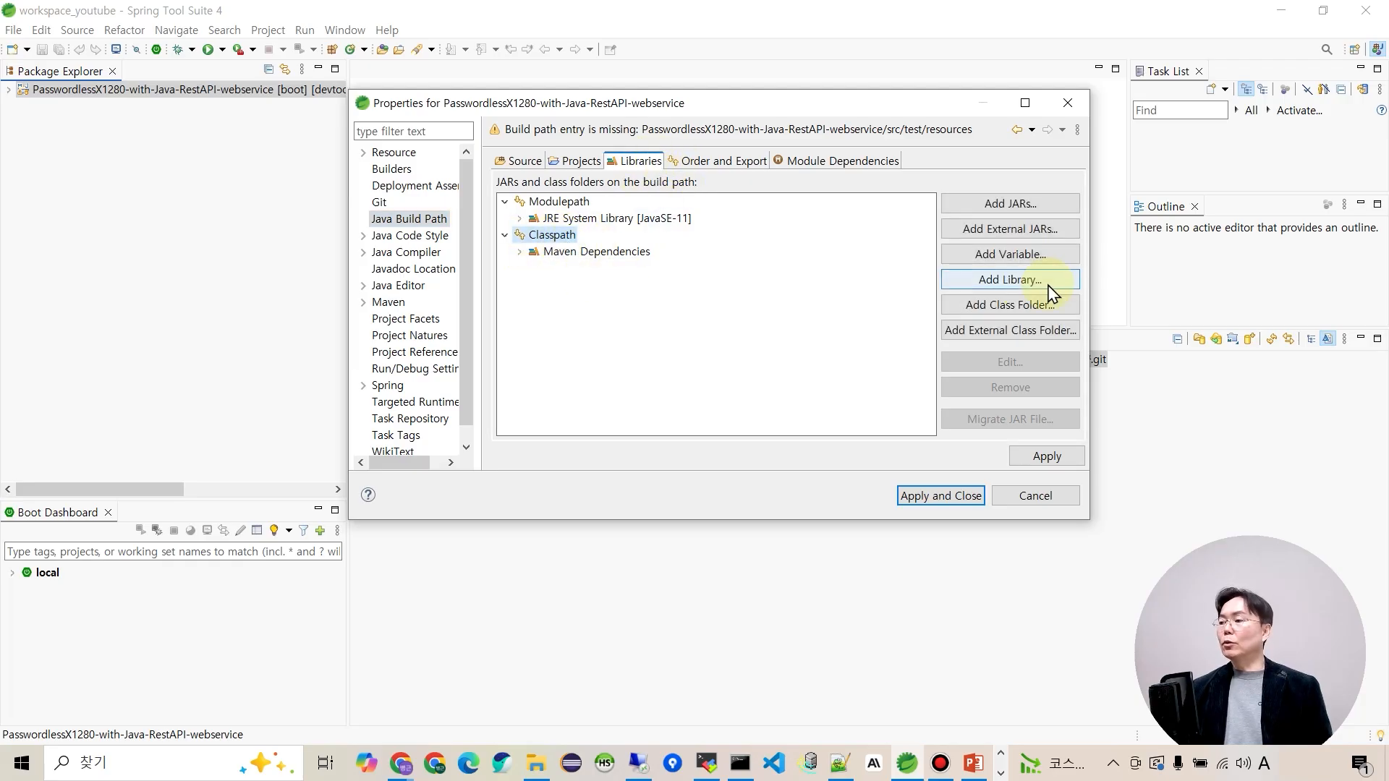
Add src/main/webapp/WEB-INF/lib/java-jwt-3.18.3.jar to the Classpath, then apply and close.
left_click(1039, 205)
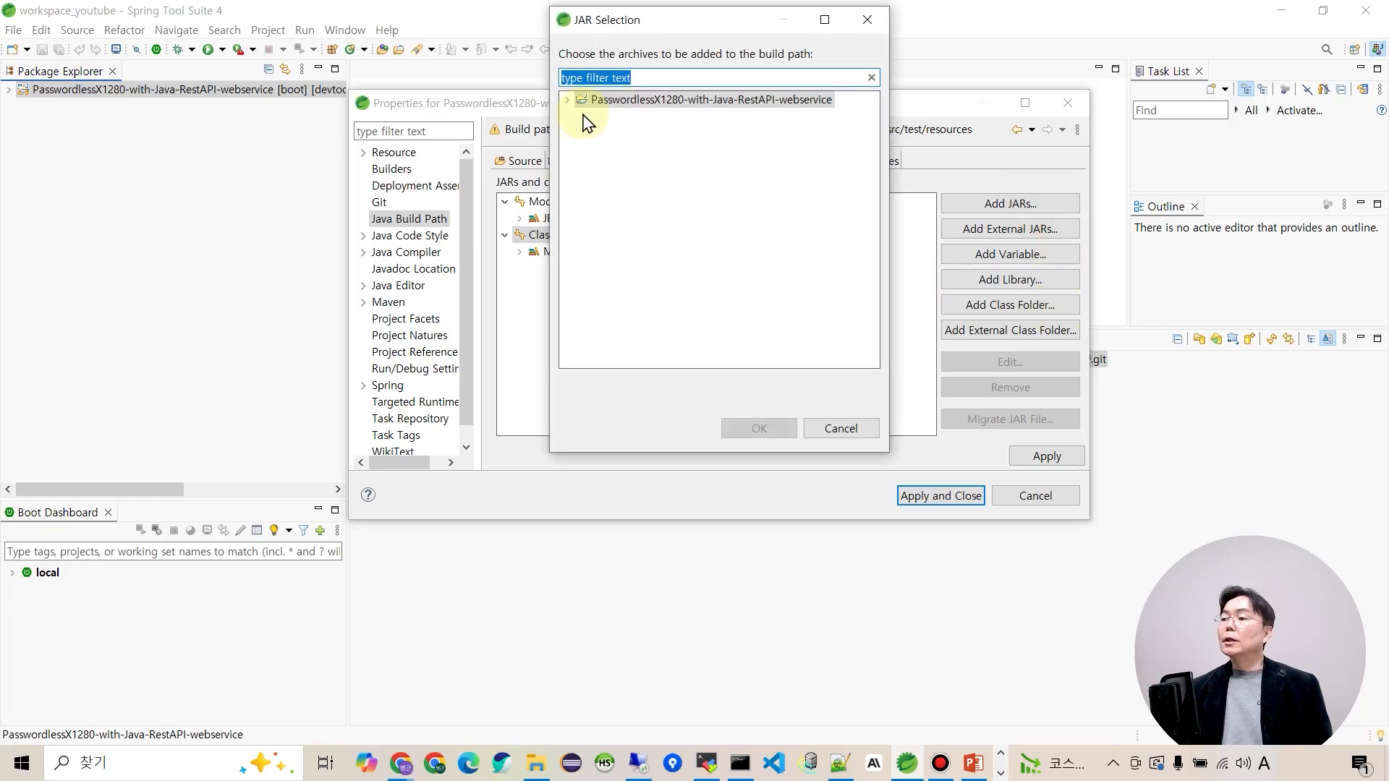
left_click(568, 102)
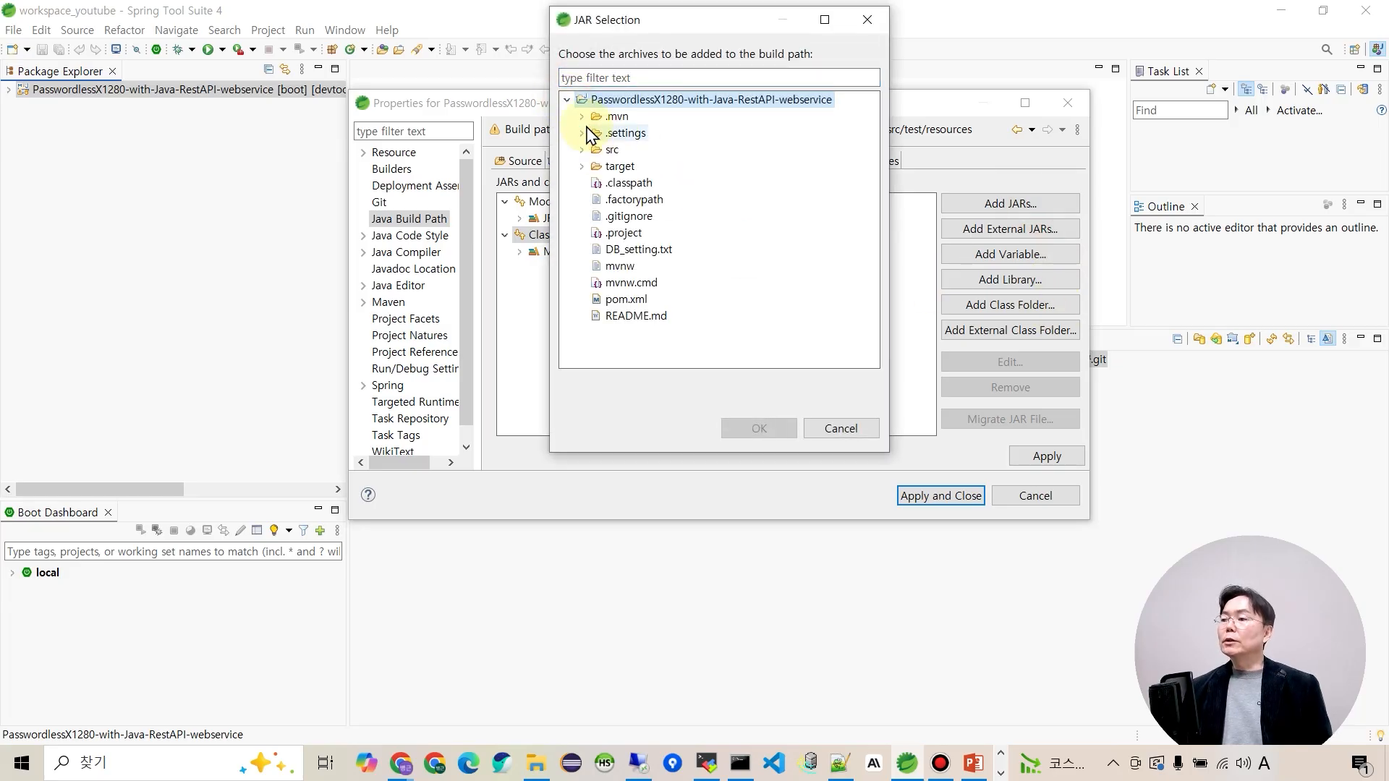
left_click(581, 150)
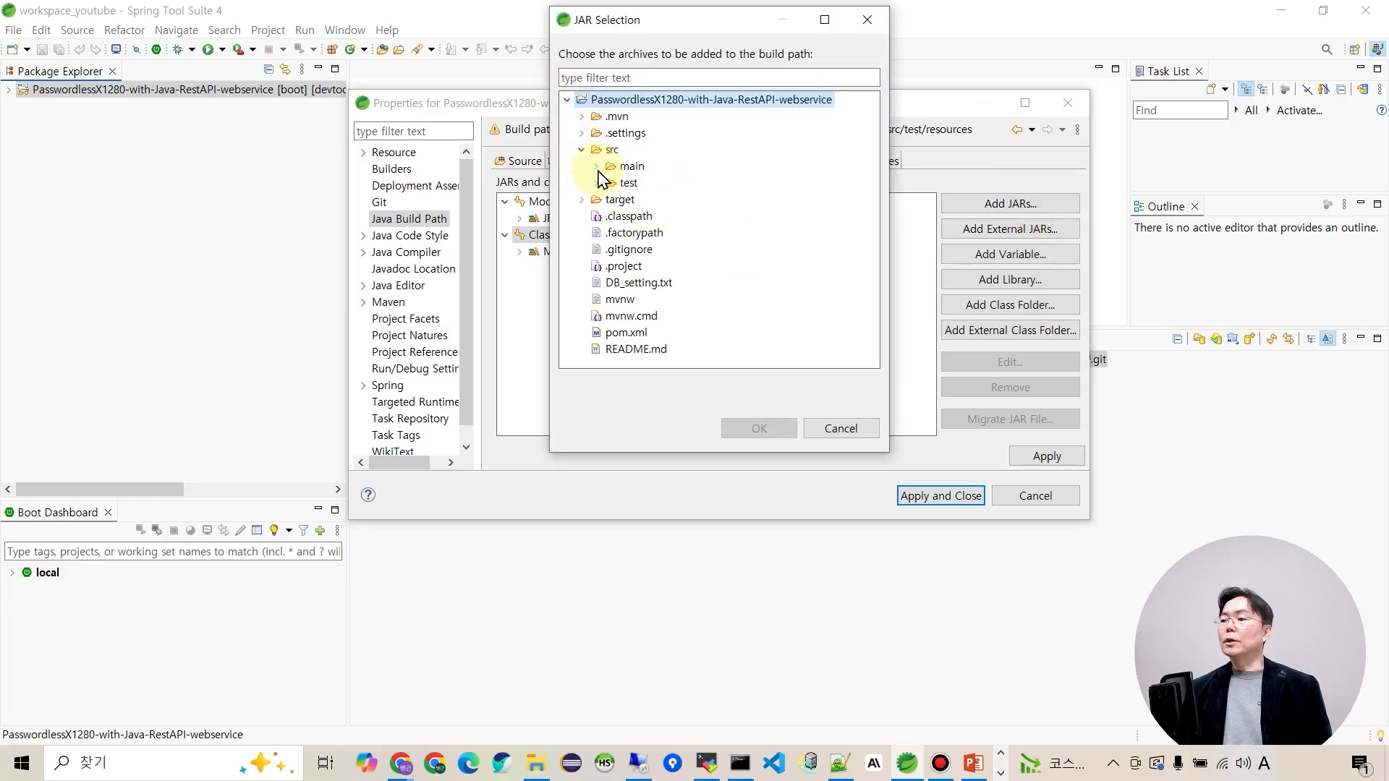
left_click(597, 167)
left_click(611, 217)
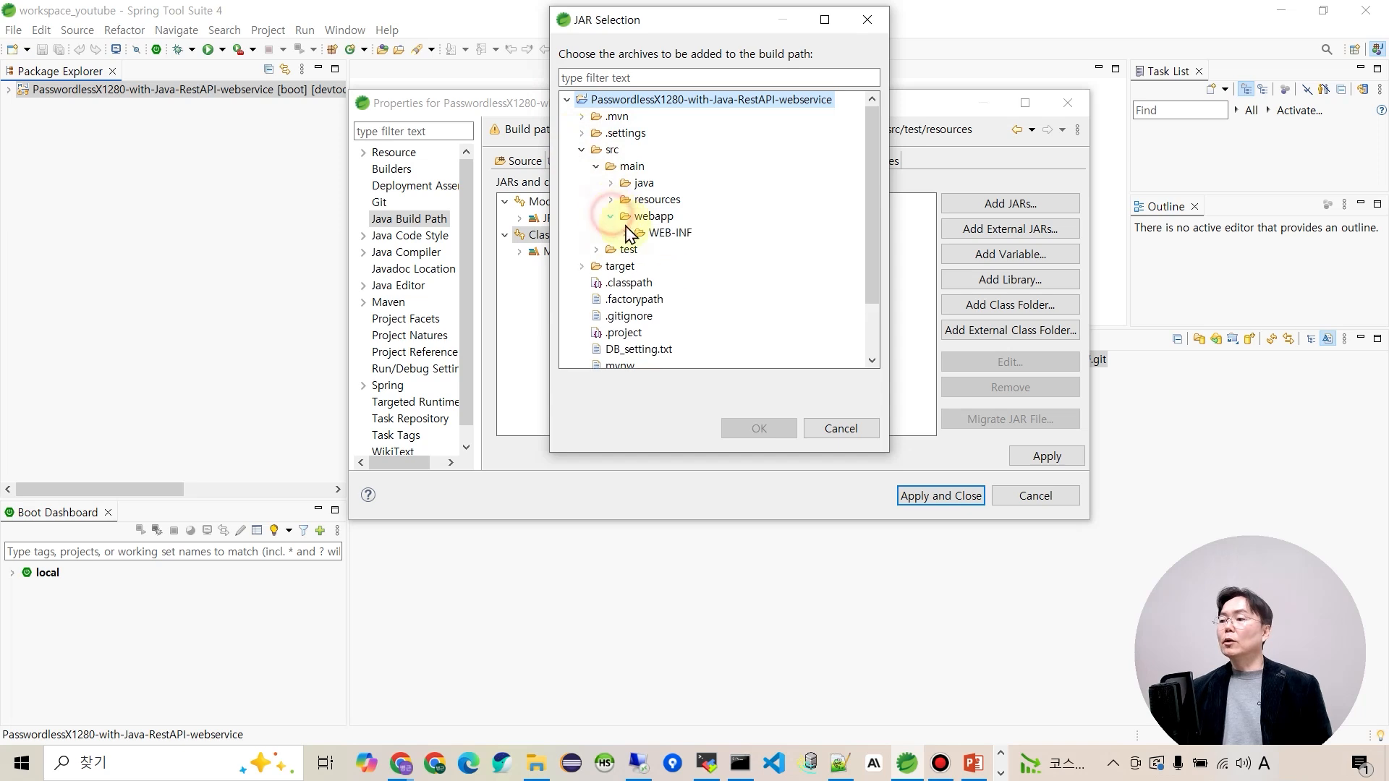
left_click(626, 234)
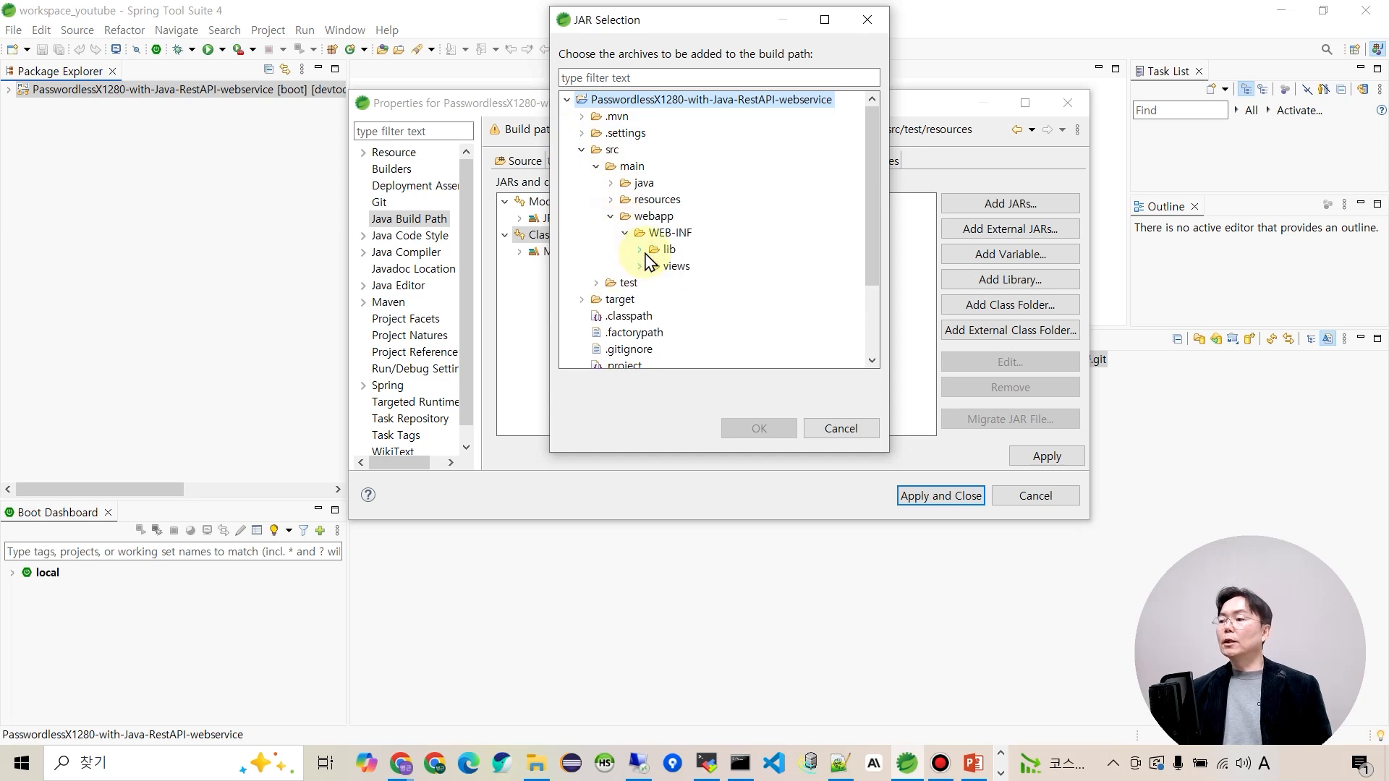
left_click(640, 250)
left_click(725, 269)
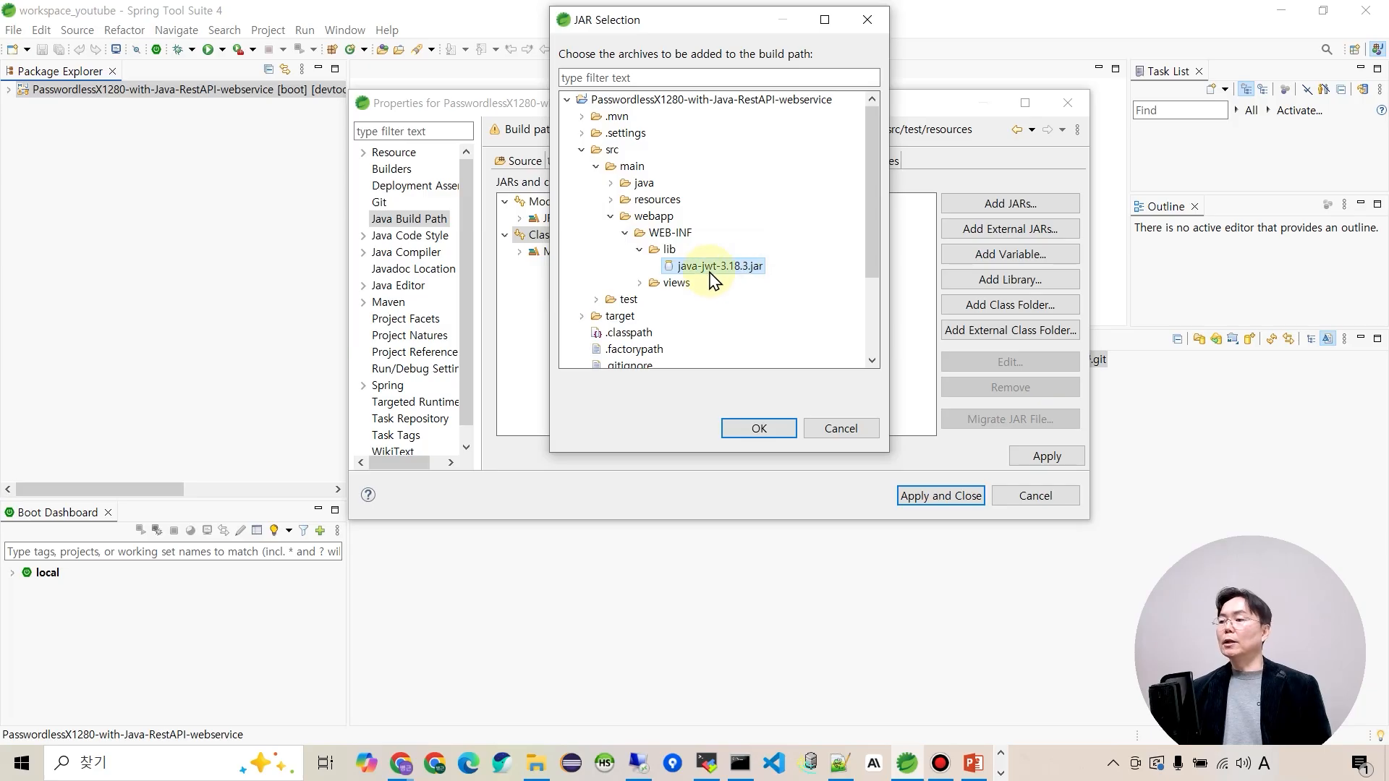
left_click(764, 429)
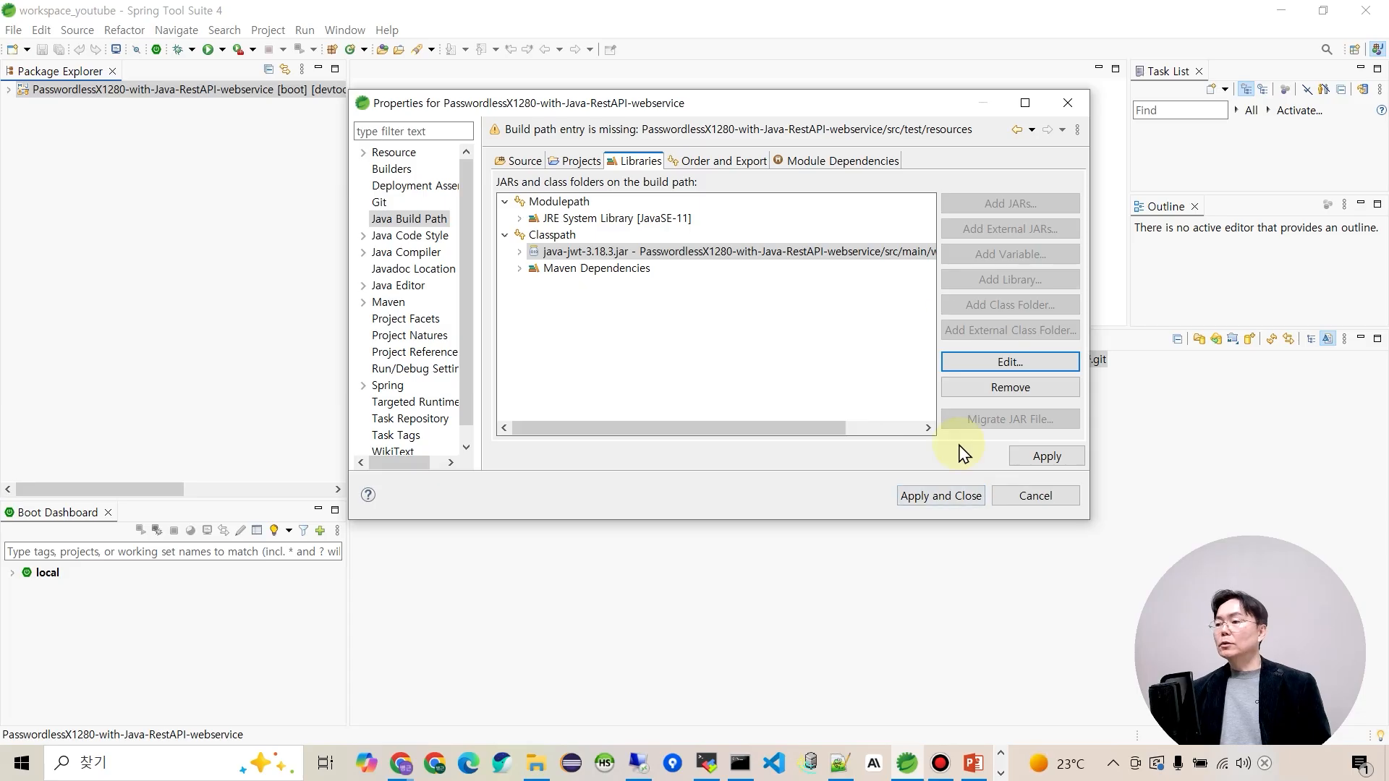
left_click(948, 498)
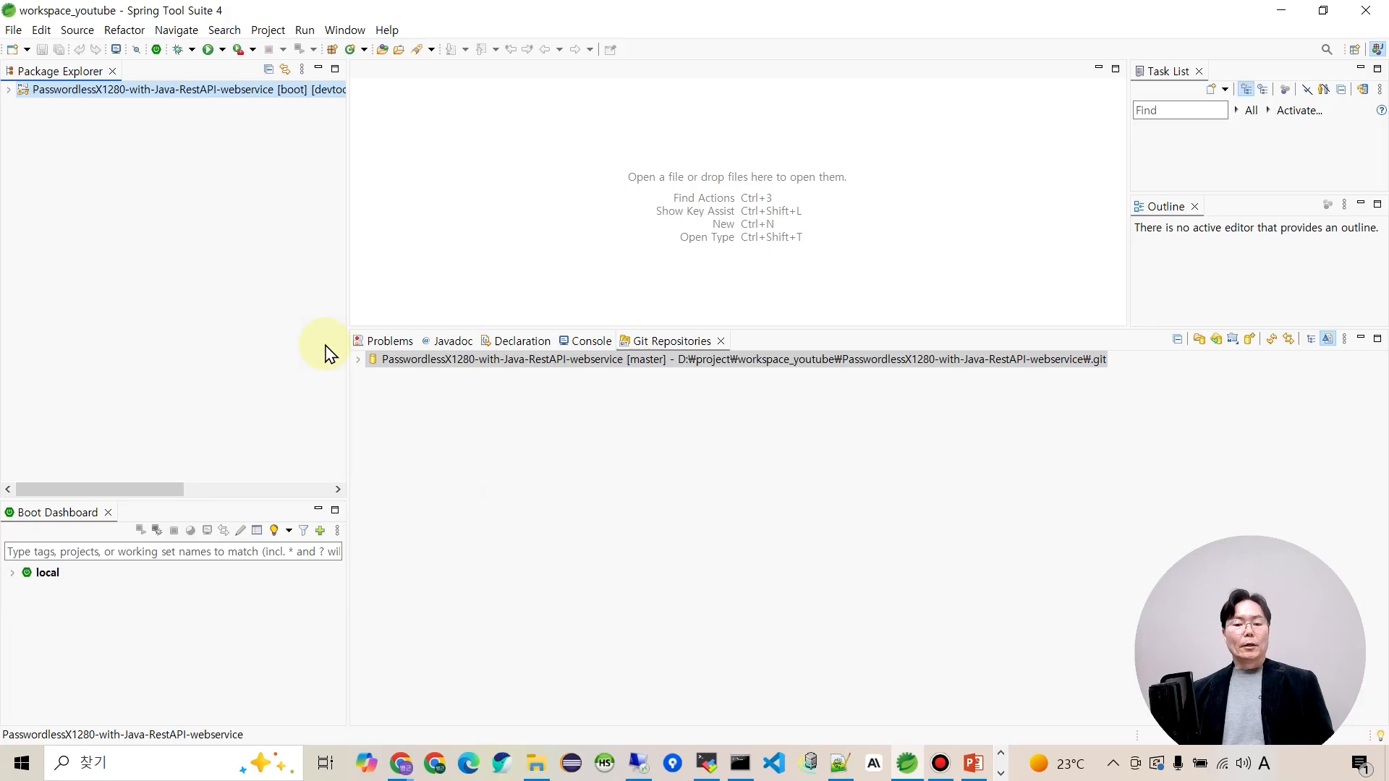
Run Maven Update Project on the project, then show the web application sample-source slide in PowerPoint.
right_click(83, 94)
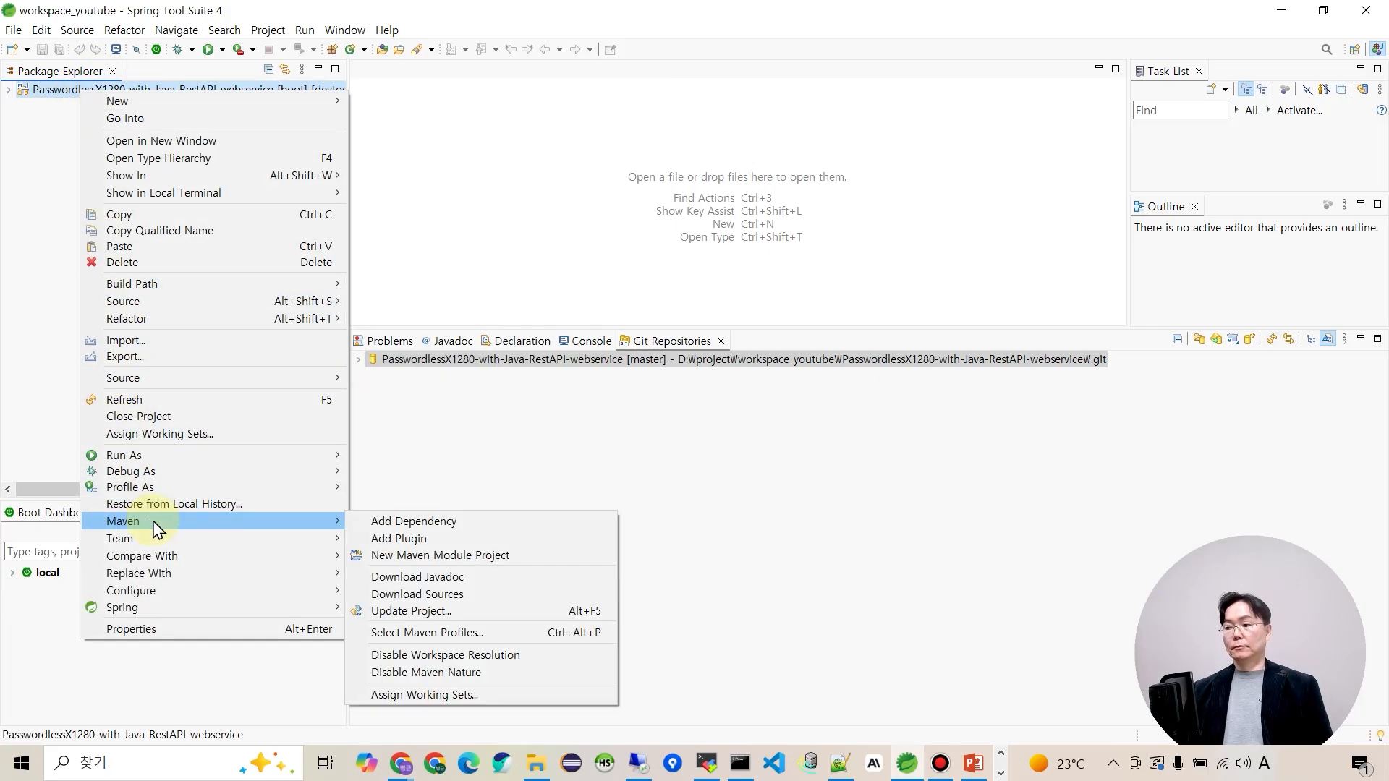
mouse_move(305, 527)
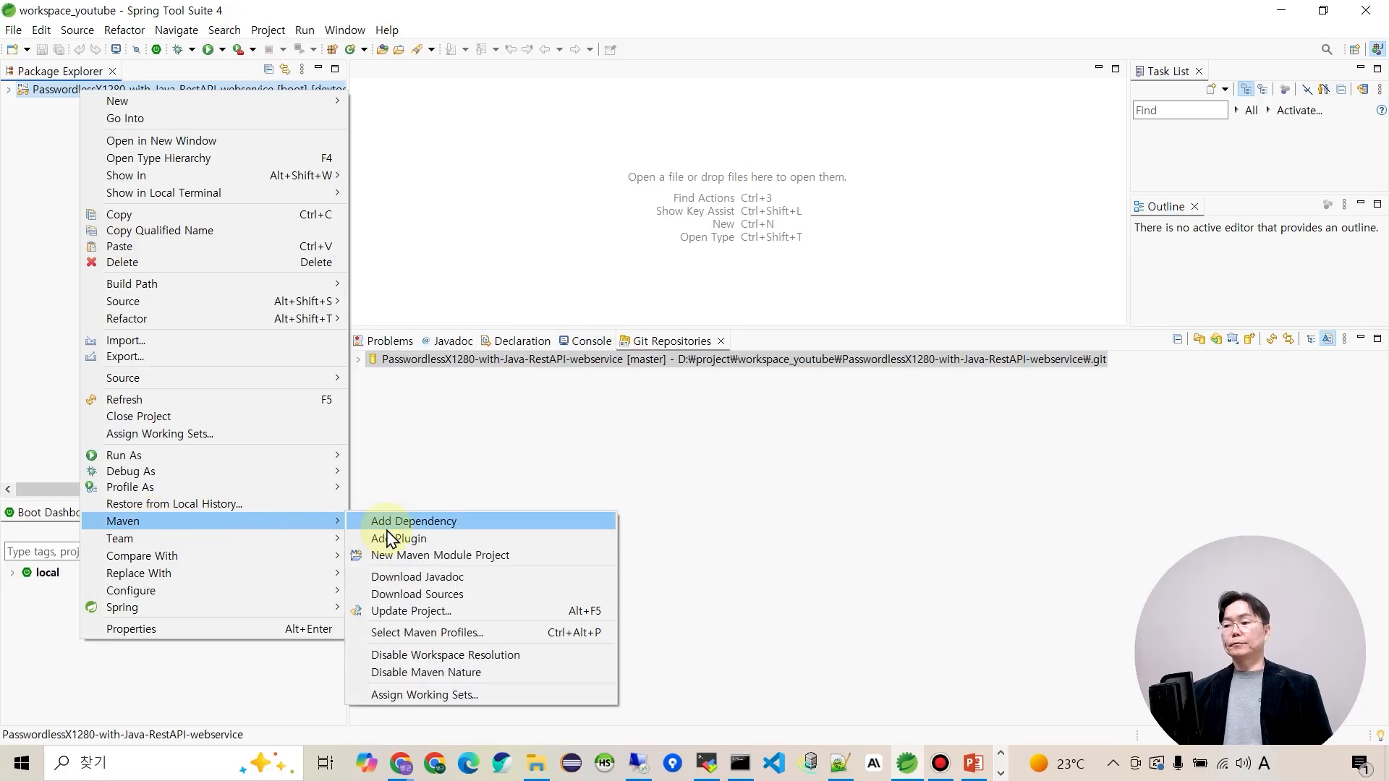
left_click(438, 614)
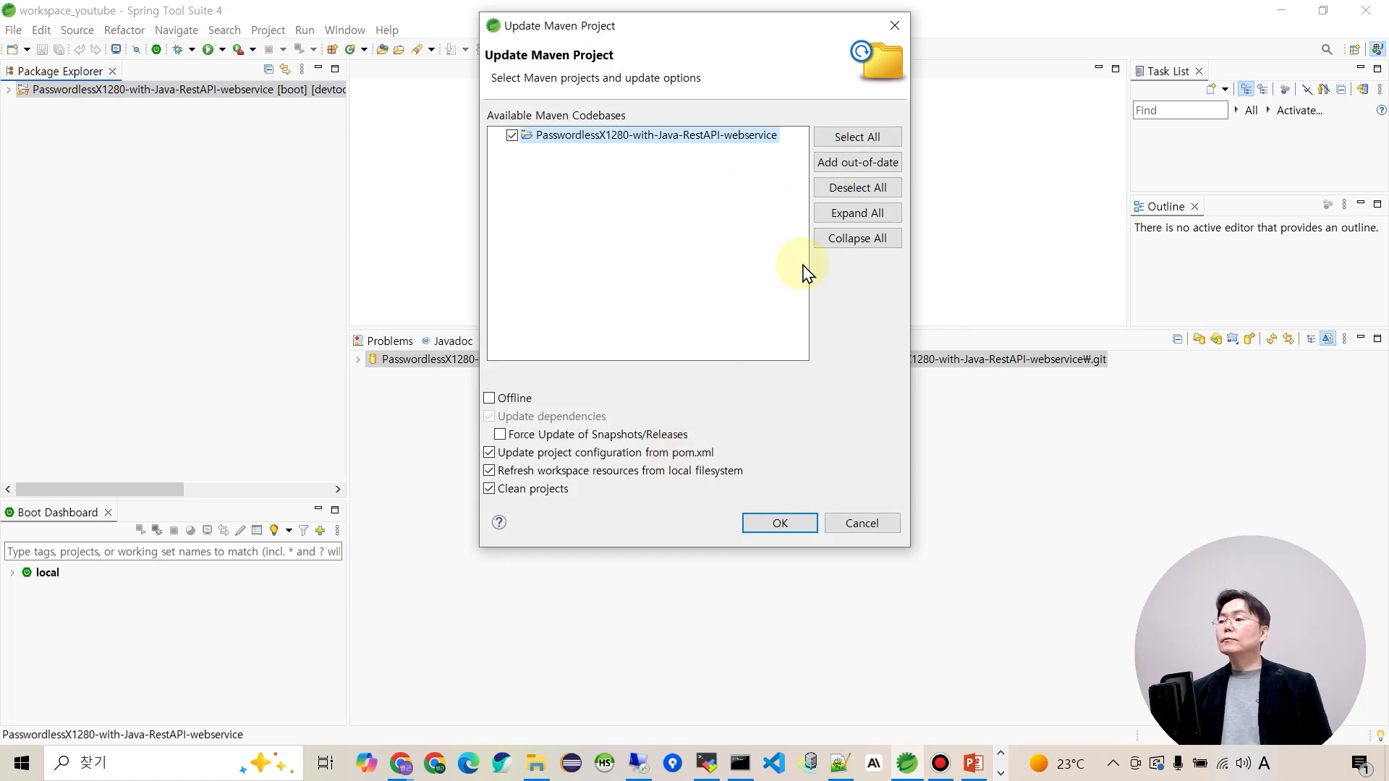
left_click(769, 530)
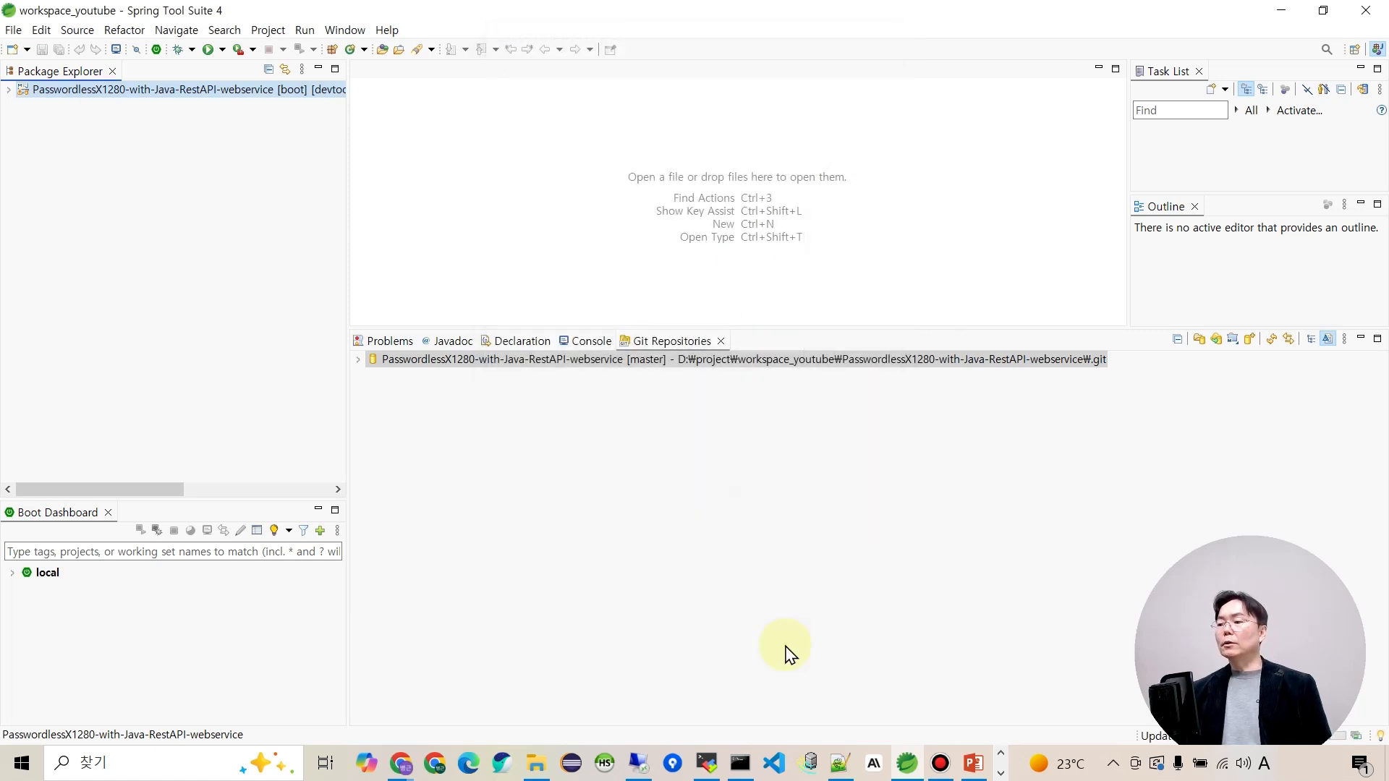
left_click_drag(152, 568, 155, 594)
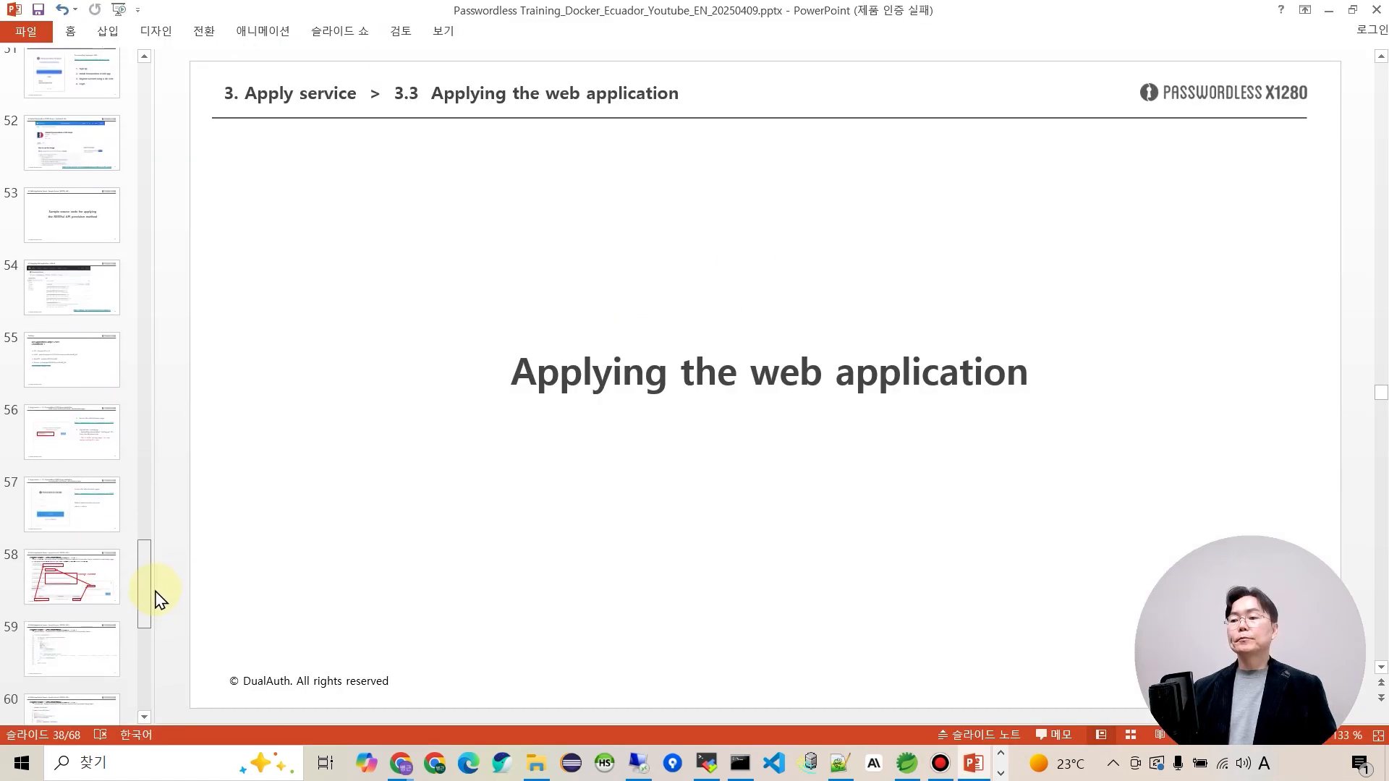
left_click(76, 575)
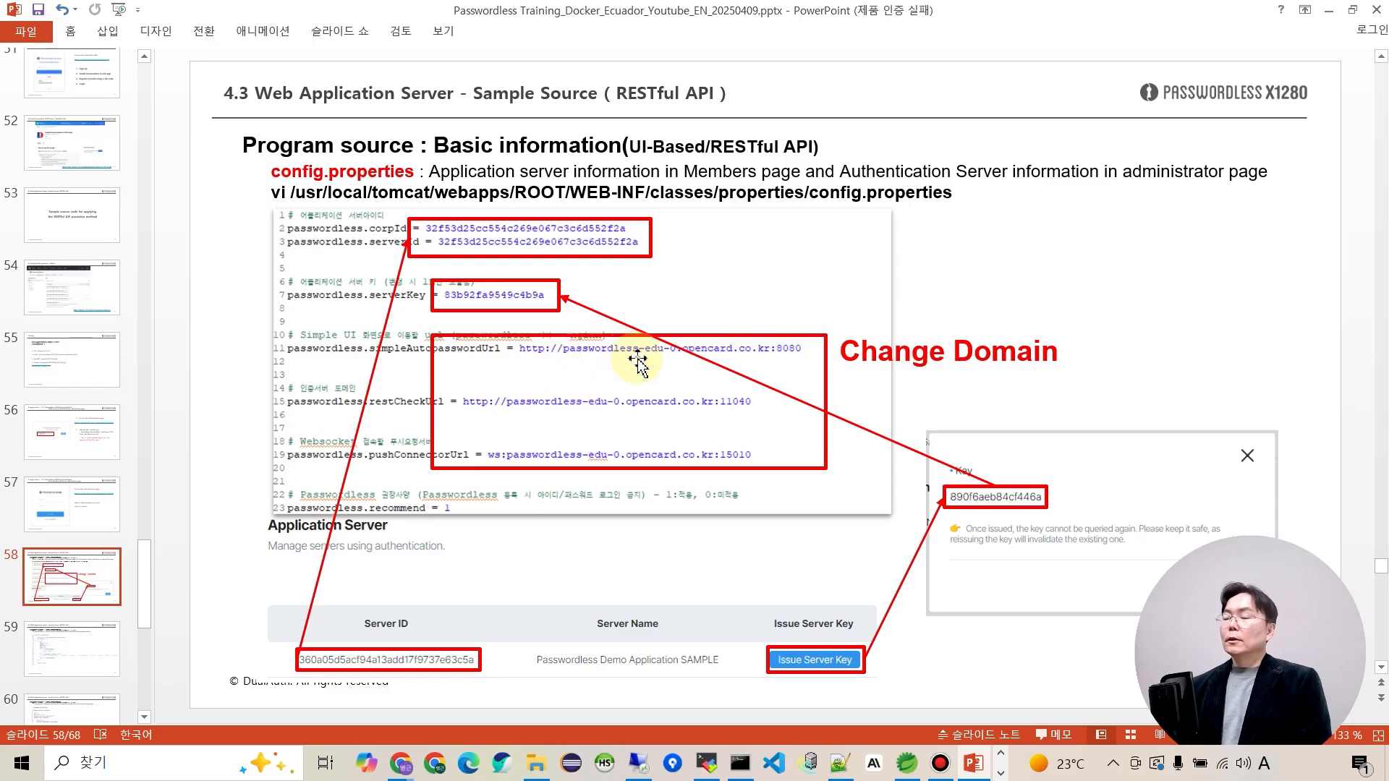
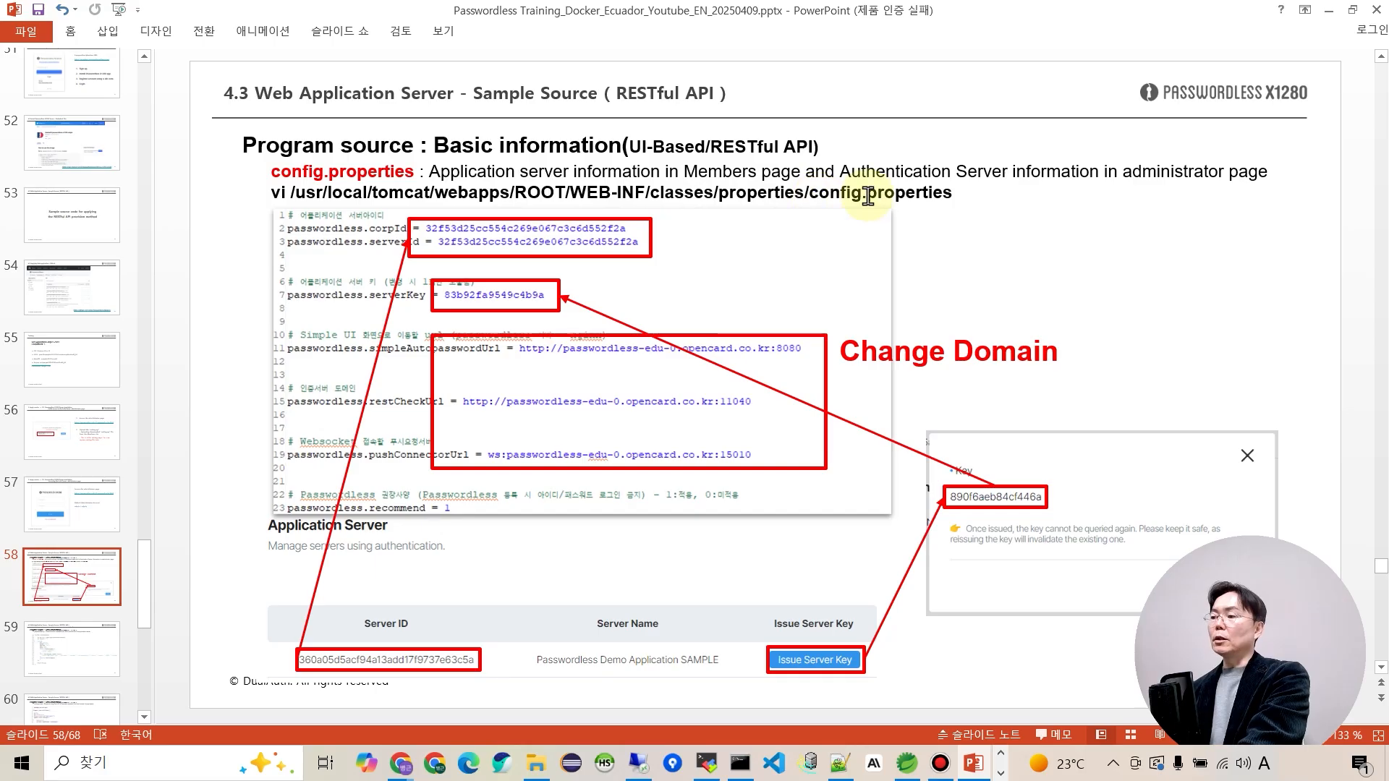
Switch from PowerPoint to the Spring Tool Suite workspace.
left_click(906, 767)
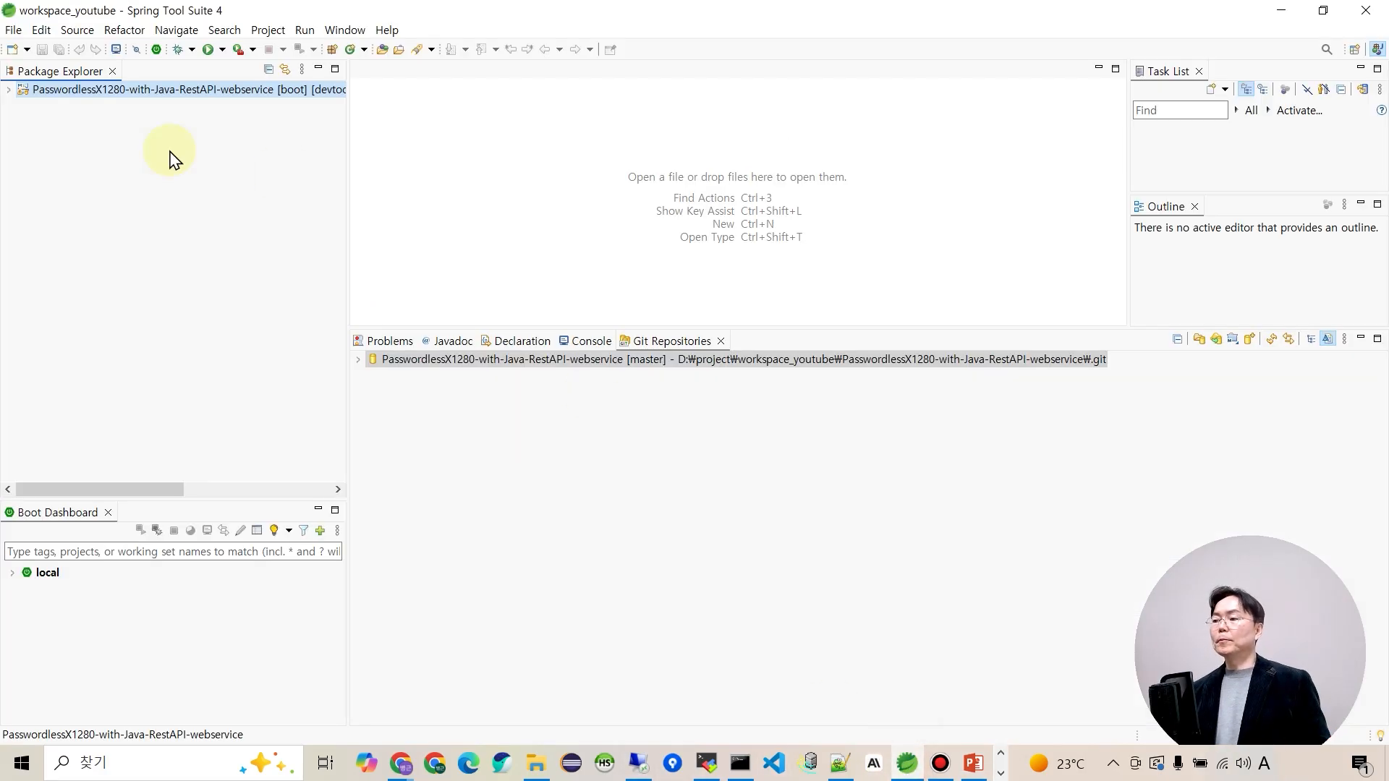
Open config.properties from src/main/resources/properties in the project.
left_click(9, 90)
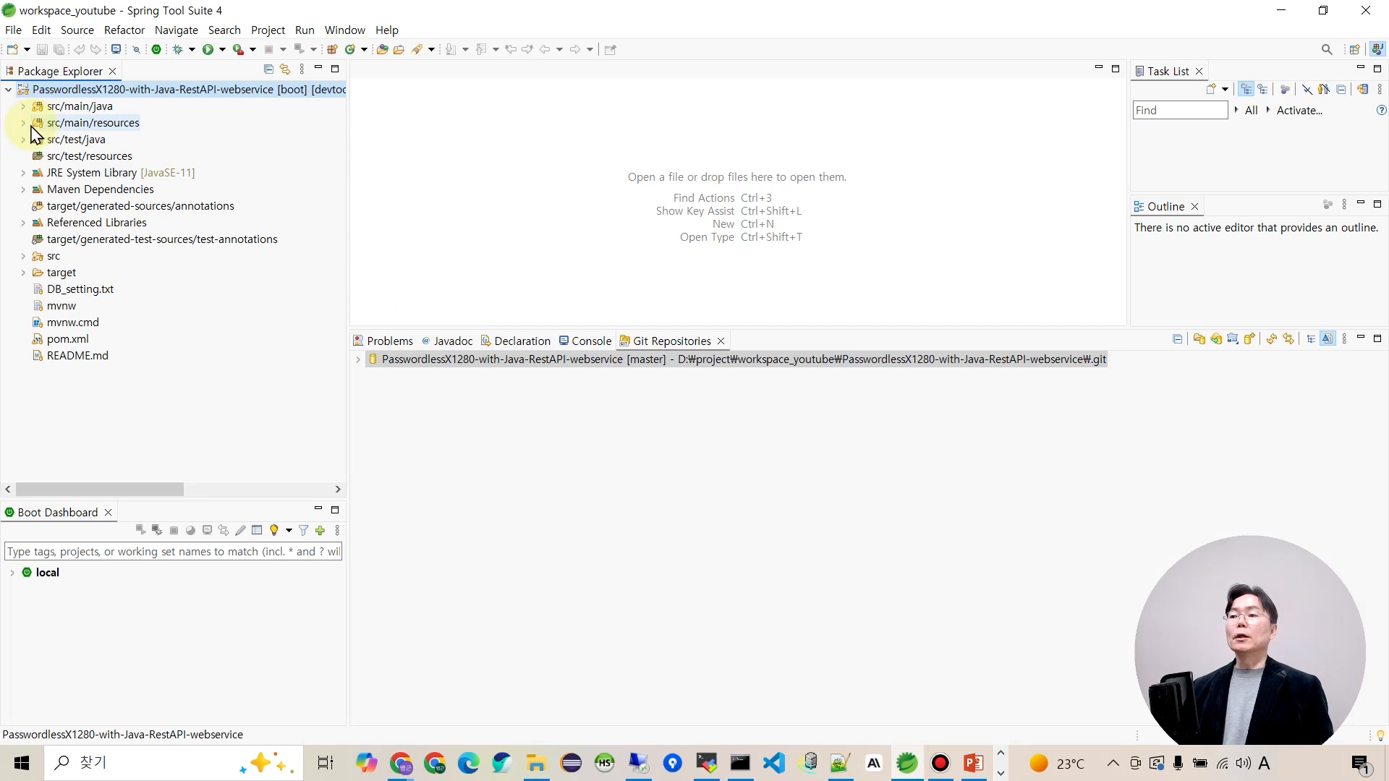
left_click(24, 123)
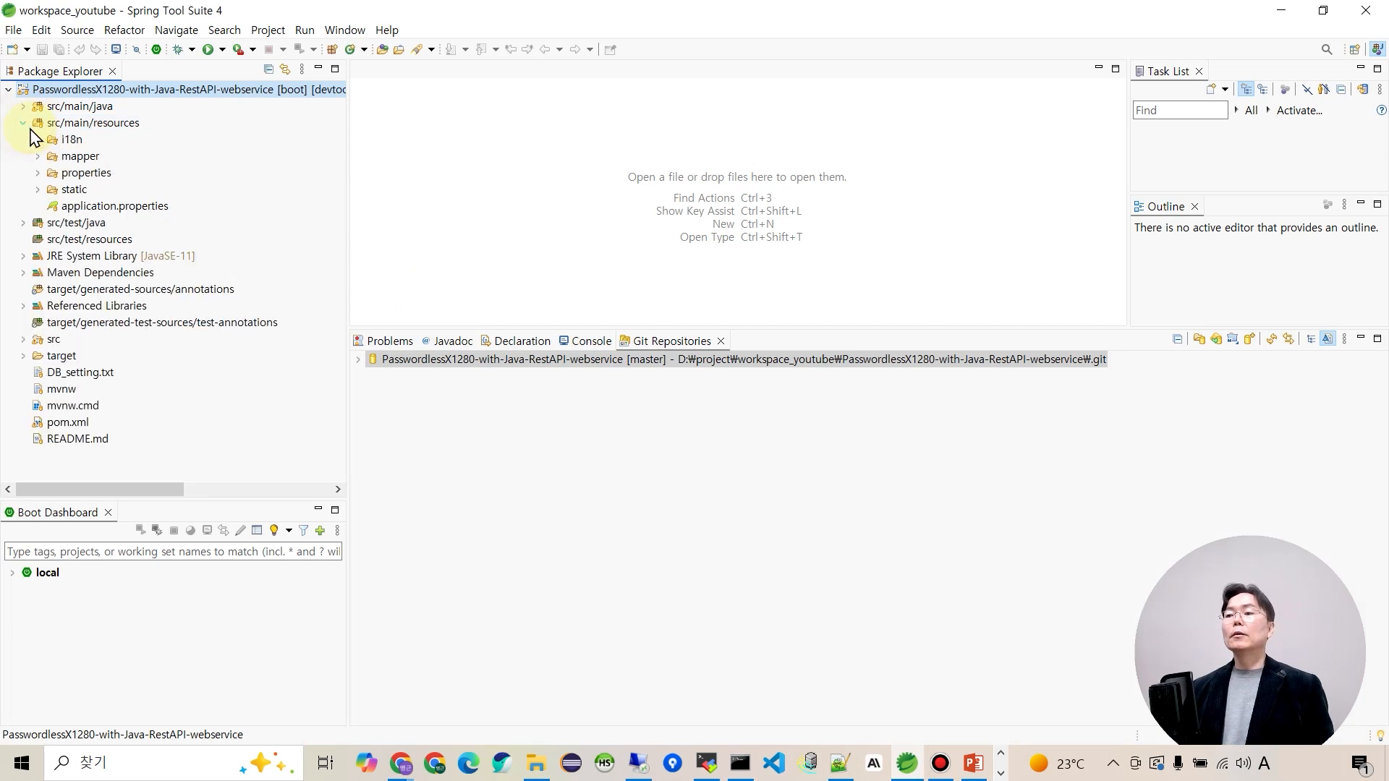
left_click(38, 173)
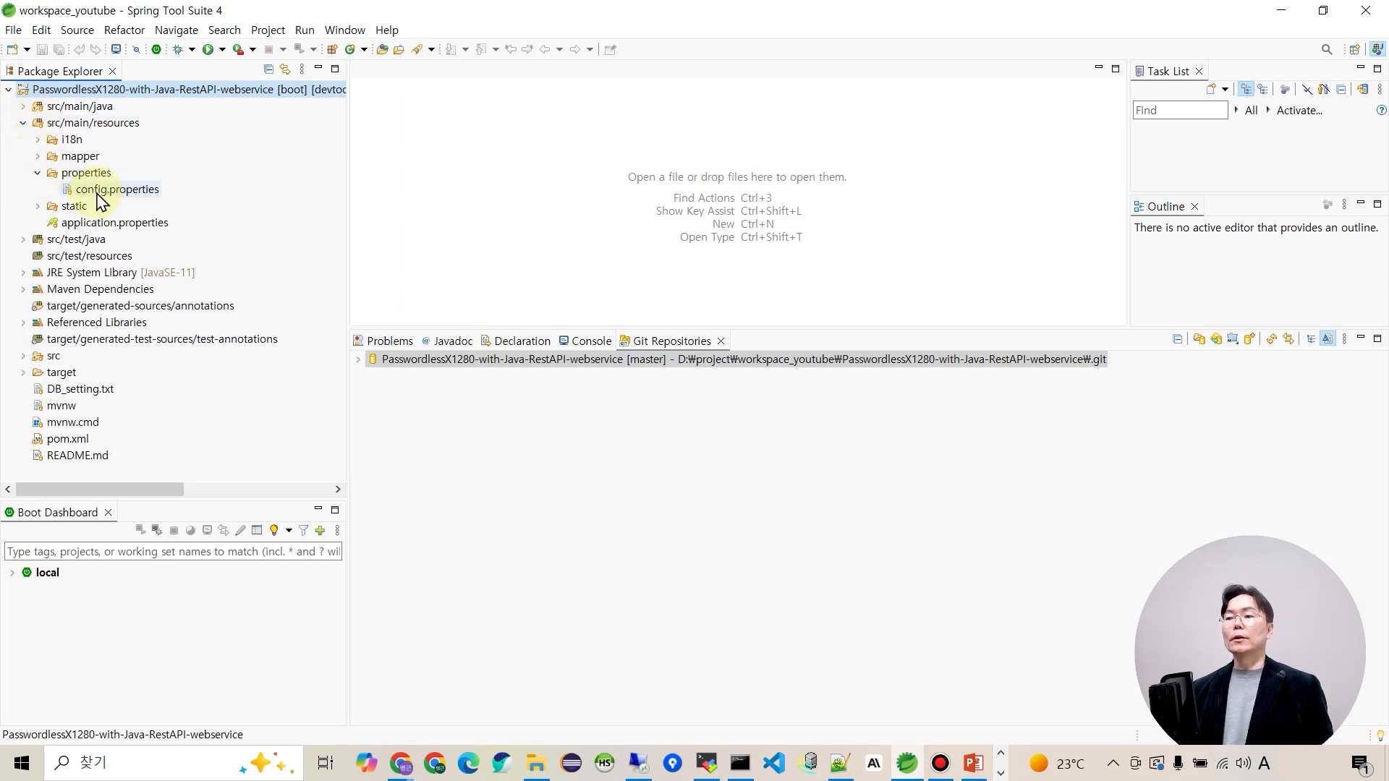
left_click(137, 191)
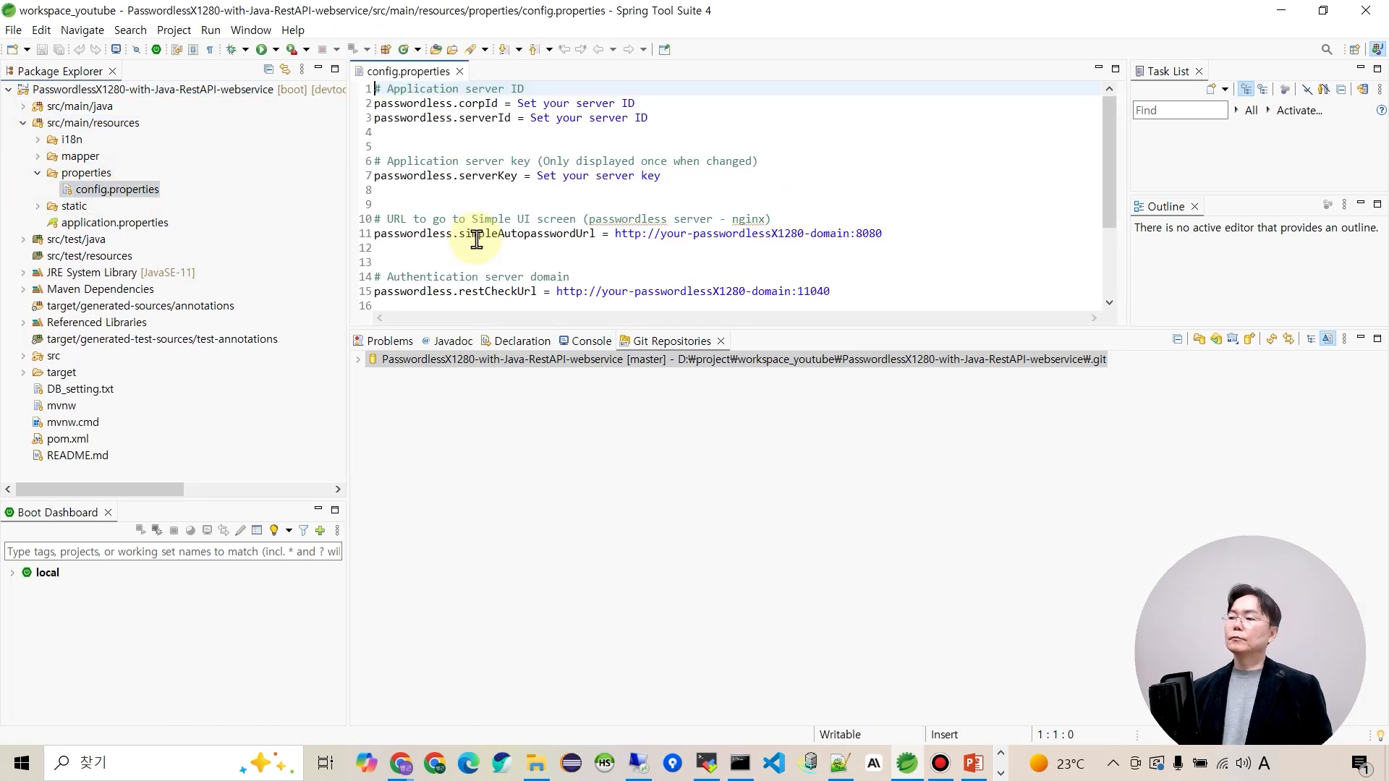
Enlarge the config.properties editor and bring up the Notepad++ server notes.
left_click_drag(499, 326, 521, 544)
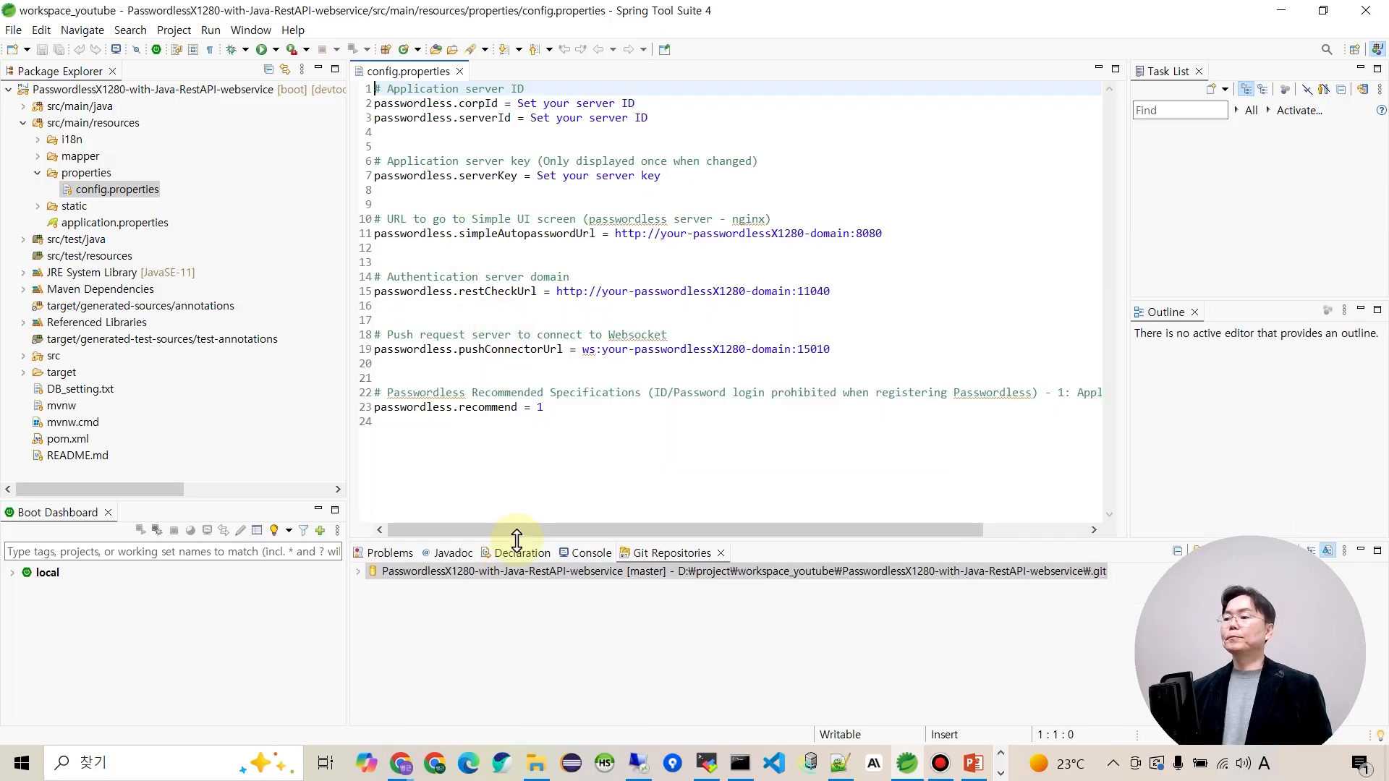
left_click_drag(348, 228, 251, 228)
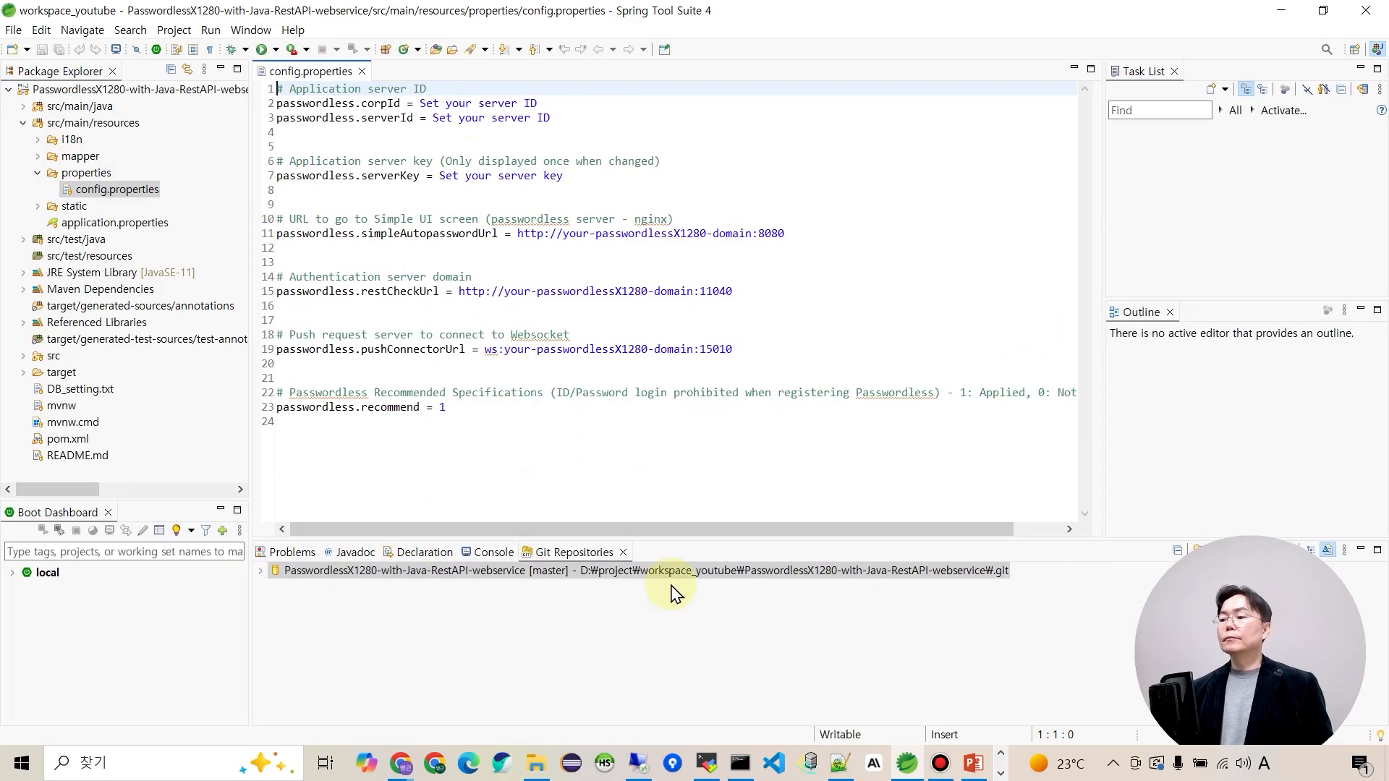
left_click(839, 763)
Paste the server ID from the notes into the corpId and serverId values.
left_click(1292, 73)
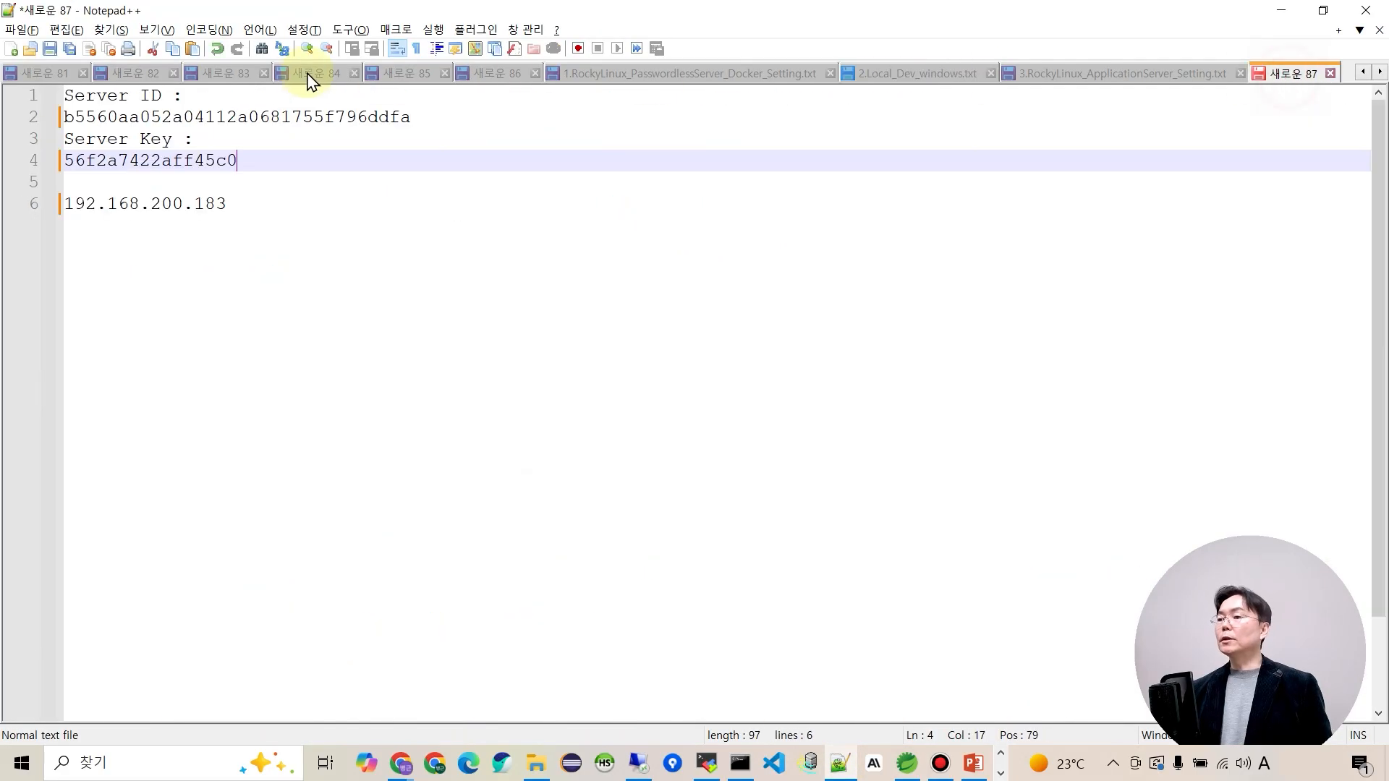
double_click(114, 117)
key("ctrl+c")
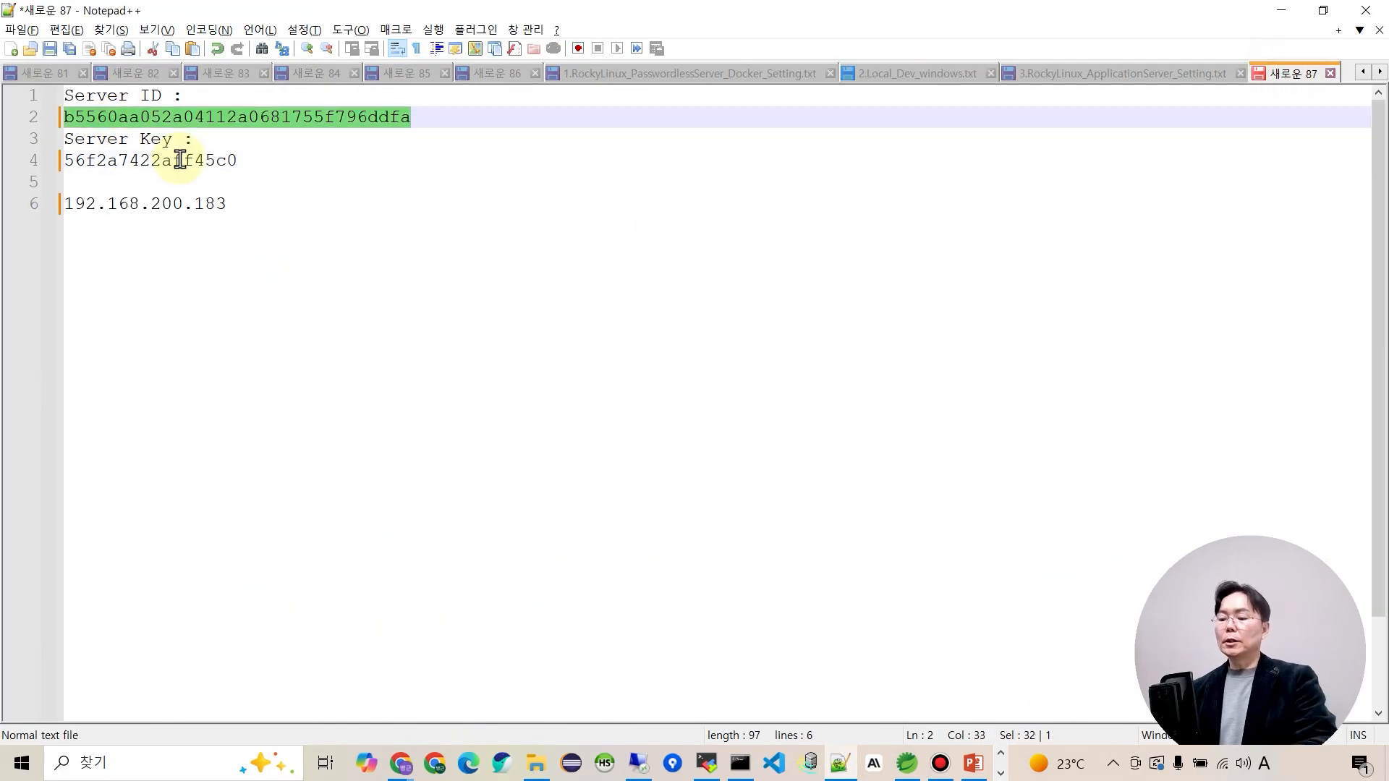
key("alt+Tab")
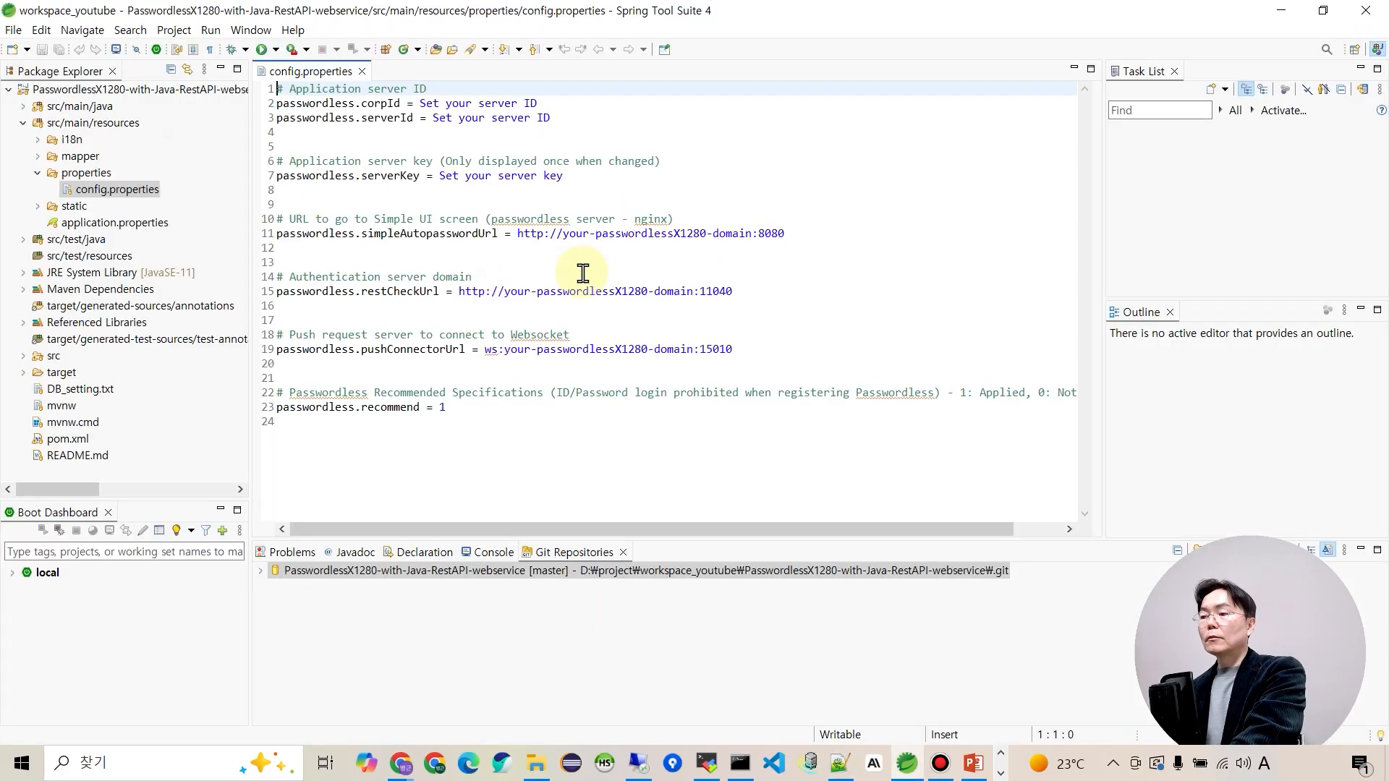
left_click_drag(421, 103, 537, 107)
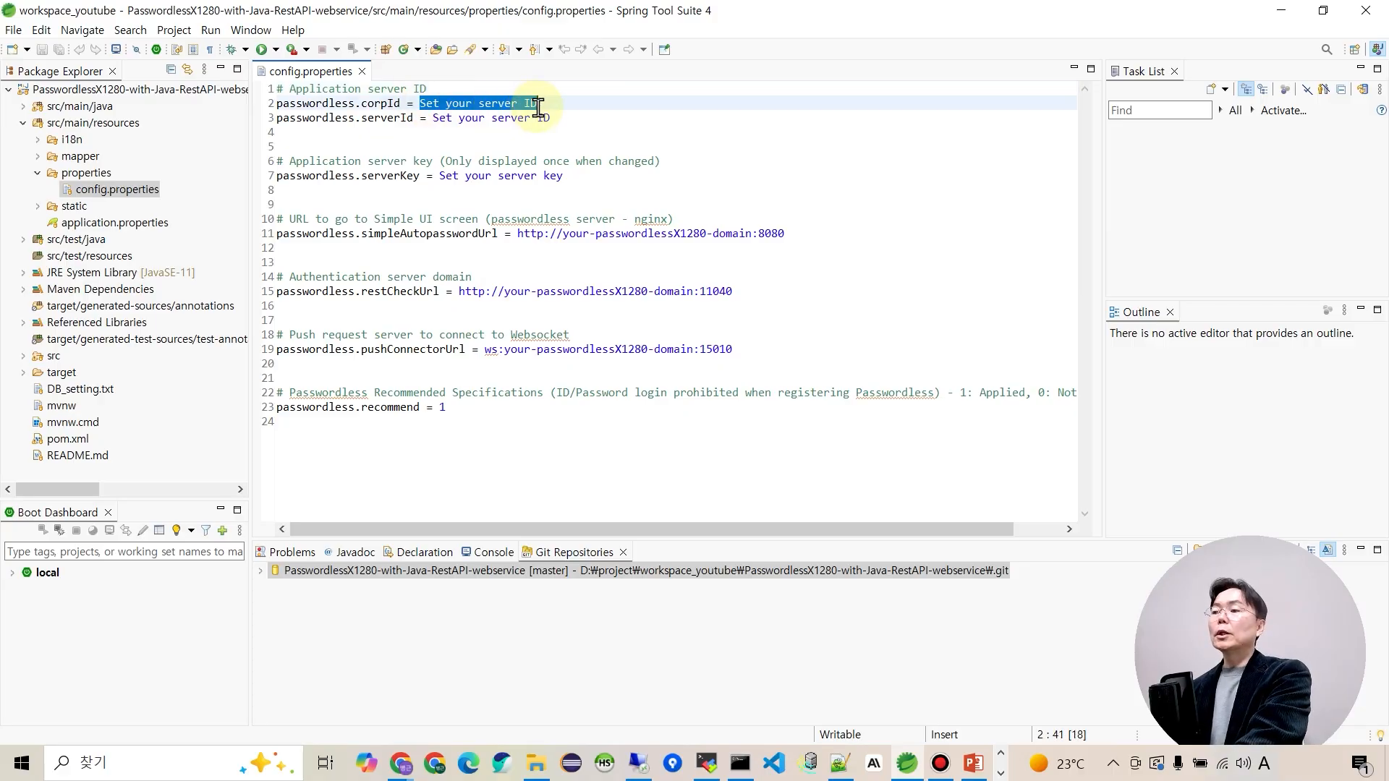
key("ctrl+v")
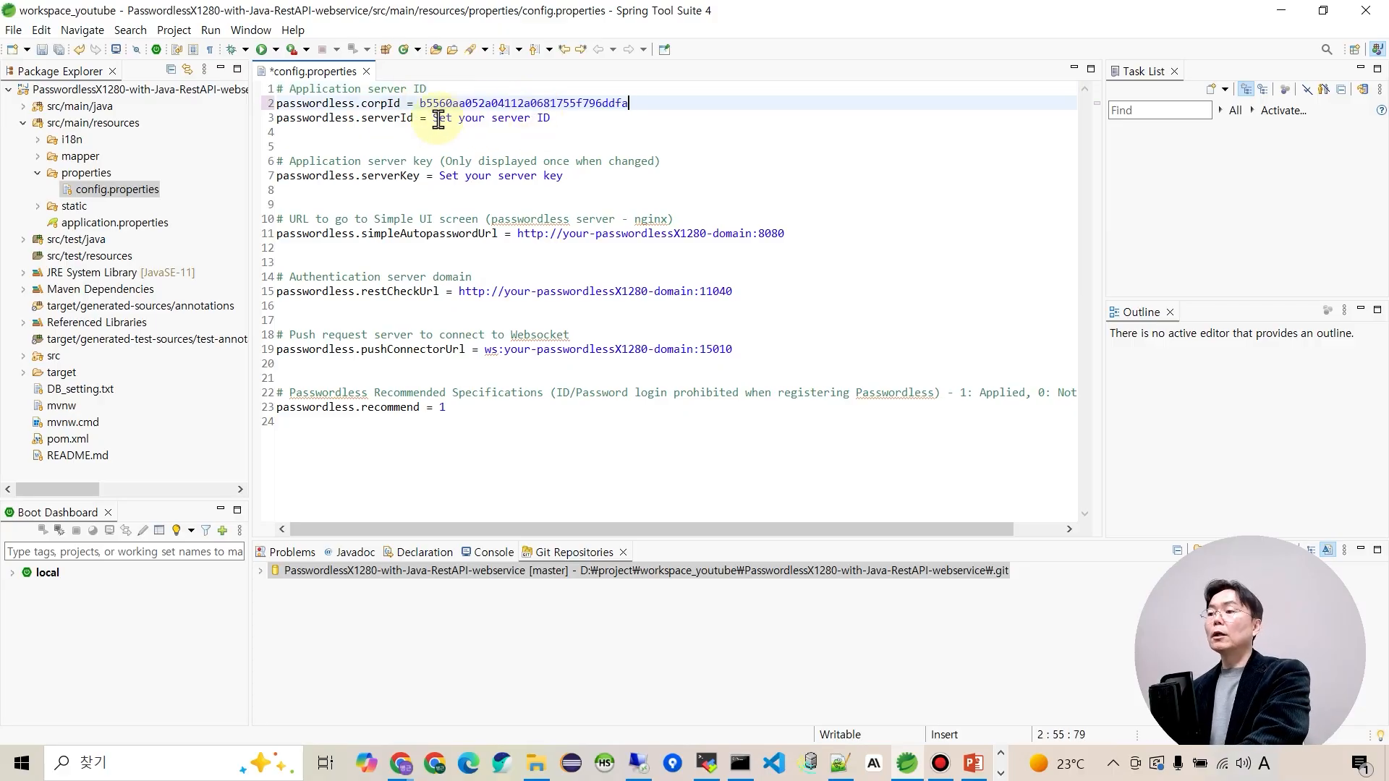
left_click_drag(434, 118, 554, 119)
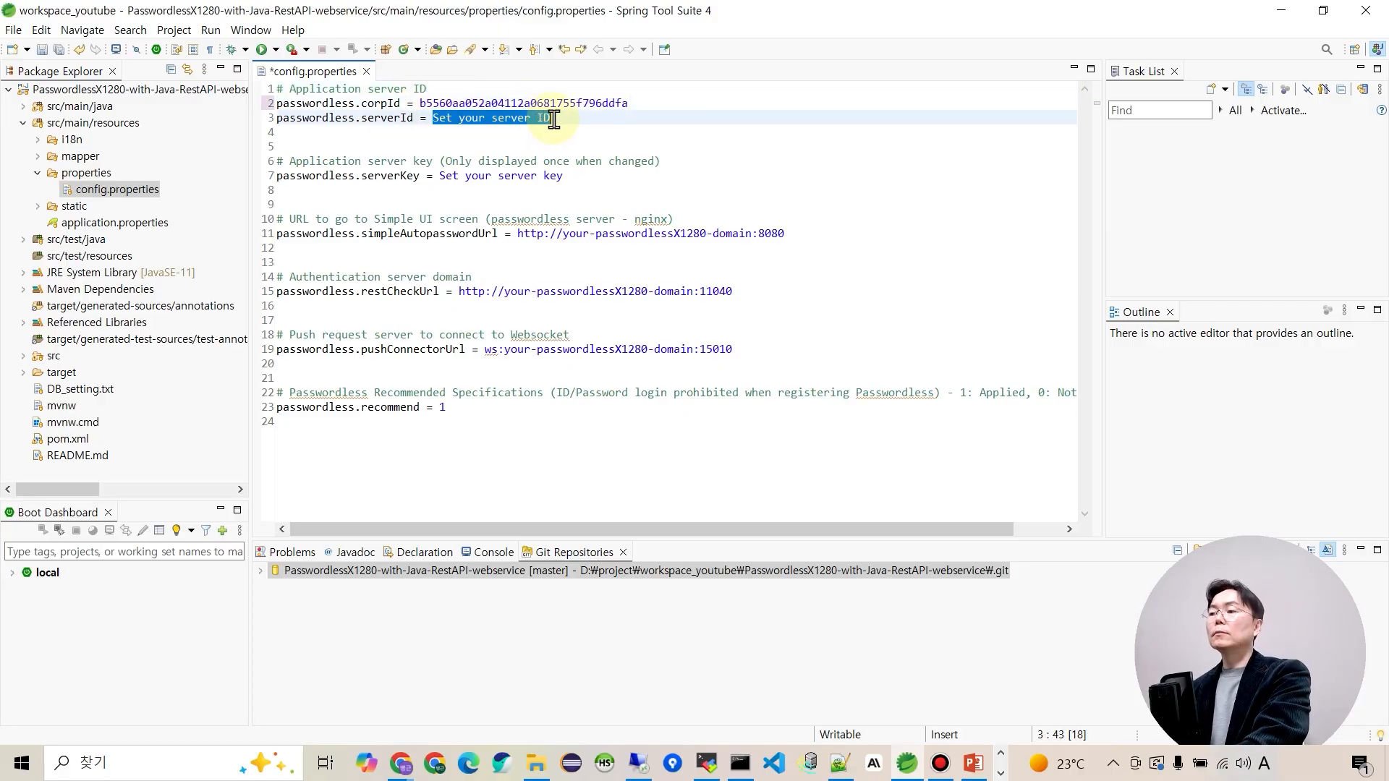
key("ctrl+v")
Paste the server key into serverKey, then copy the server IP from the notes.
key("alt+Tab")
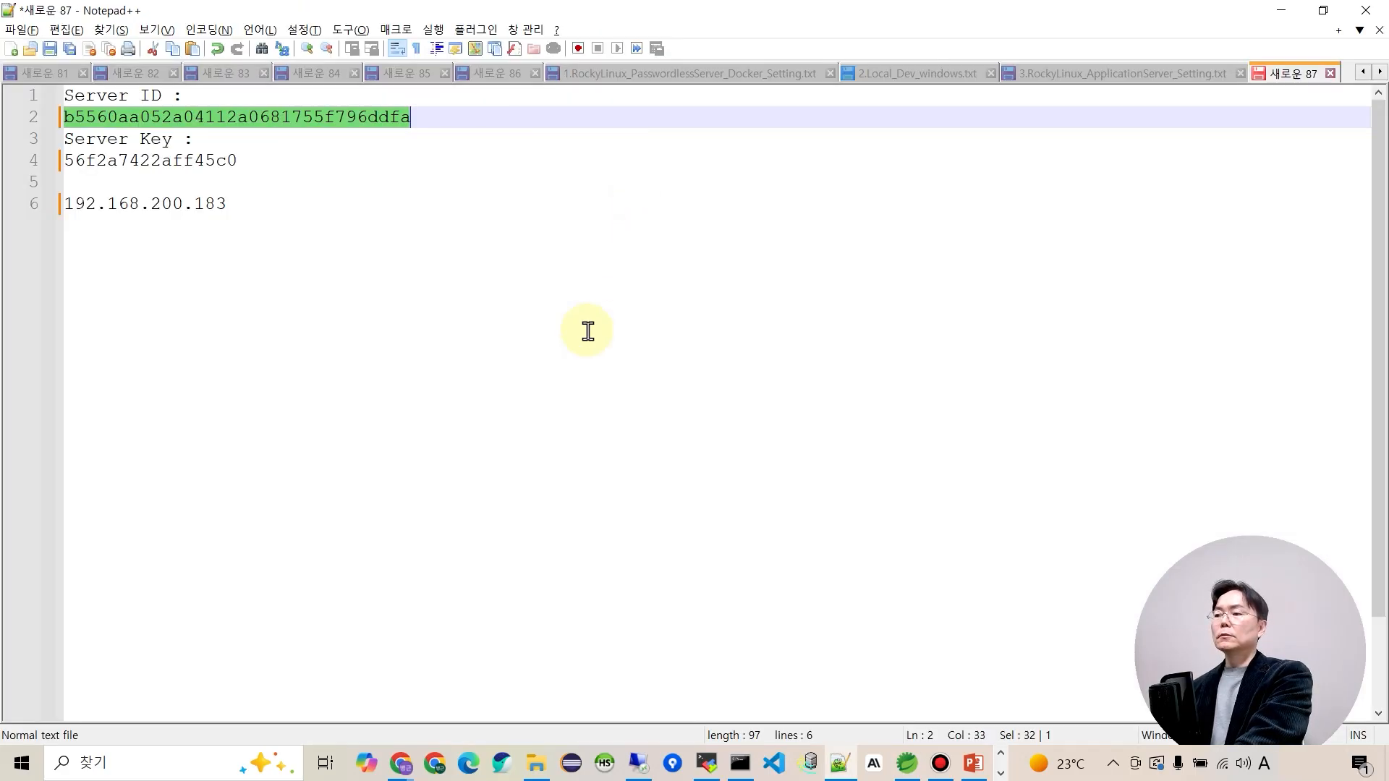
double_click(126, 160)
key("ctrl+c")
key("alt+Tab")
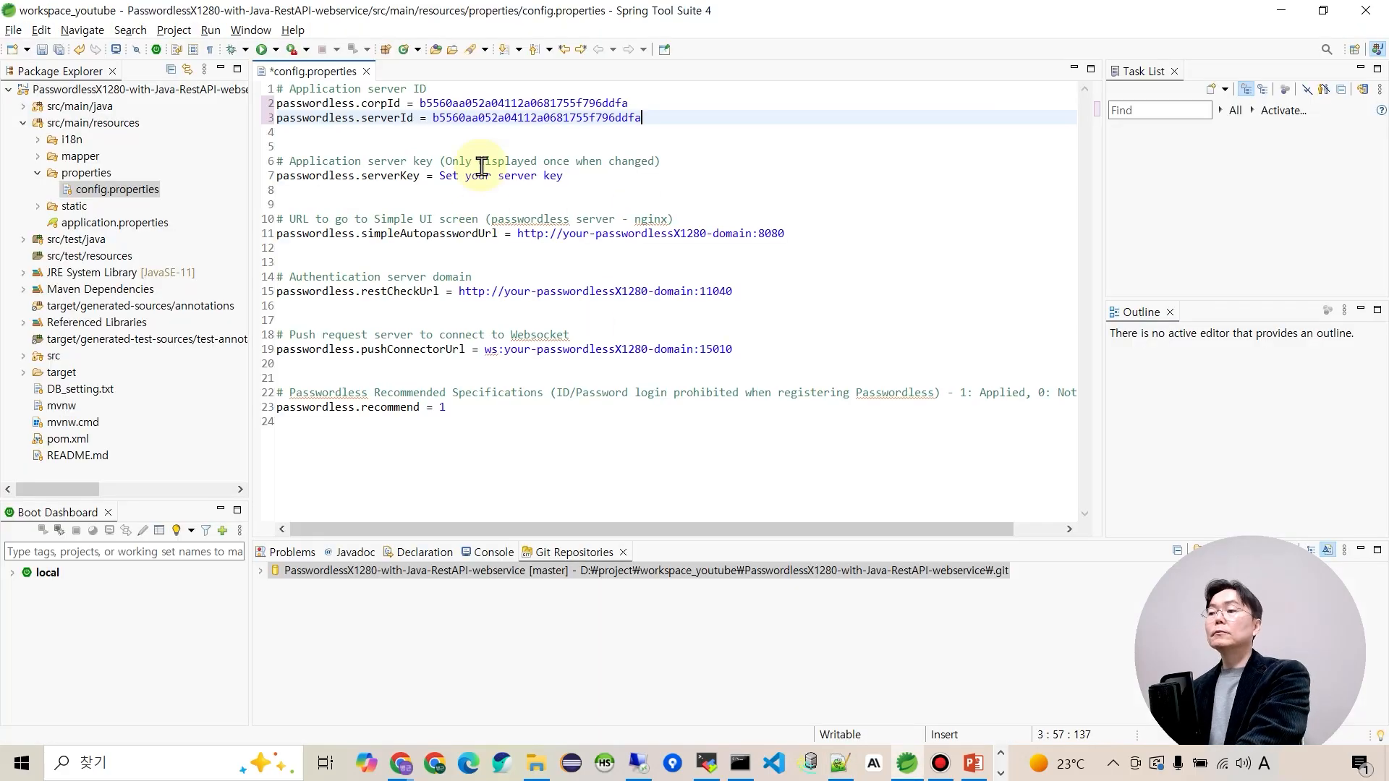
left_click_drag(438, 178, 561, 182)
key("ctrl+v")
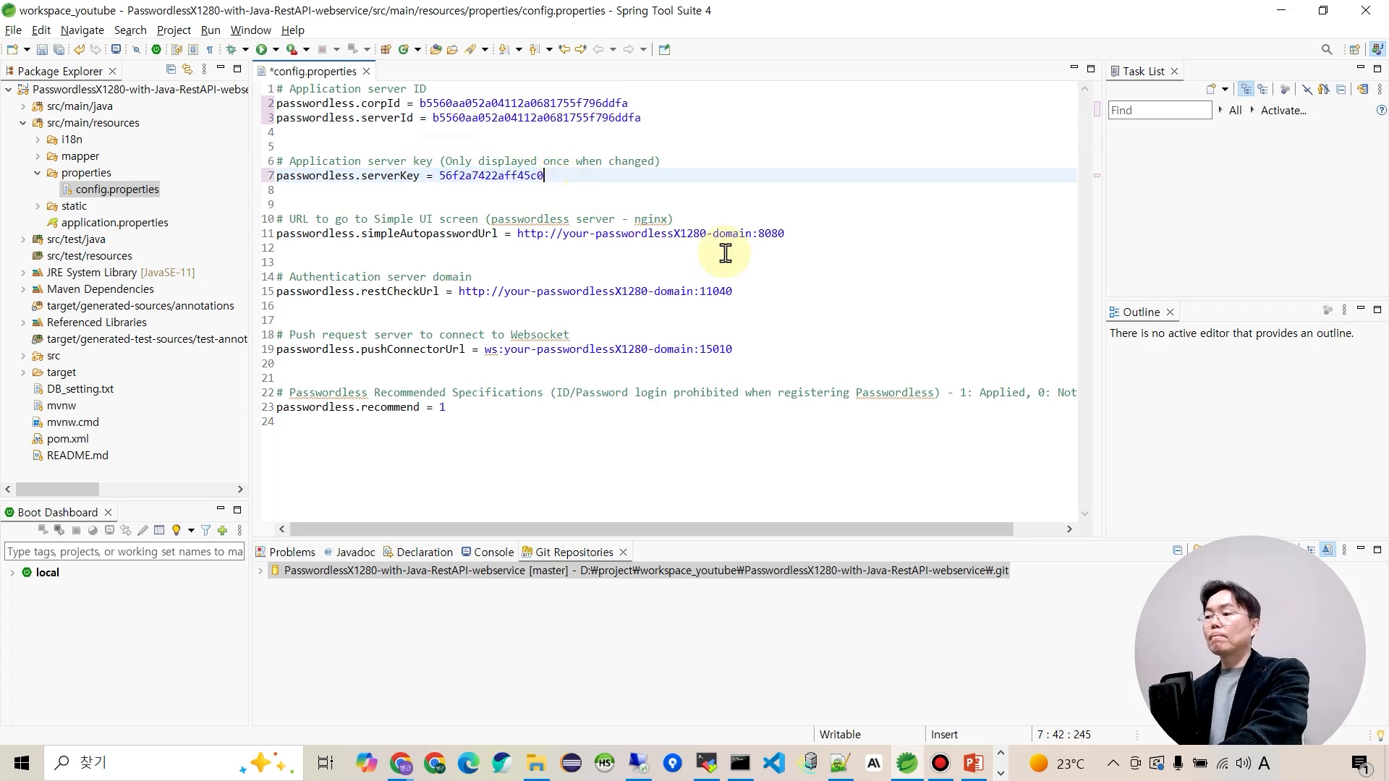
key("alt+Tab")
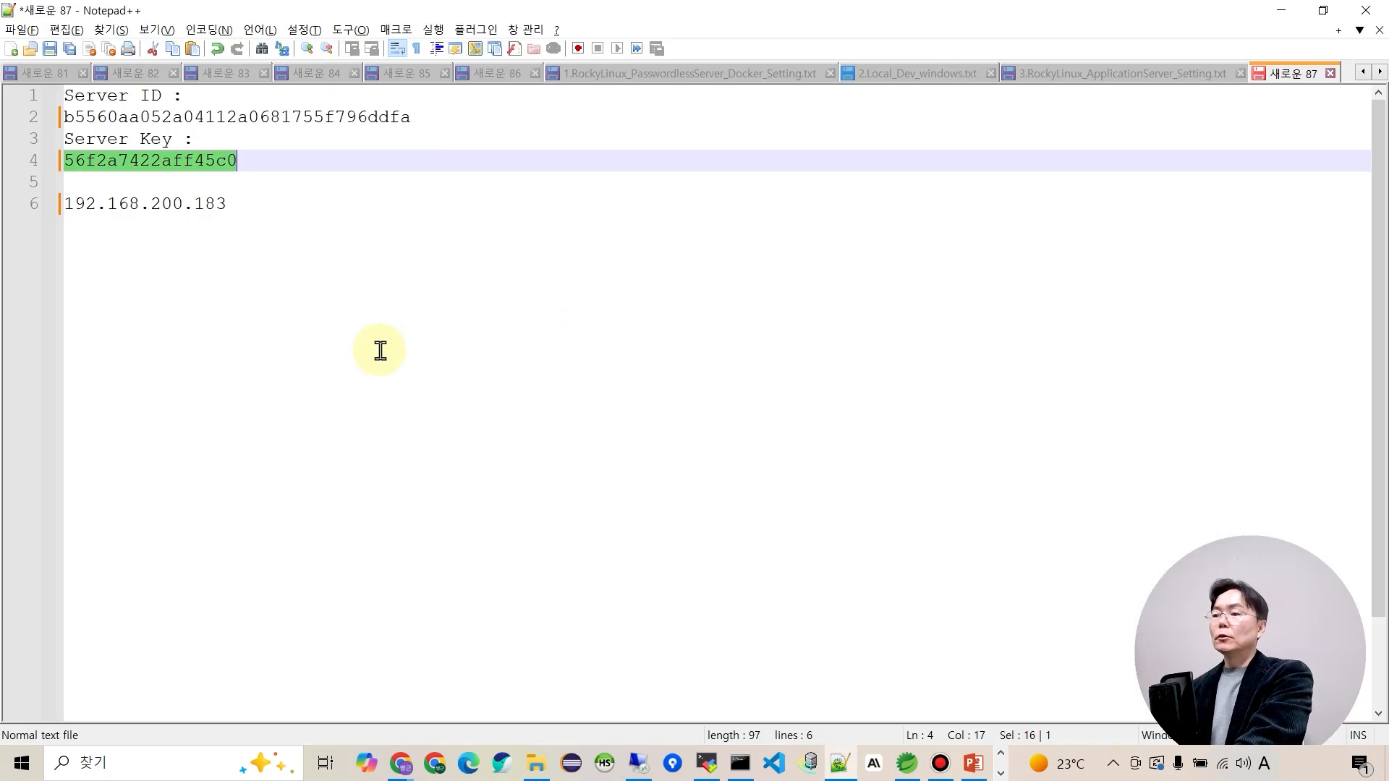
left_click_drag(66, 204, 224, 207)
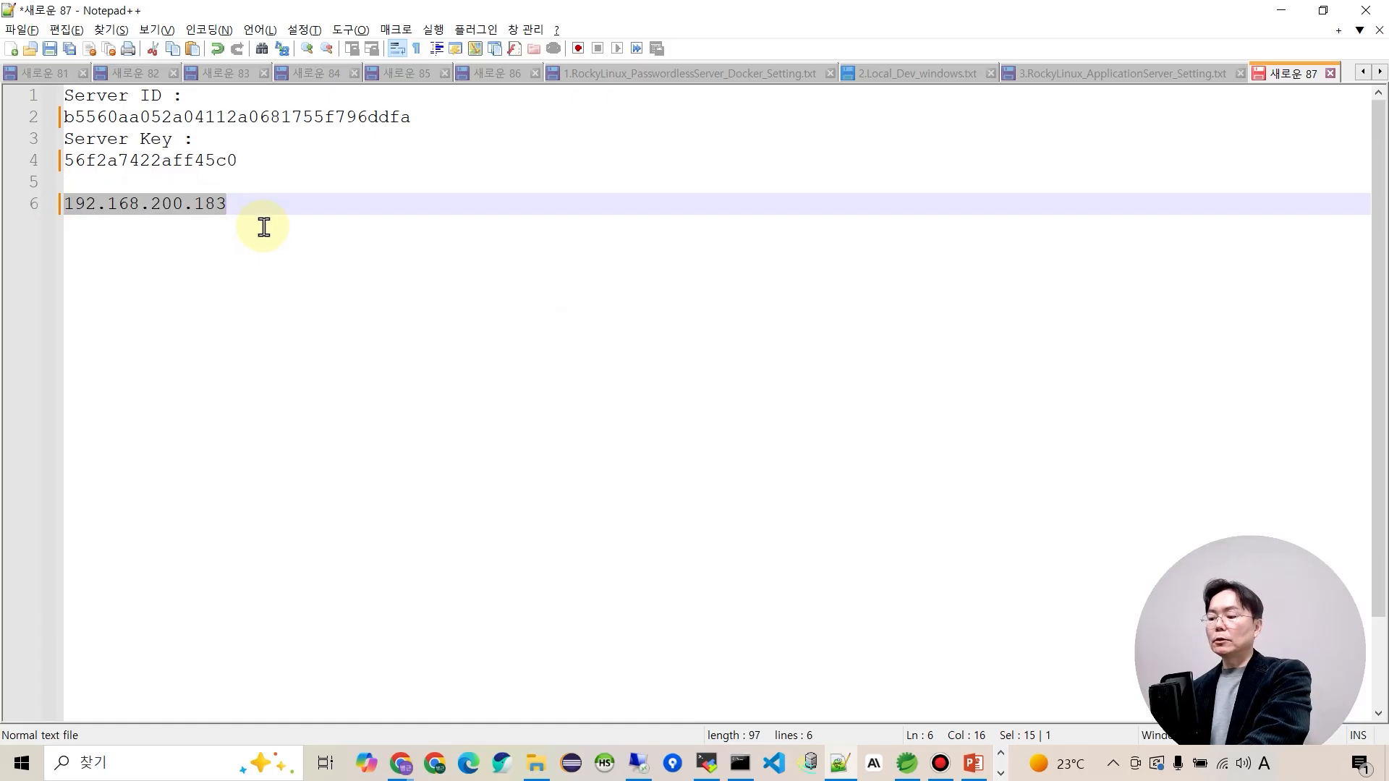
key("alt+Tab")
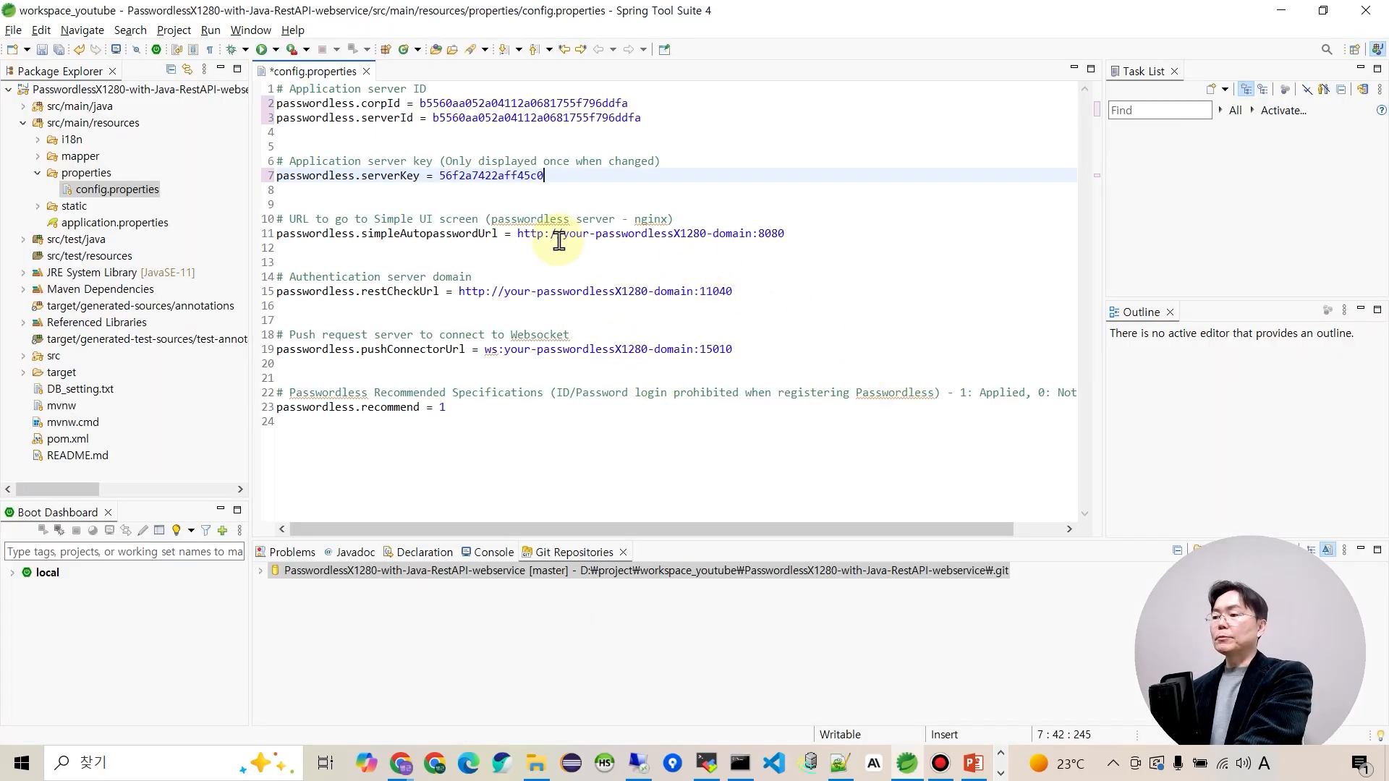
Replace the domain placeholder with 192.168.200.183 in all three URLs and save config.properties.
left_click_drag(563, 239, 745, 239)
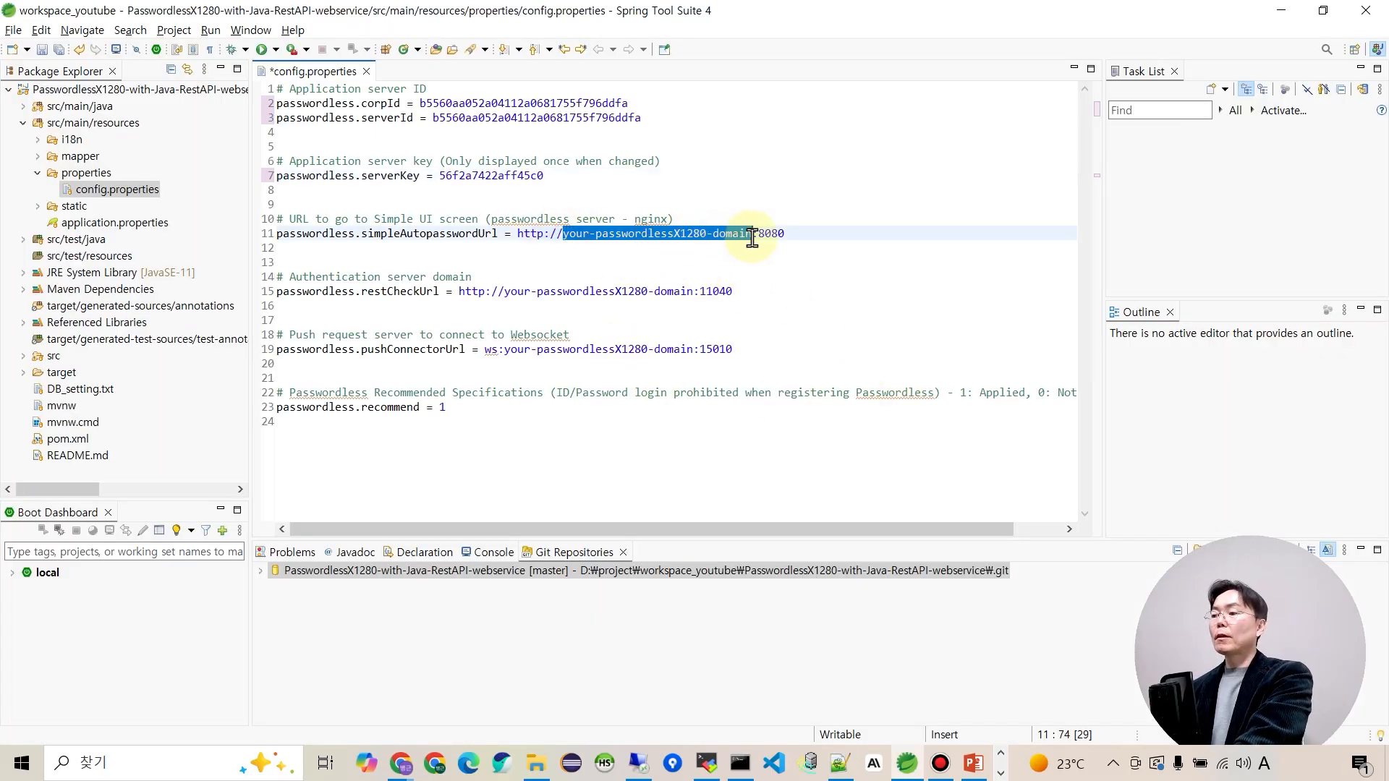
key("ctrl+v")
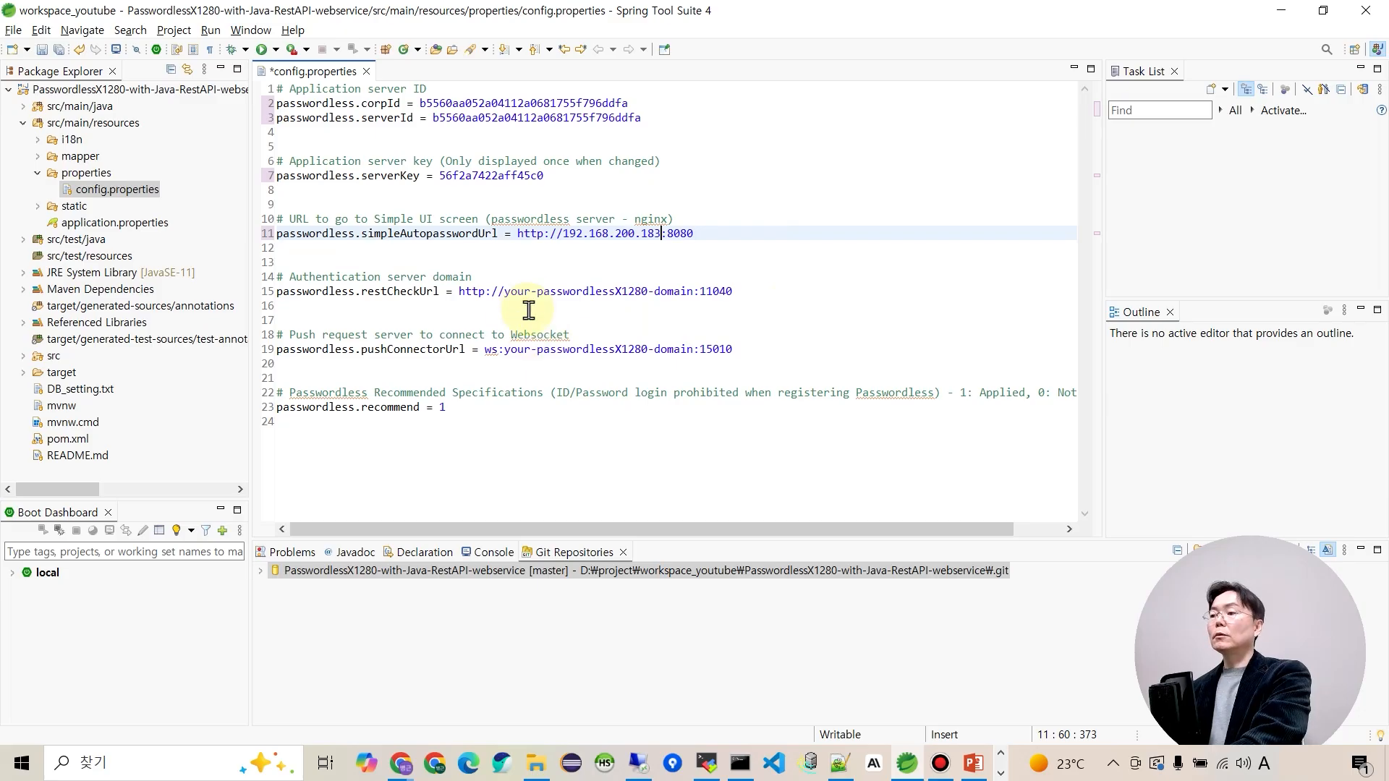
left_click_drag(505, 293, 688, 291)
key("ctrl+v")
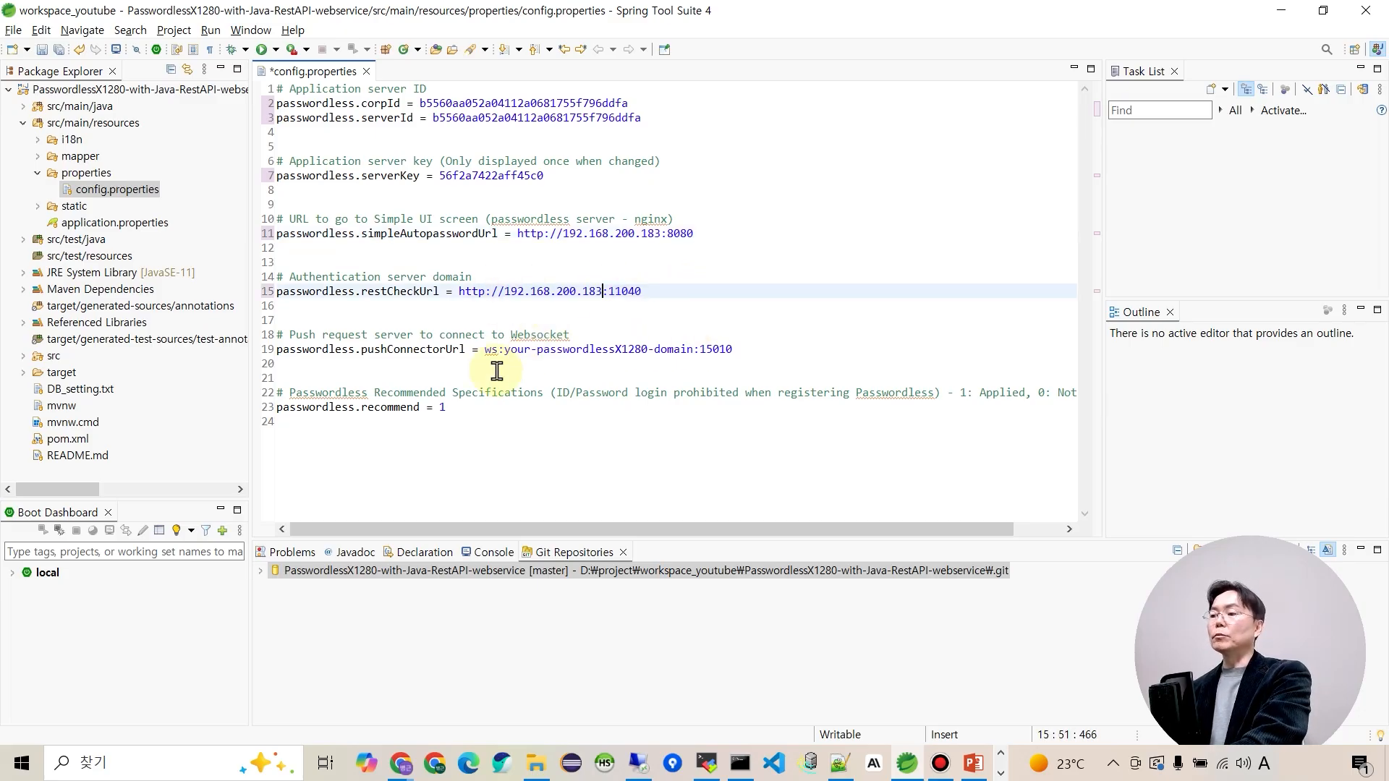
left_click_drag(506, 353, 696, 352)
key("ctrl+v")
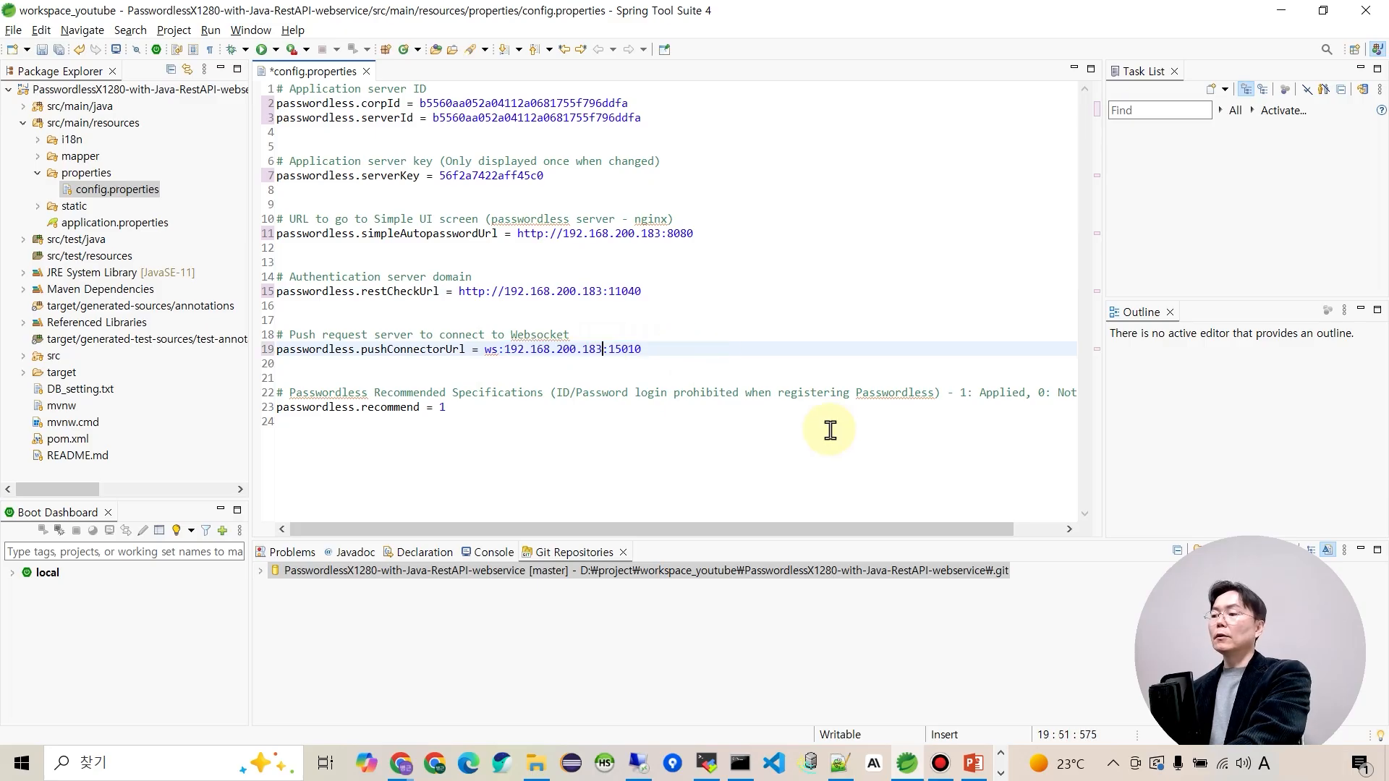
key("ctrl+s")
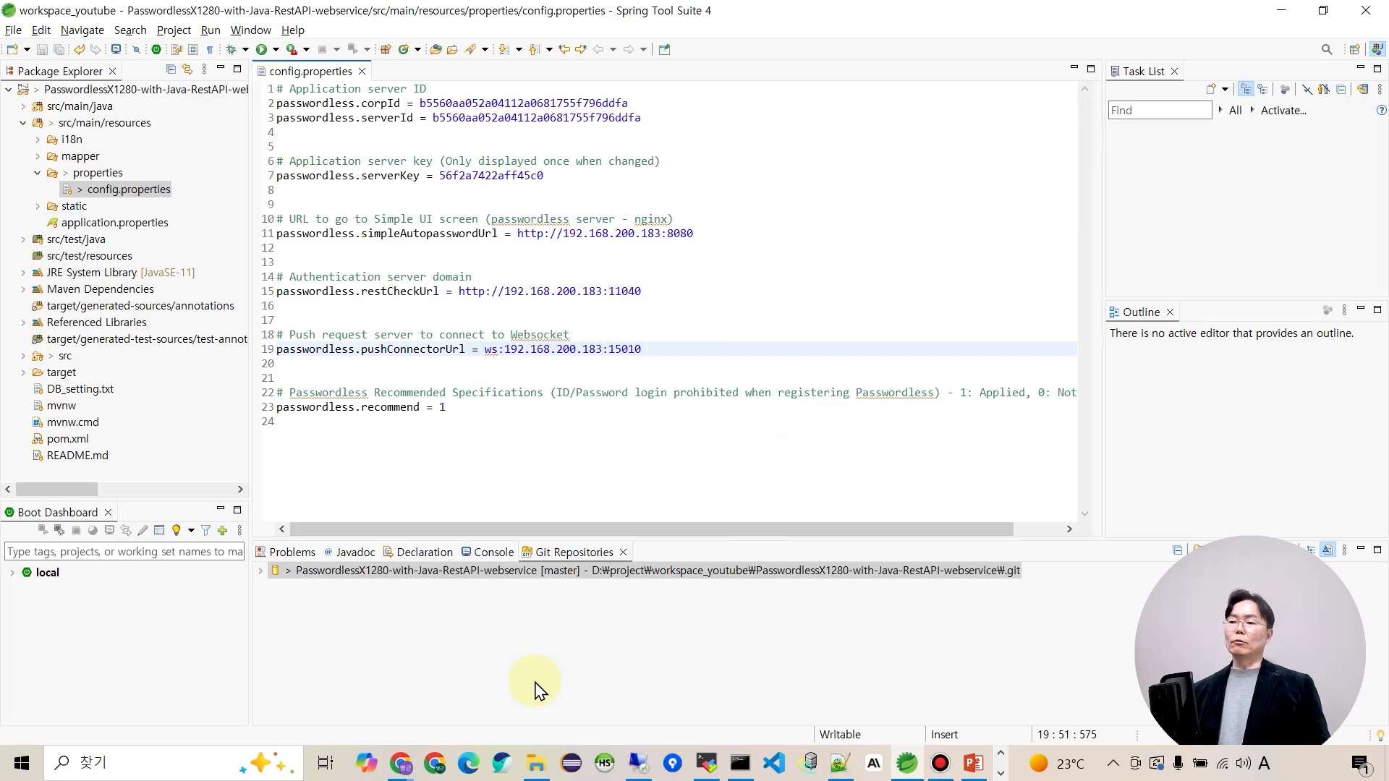
Run the project as a Spring Boot App.
left_click(94, 90)
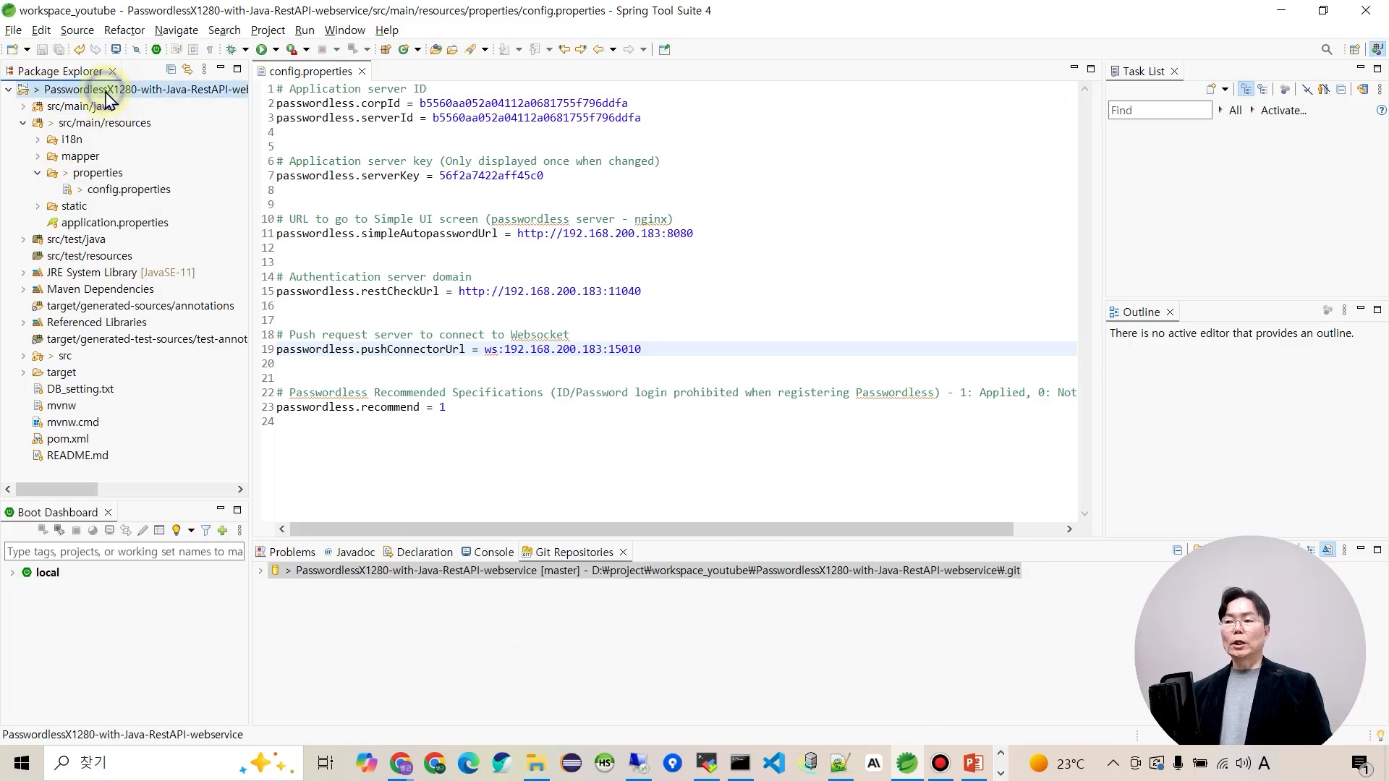
right_click(107, 96)
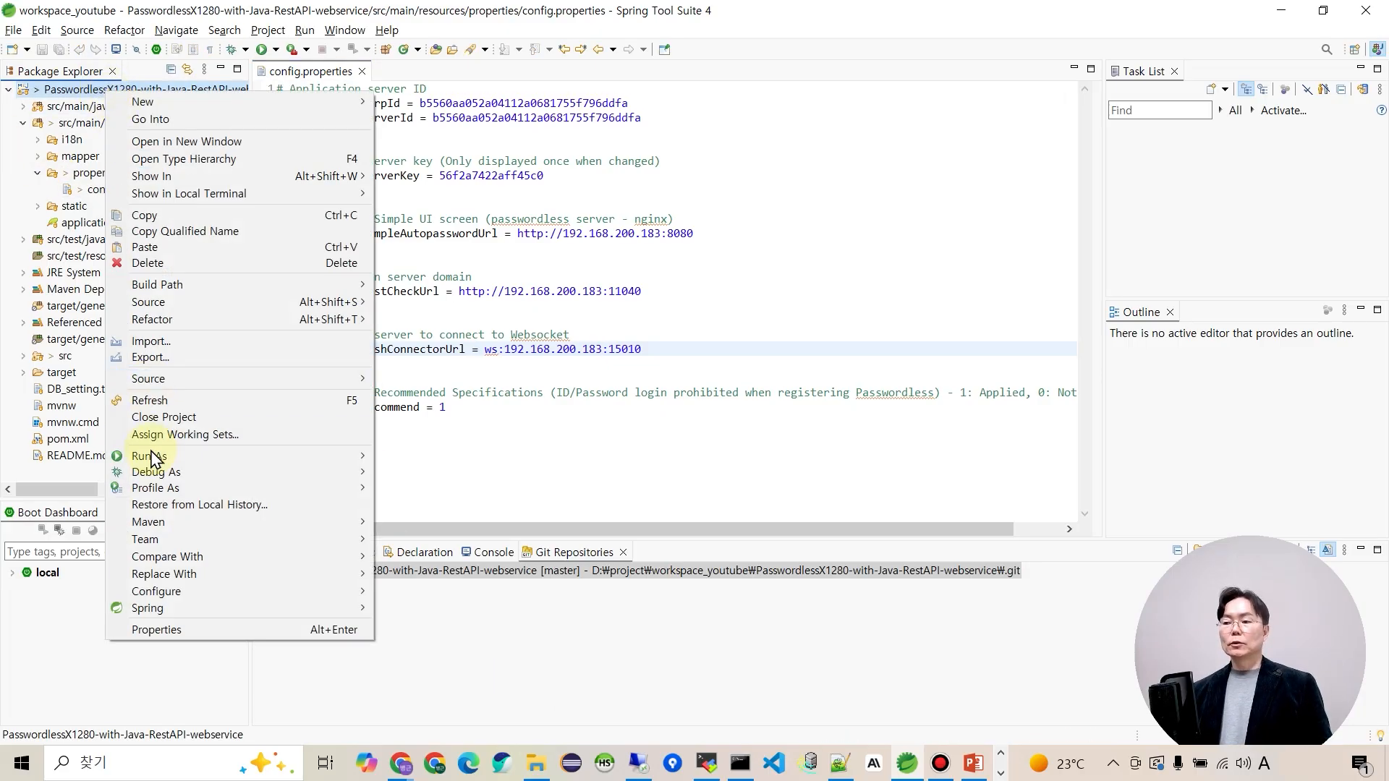
mouse_move(223, 457)
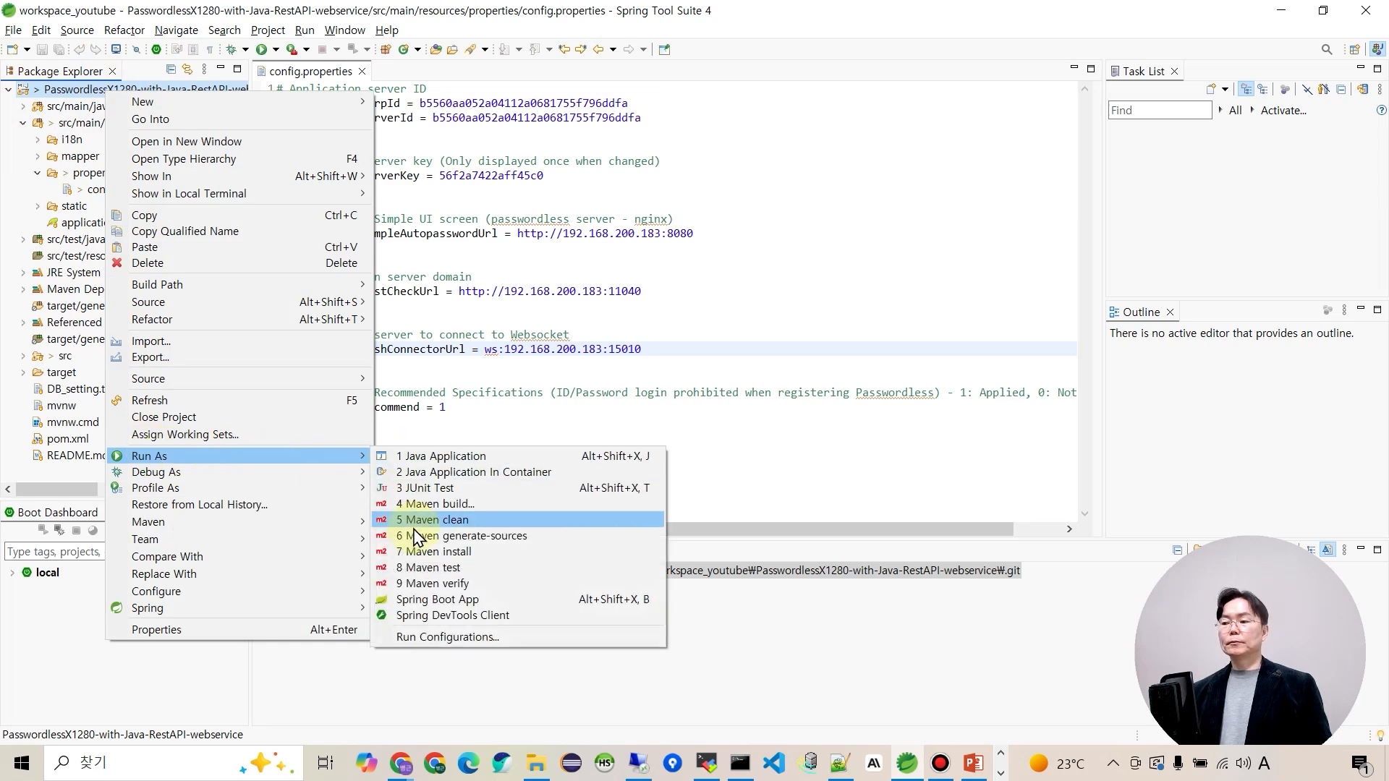
left_click(434, 599)
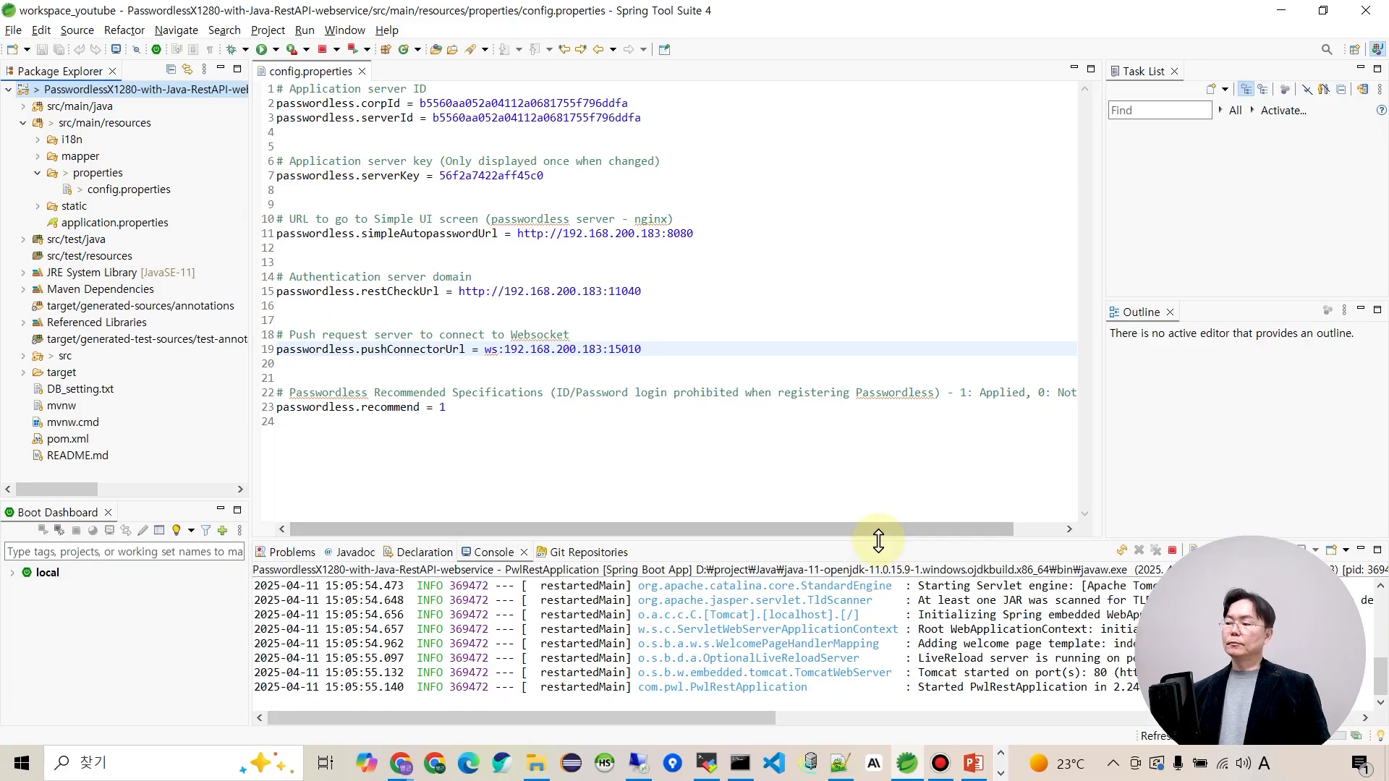
Enlarge the console and confirm Tomcat started on port 80.
left_click_drag(878, 539, 814, 269)
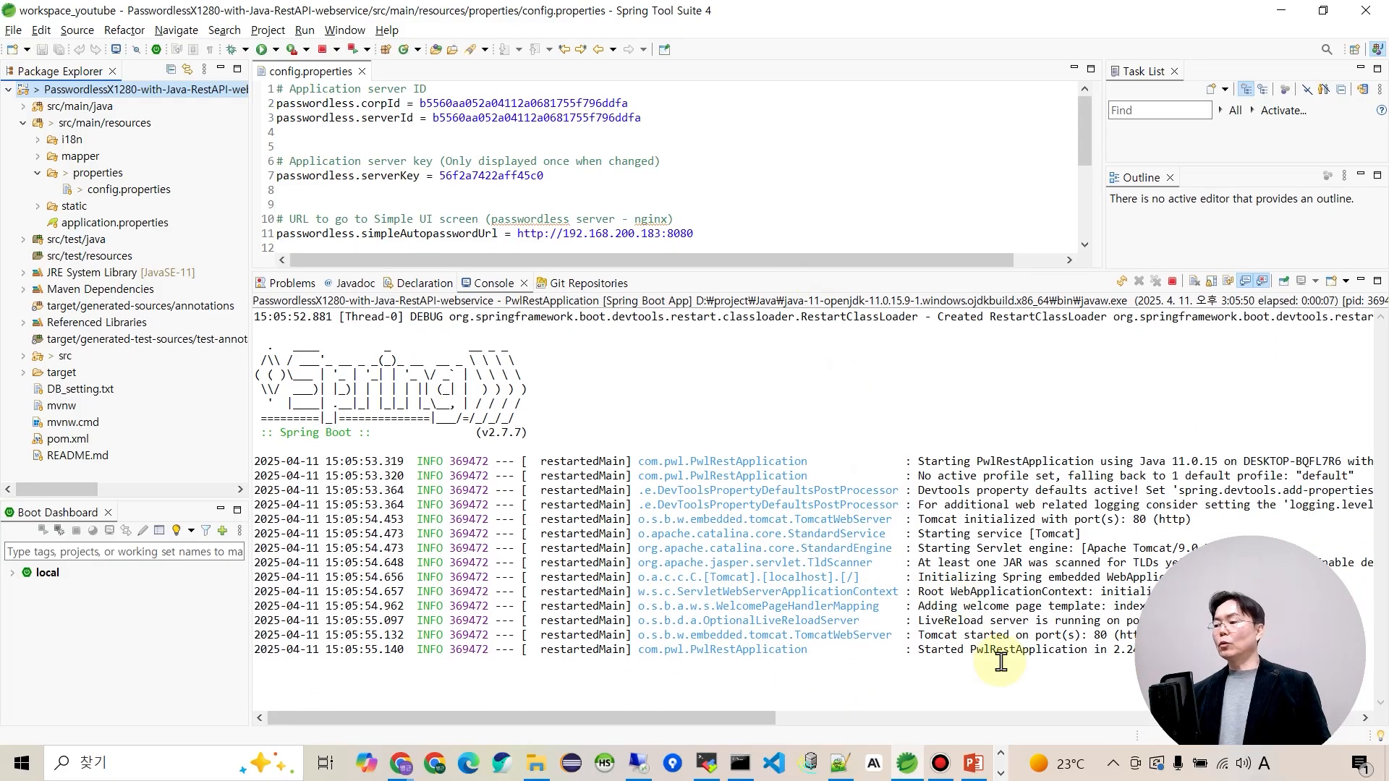
left_click_drag(790, 260, 810, 177)
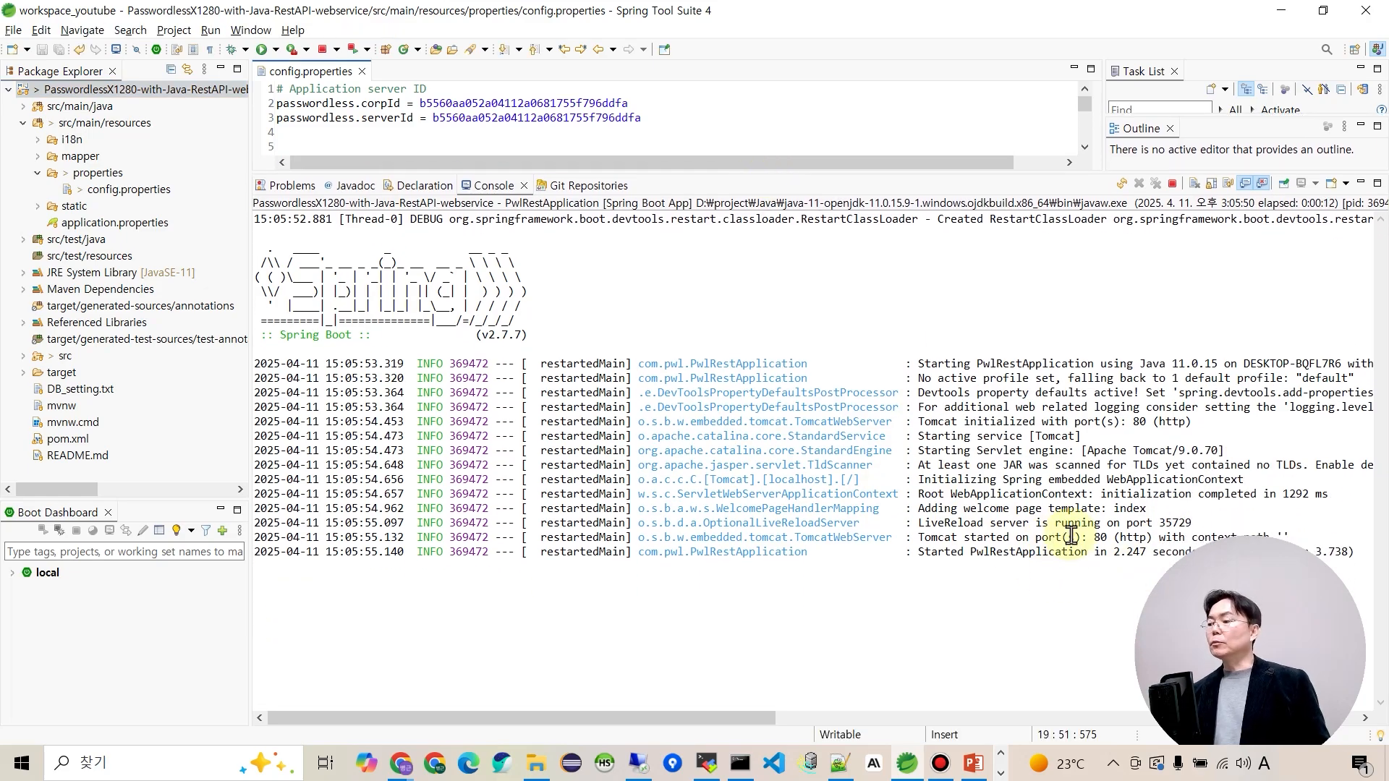
mouse_move(1087, 536)
left_mouse_down()
mouse_move(1161, 537)
mouse_move(1112, 536)
left_mouse_up()
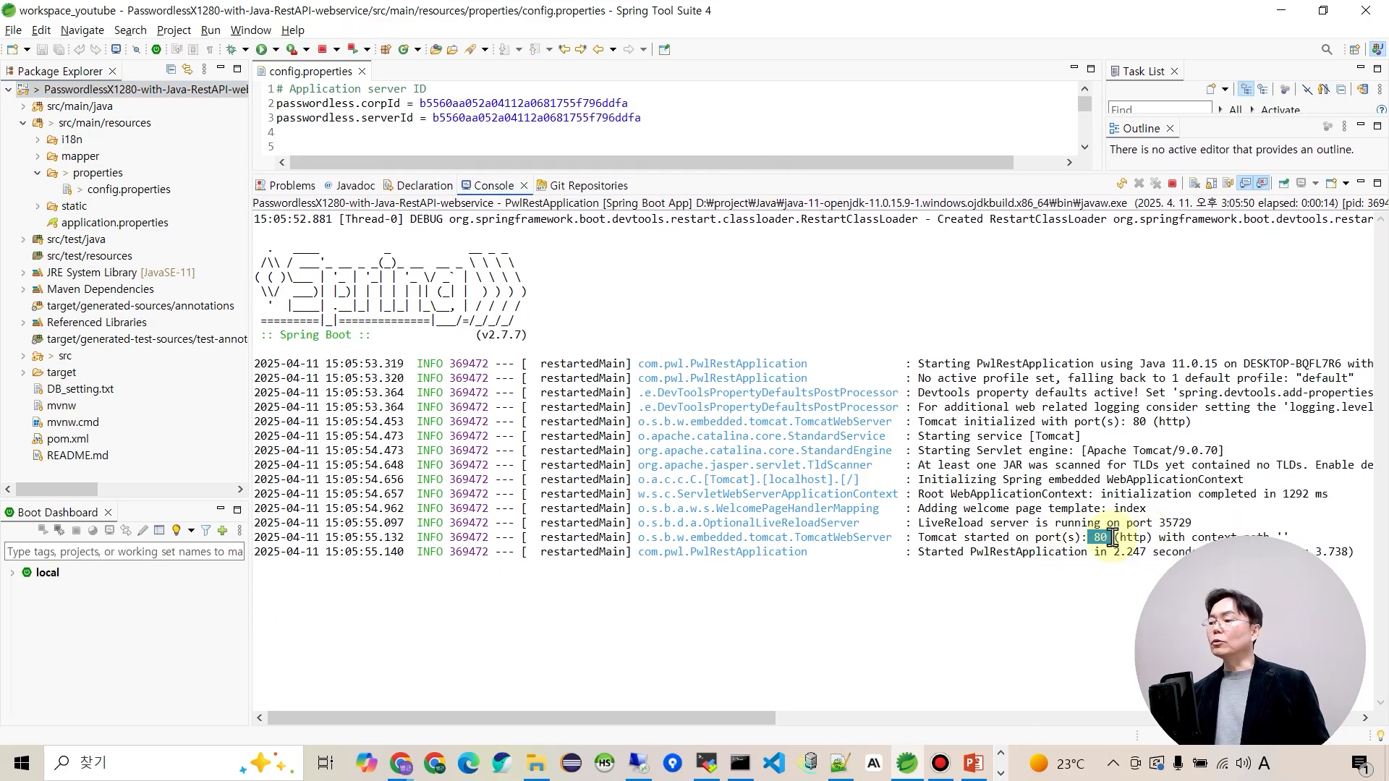
left_click(1017, 577)
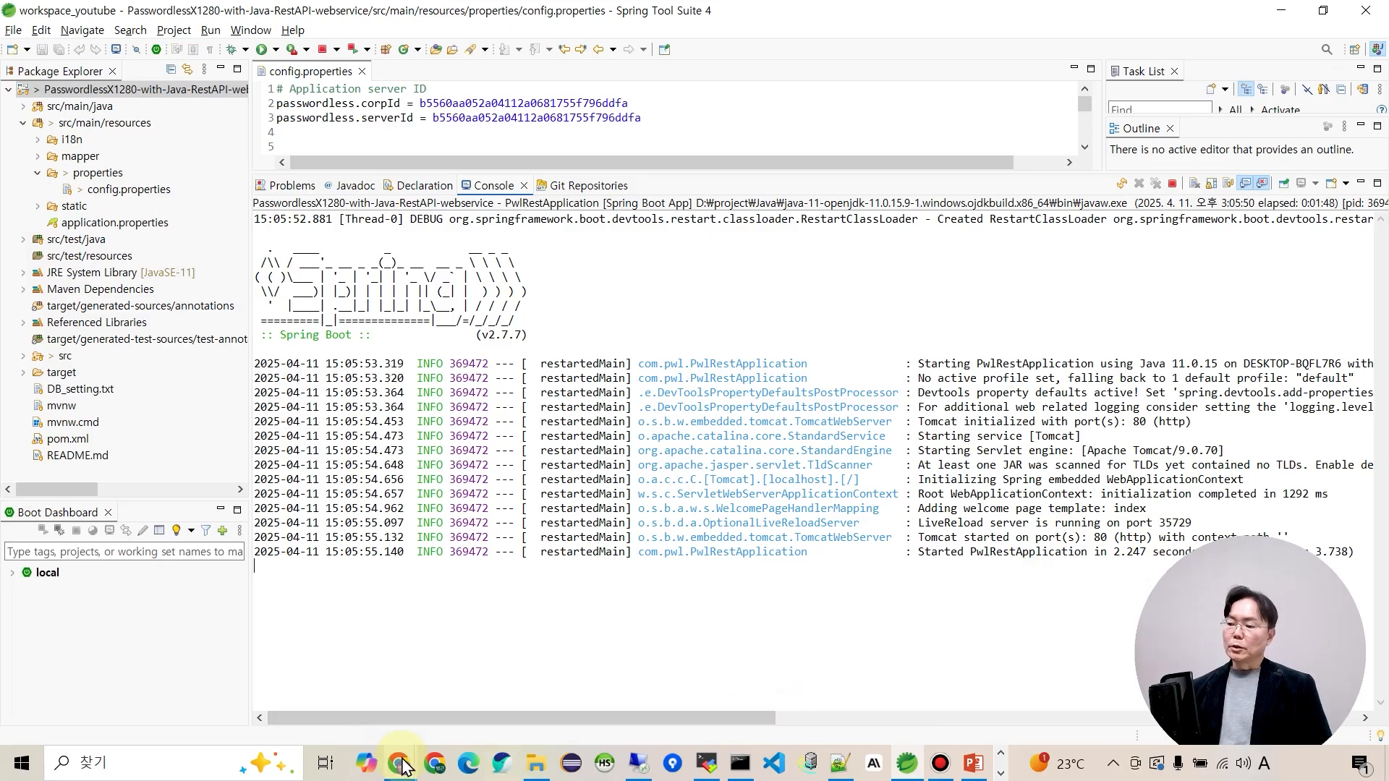
Load localhost in a new Chrome tab, keep it in English, and go to the login page.
mouse_move(403, 765)
left_click(300, 694)
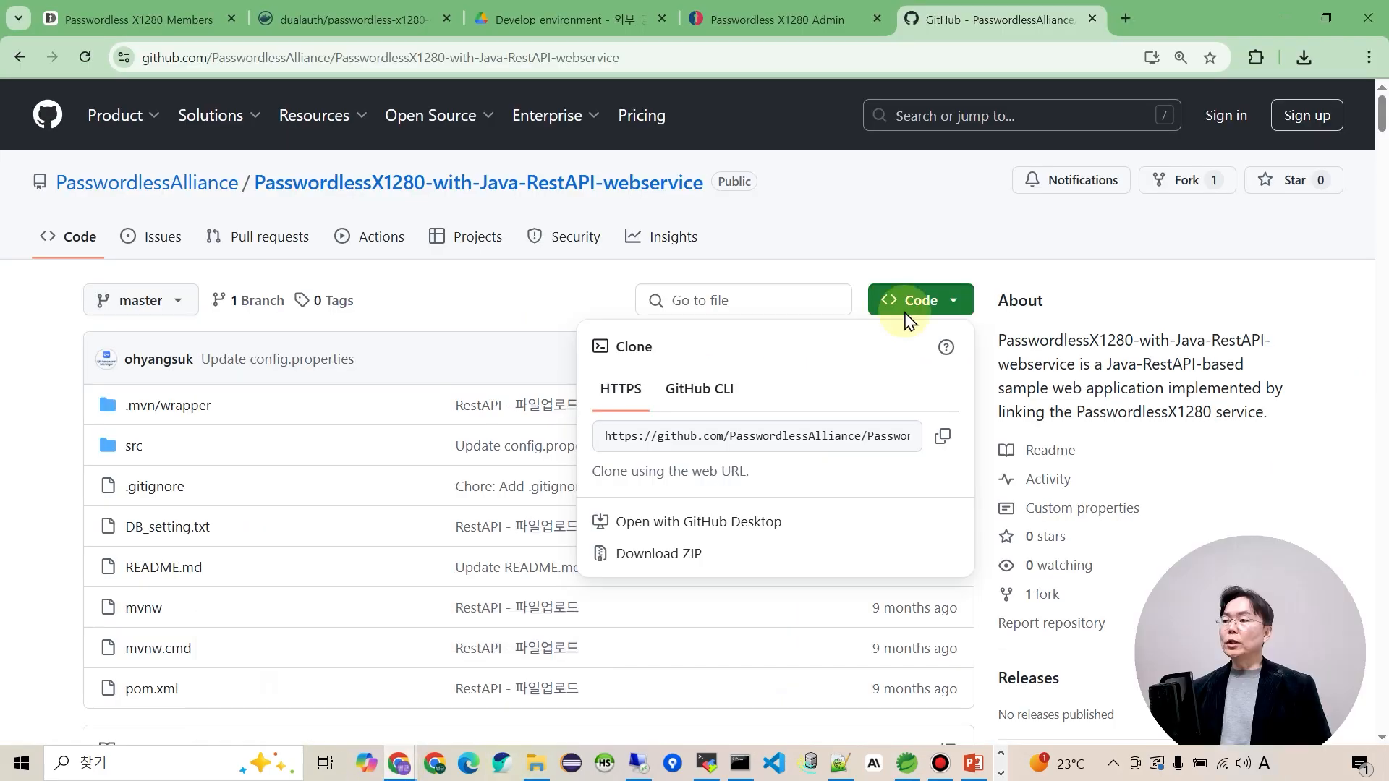
left_click(1126, 19)
left_click(559, 56)
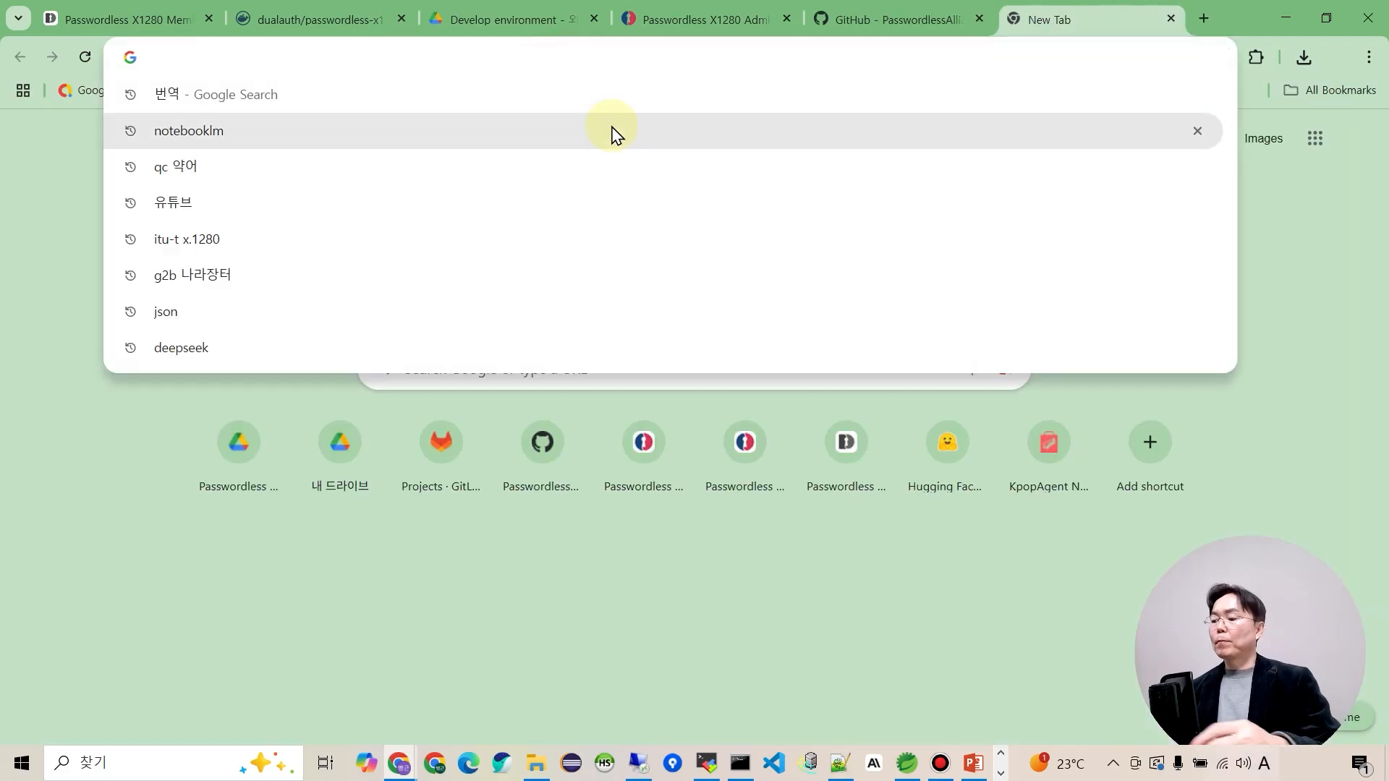
type("lo")
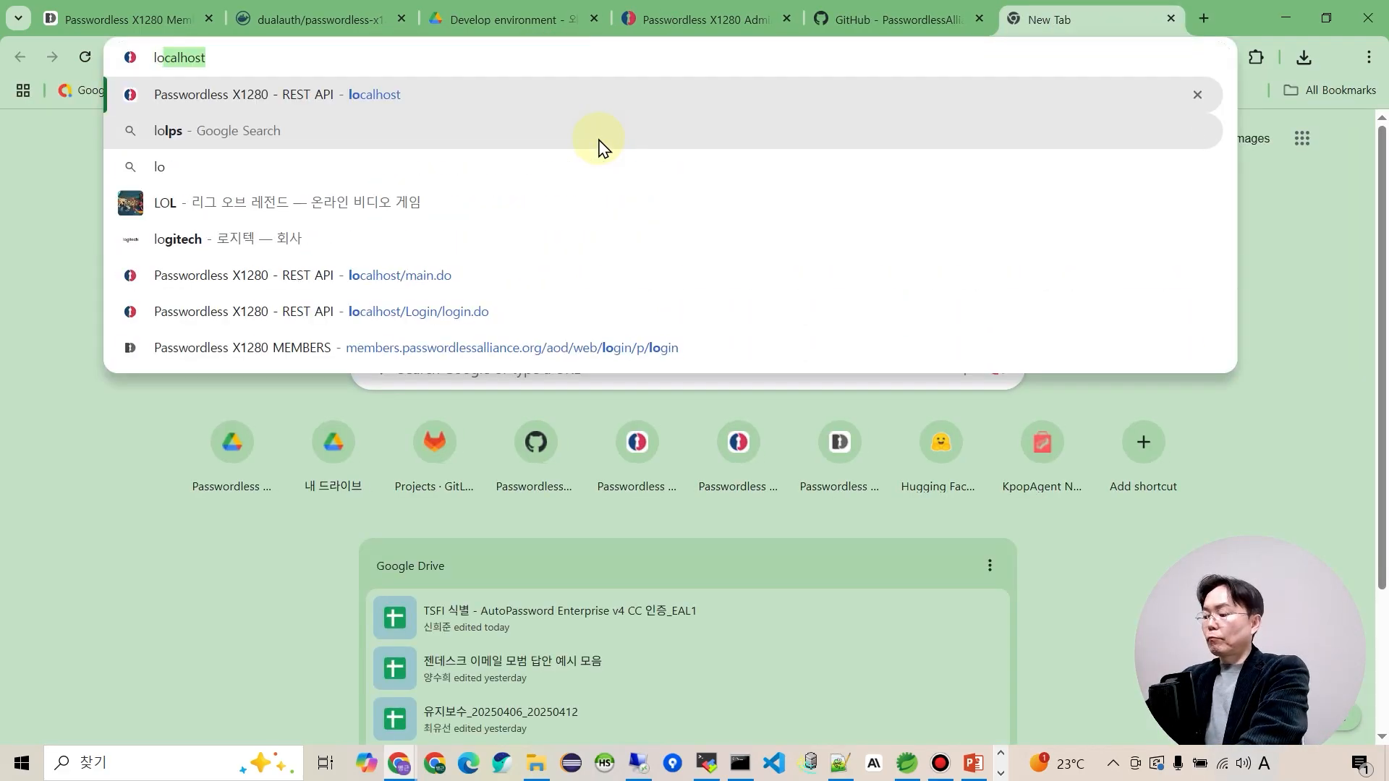
type("calhost")
key("Return")
left_click(894, 251)
left_click(901, 298)
left_click(905, 279)
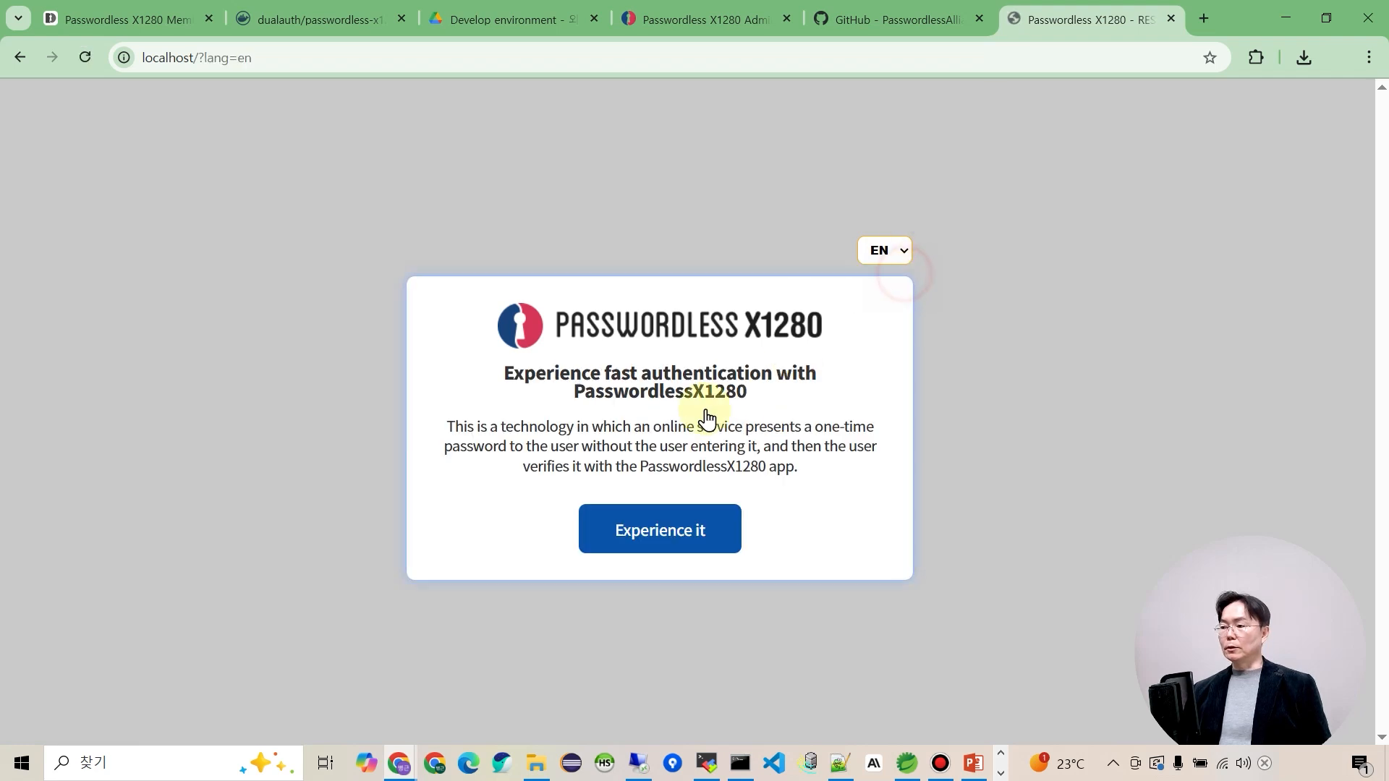
left_click(666, 534)
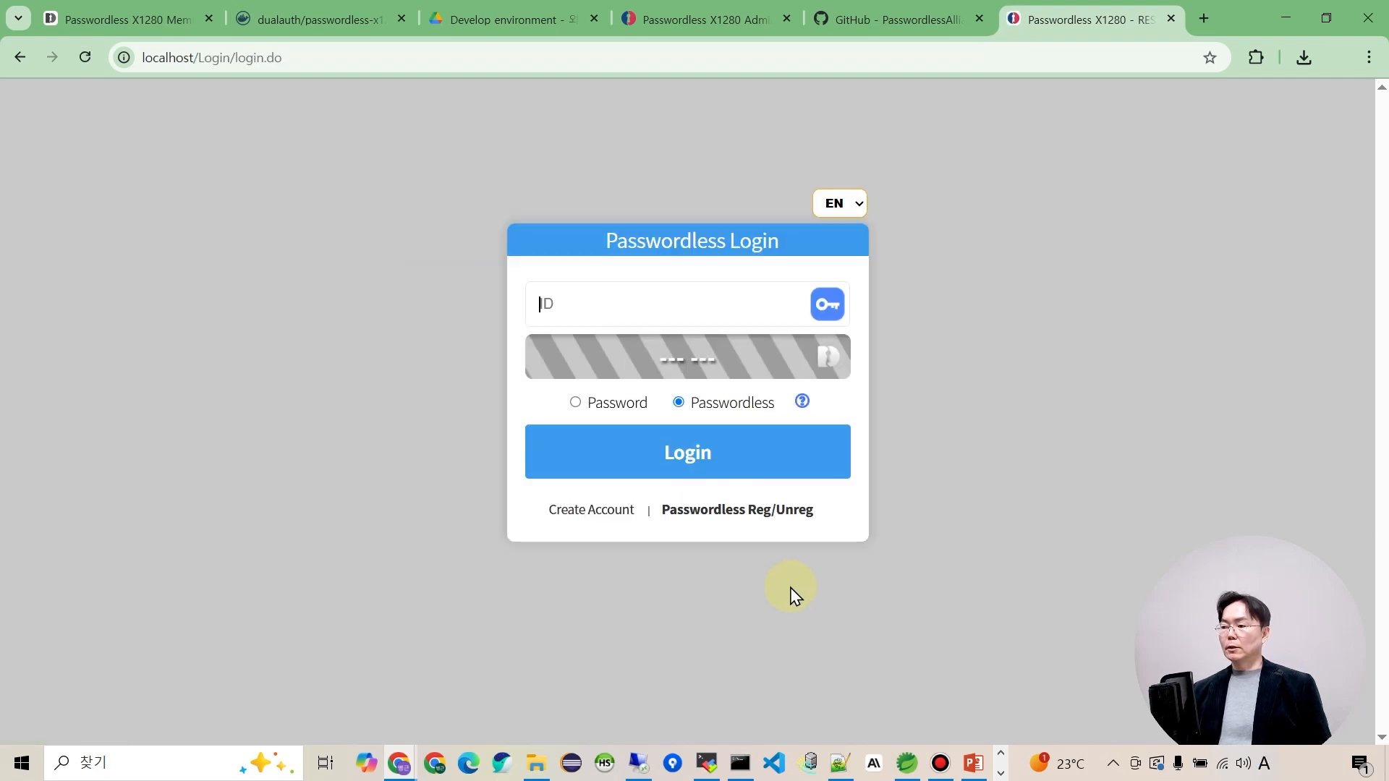
Go to the account creation form and fill the ID with test01.
left_click(619, 304)
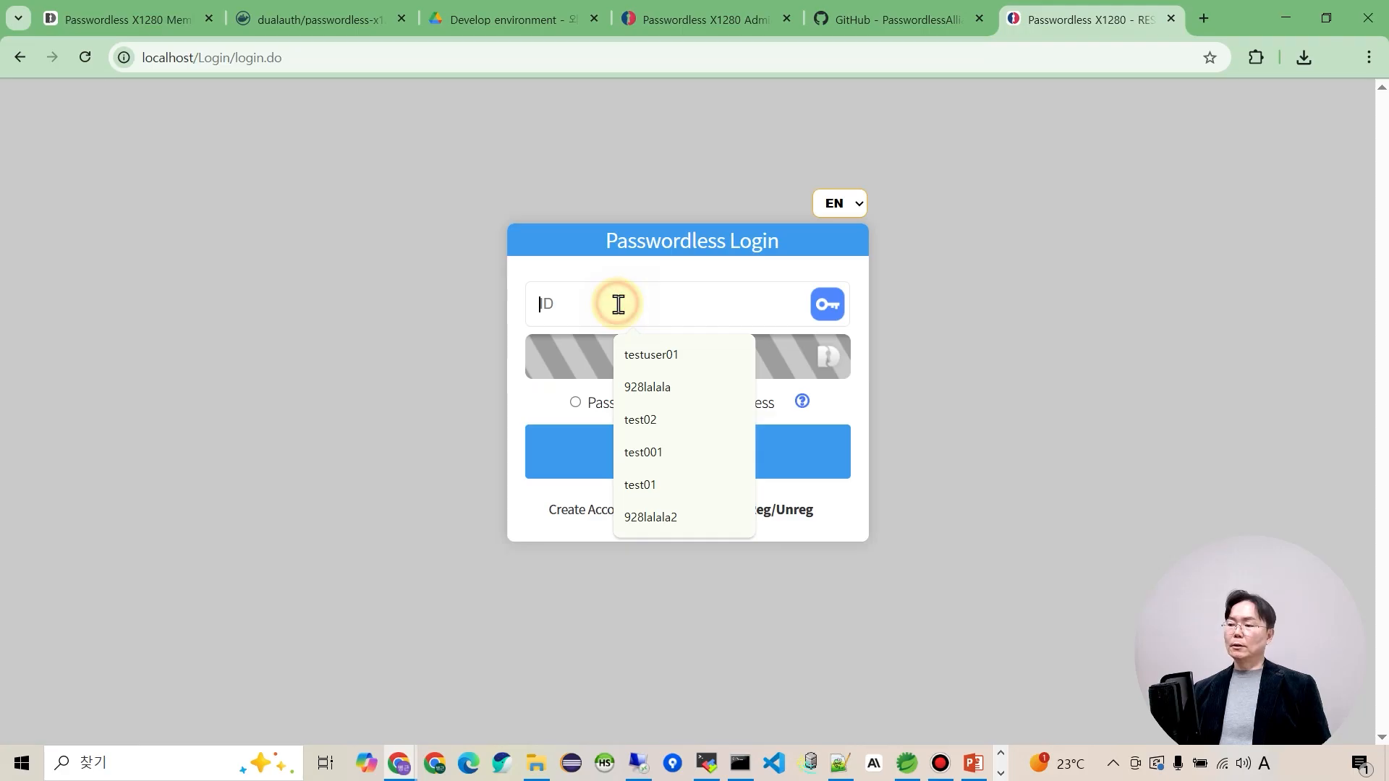
left_click(477, 583)
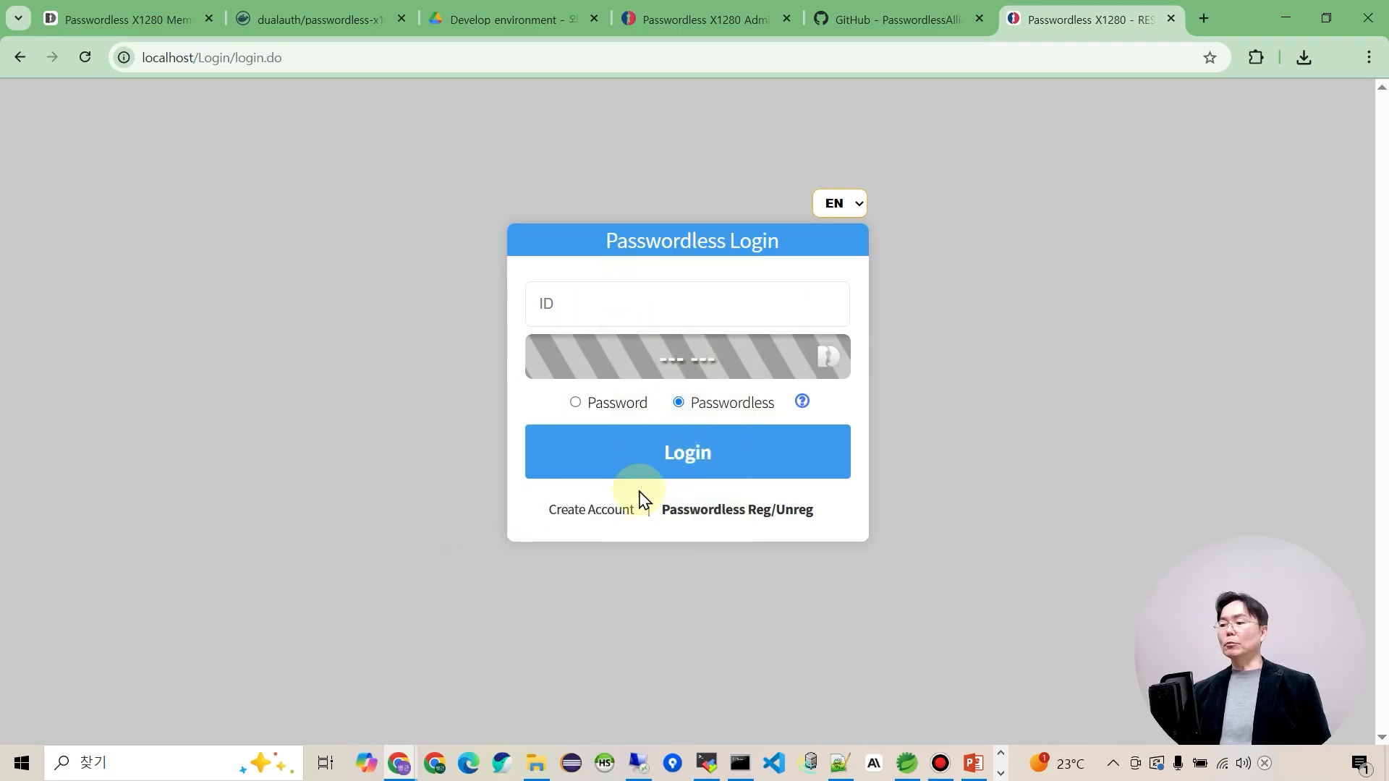
left_click(599, 515)
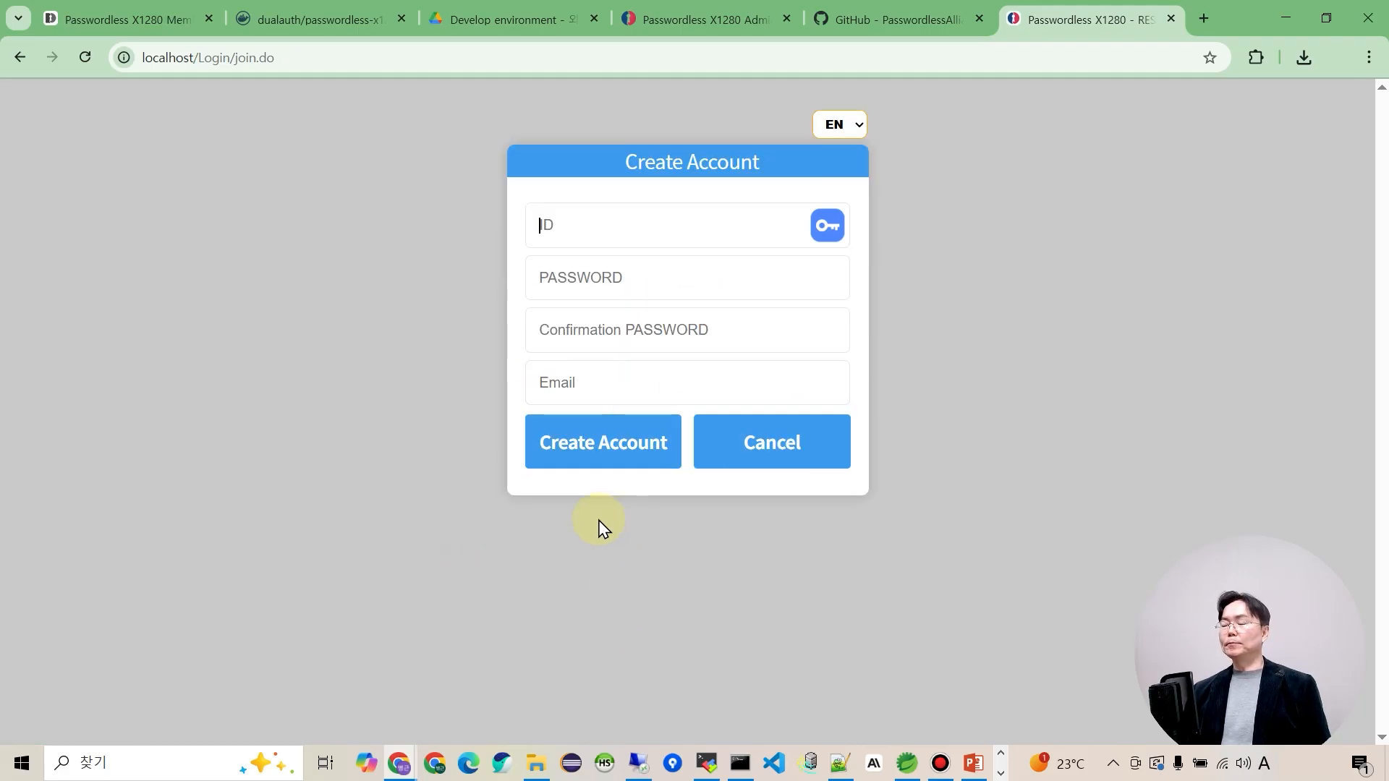
left_click(585, 237)
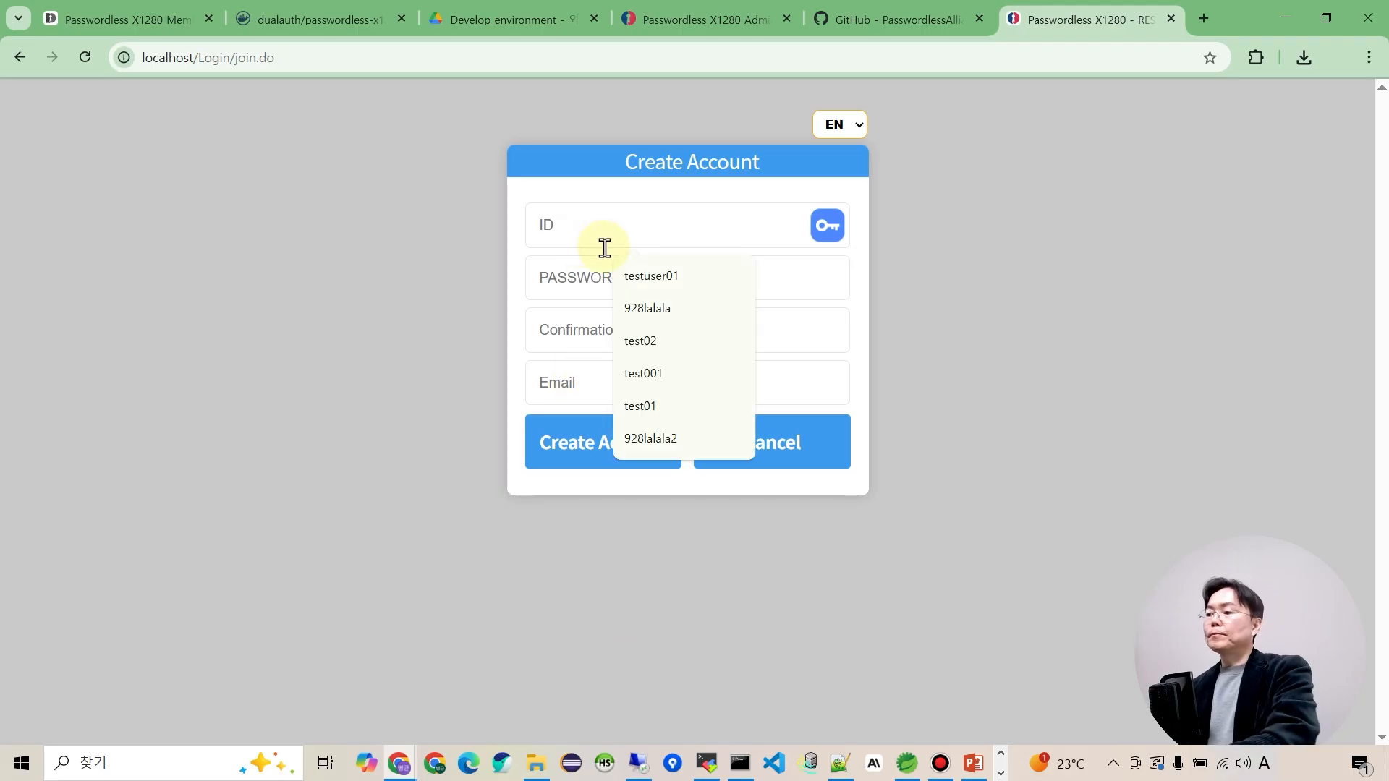
left_click(651, 407)
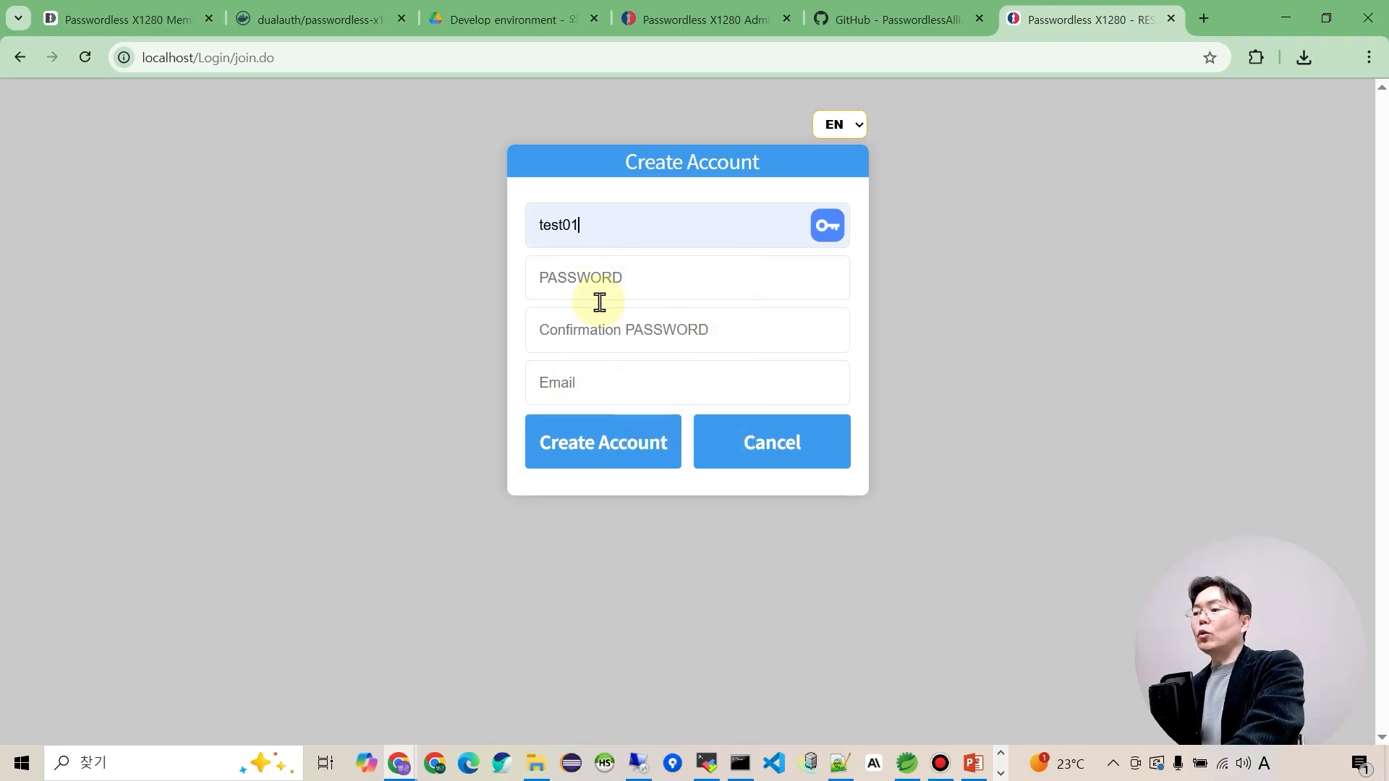
double_click(596, 234)
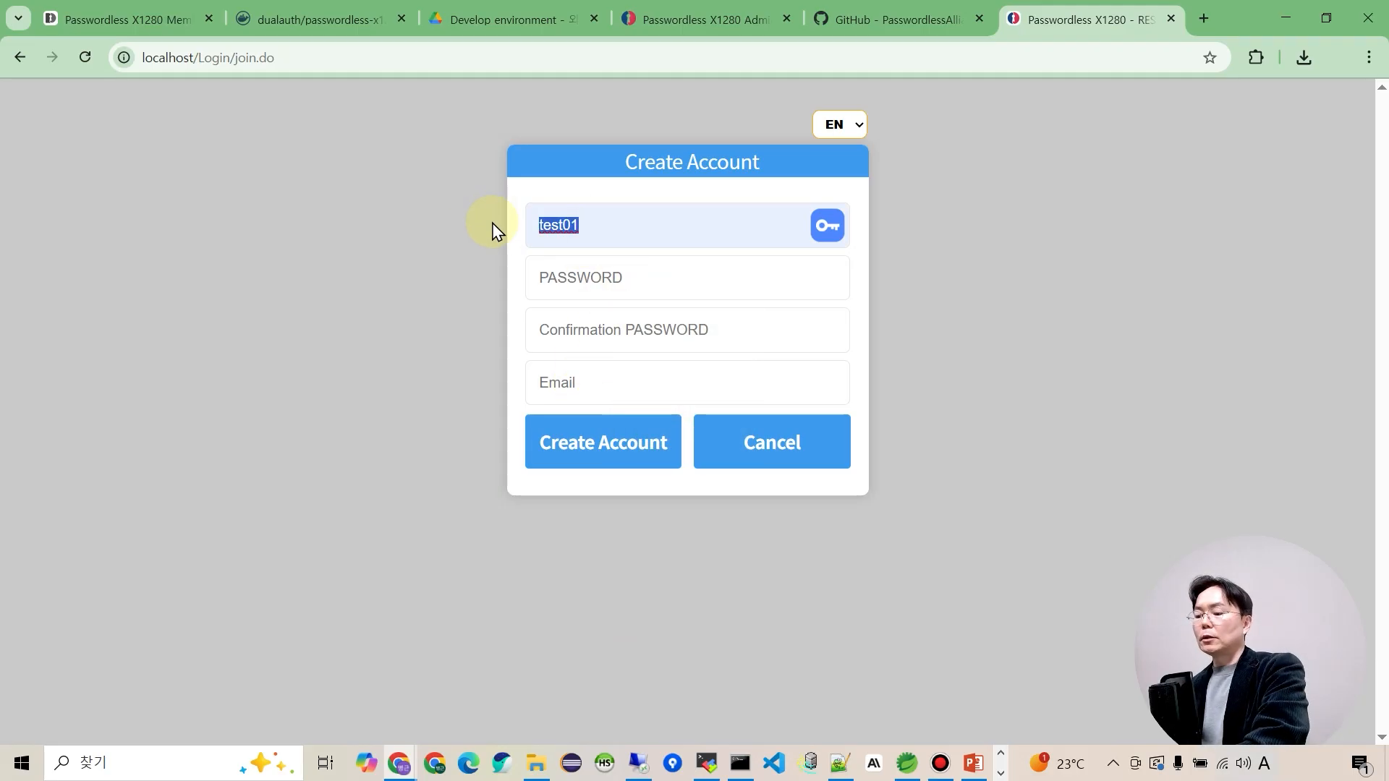
Enter and confirm the password, fill the e-mail, submit, and acknowledge sign-up complete.
left_click(596, 292)
type("123456")
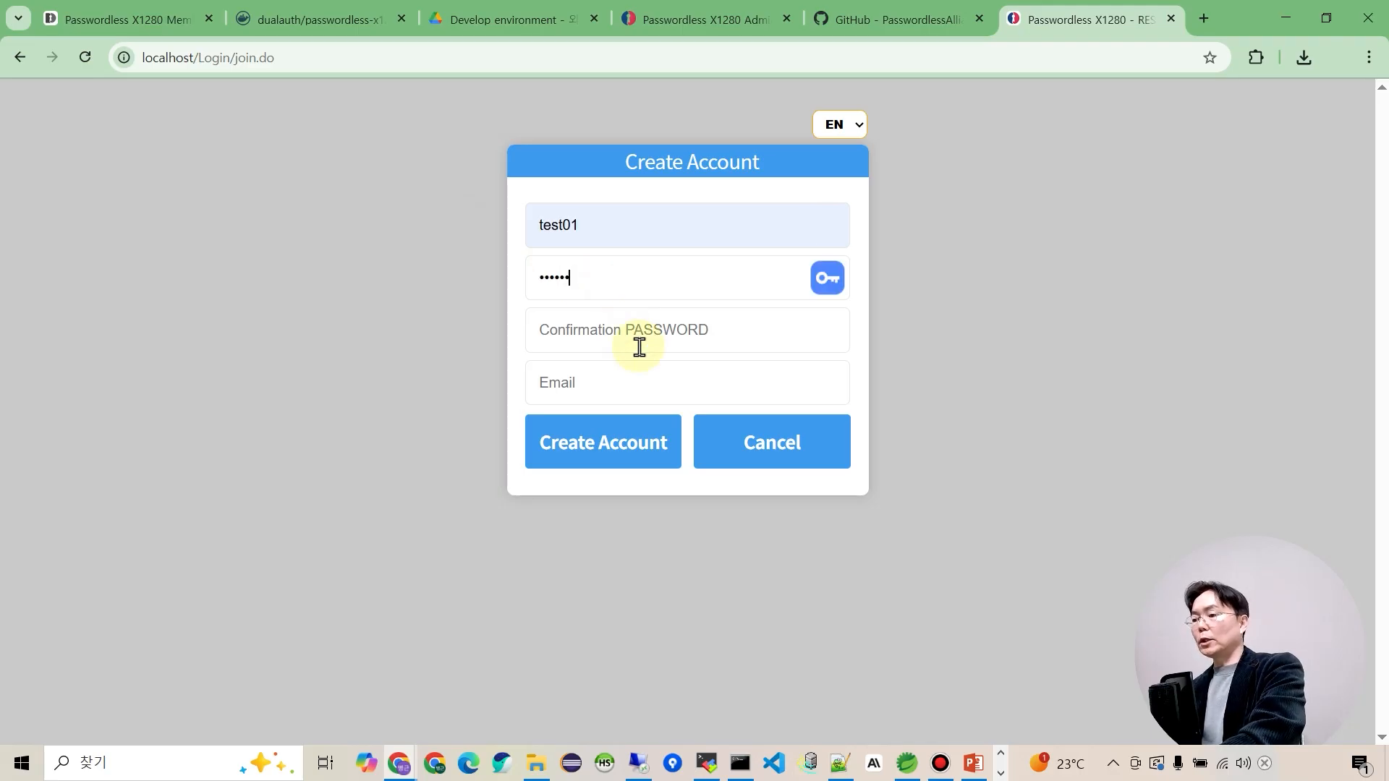
left_click(637, 342)
type("123456")
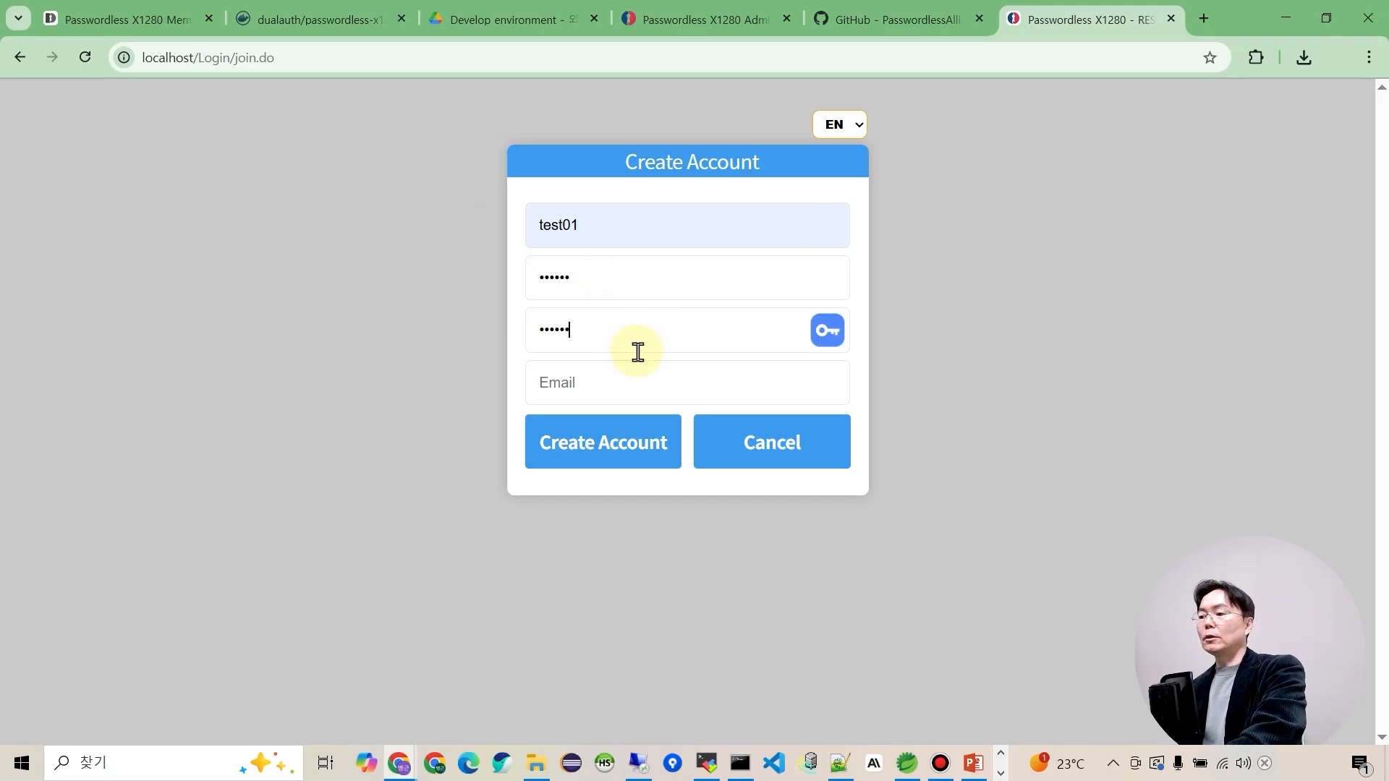
left_click(595, 384)
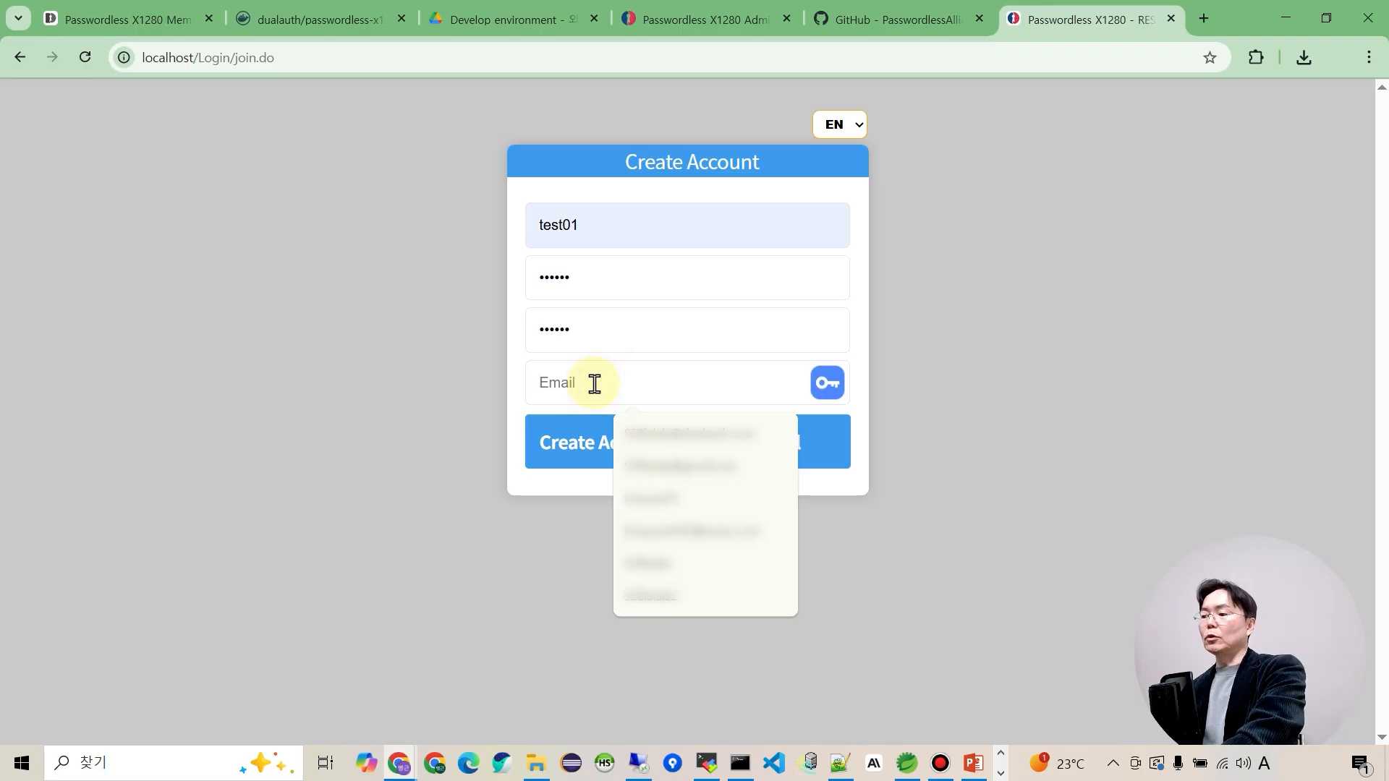
left_click(636, 434)
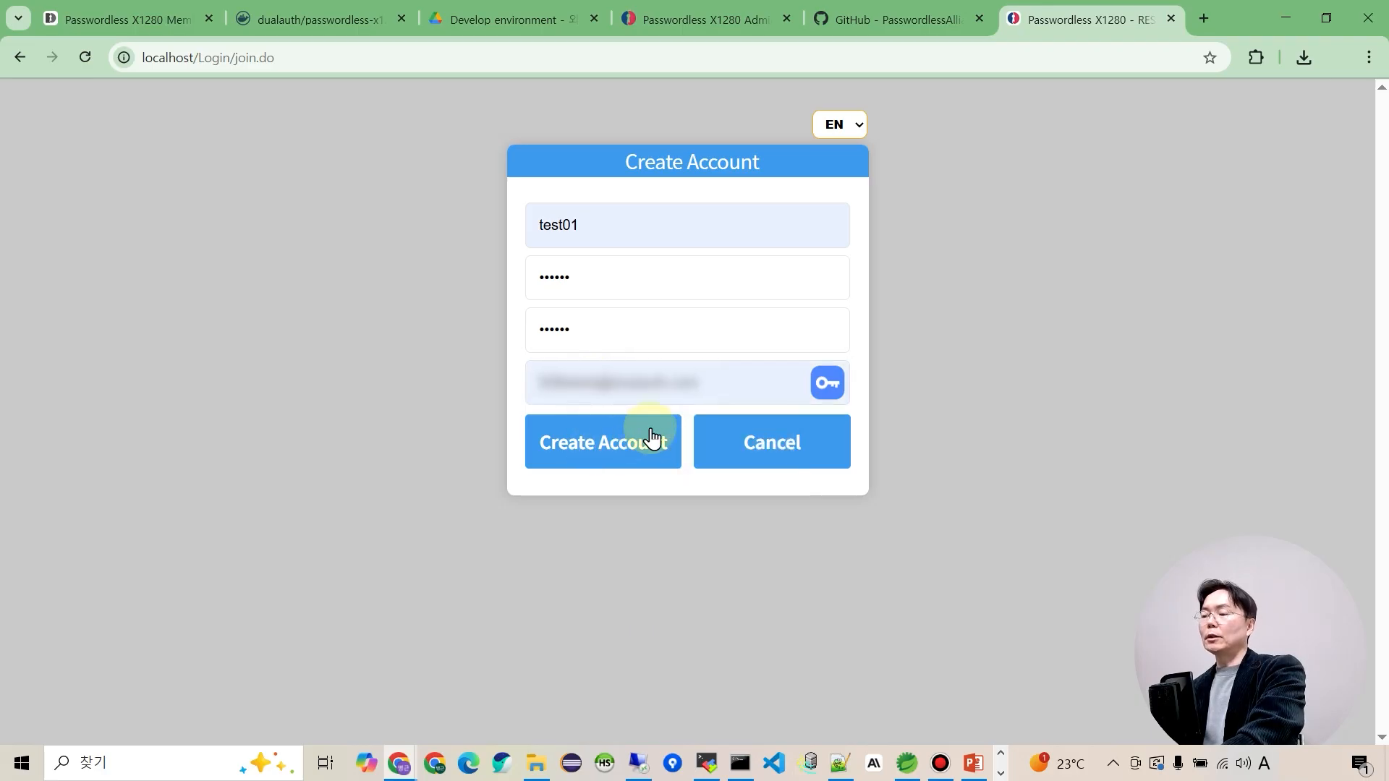
left_click(600, 449)
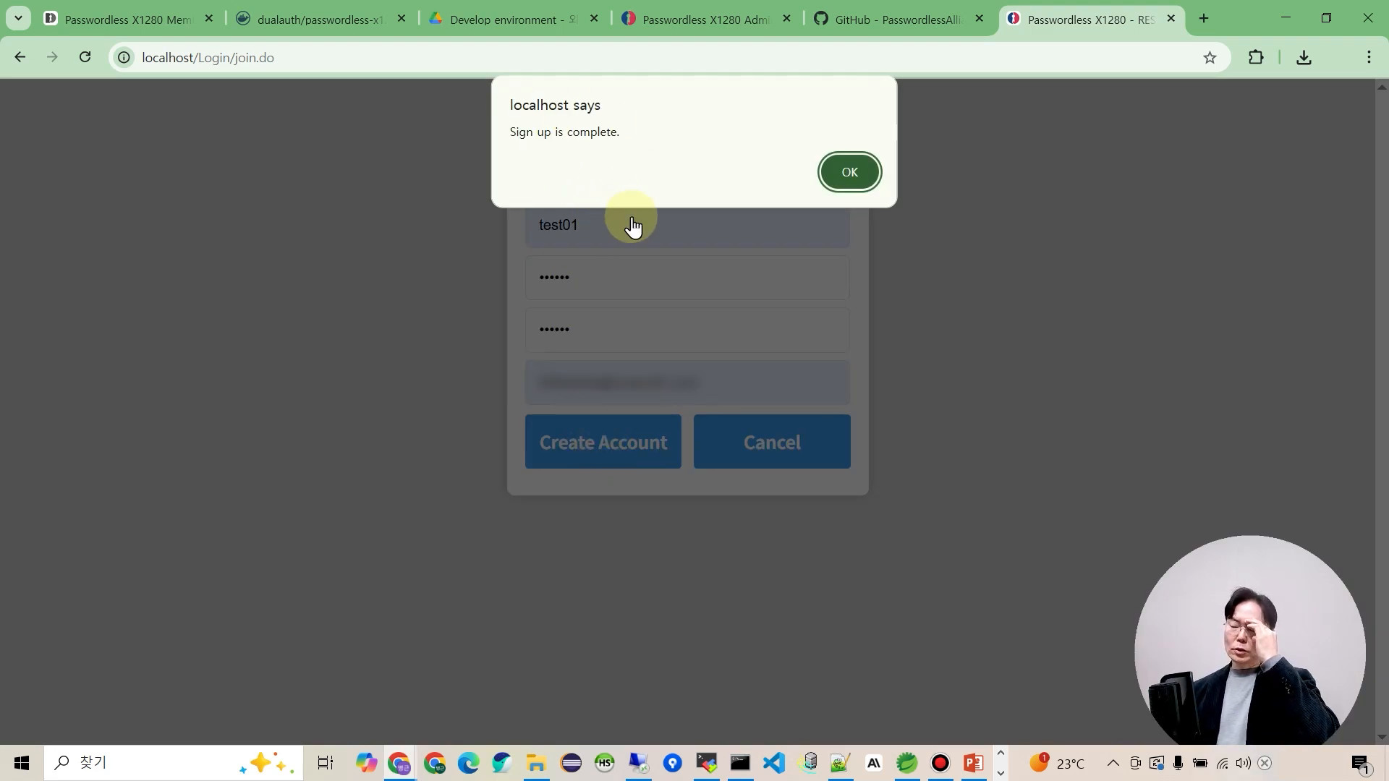
left_click(849, 172)
Log in as test01 using the Password option, then log out.
left_click(324, 428)
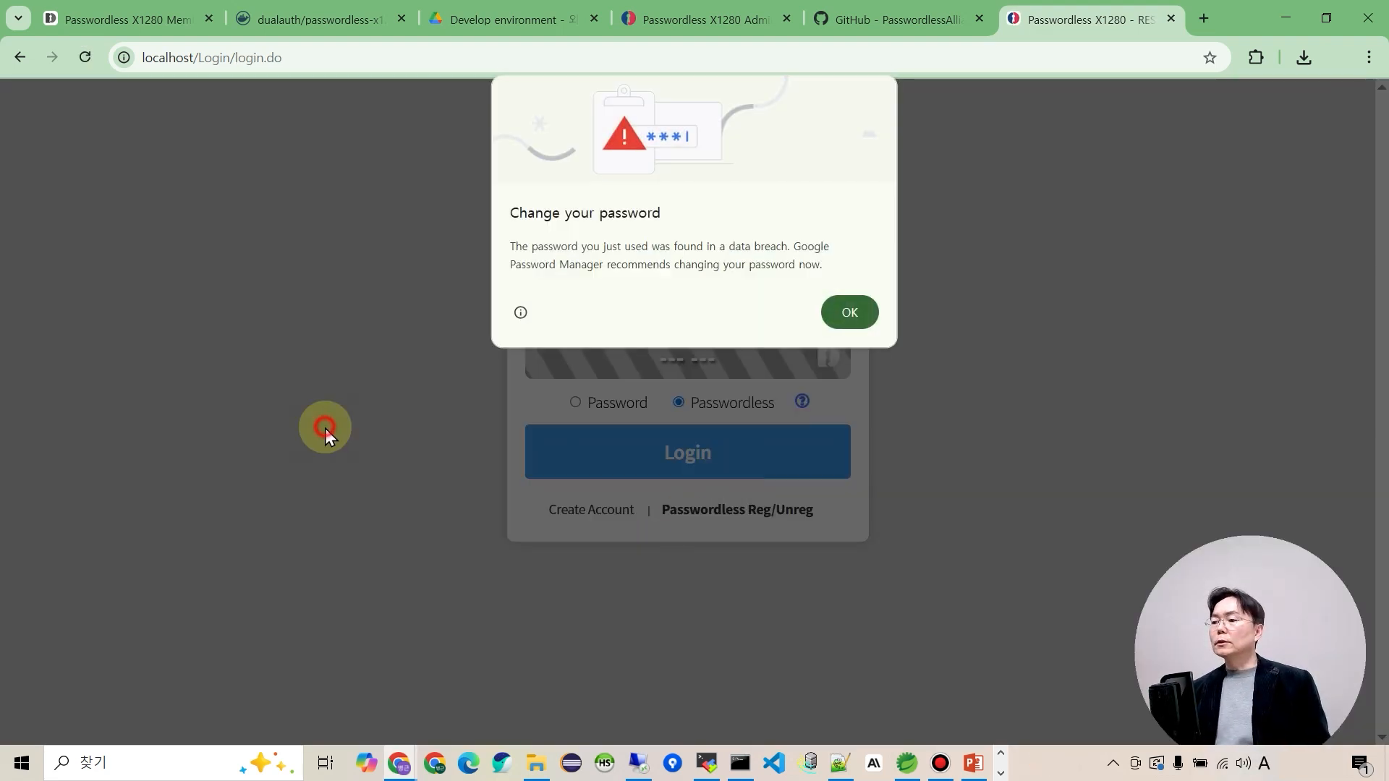
left_click(846, 315)
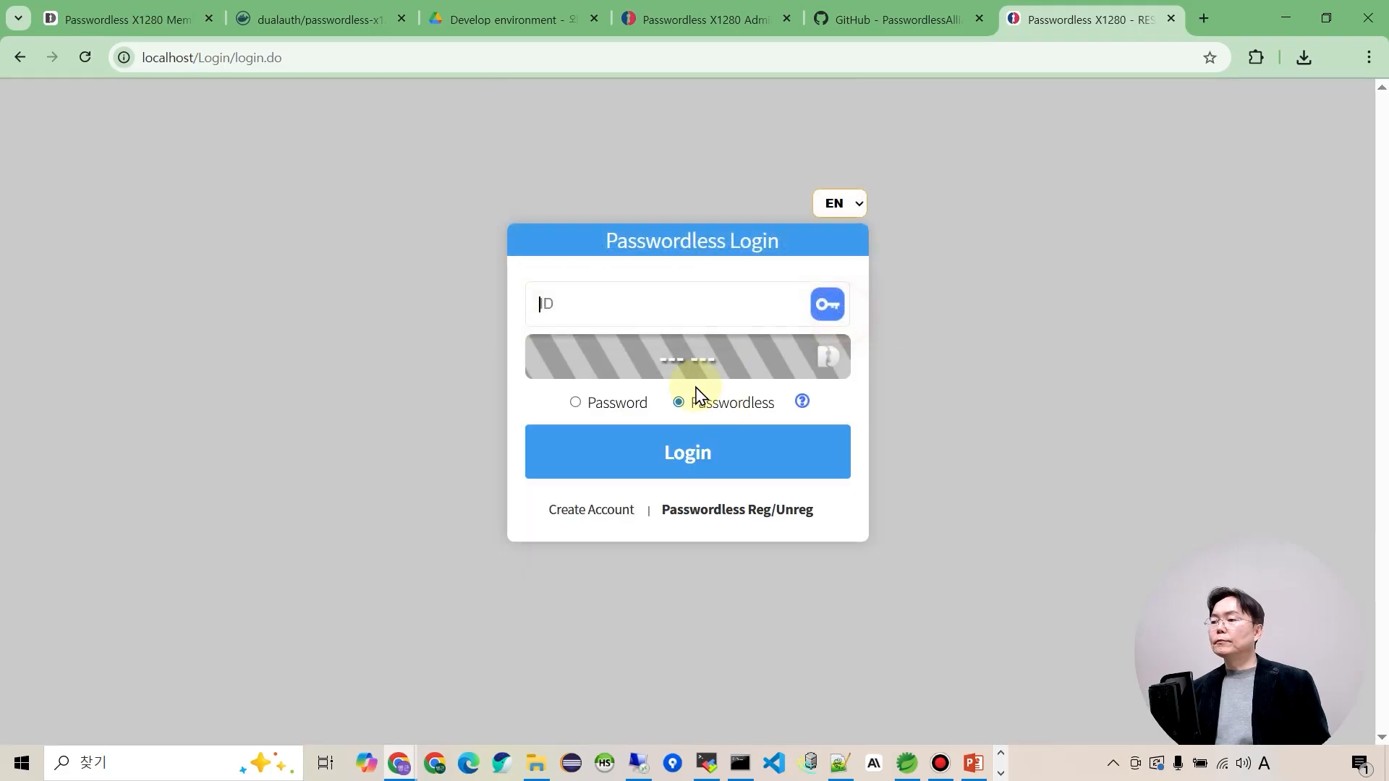
left_click(581, 299)
left_click(655, 455)
left_click(578, 403)
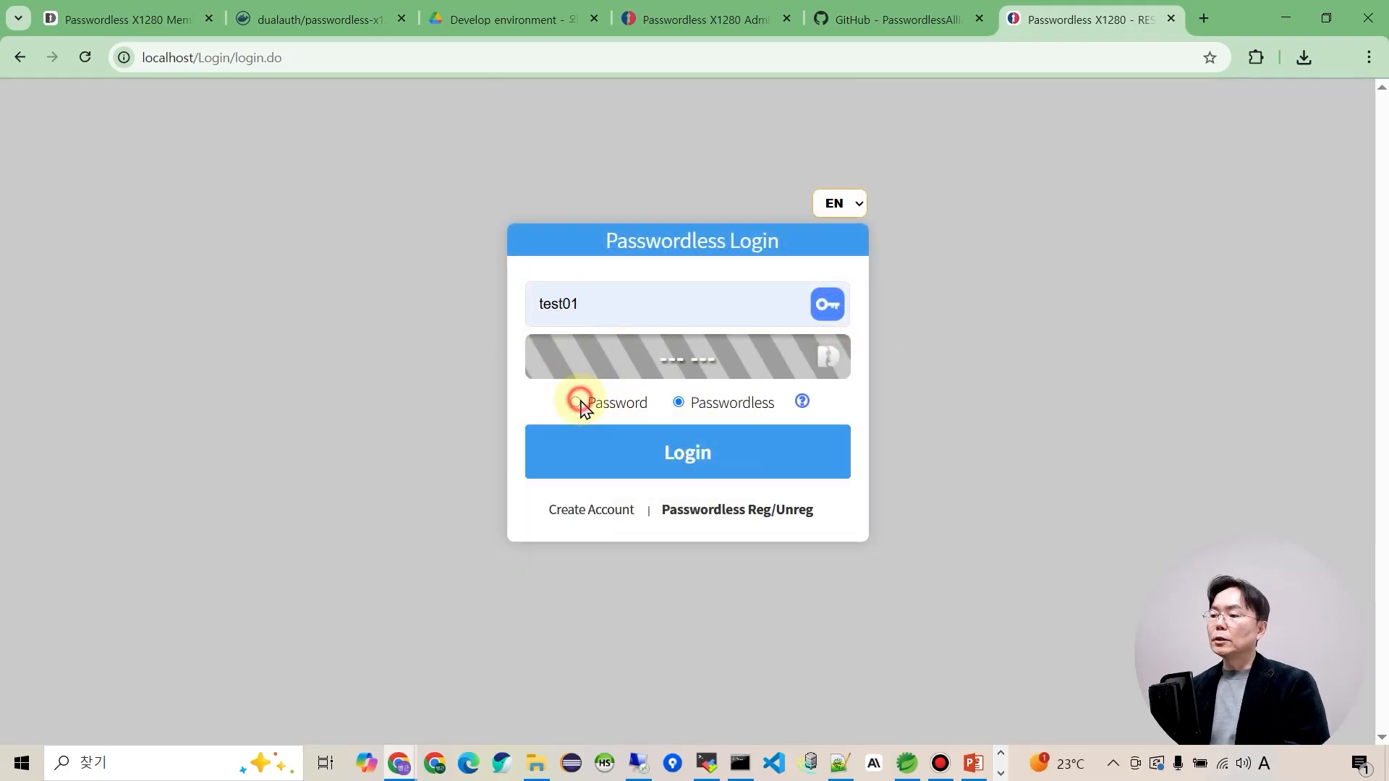
left_click(606, 362)
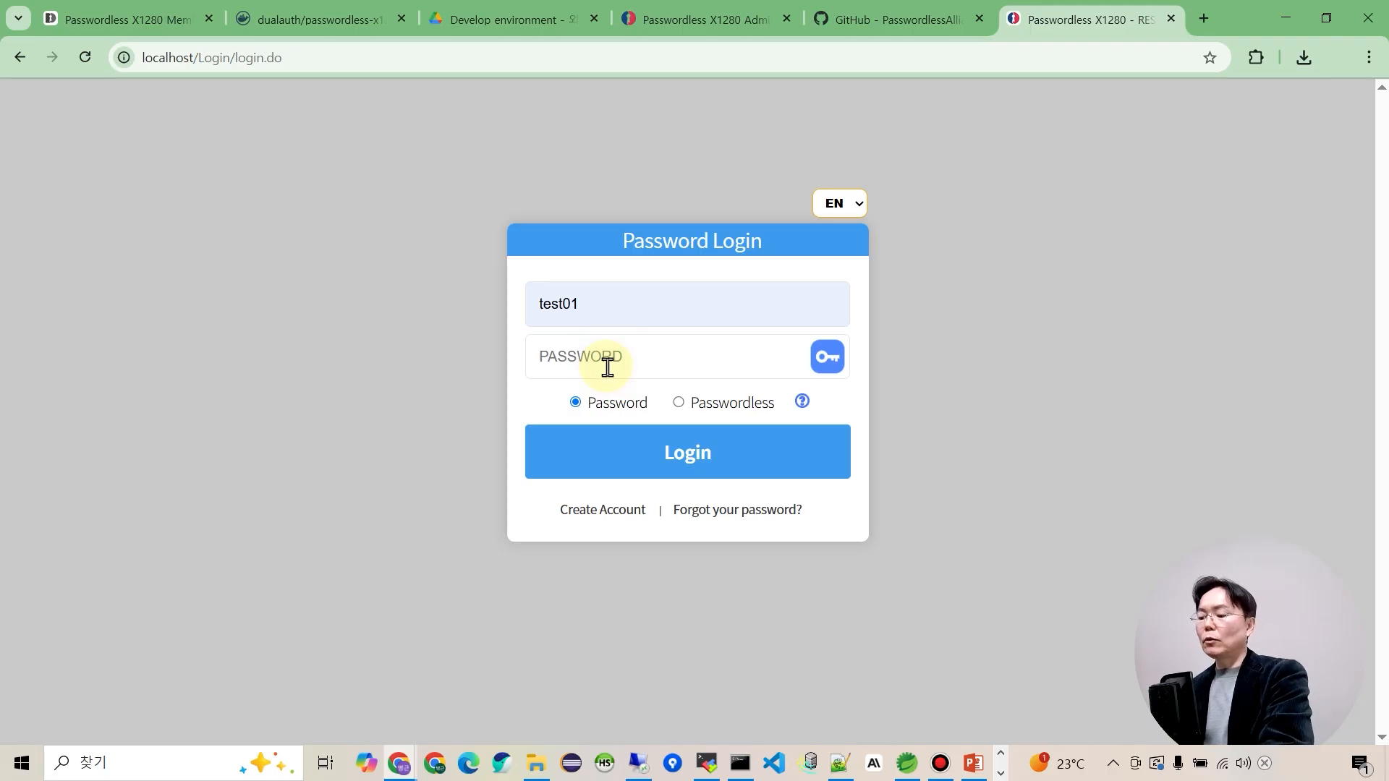
type("••••••")
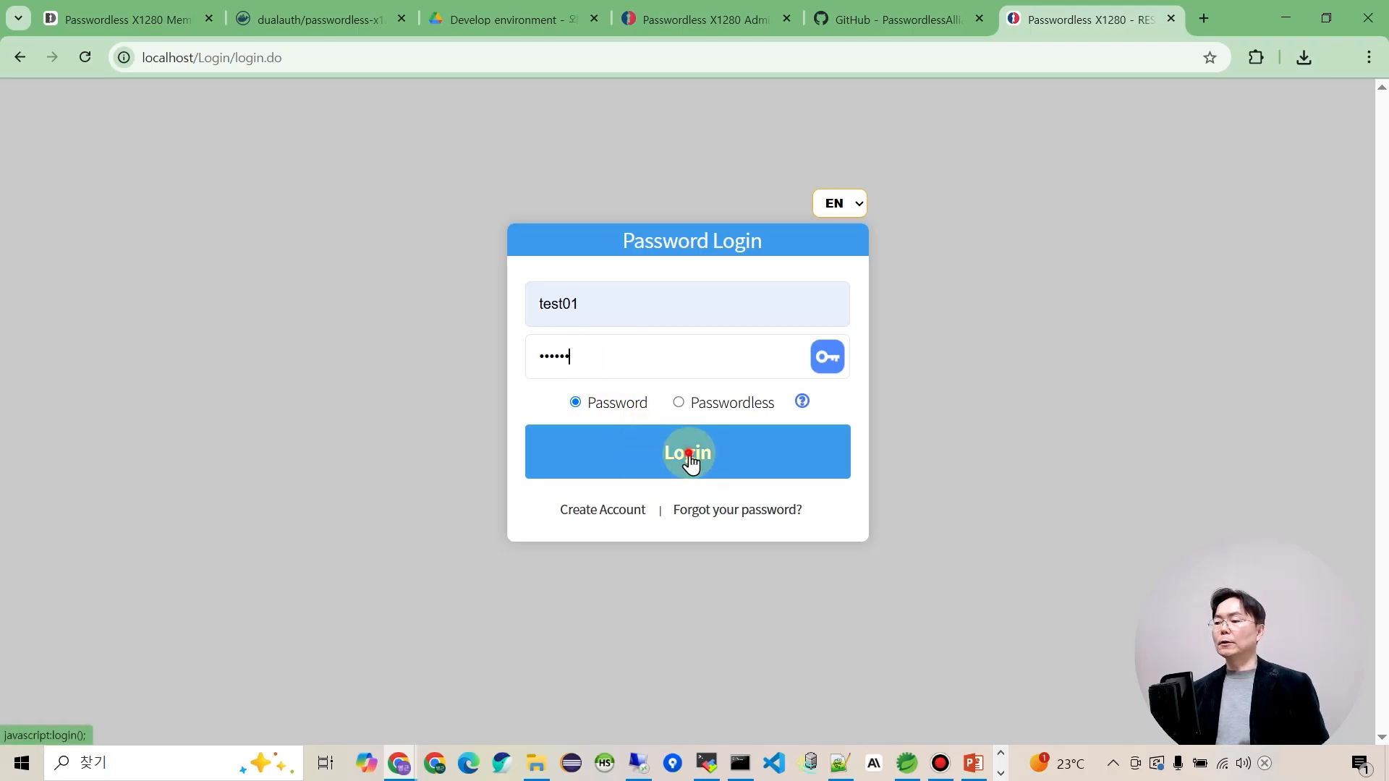
left_click(688, 455)
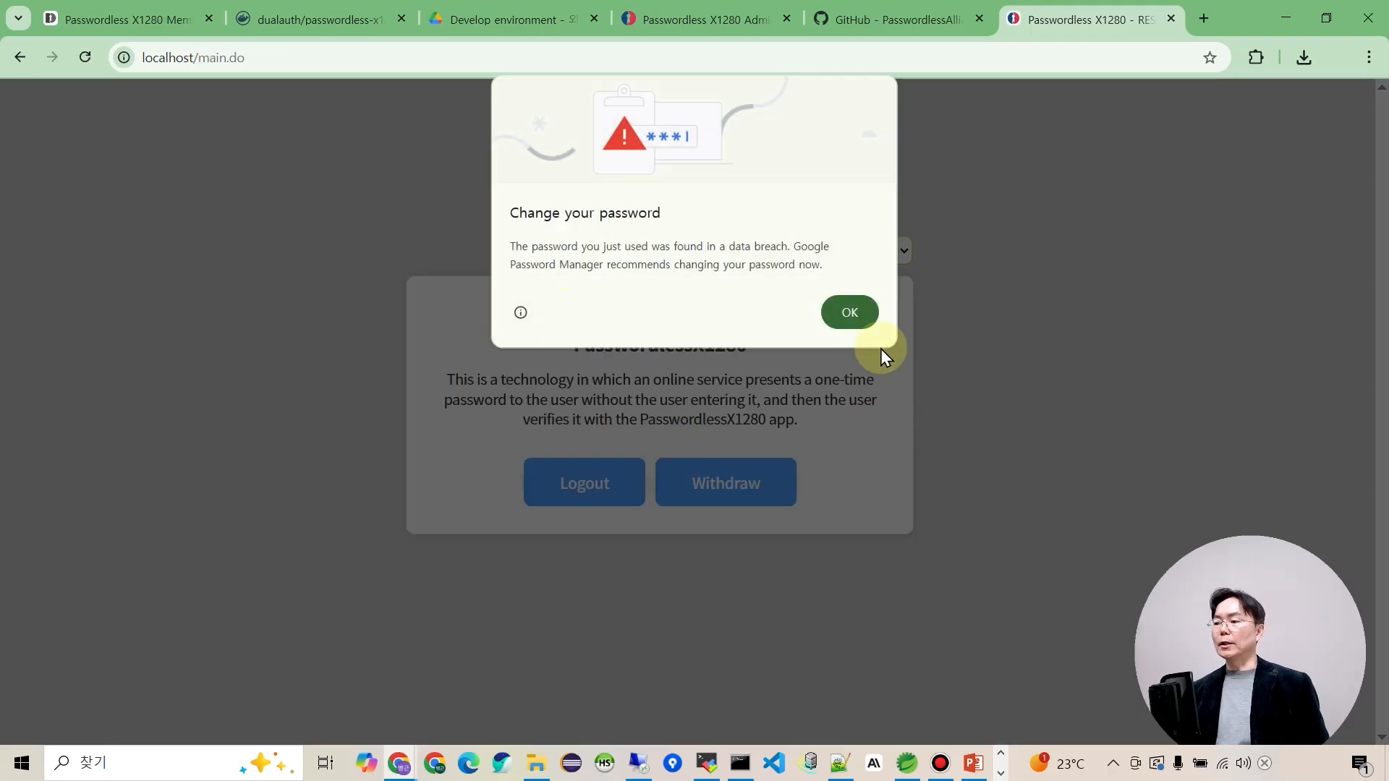
left_click(851, 312)
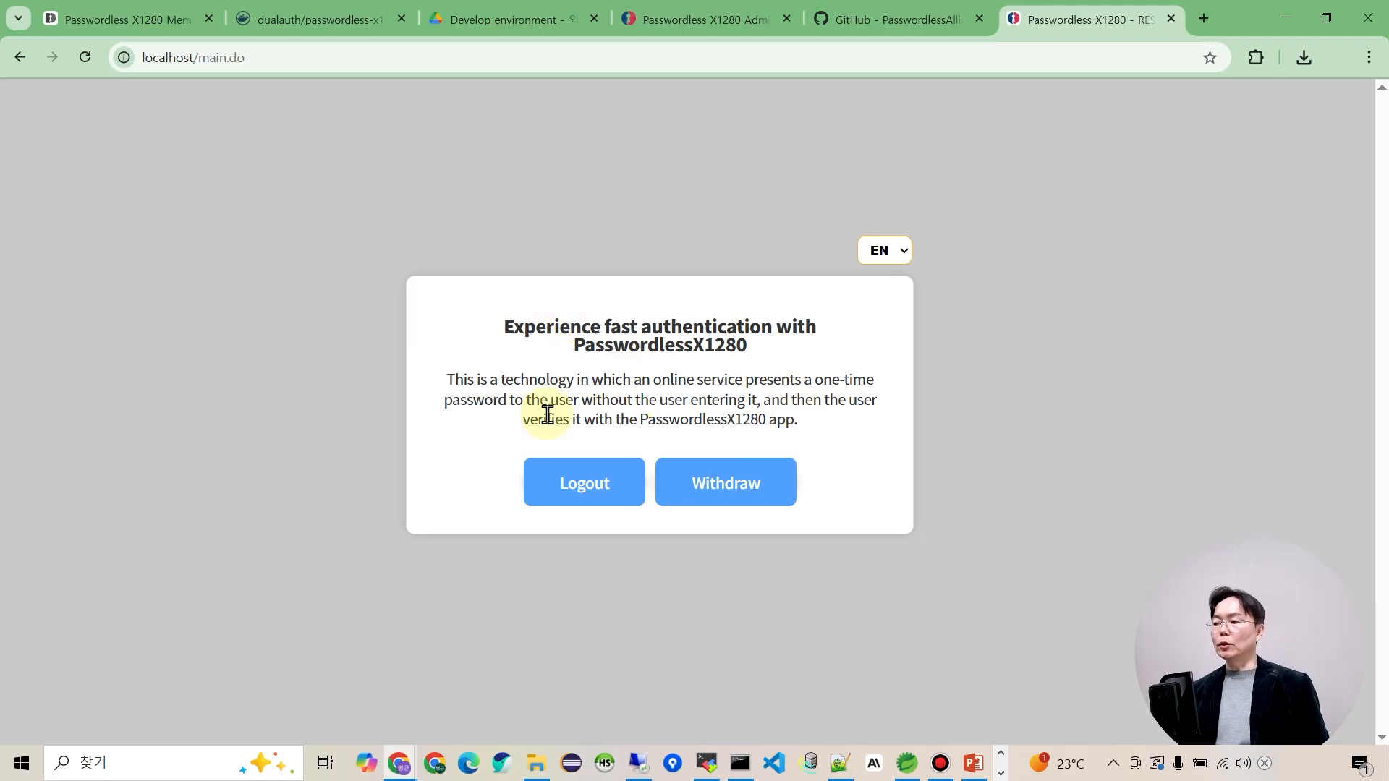
left_click(595, 500)
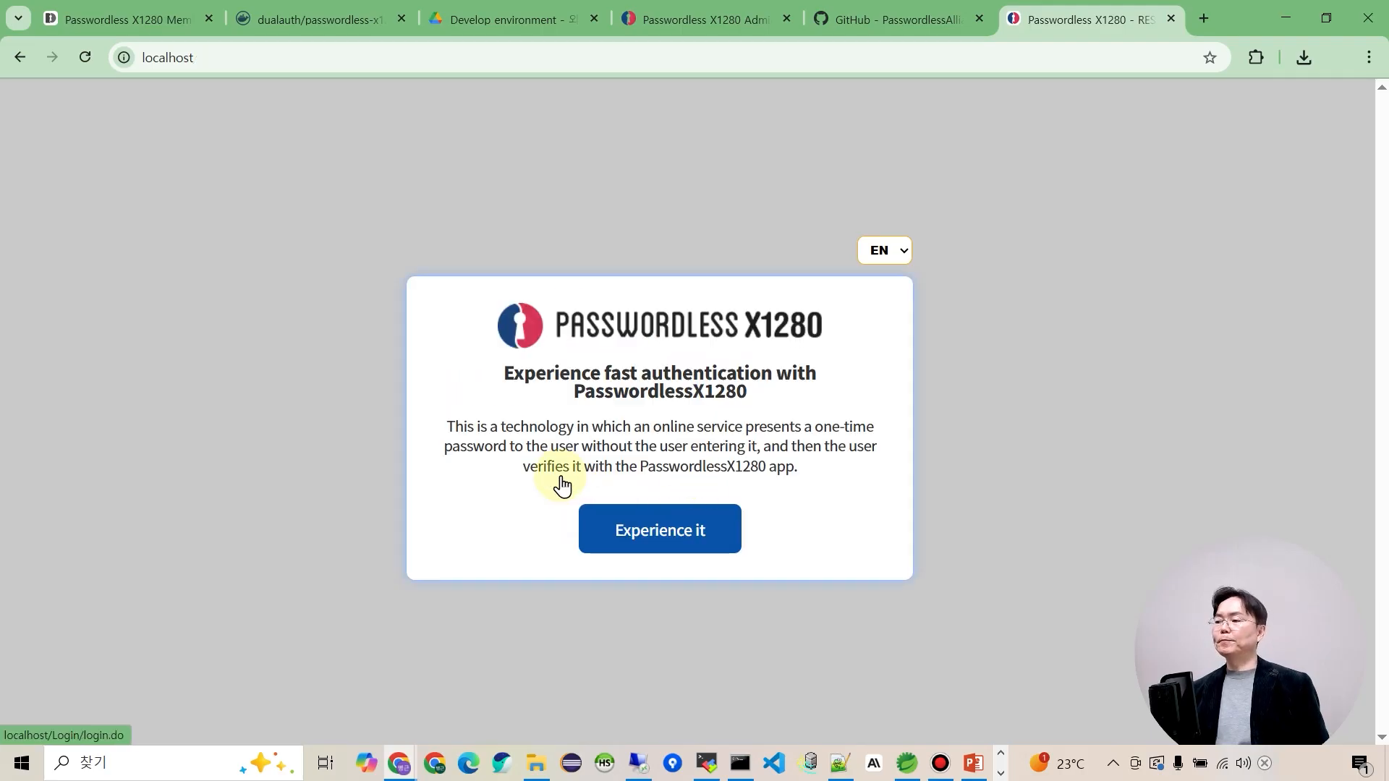
Try a passwordless login as test01, dismiss the not-registered alert, and open registration.
left_click(686, 544)
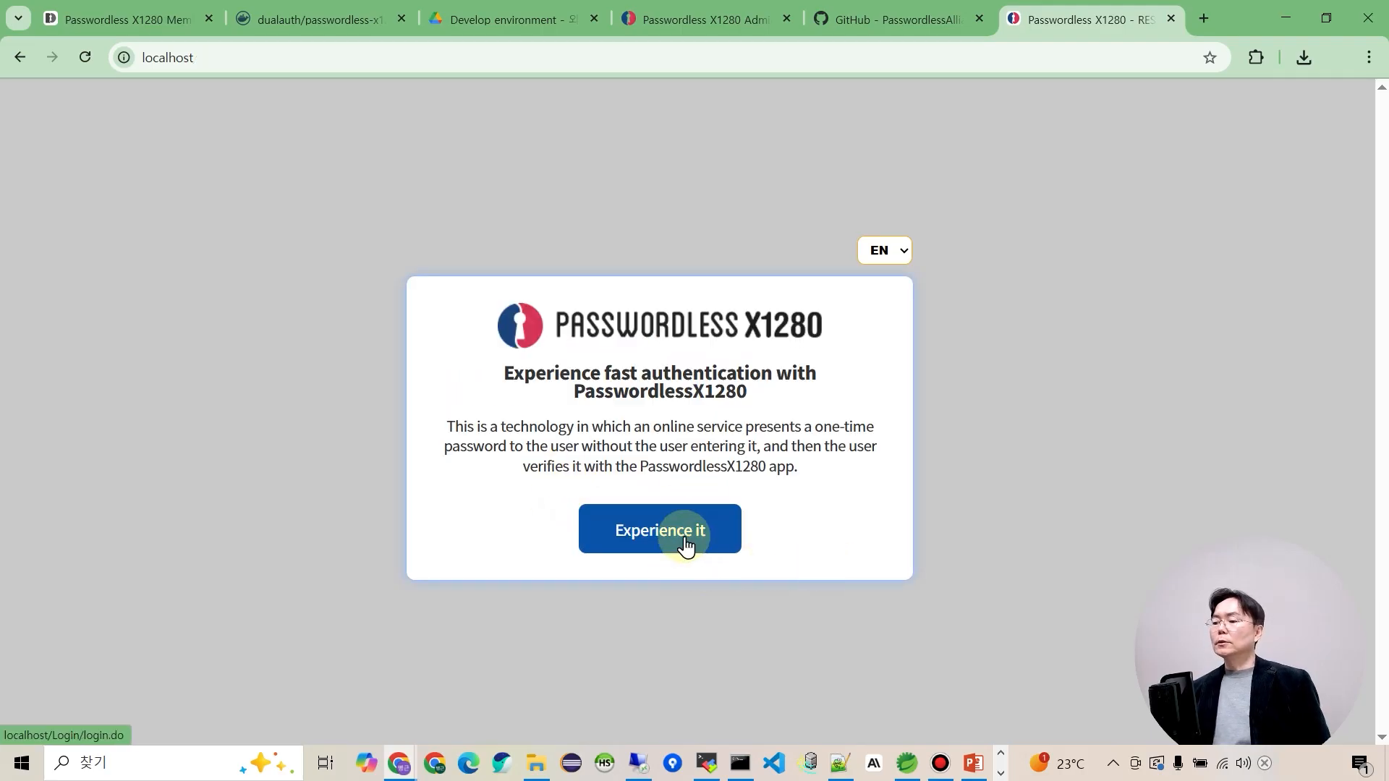
left_click(575, 305)
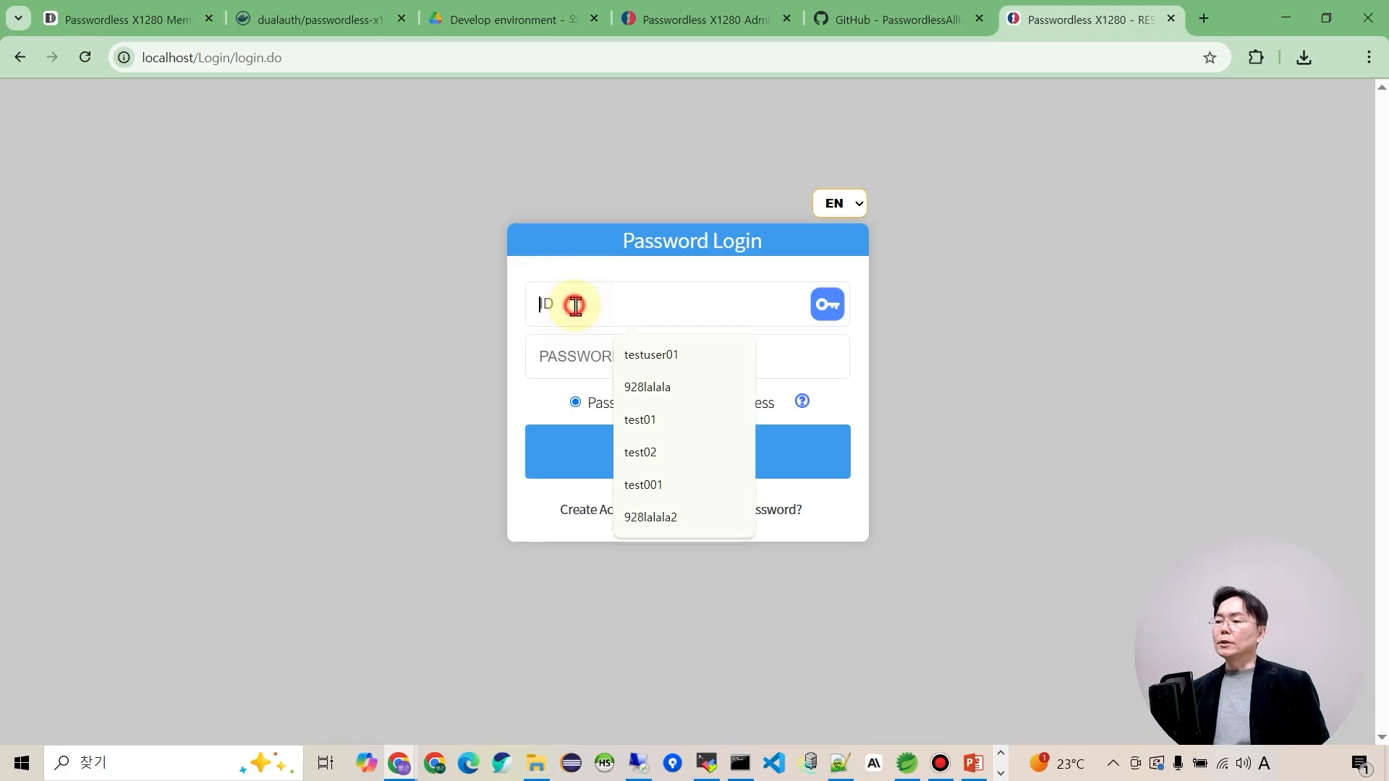
left_click(642, 426)
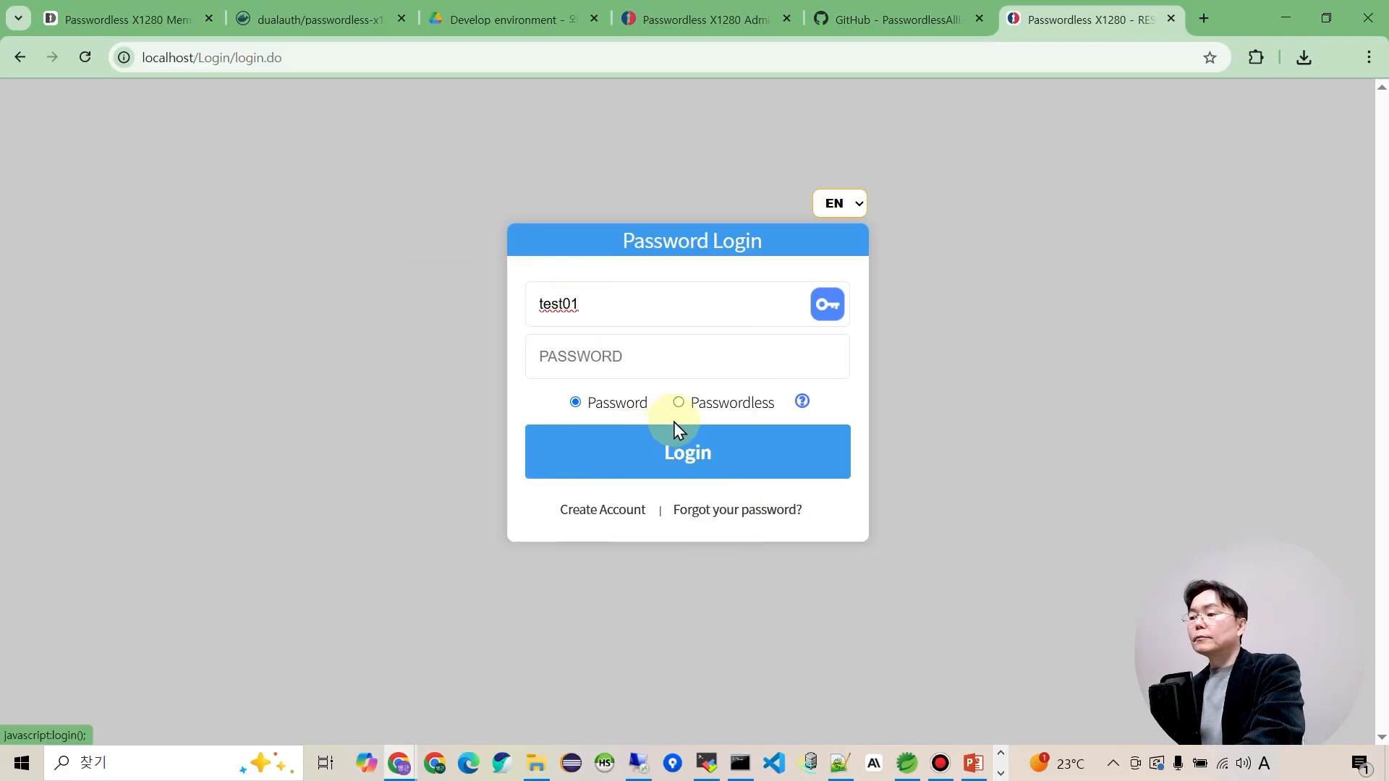
left_click(678, 404)
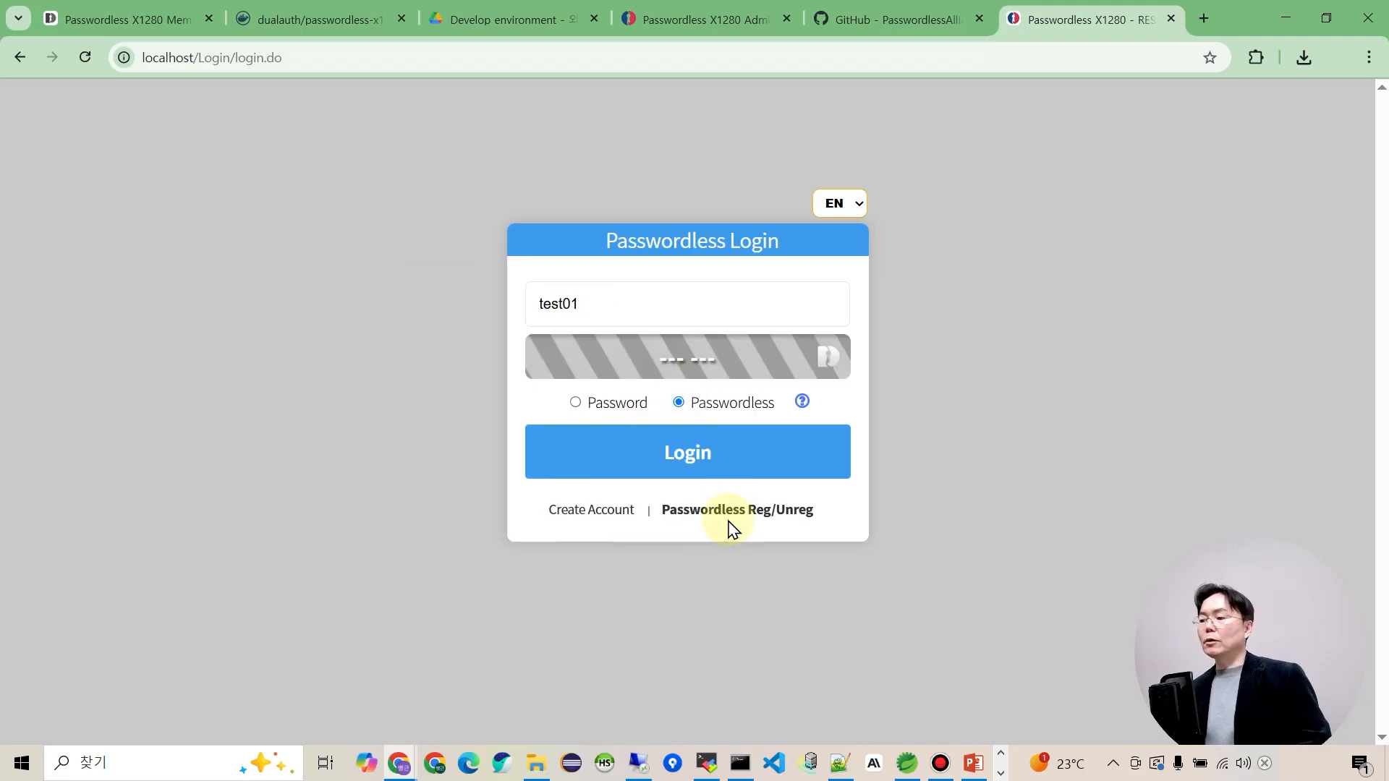
left_click(695, 463)
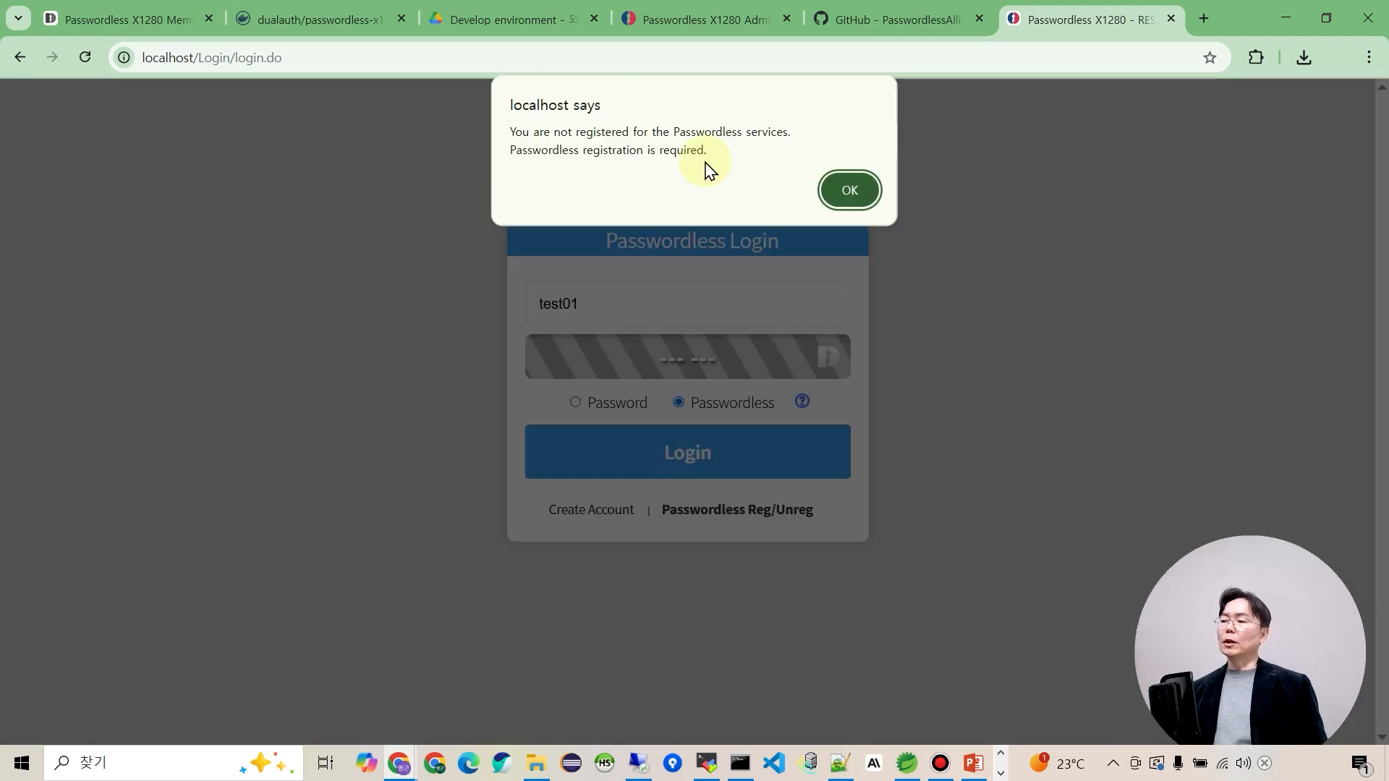
left_click(851, 190)
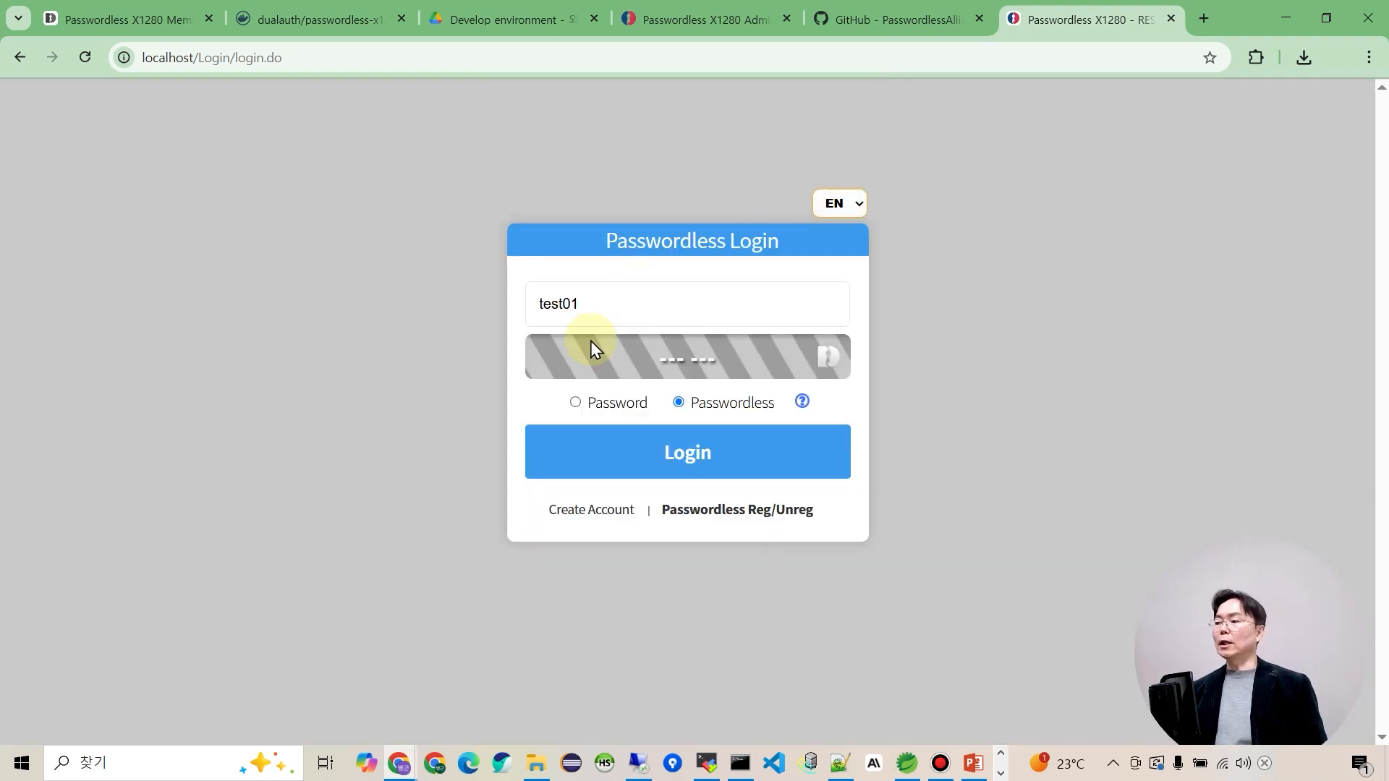
left_click(776, 523)
Verify test01's password to show the registration QR, then start a passwordless login.
left_click(625, 357)
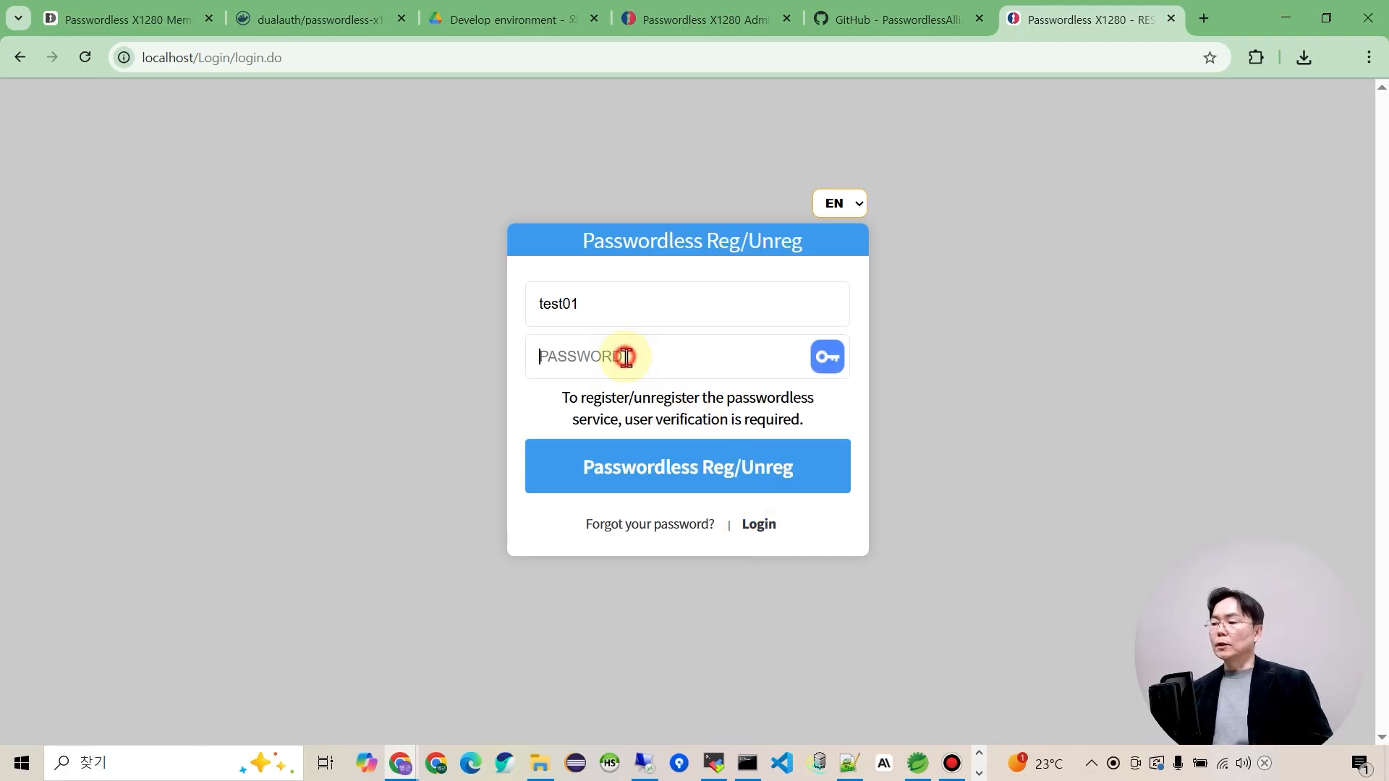
type("123456")
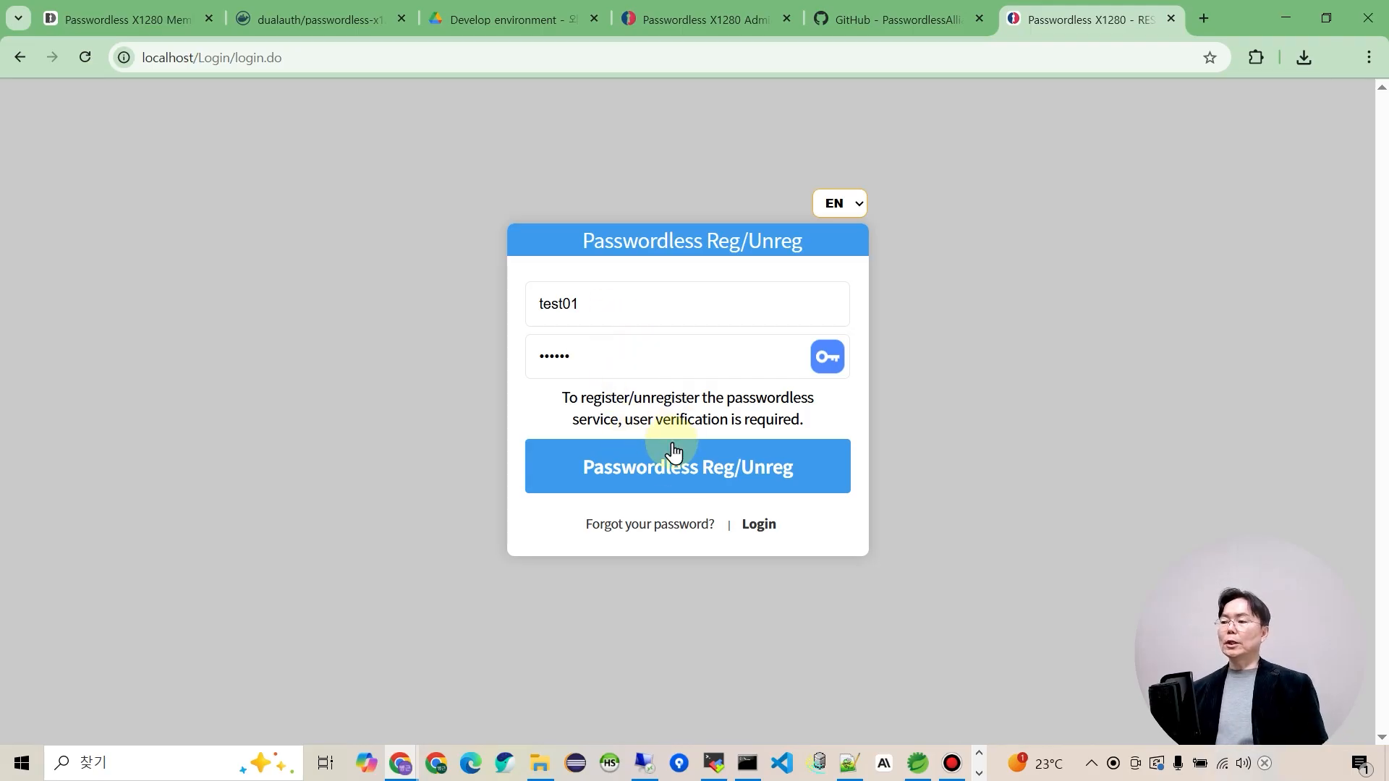
left_click(716, 483)
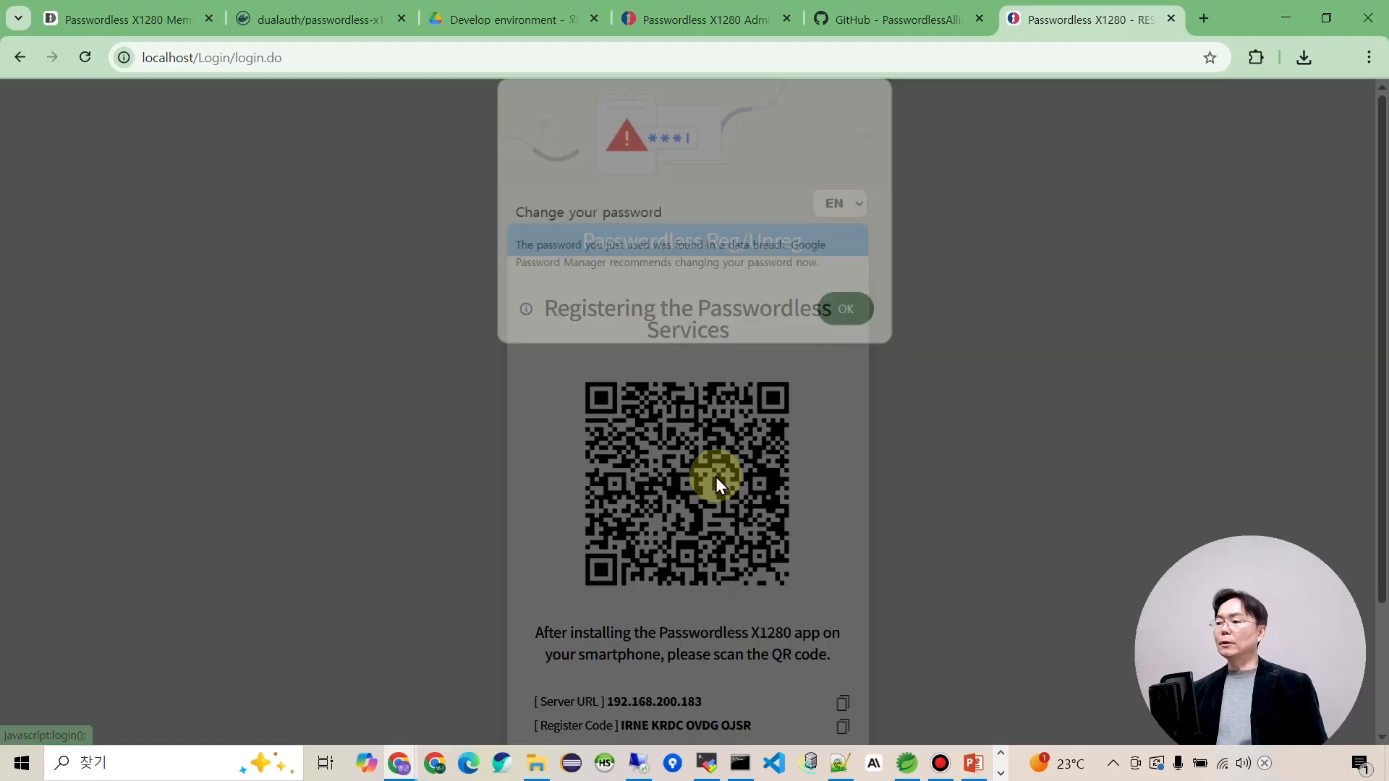
left_click(857, 310)
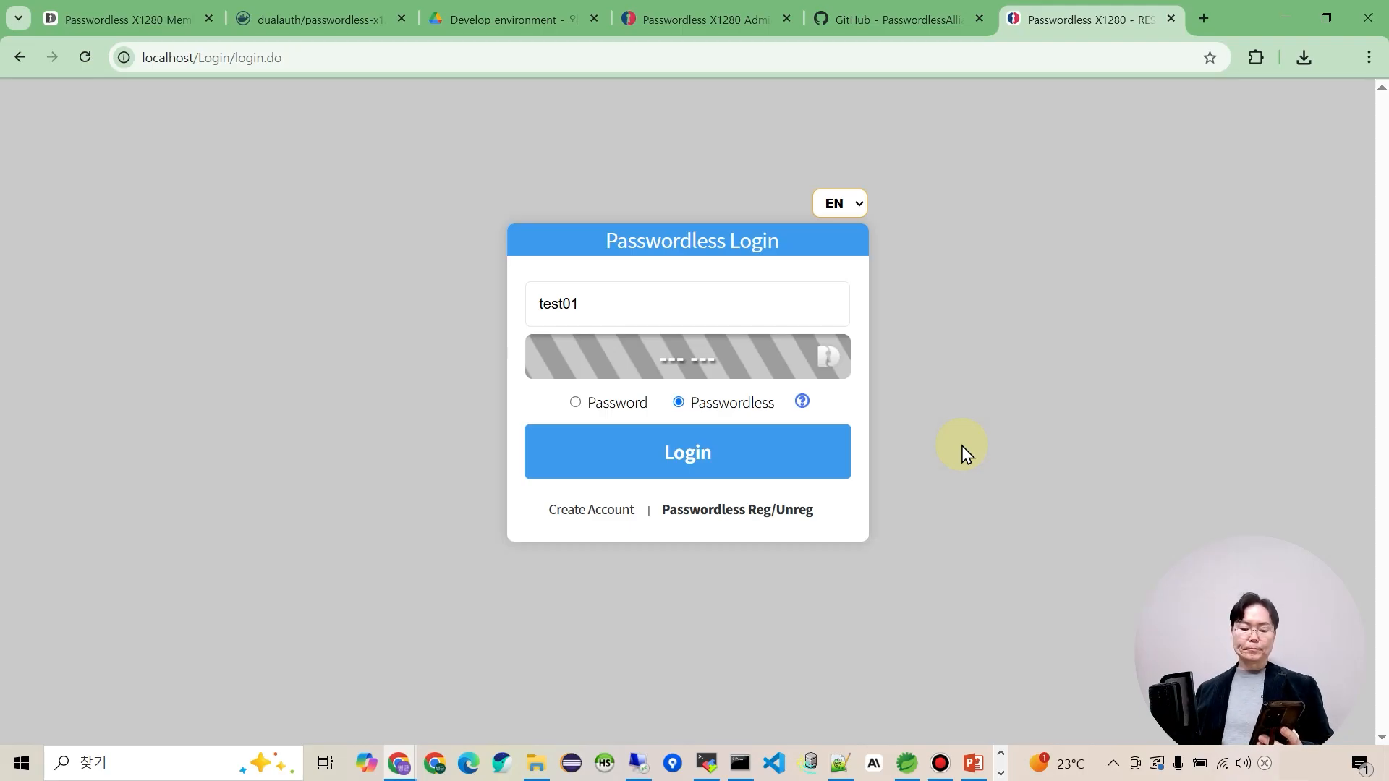
left_click(682, 459)
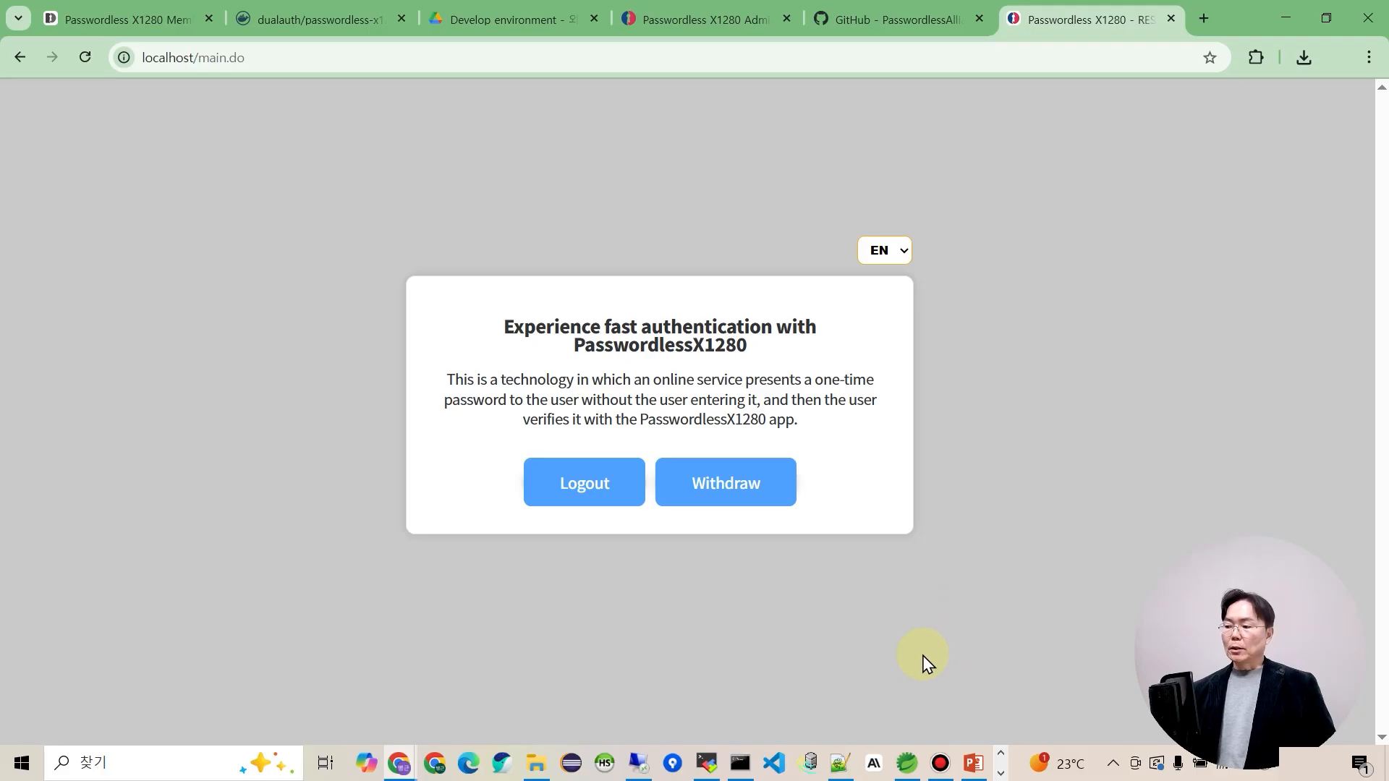
Run Maven install on the project and confirm BUILD SUCCESS in the console.
left_click(908, 764)
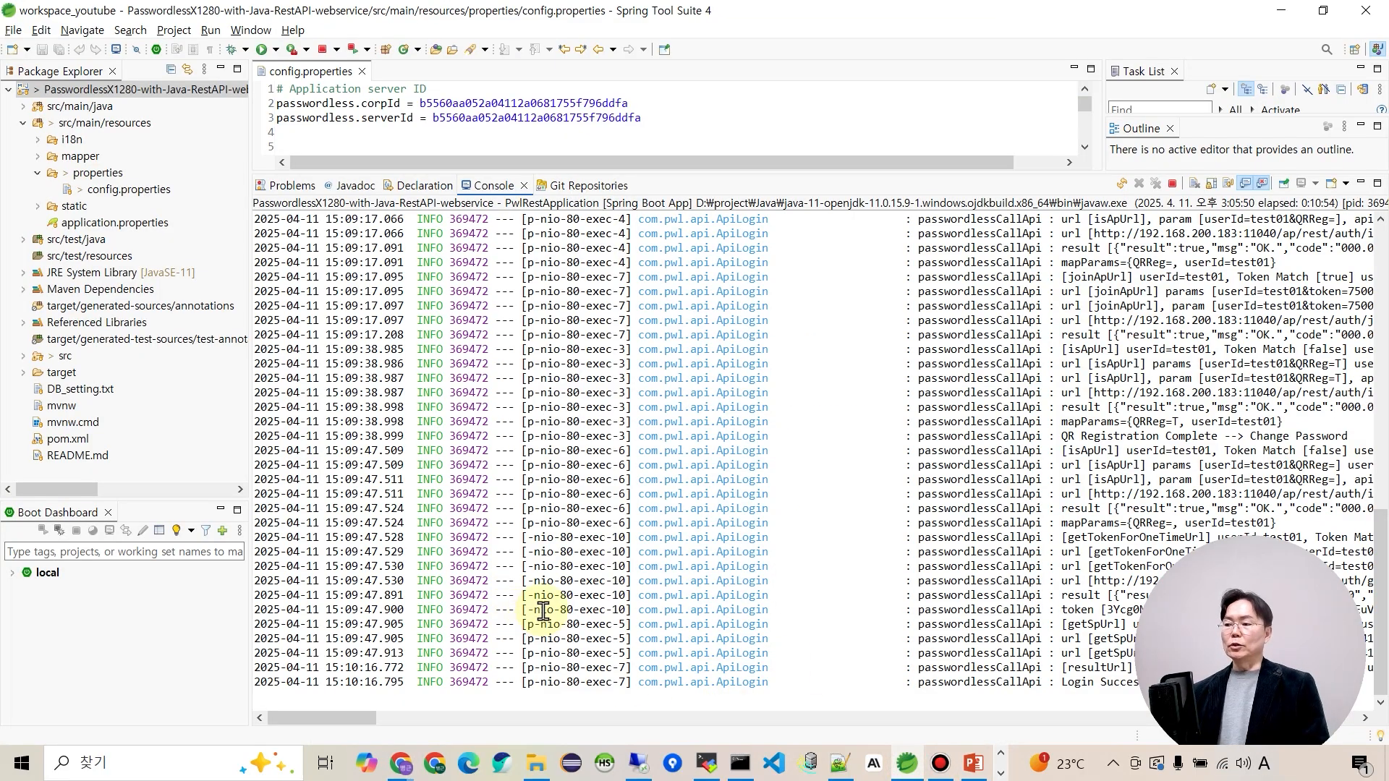
left_click(779, 172)
left_click_drag(788, 171, 827, 443)
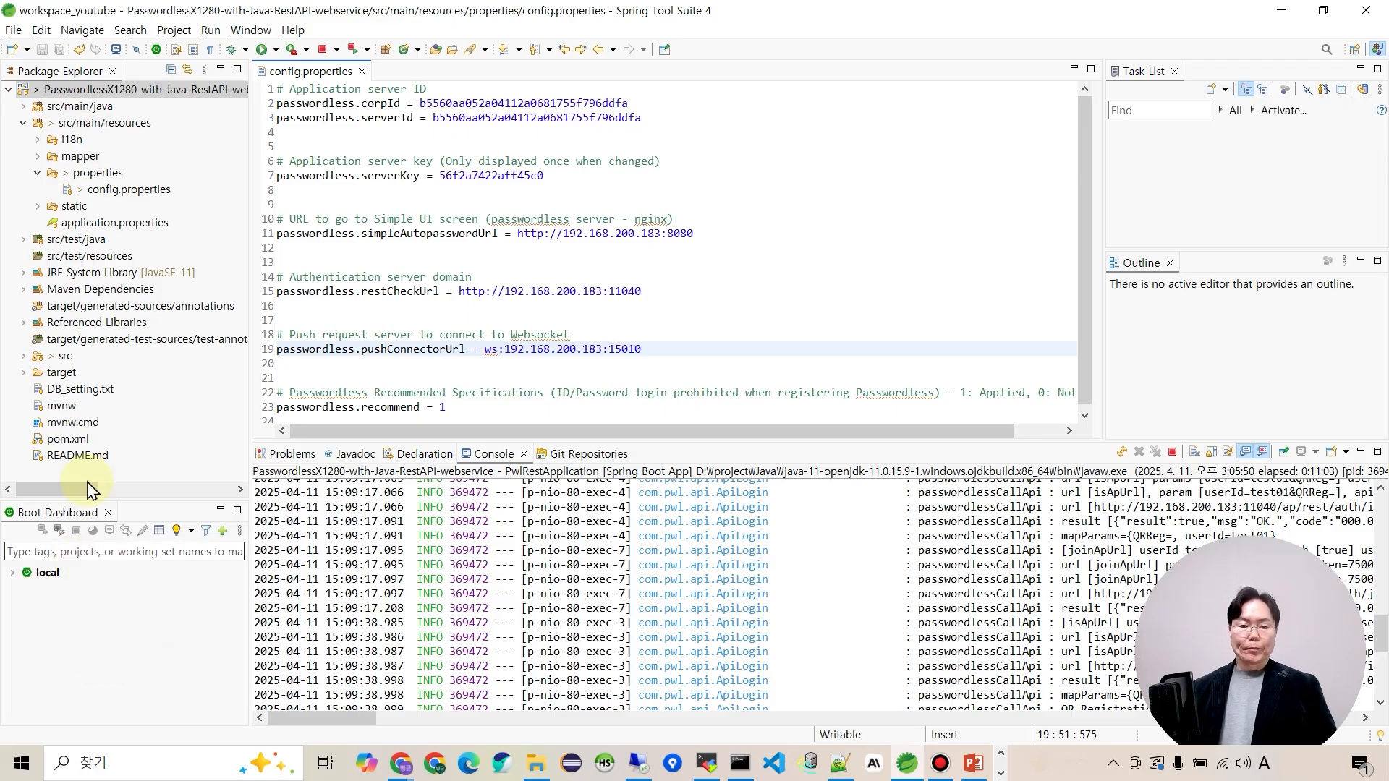
right_click(78, 94)
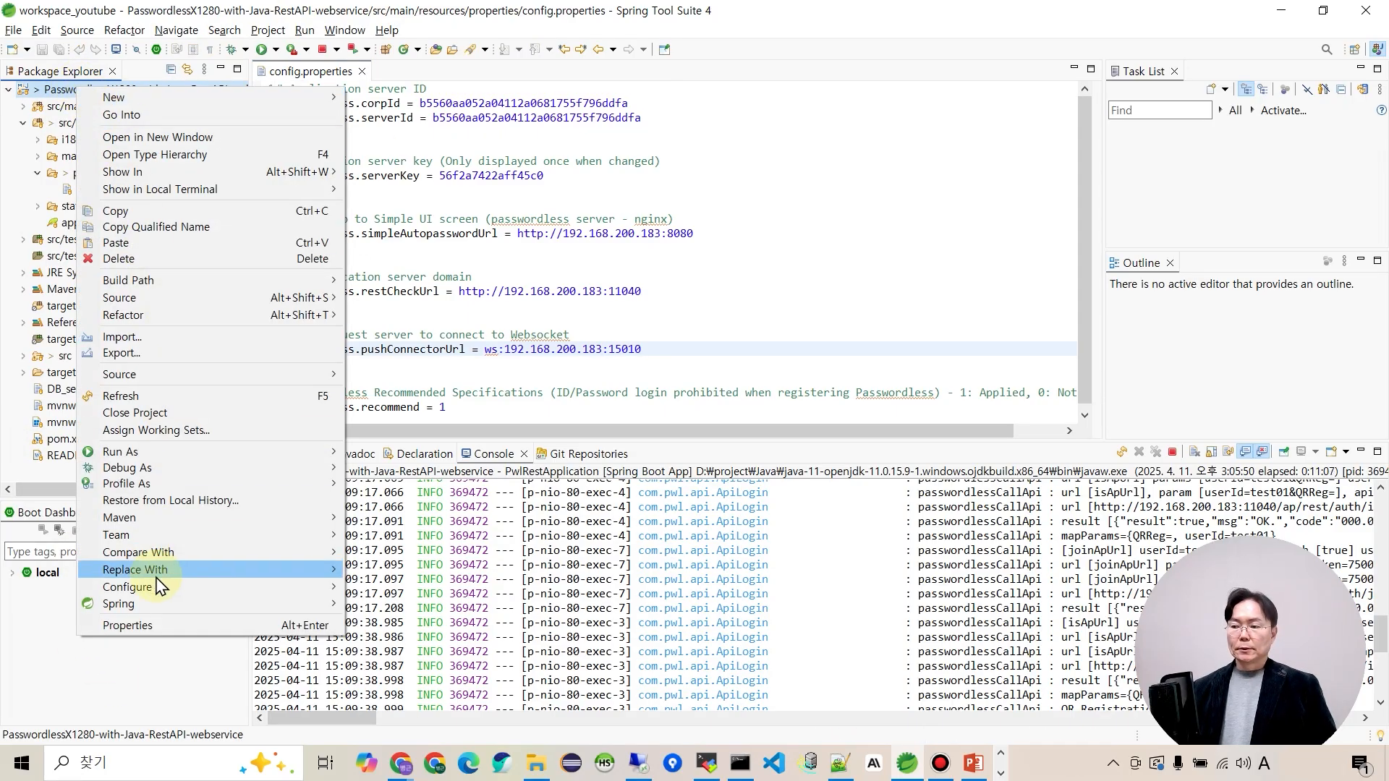
mouse_move(217, 452)
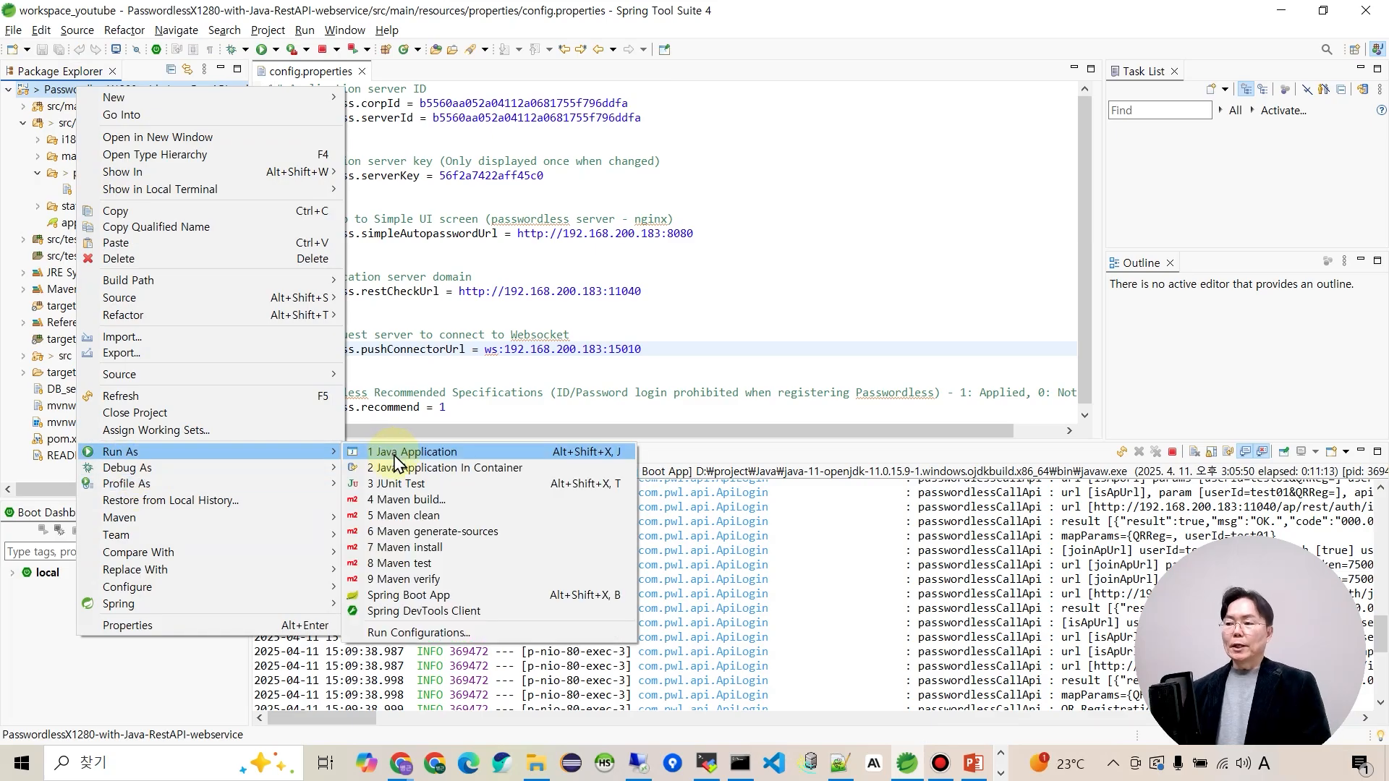
left_click(439, 548)
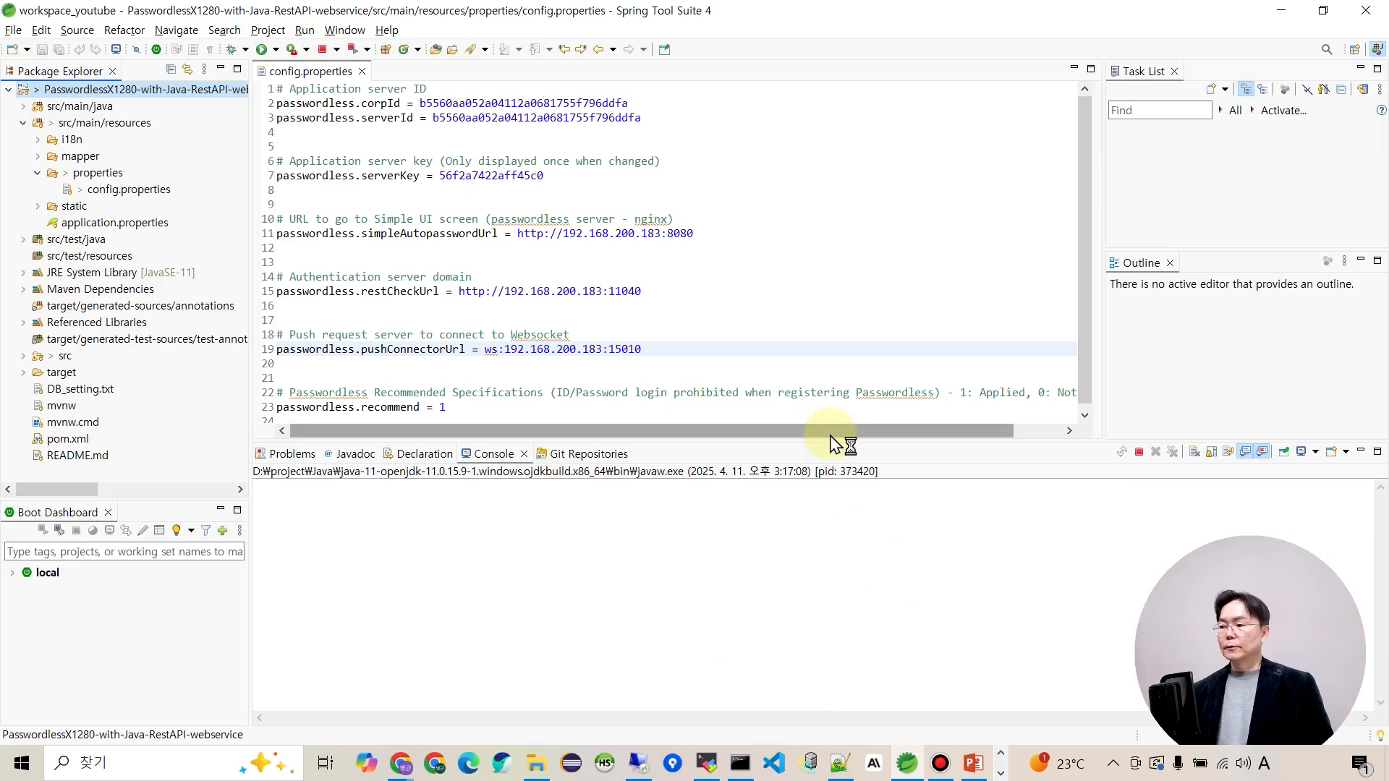
left_click_drag(836, 441, 828, 226)
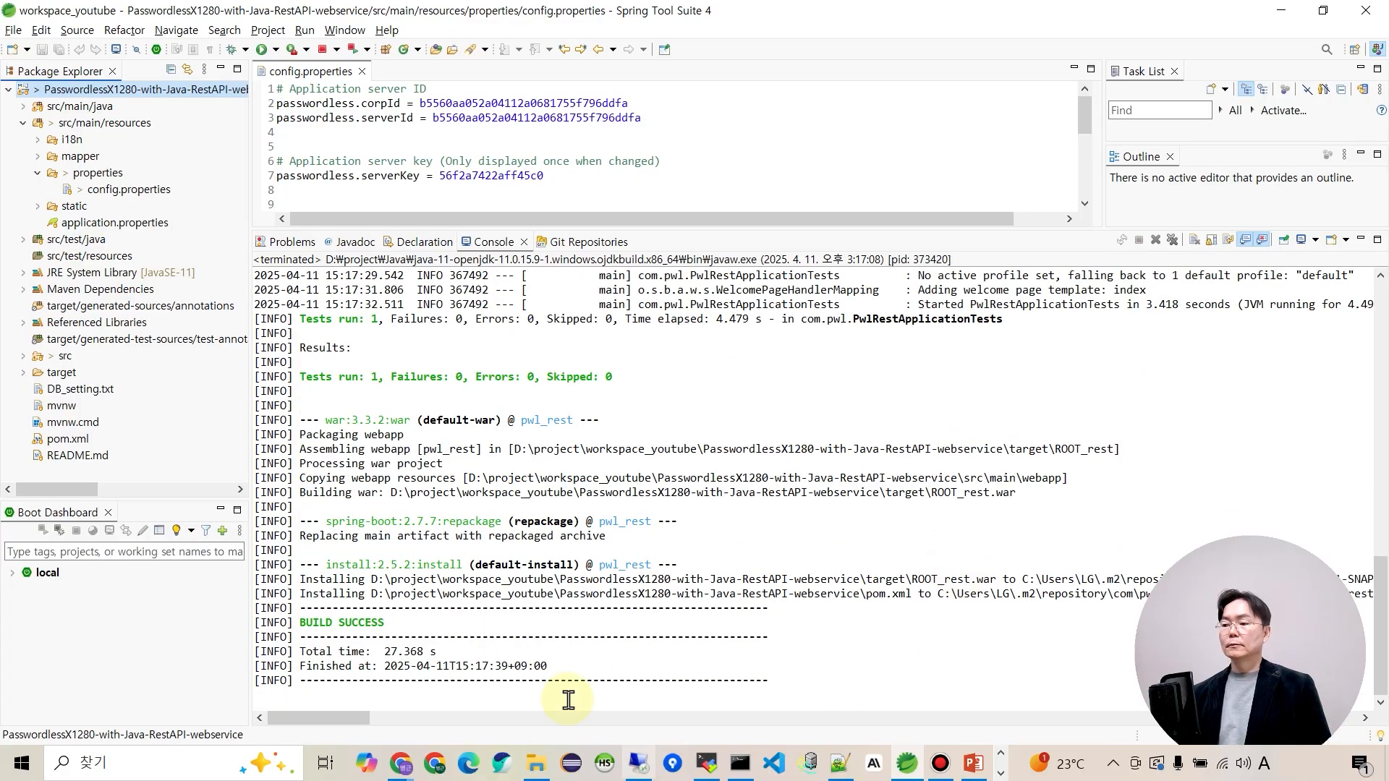
left_click(324, 627)
left_click_drag(323, 626, 401, 621)
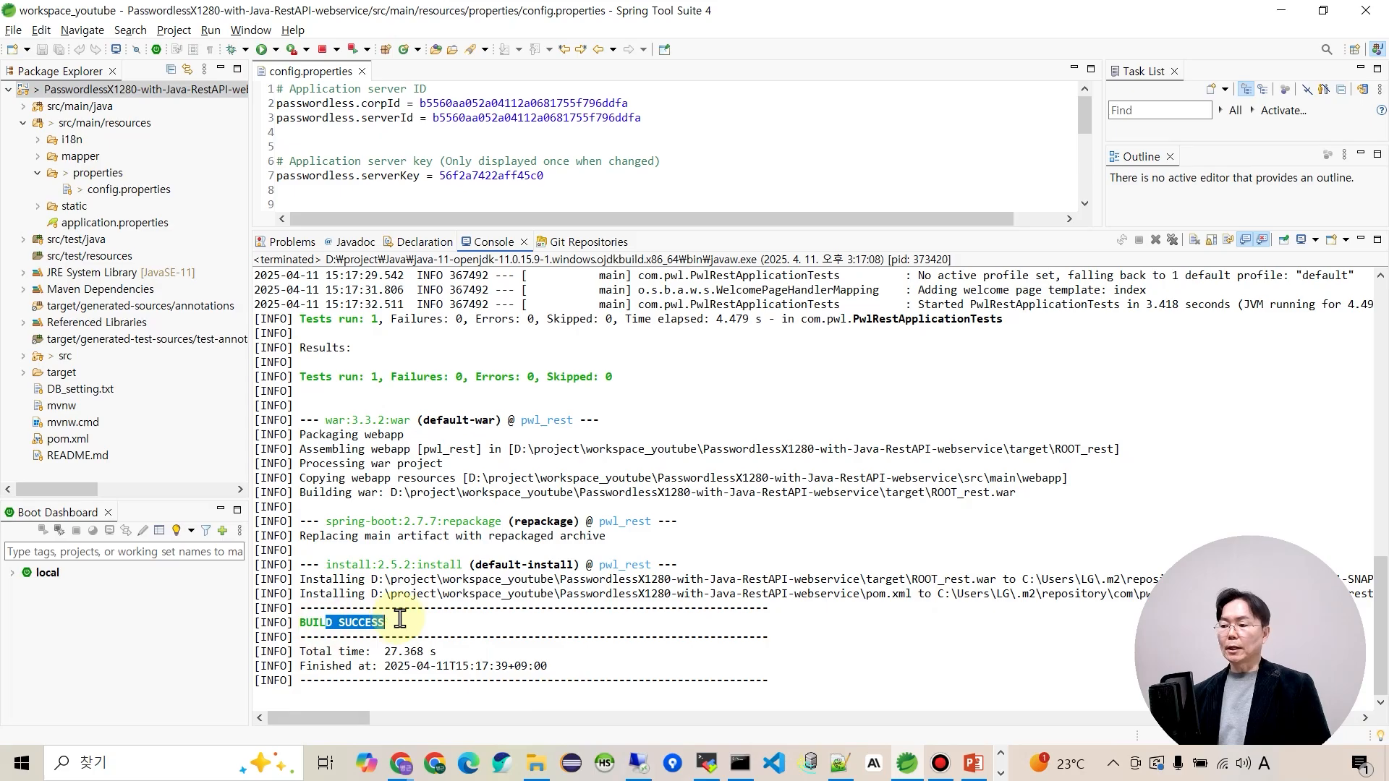
left_click(684, 637)
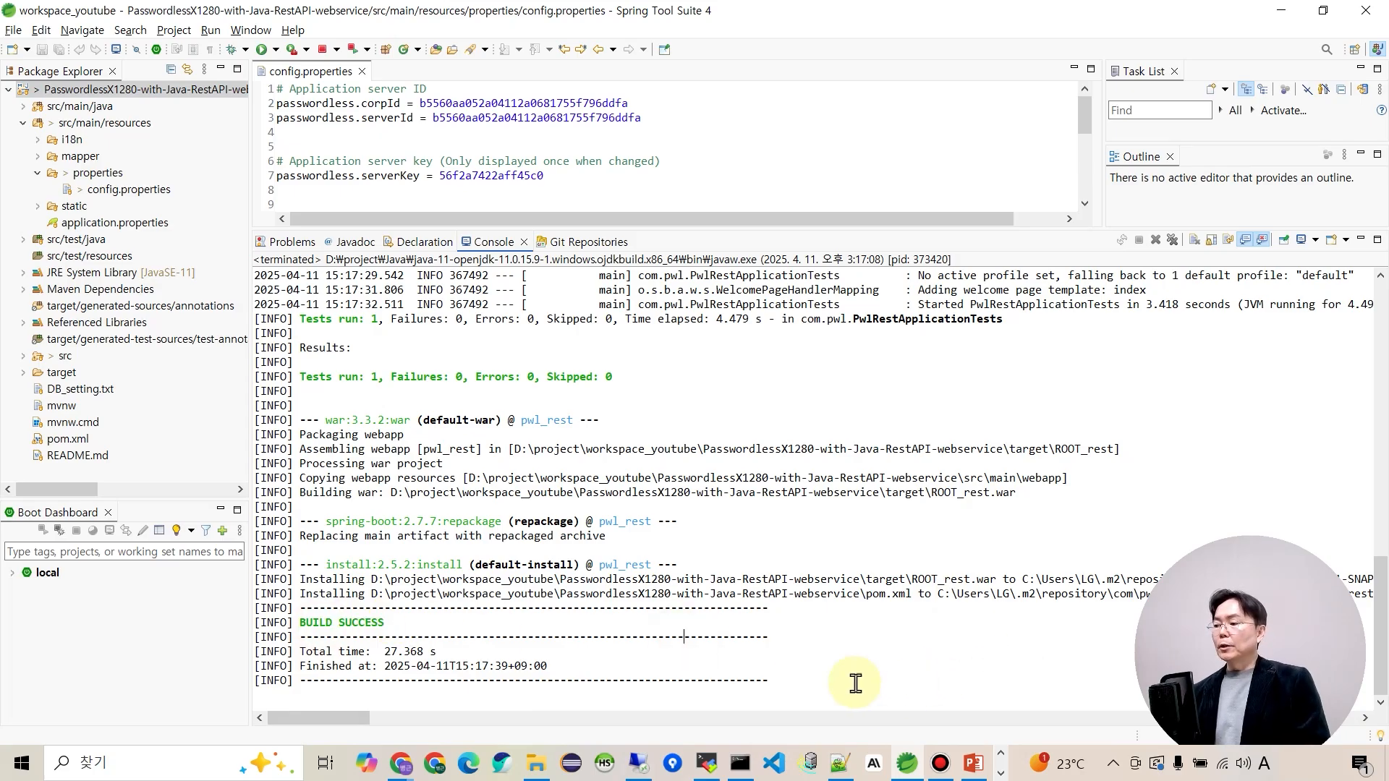
Find ROOT_rest.war in the project's target folder under workspace_edu, then bring up MobaXterm.
left_click(536, 763)
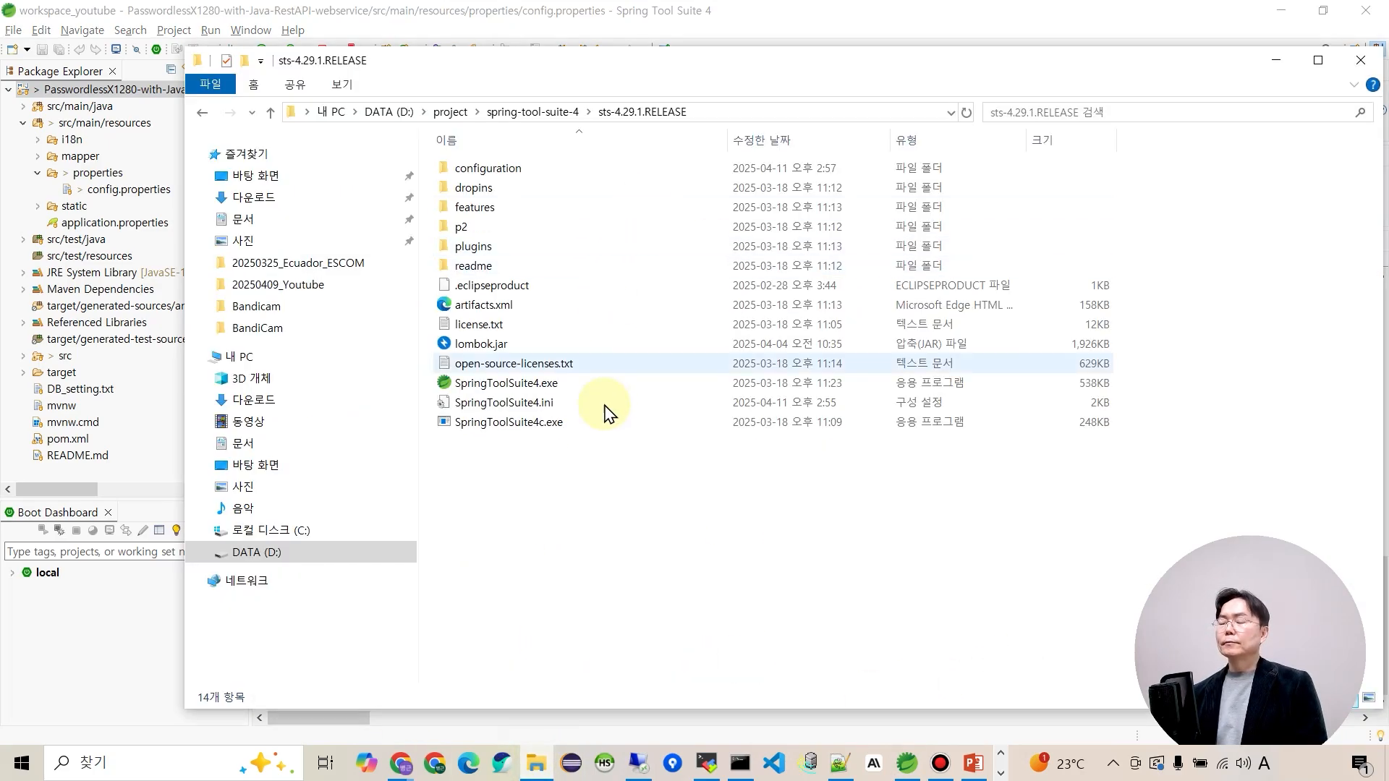
left_click(450, 111)
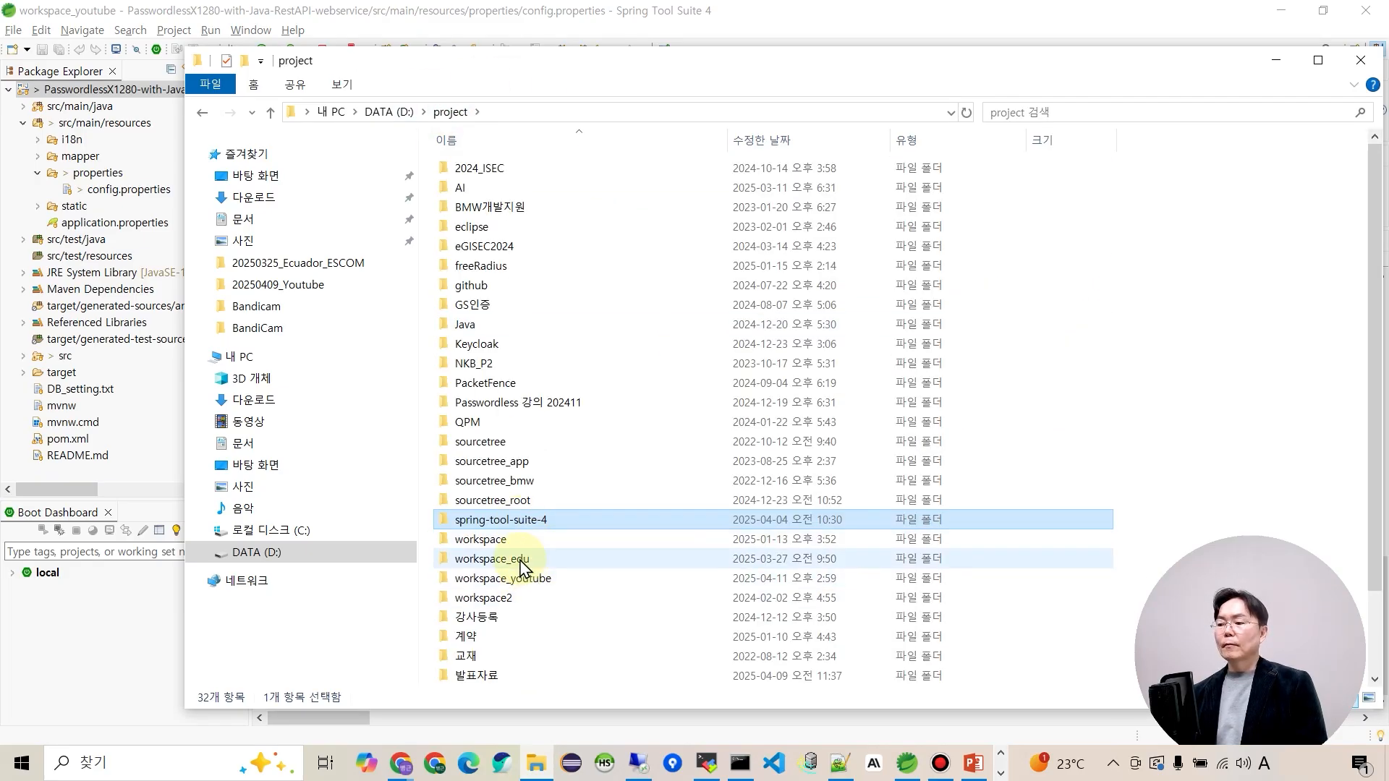
double_click(522, 561)
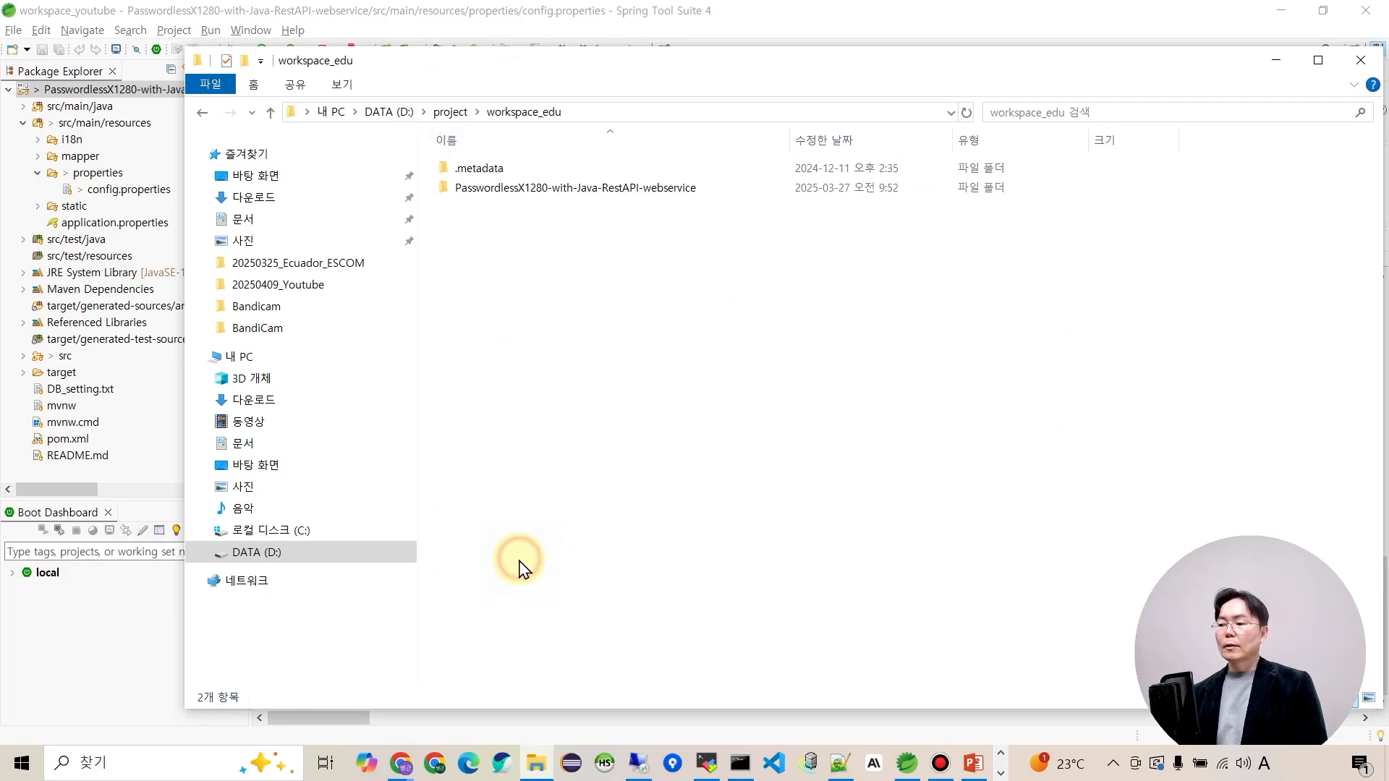
double_click(573, 190)
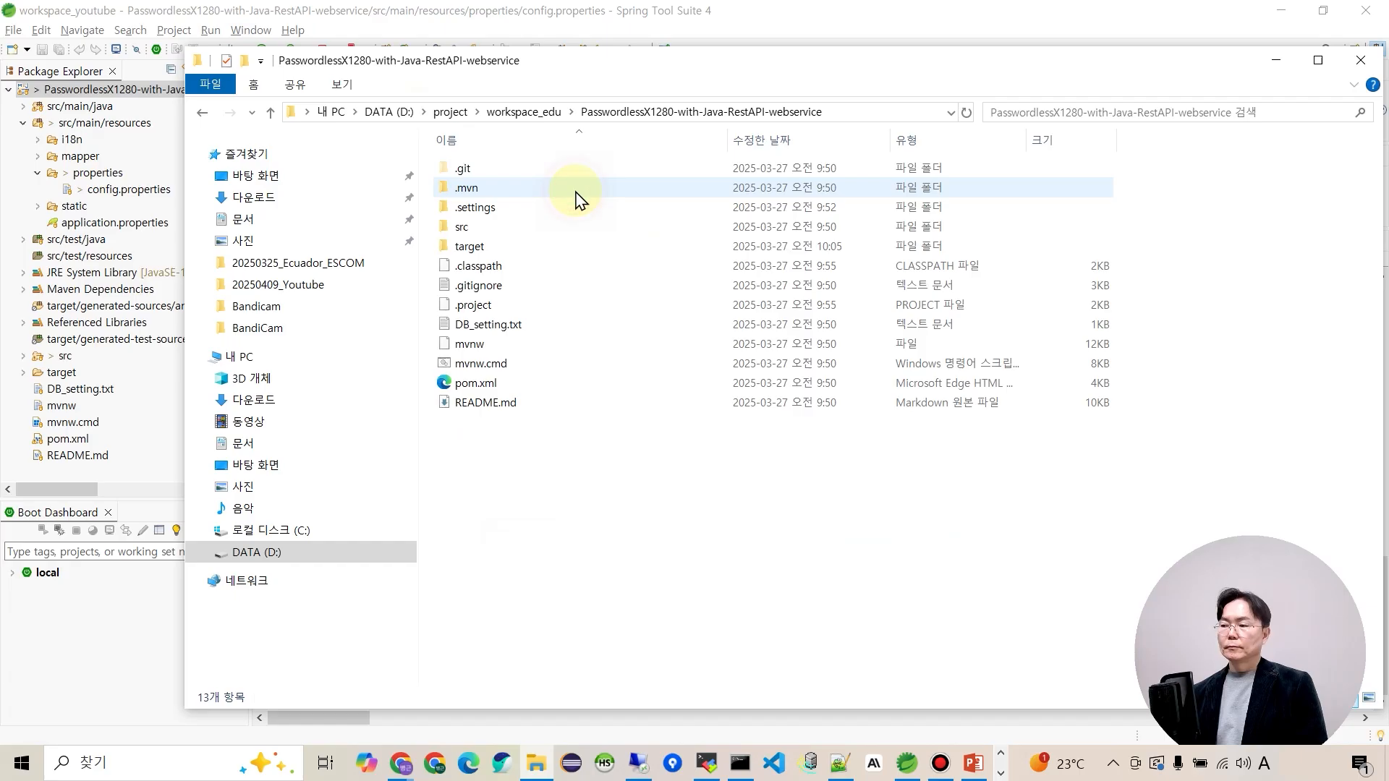
double_click(469, 247)
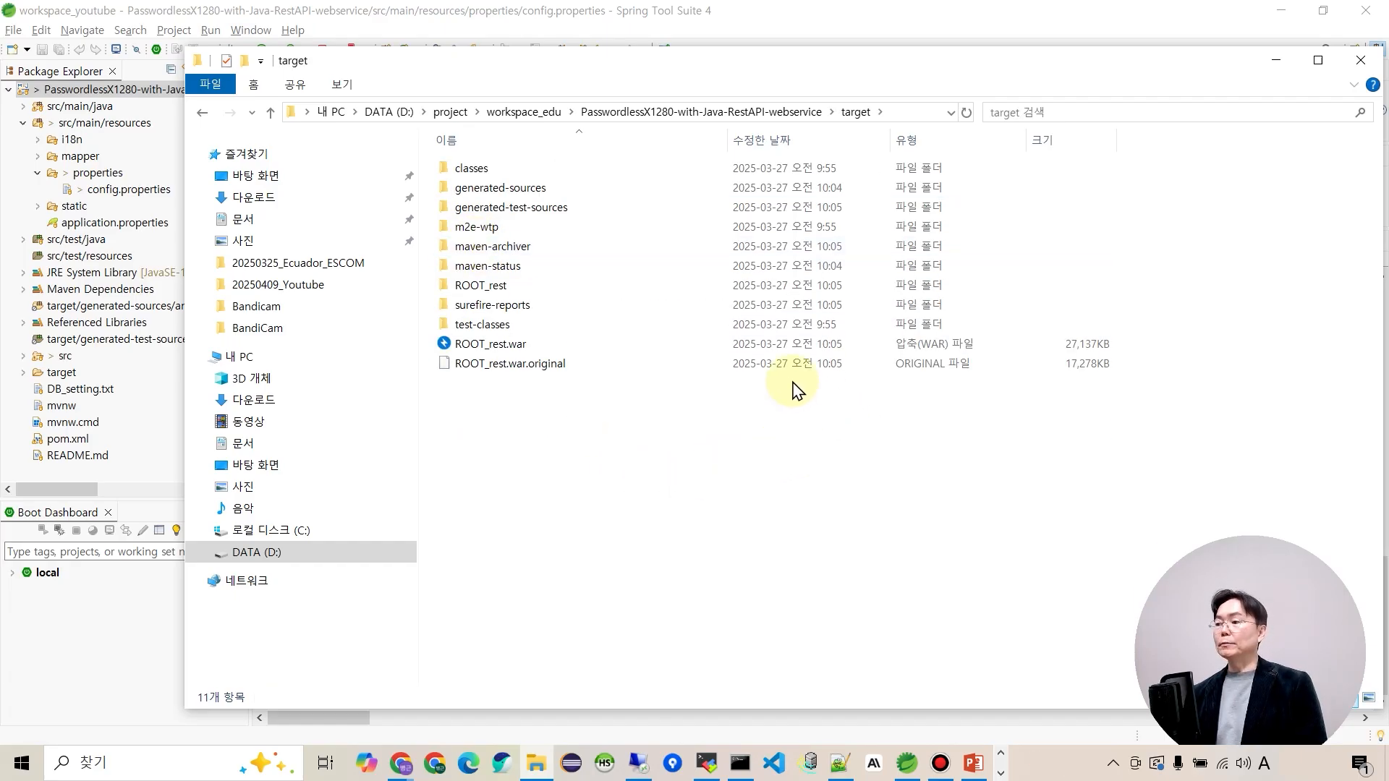
left_click(498, 347)
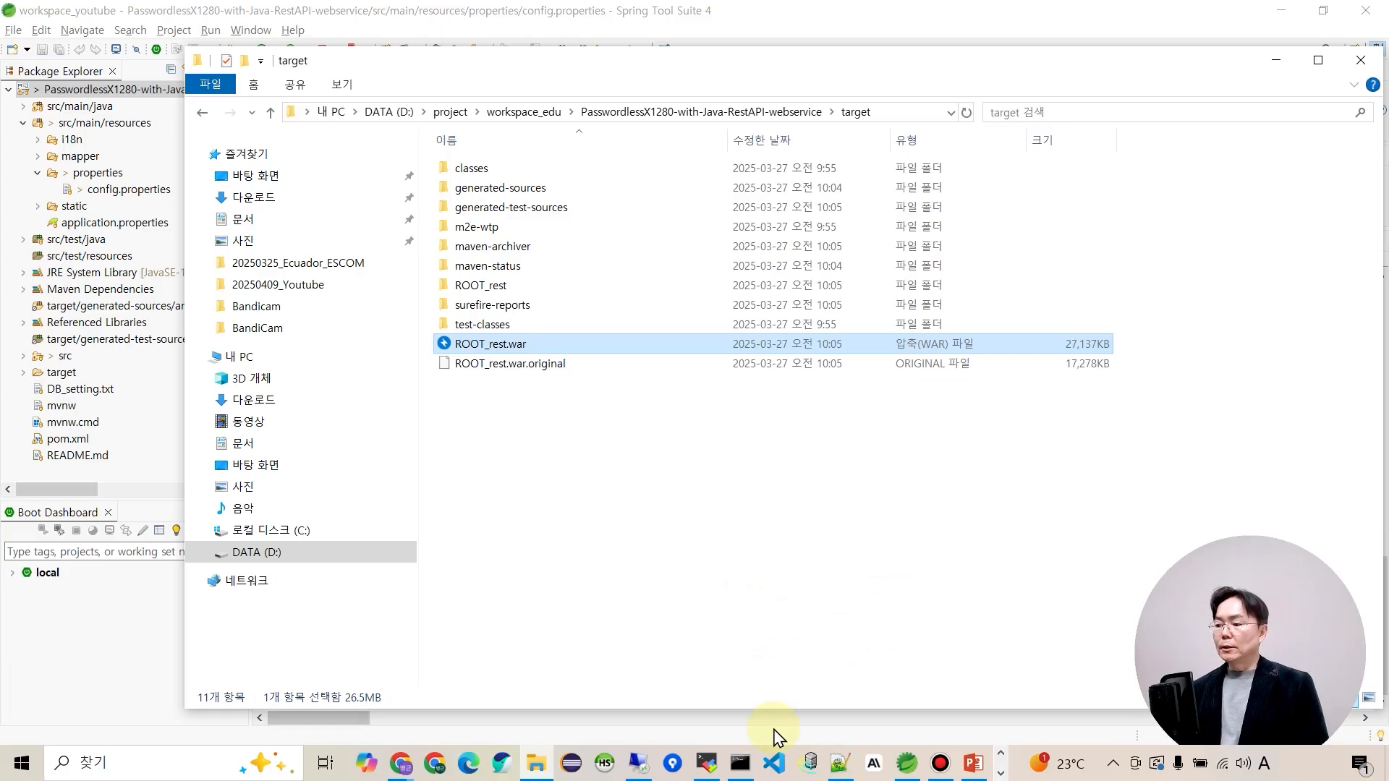
left_click(706, 763)
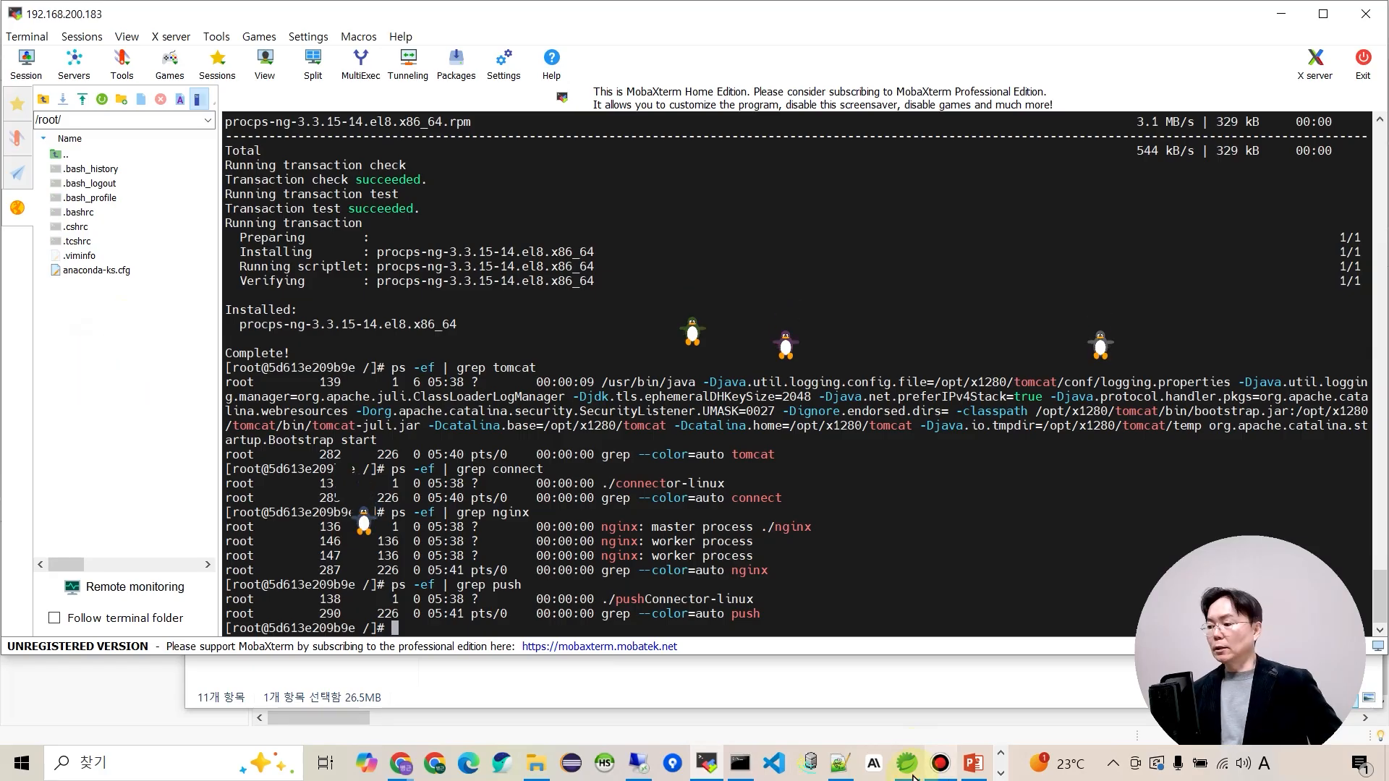
Upload ROOT_rest.war from Explorer into the server's /root/ folder through MobaXterm's SFTP panel.
mouse_move(908, 773)
key("alt+Tab")
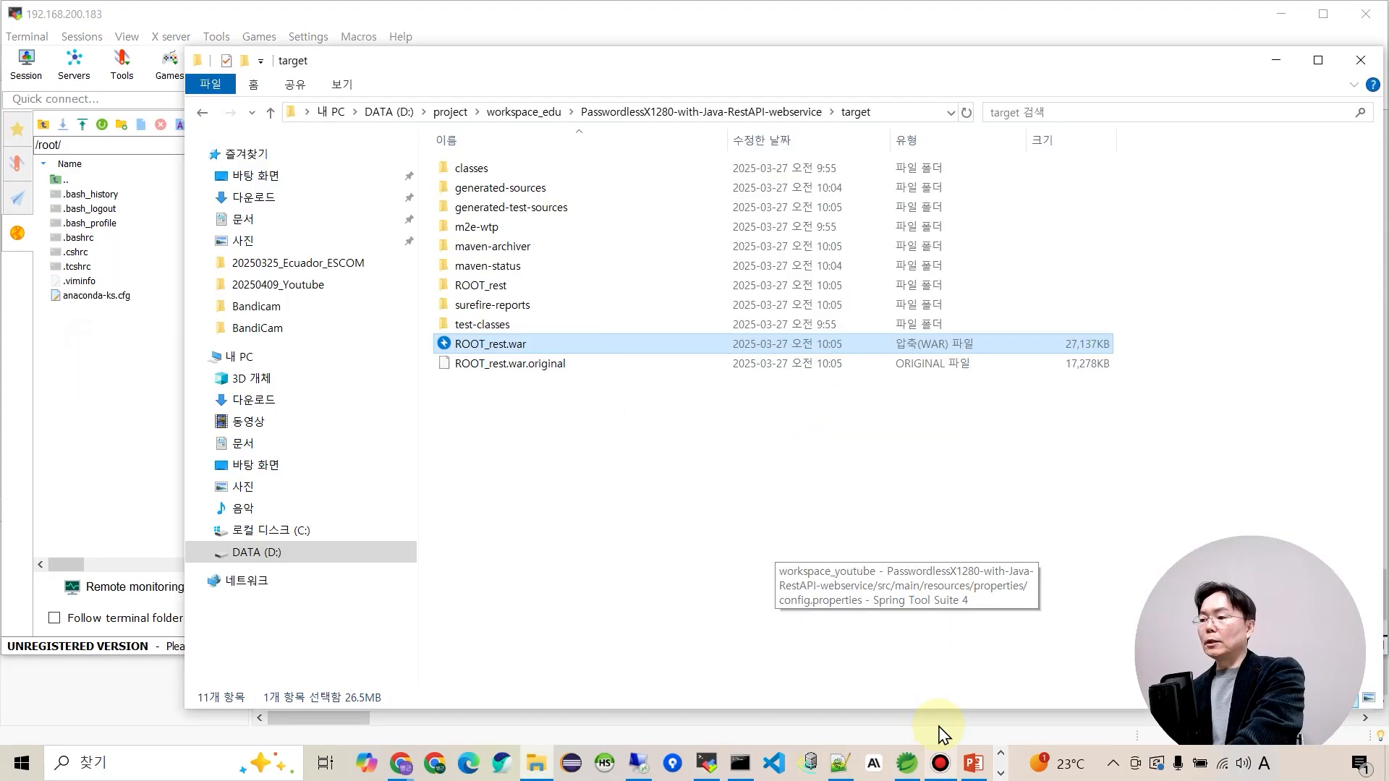
left_click(481, 349)
left_click_drag(479, 350, 107, 392)
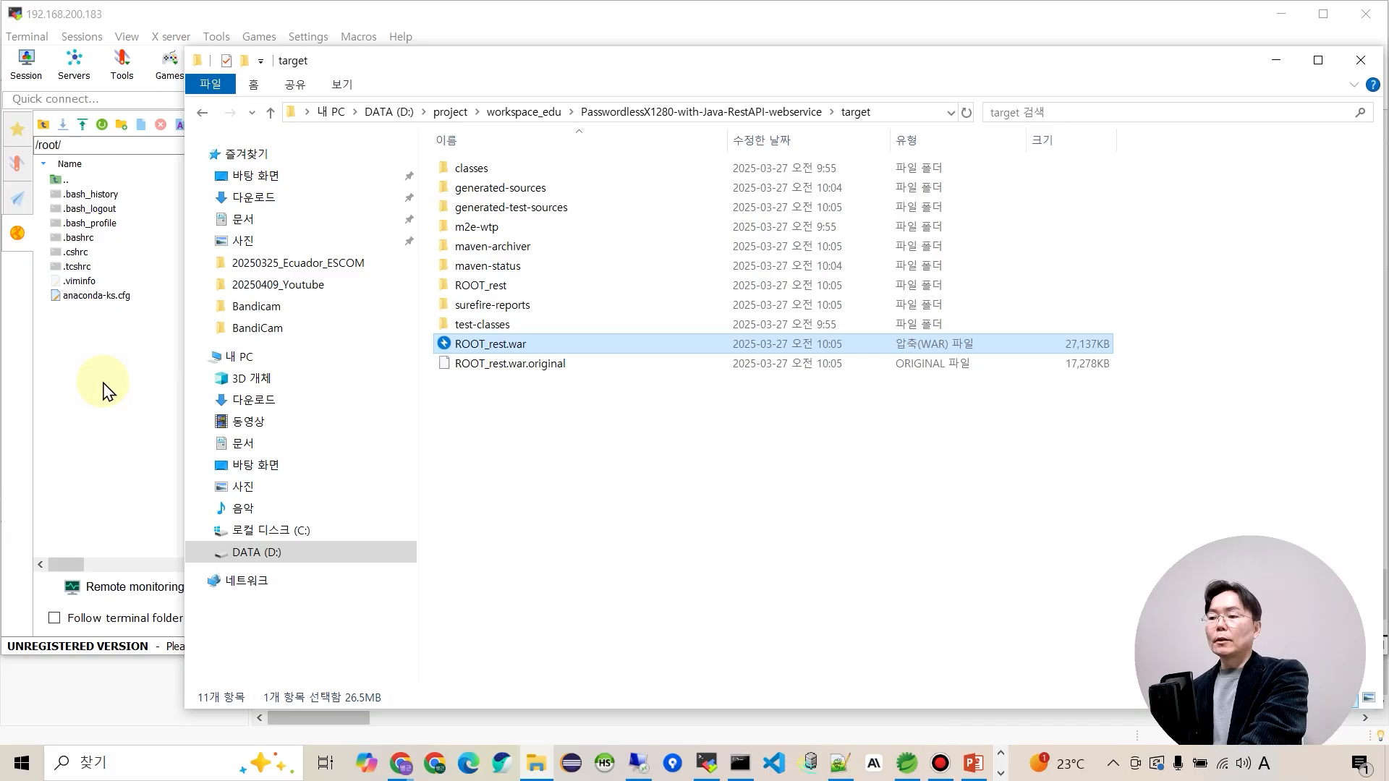
left_click(139, 428)
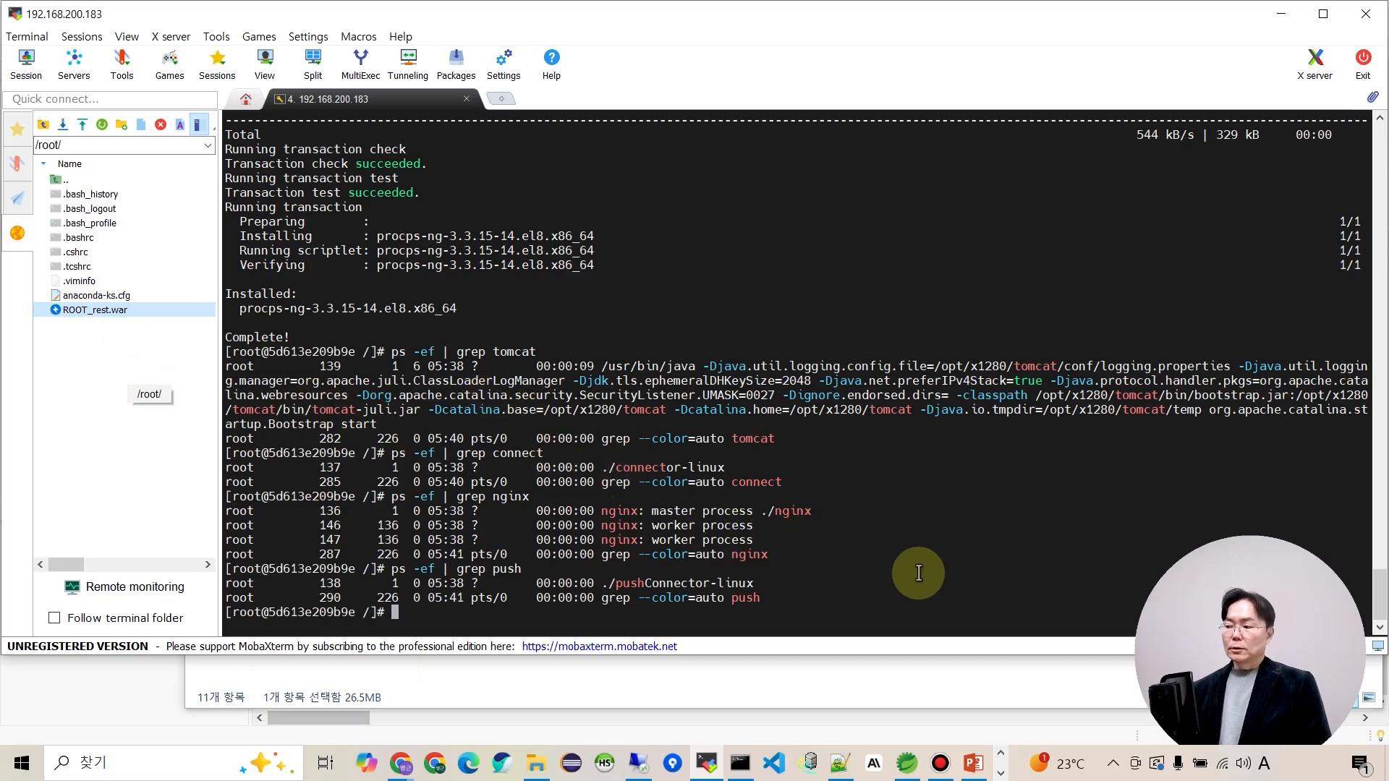
Review the mariadb install lines in 3.RockyLinux_ApplicationServer_Setting.txt, then go back to the terminal.
left_click(839, 767)
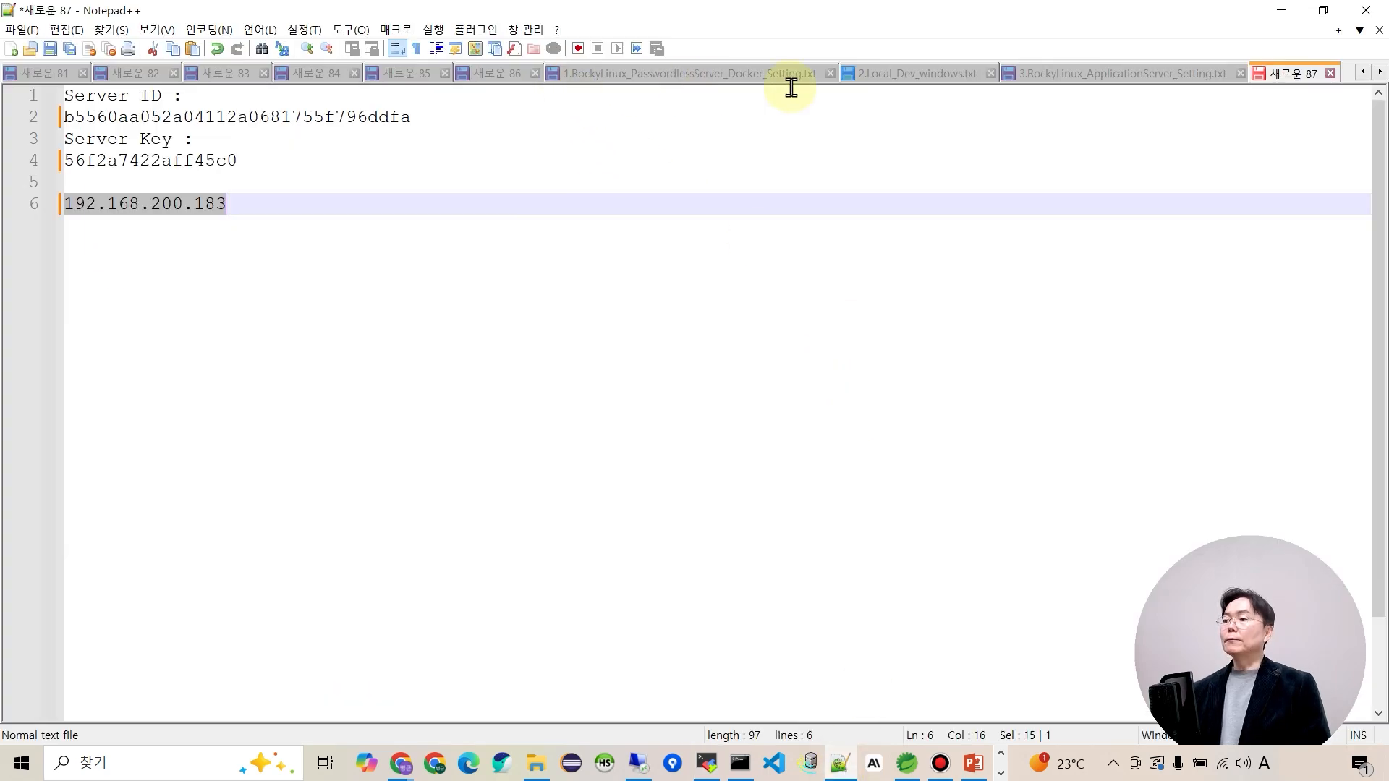
left_click(1062, 80)
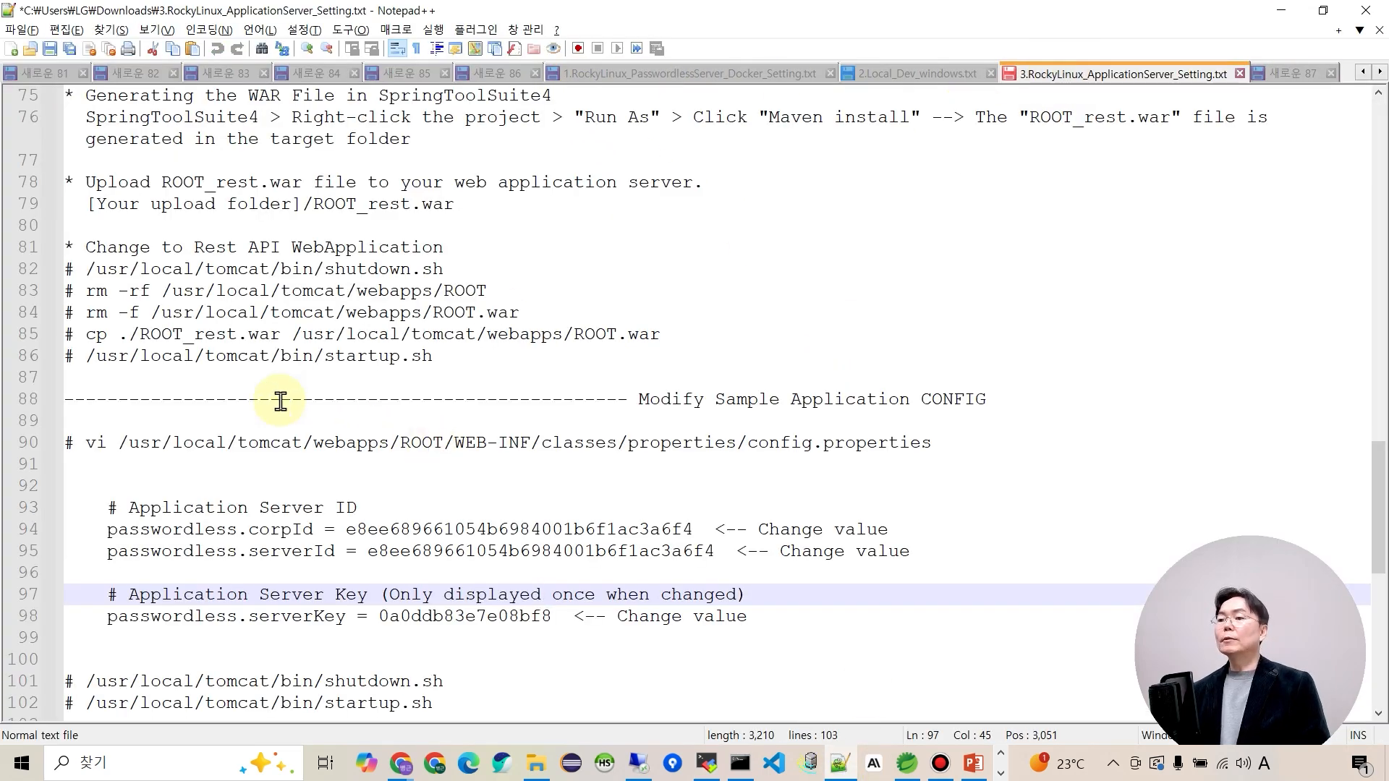
scroll(268, 391, "up", 6)
scroll(356, 391, "up", 19)
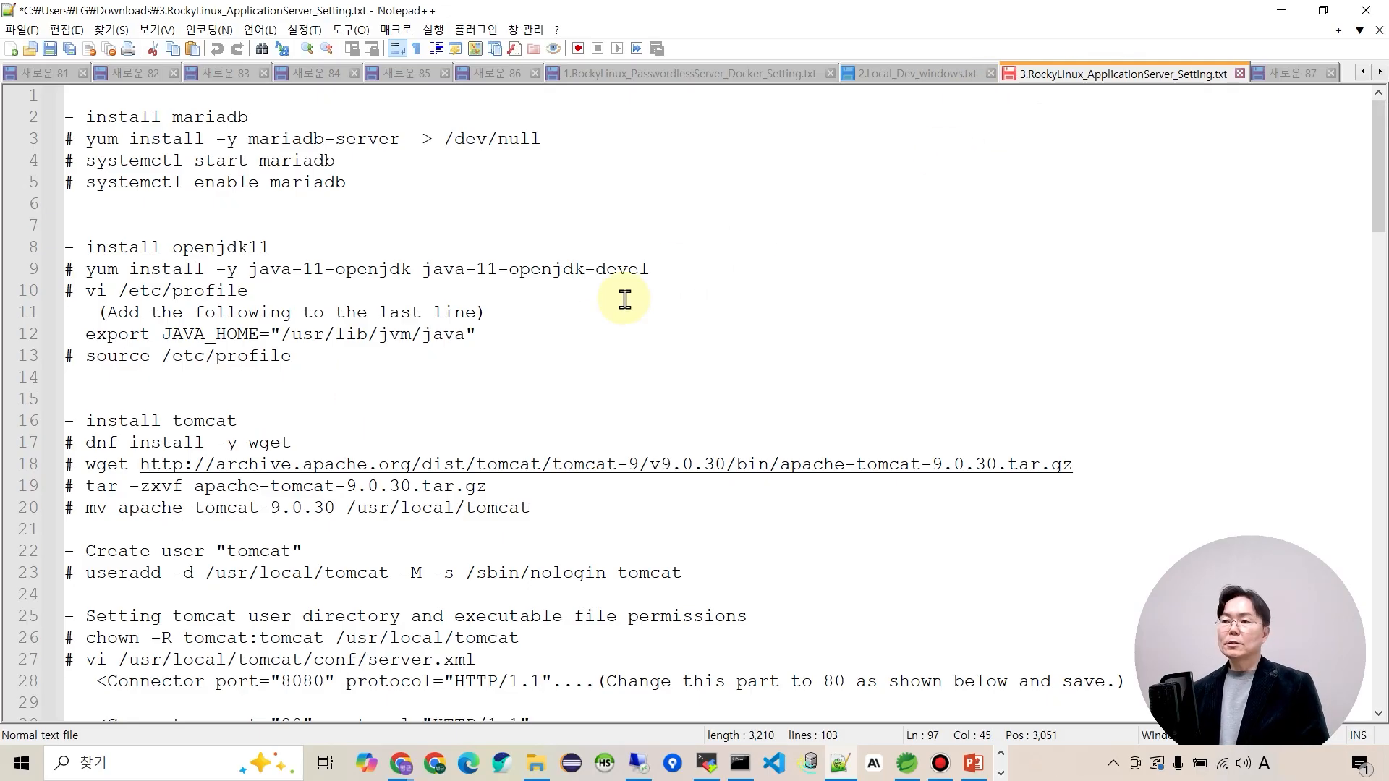
left_click(153, 168)
left_click_drag(87, 119, 306, 205)
left_click(310, 205)
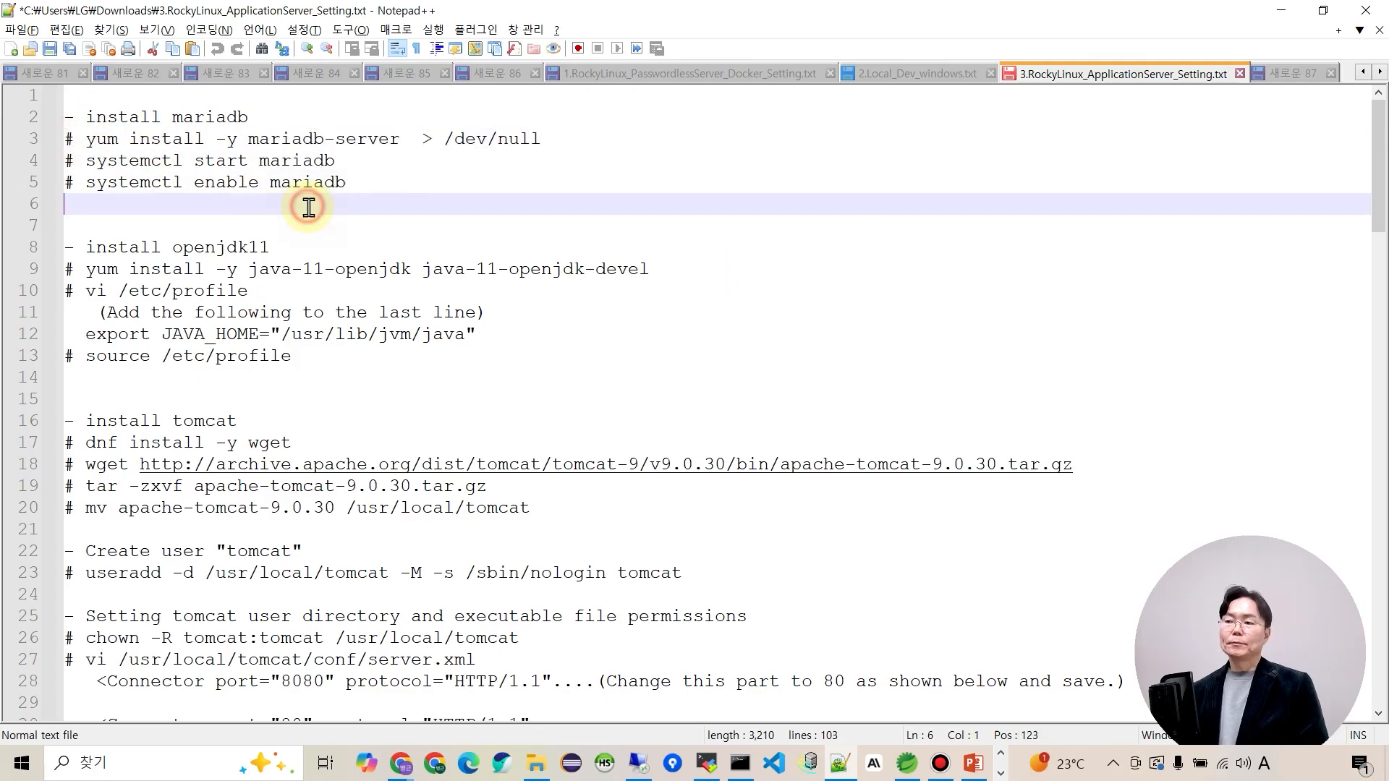
double_click(188, 118)
left_click(226, 201)
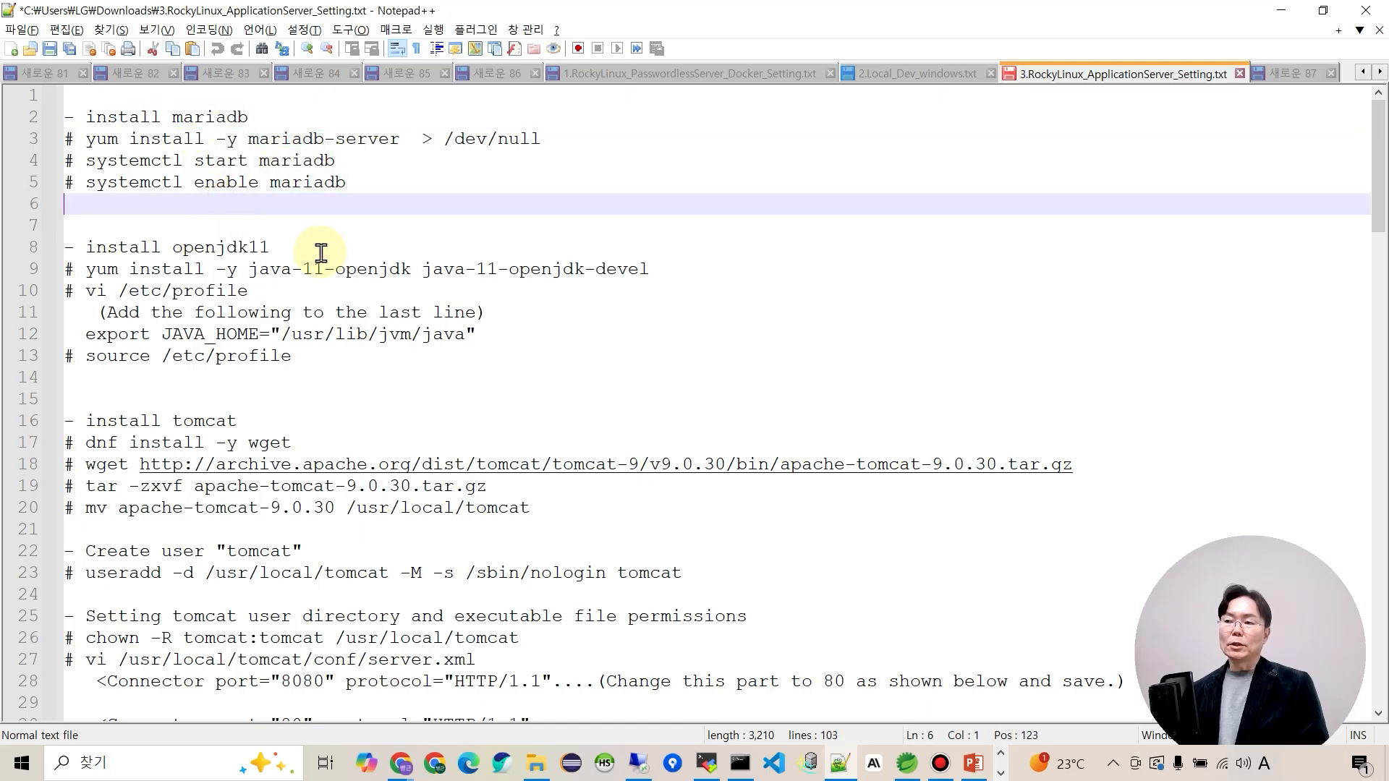
left_click(715, 773)
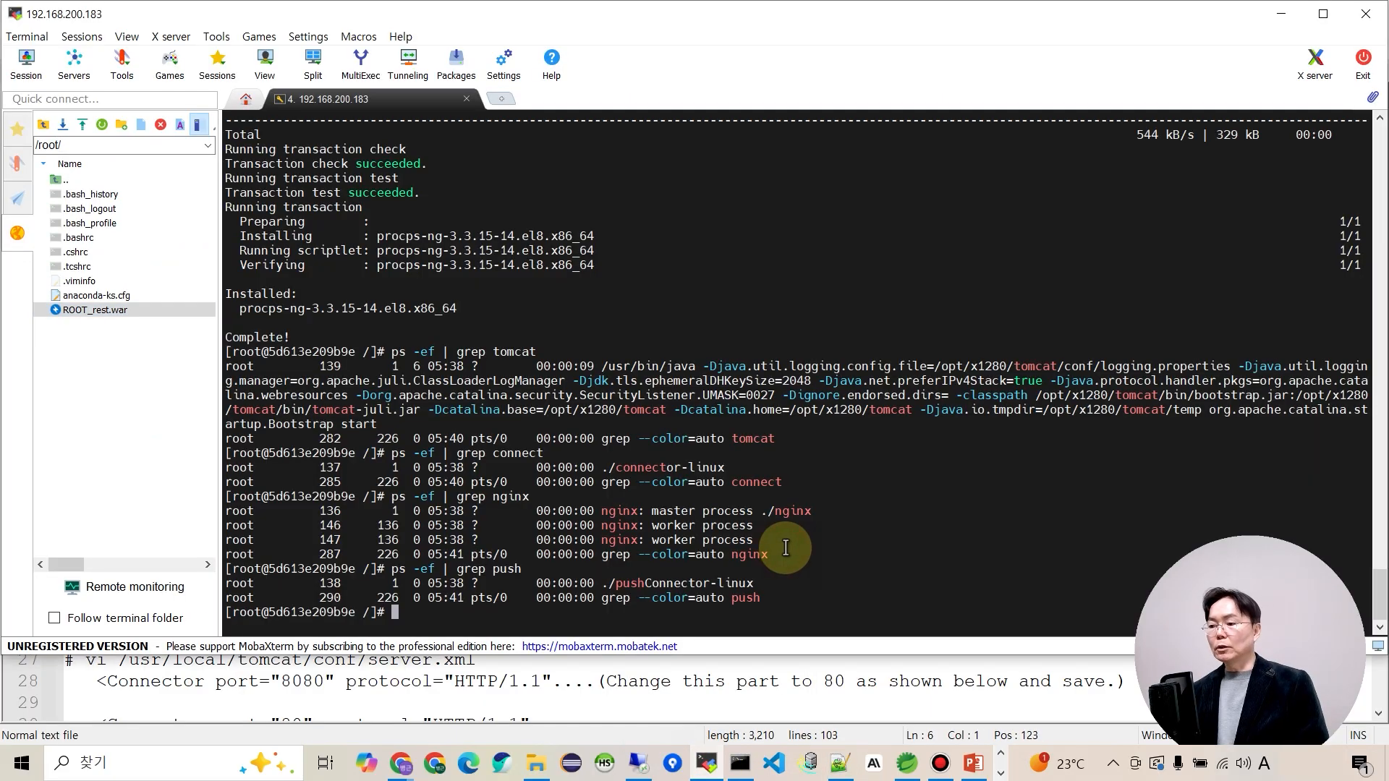
key("Return")
key("Return")
key("Return")
key("Return")
key("Return")
key("Return")
key("Return")
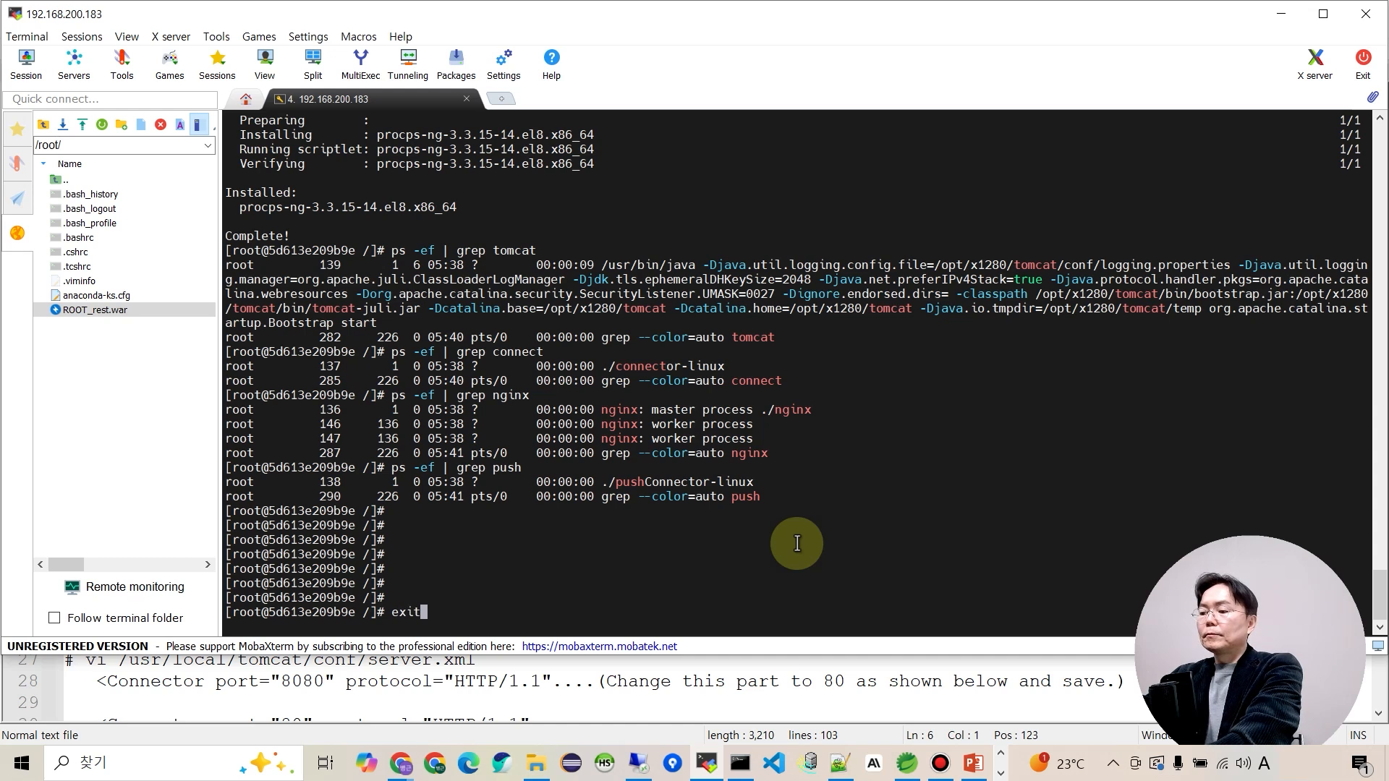
Exit the container shell so the terminal returns to the localhost root prompt.
key("Return")
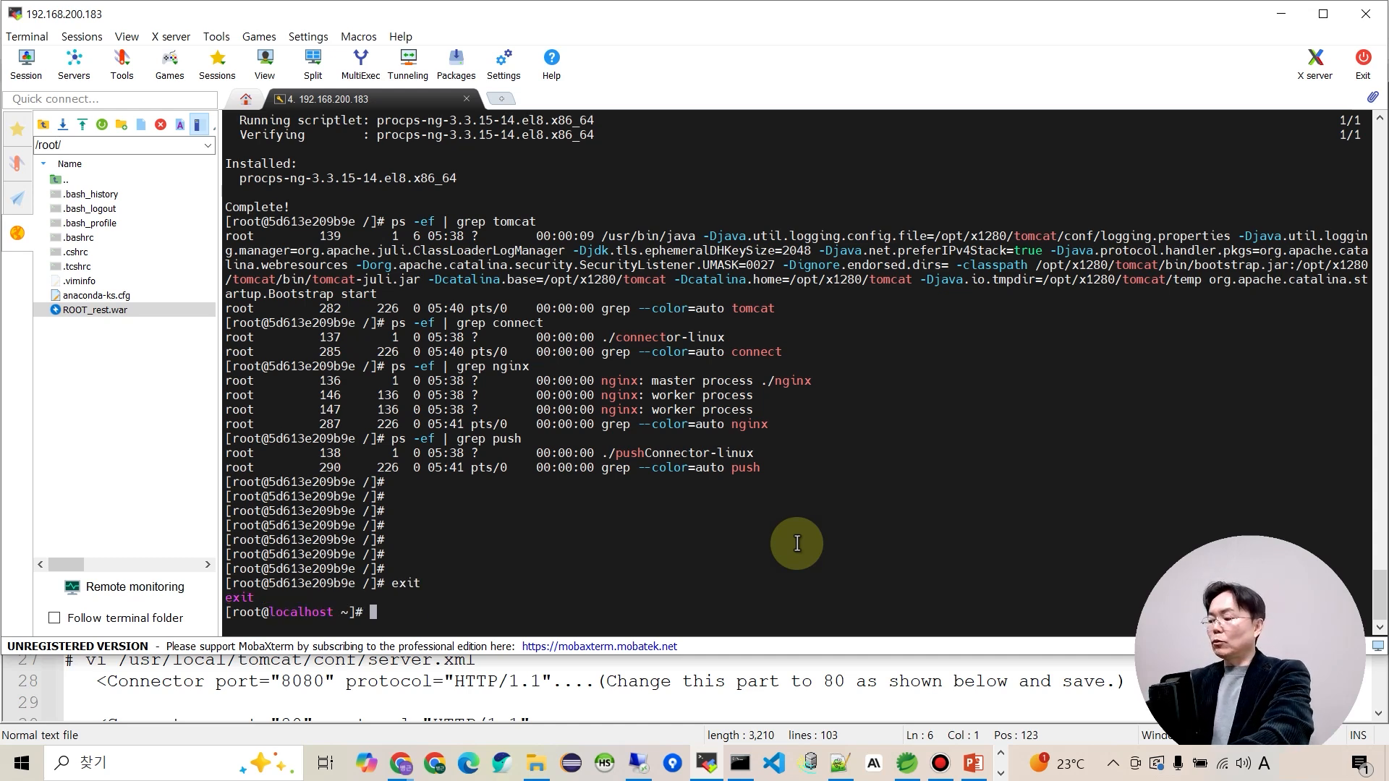
key("Return")
key("Return")
key("Return")
key("Return")
key("Return")
key("Return")
key("Return")
key("Return")
key("Return")
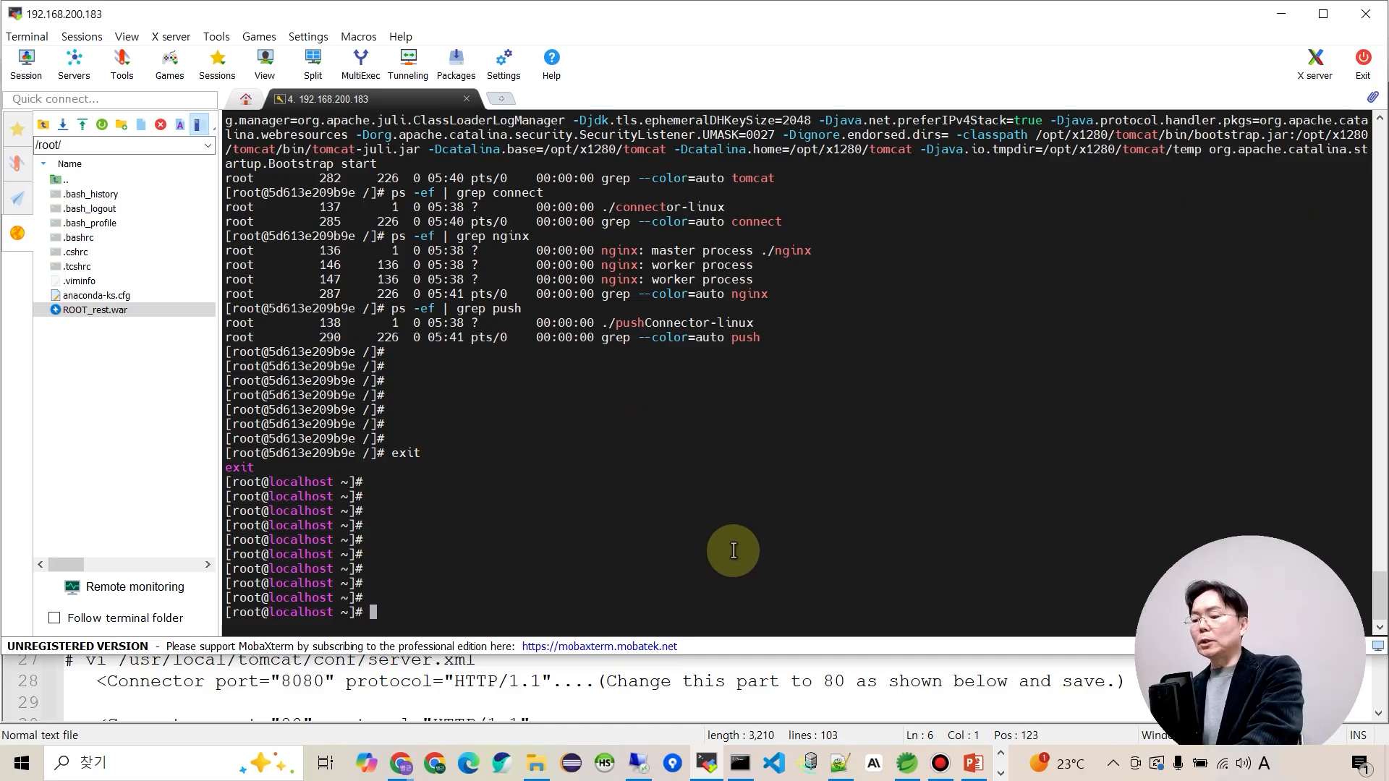
key("alt+Tab")
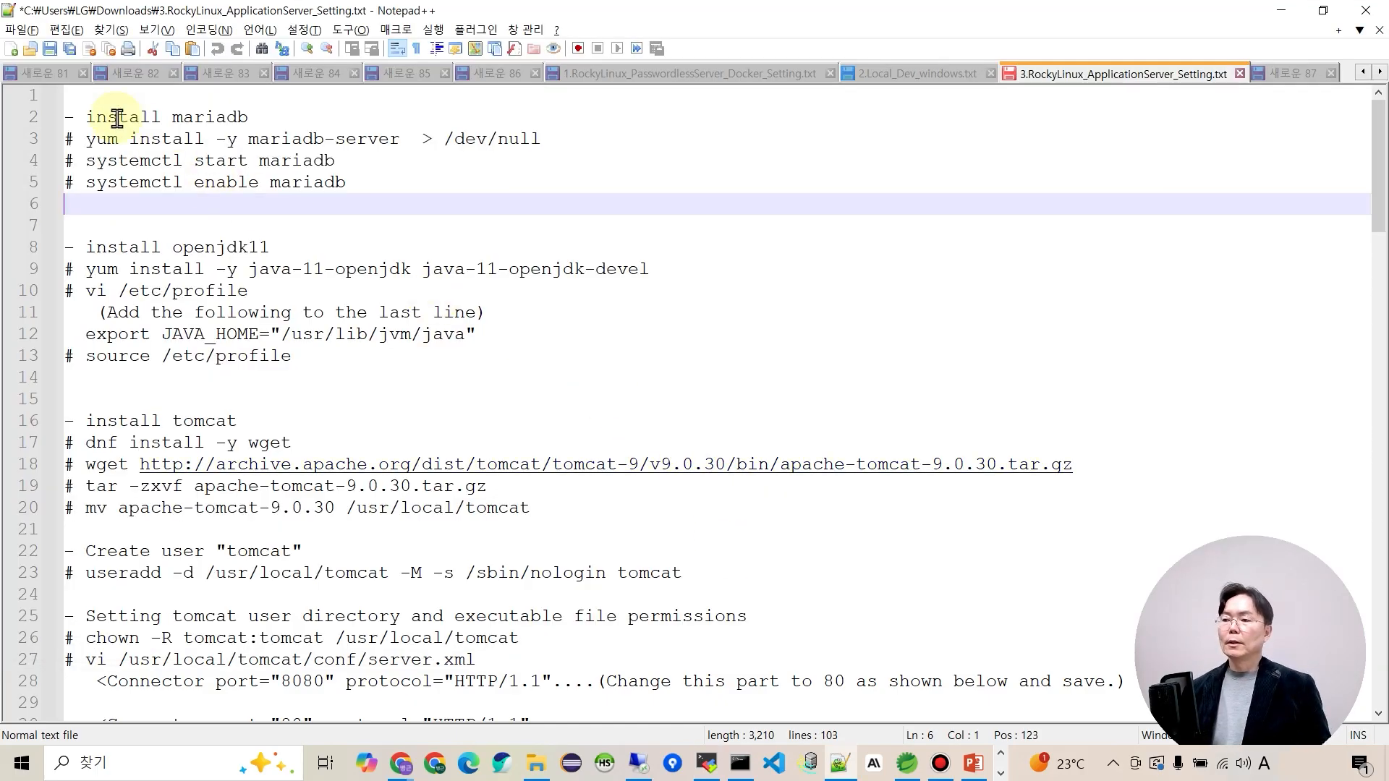
Install the mariadb-server package using the command copied from the setup notes.
left_click_drag(86, 138, 565, 142)
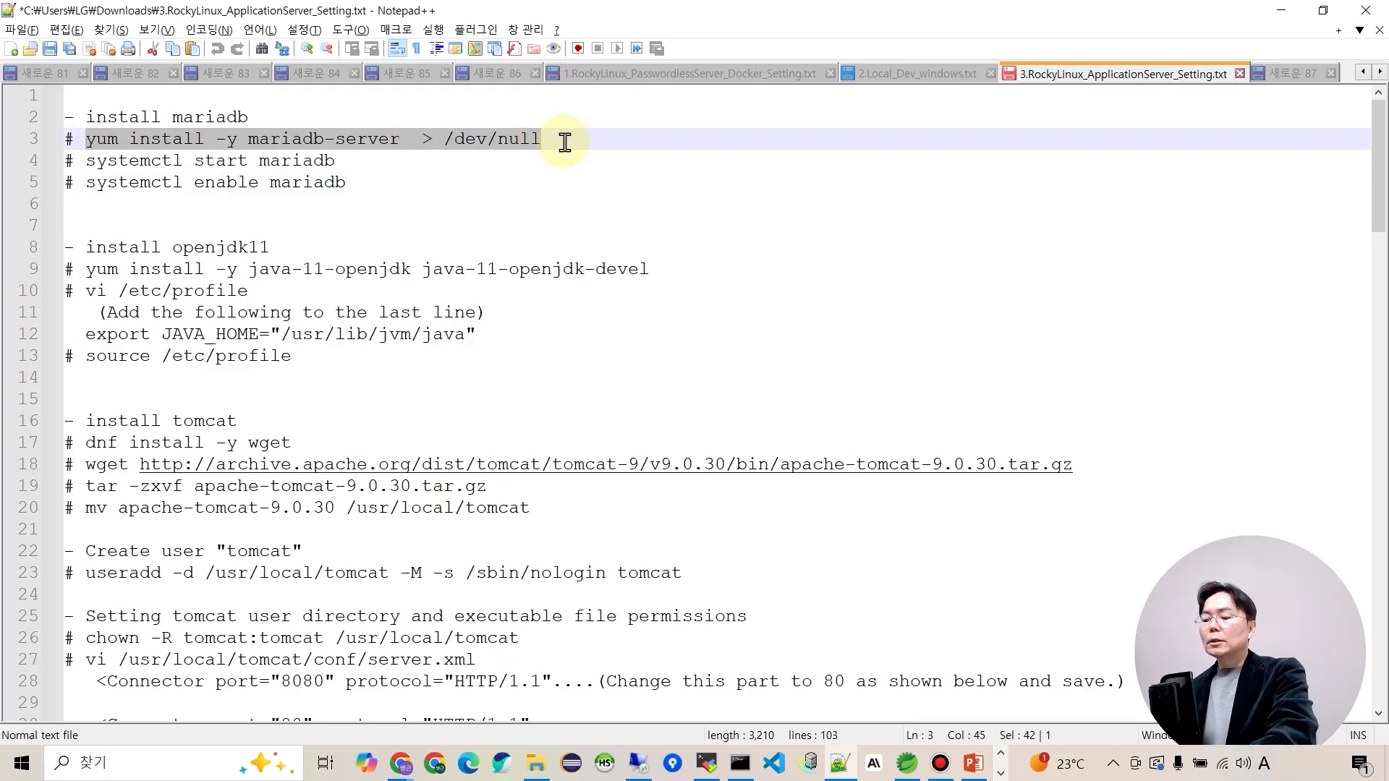
key("ctrl+c")
key("alt+Tab")
right_click(521, 447)
key("Return")
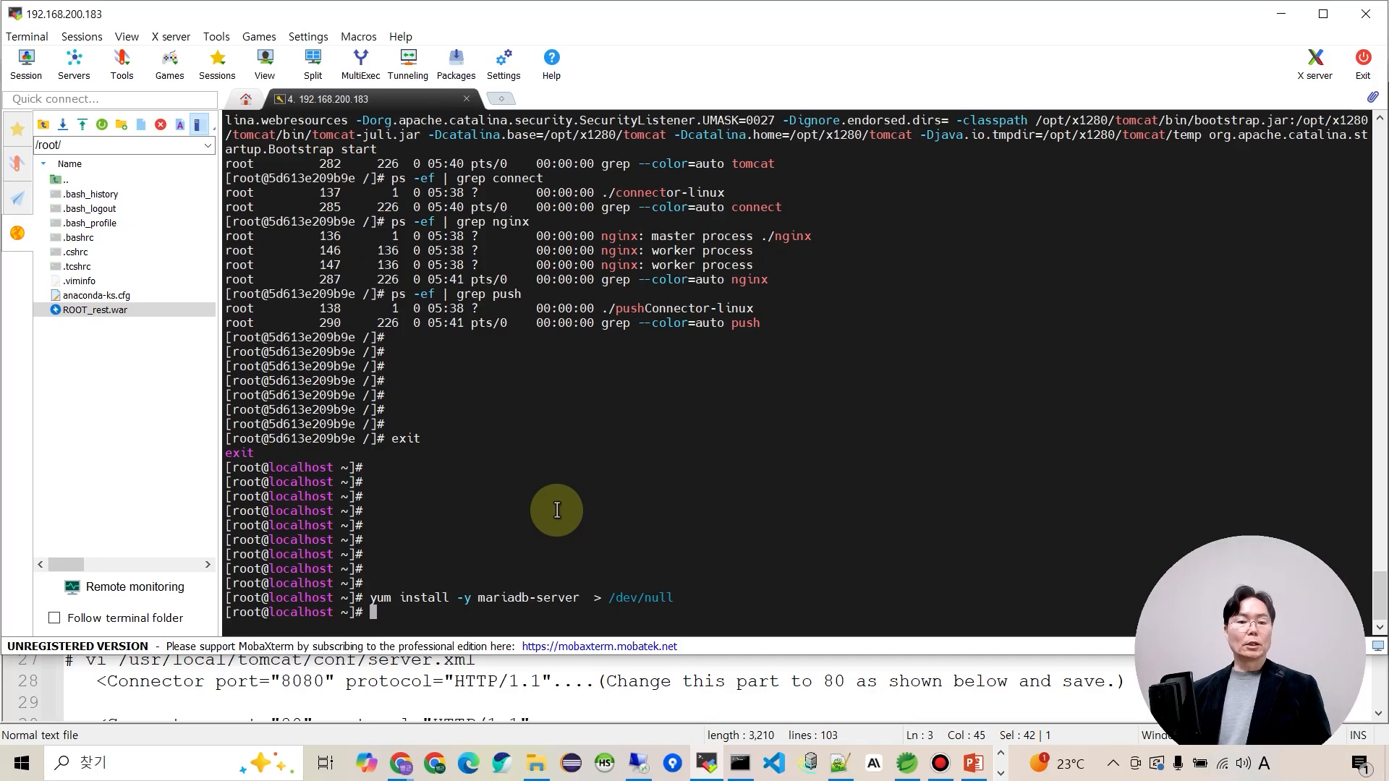
key("alt+Tab")
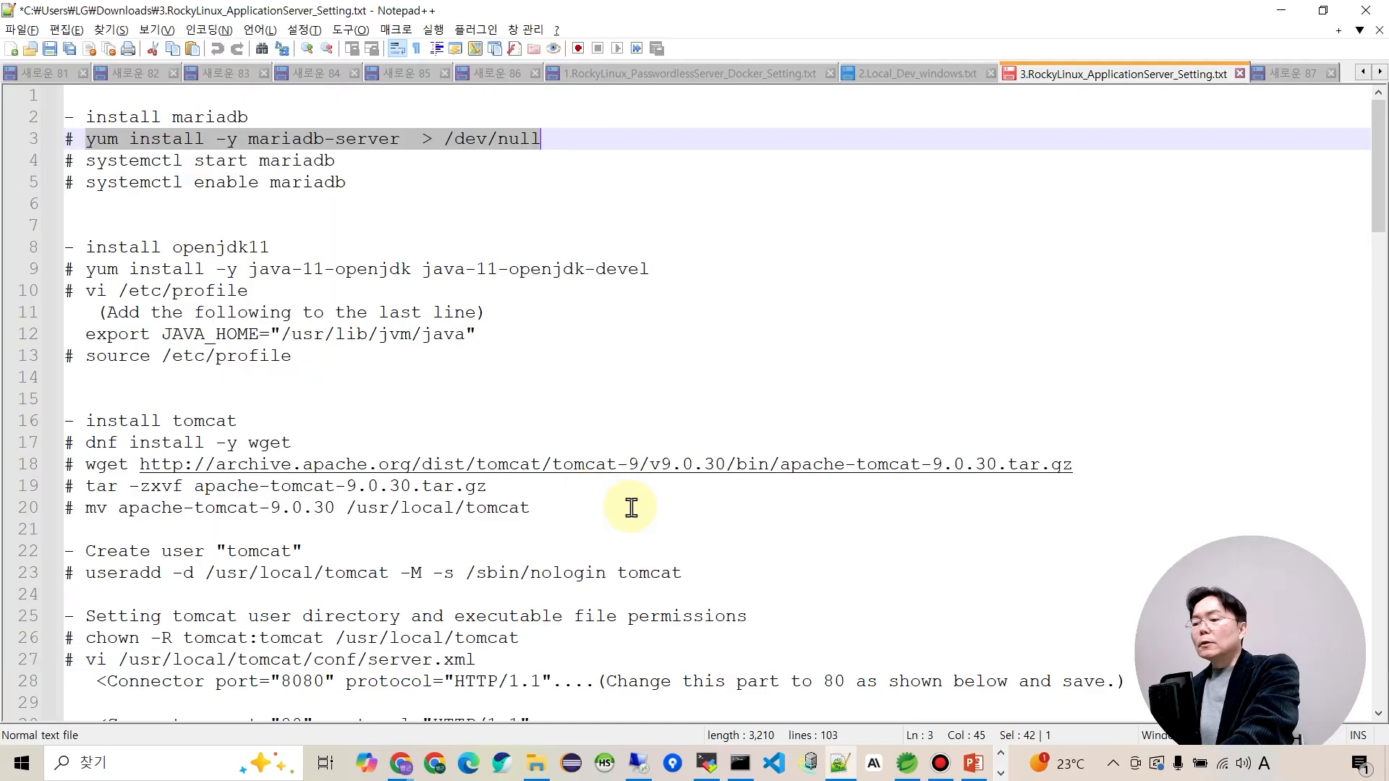
Start the MariaDB service with 'systemctl start mariadb'.
left_click_drag(86, 159, 337, 158)
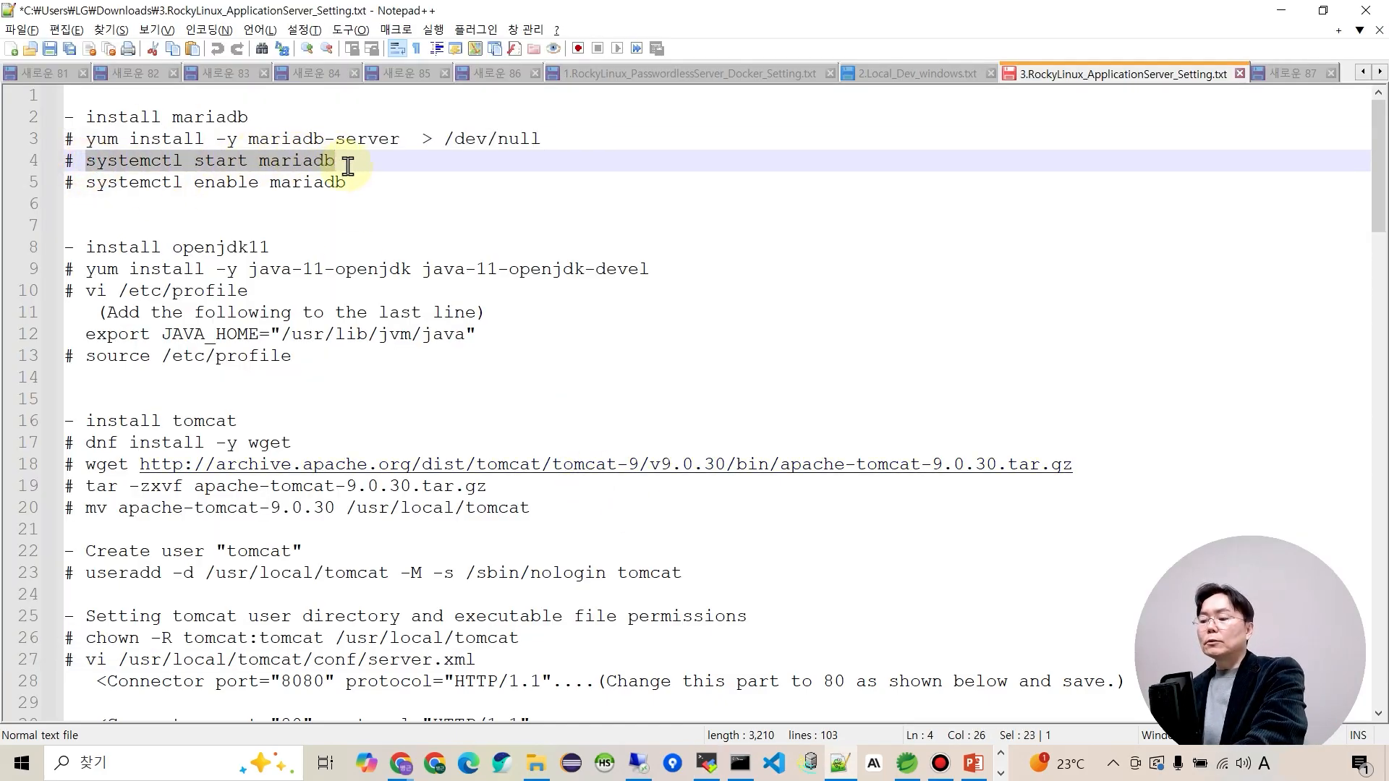
key("alt+Tab")
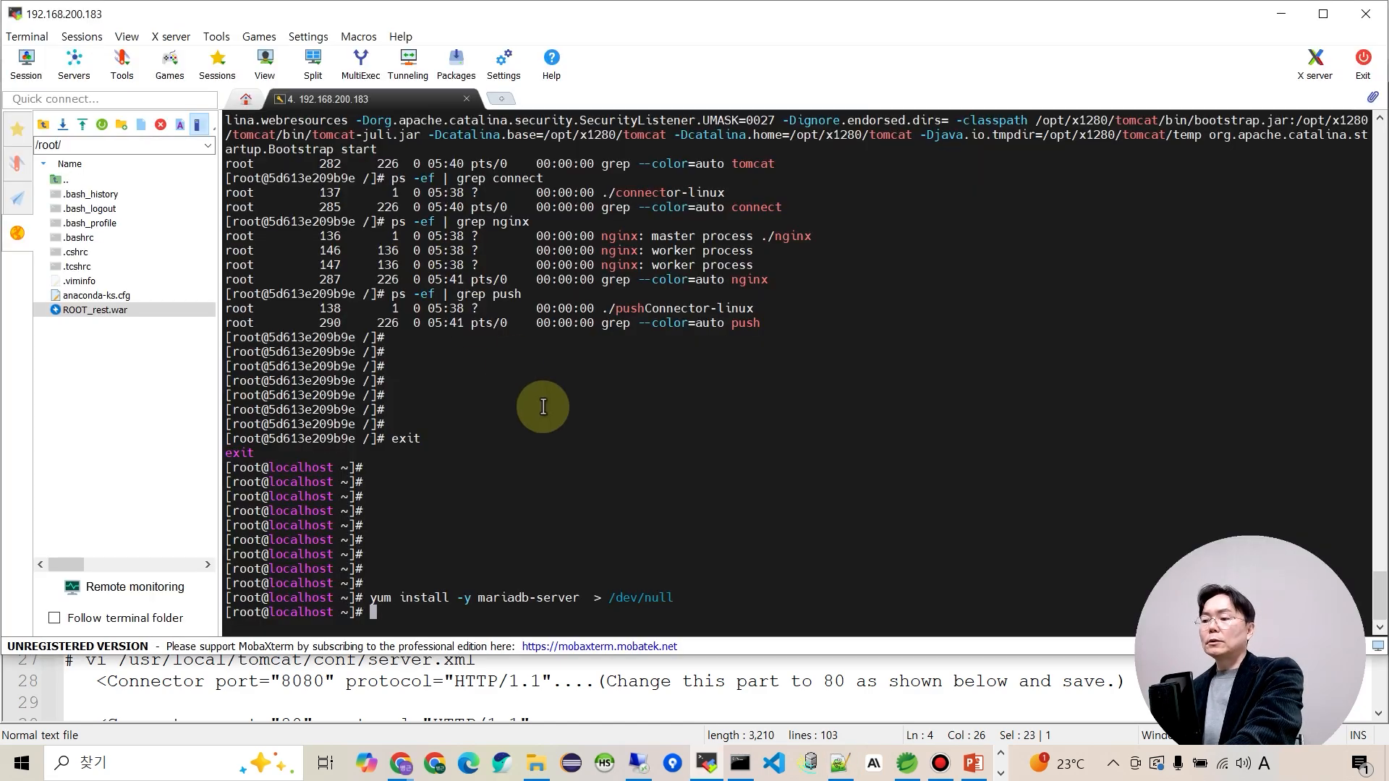
right_click(543, 407)
key("Return")
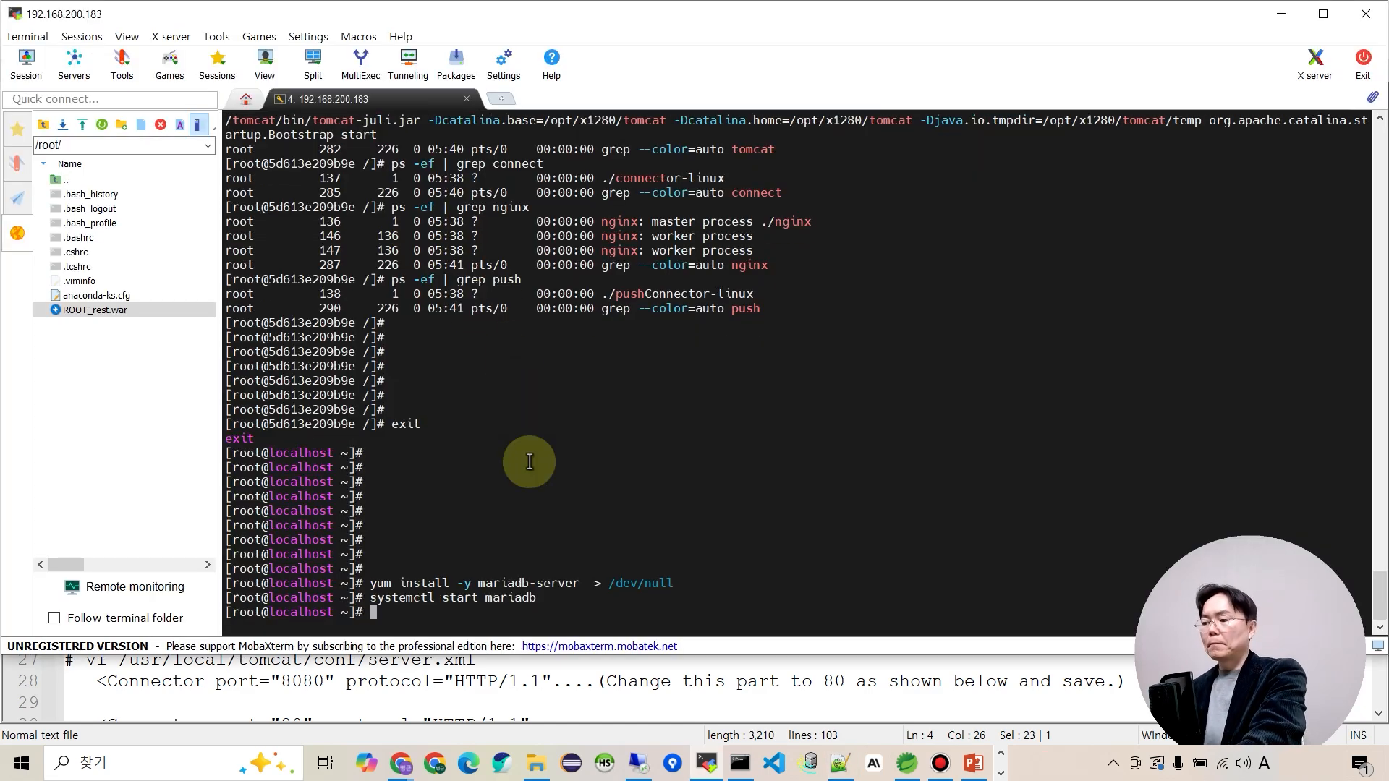
key("alt+Tab")
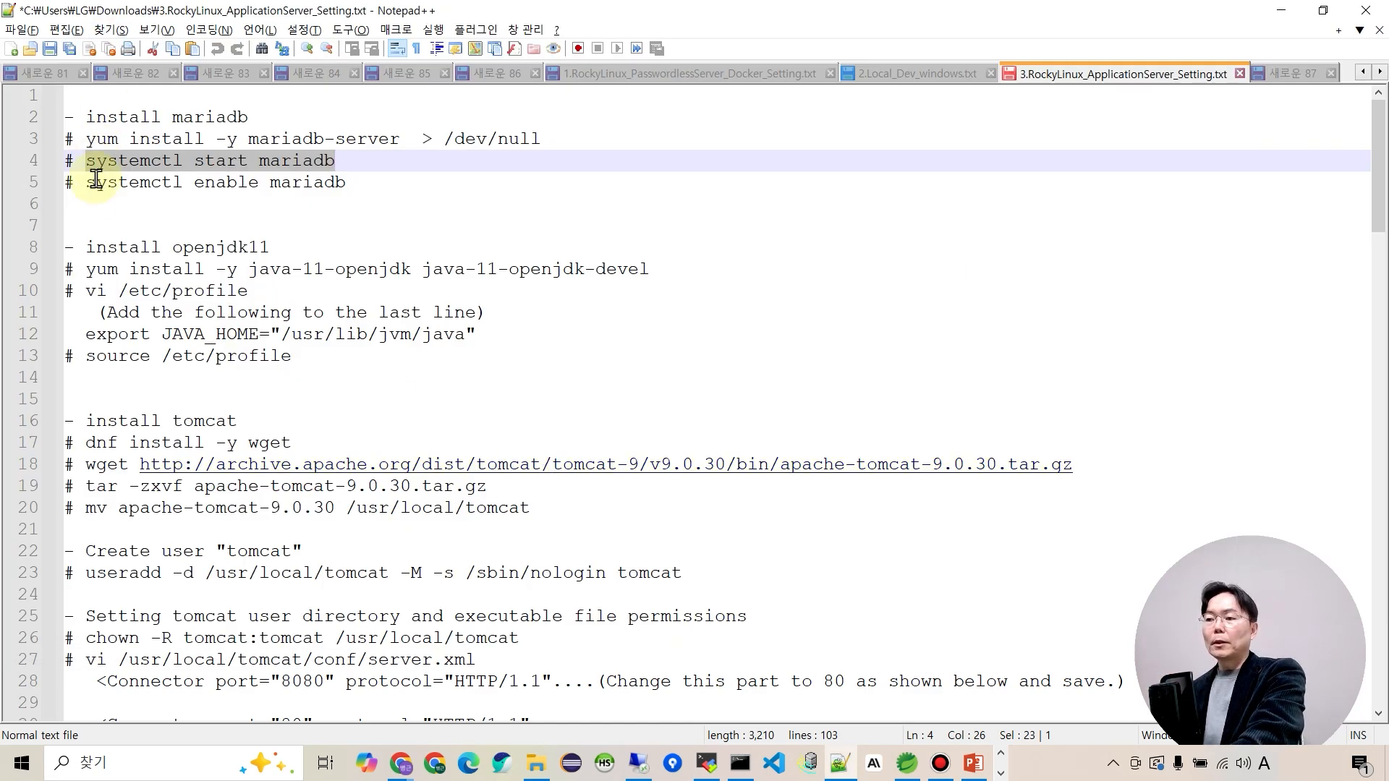
Enable MariaDB to launch at boot with 'systemctl enable mariadb'.
left_click_drag(88, 186, 355, 182)
key("ctrl+c")
key("alt+Tab")
right_click(478, 367)
key("Return")
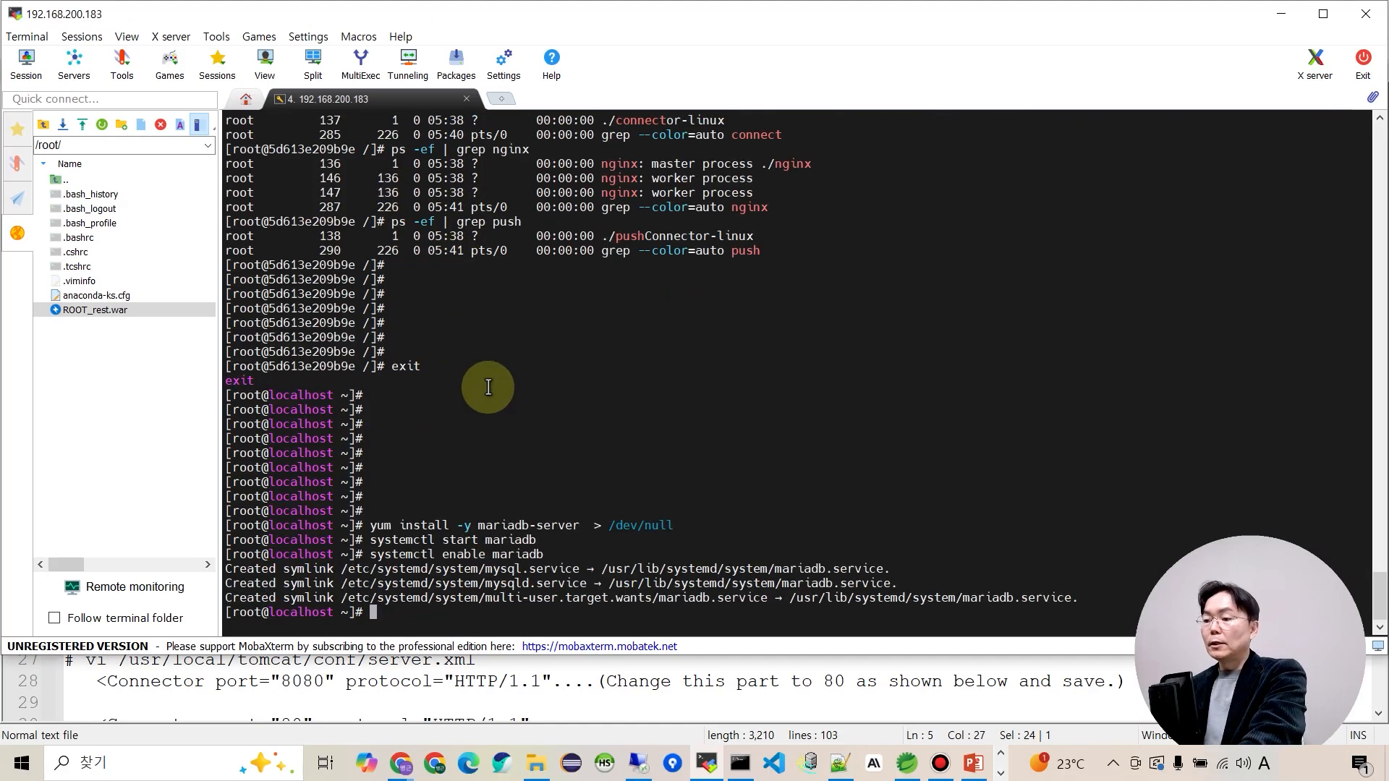
key("alt+Tab")
Install java-11-openjdk and java-11-openjdk-devel on the server with yum.
scroll(175, 373, "down", 1)
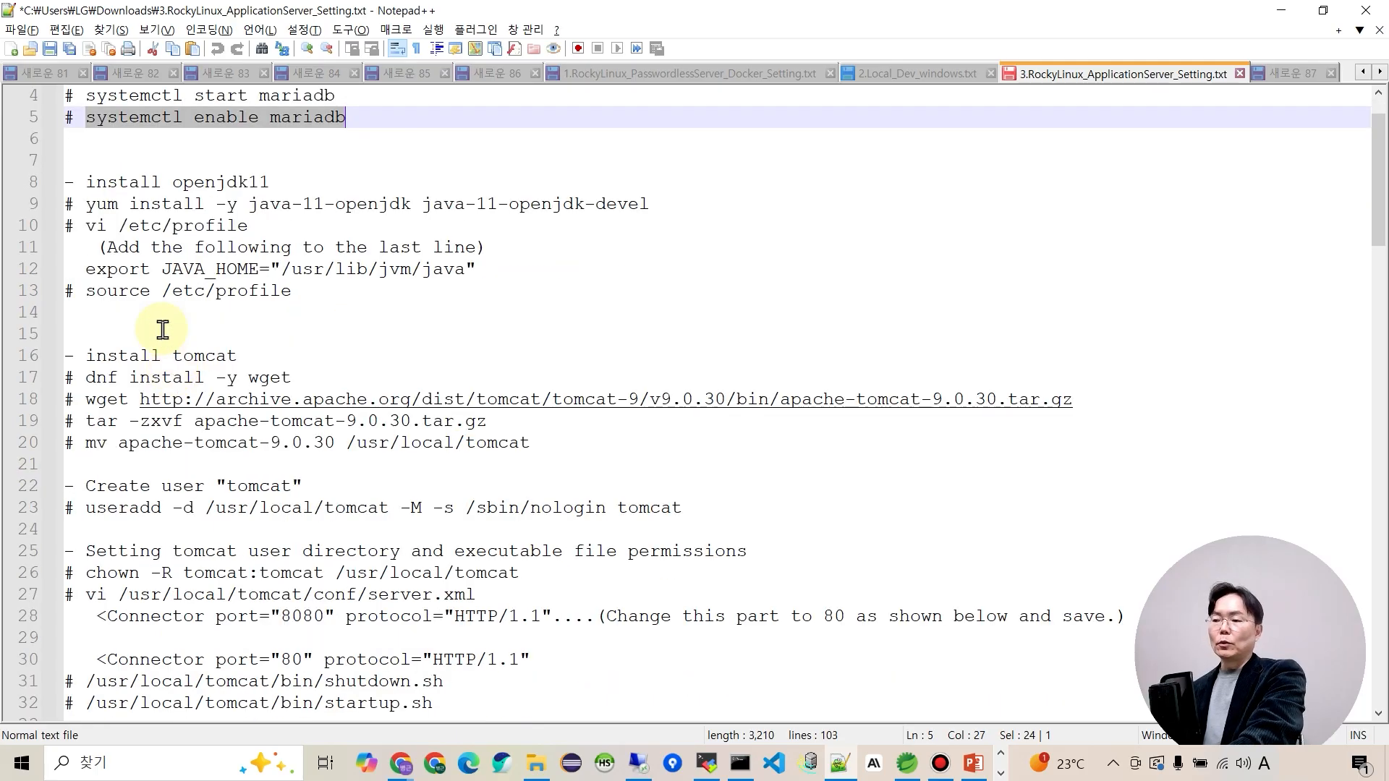
left_click_drag(85, 207, 659, 206)
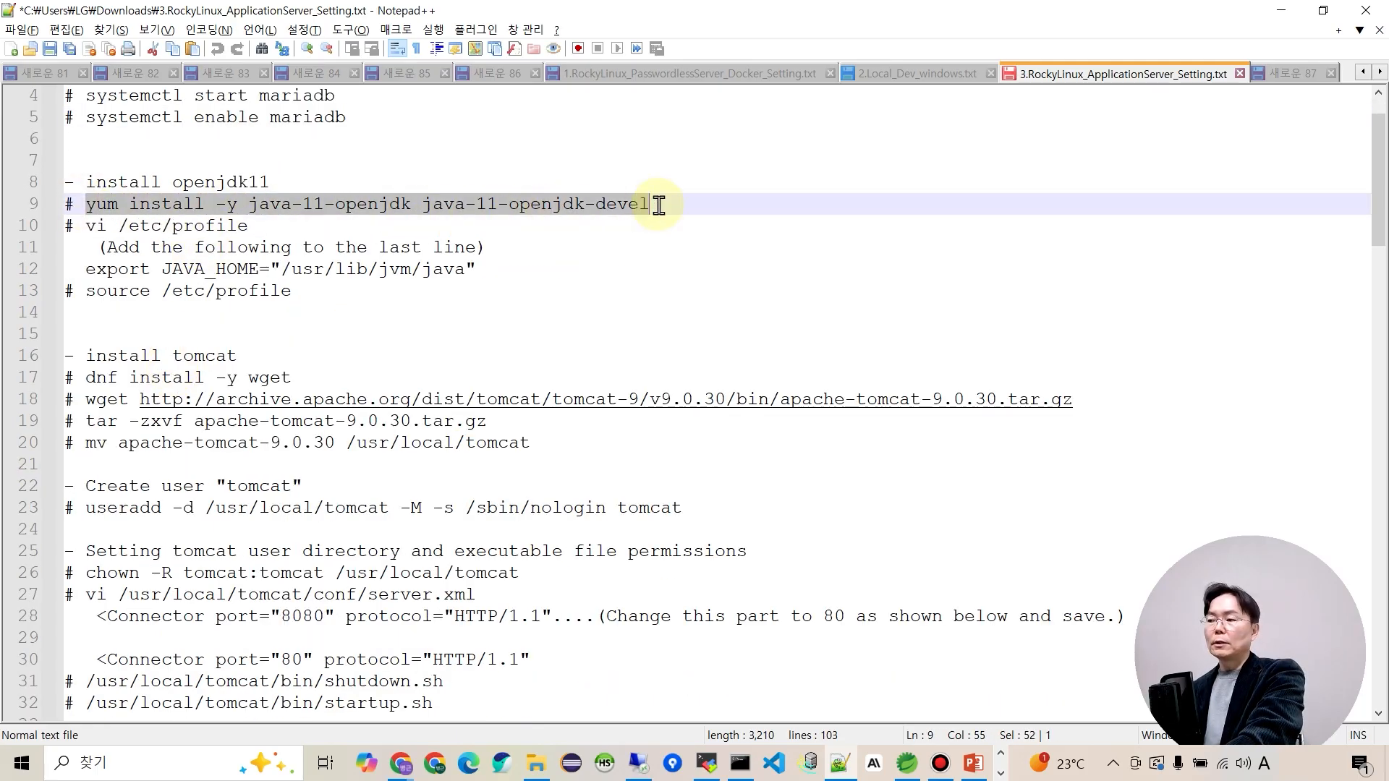
key("ctrl+c")
key("alt+Tab")
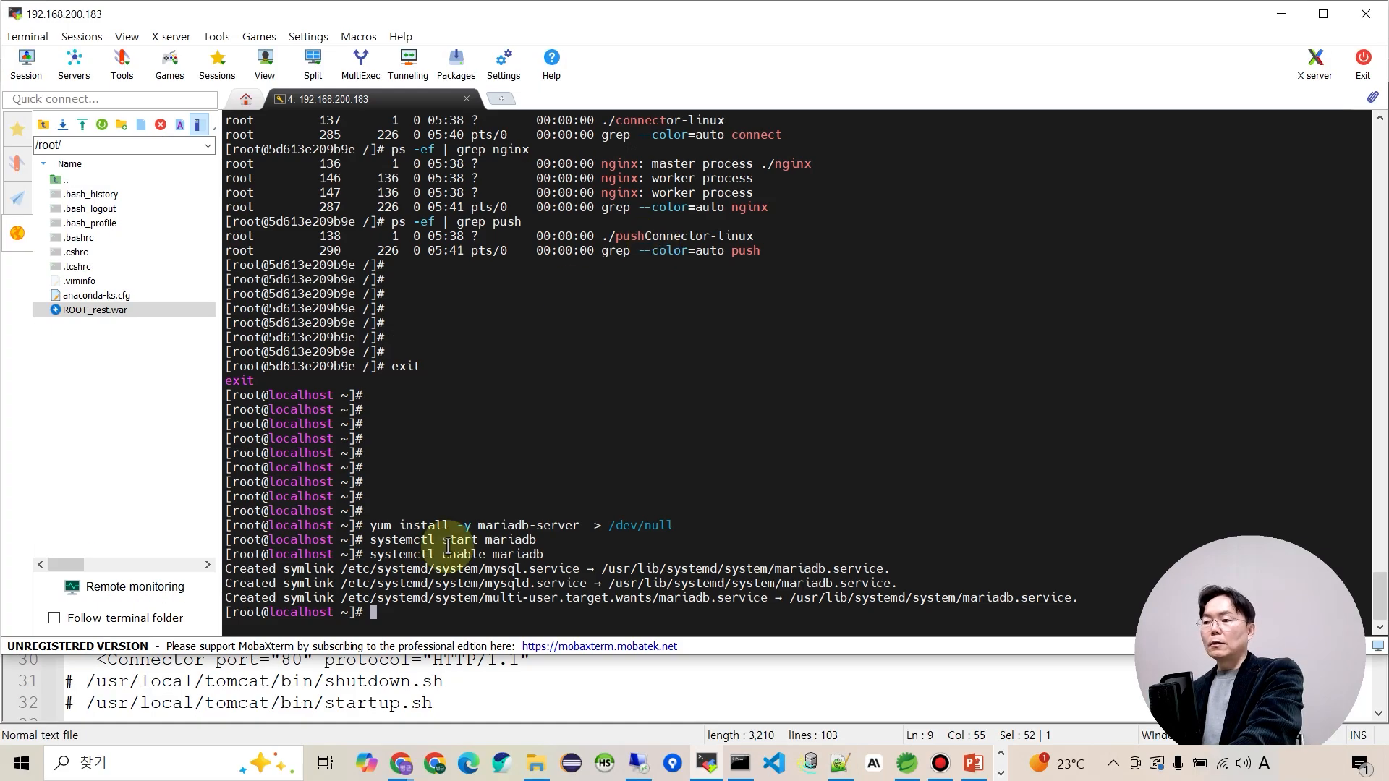
right_click(514, 503)
key("Return")
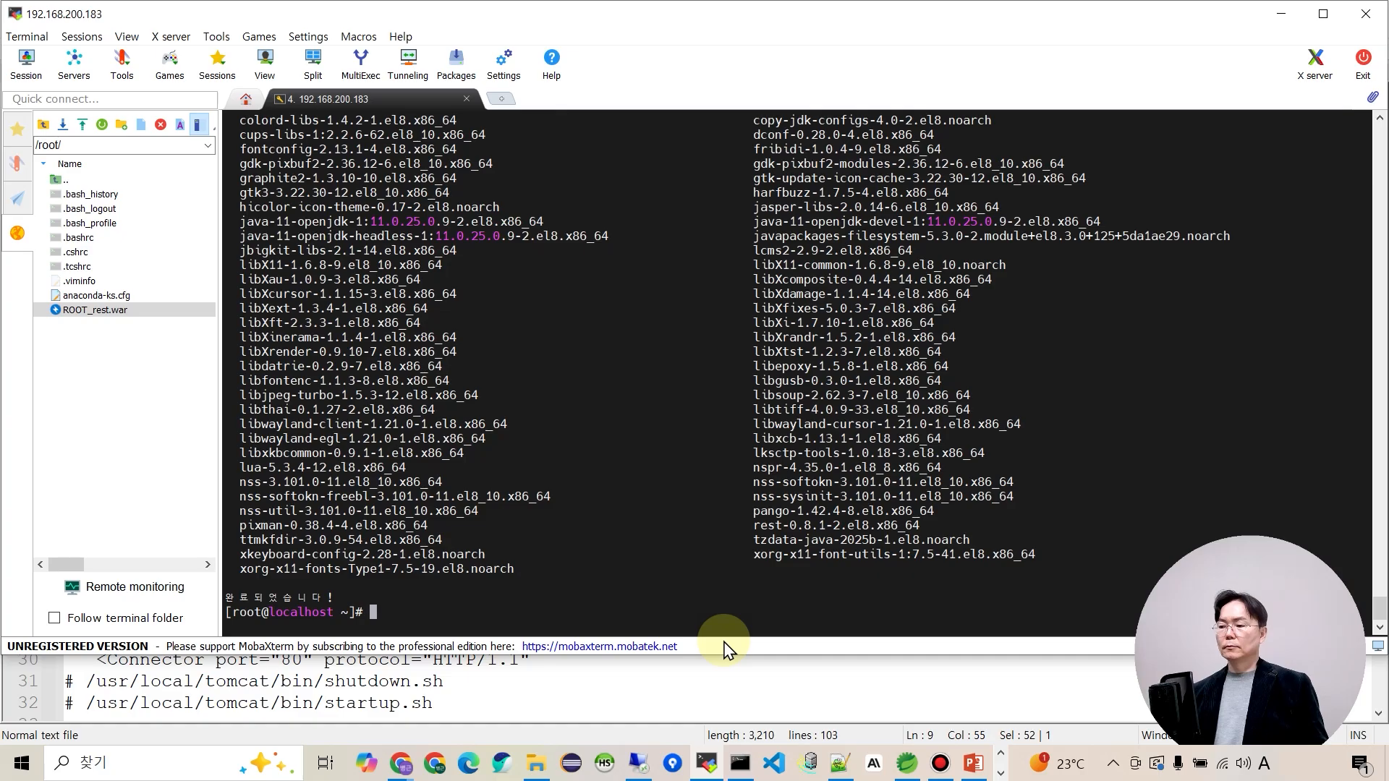
key("alt+Tab")
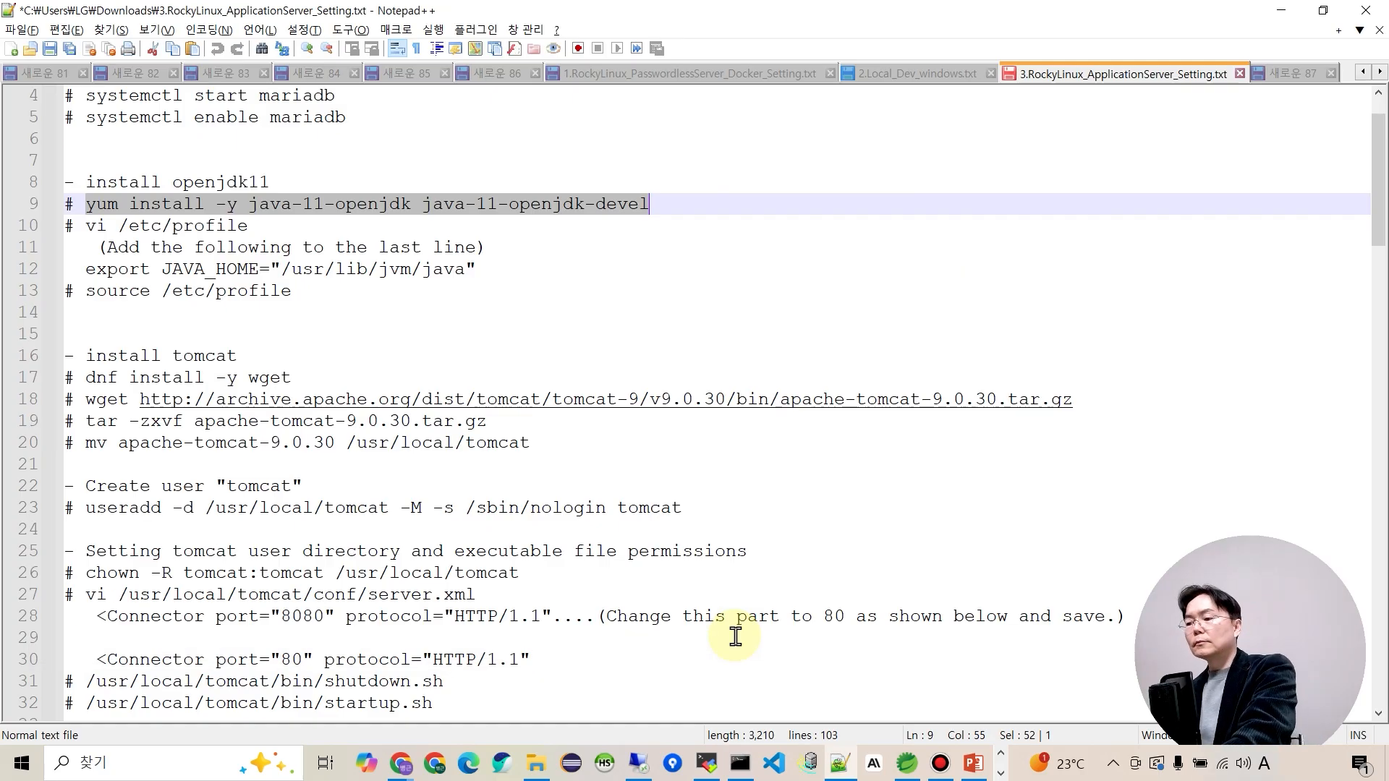
left_click_drag(86, 225, 250, 236)
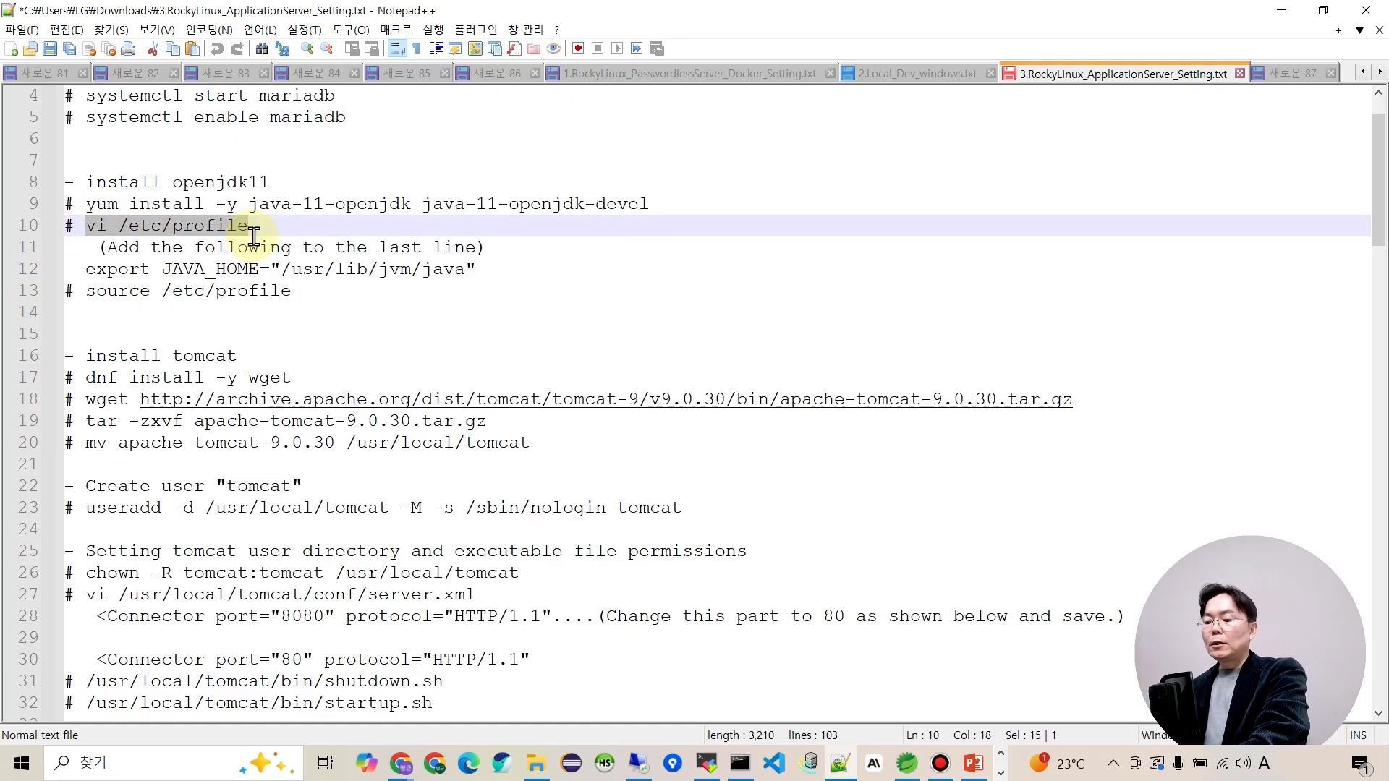
key("alt+Tab")
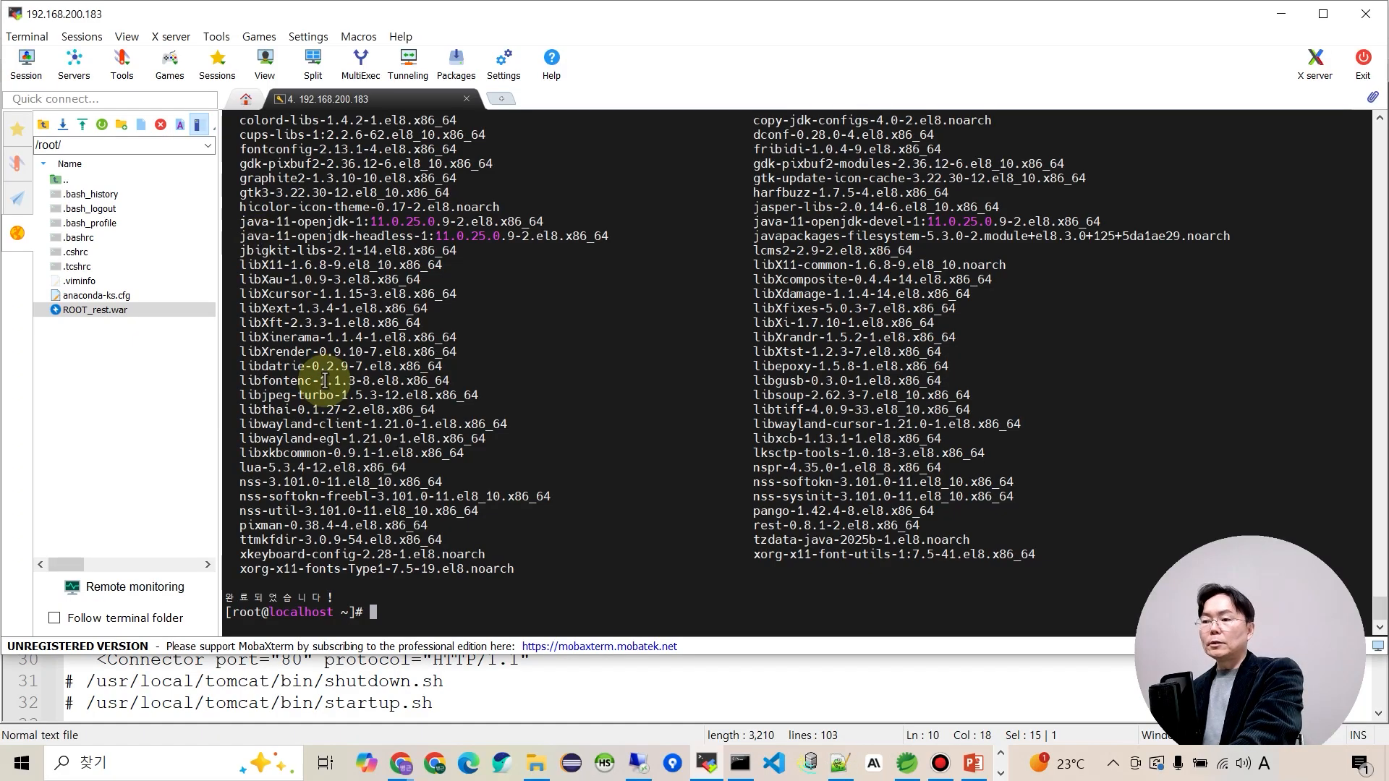
Append export JAVA_HOME="/usr/lib/jvm/java" to the end of /etc/profile in vi and save.
right_click(440, 474)
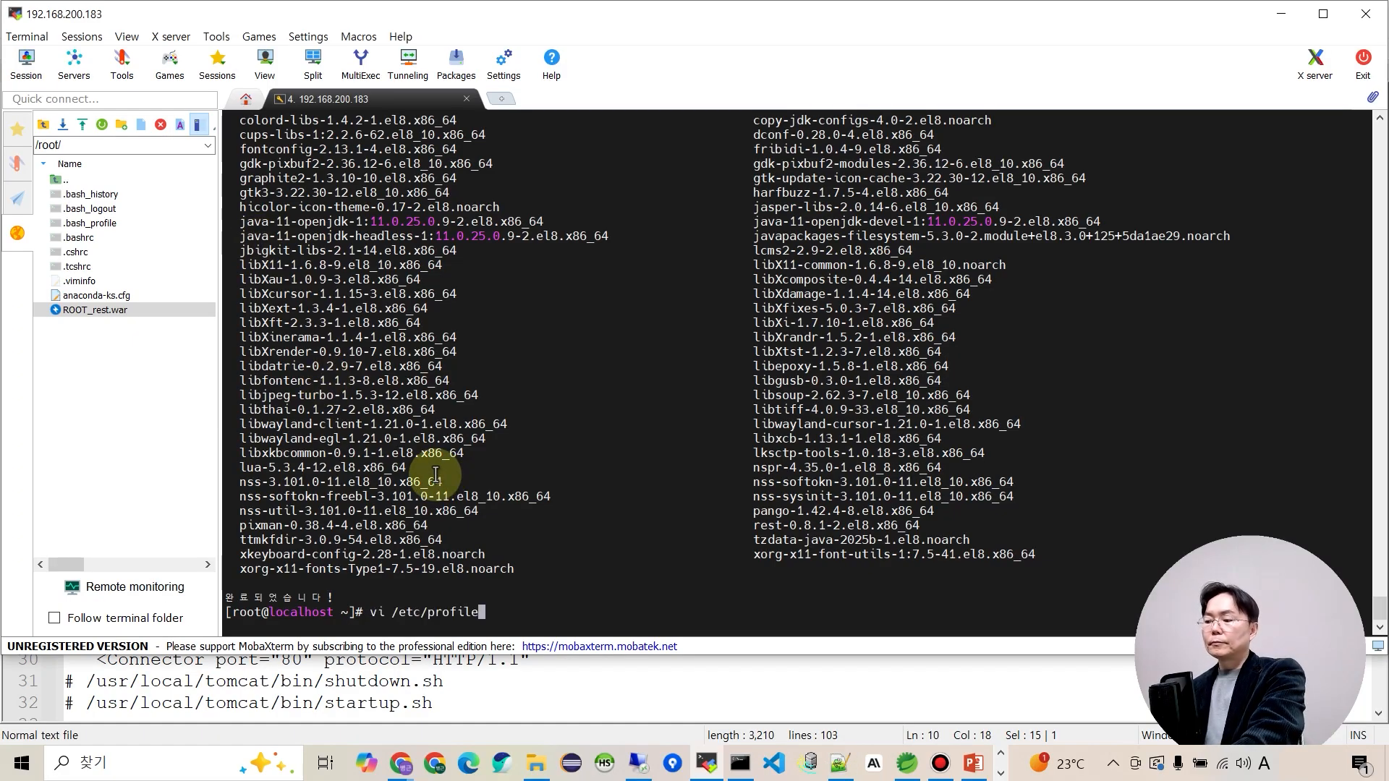
key("Return")
key("alt+Tab")
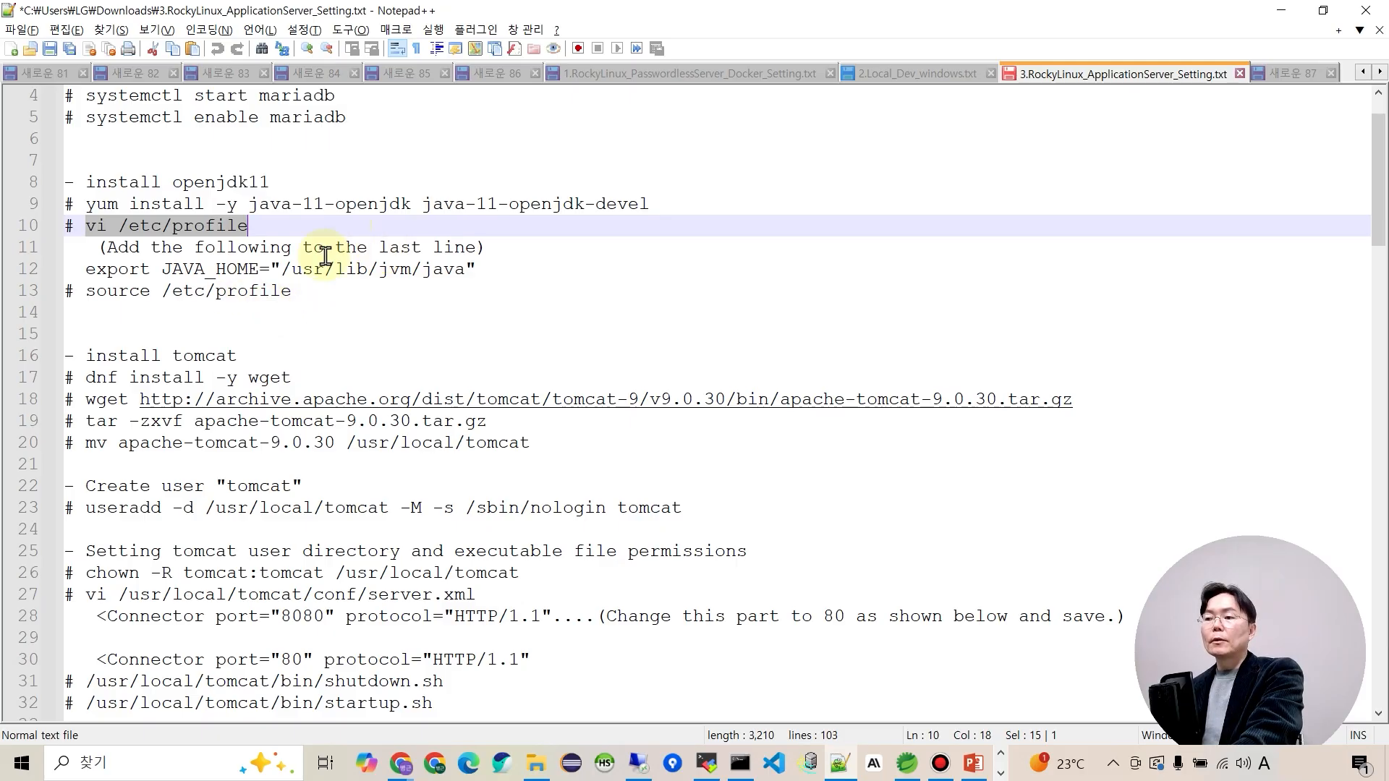
left_click_drag(87, 270, 482, 268)
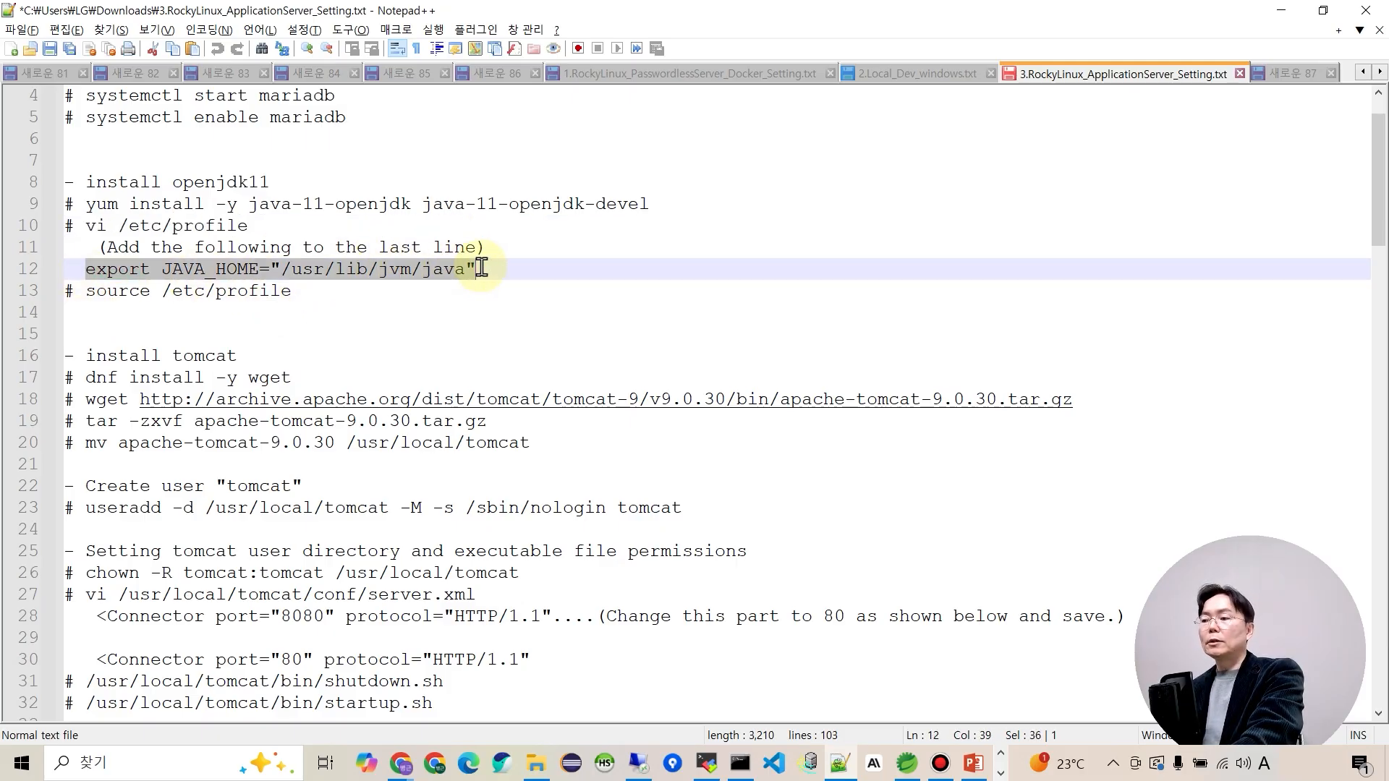
key("alt+Tab")
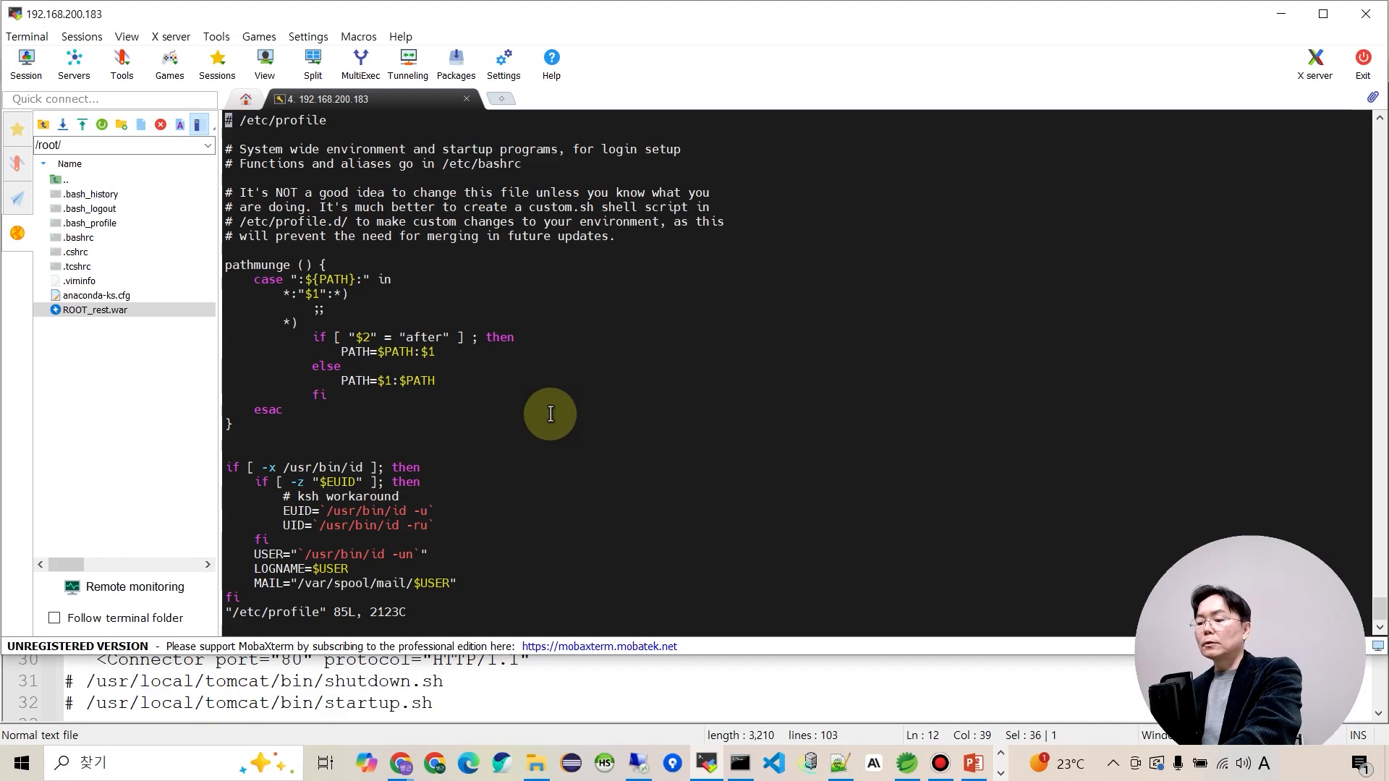
key("shift+g")
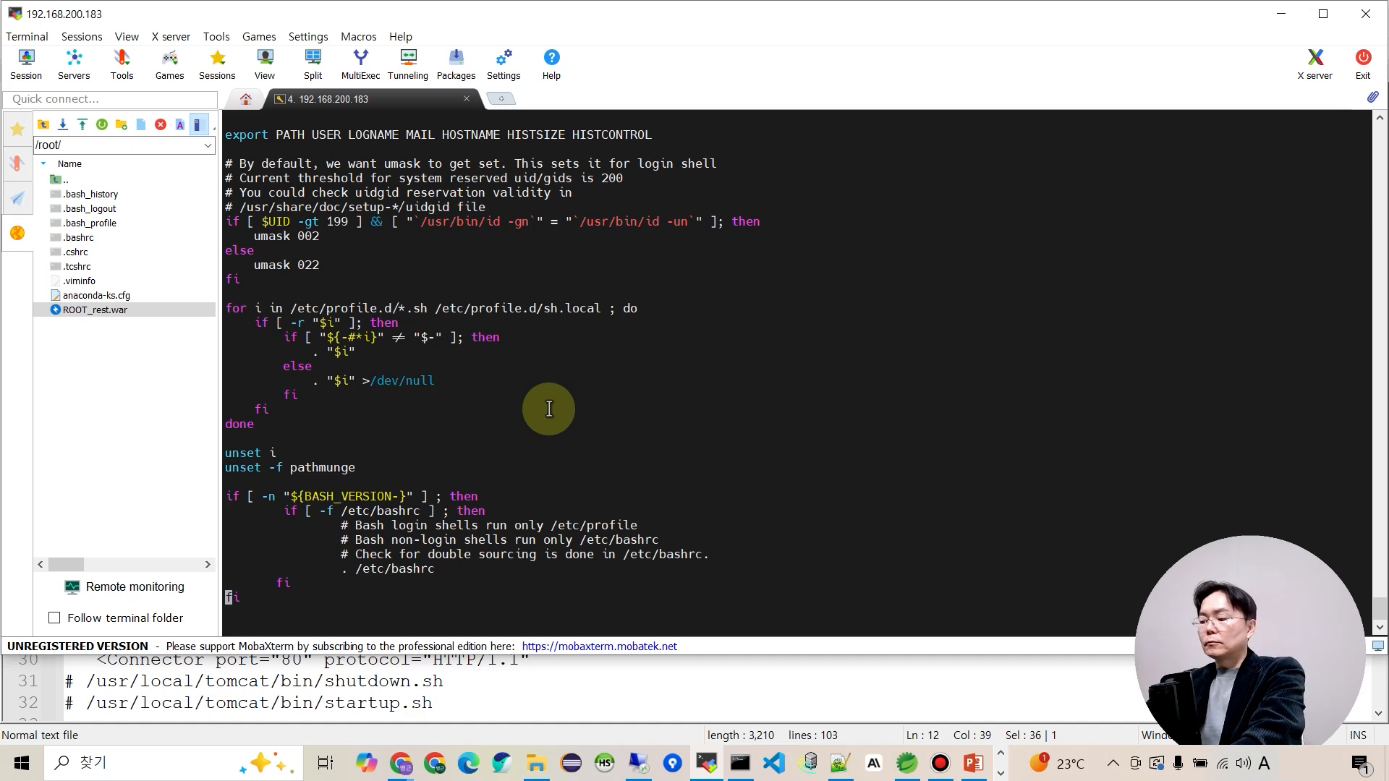
key("o")
right_click(595, 395)
key("Escape")
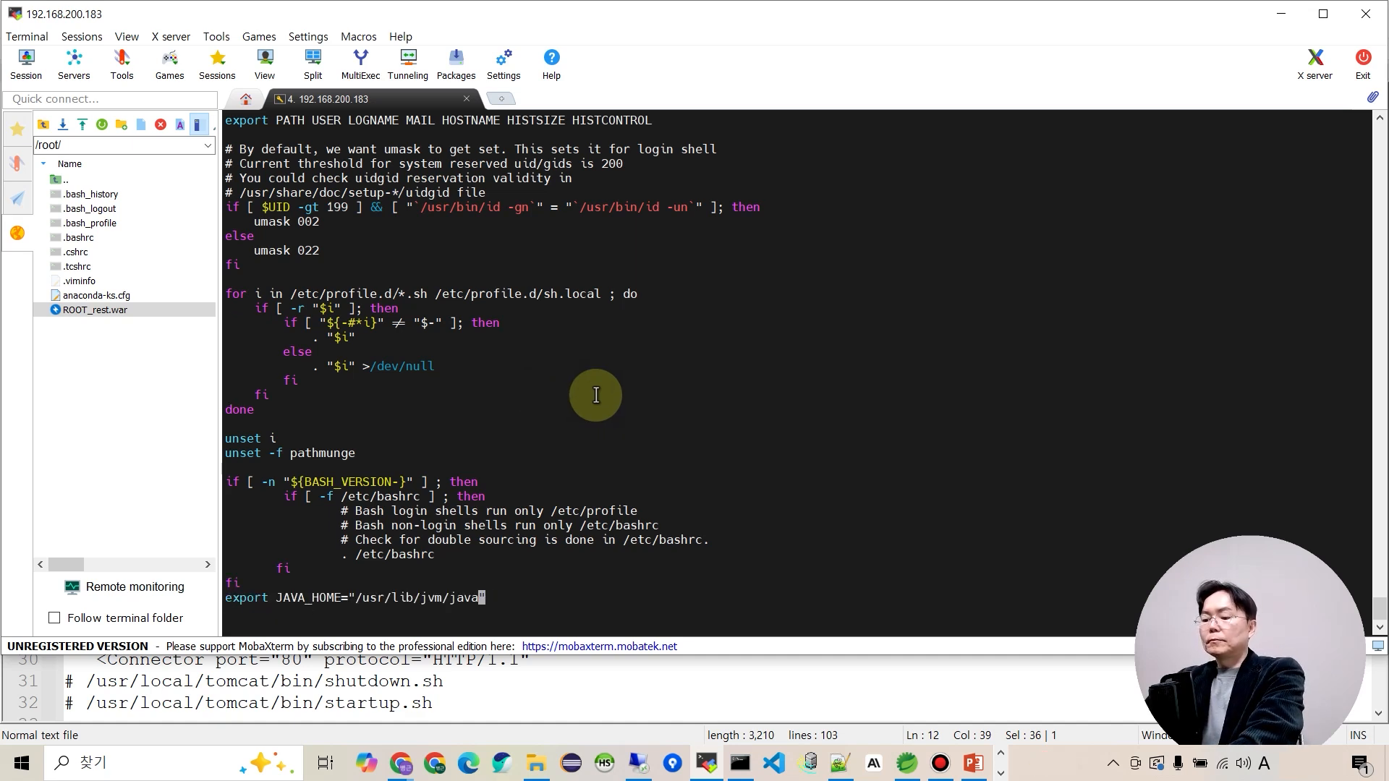
type(":wq")
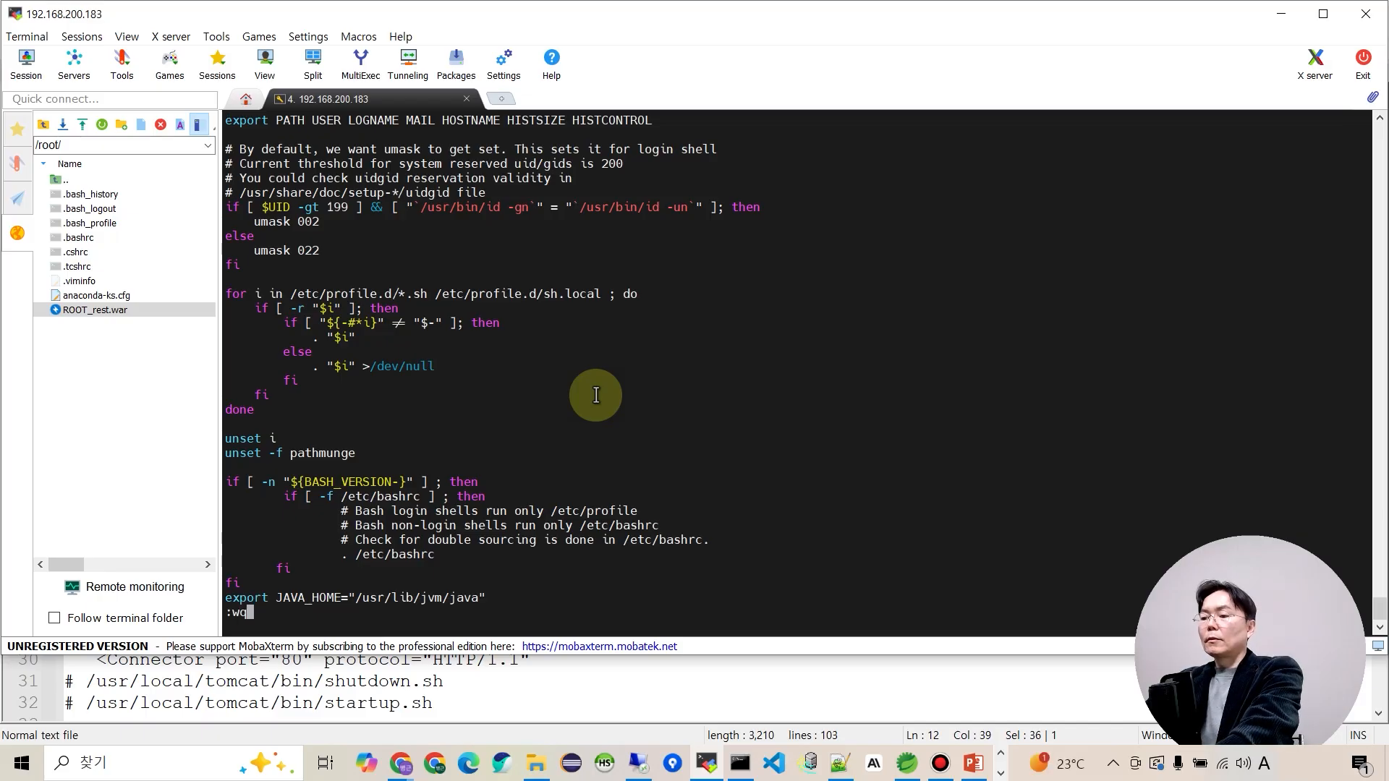
key("Return")
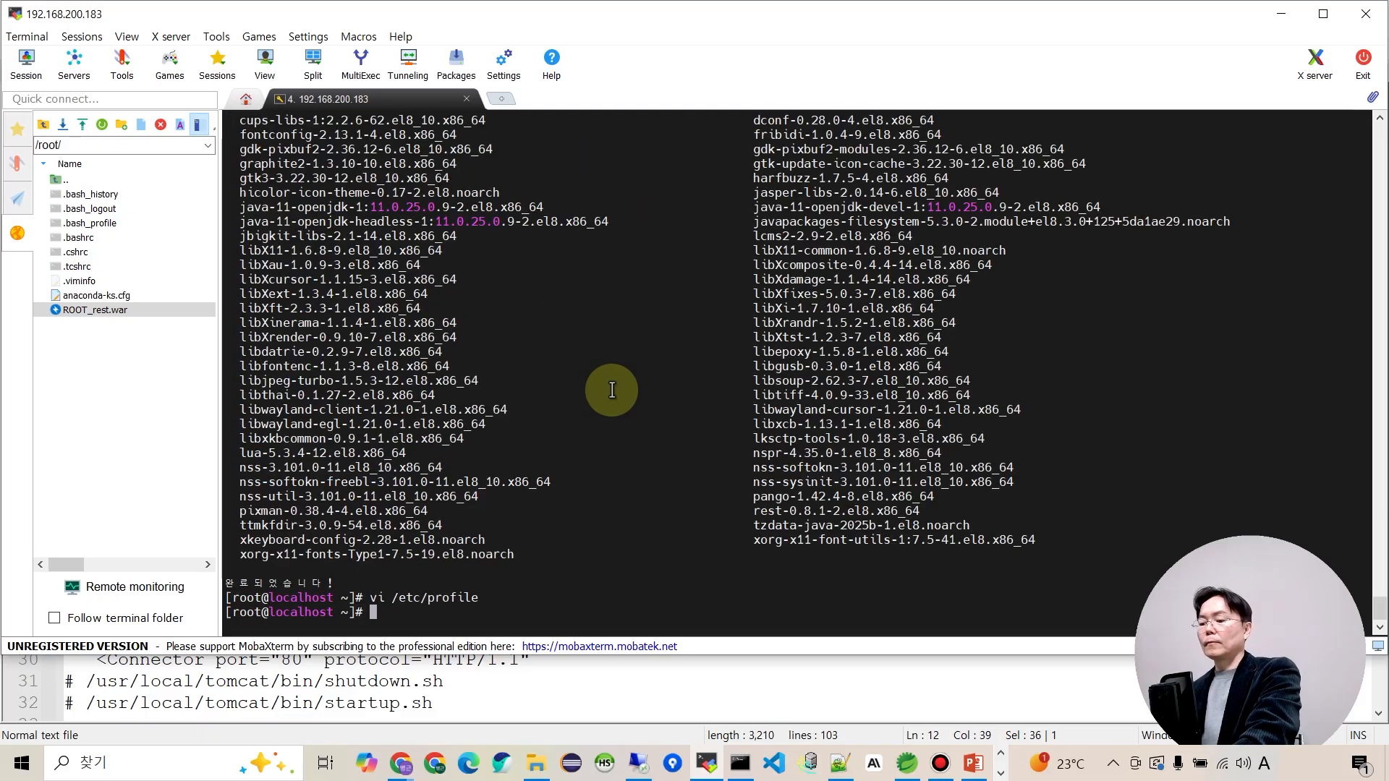
Reload the shell environment with 'source /etc/profile'.
key("alt+Tab")
left_click_drag(87, 296, 301, 299)
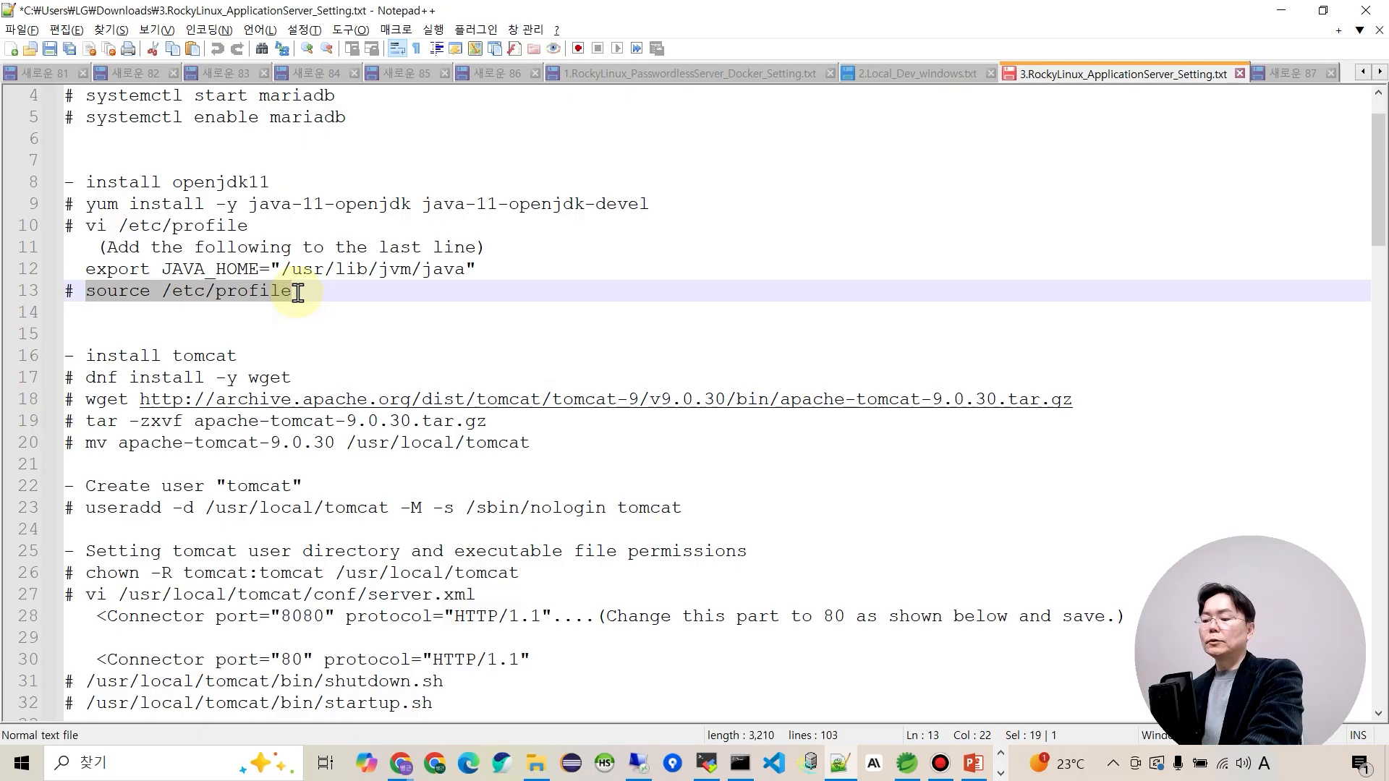
key("alt+Tab")
right_click(304, 389)
key("Return")
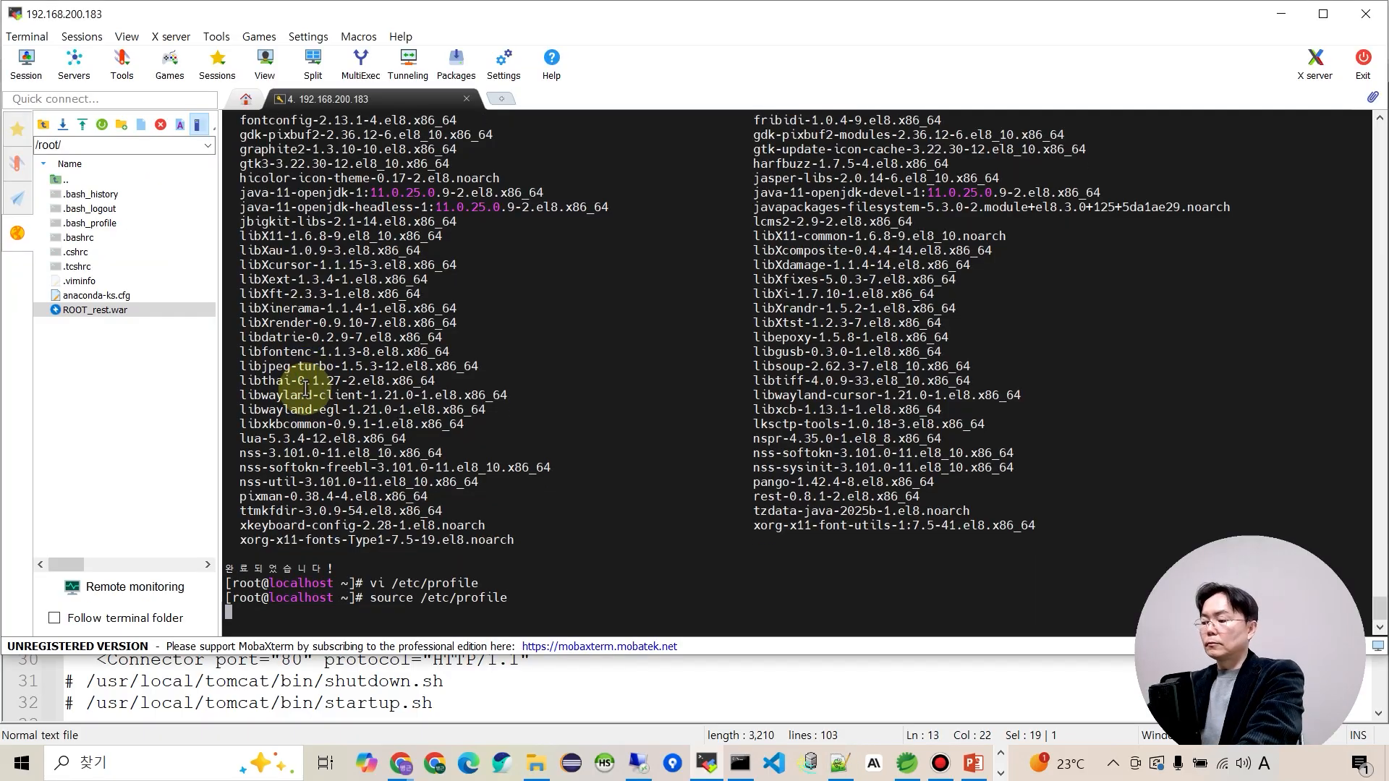
key("alt+Tab")
Install wget on the server with 'dnf install -y wget'.
scroll(264, 437, "down", 1)
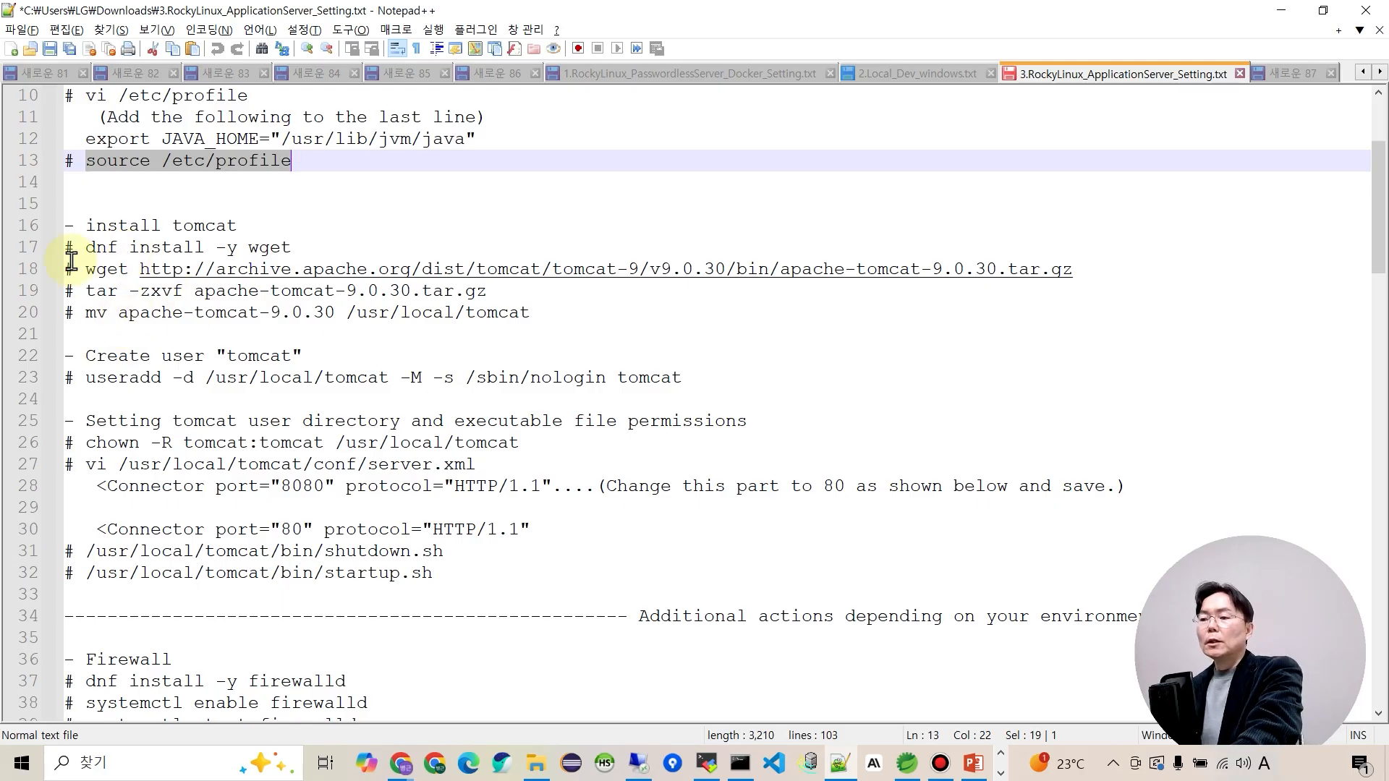
left_click_drag(90, 250, 303, 251)
key("ctrl+c")
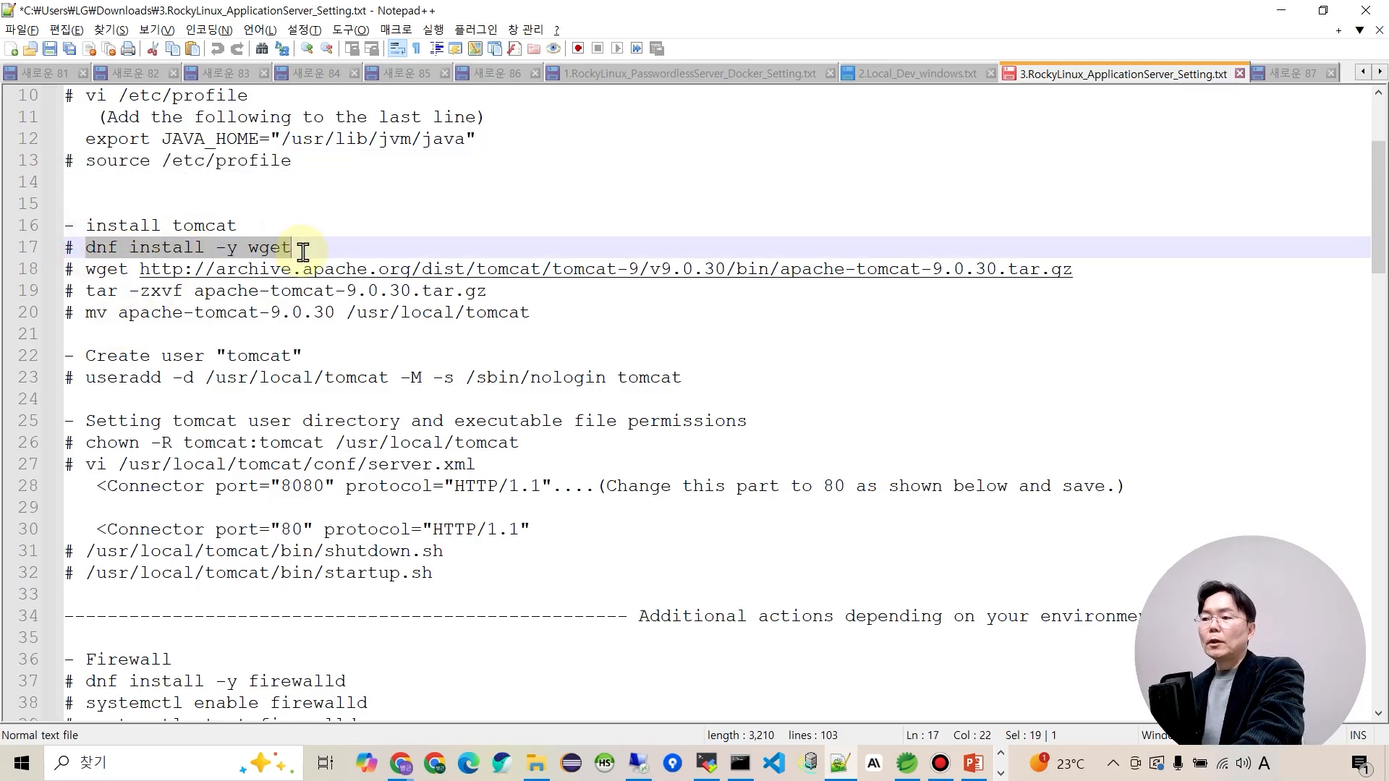
key("alt+Tab")
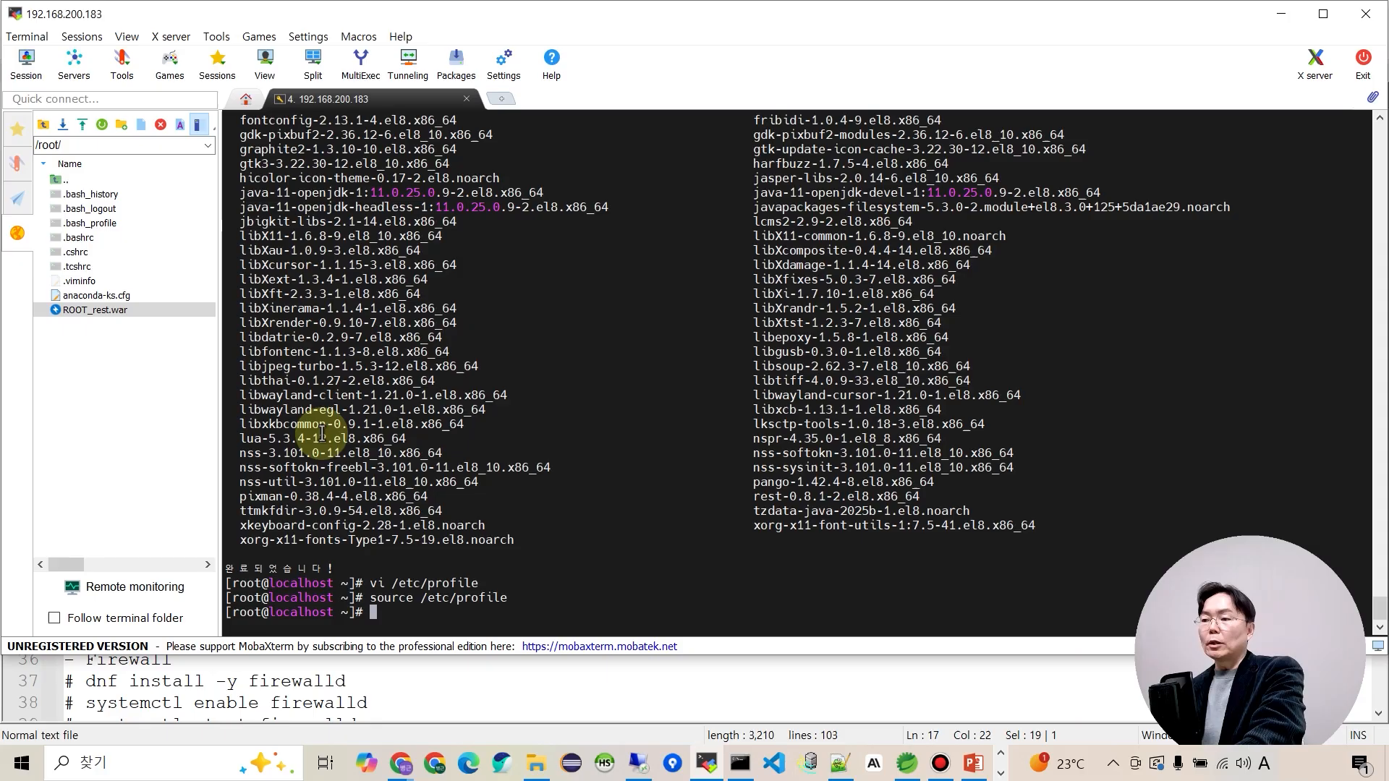
right_click(491, 479)
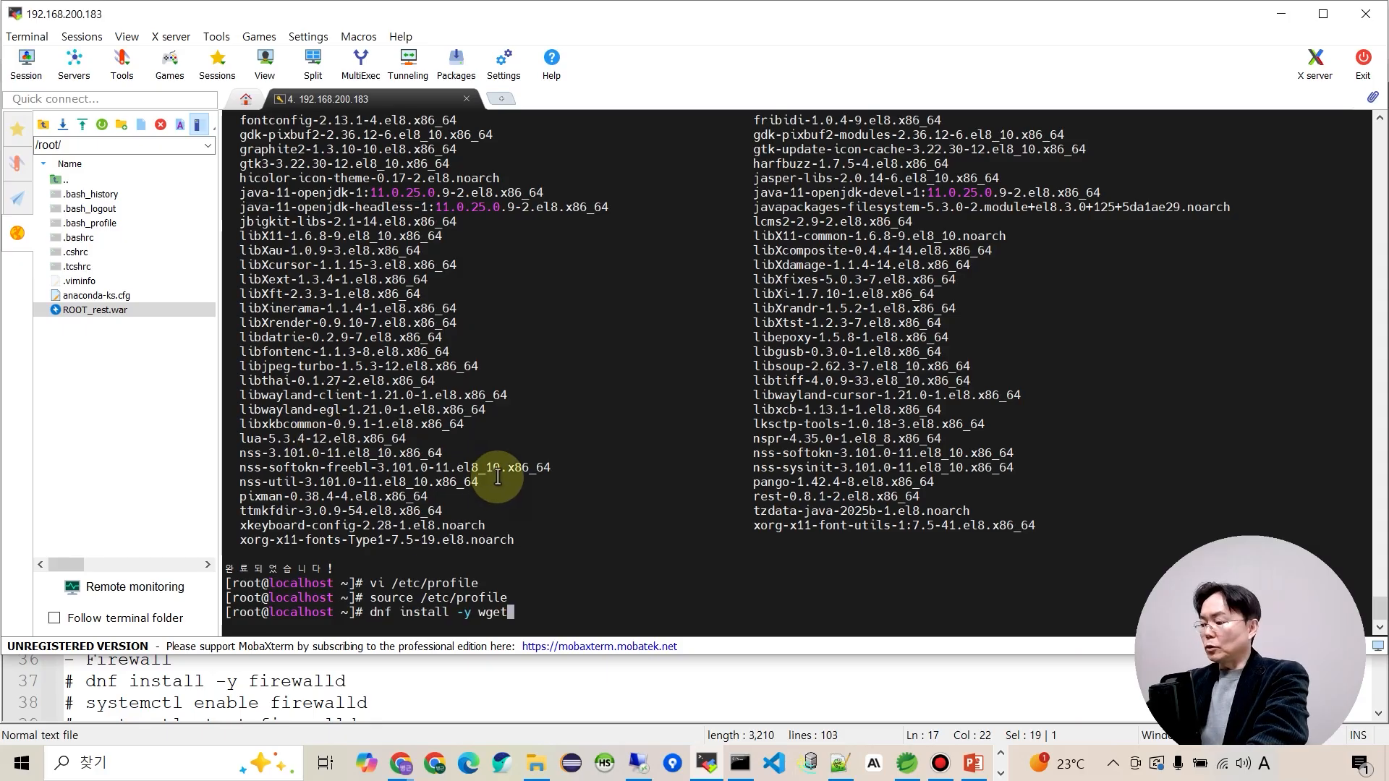
key("Return")
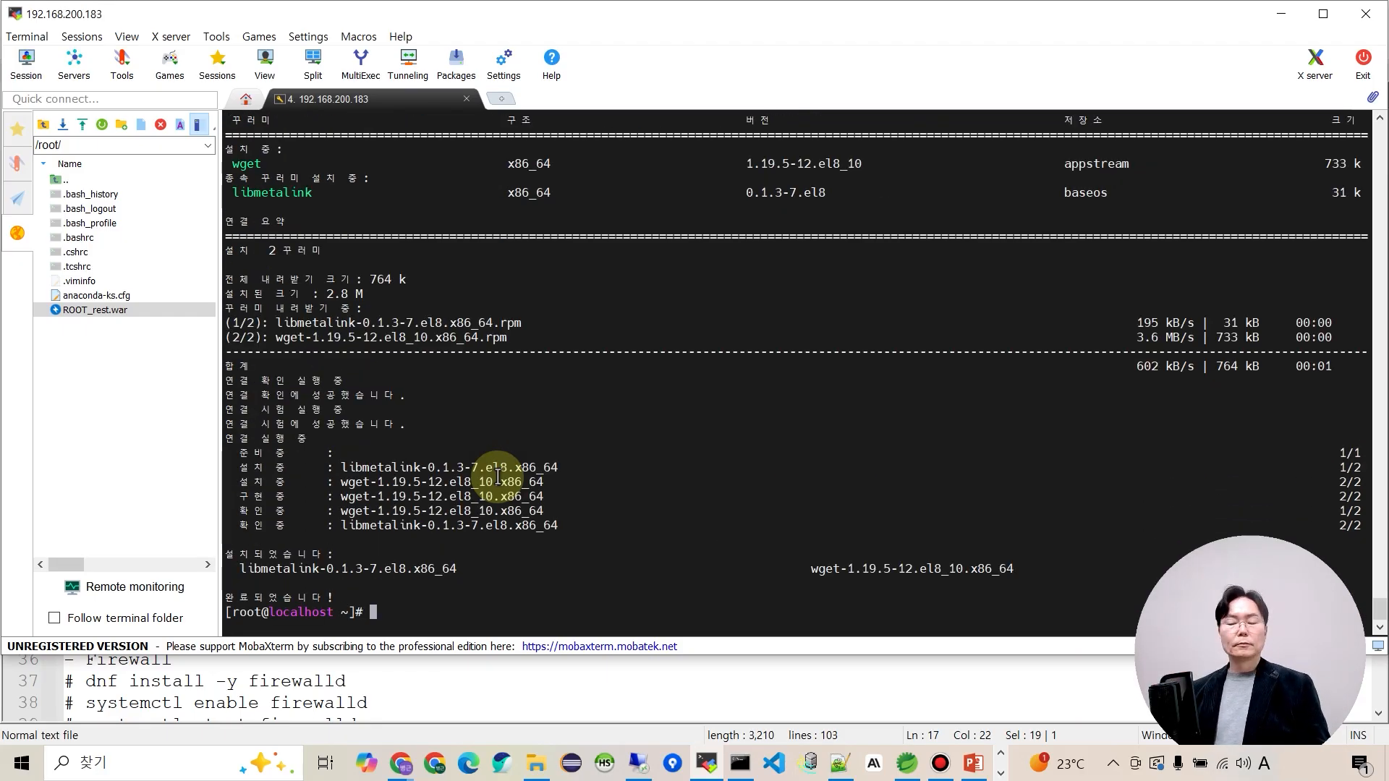
key("alt+Tab")
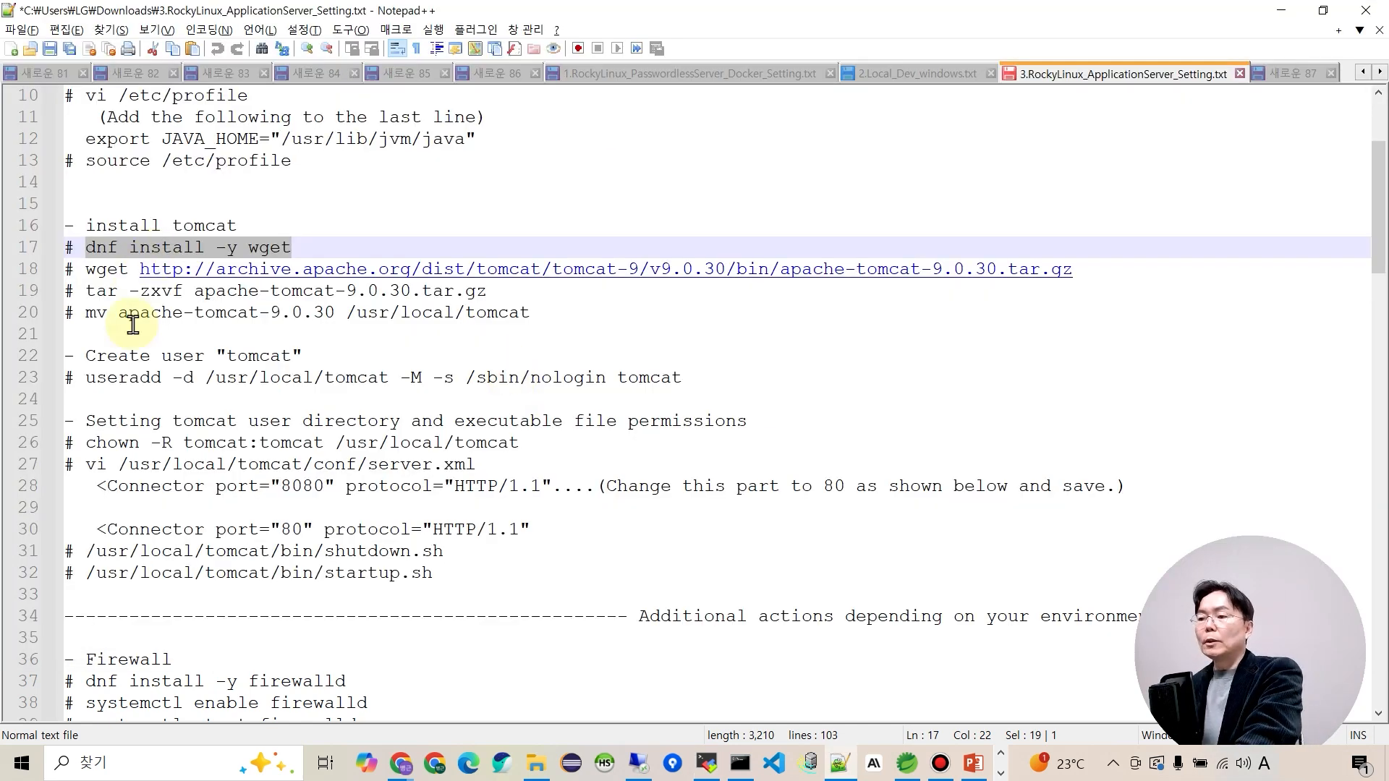
left_click_drag(86, 268, 1073, 269)
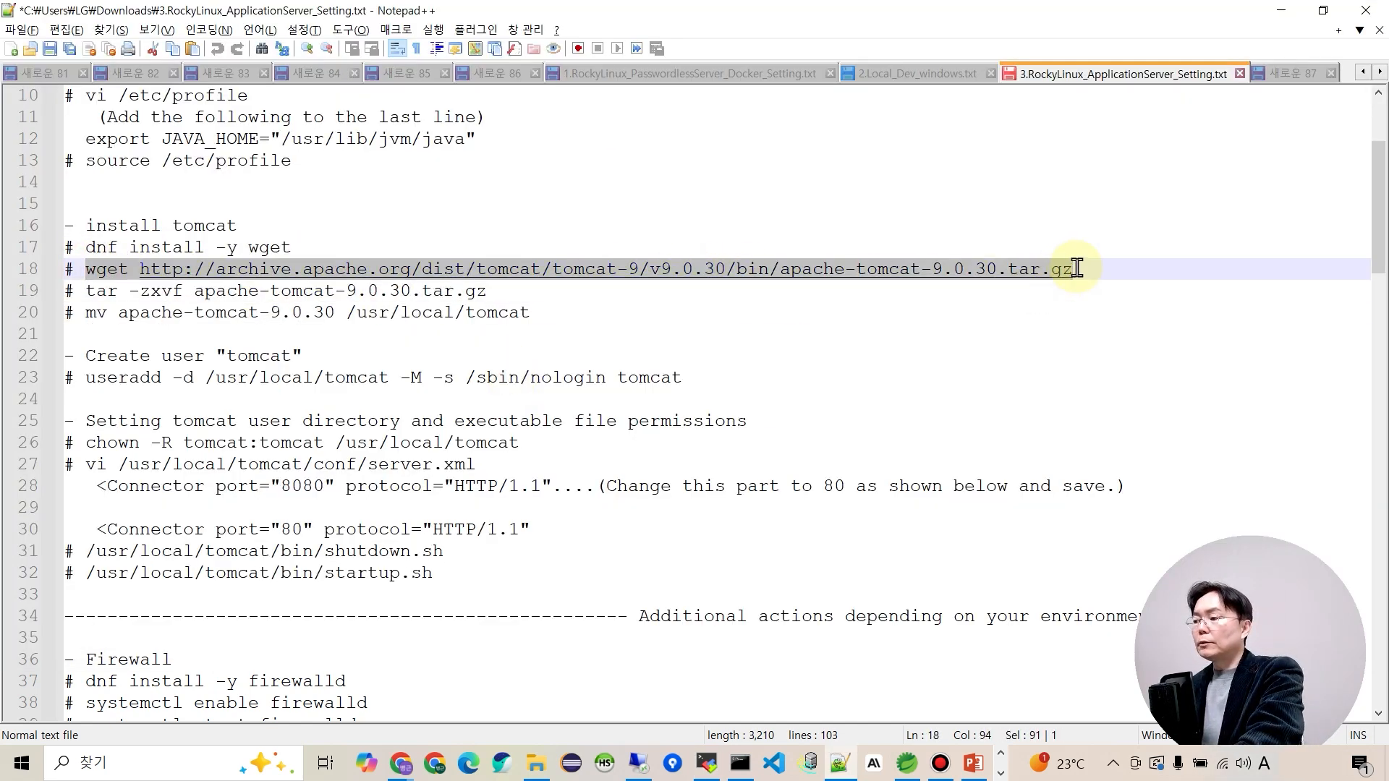
Download the apache-tomcat-9.0.30 archive onto the server.
key("ctrl+c")
key("alt+Tab")
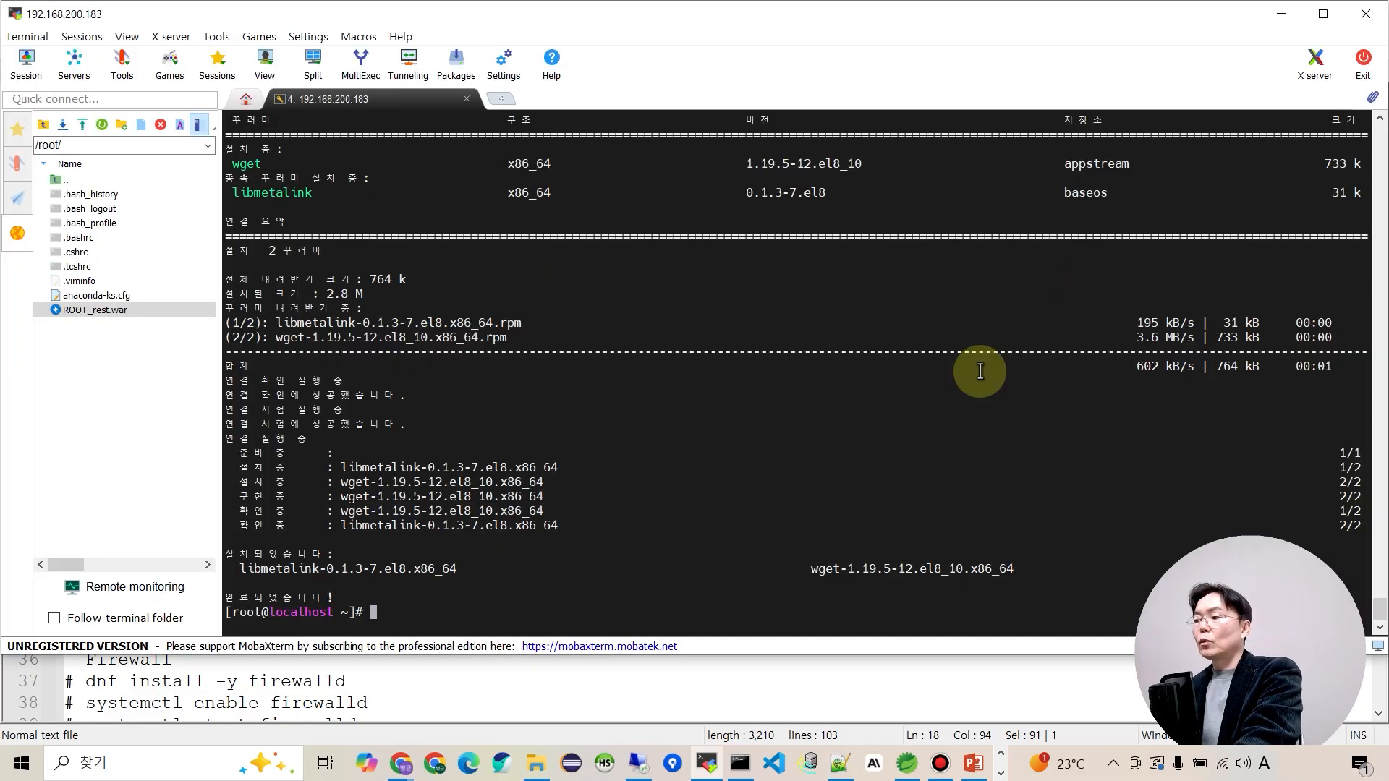
right_click(720, 444)
key("Return")
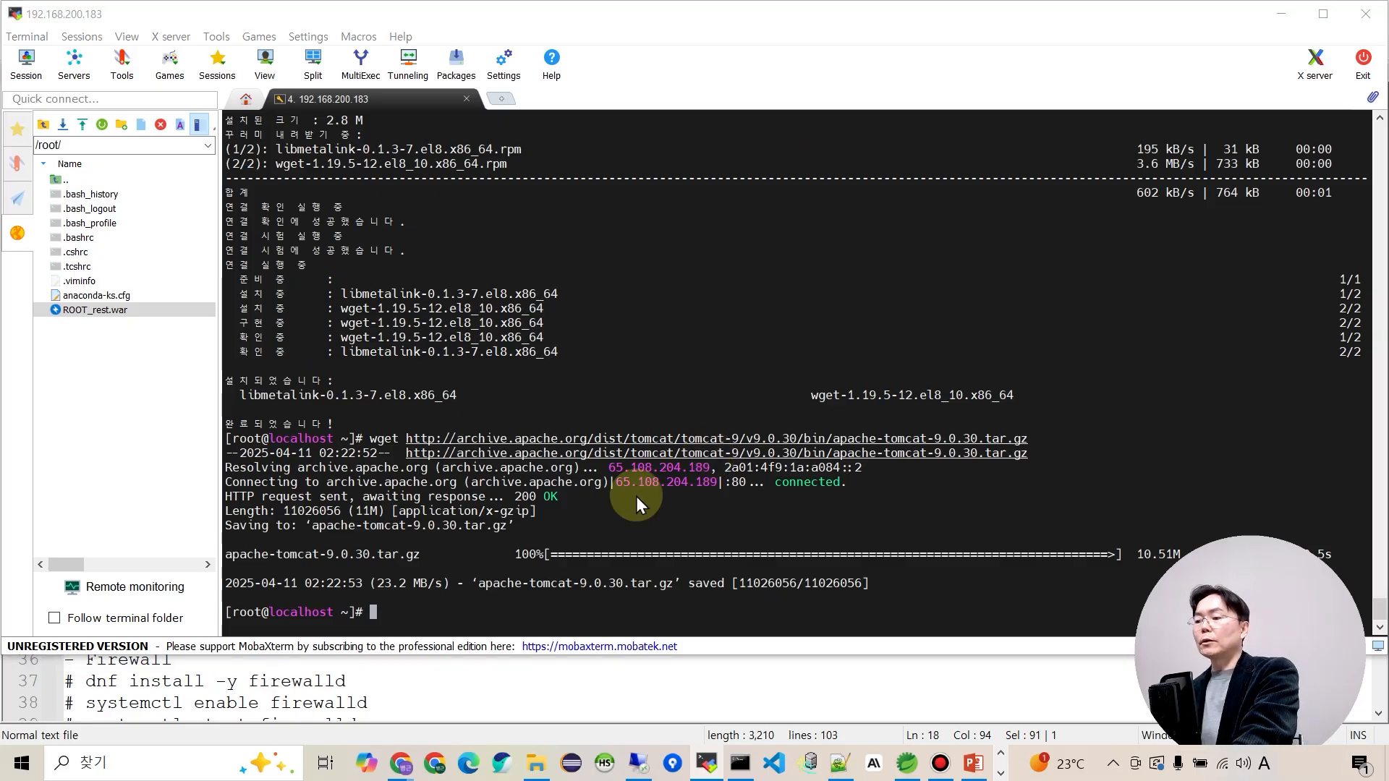
key("alt+Tab")
Extract the Tomcat archive with the tar -zxvf command.
left_click_drag(86, 292, 489, 300)
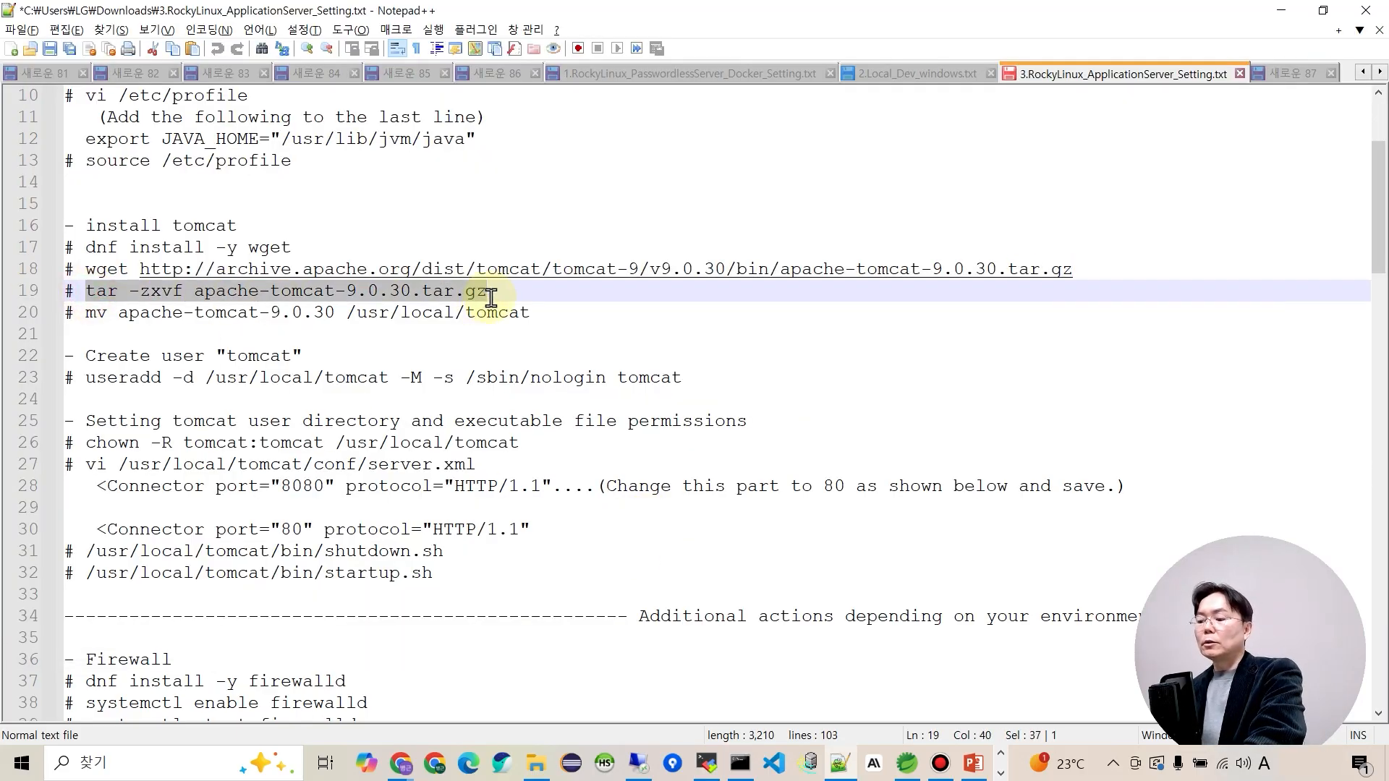
key("ctrl+c")
key("alt+Tab")
right_click(589, 398)
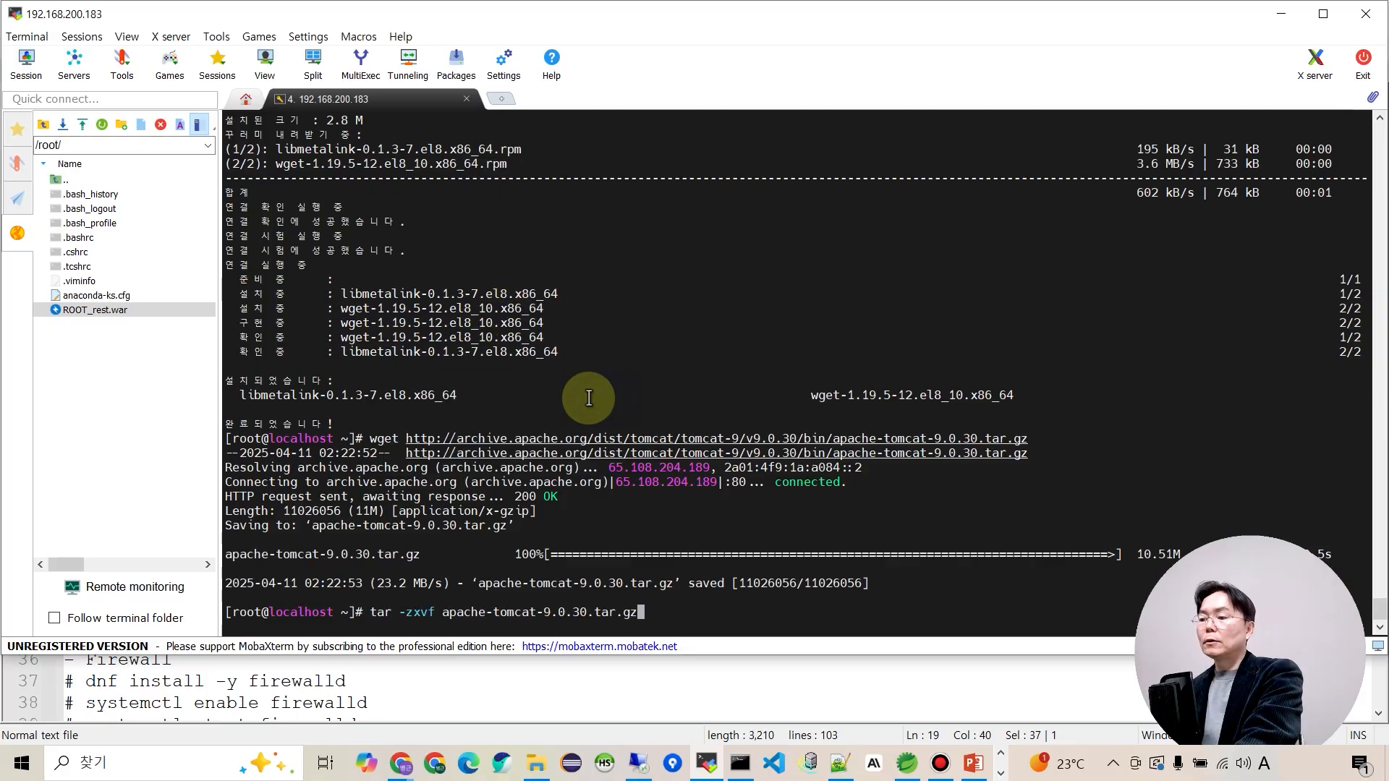
key("Return")
key("alt+Tab")
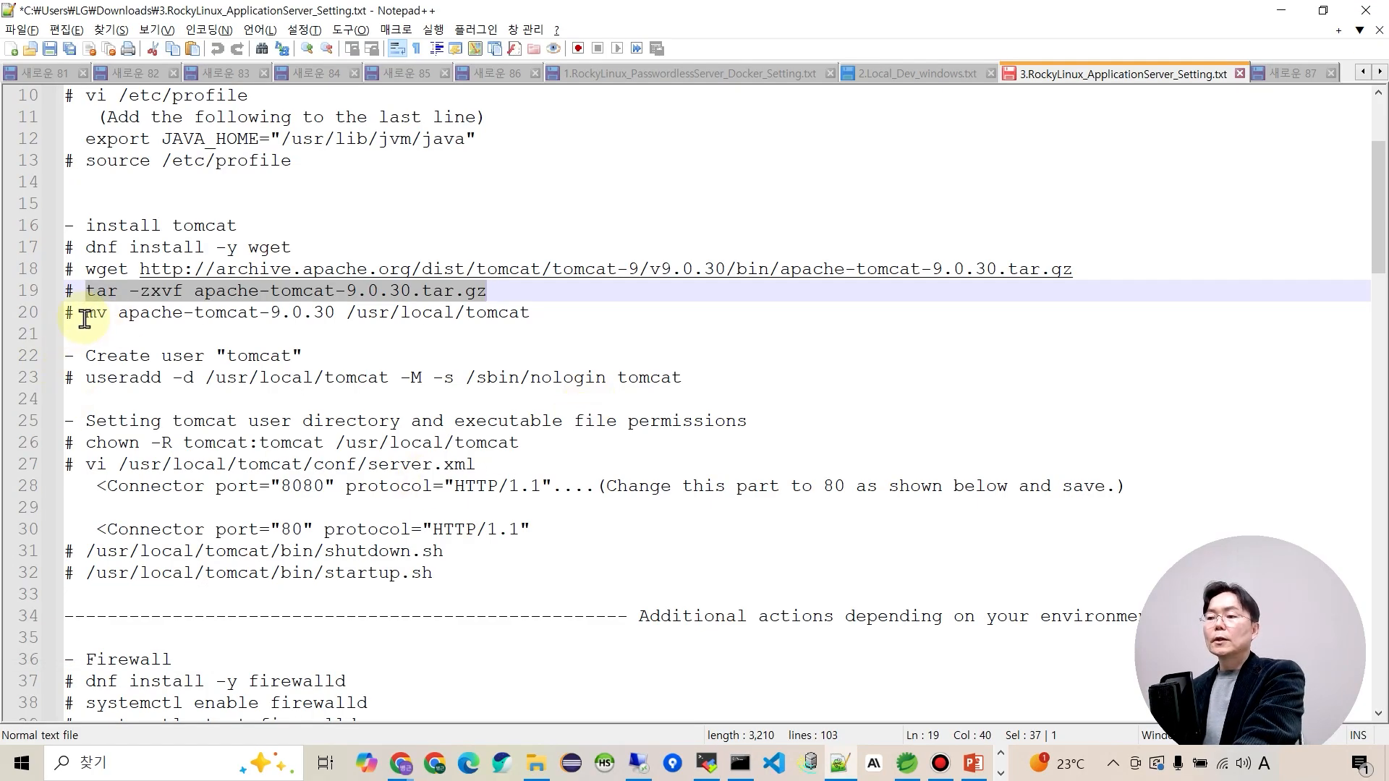
Move the extracted Tomcat folder to /usr/local/tomcat.
left_click_drag(86, 317, 537, 314)
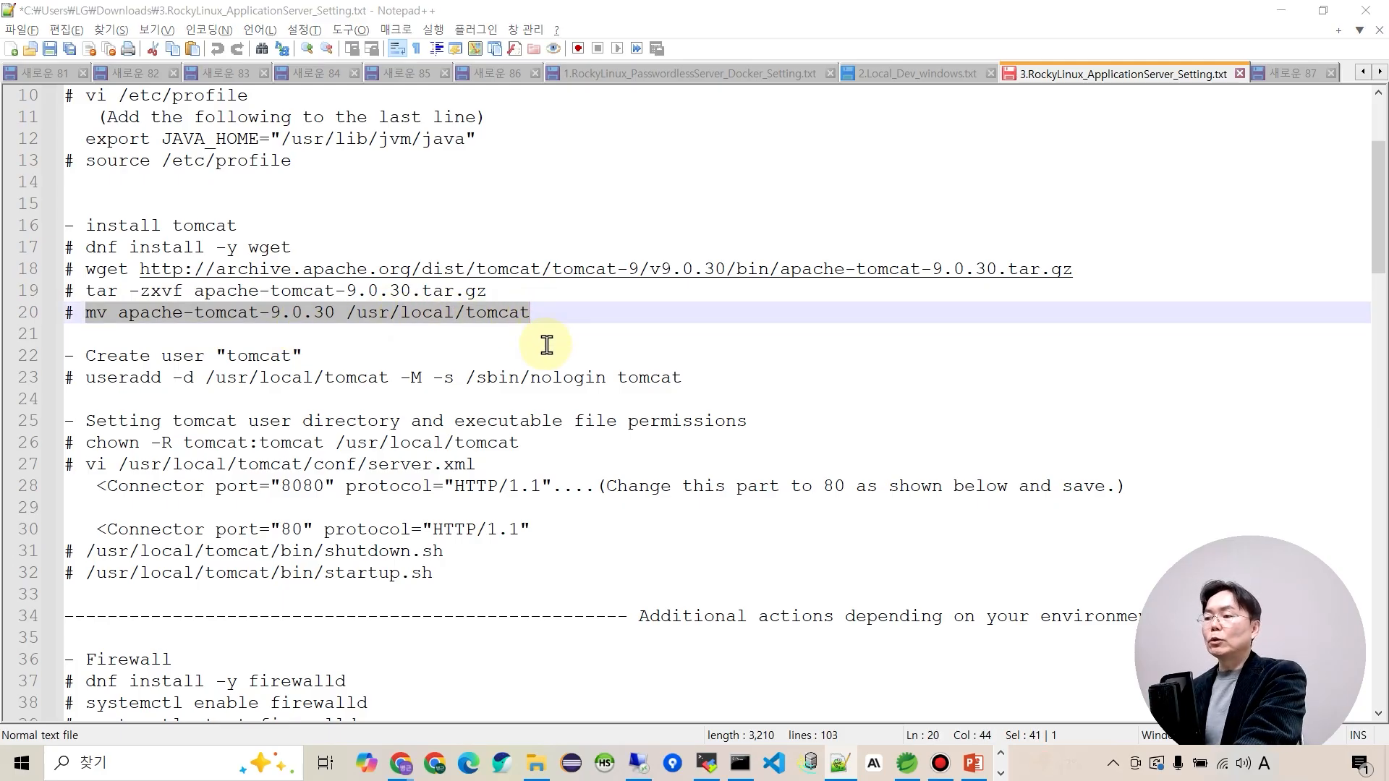
key("alt+Tab")
right_click(652, 466)
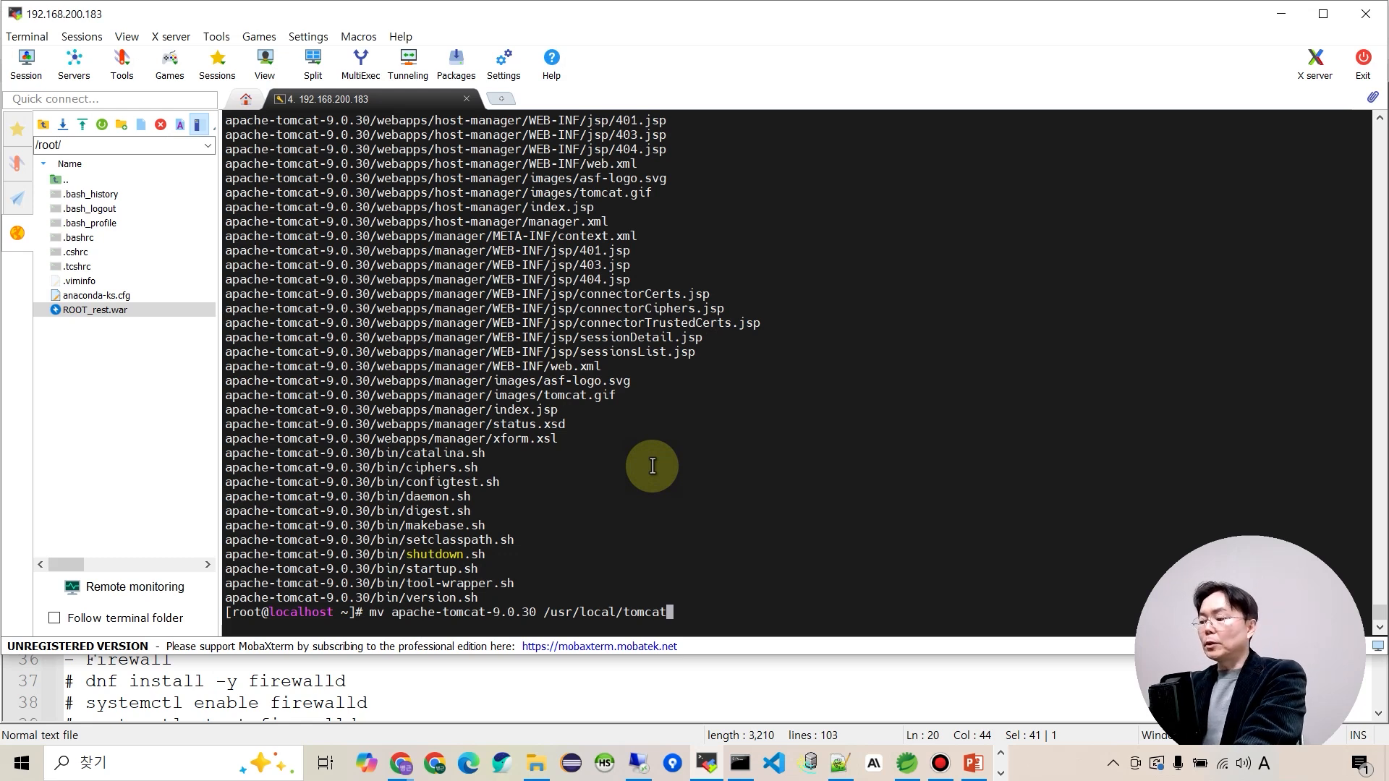
key("Return")
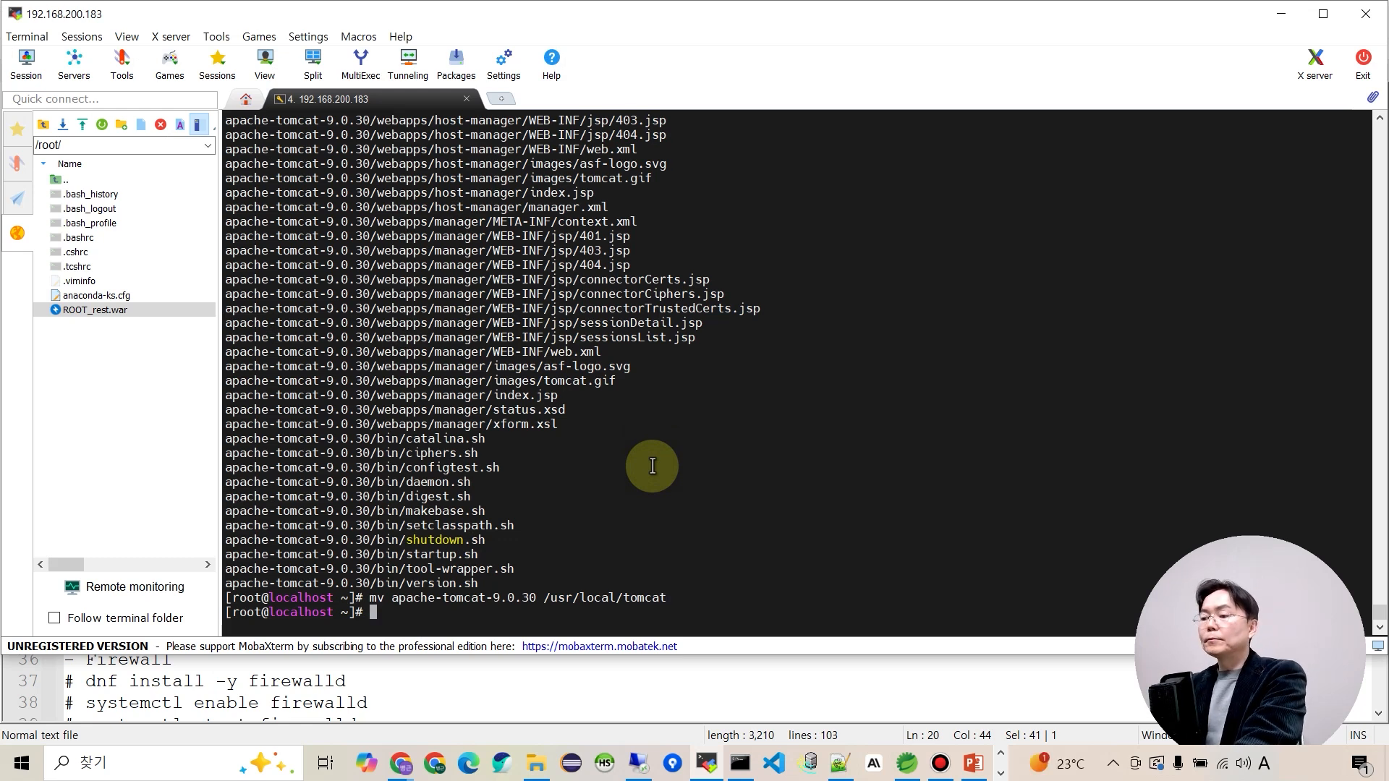
key("alt+Tab")
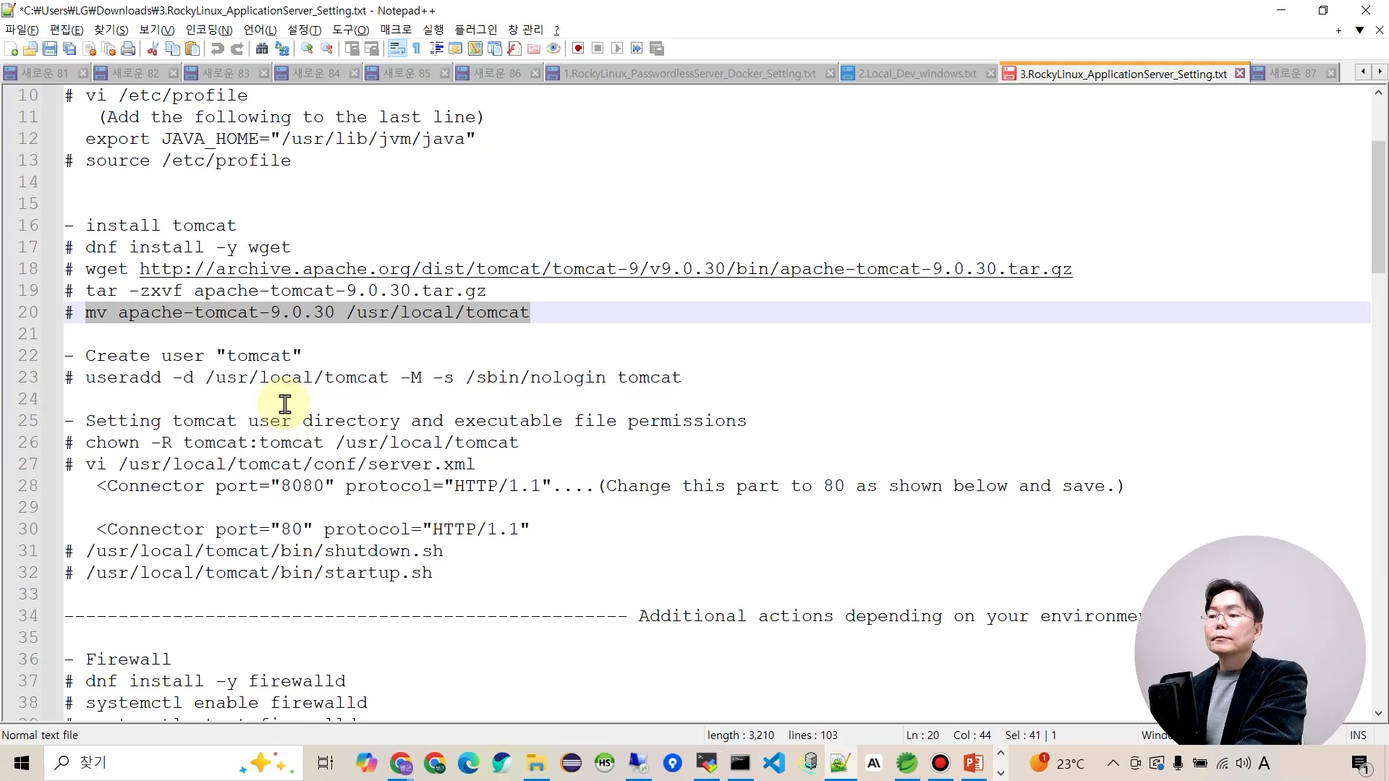
Create a no-login tomcat system user with home /usr/local/tomcat via useradd.
left_click_drag(89, 378, 691, 381)
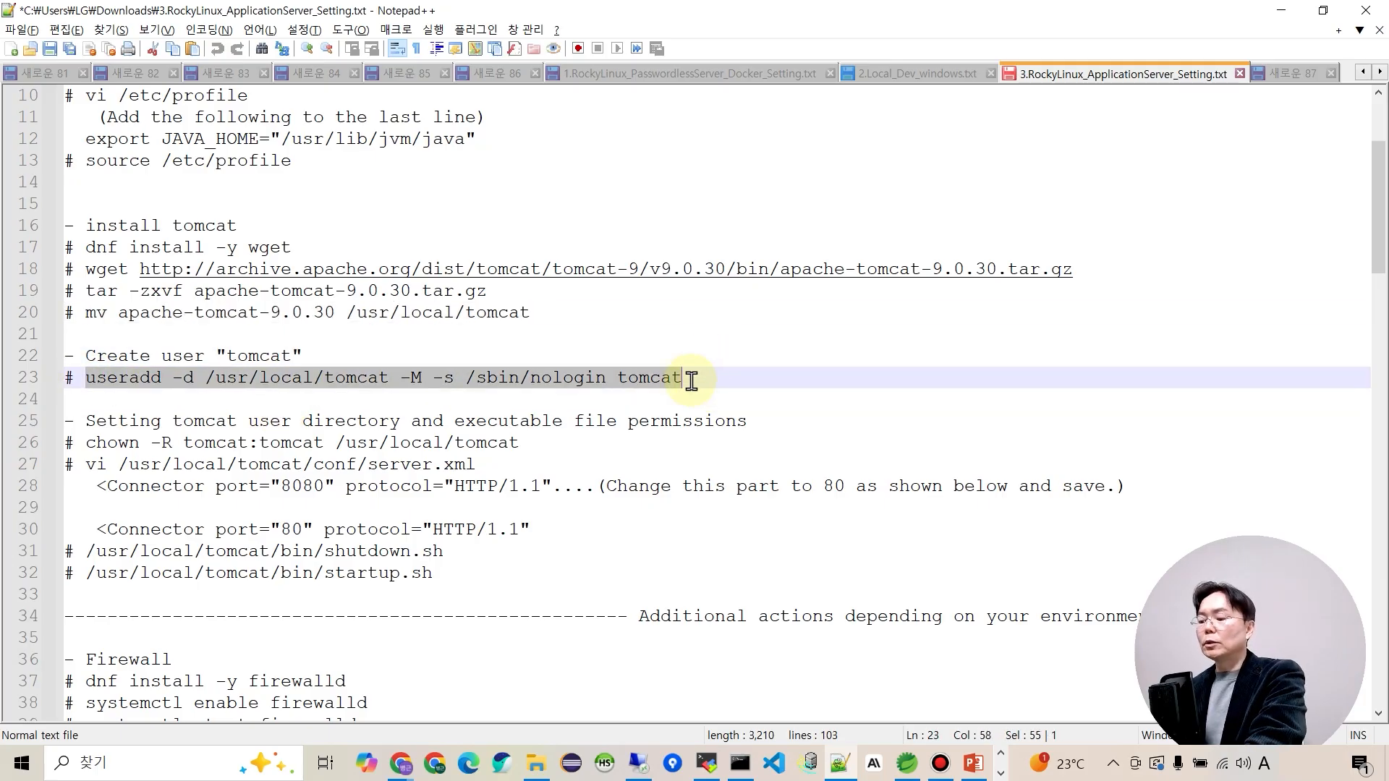
key("ctrl+c")
key("alt+Tab")
right_click(662, 394)
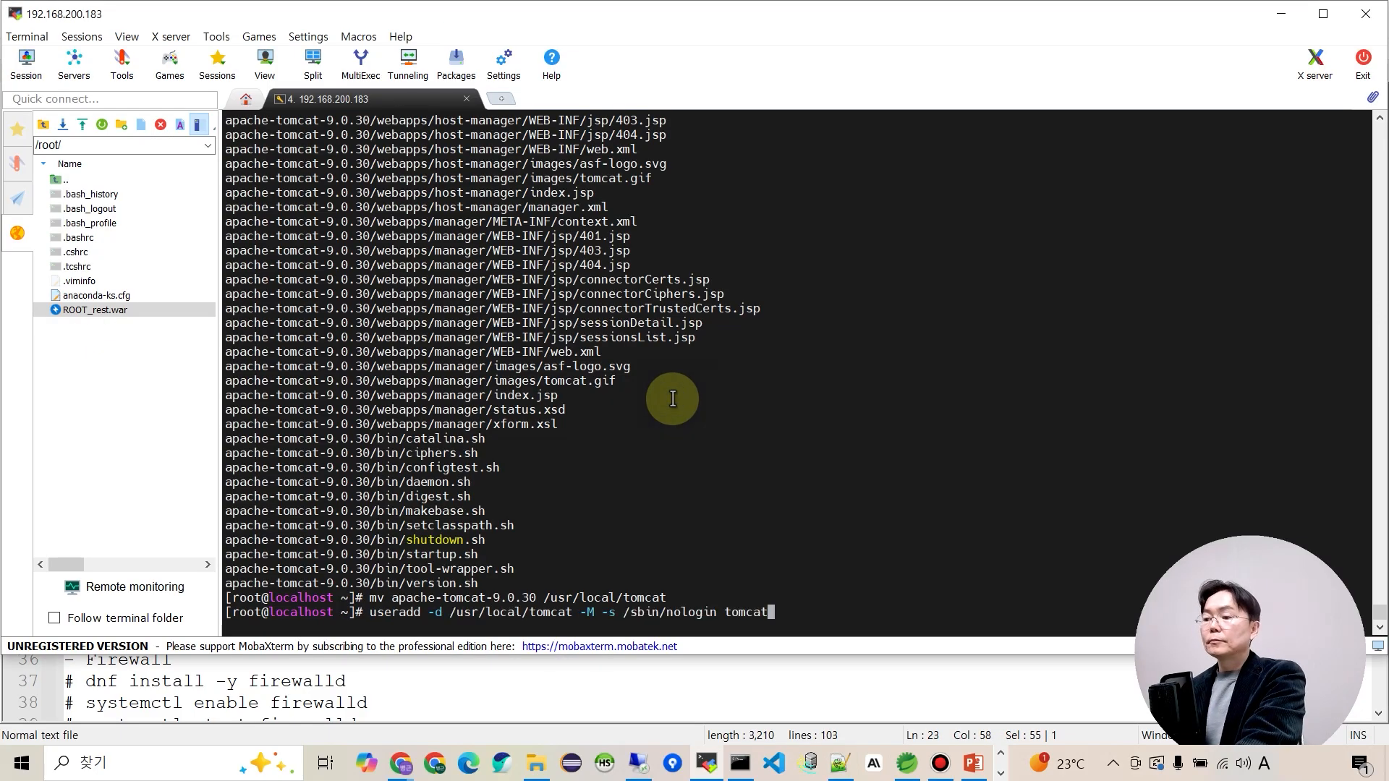
key("Return")
key("alt+Tab")
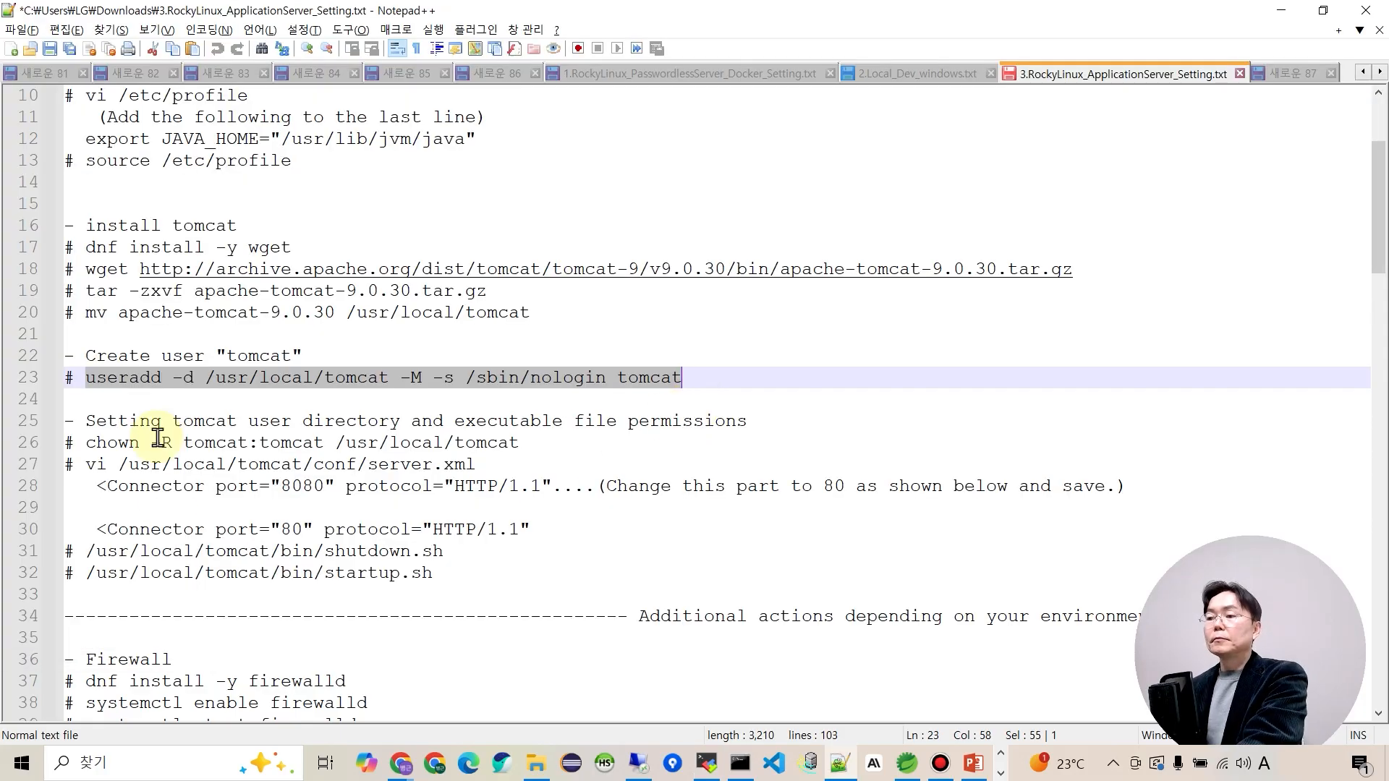
Give the tomcat user recursive ownership of /usr/local/tomcat with chown -R.
left_click_drag(86, 442, 549, 444)
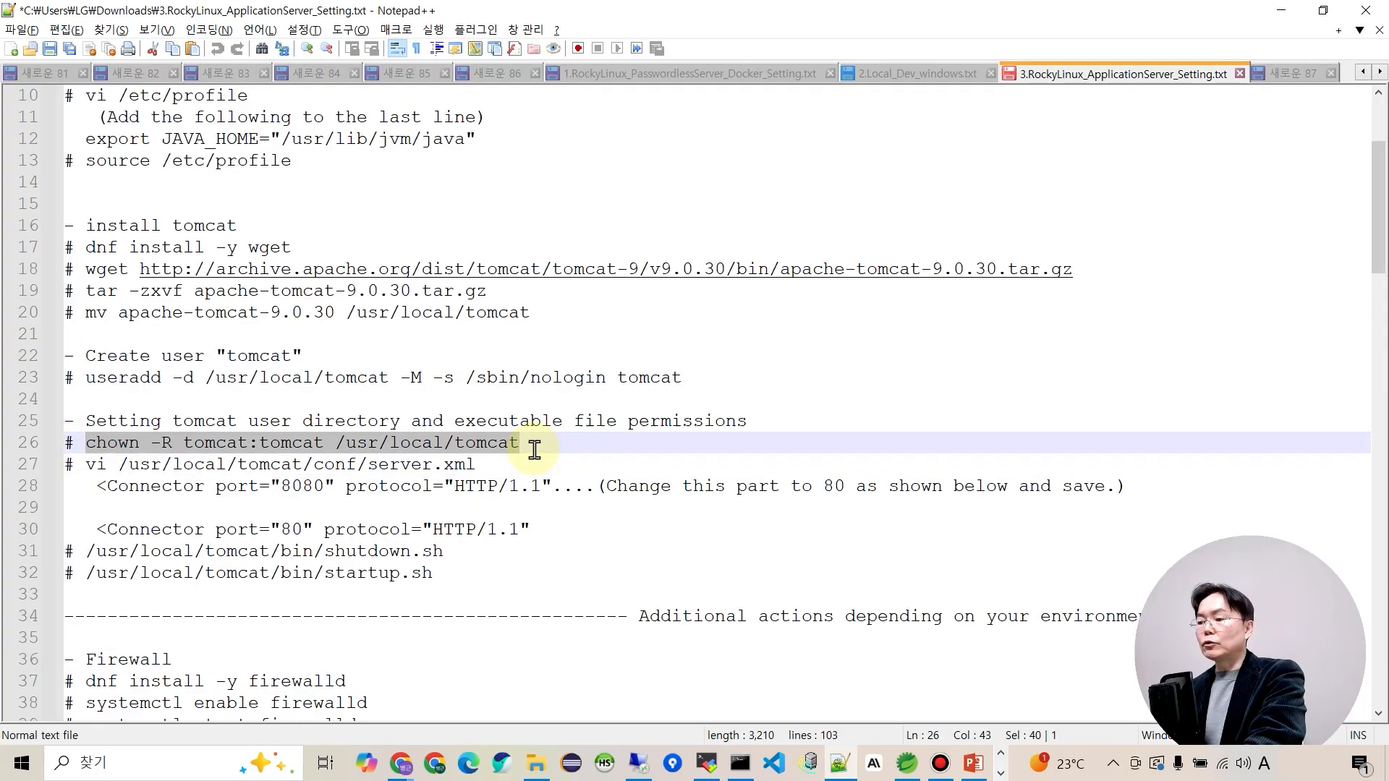
key("alt+Tab")
right_click(558, 462)
key("Return")
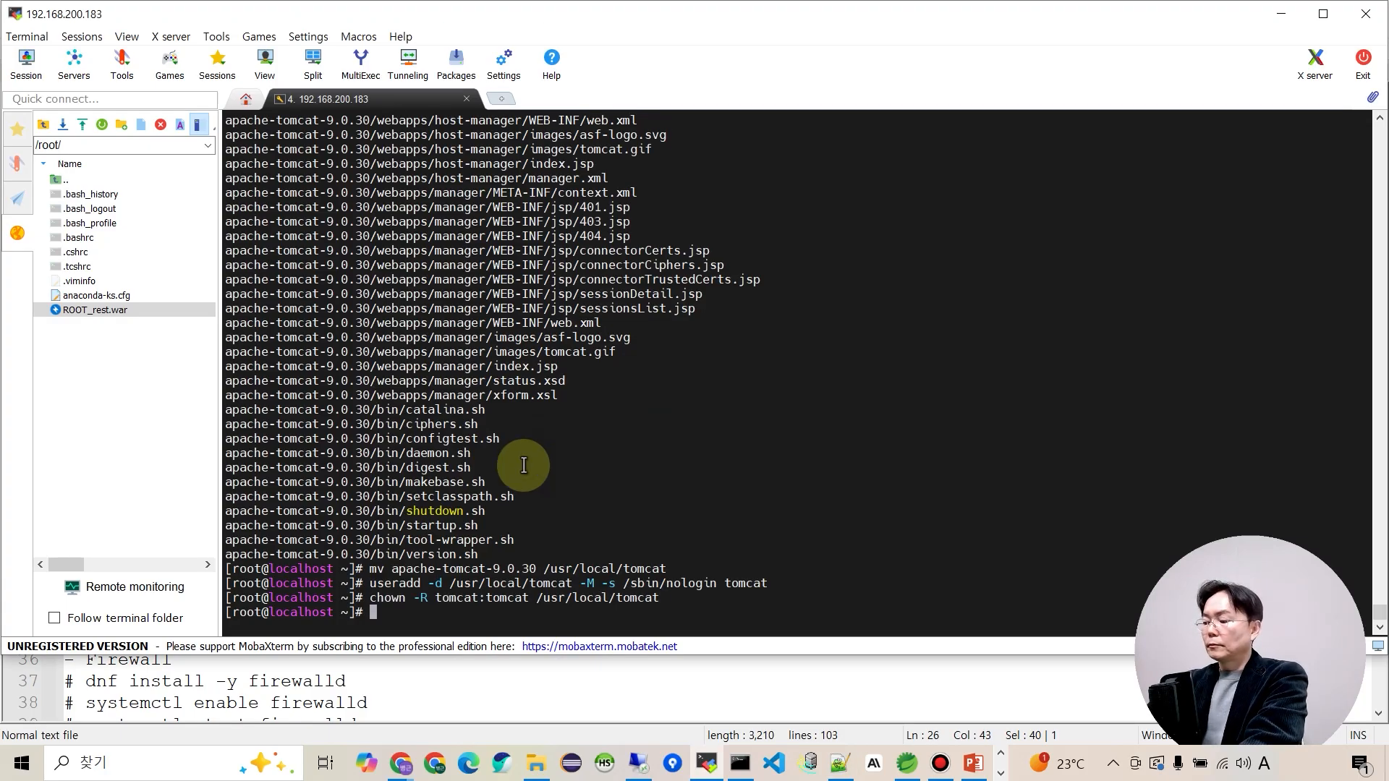
key("alt+Tab")
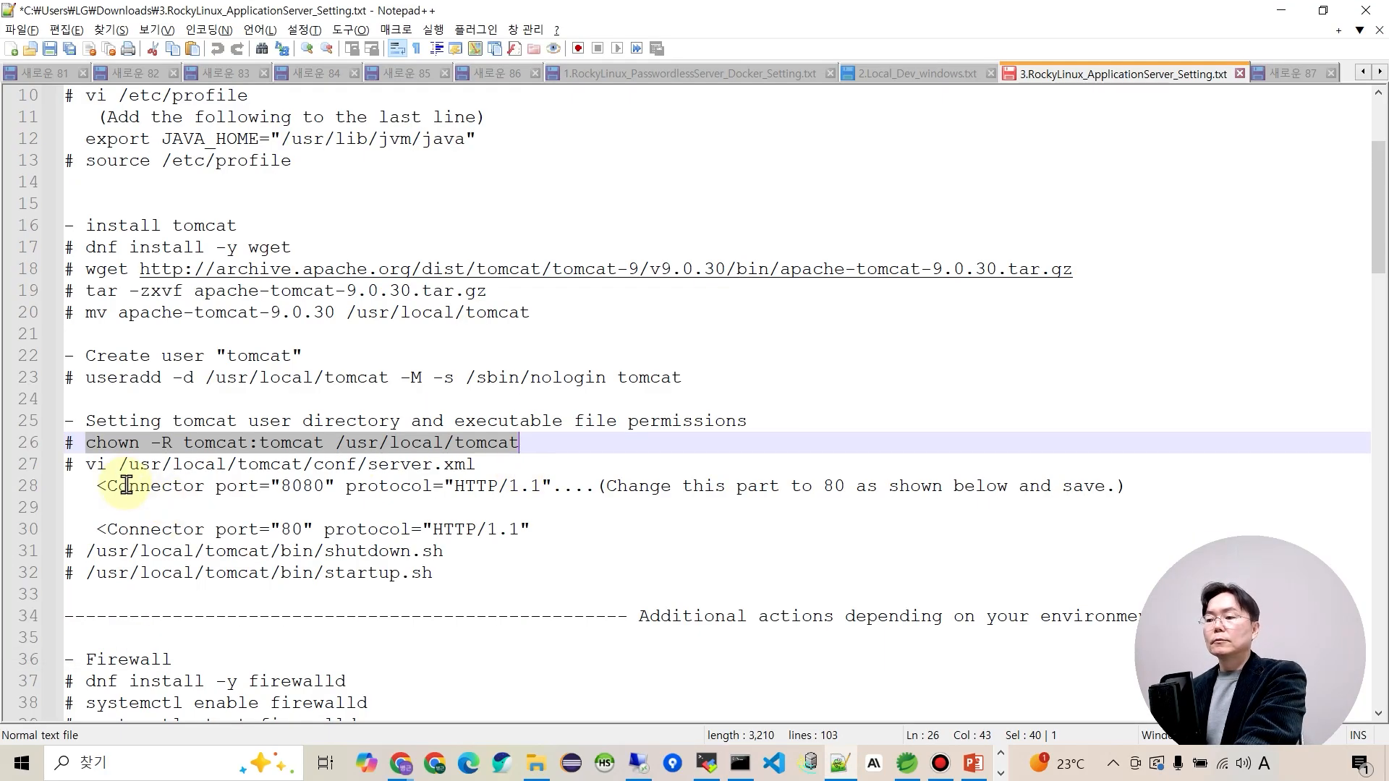
left_click_drag(85, 465, 484, 464)
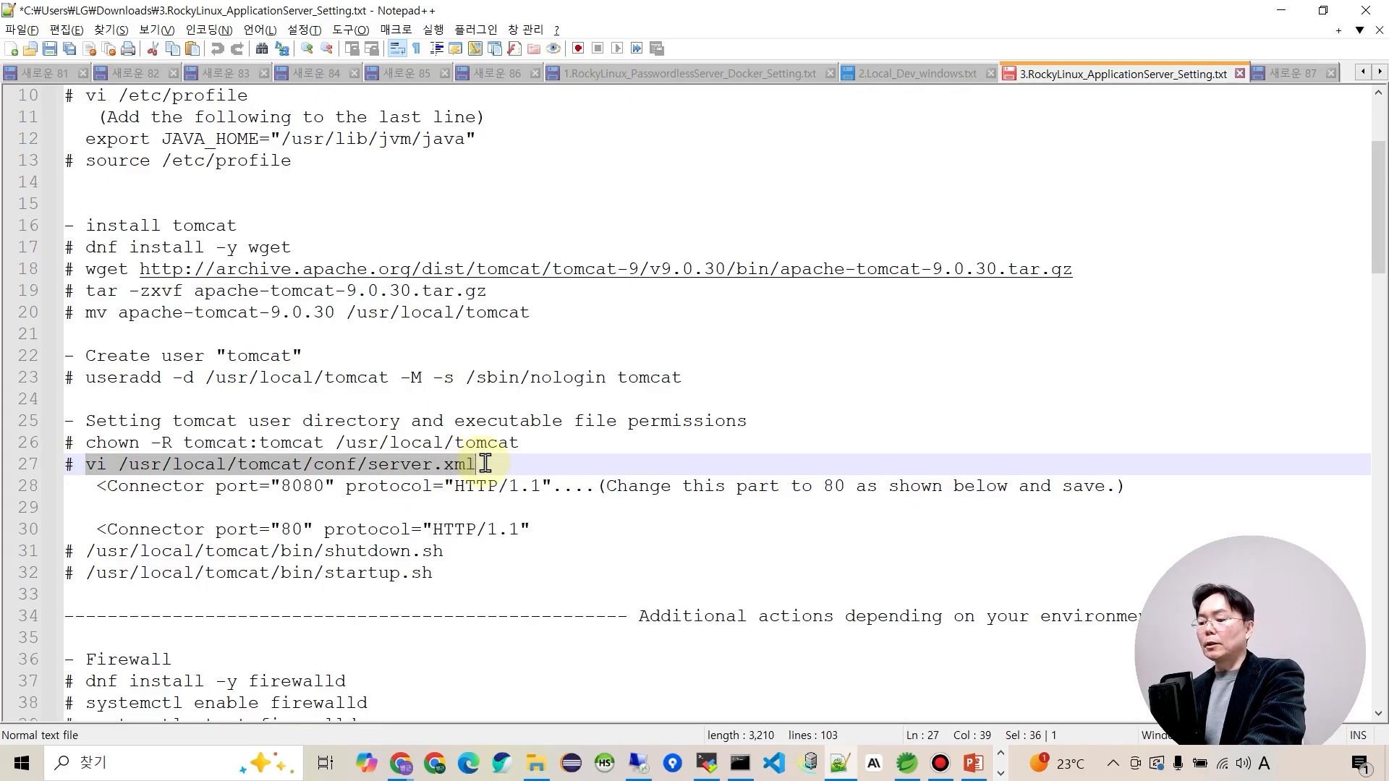
Open /usr/local/tomcat/conf/server.xml in vi and copy the 8080 port value from the notes.
key("alt+Tab")
right_click(485, 463)
key("Return")
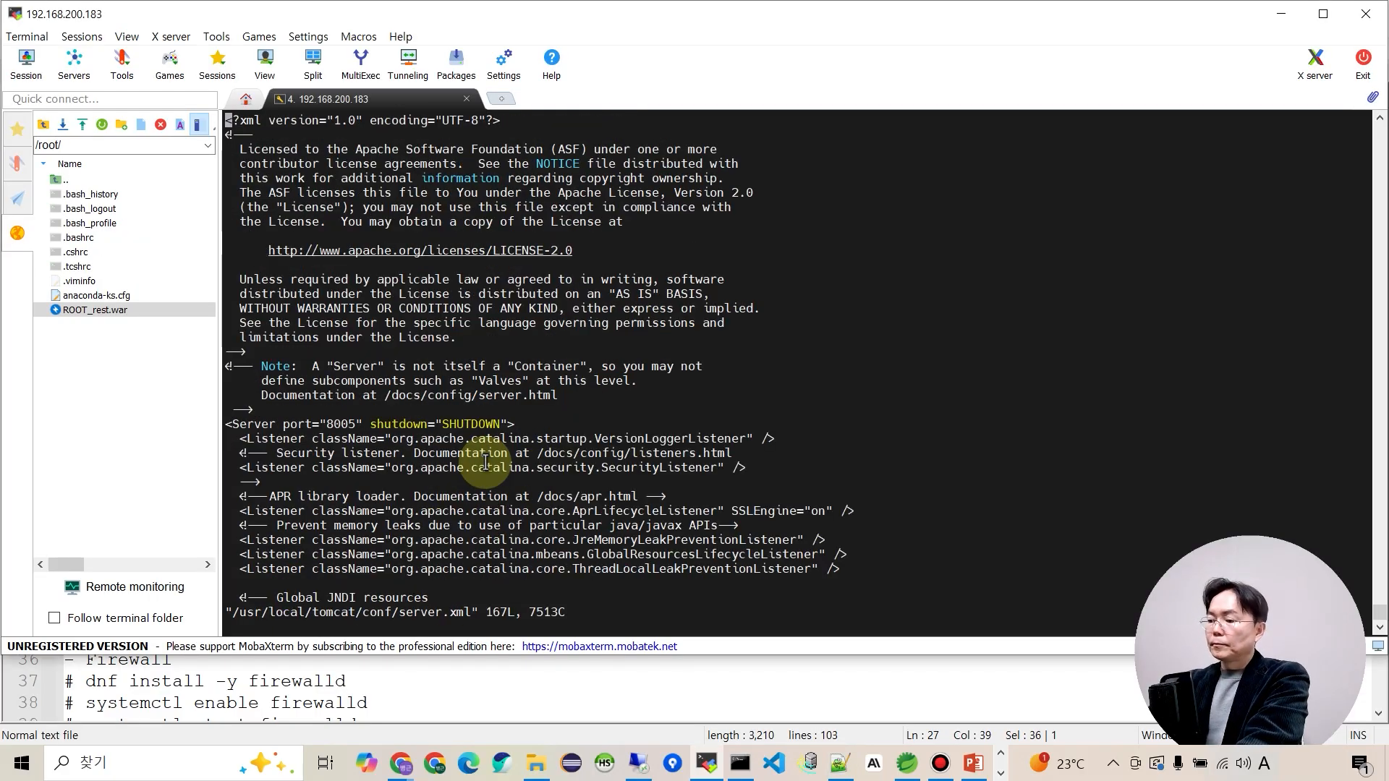
key("alt+Tab")
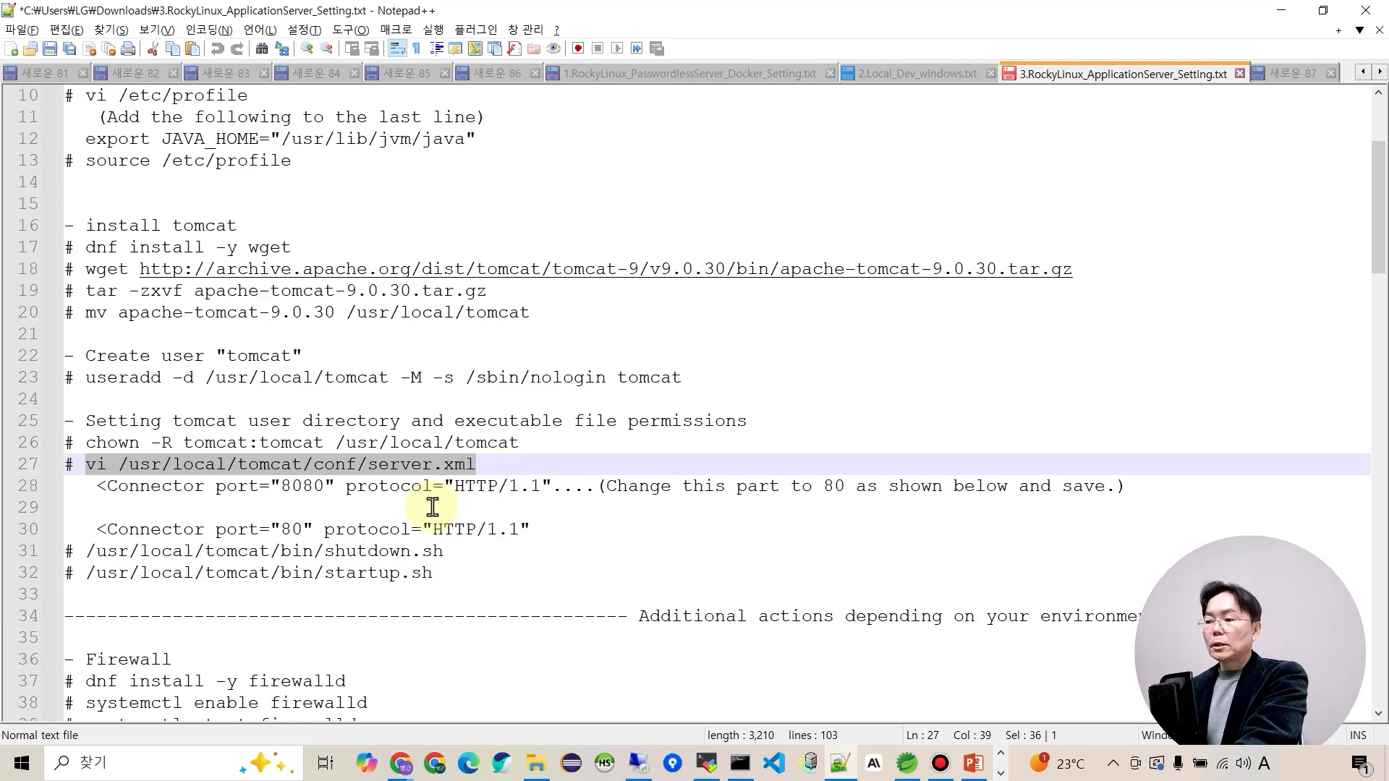
double_click(303, 485)
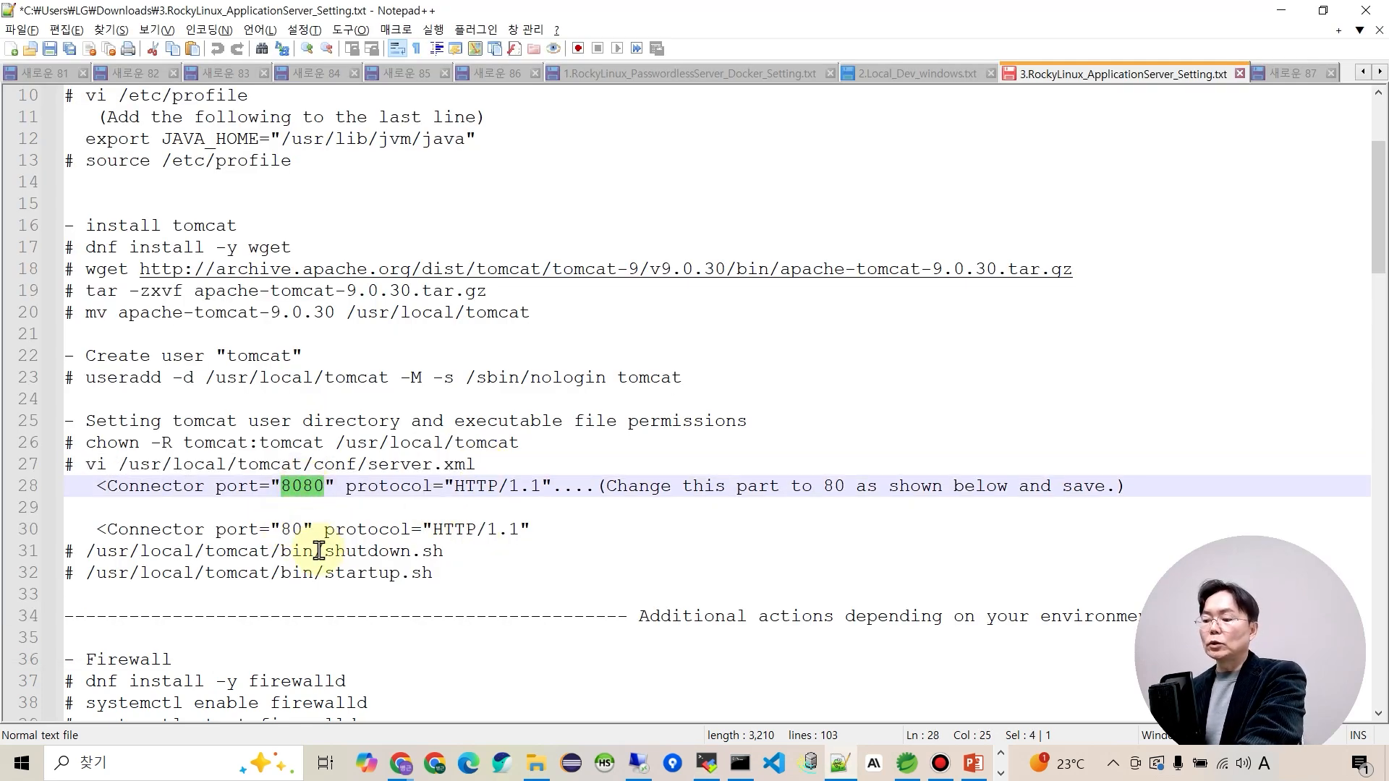
double_click(295, 532)
left_click(390, 534)
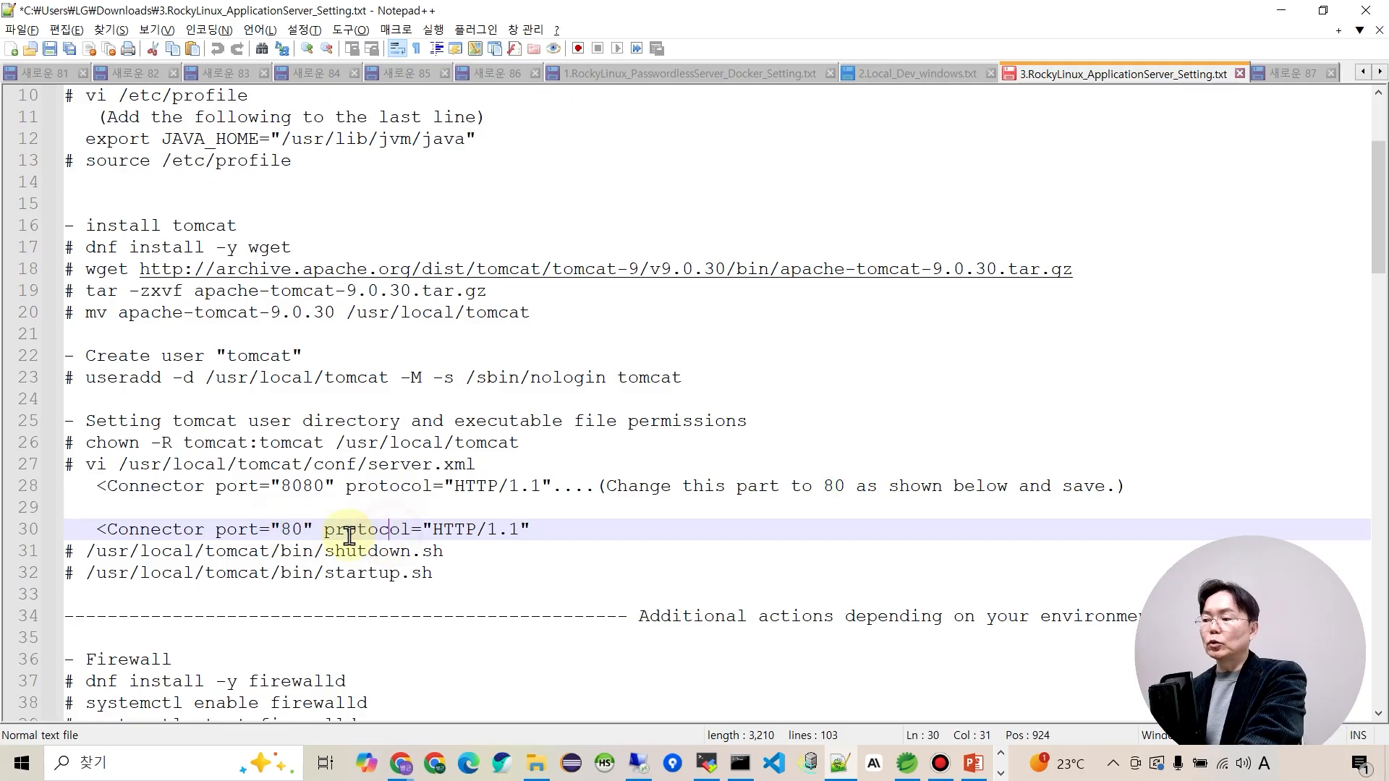
double_click(311, 486)
Change the HTTP connector port from 8080 to 80 and save server.xml with :wq.
key("alt+Tab")
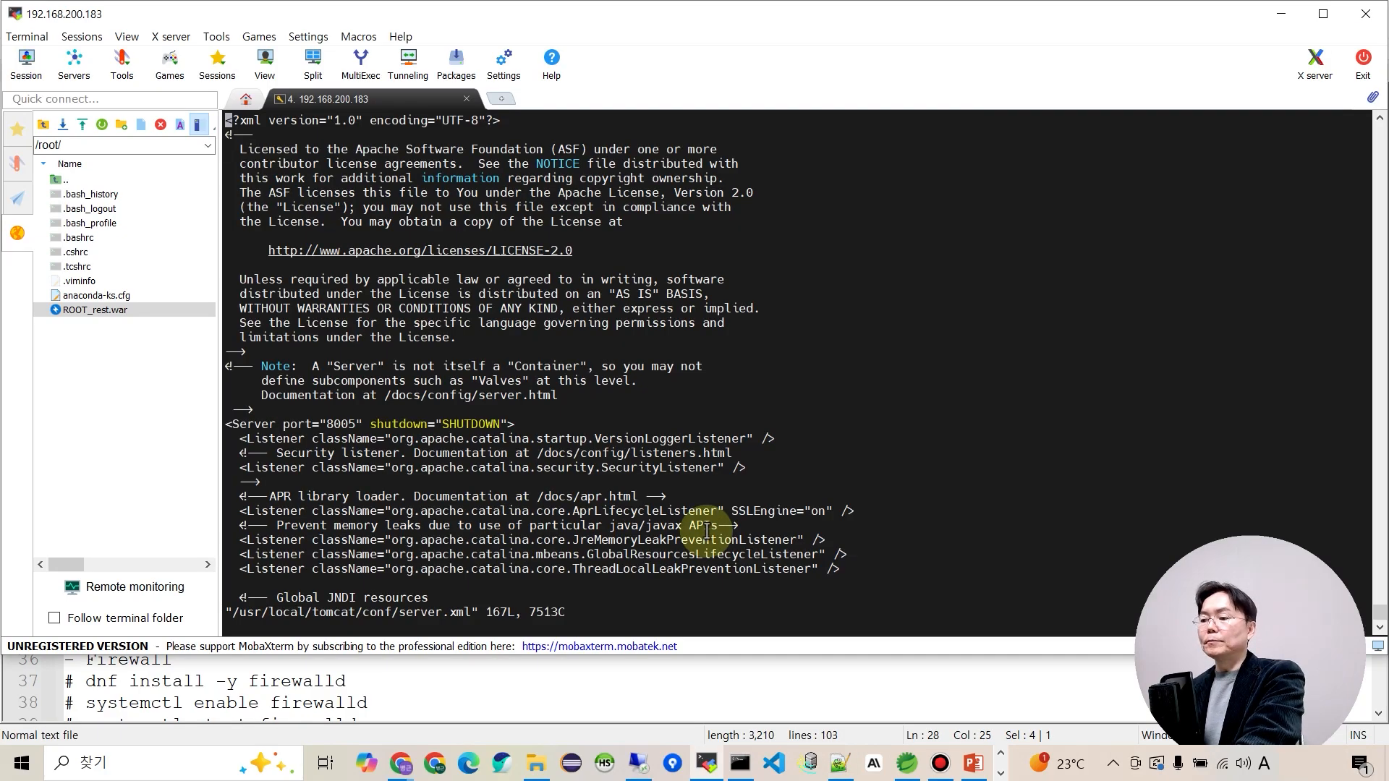
type("/8080")
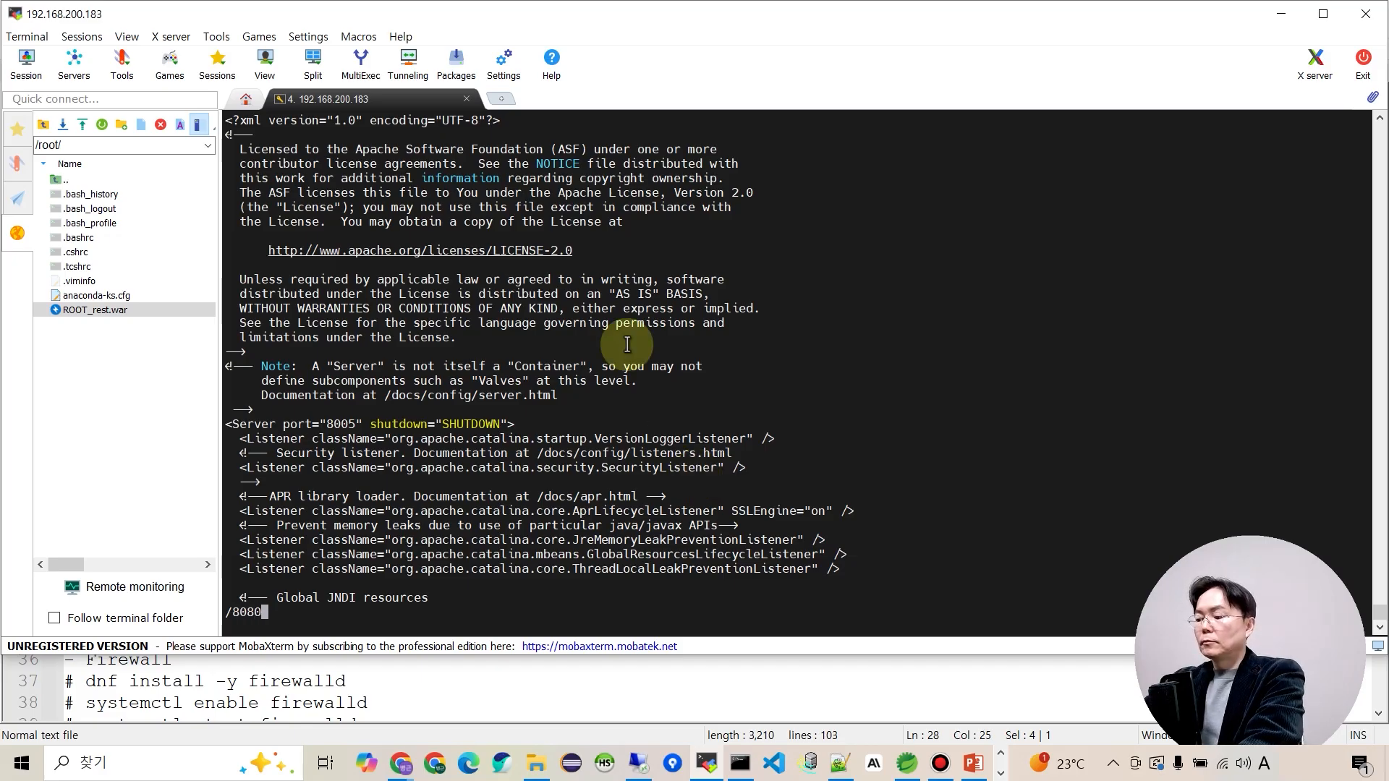
key("Return")
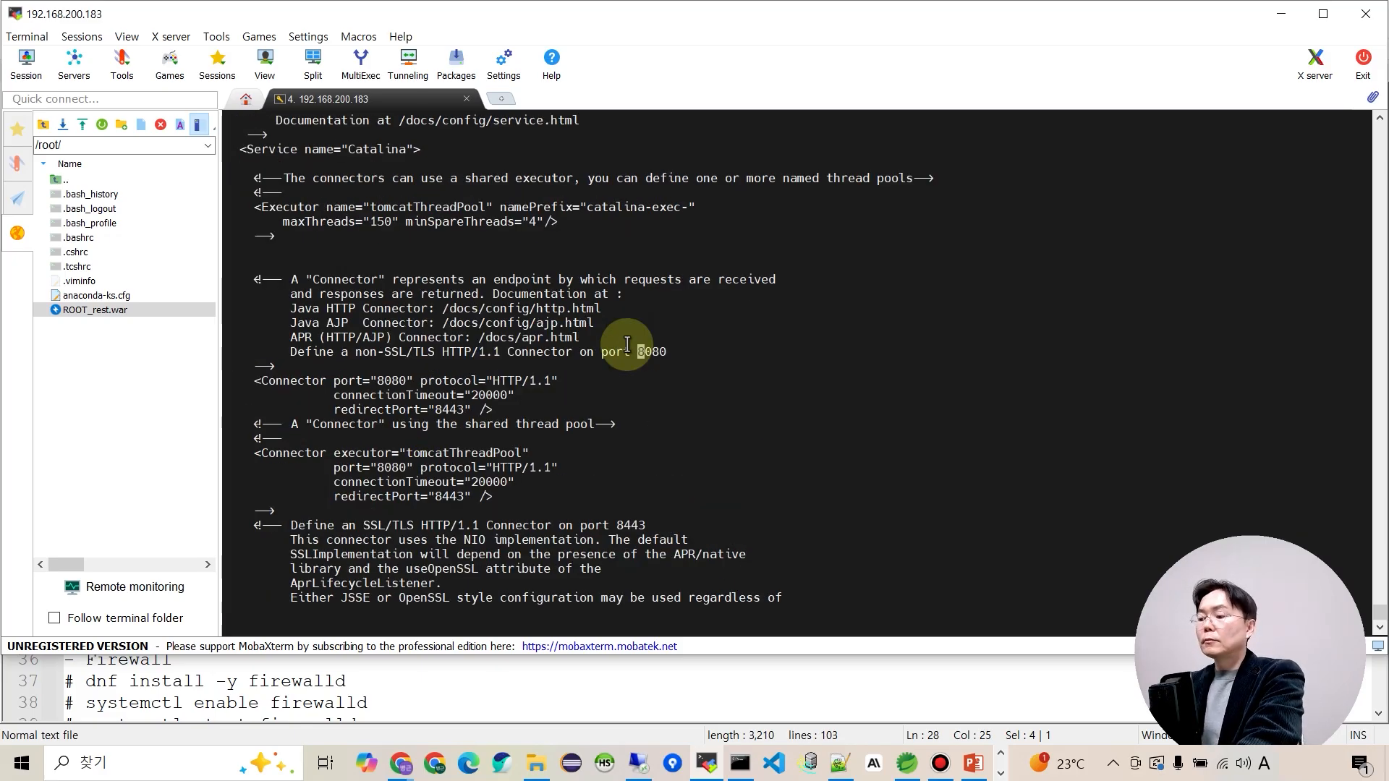
key("n")
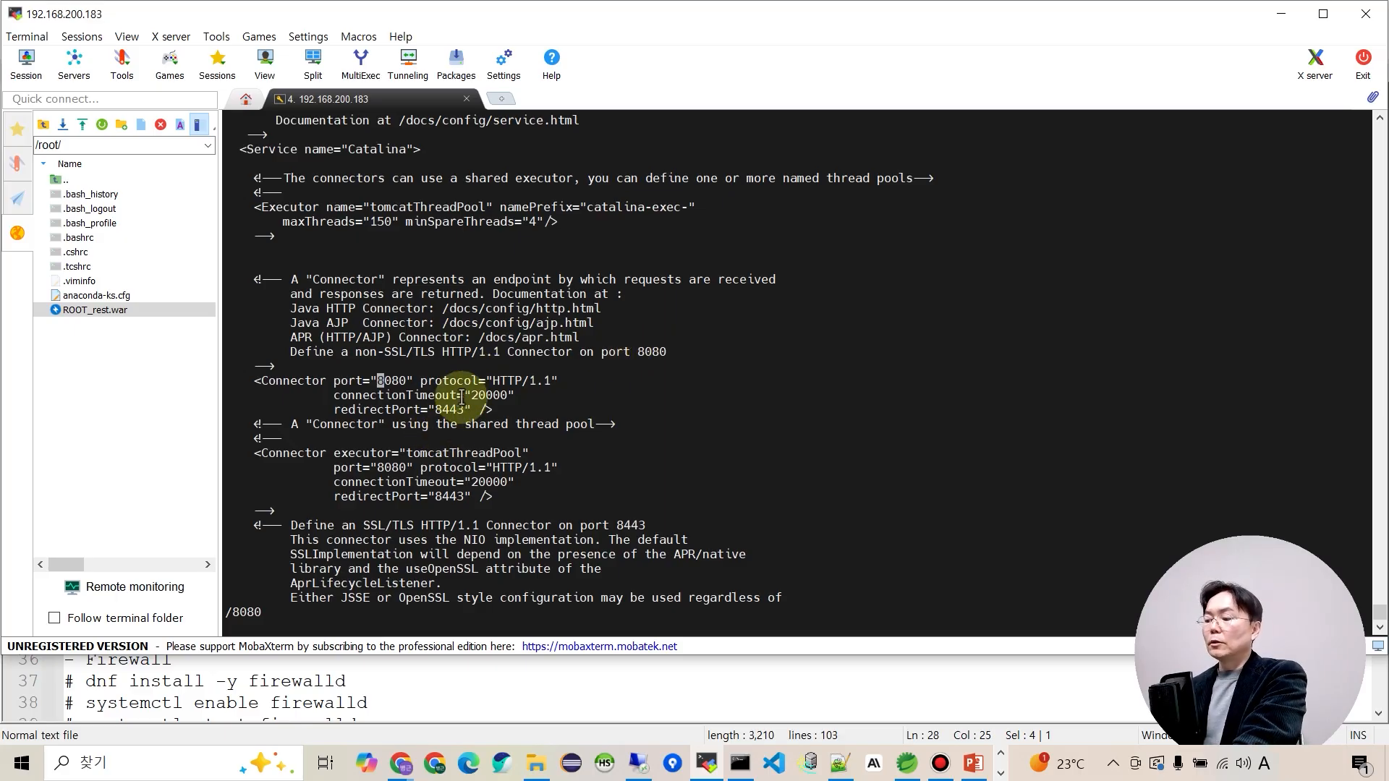
key("x")
key("x")
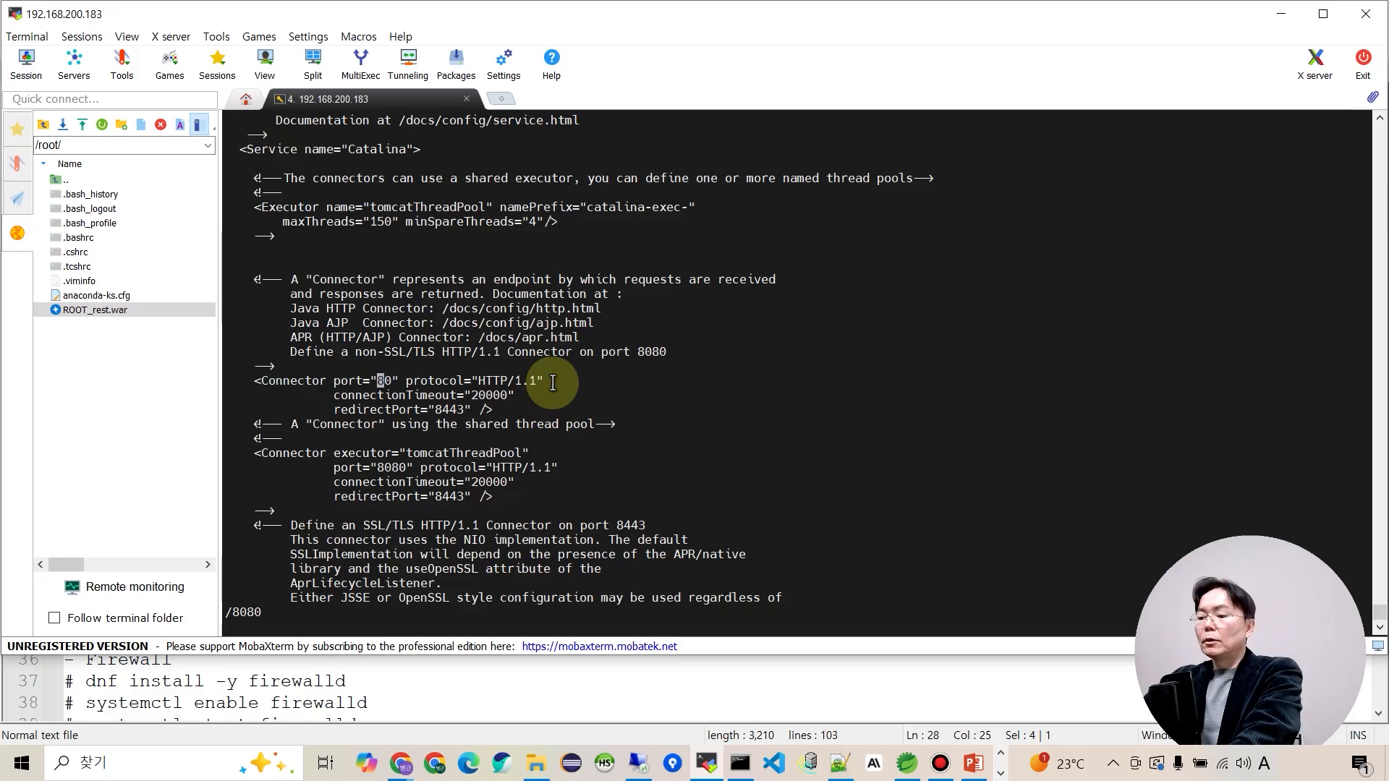
type(":wq")
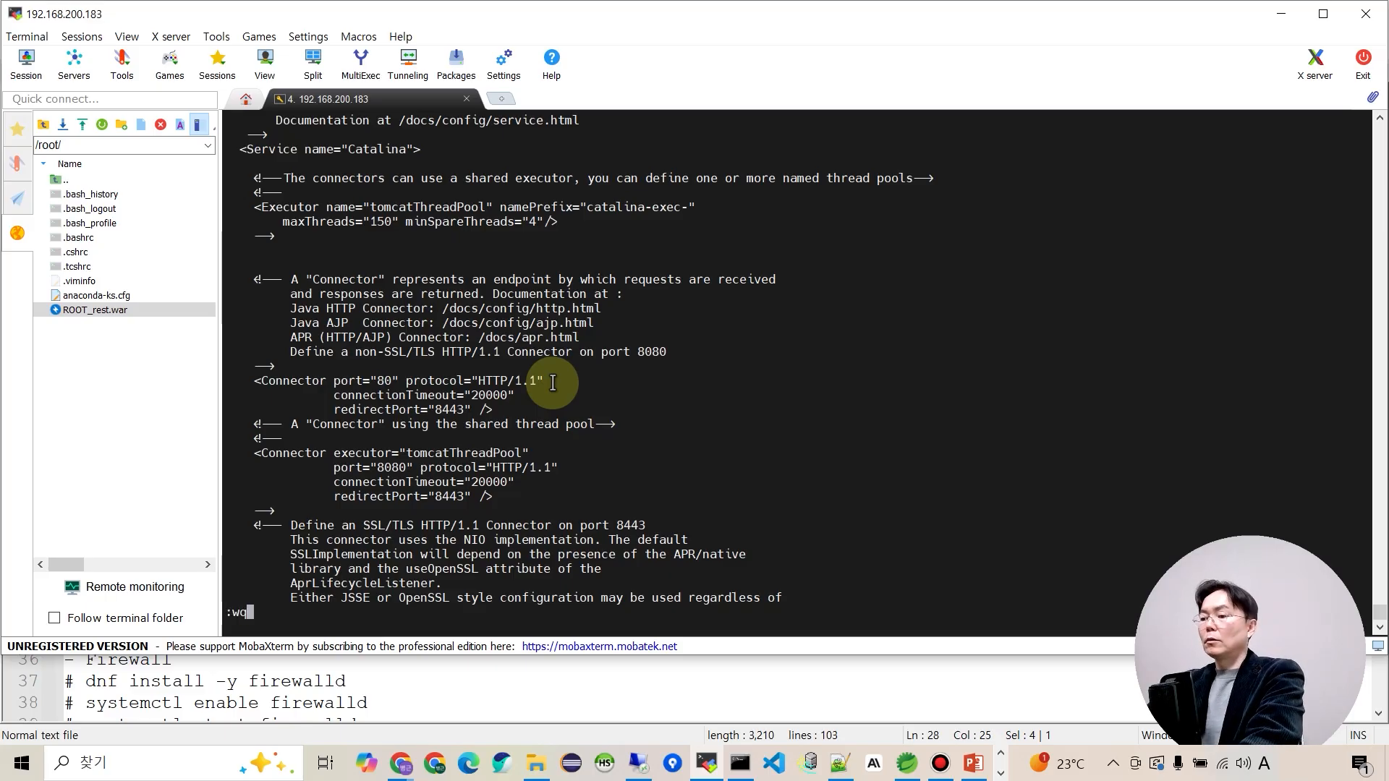
key("Return")
key("alt+Tab")
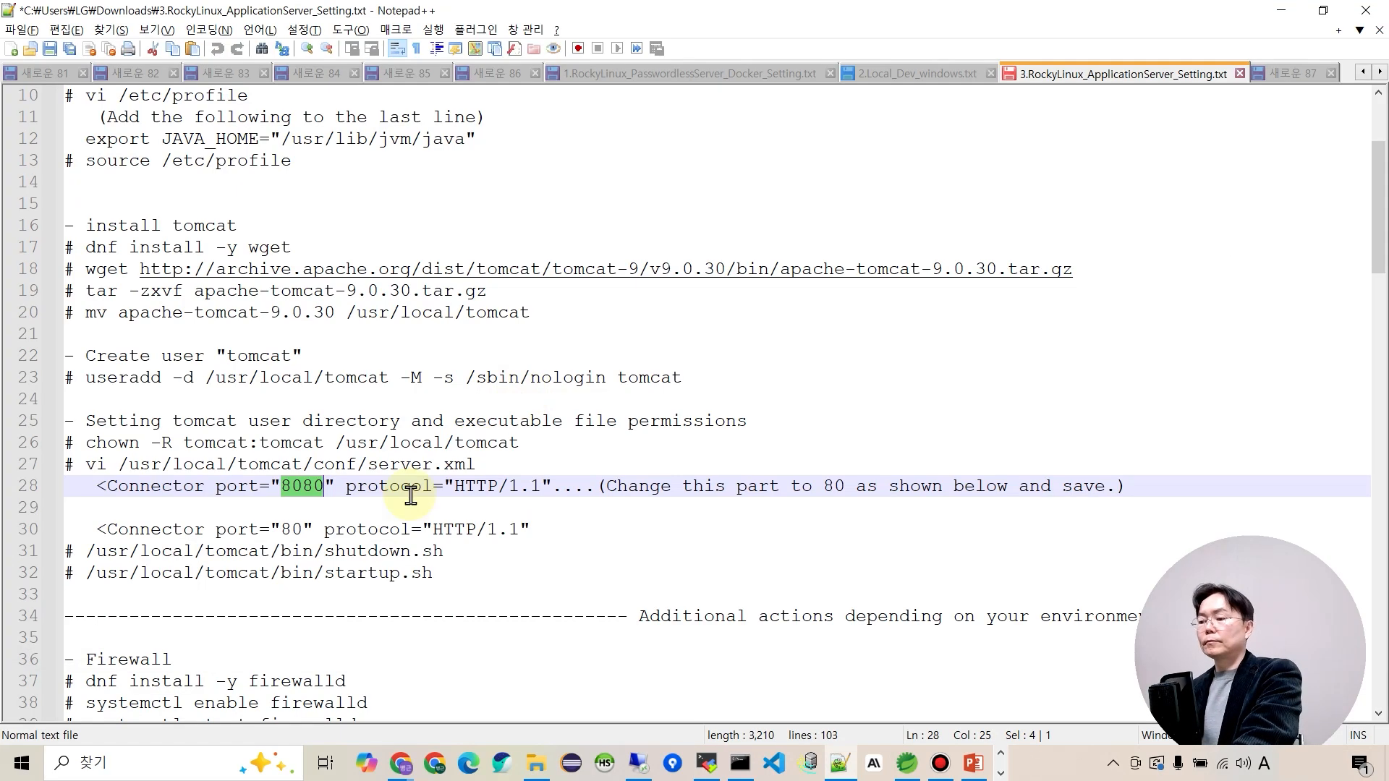
Stop Tomcat by running the shutdown.sh command from the setup notes.
left_click_drag(88, 554, 444, 552)
key("ctrl+c")
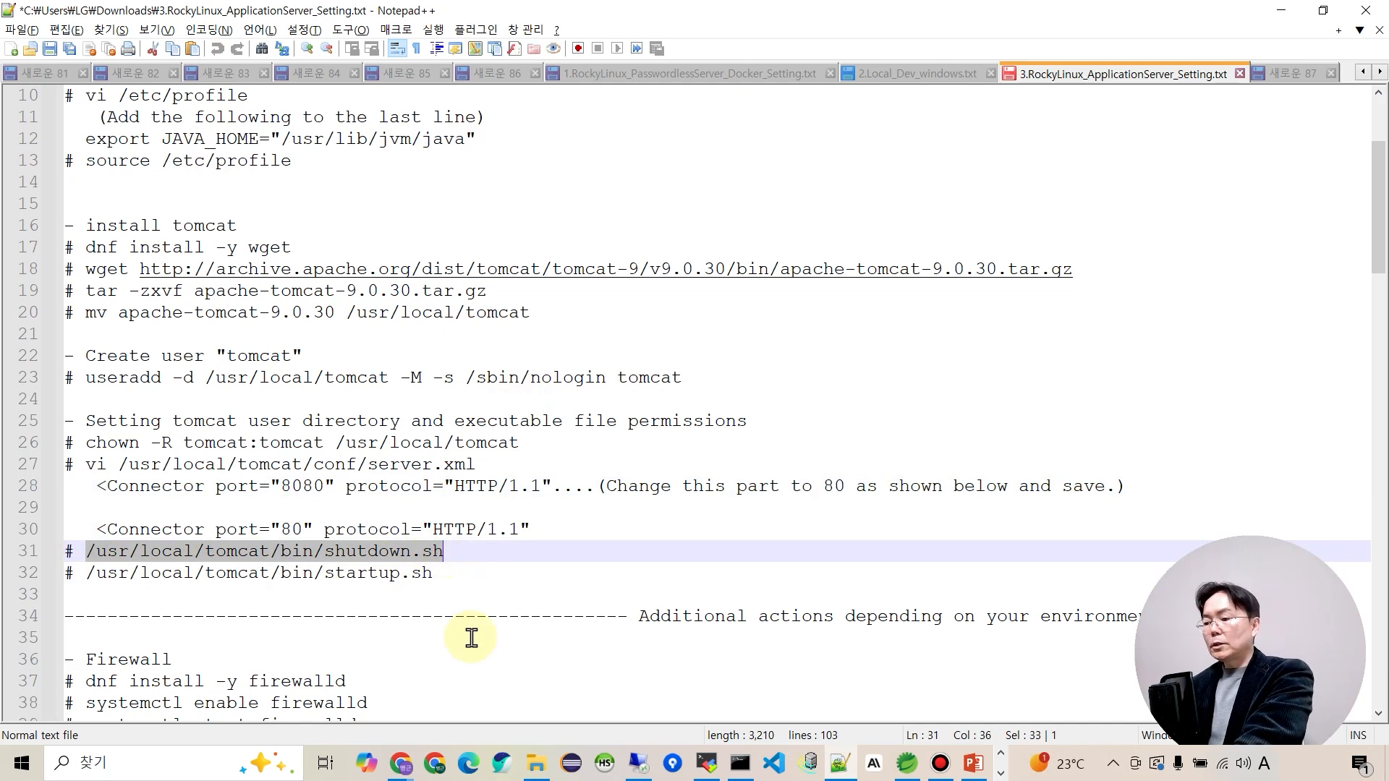
key("alt+Tab")
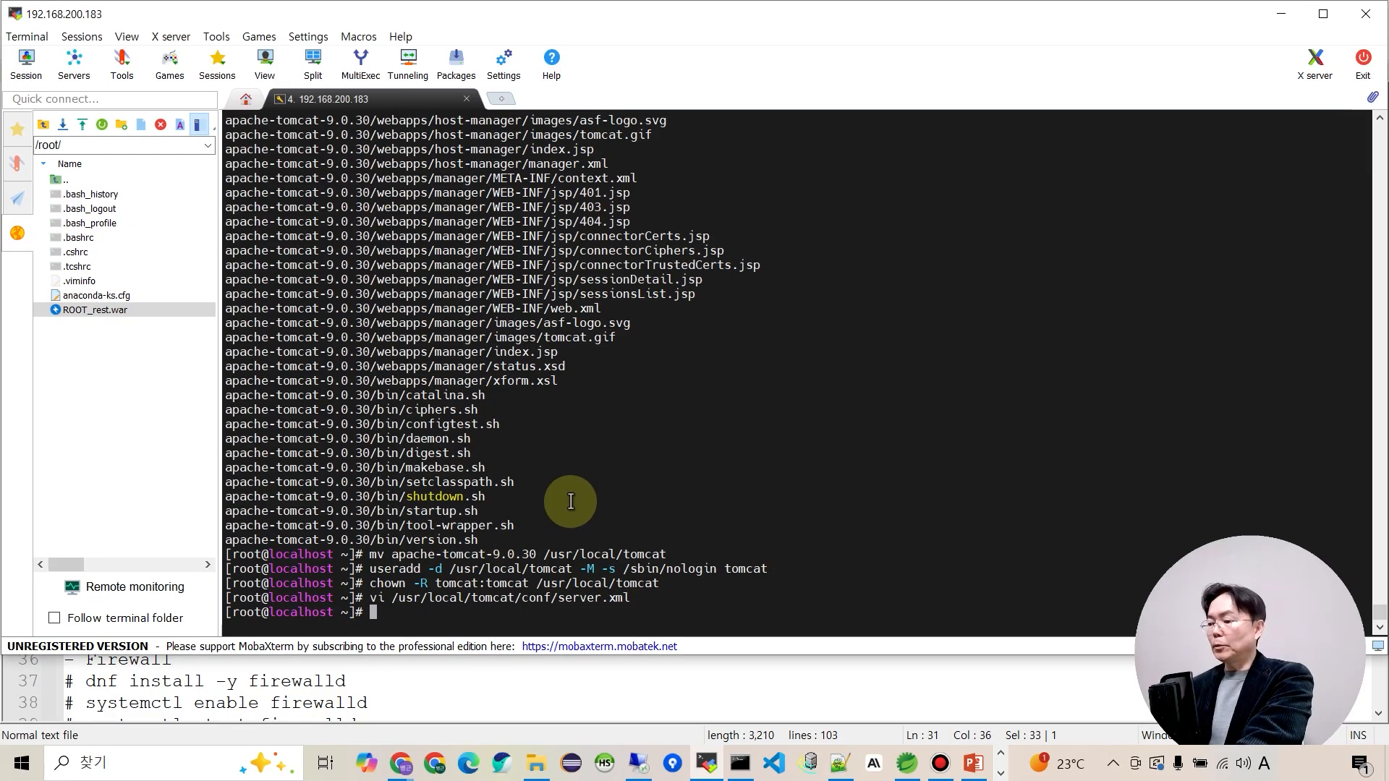
right_click(570, 501)
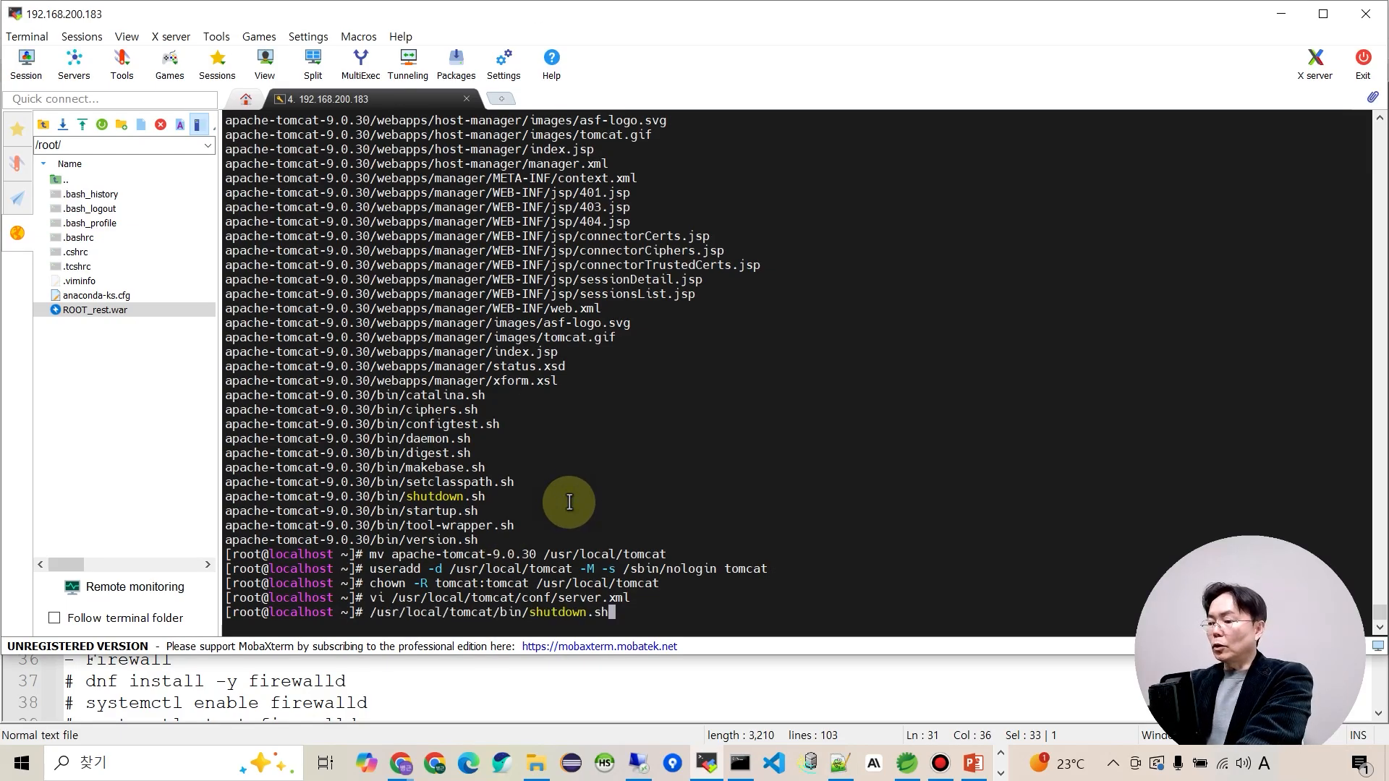
key("Return")
key("alt+Tab")
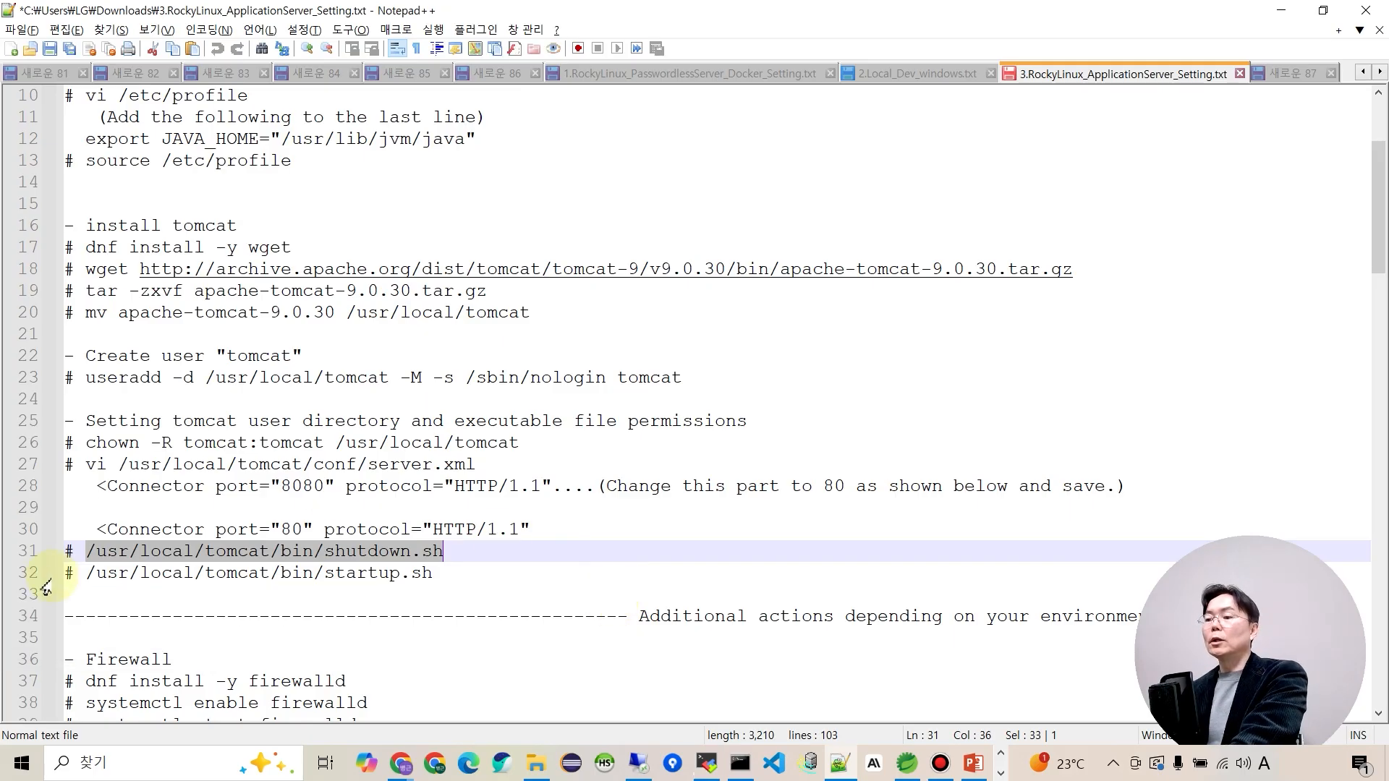
Start Tomcat with /usr/local/tomcat/bin/startup.sh so it reports Tomcat started.
left_click_drag(87, 574, 442, 574)
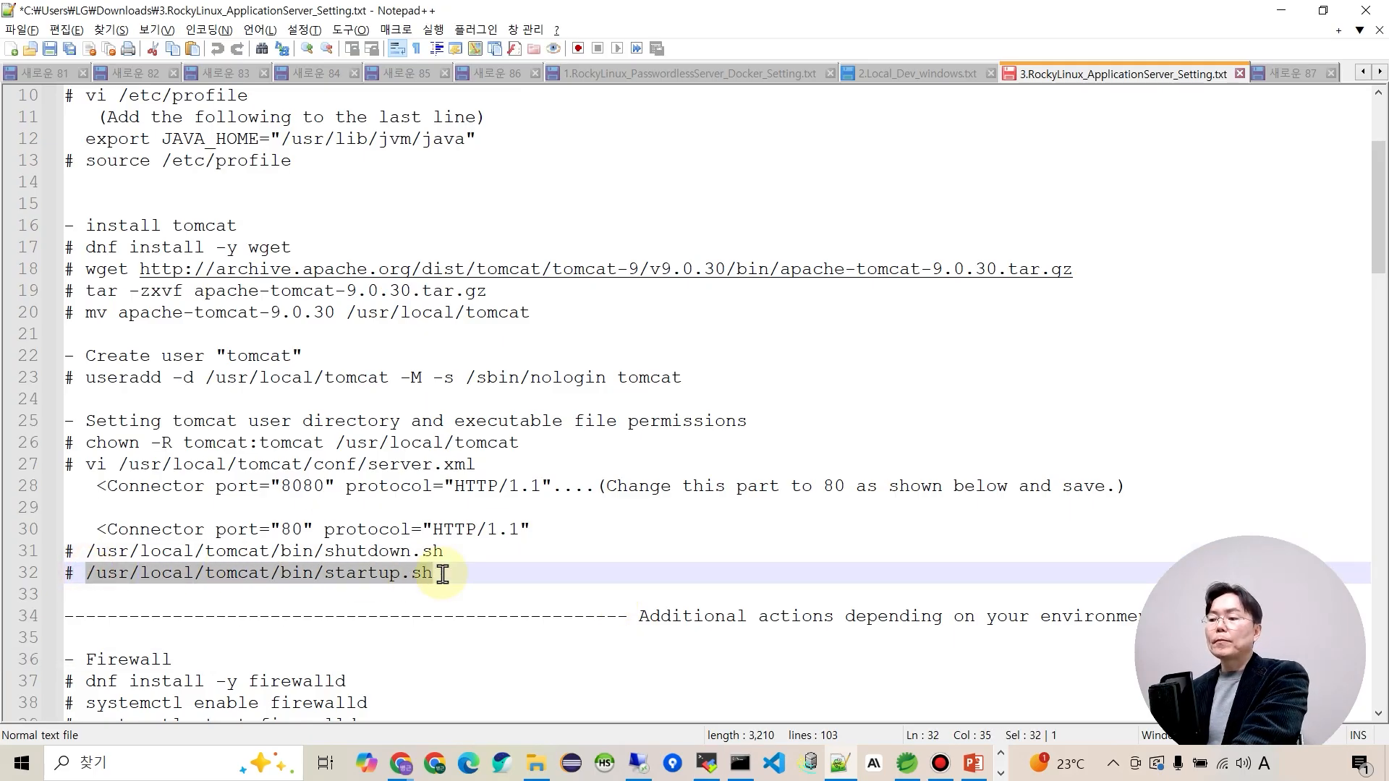
key("ctrl+c")
key("alt+Tab")
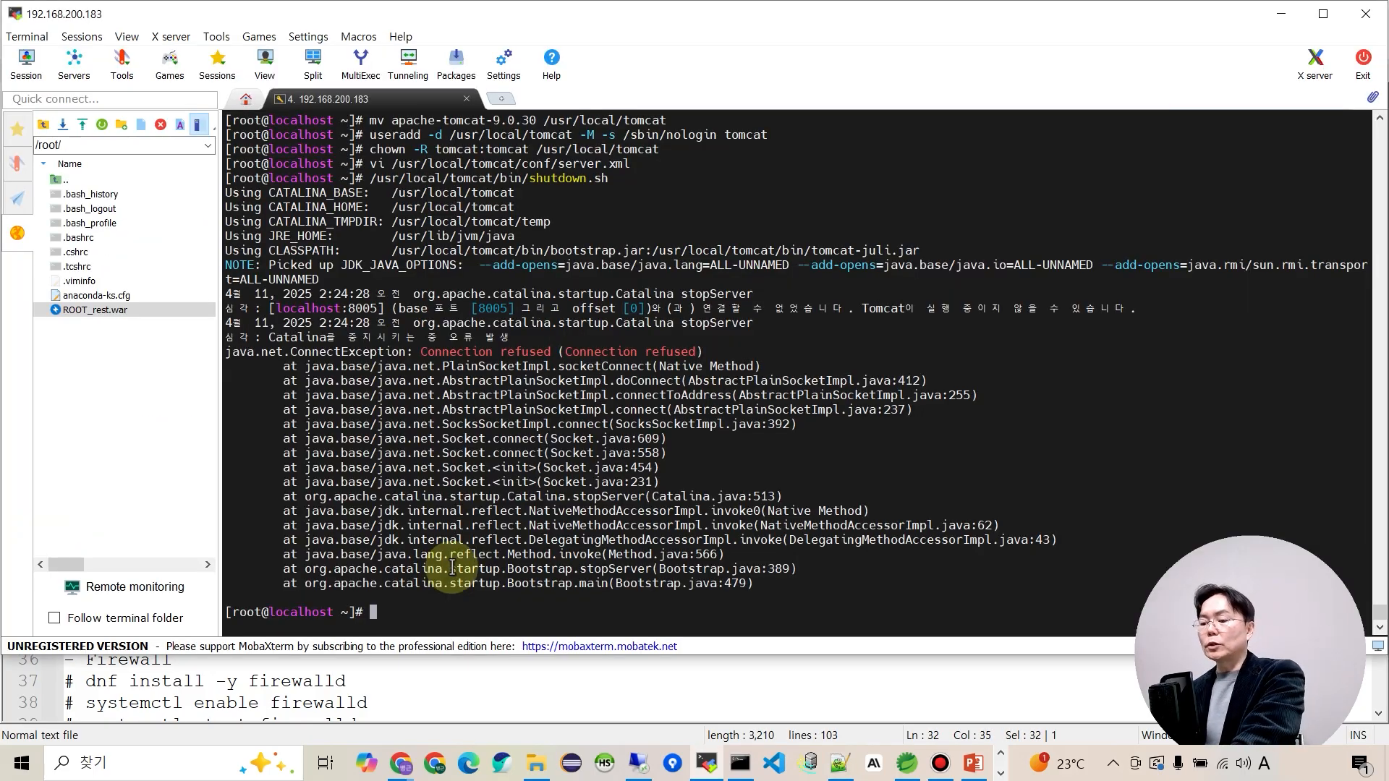
right_click(469, 539)
key("Return")
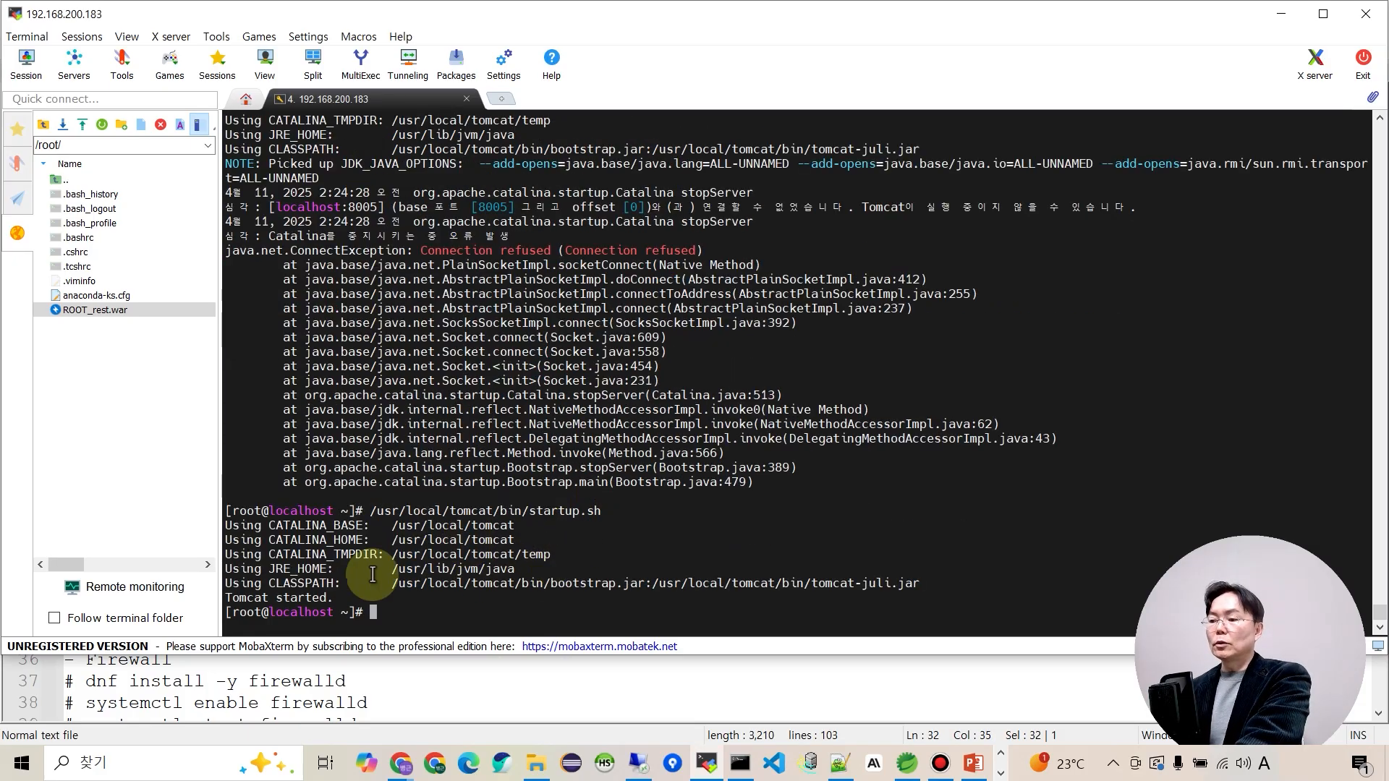
key("alt+Tab")
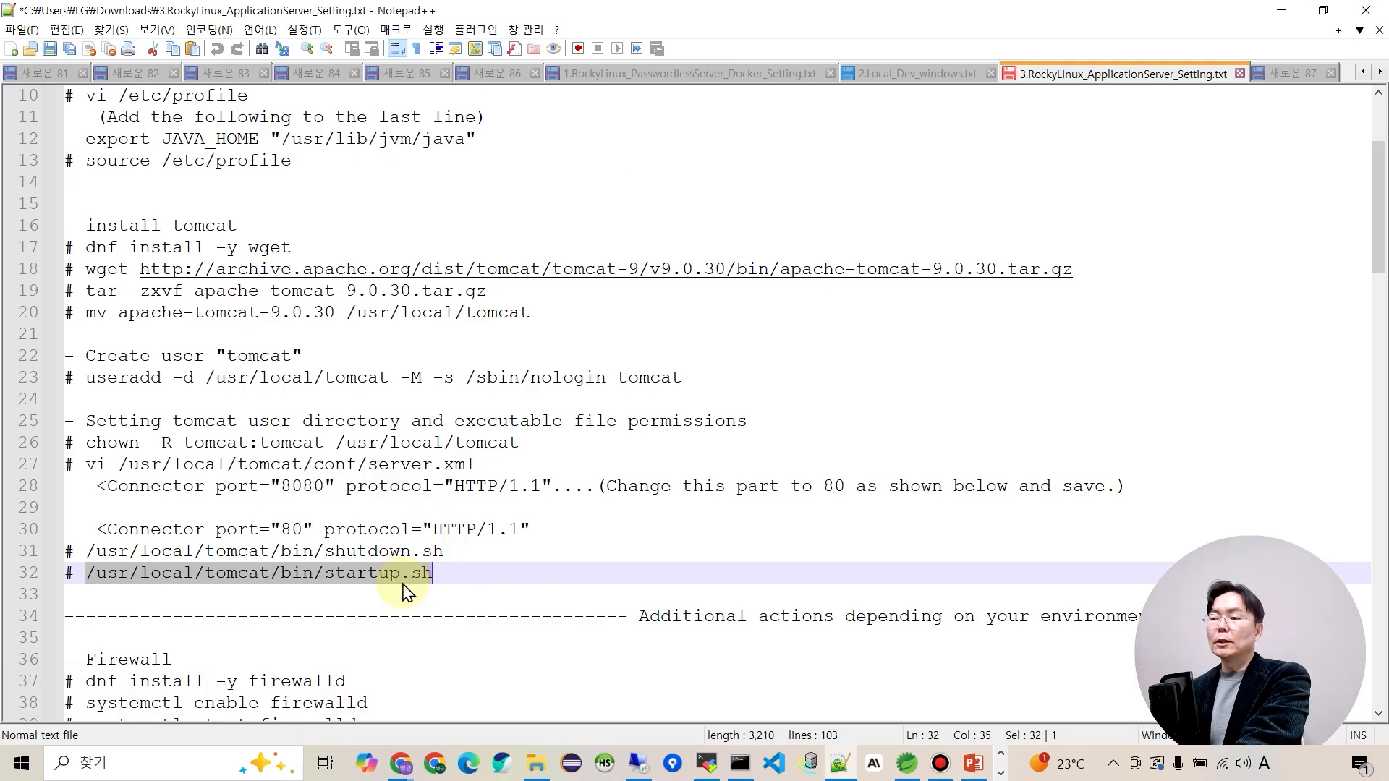
Permanently add port 80/tcp to the firewall with firewall-cmd --add-port=80/tcp --permanent.
scroll(395, 553, "down", 6)
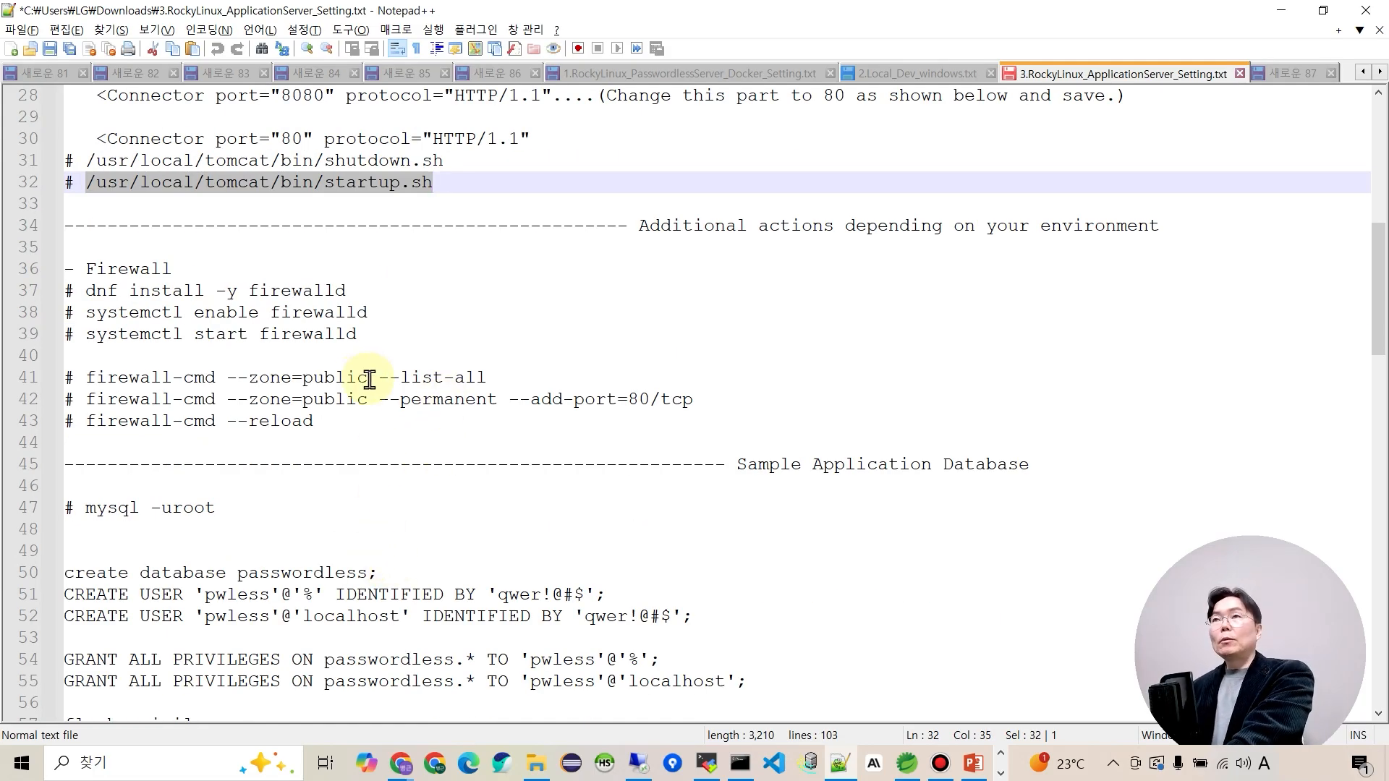
left_click(95, 399)
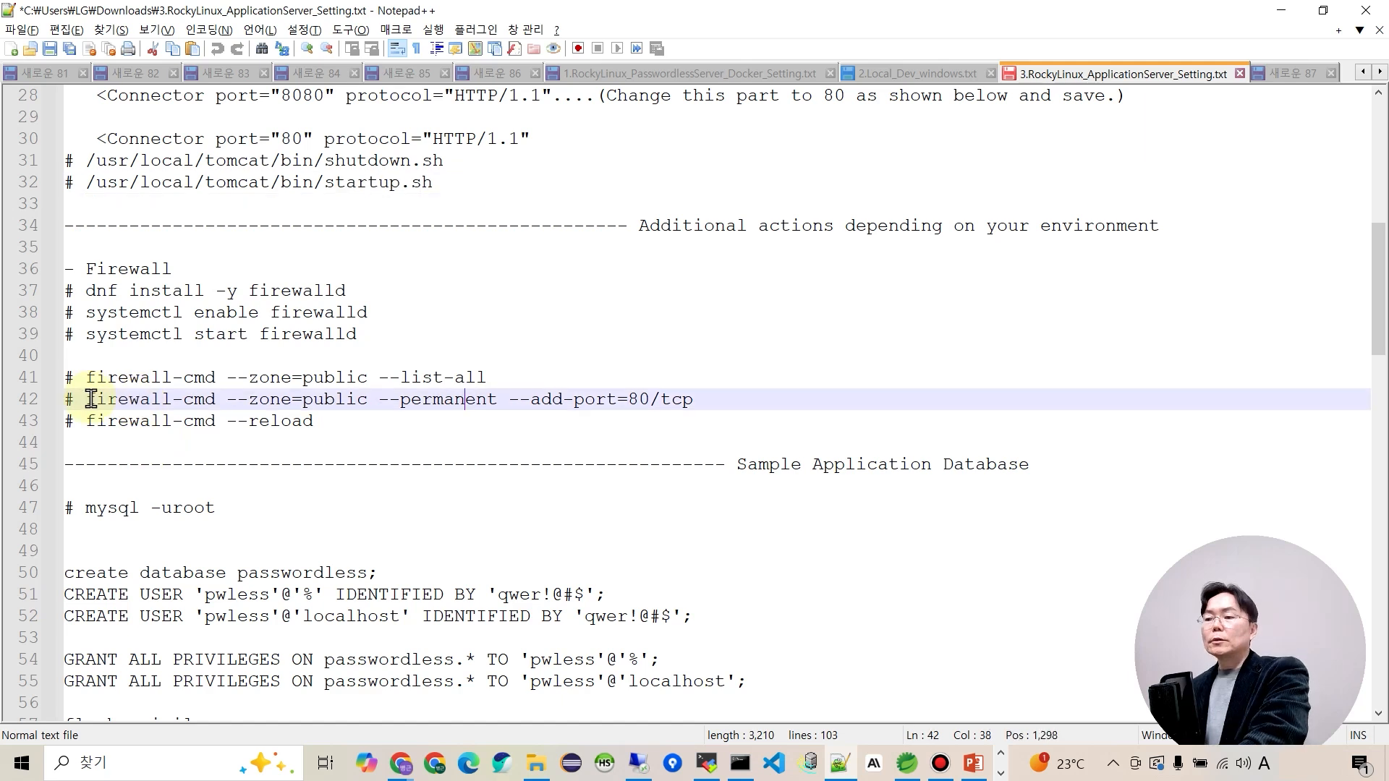
left_click(85, 283)
left_click_drag(85, 283, 54, 290)
left_click(397, 337)
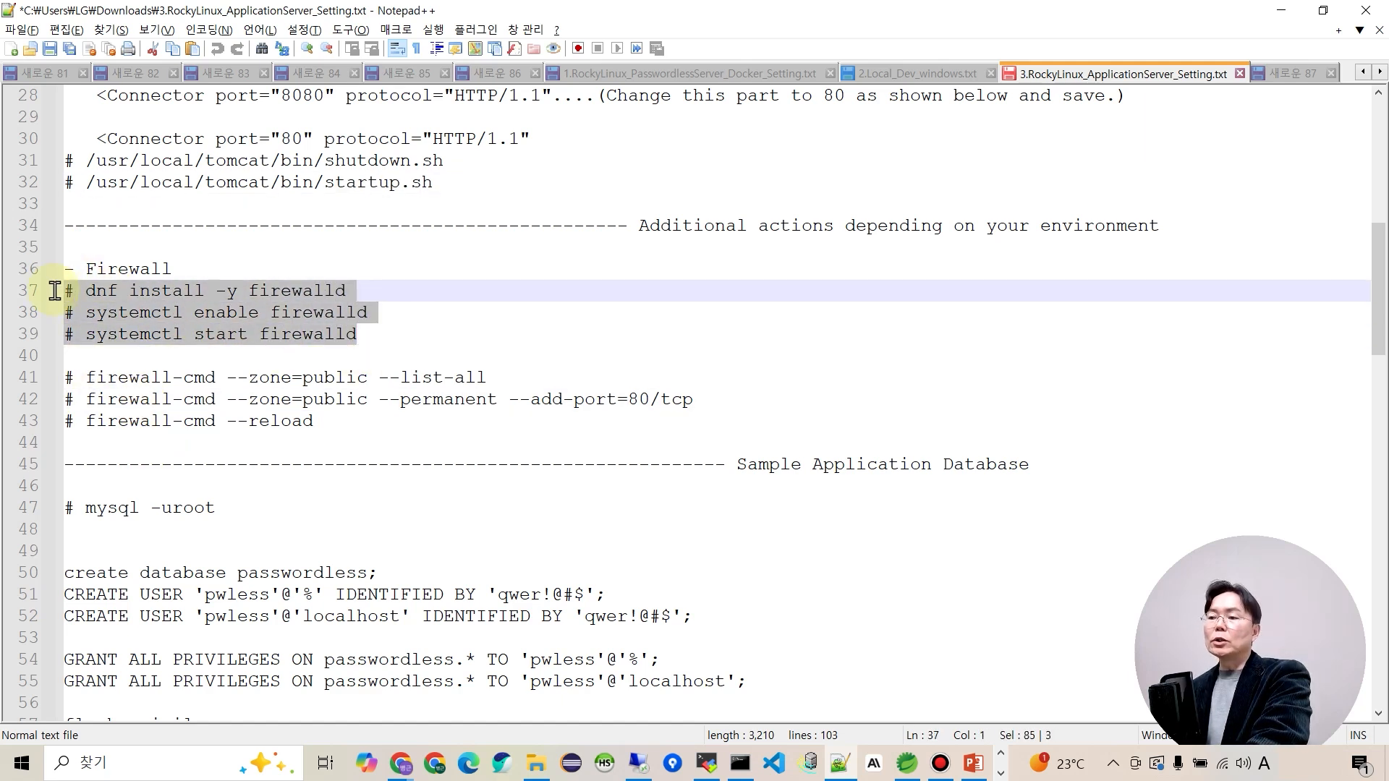
left_click(214, 399)
left_click_drag(87, 400, 696, 402)
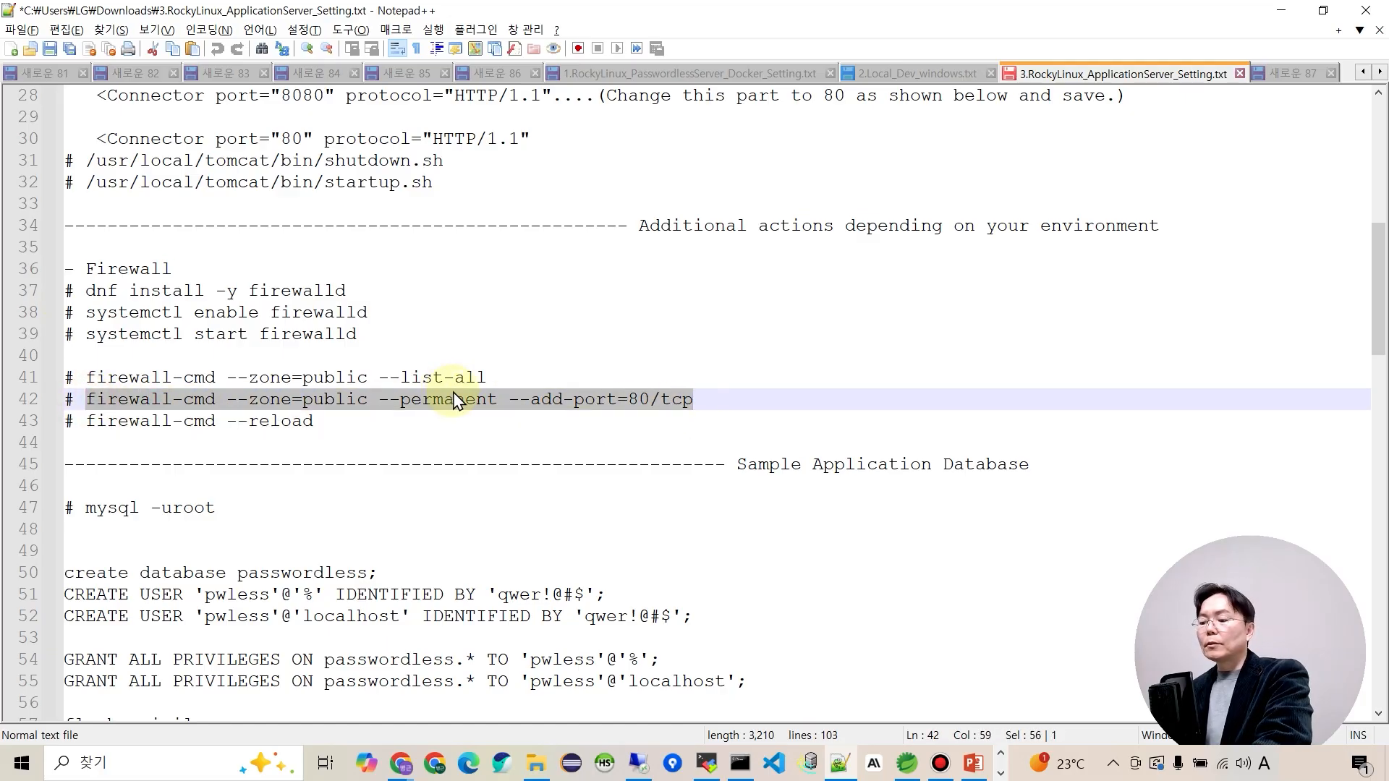
key("ctrl+c")
key("alt+Tab")
right_click(560, 496)
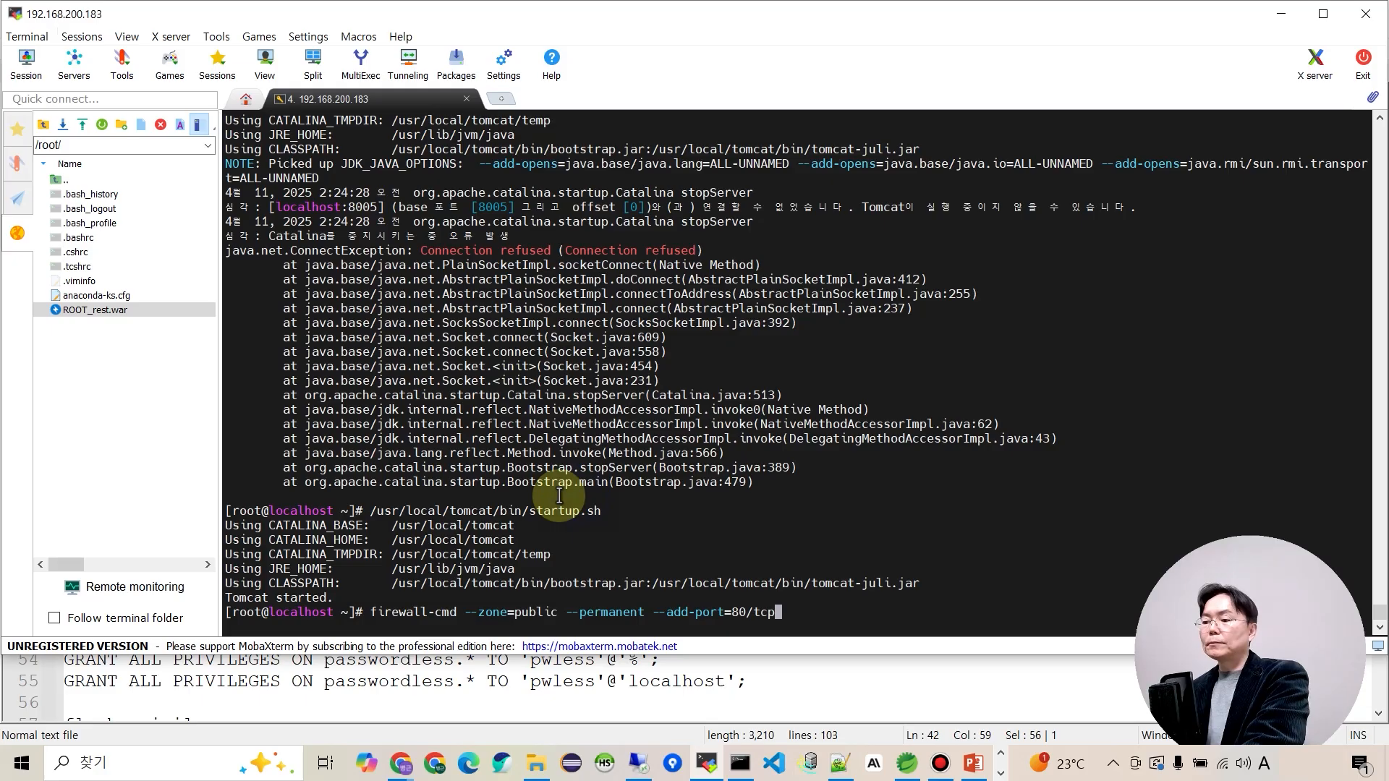
key("Return")
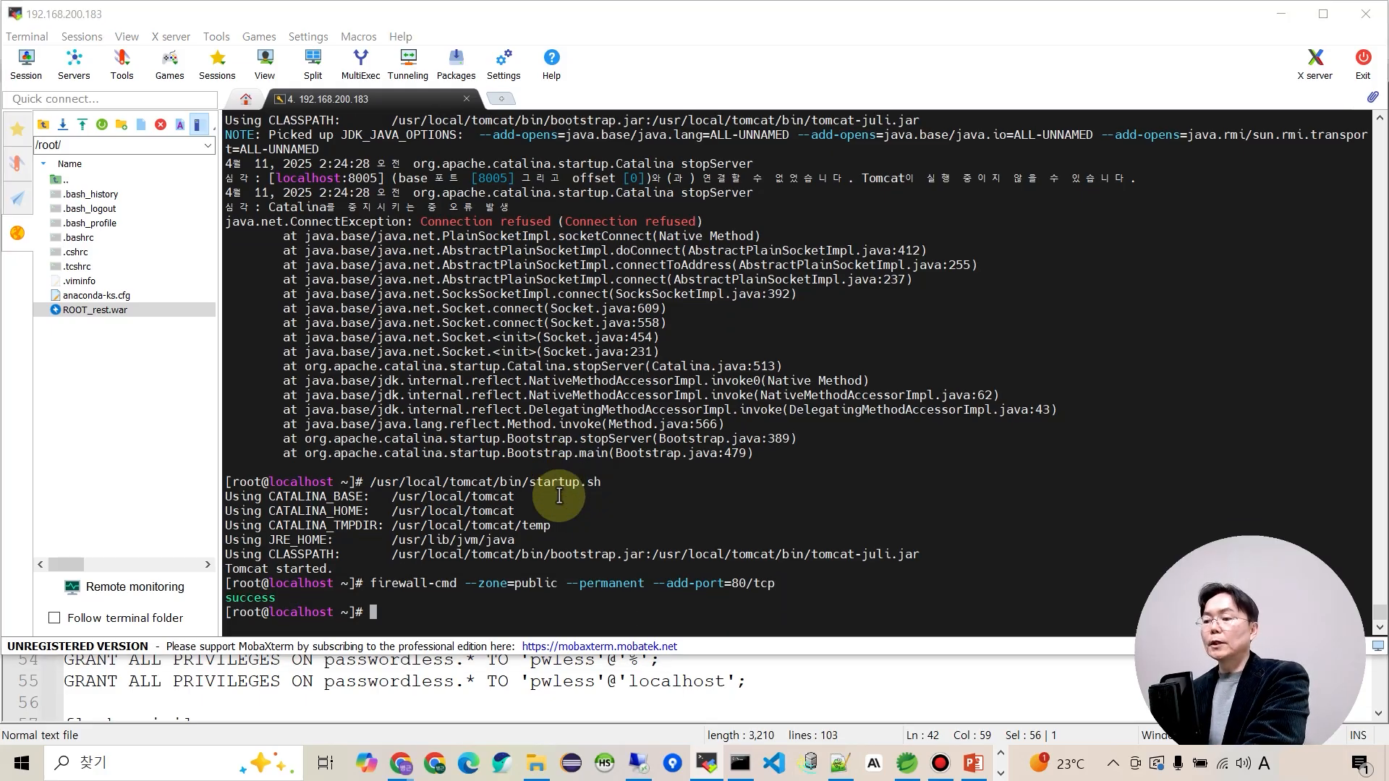
key("alt+Tab")
Reload the firewall with firewall-cmd --reload.
left_click(87, 376)
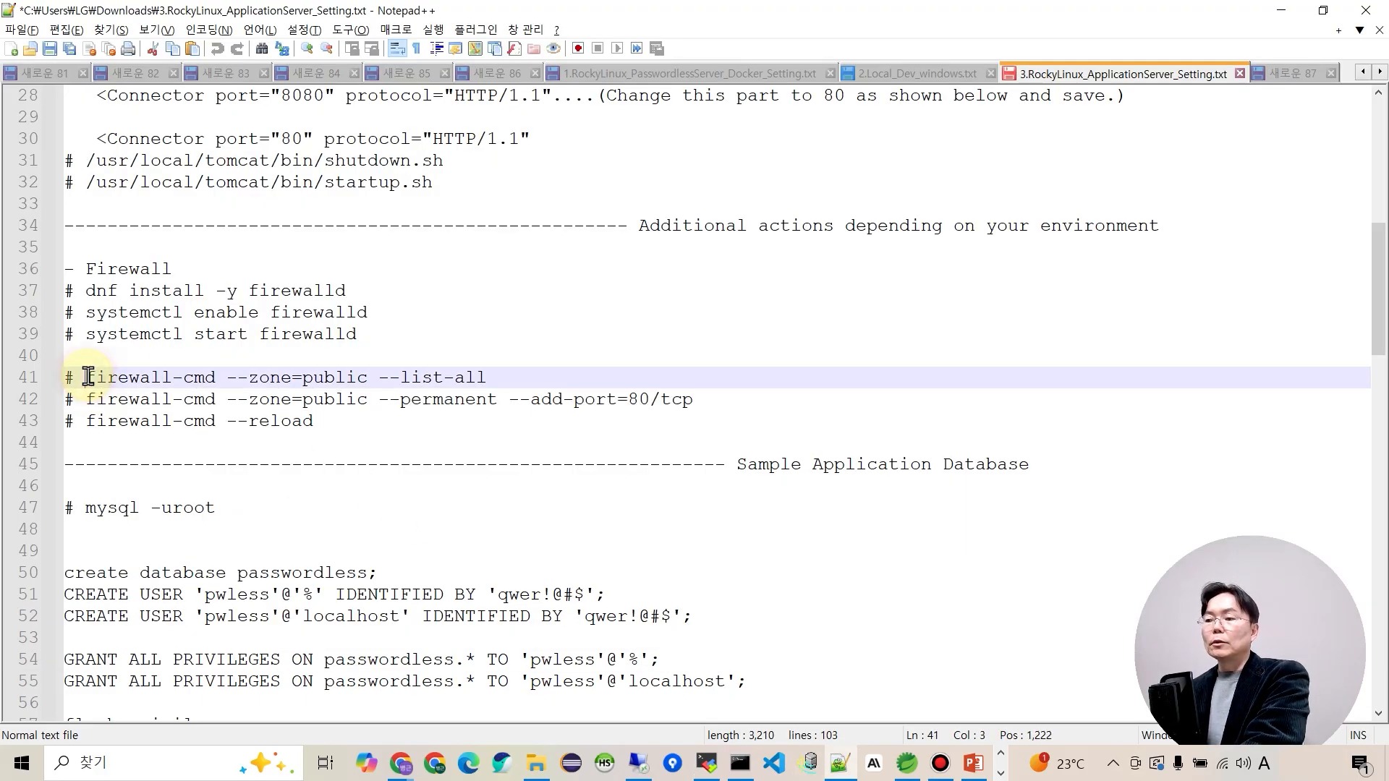
left_click_drag(88, 421, 316, 428)
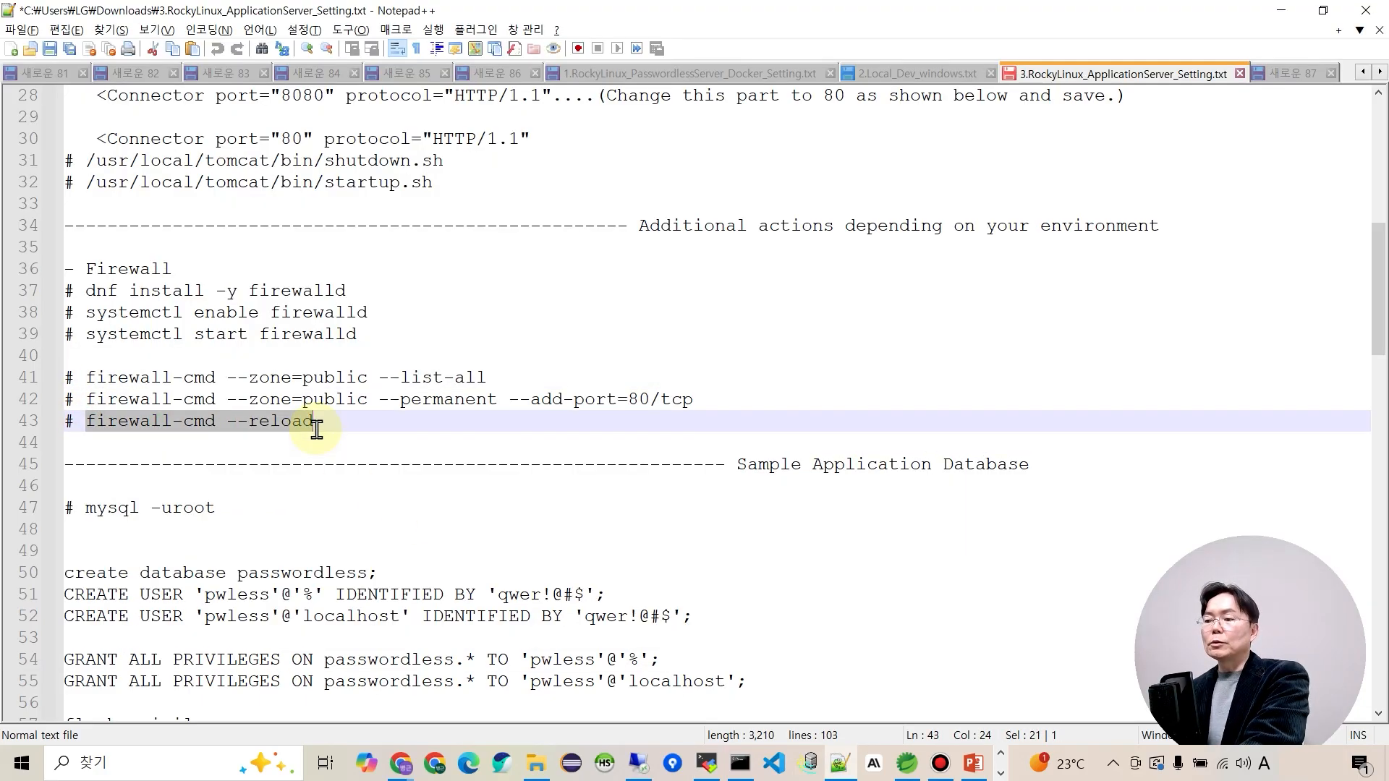
key("alt+Tab")
right_click(444, 453)
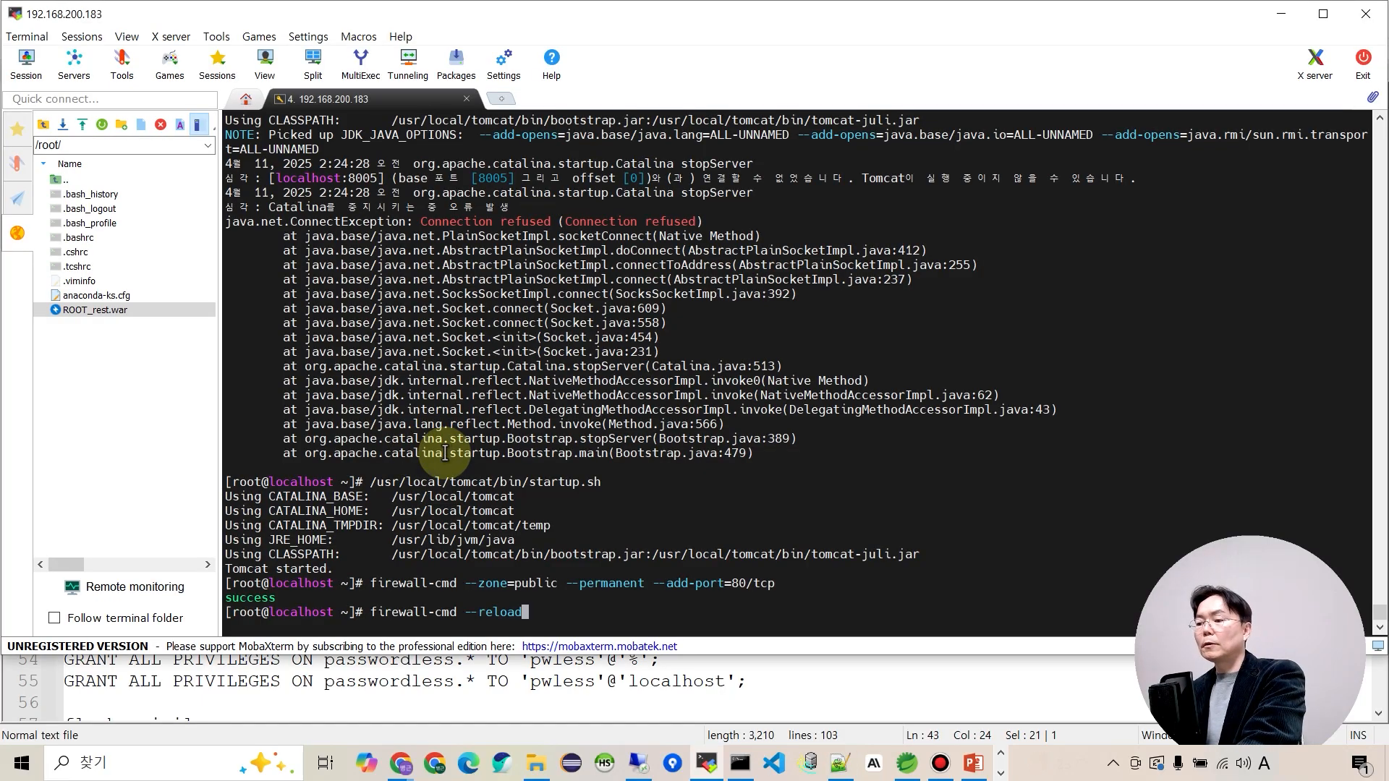
key("Return")
key("alt+Tab")
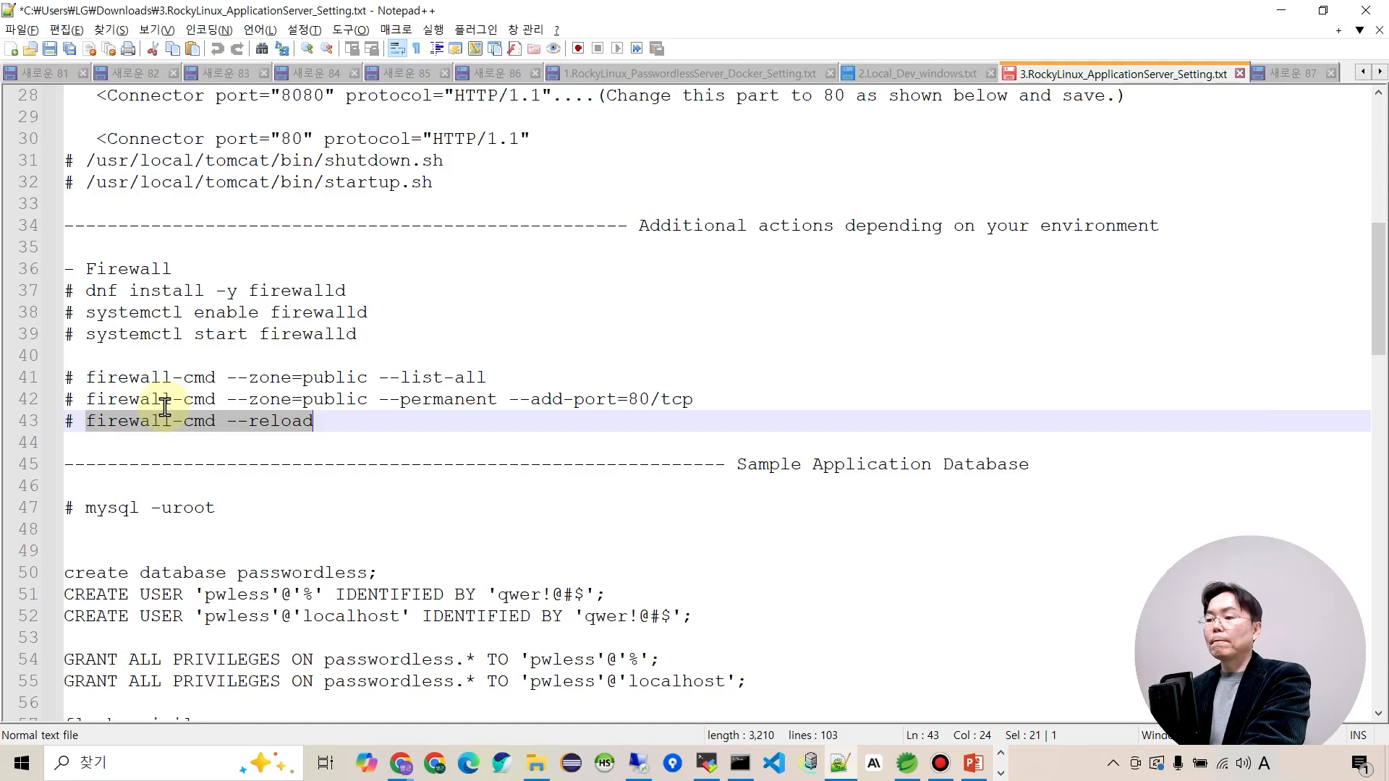
Run firewall-cmd --list-all and confirm 80/tcp appears among the open ports.
left_click_drag(88, 379, 490, 376)
key("ctrl+c")
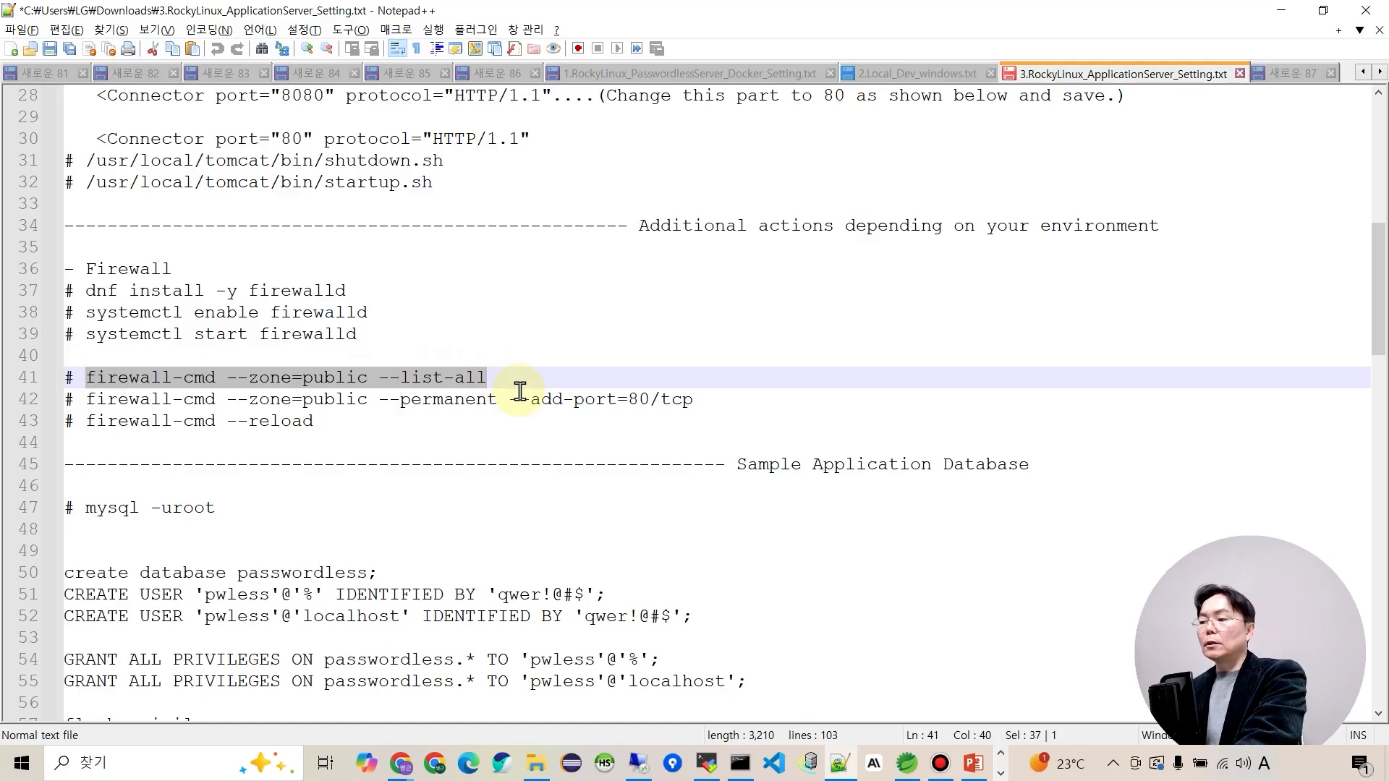
key("alt+Tab")
right_click(573, 444)
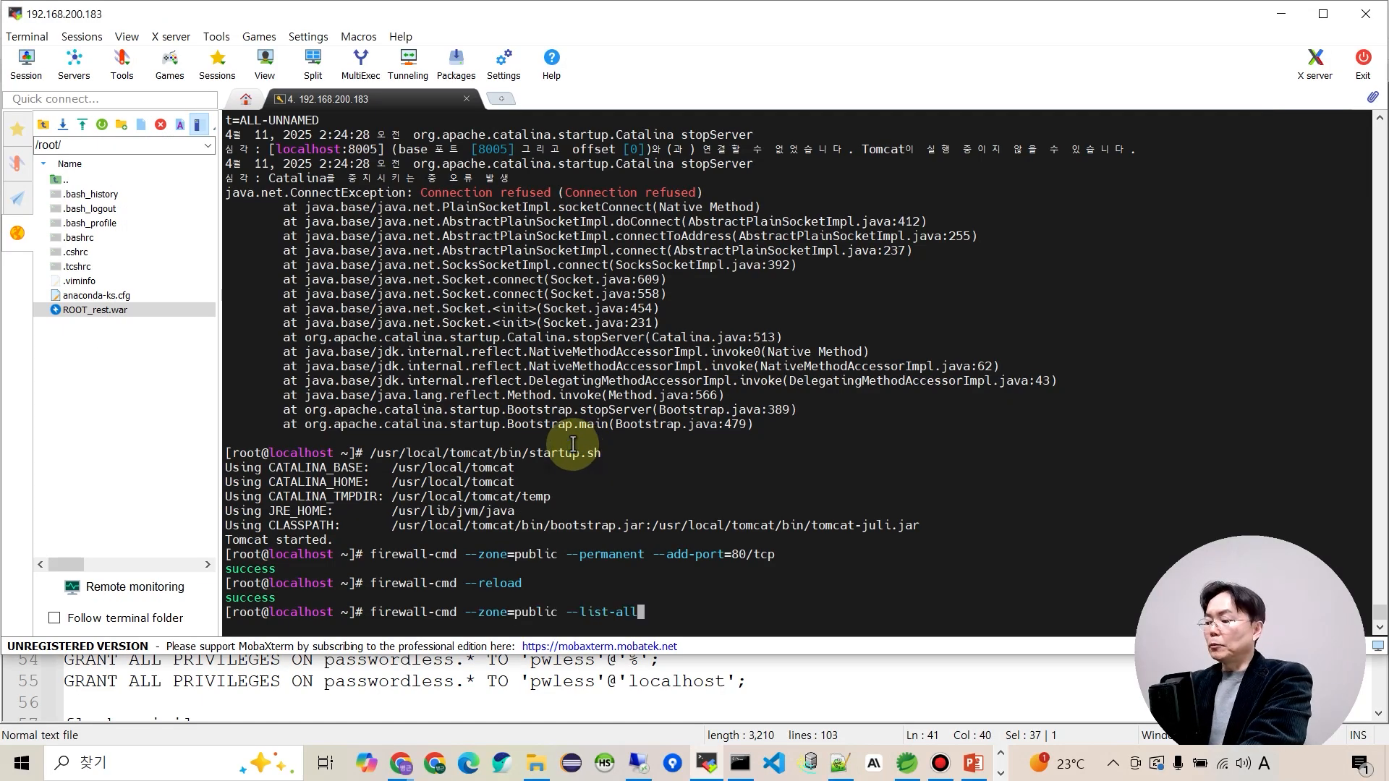
key("Return")
left_click_drag(880, 497, 829, 499)
left_click(823, 546)
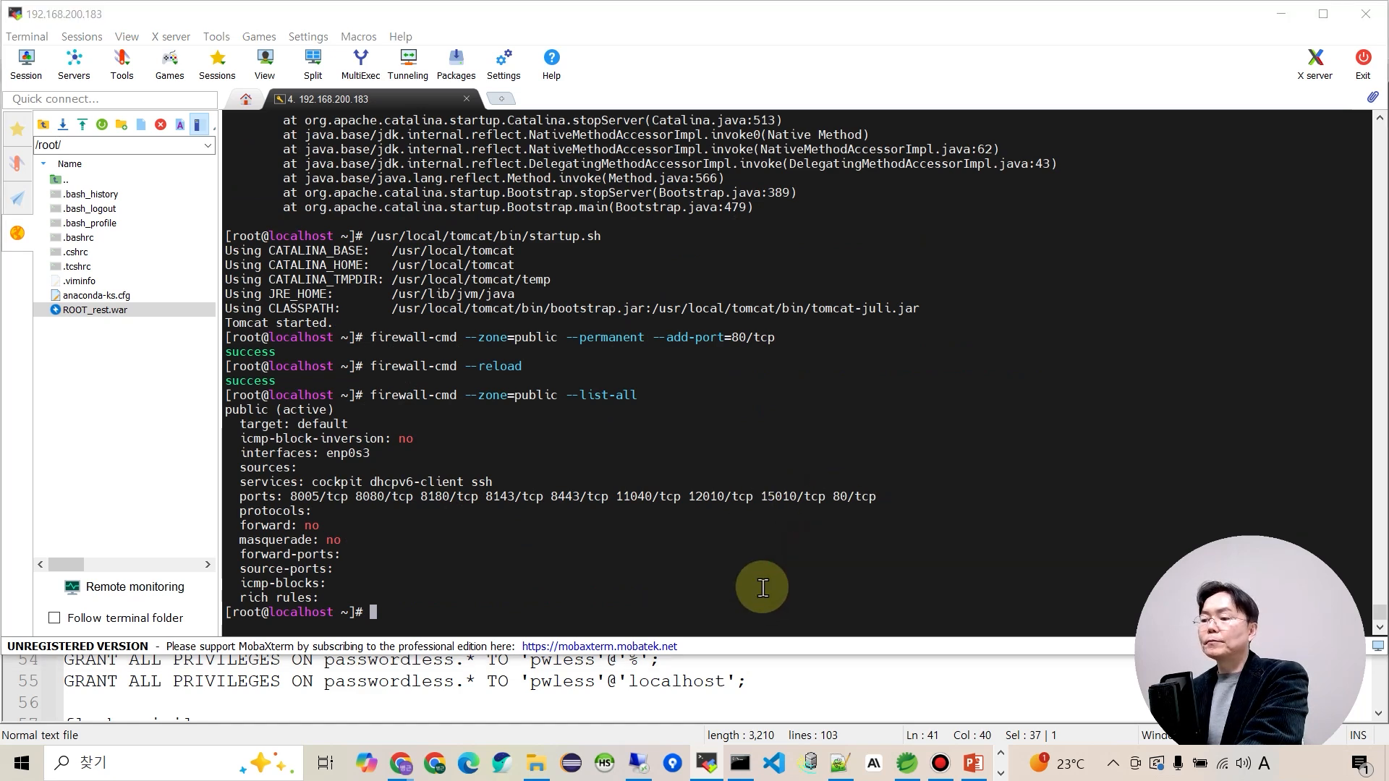
key("alt+Tab")
scroll(177, 539, "down", 4)
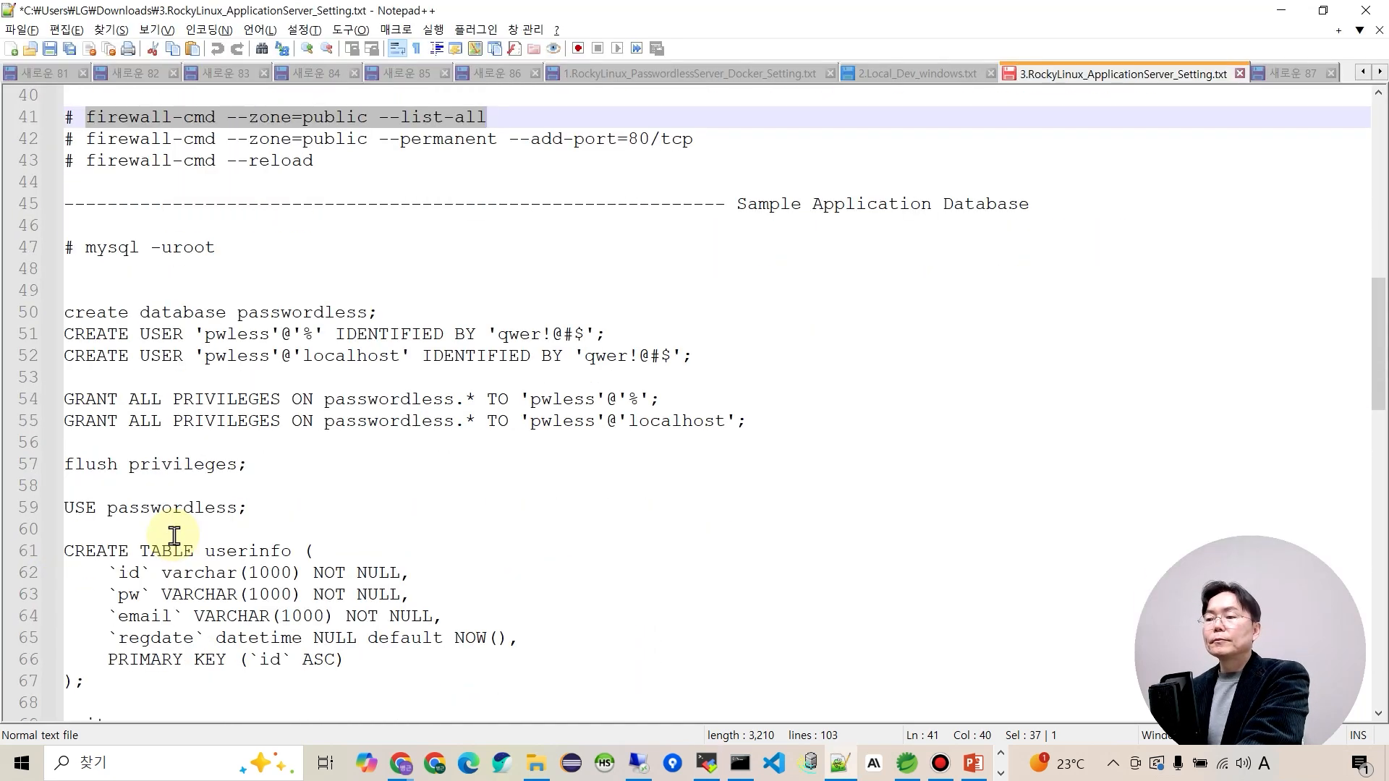
Log into MariaDB as root with mysql -uroot.
left_click_drag(84, 250, 217, 250)
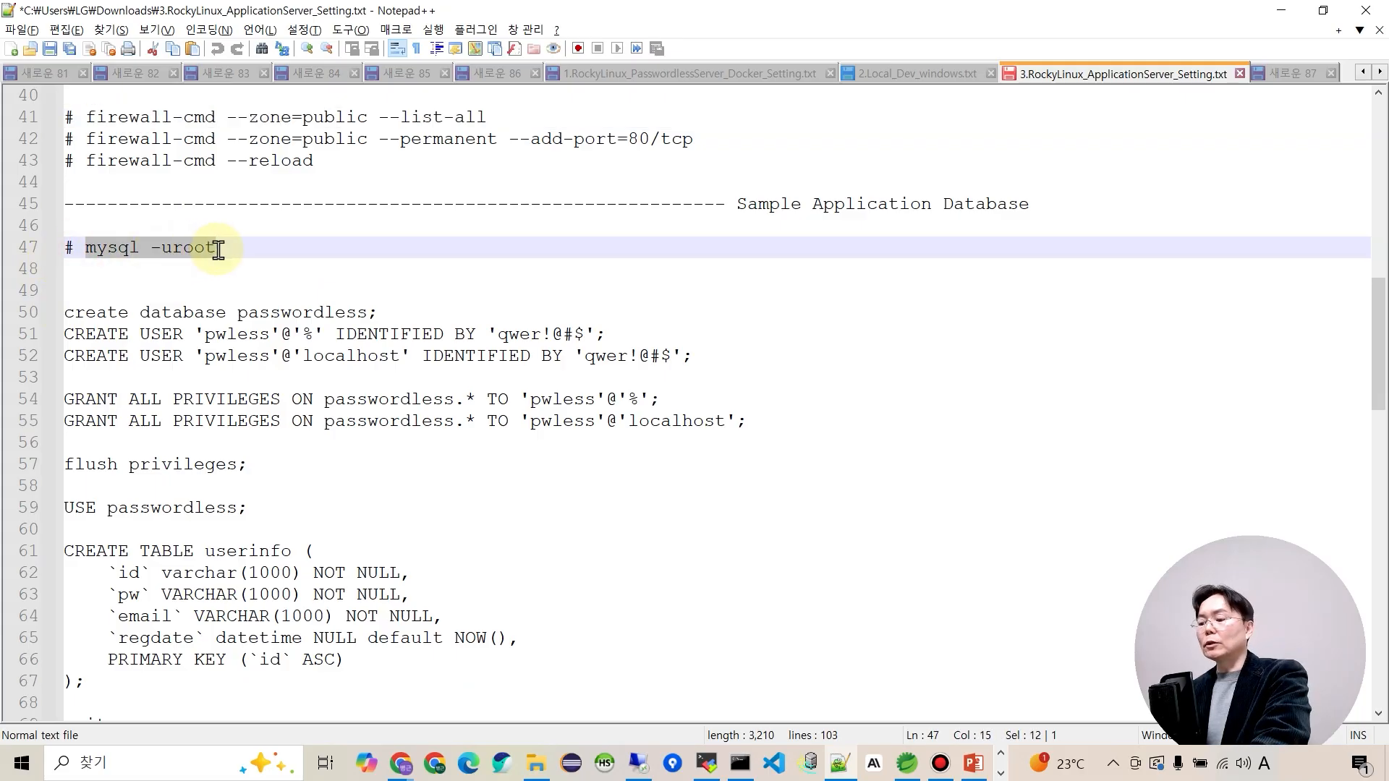
key("ctrl+c")
key("alt+Tab")
right_click(384, 459)
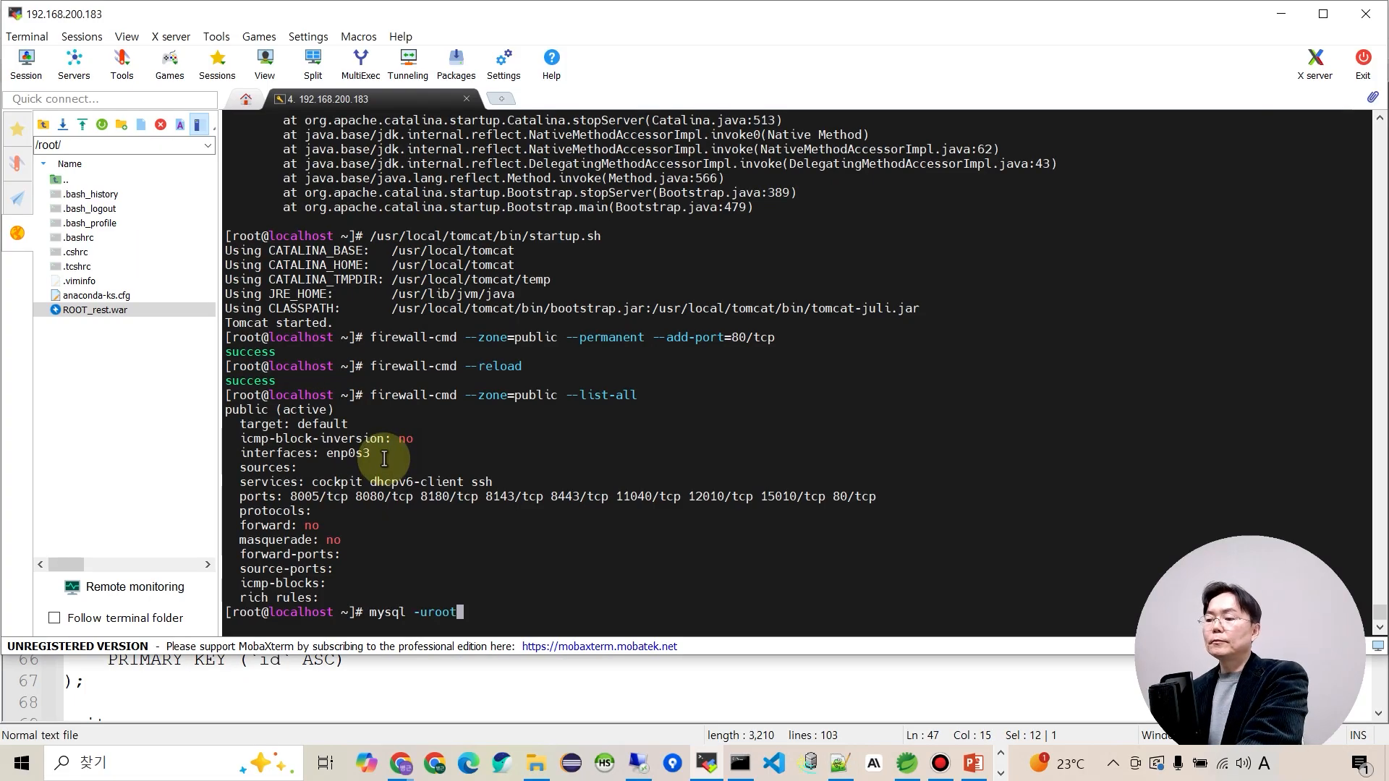
key("Return")
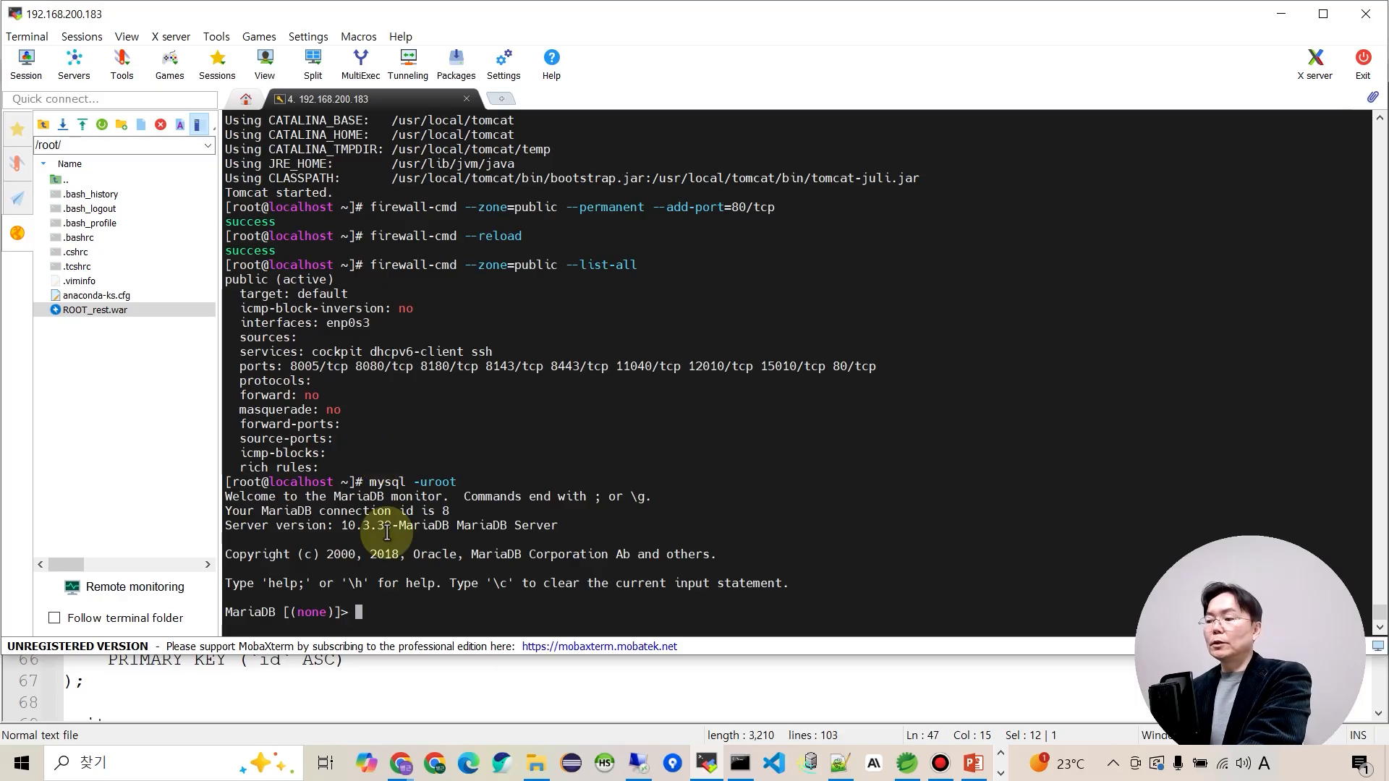
key("alt+Tab")
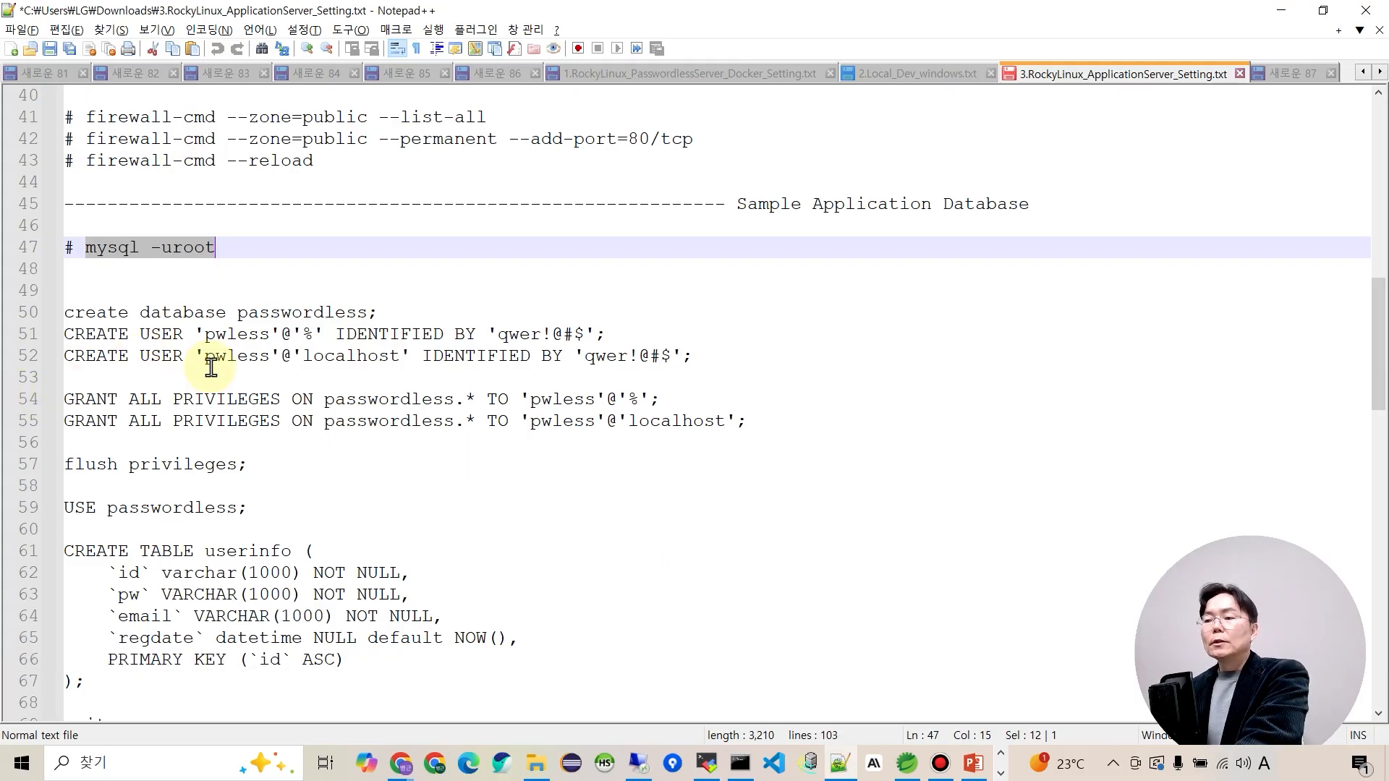
Create the passwordless database and its two users, grant all privileges, and flush privileges.
left_click_drag(64, 312, 265, 465)
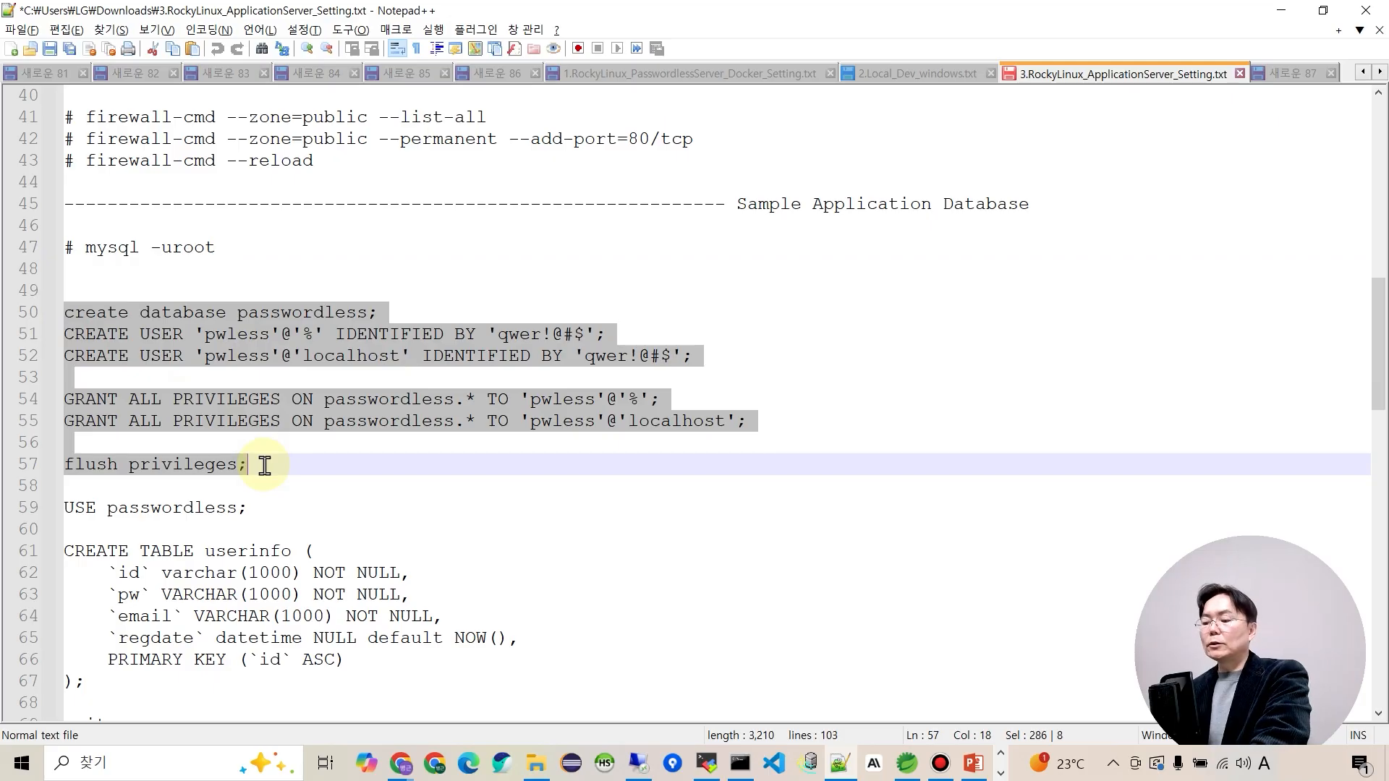
key("ctrl+c")
key("alt+Tab")
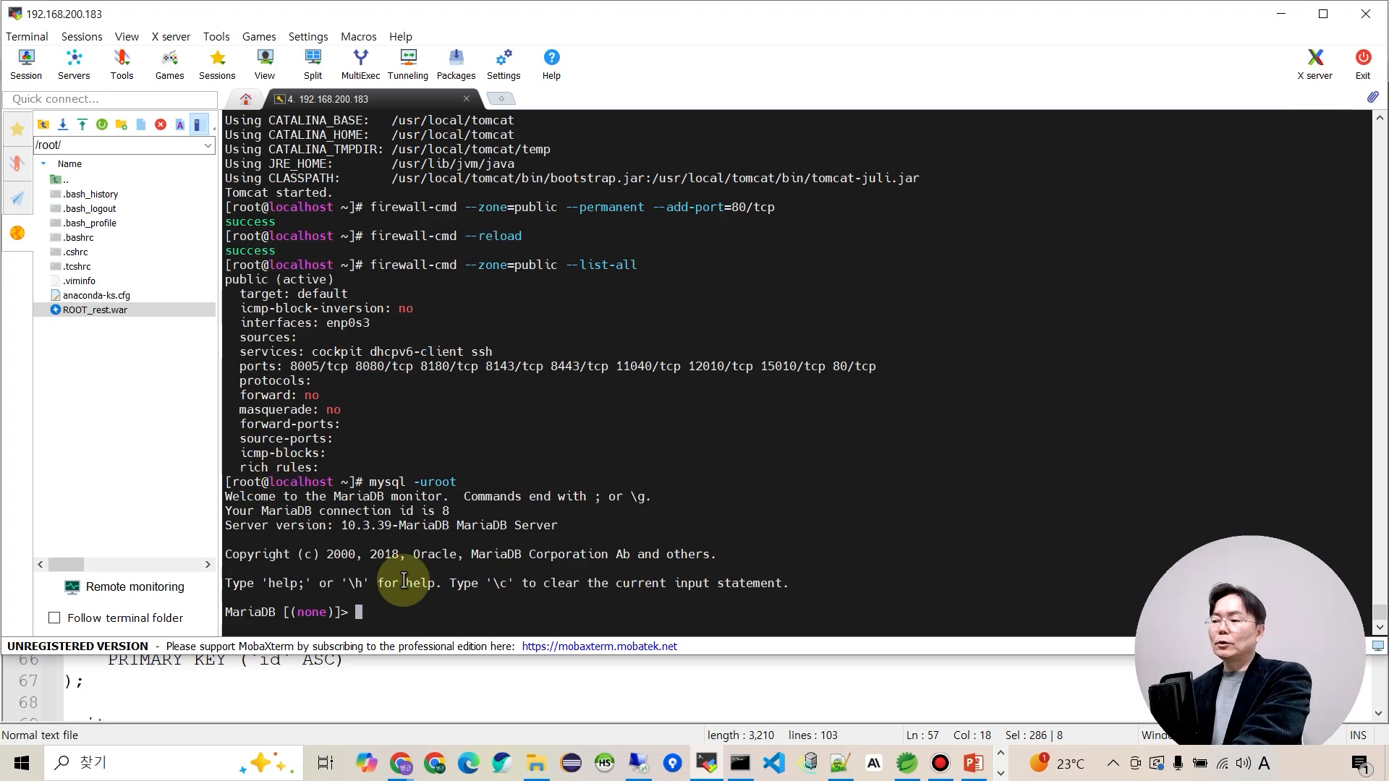
right_click(728, 541)
left_click(617, 445)
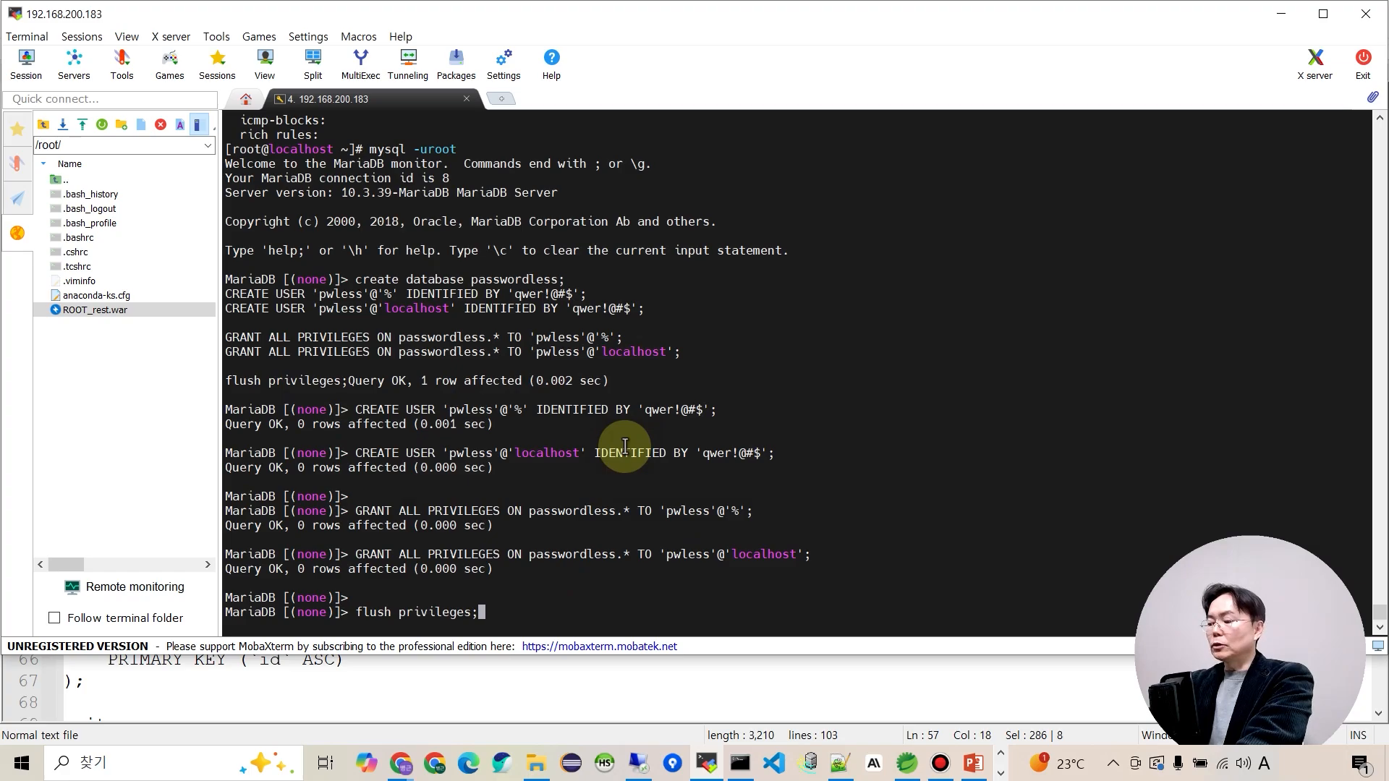
key("Return")
key("alt+Tab")
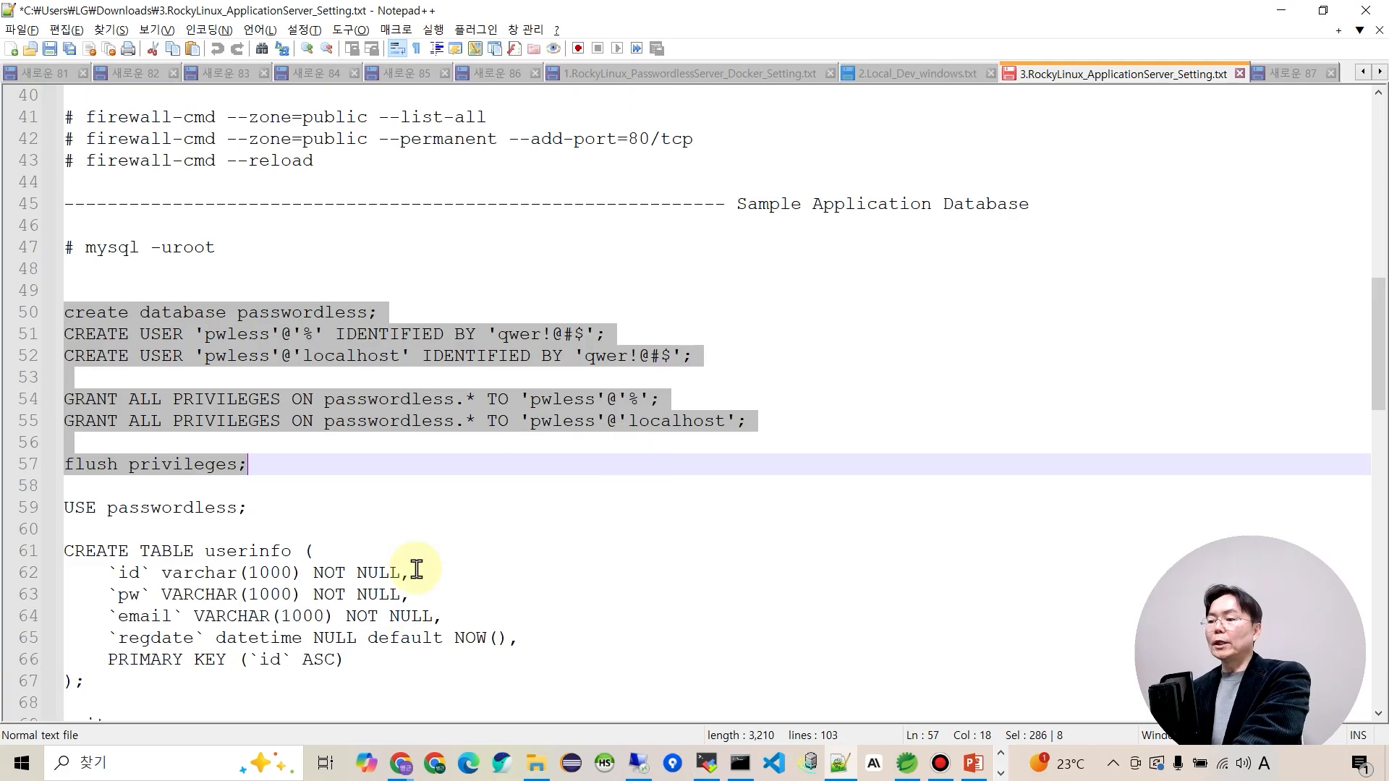
scroll(345, 527, "down", 4)
Create the userinfo table in the passwordless database with USE and CREATE TABLE.
left_click_drag(66, 251, 260, 440)
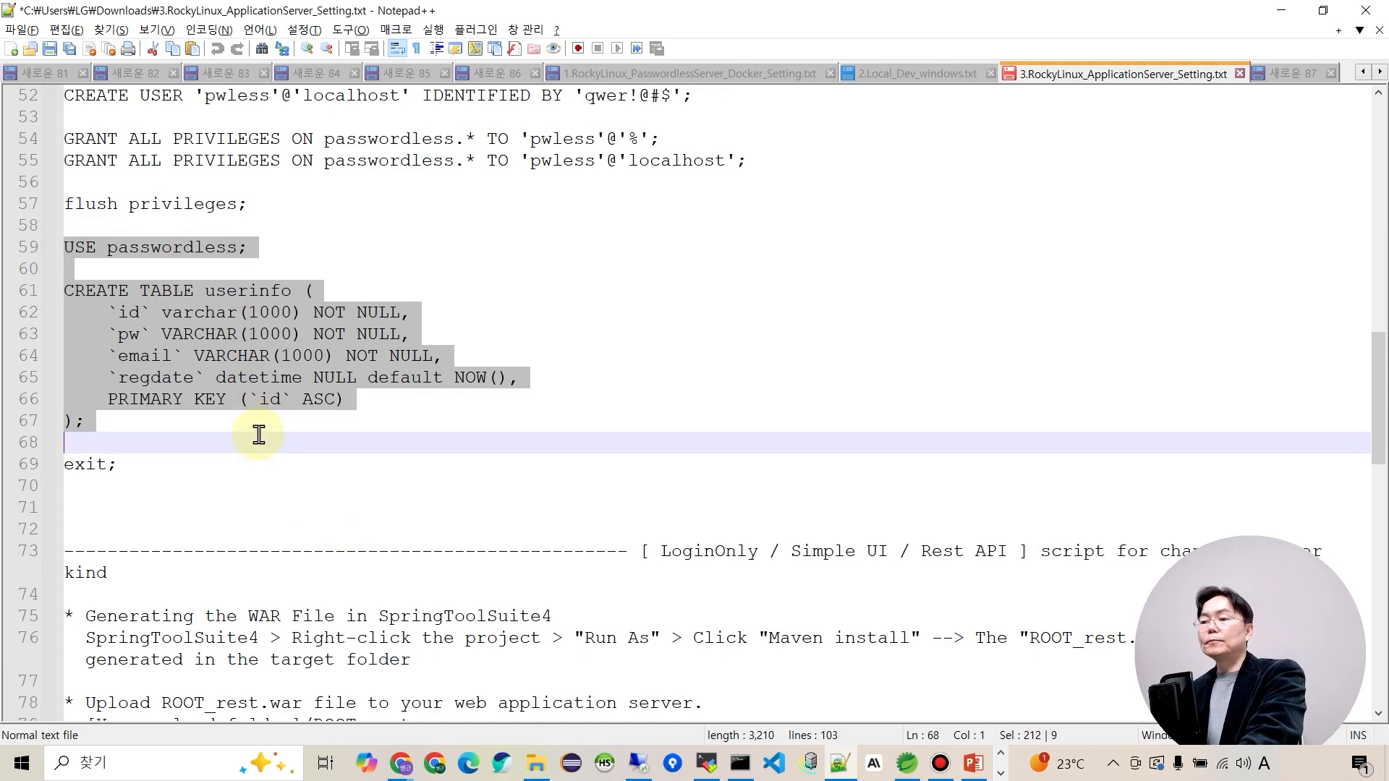
key("ctrl+c")
key("alt+Tab")
right_click(453, 449)
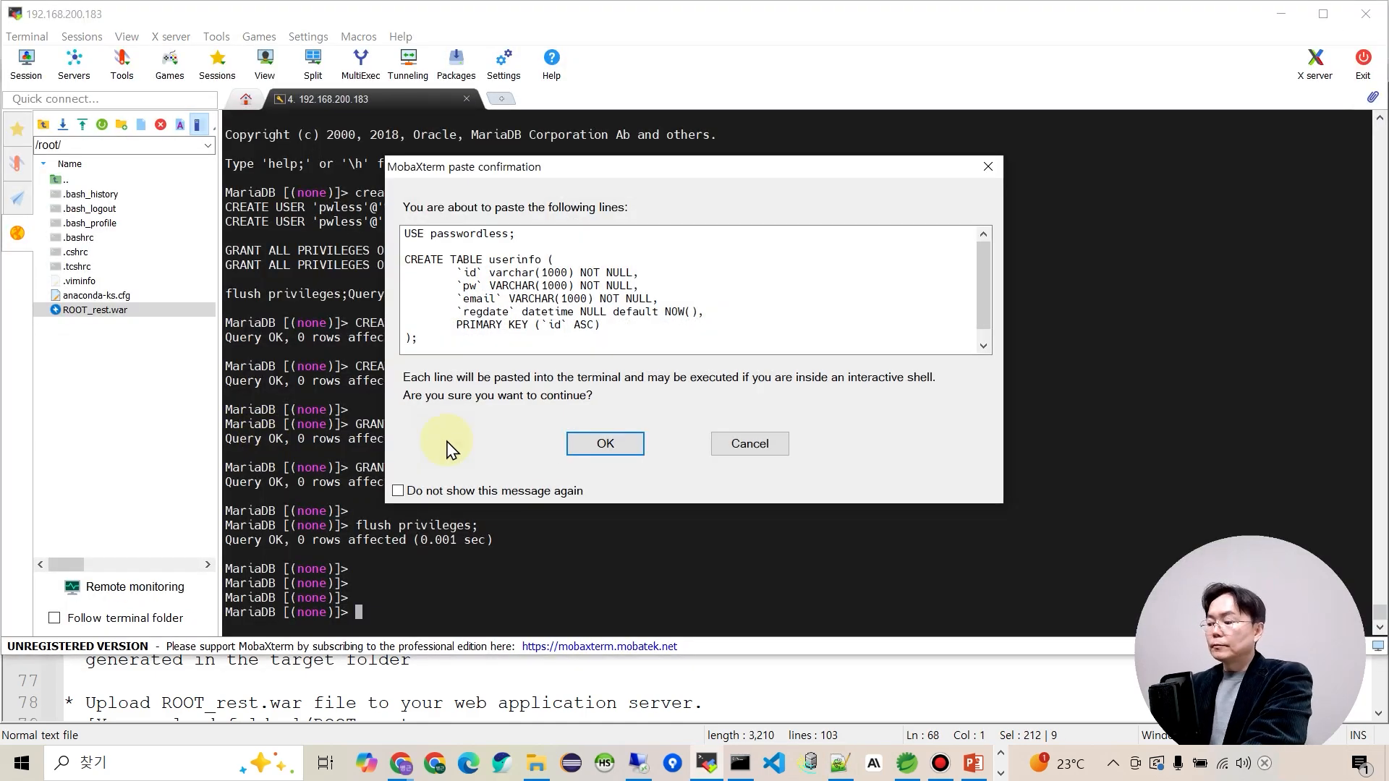
left_click(600, 443)
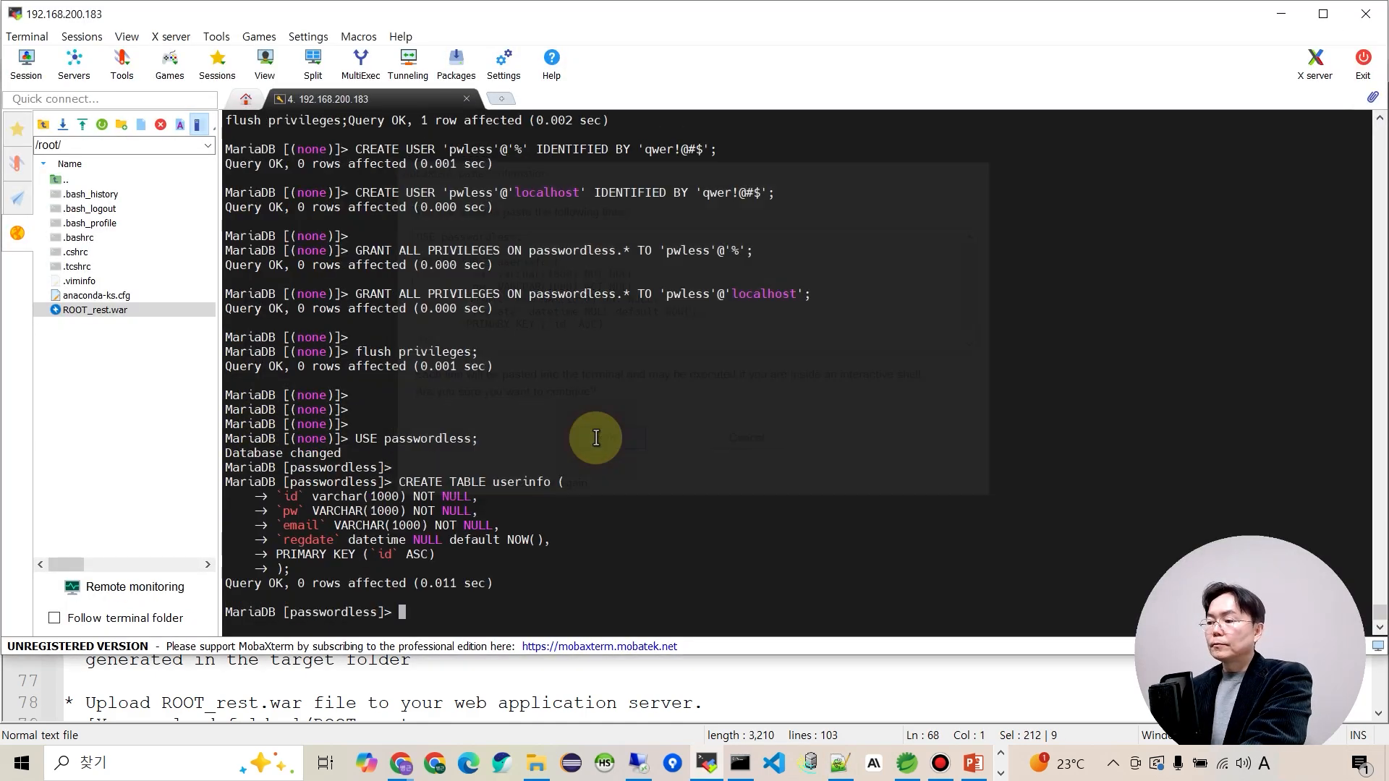
key("Return")
key("Return")
key("Return")
key("alt+Tab")
Exit MariaDB back to the root shell prompt.
left_click_drag(136, 469, 23, 466)
key("ctrl+c")
key("alt+Tab")
right_click(496, 519)
key("Return")
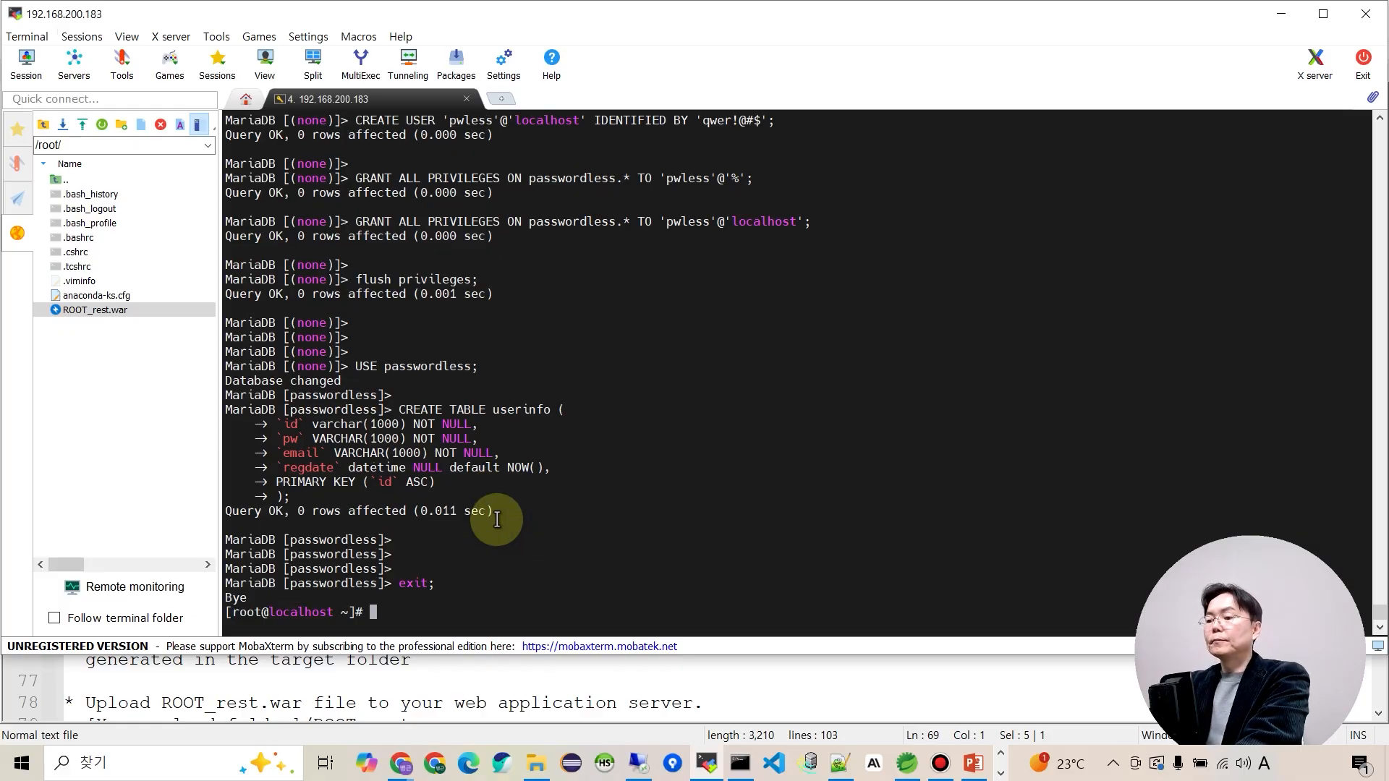
key("Return")
key("Return")
key("Return")
key("Return")
key("alt+Tab")
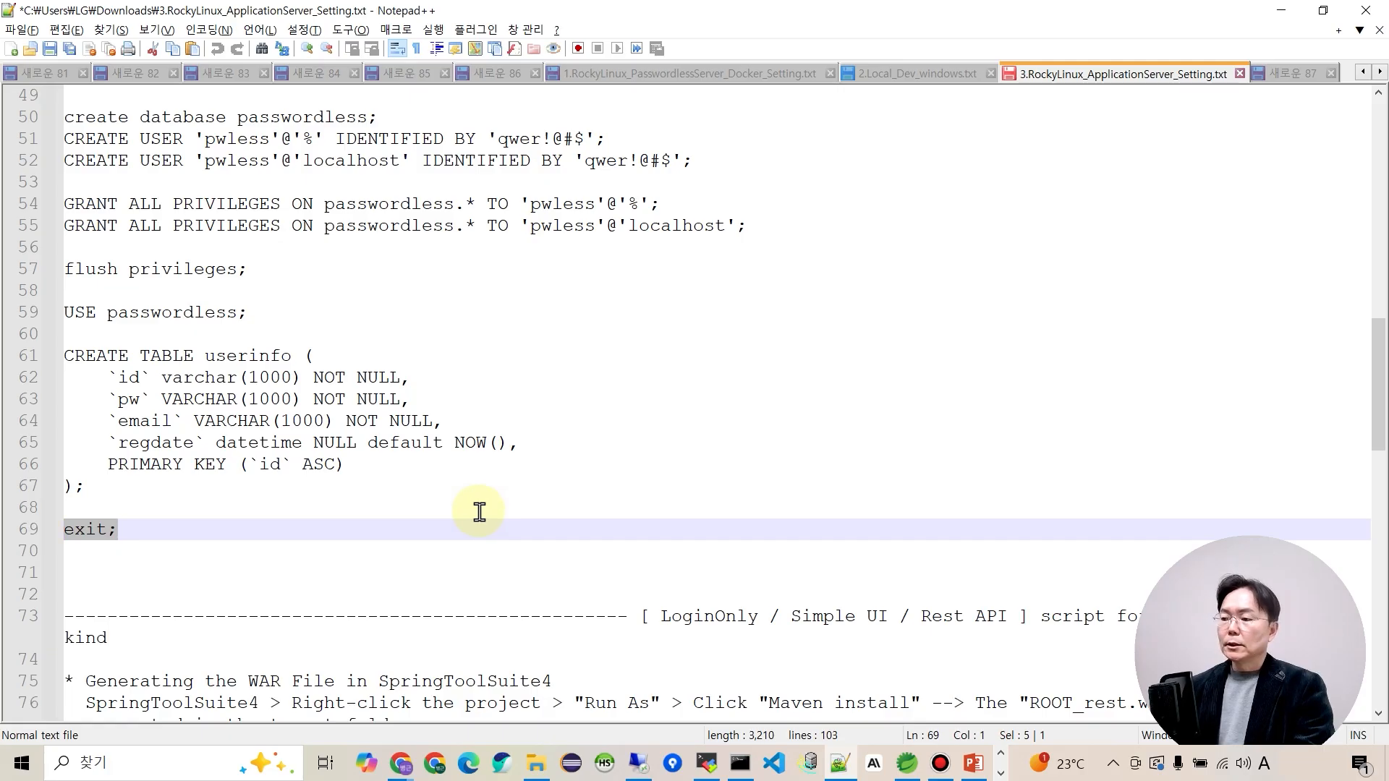
Stop Tomcat with /usr/local/tomcat/bin/shutdown.sh.
scroll(479, 512, "down", 6)
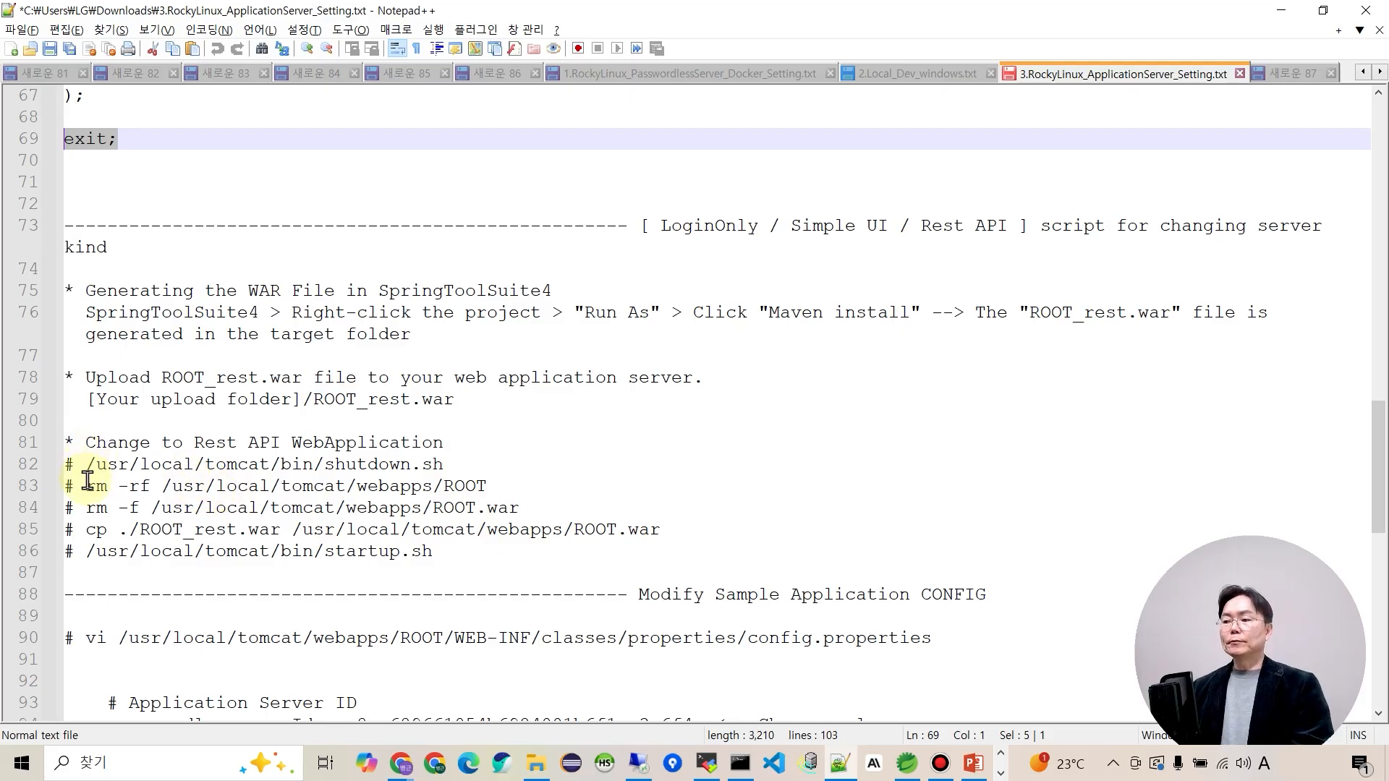
left_click_drag(86, 469, 457, 471)
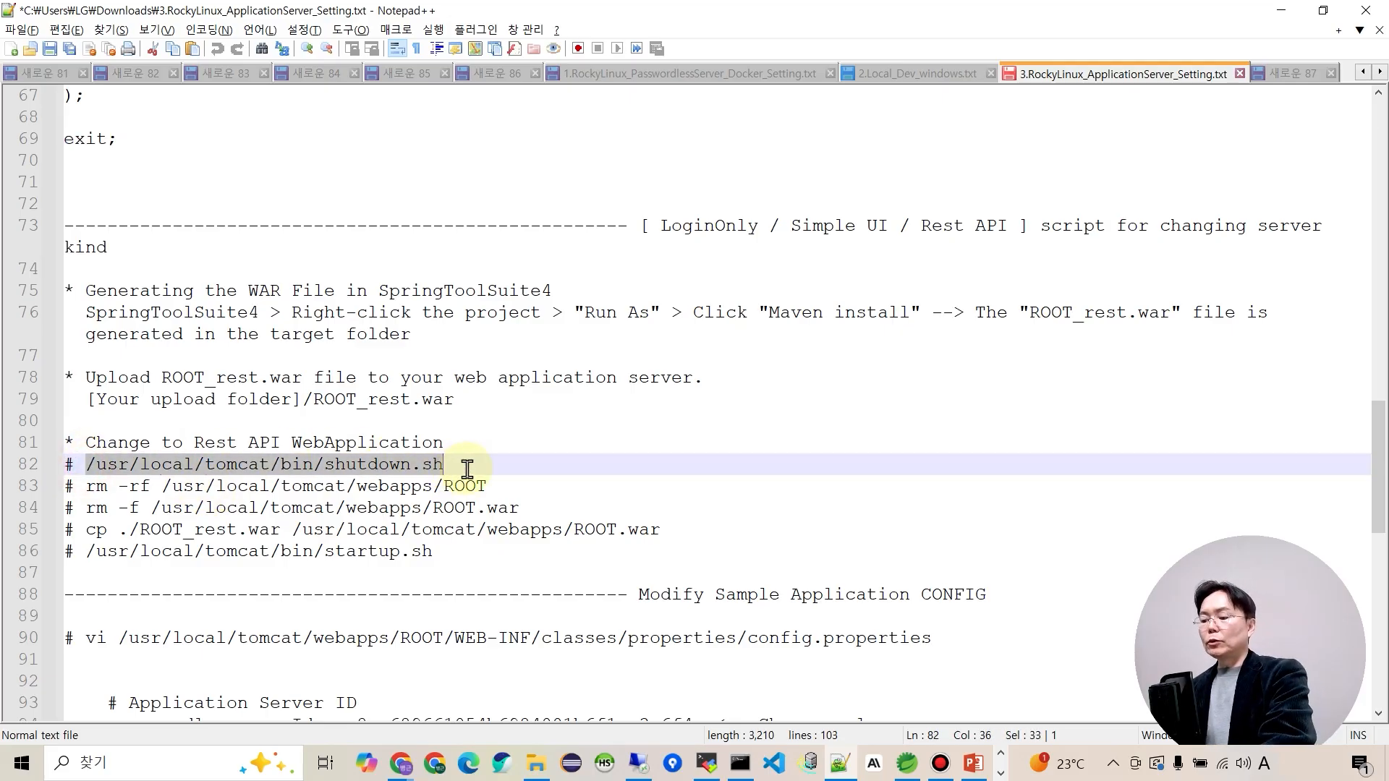
key("alt+Tab")
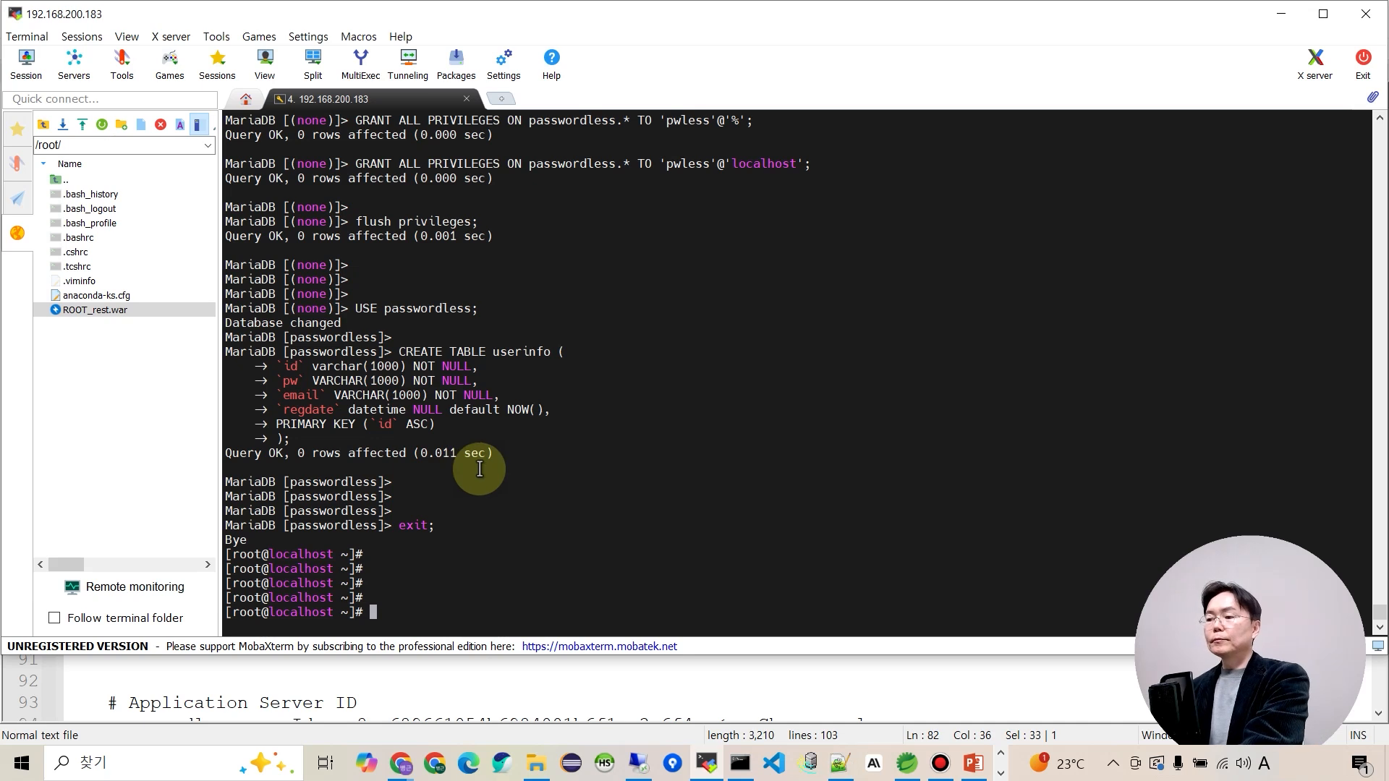
right_click(591, 552)
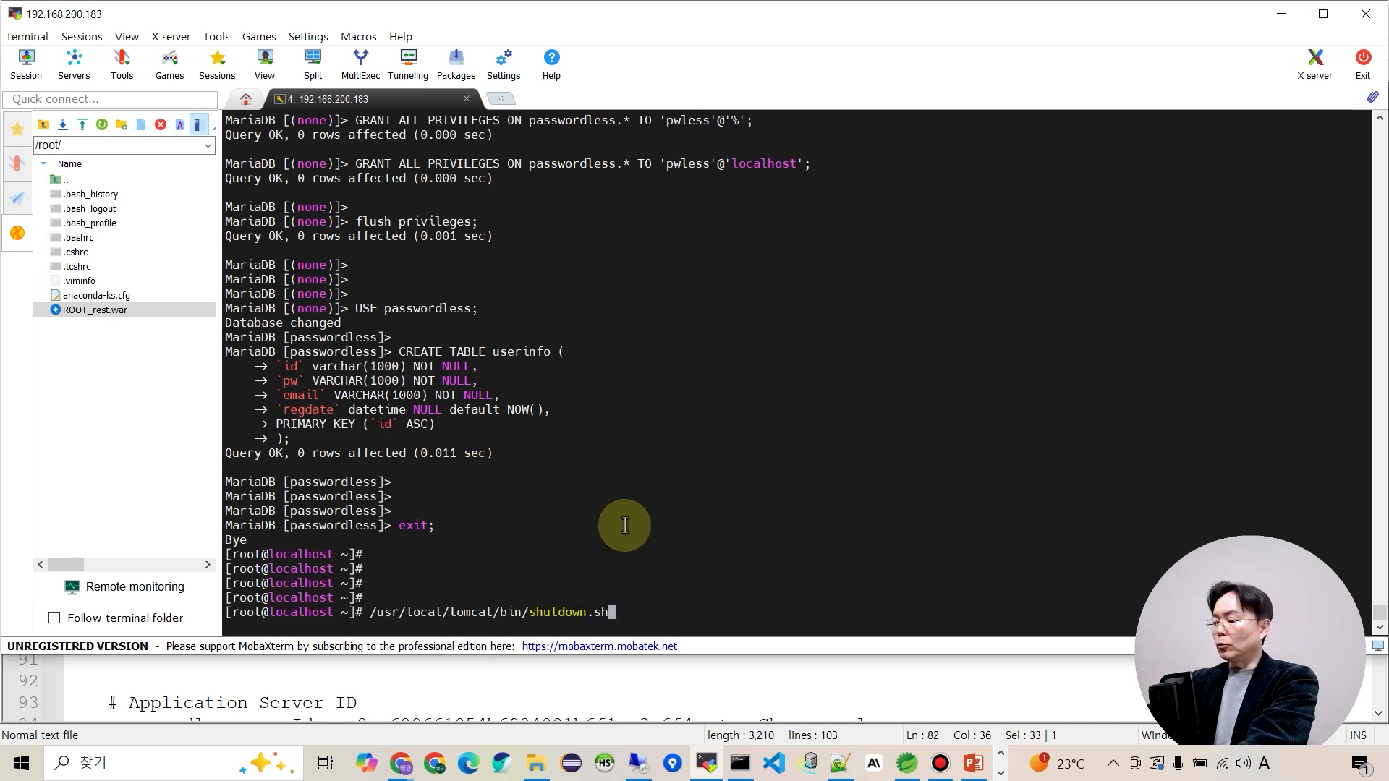
key("Return")
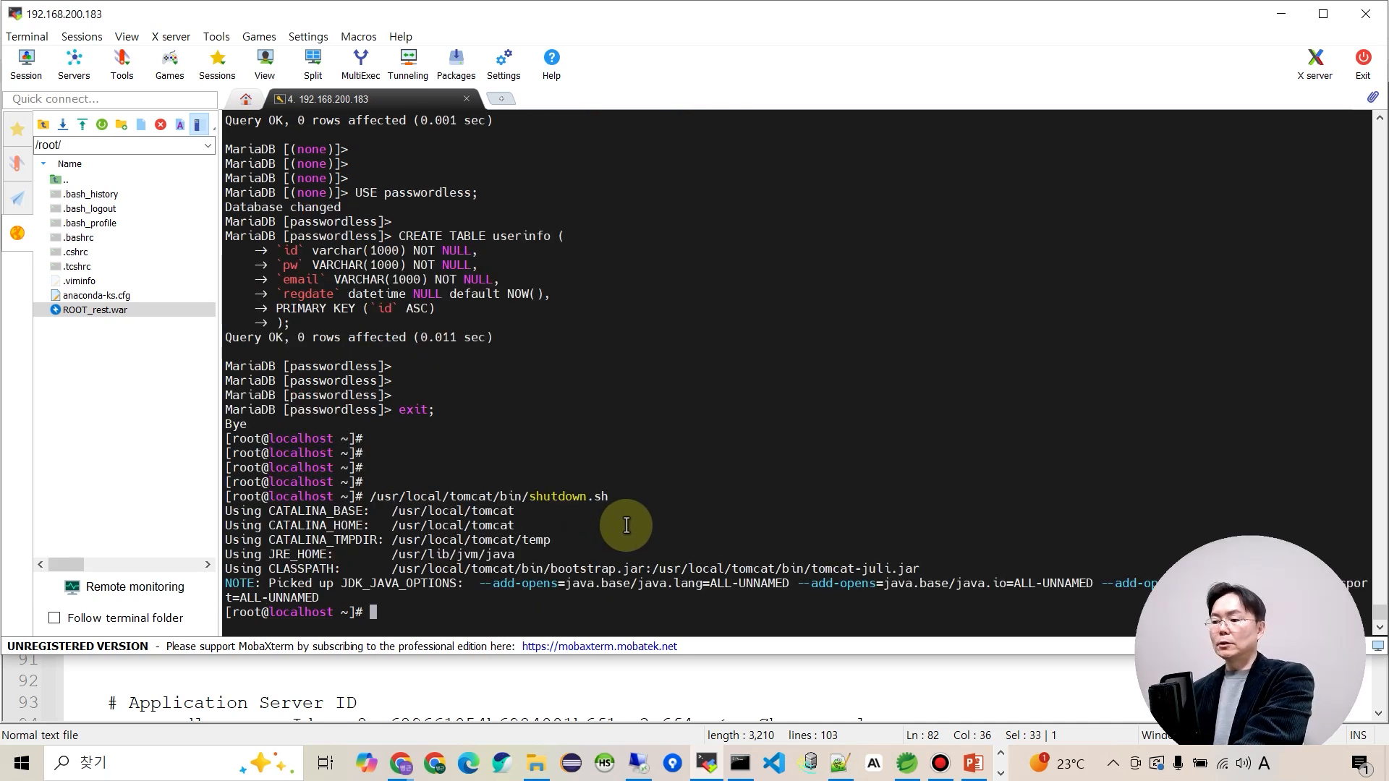
key("alt+Tab")
Delete the old webapps/ROOT folder and webapps/ROOT.war with rm -rf and rm -f.
left_click_drag(85, 486, 499, 481)
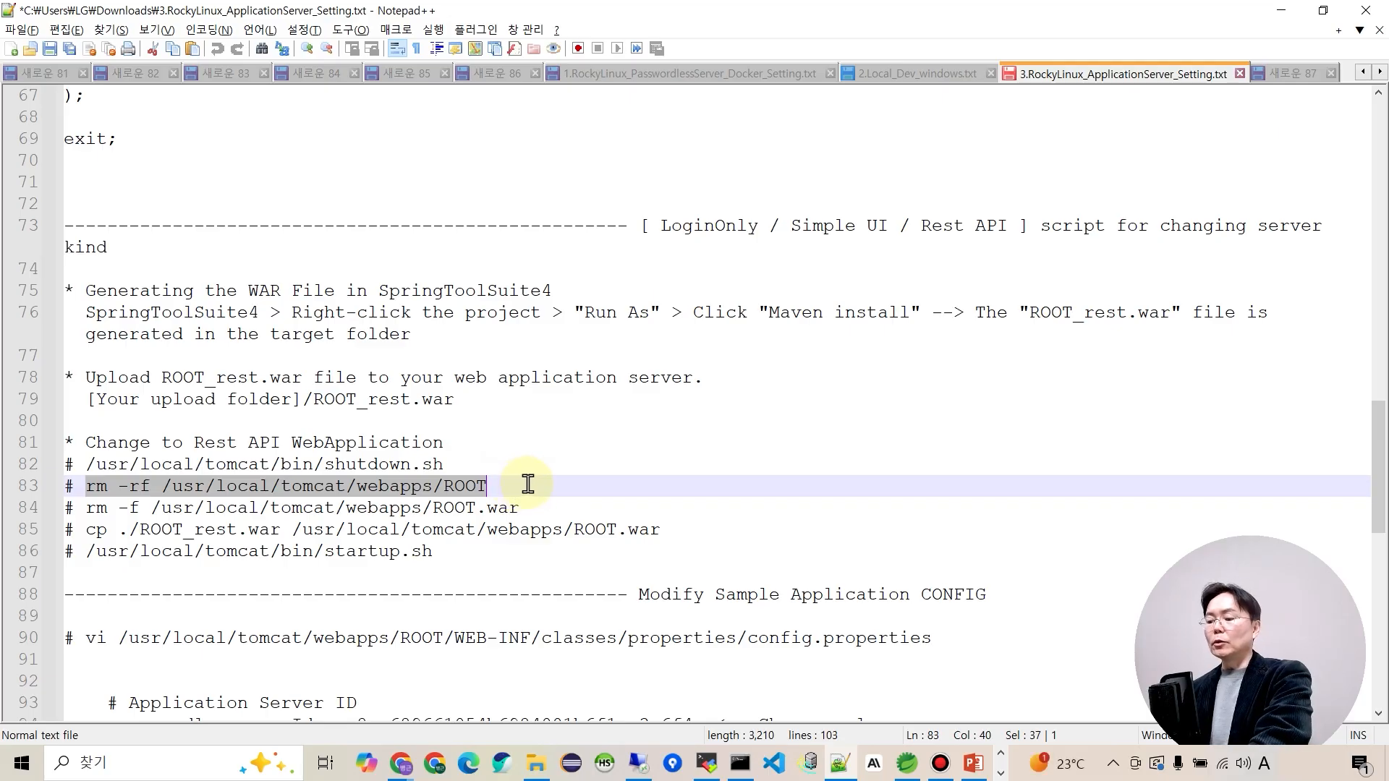
key("alt+Tab")
right_click(525, 477)
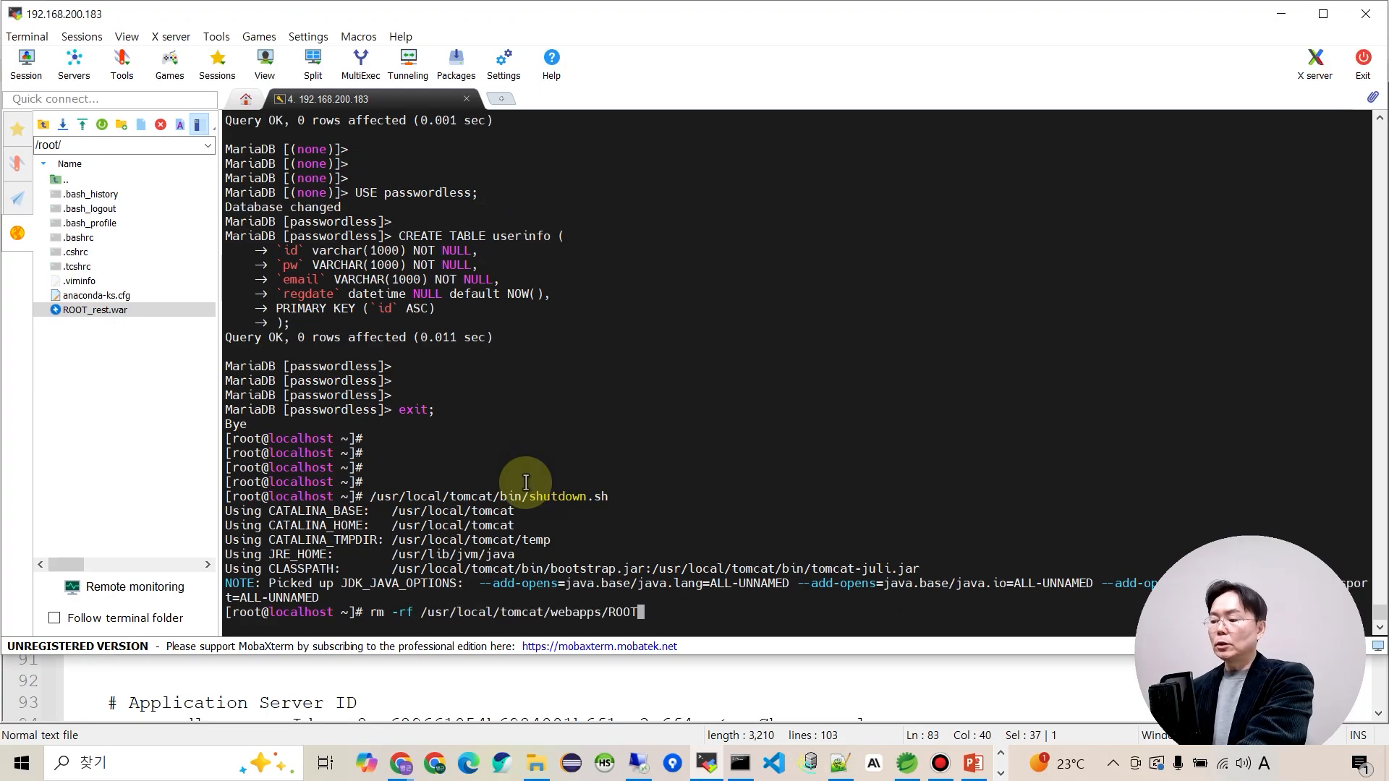
key("Return")
key("alt+Tab")
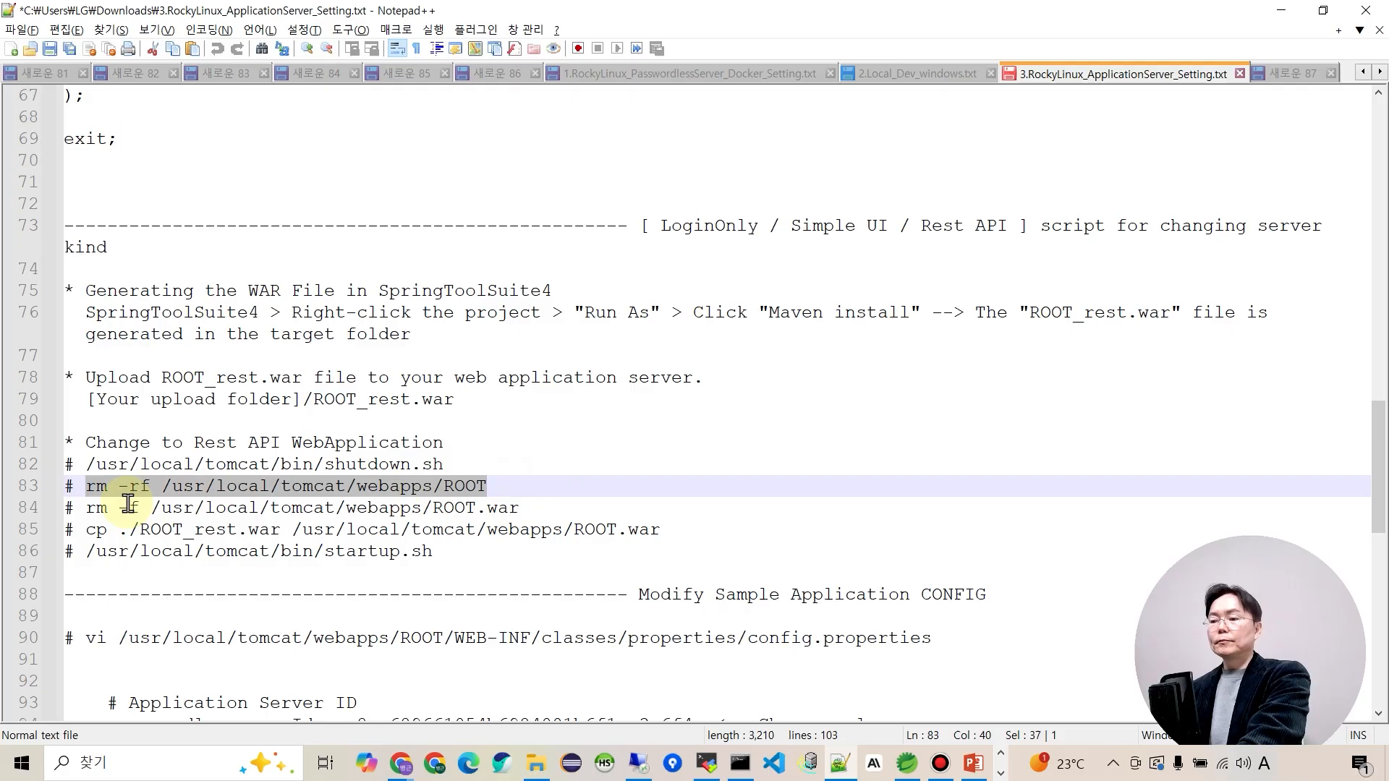
left_click_drag(84, 508, 528, 512)
key("ctrl+c")
key("alt+Tab")
right_click(543, 515)
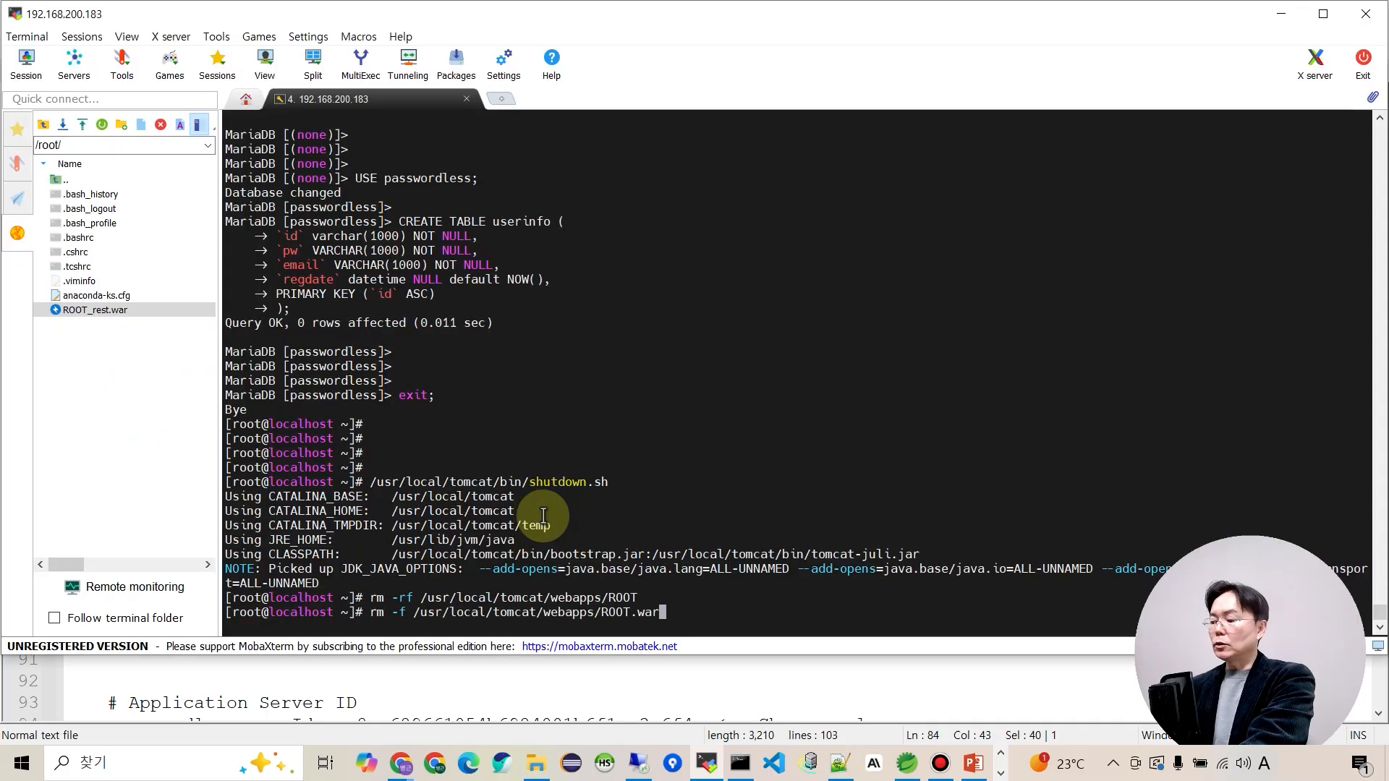
key("Return")
key("alt+Tab")
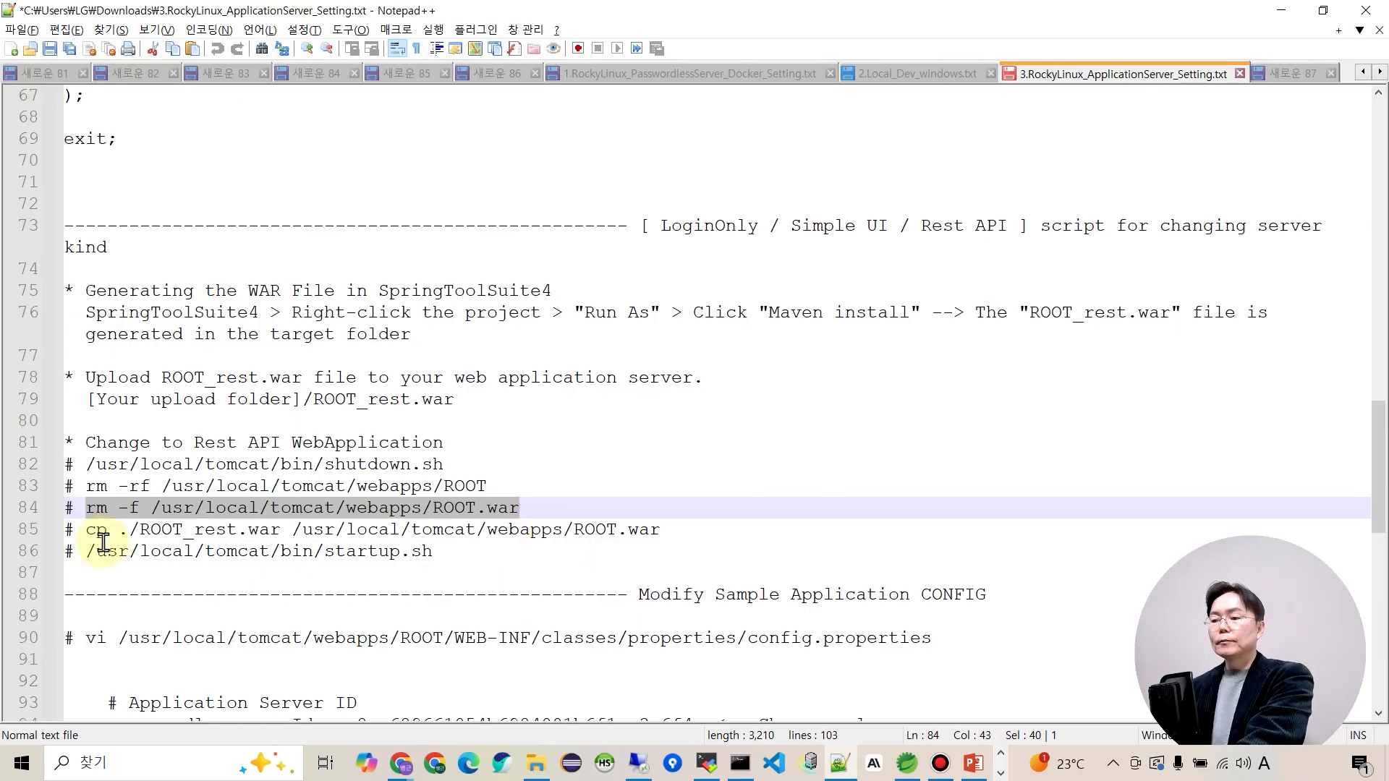
Select the cp command on line 85 of the notes, checking its source file part.
left_click(217, 546)
left_click(89, 534)
left_click_drag(88, 533, 667, 530)
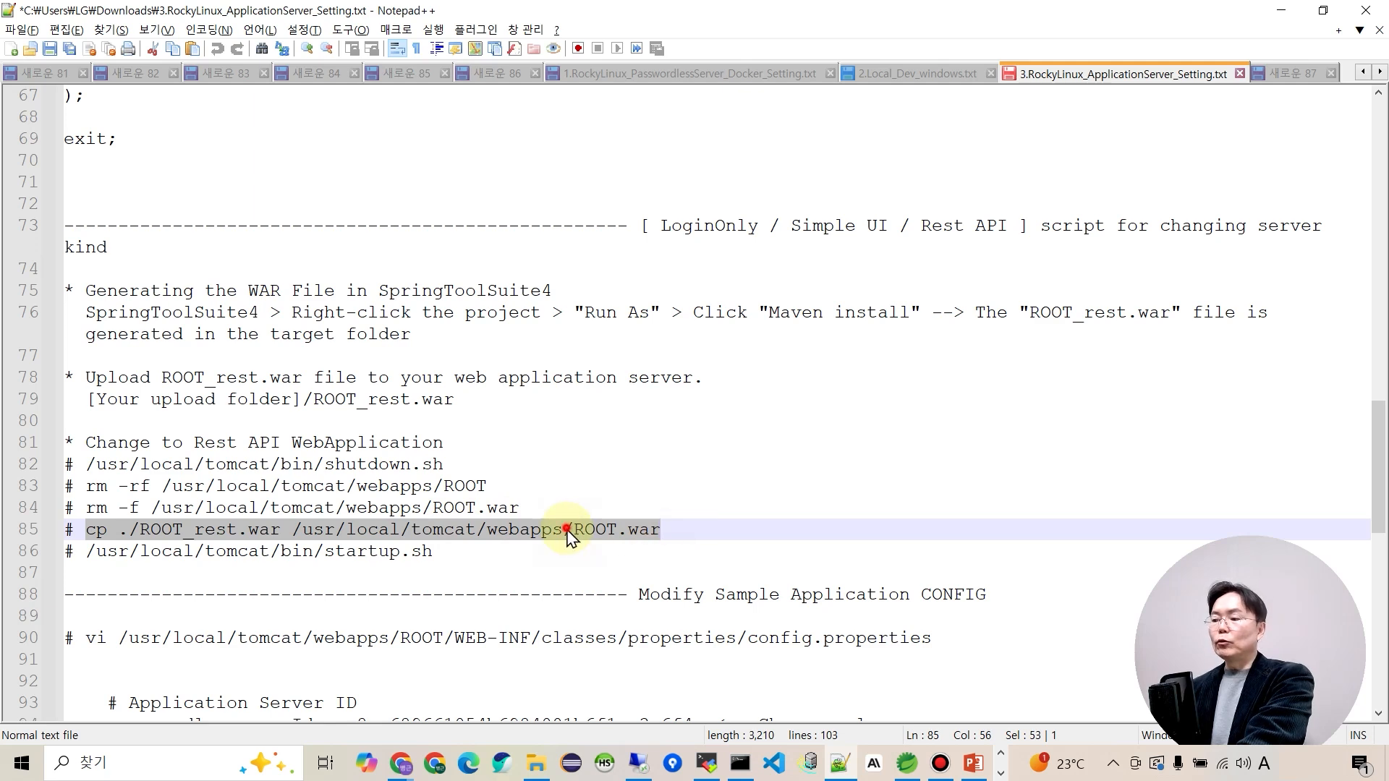
left_click(617, 531)
left_click_drag(281, 529, 85, 530)
Run pwd and ls to confirm ROOT_rest.war sits in /root.
left_click(705, 765)
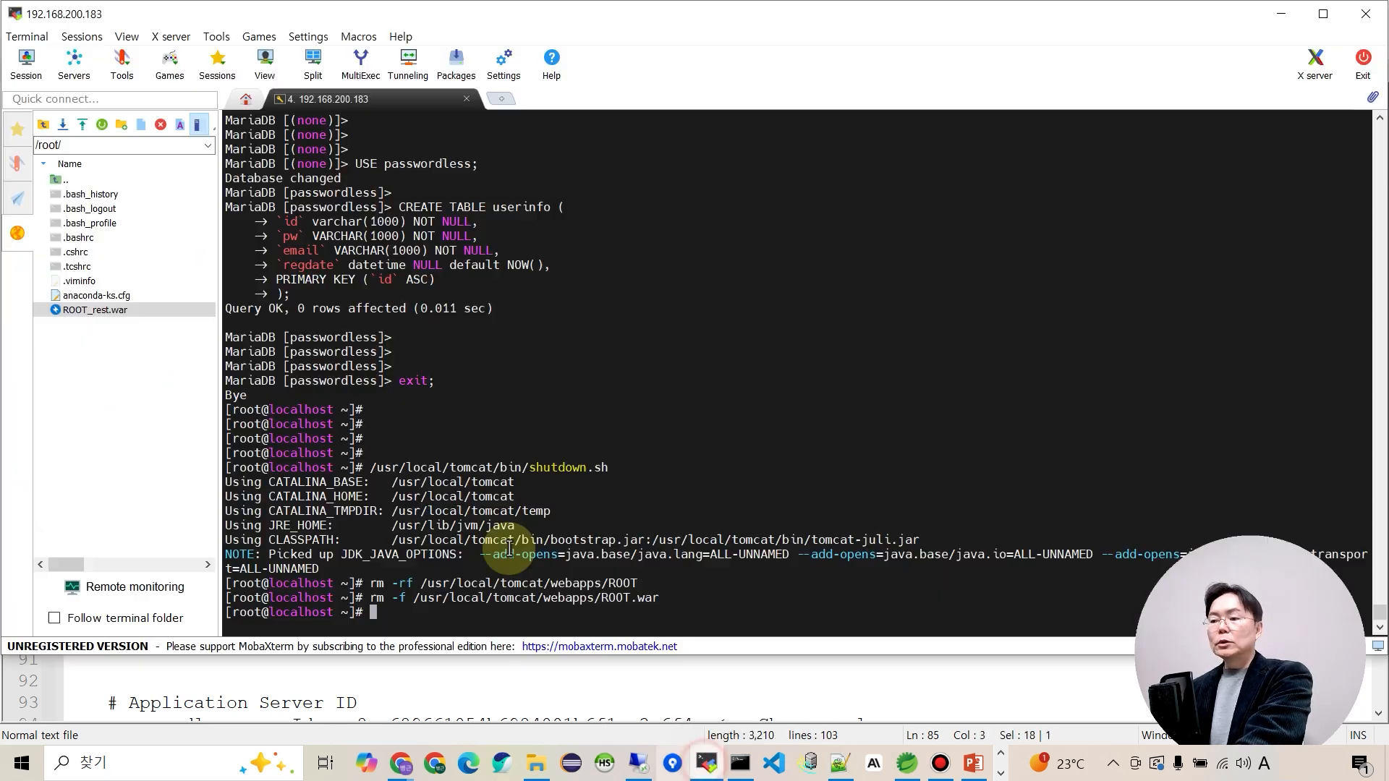
left_click(69, 311)
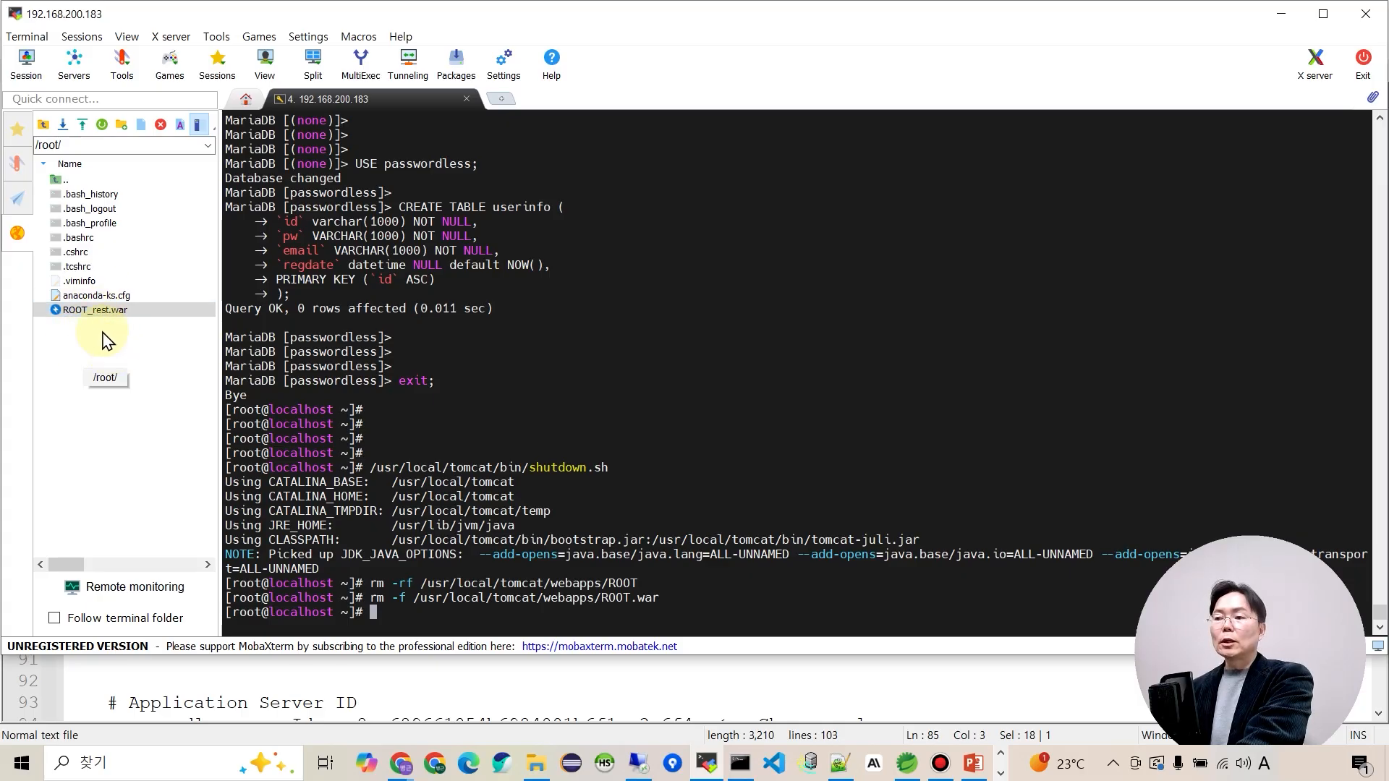
left_click(782, 456)
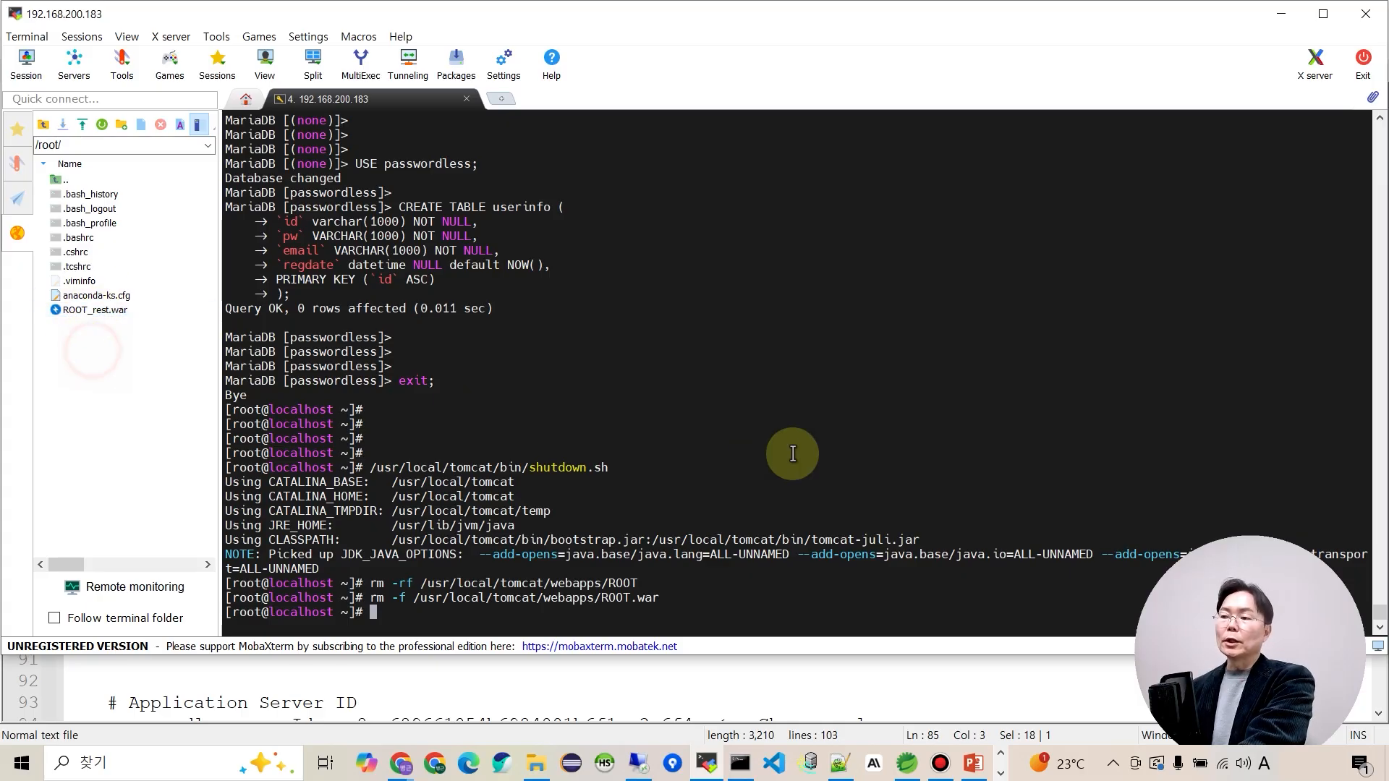
type("pw")
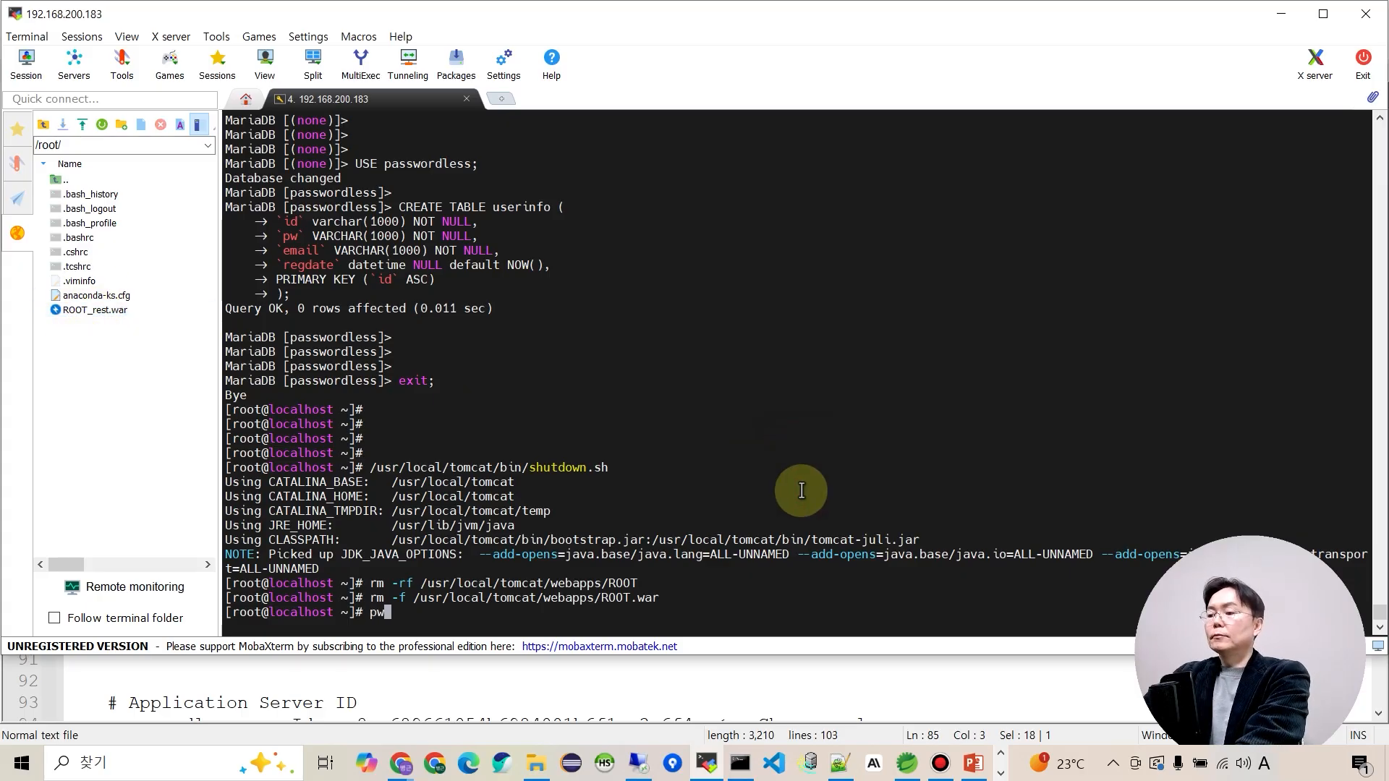
type("d")
key("Return")
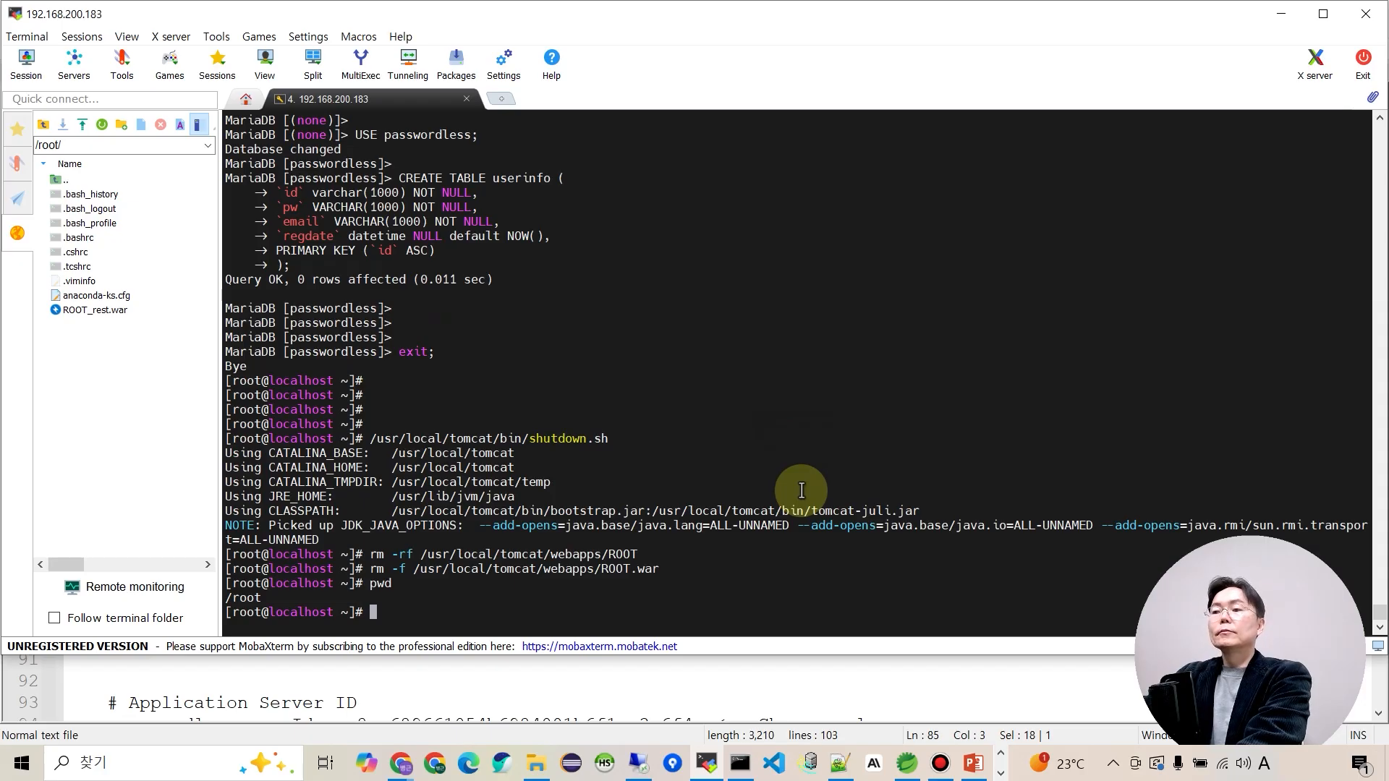
type("ls")
key("Return")
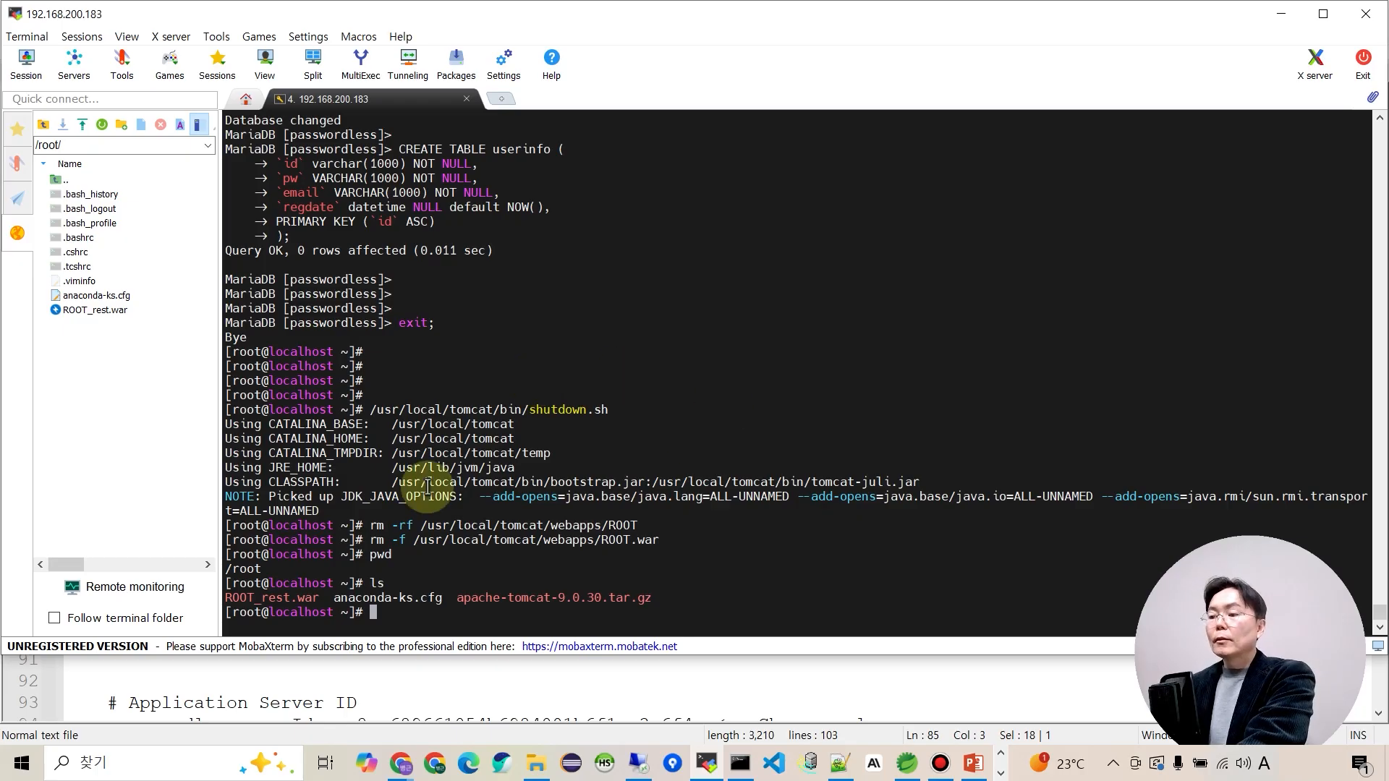
triple_click(239, 569)
left_click_drag(240, 570, 220, 573)
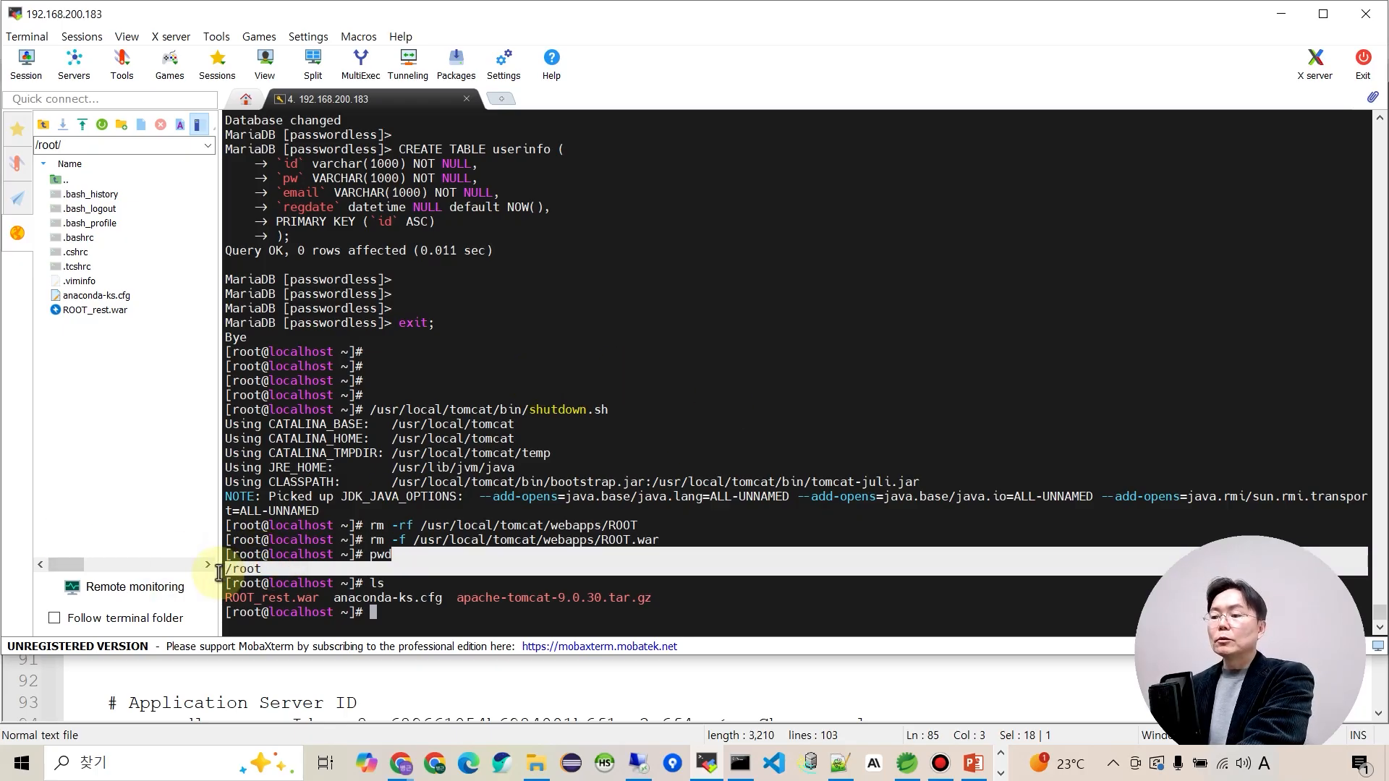
left_click(280, 570)
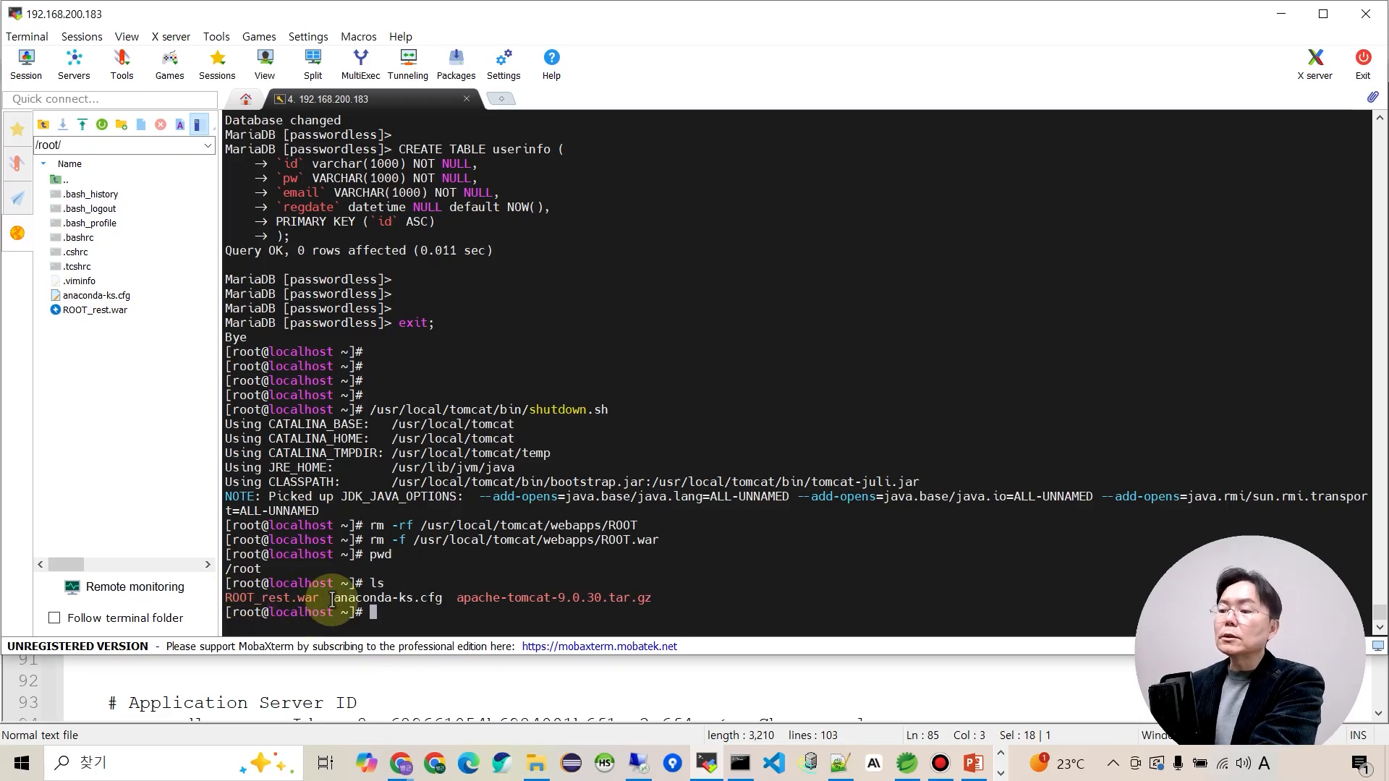
left_click_drag(324, 599, 226, 599)
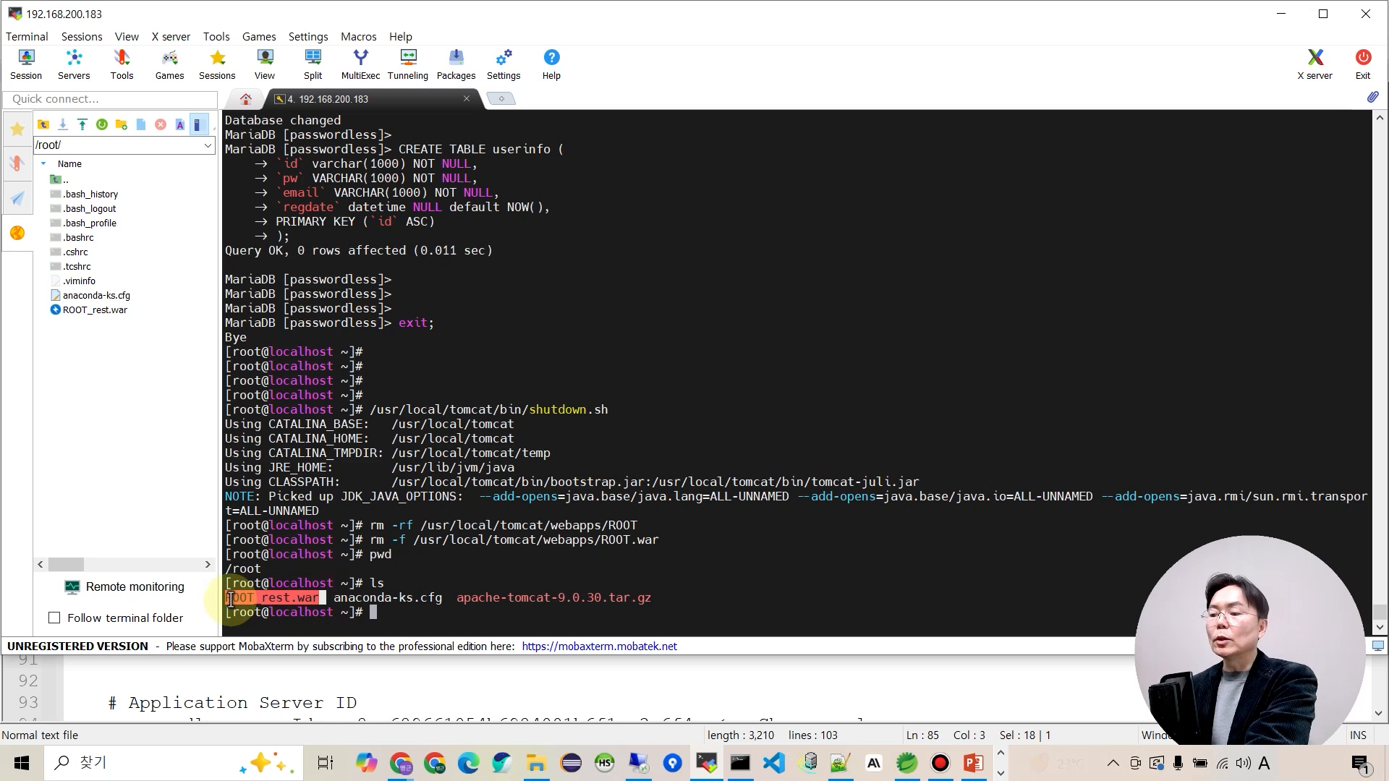
left_click(420, 614)
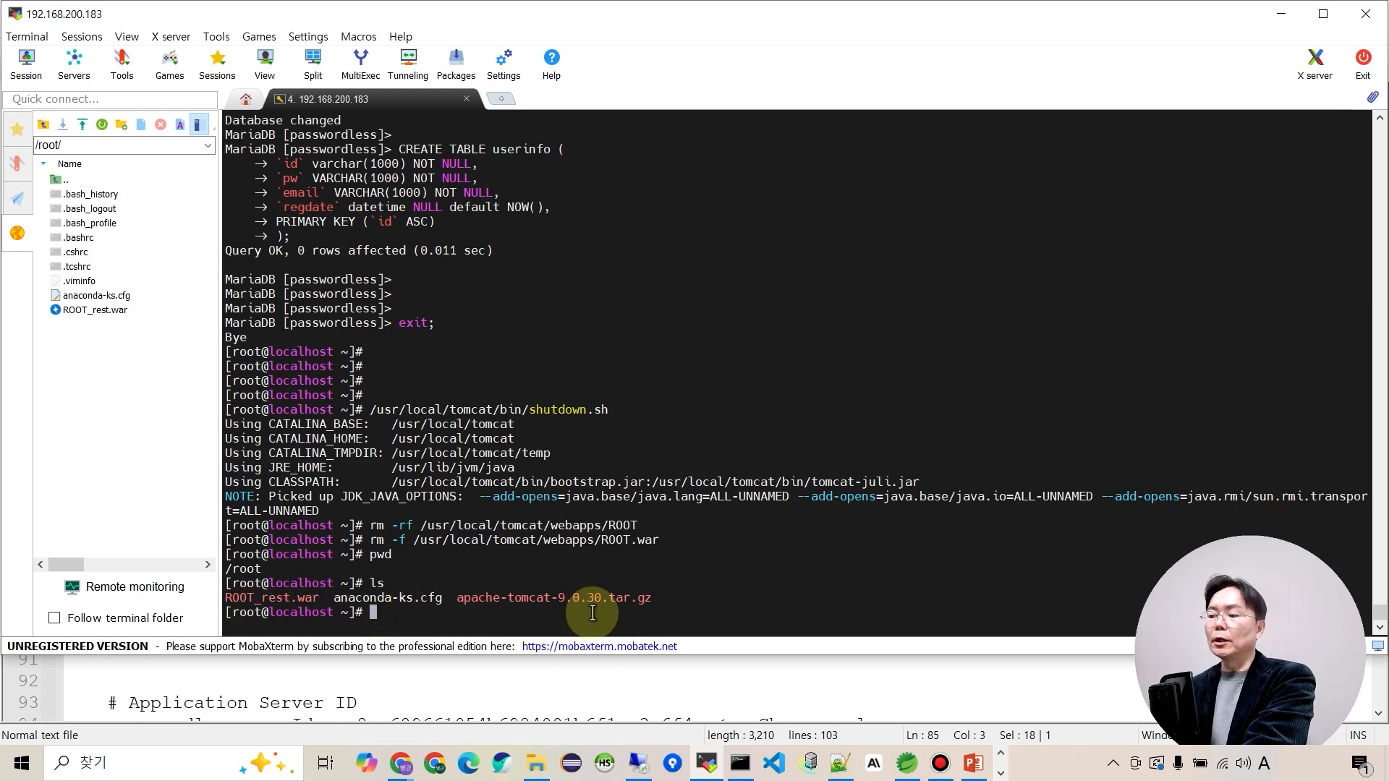
Copy ./ROOT_rest.war to /usr/local/tomcat/webapps/ROOT.war using the cp command from the notes.
key("alt+Tab")
left_click(123, 552)
left_click_drag(118, 530, 280, 531)
left_click(399, 544)
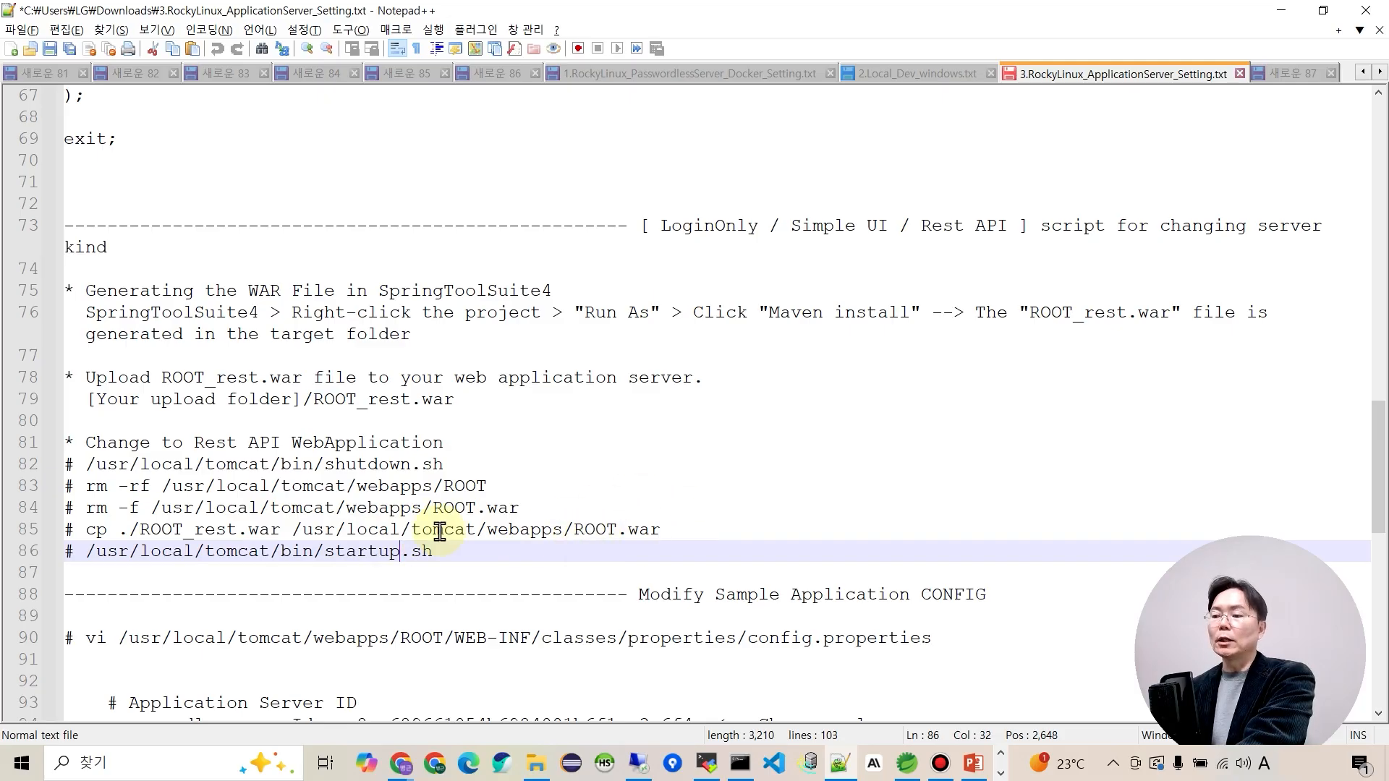
left_click(601, 533)
left_click_drag(574, 532, 98, 535)
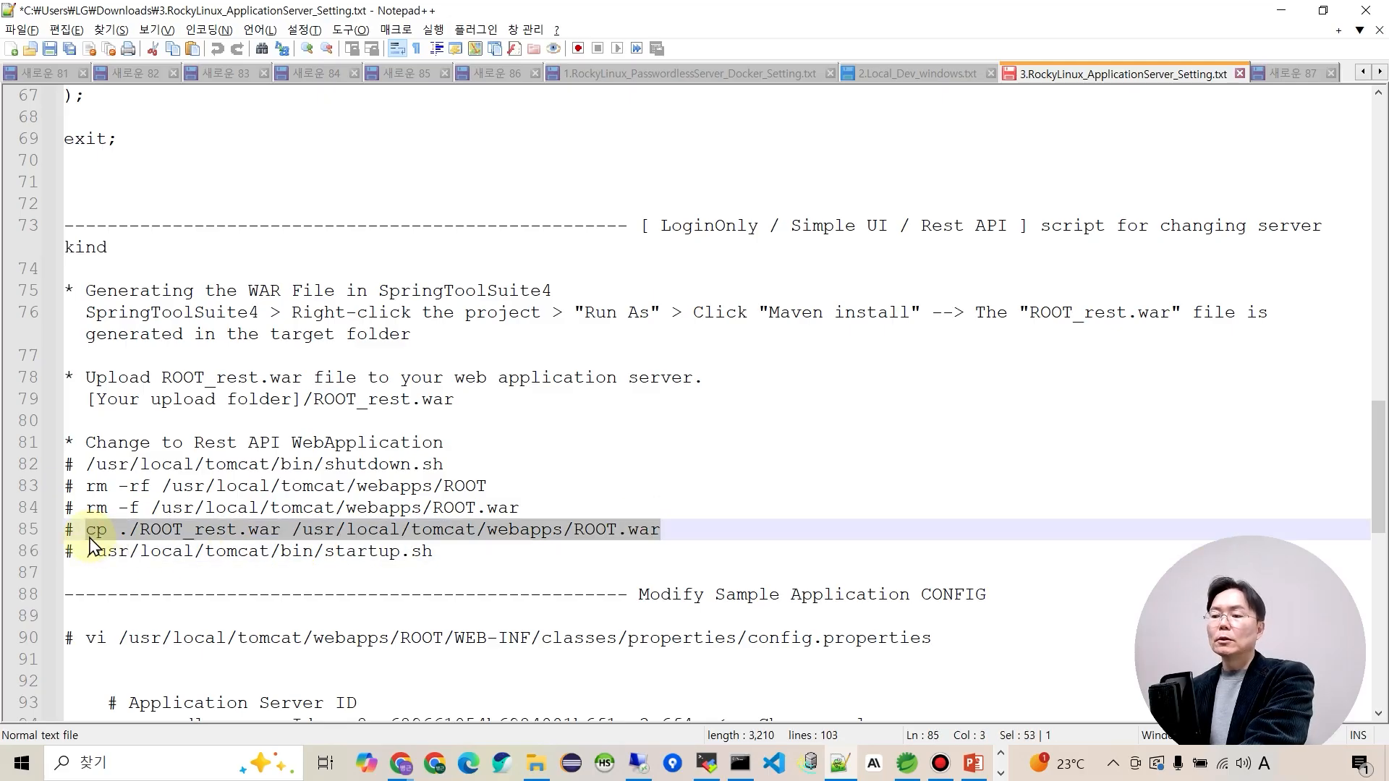
key("ctrl+c")
key("alt+Tab")
right_click(590, 561)
key("Return")
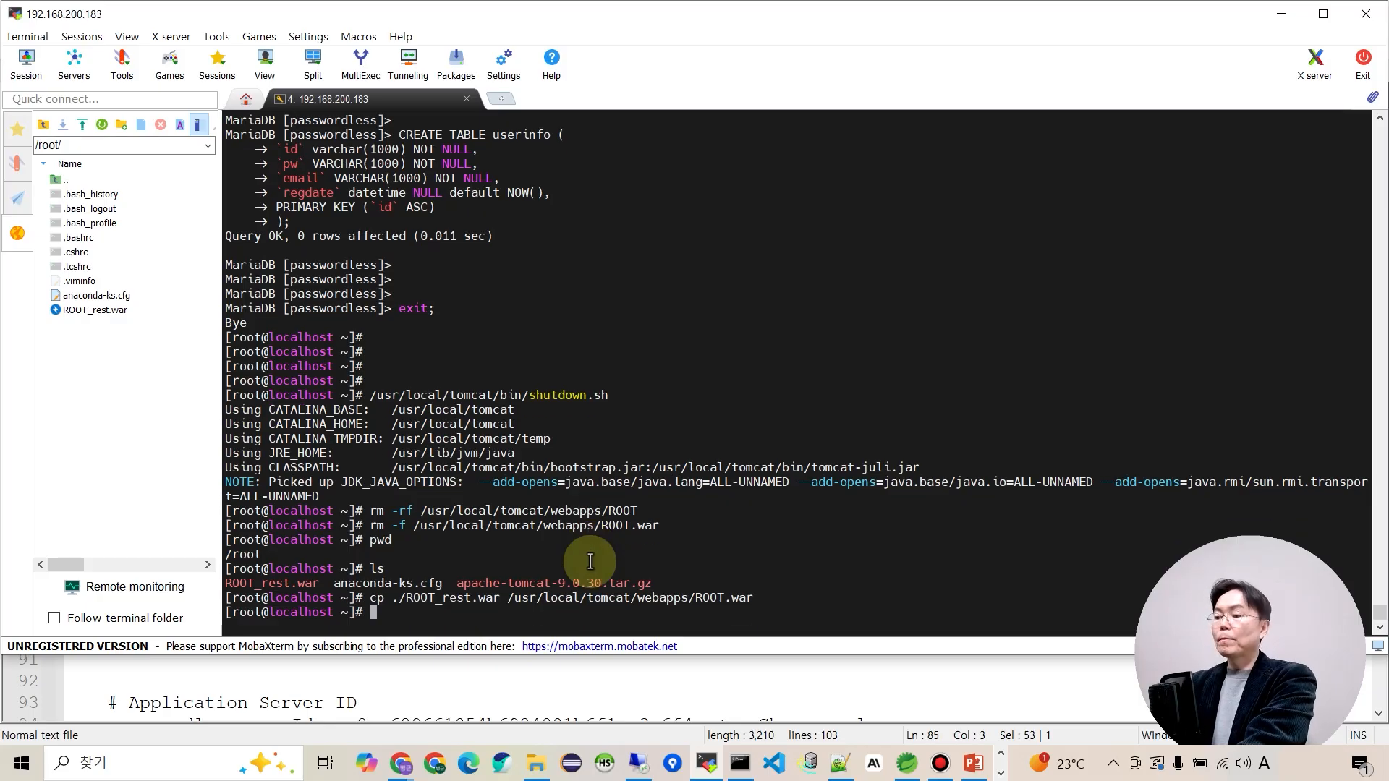
key("alt+Tab")
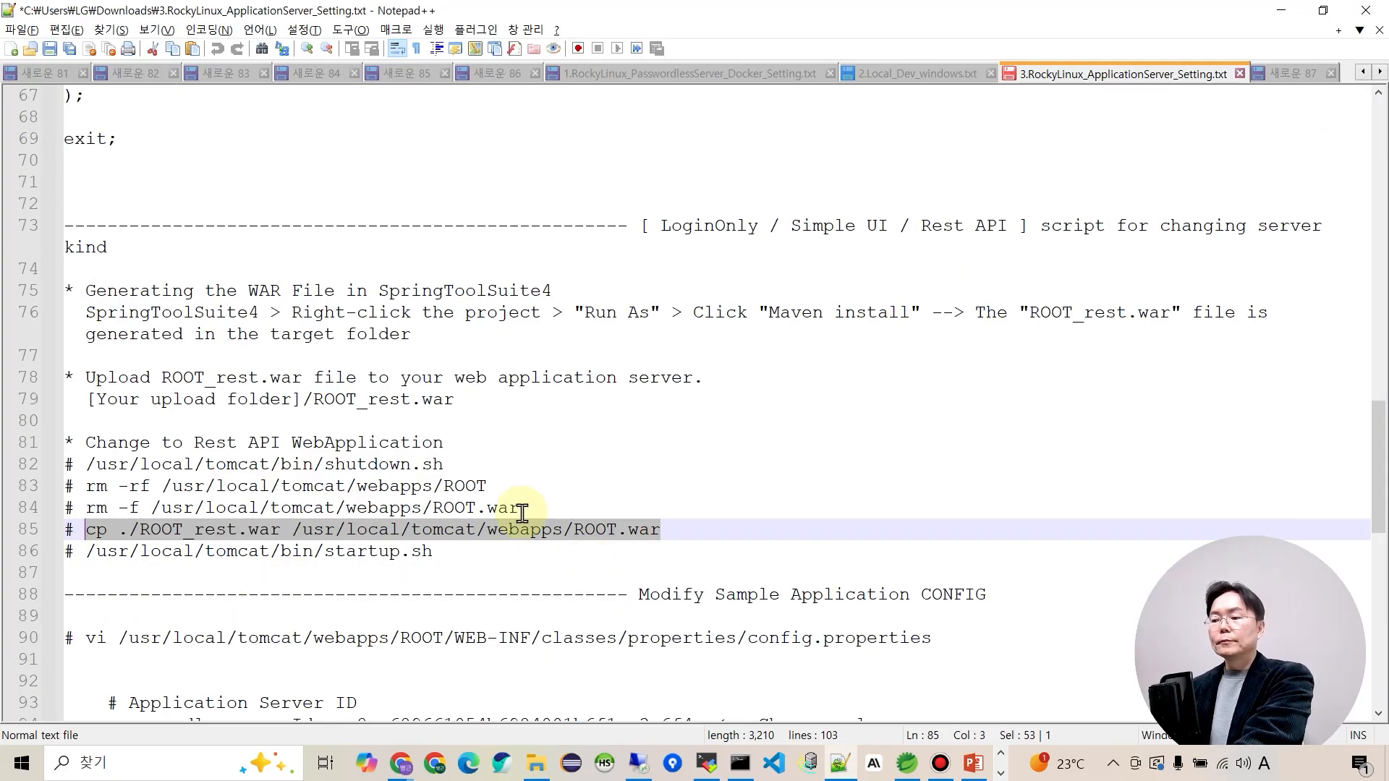
Start Tomcat with /usr/local/tomcat/bin/startup.sh.
left_click_drag(86, 551, 433, 552)
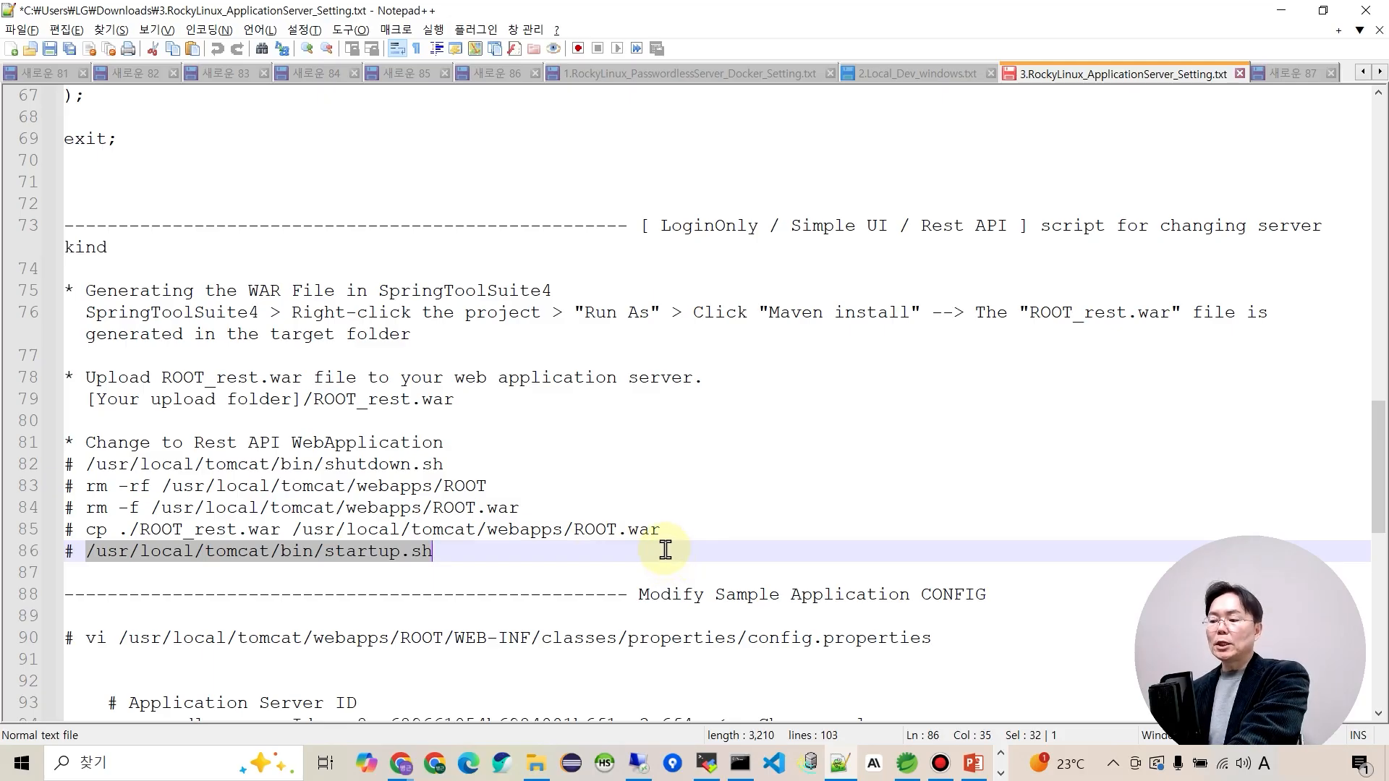
key("alt+Tab")
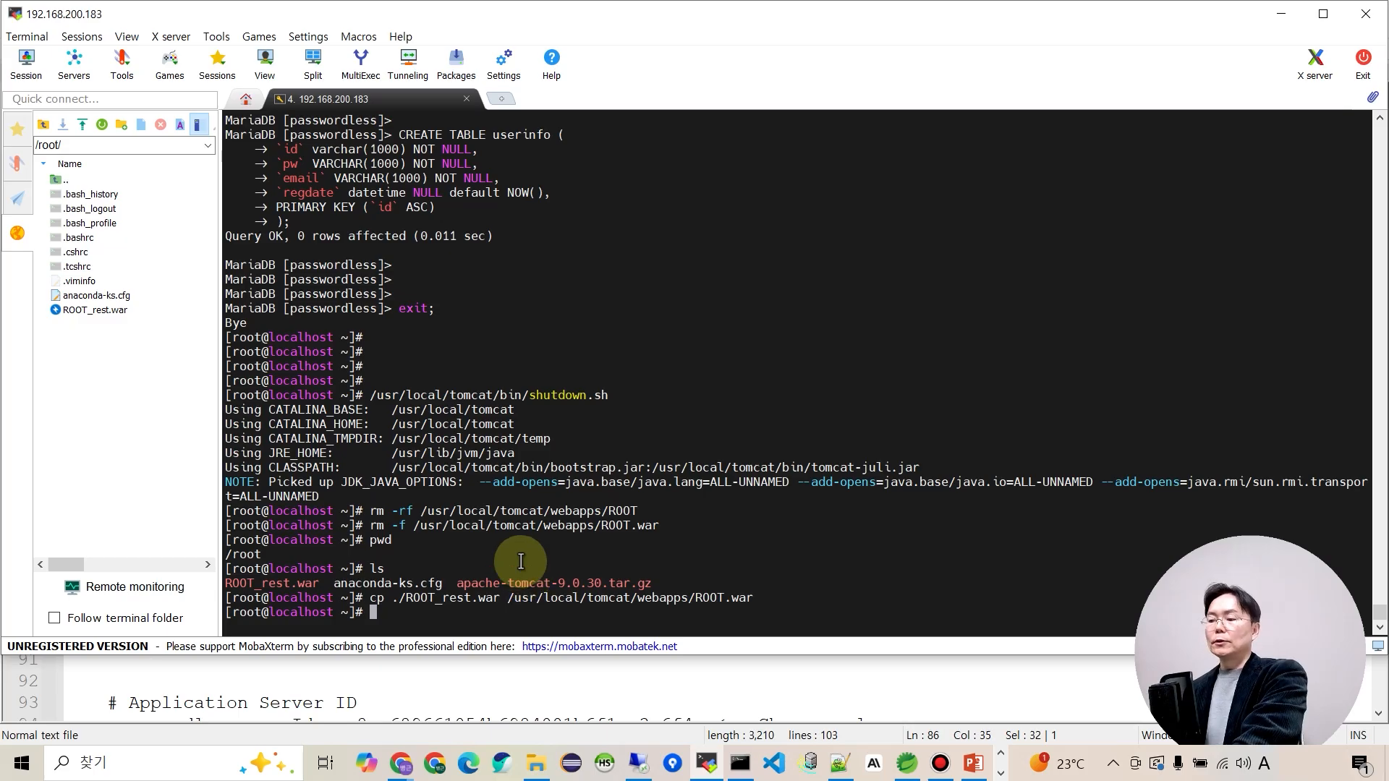
type("/usr/local/tomcat/bin/startup.sh")
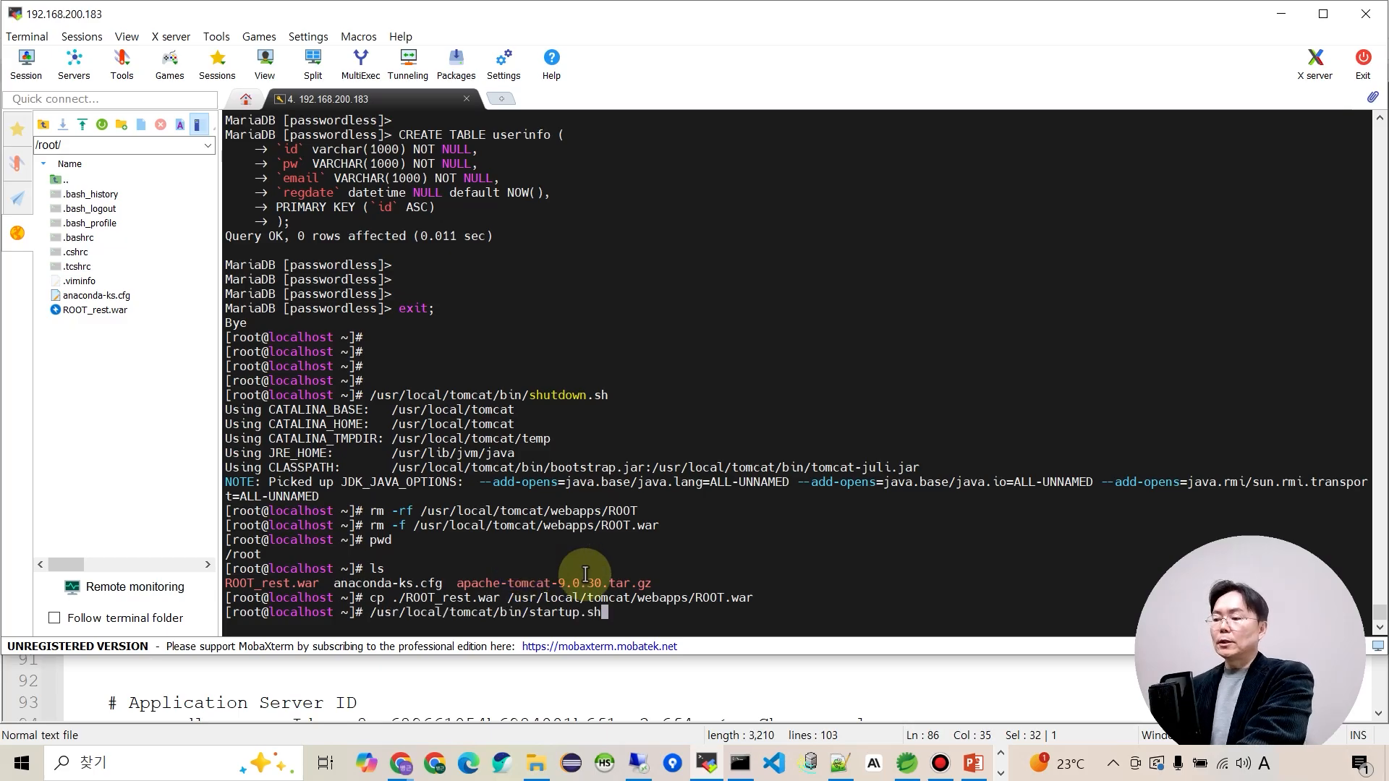
key("Return")
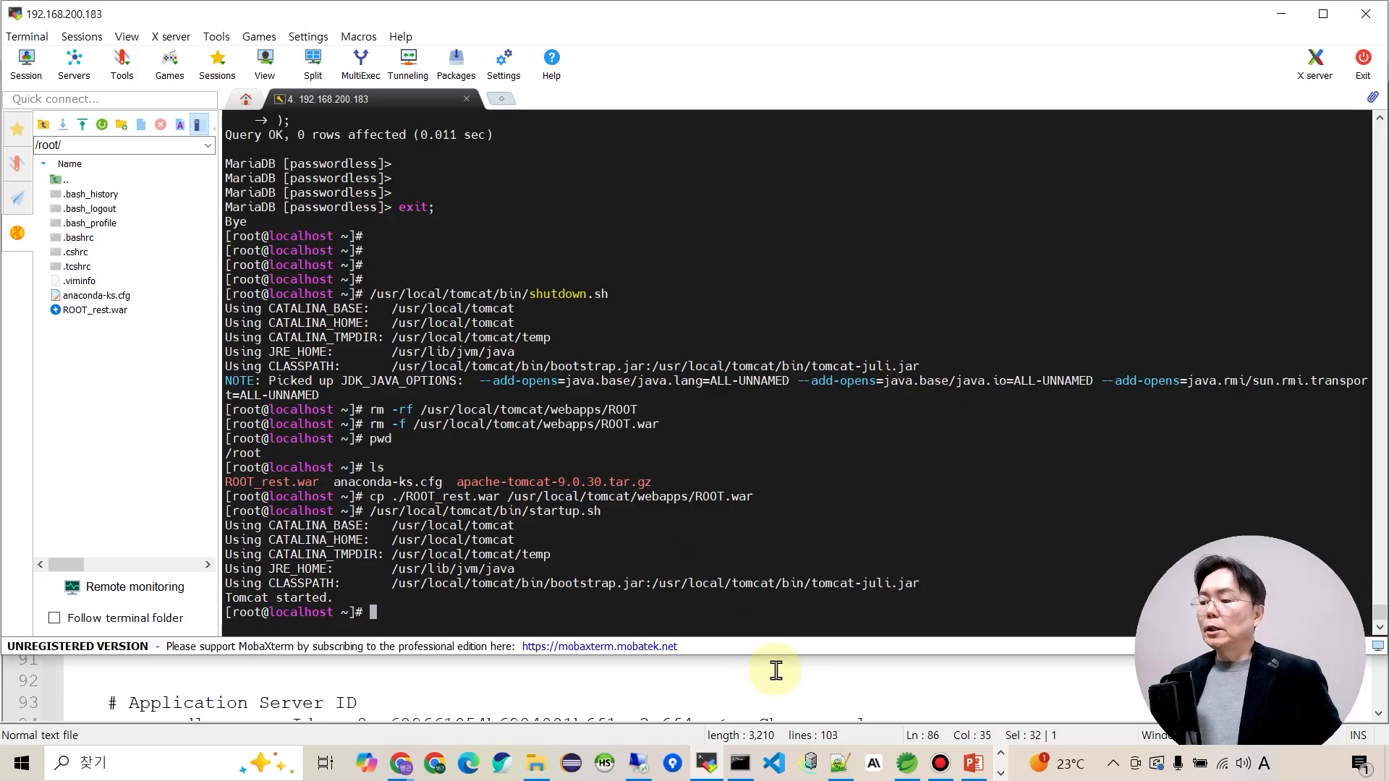
left_click(403, 768)
Load the Passwordless X1280 site from the server address and reach the account creation form.
left_click(343, 683)
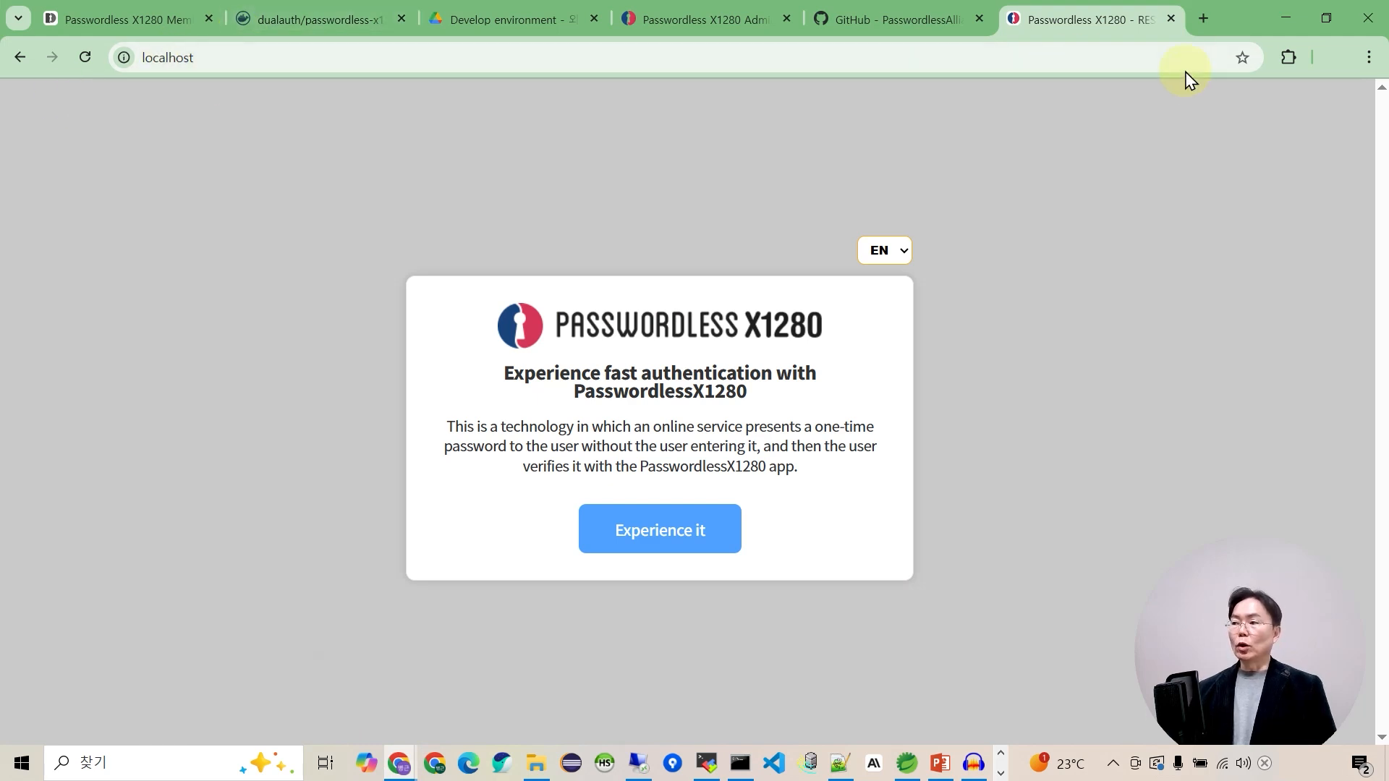
left_click(1202, 20)
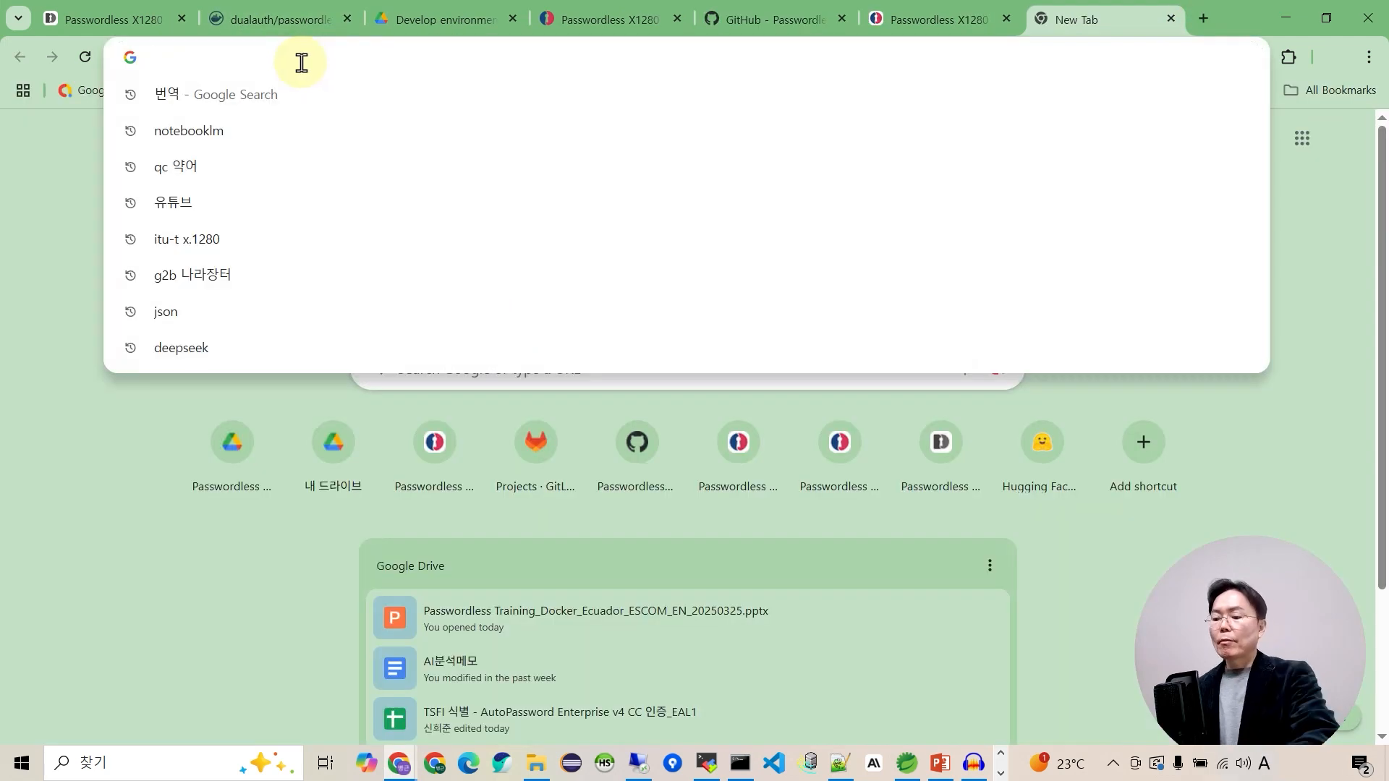
key("ctrl+v")
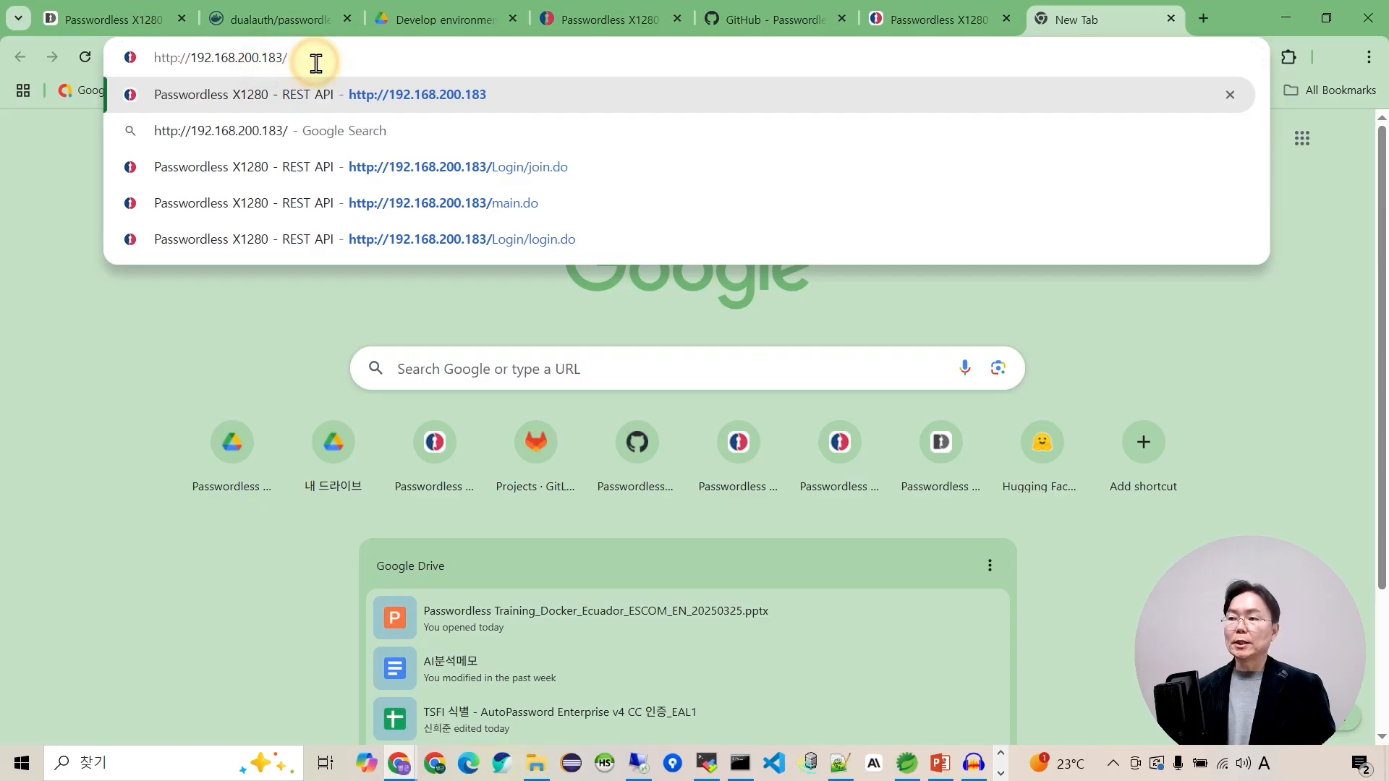
key("Return")
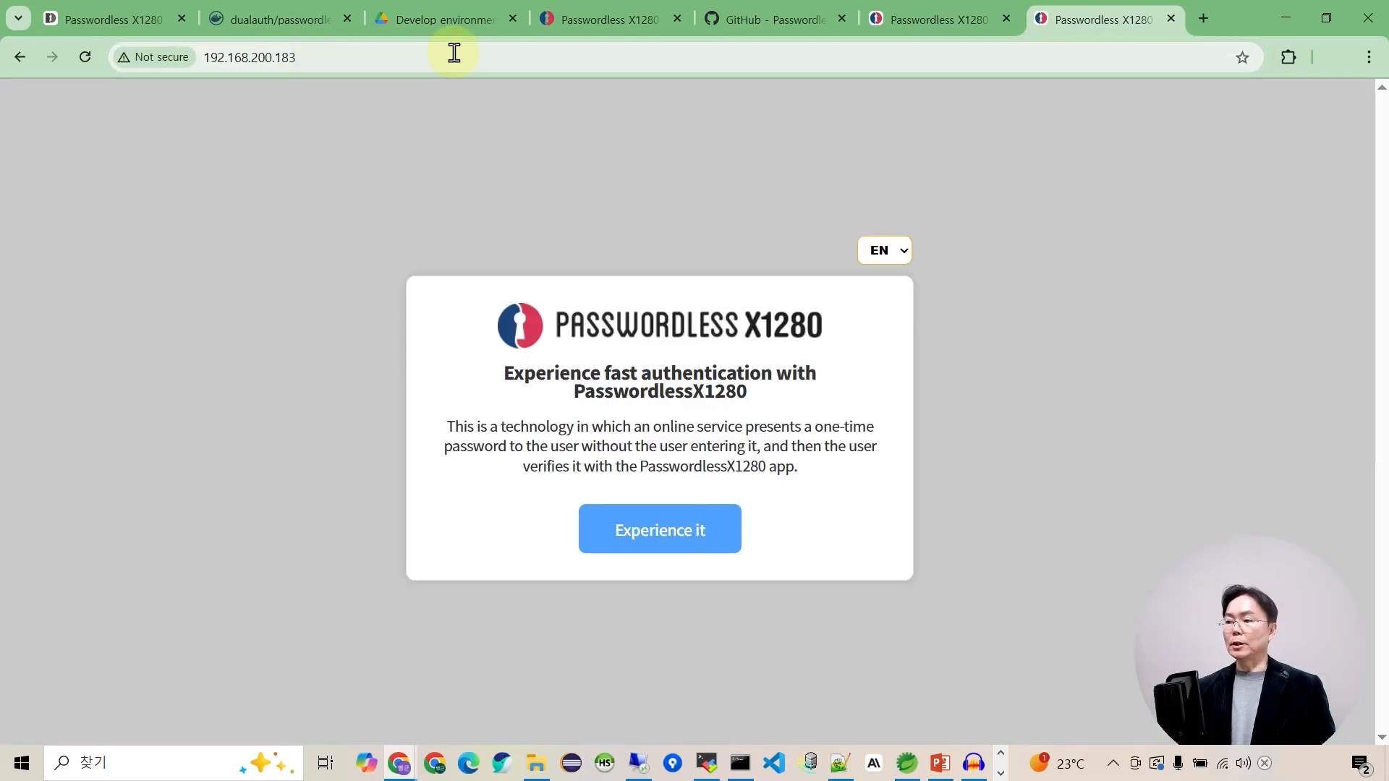
left_click(672, 534)
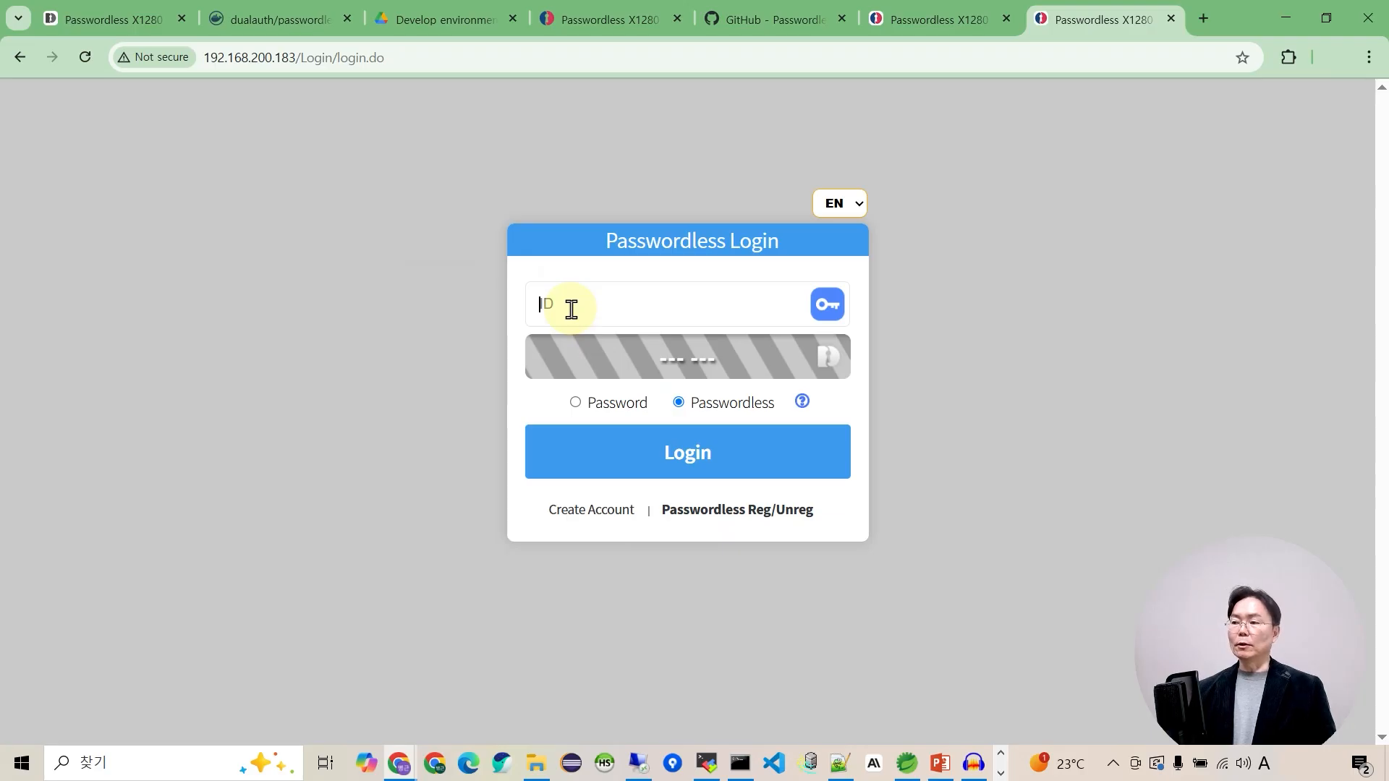
left_click(592, 511)
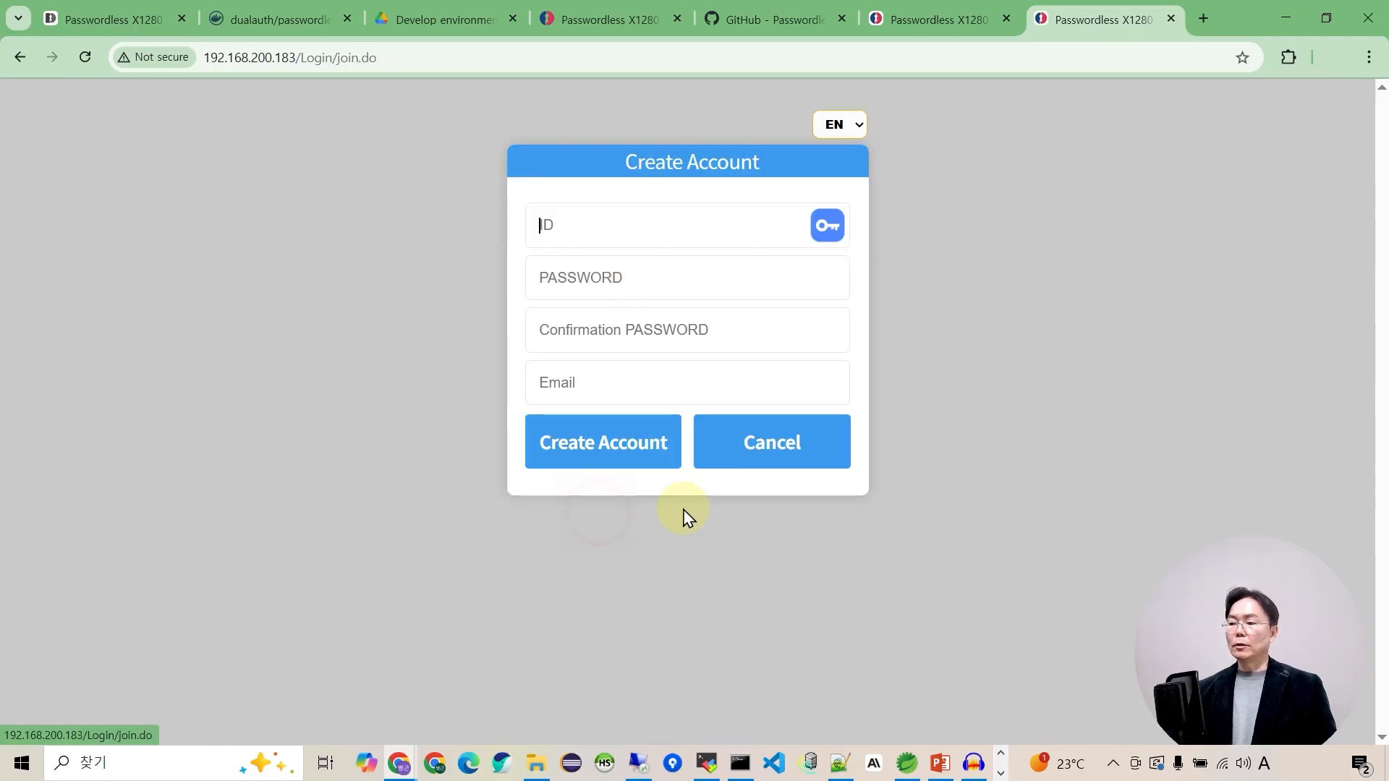
Enter test0001 as the new account ID.
left_click(578, 234)
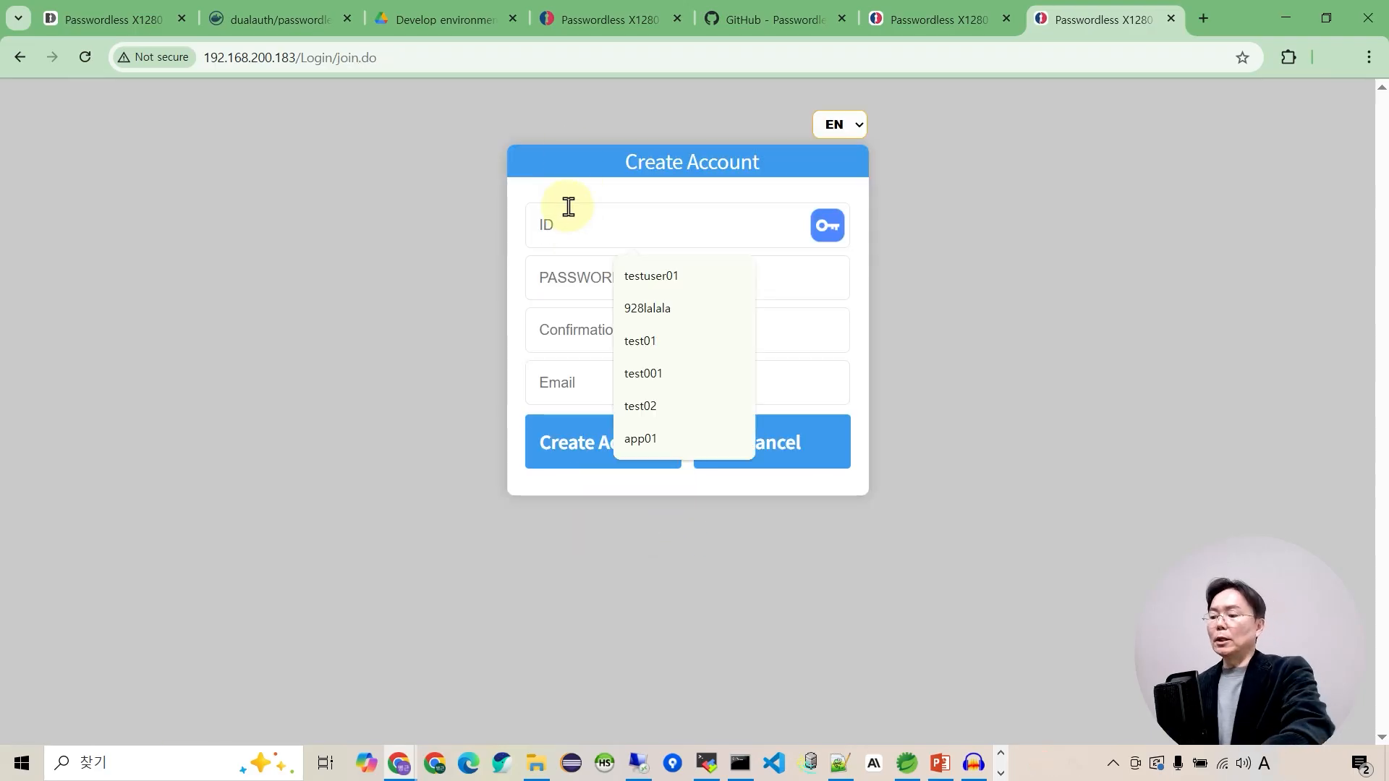
type("tets")
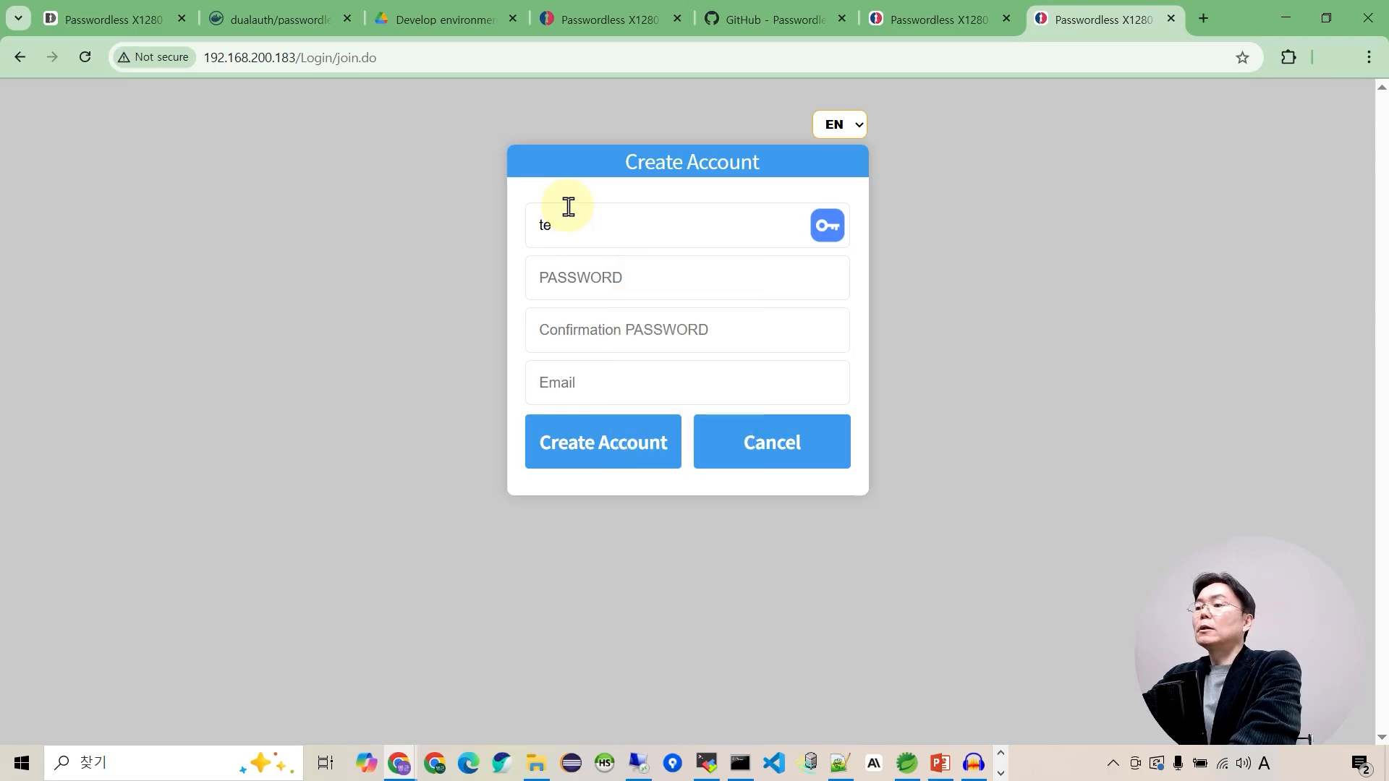
key("BackSpace")
type("st0001")
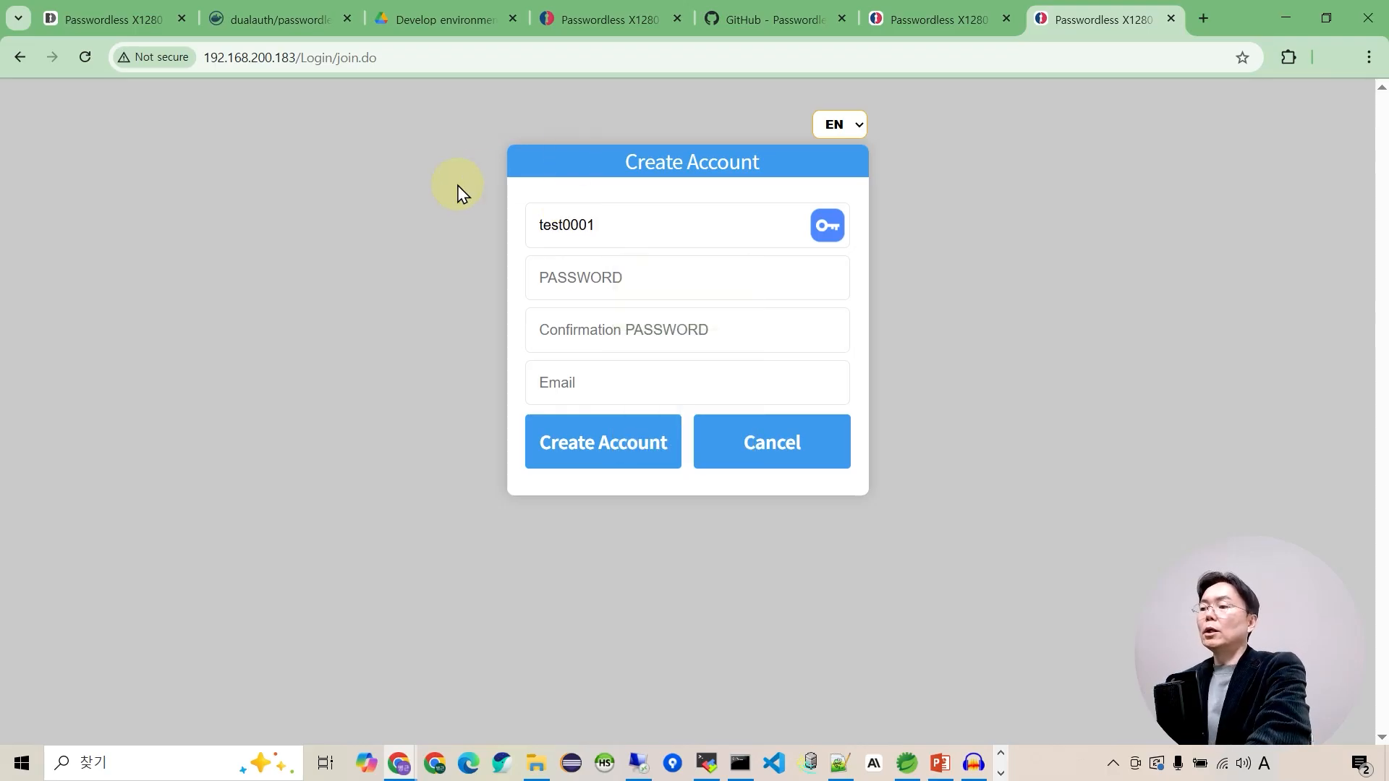
left_click_drag(626, 226, 486, 253)
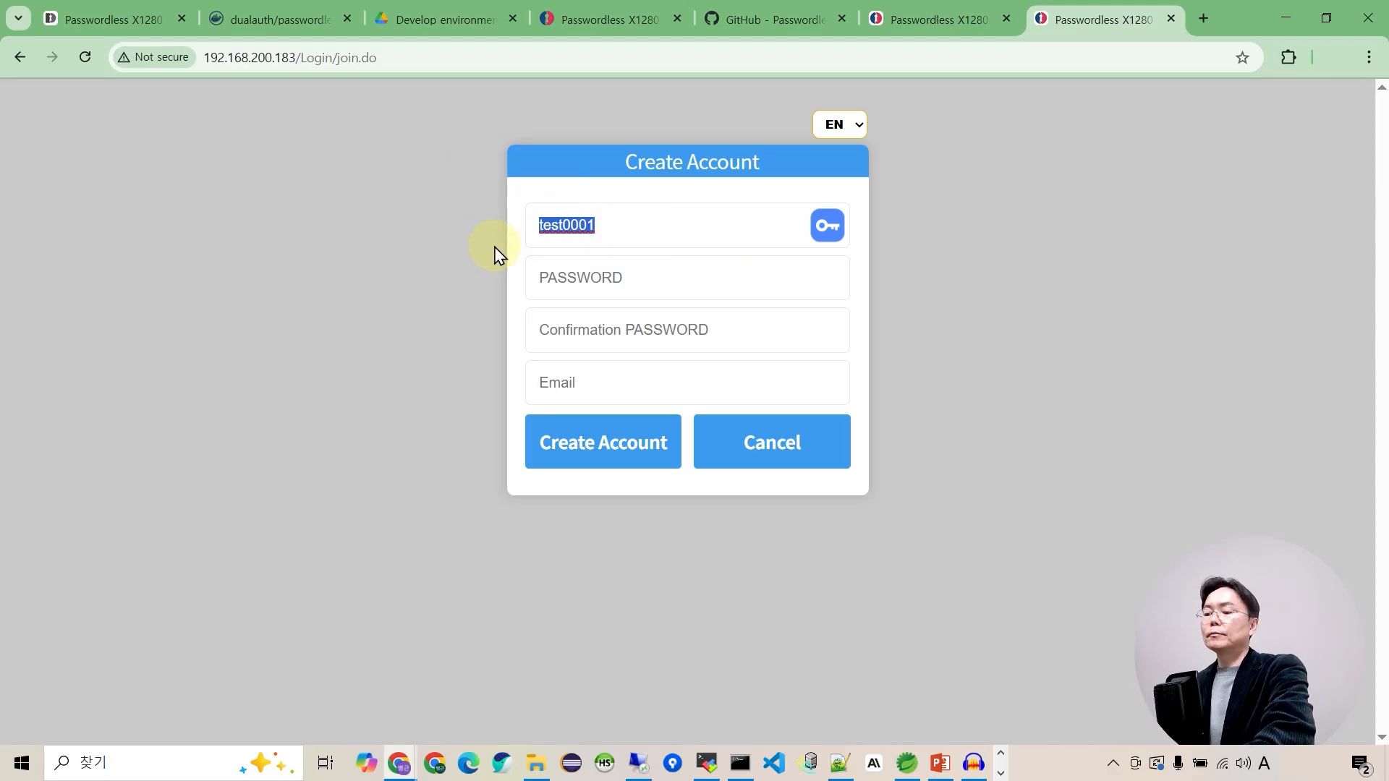
Fill in the password, its confirmation and a saved e-mail, then create the account and acknowledge sign-up.
left_click(569, 288)
key("ctrl+v")
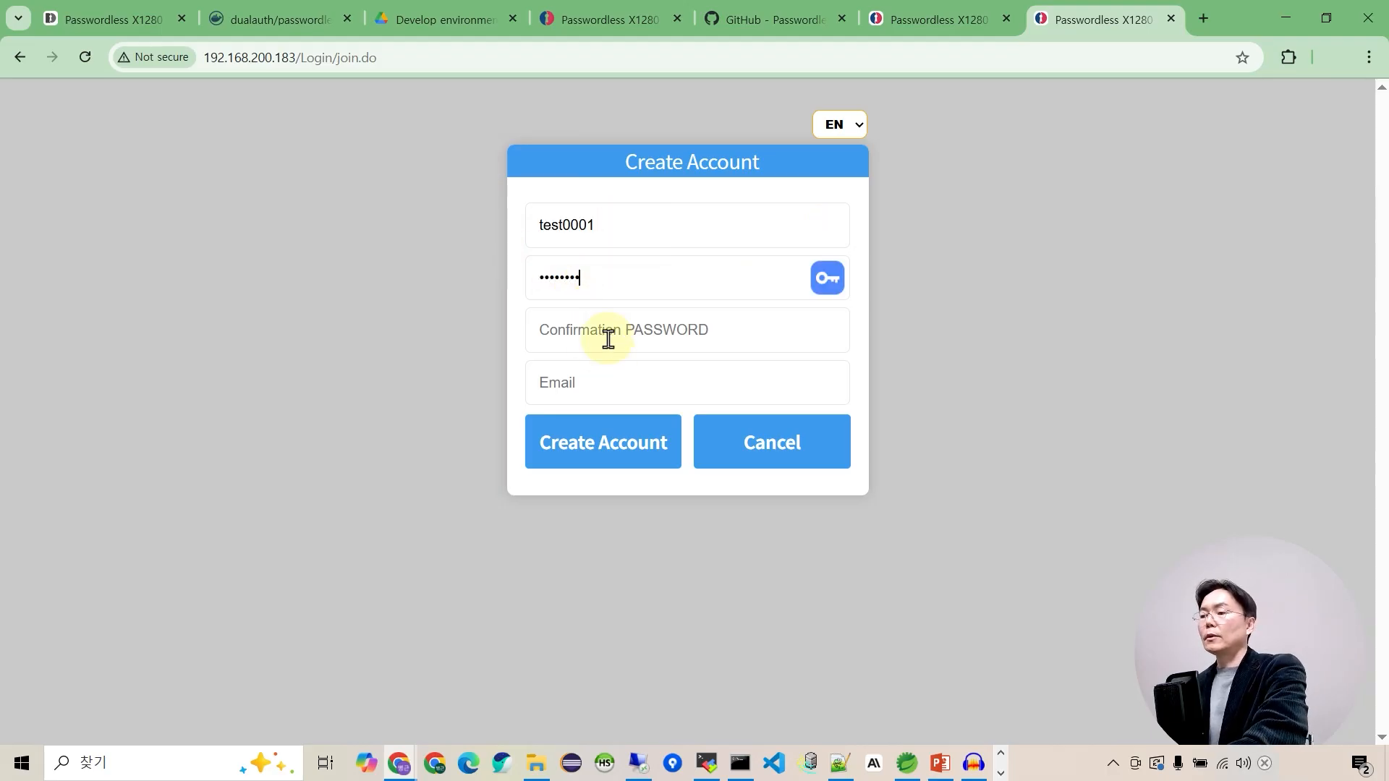
left_click(607, 334)
key("ctrl+v")
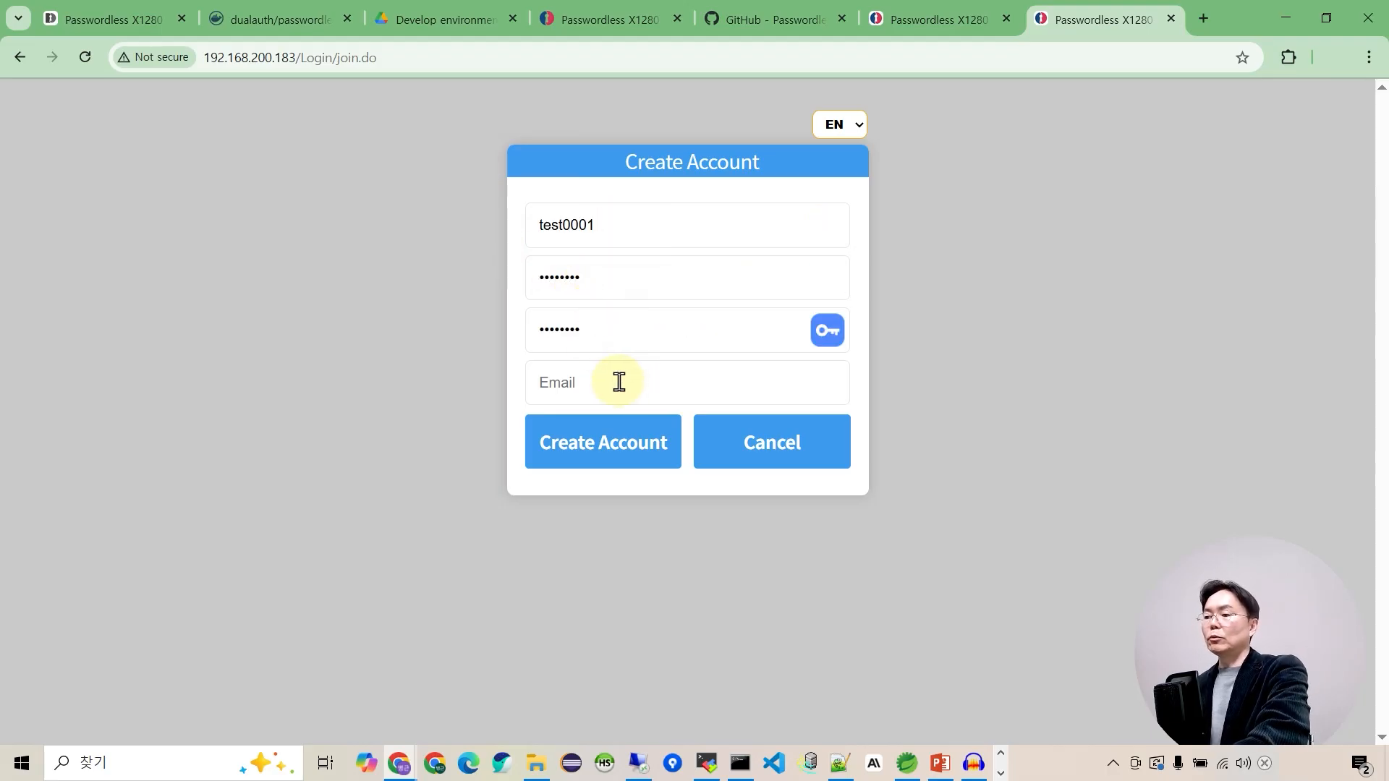
left_click(619, 382)
left_click(705, 443)
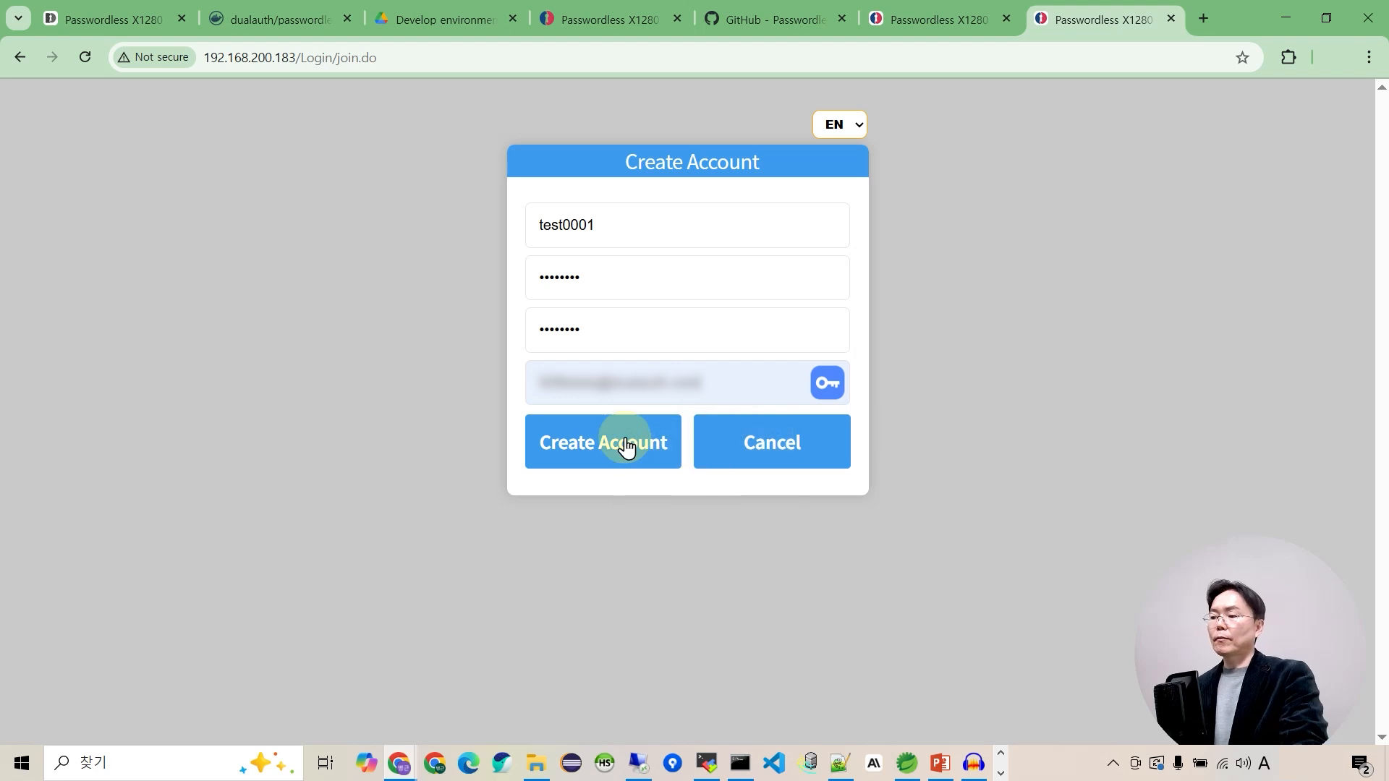
left_click(627, 447)
left_click(858, 175)
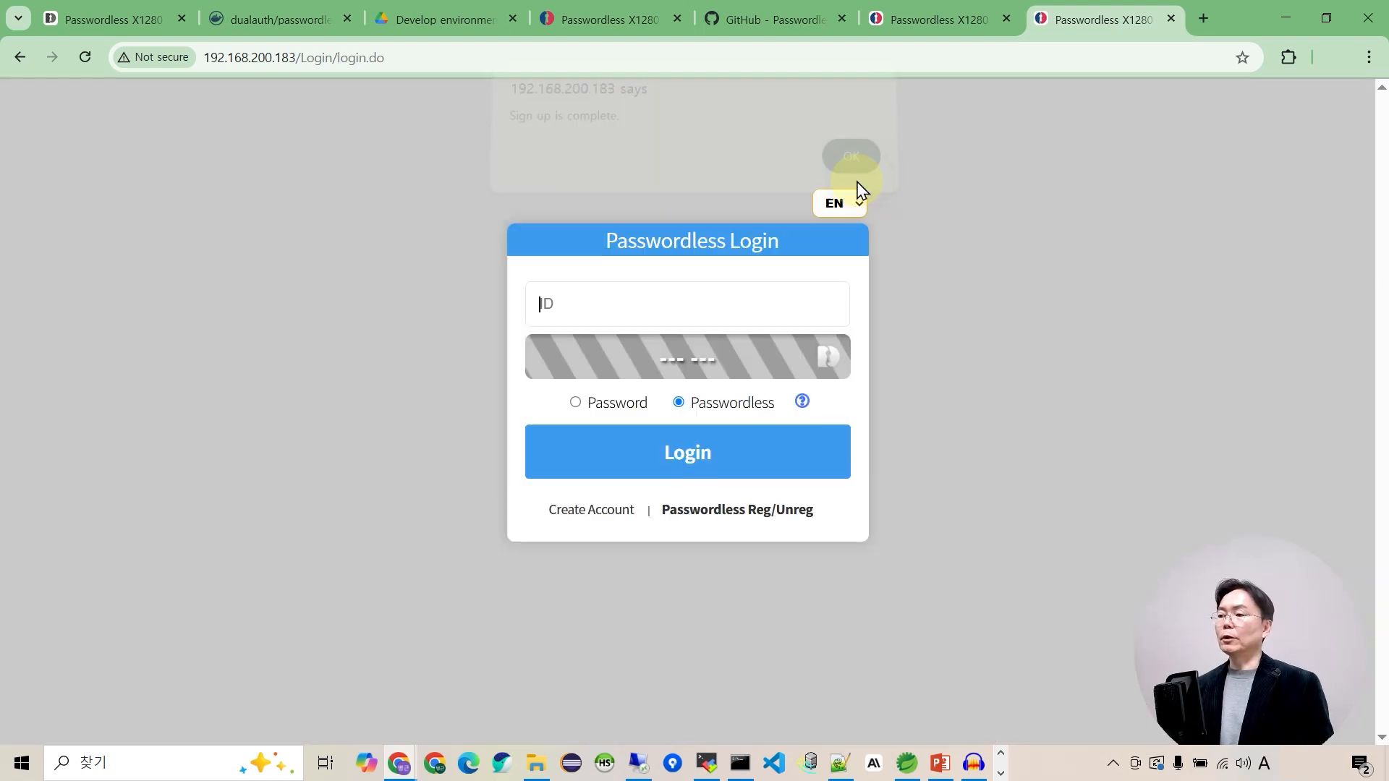
Log in as test0001 using the Password option and the account password.
left_click(847, 311)
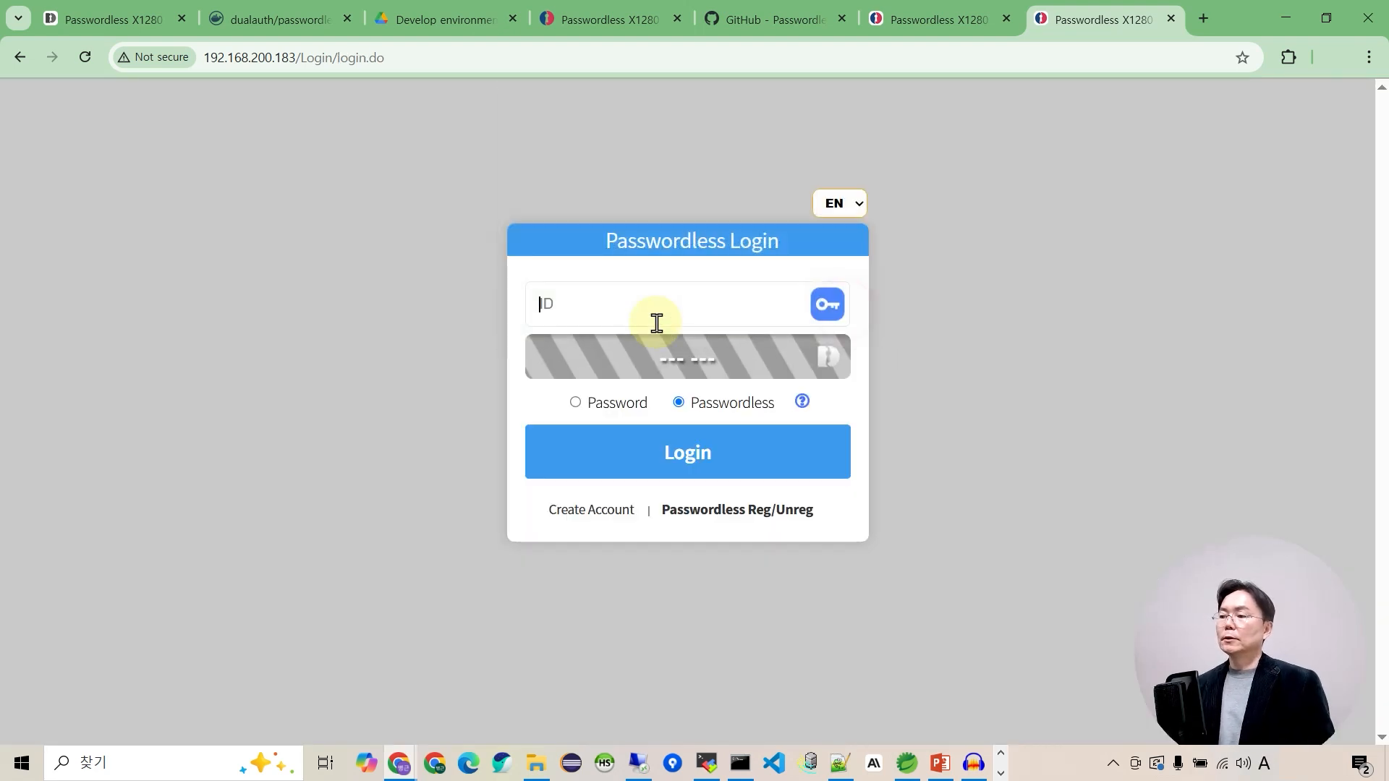
left_click(598, 303)
type("test0001")
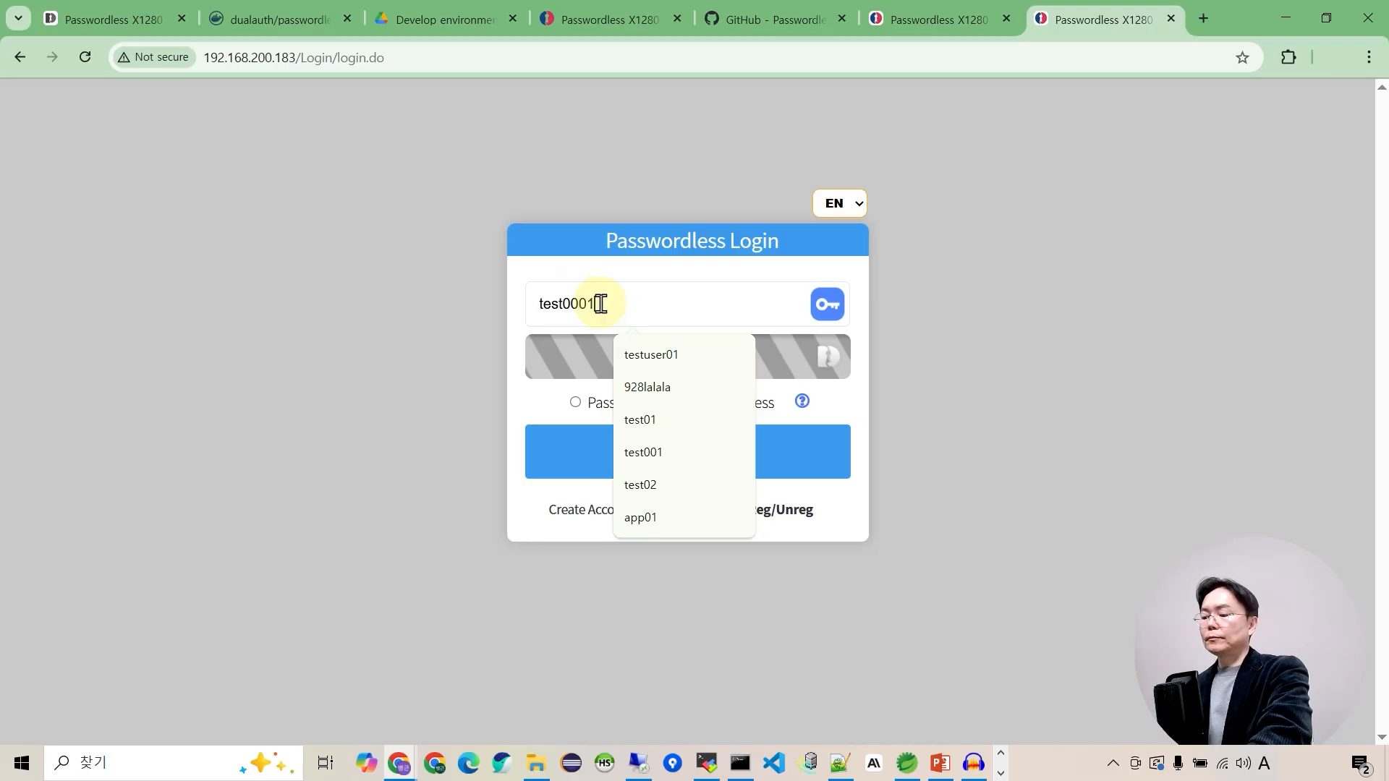
left_click(575, 403)
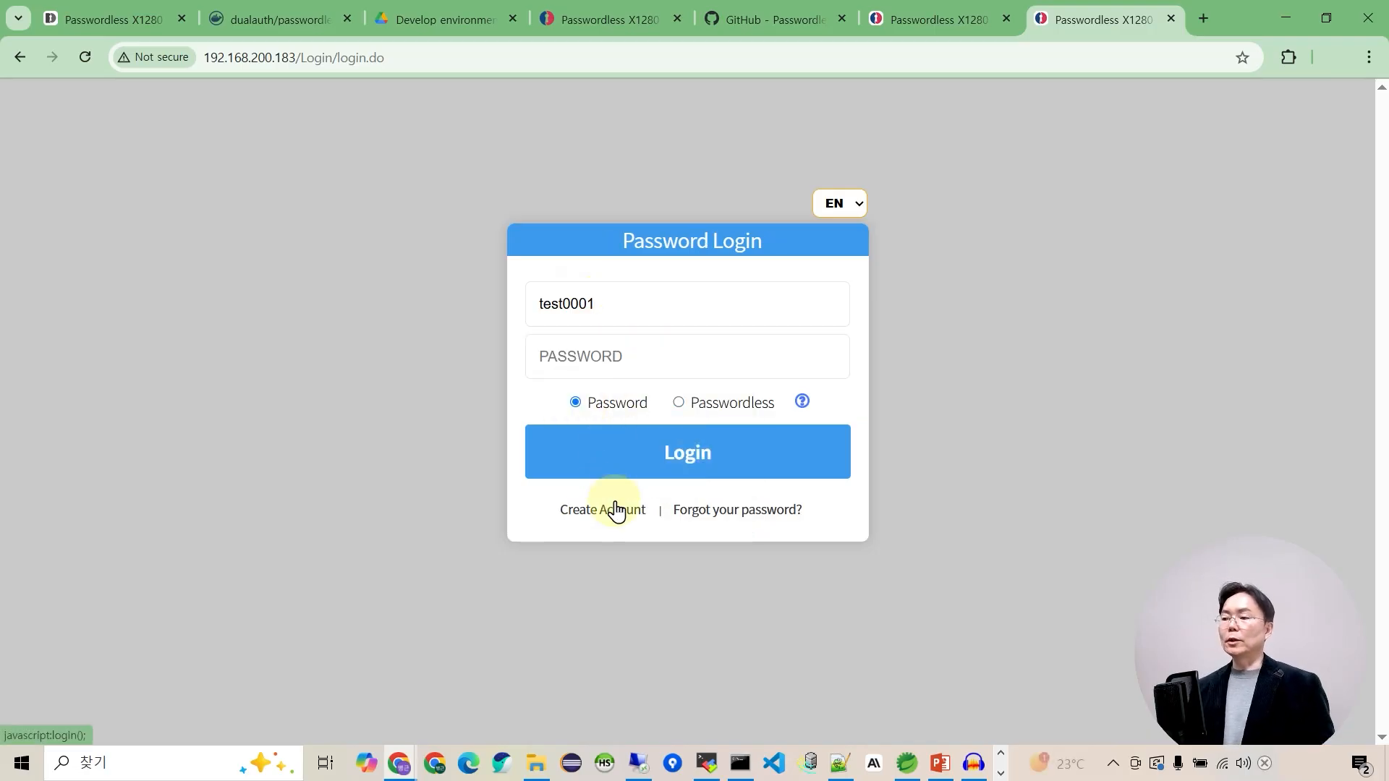
left_click(680, 463)
left_click(595, 359)
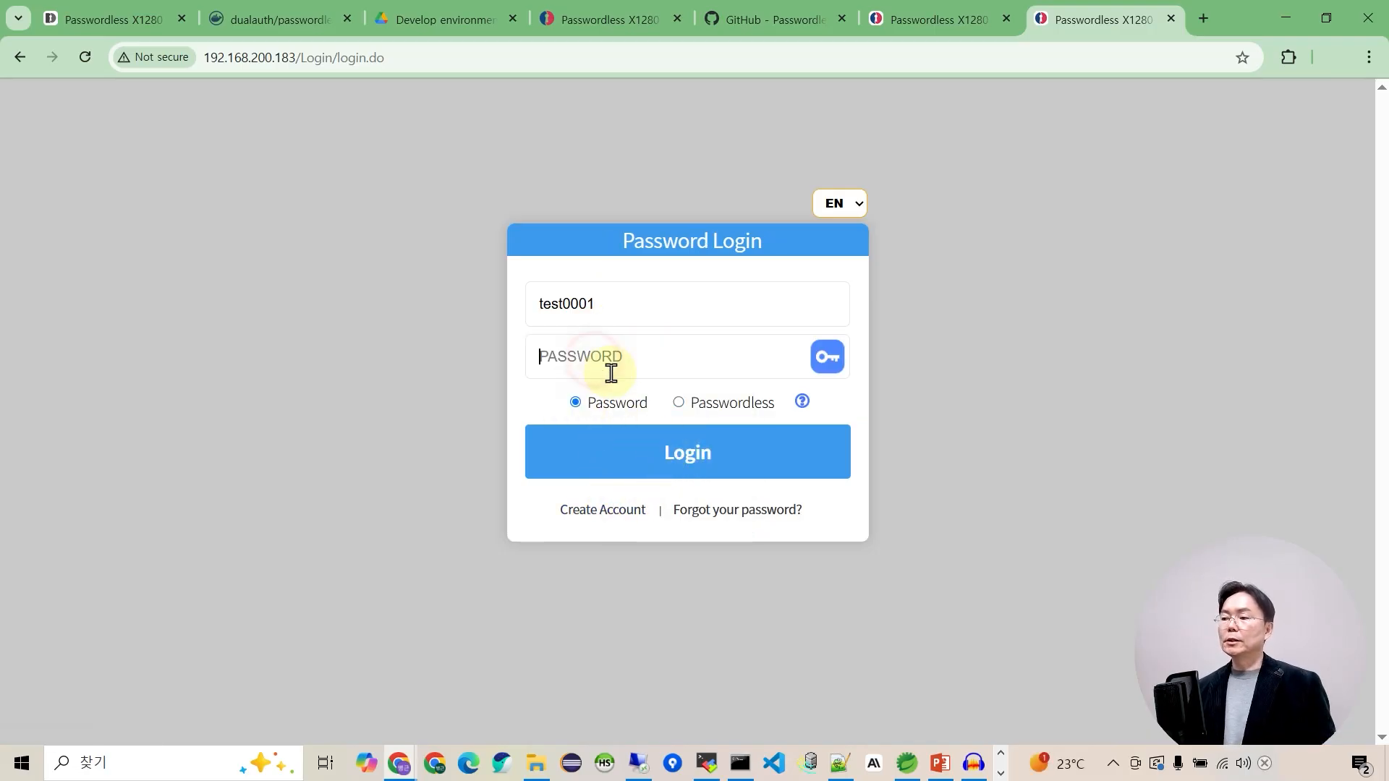
type("••••••••")
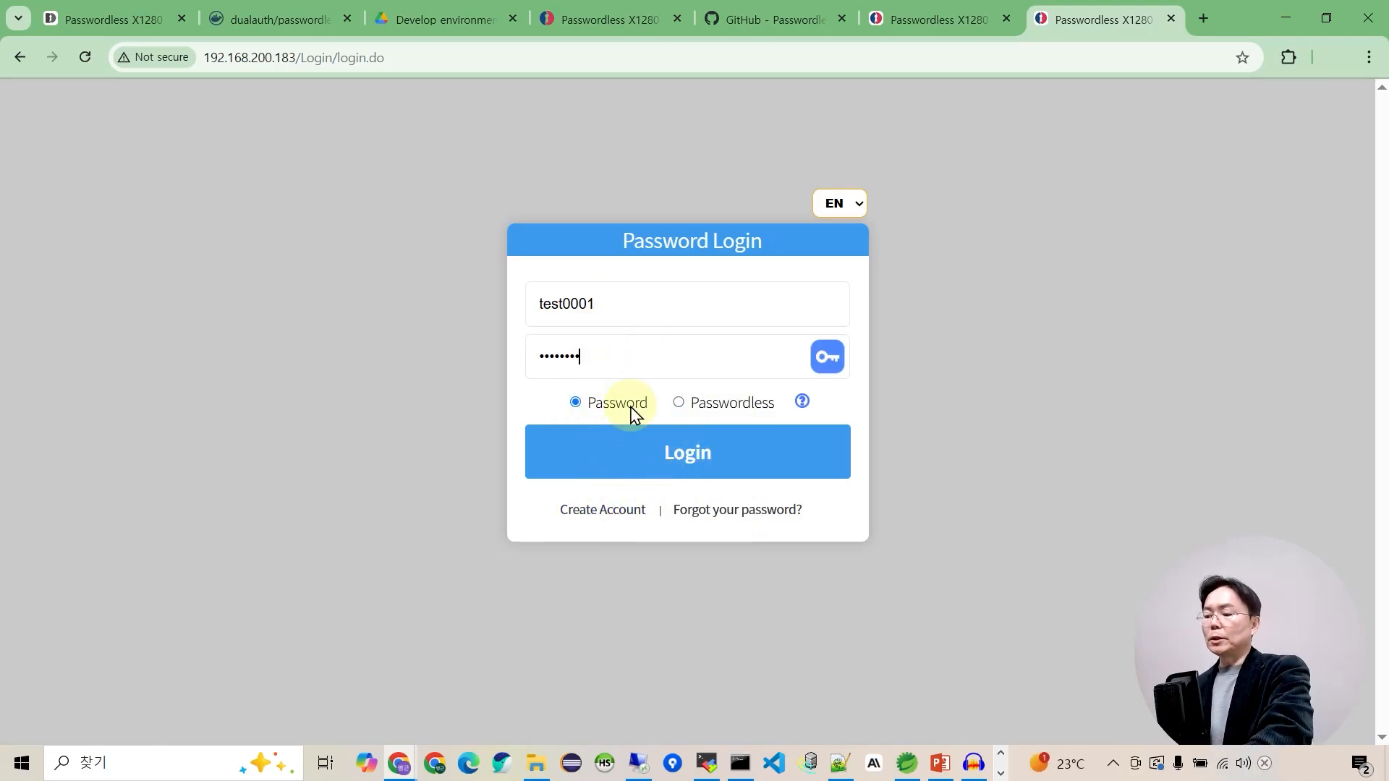
left_click(651, 453)
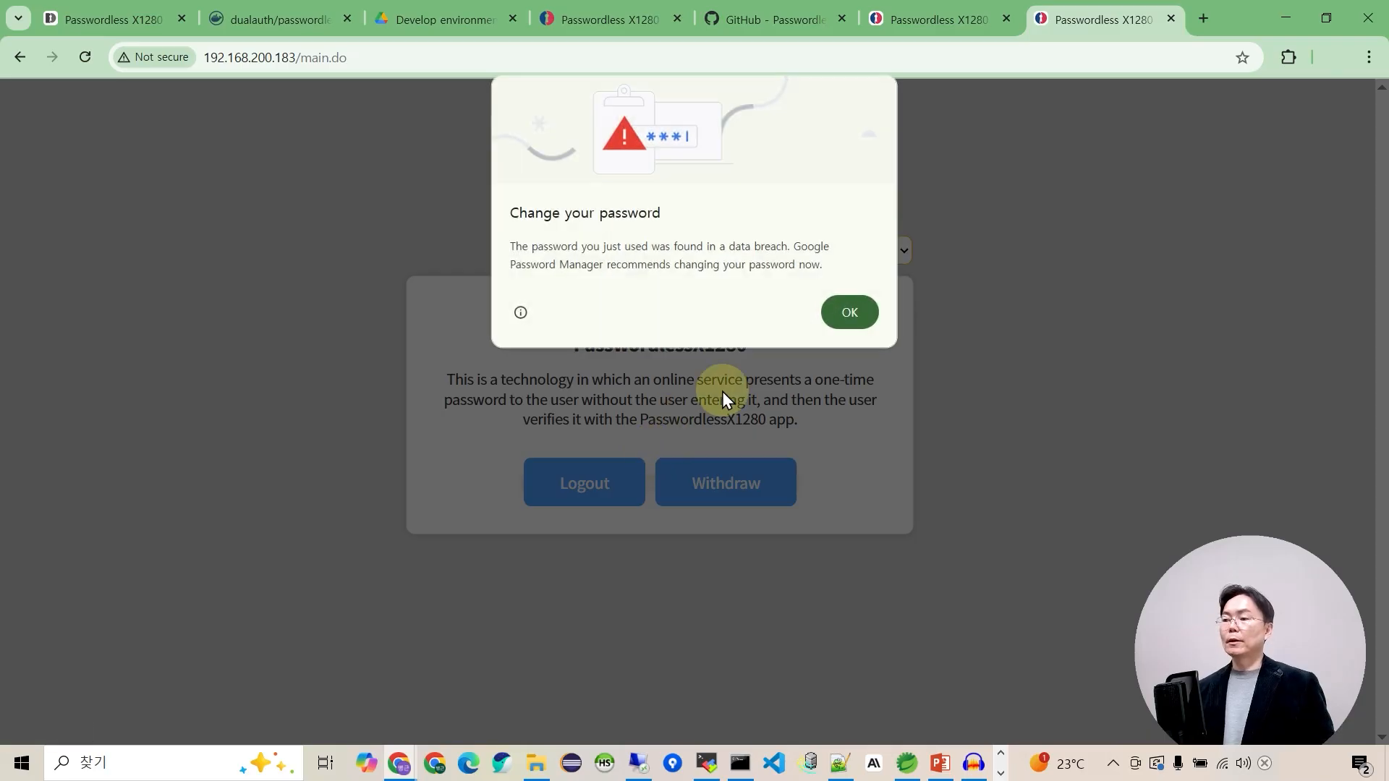
Dismiss the browser's breach warning, log out, and return to the login form.
left_click(857, 317)
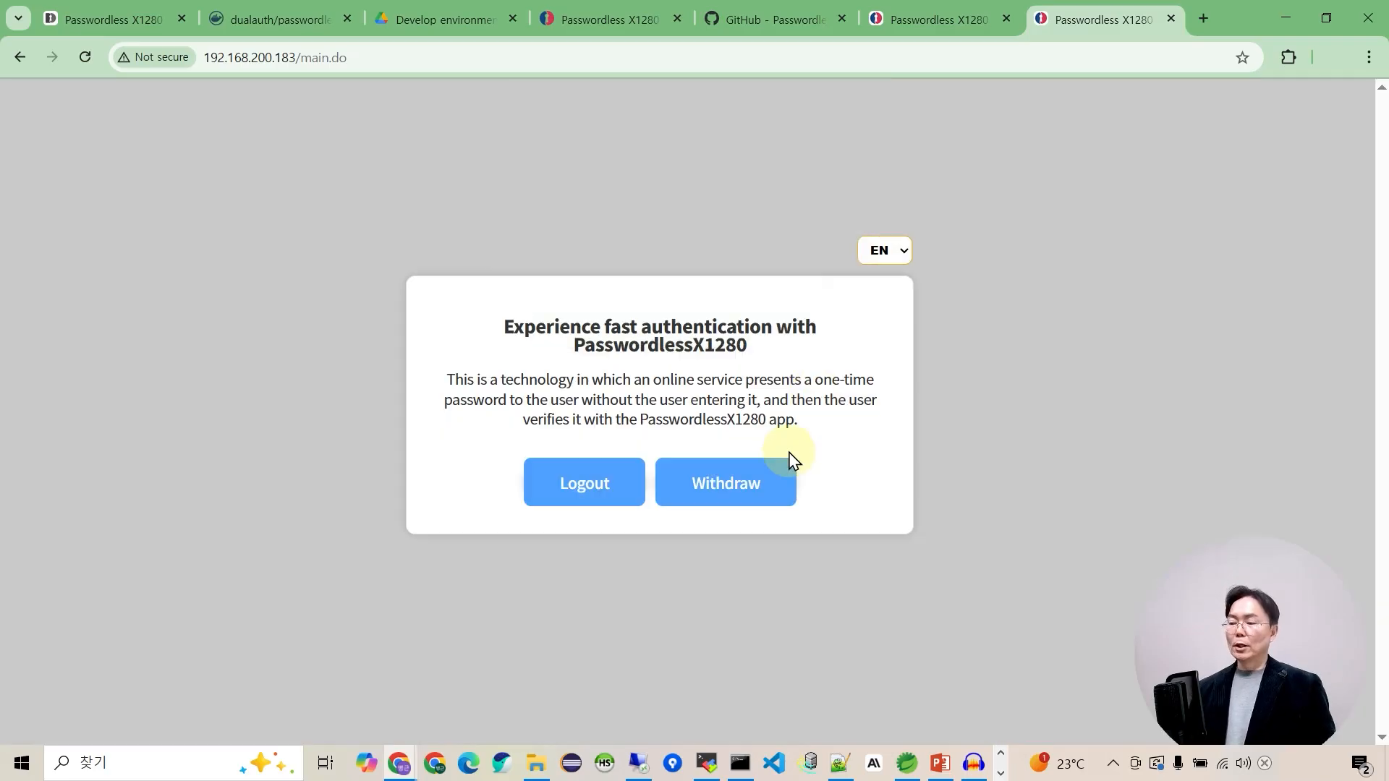
left_click(585, 492)
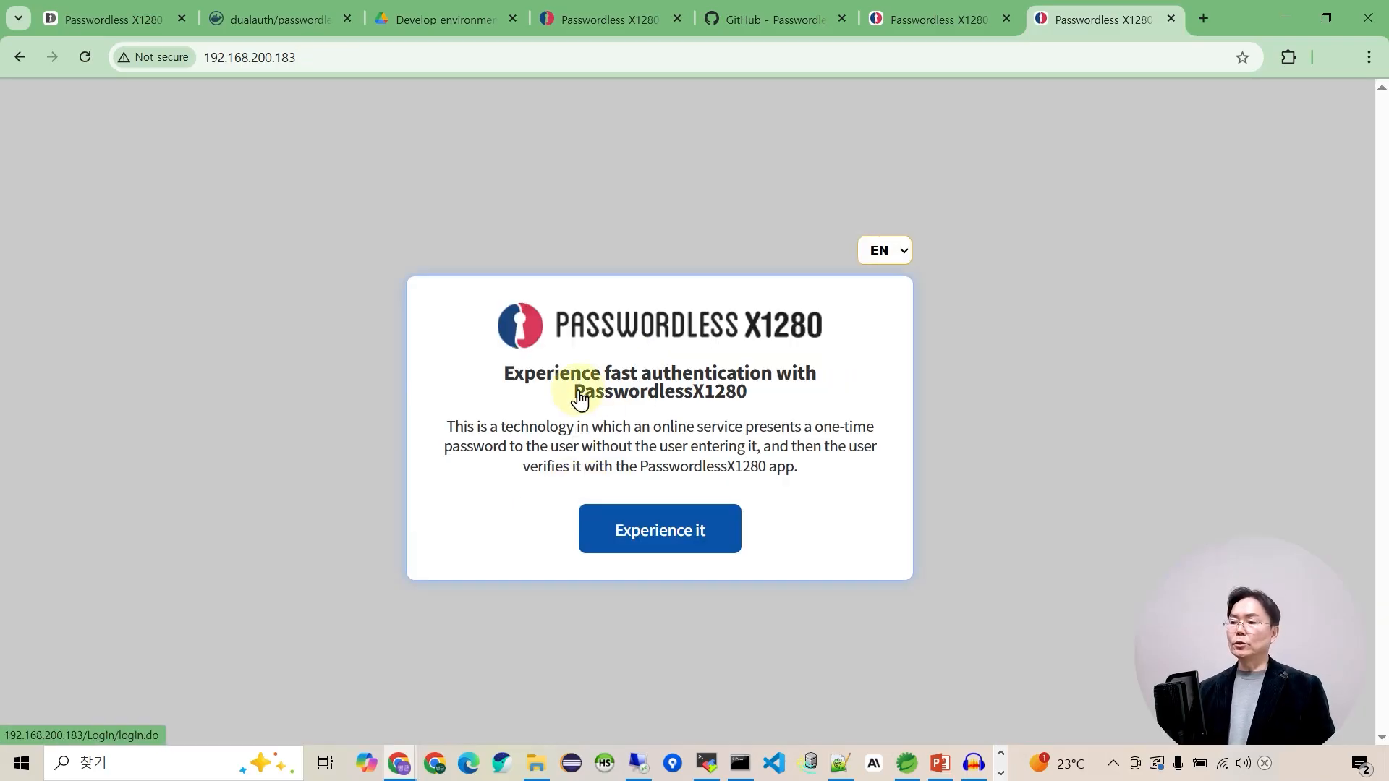
left_click(686, 547)
Try a Passwordless login as test0001 and acknowledge the not-registered alert.
left_click(571, 289)
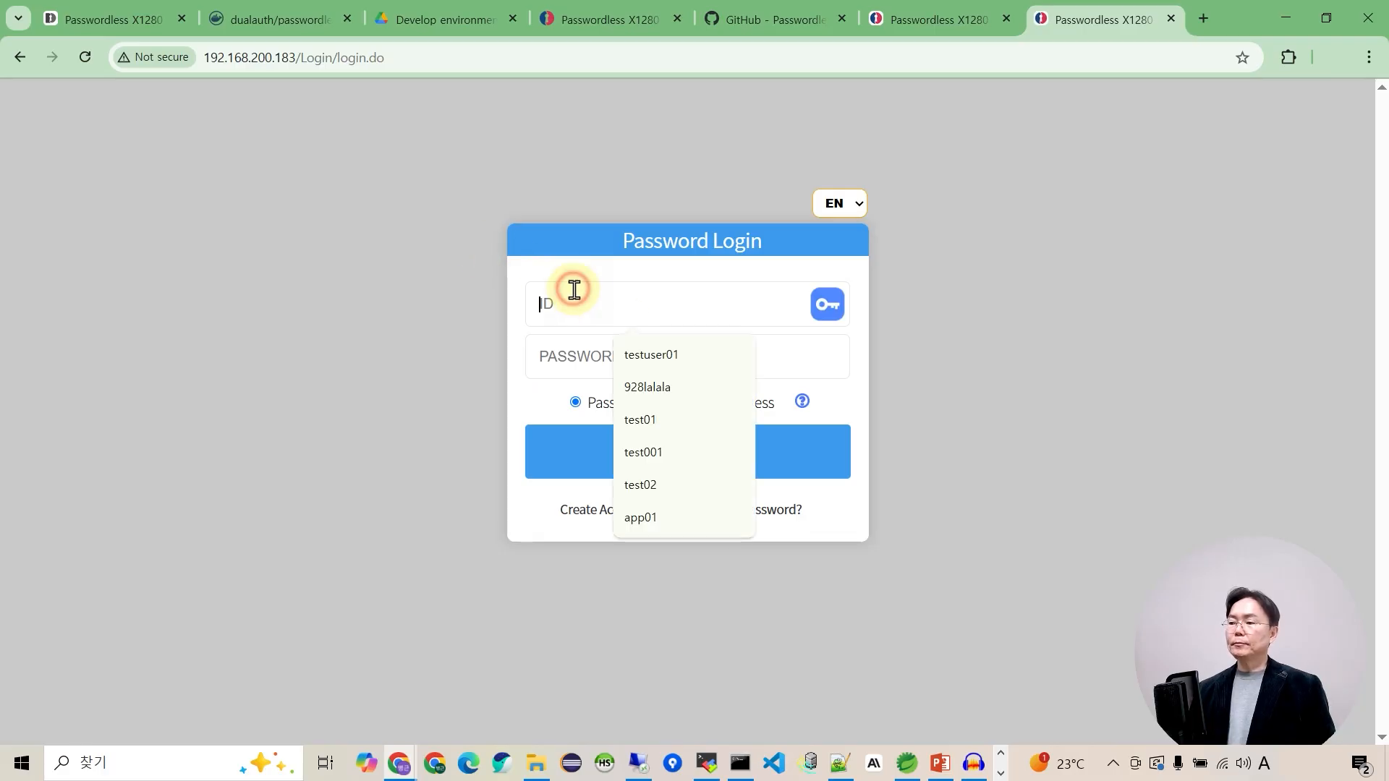
type("test0001")
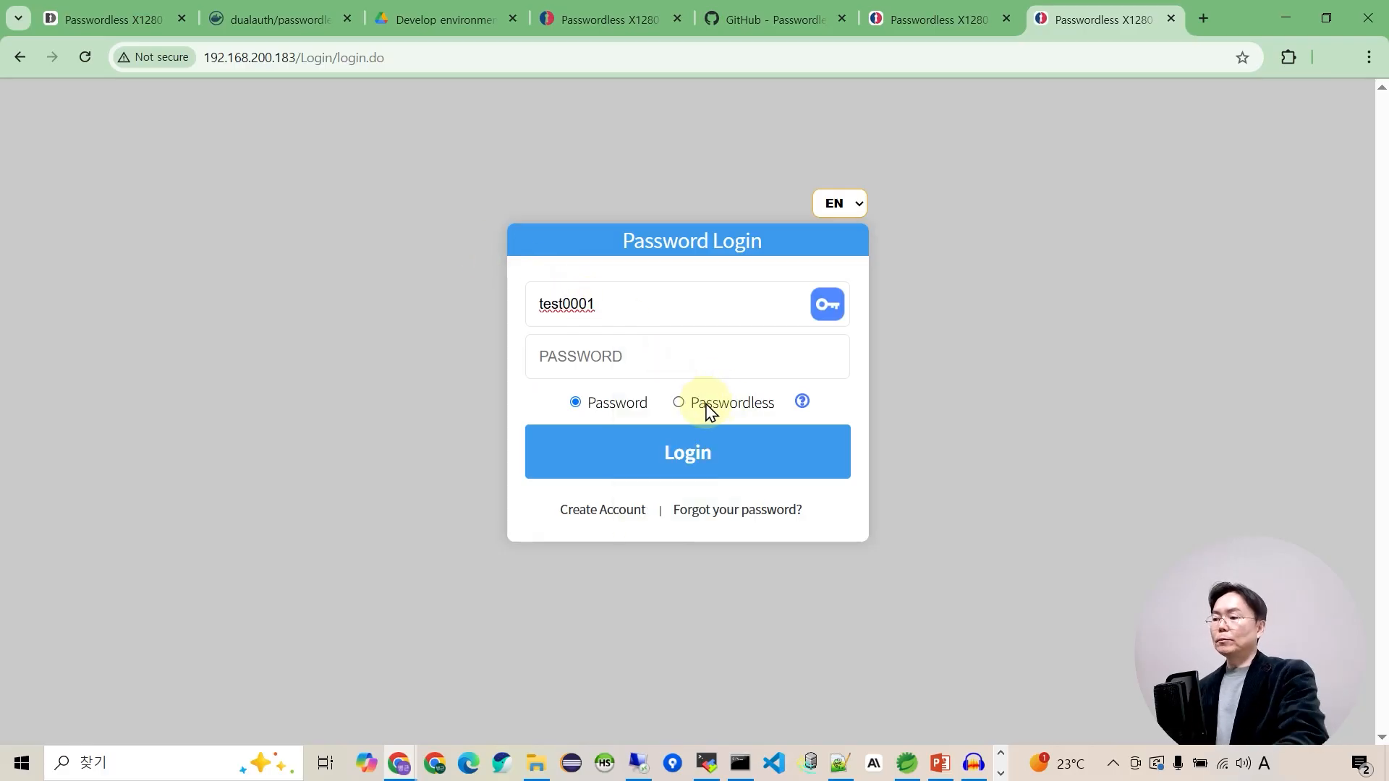
left_click(689, 403)
left_click(704, 463)
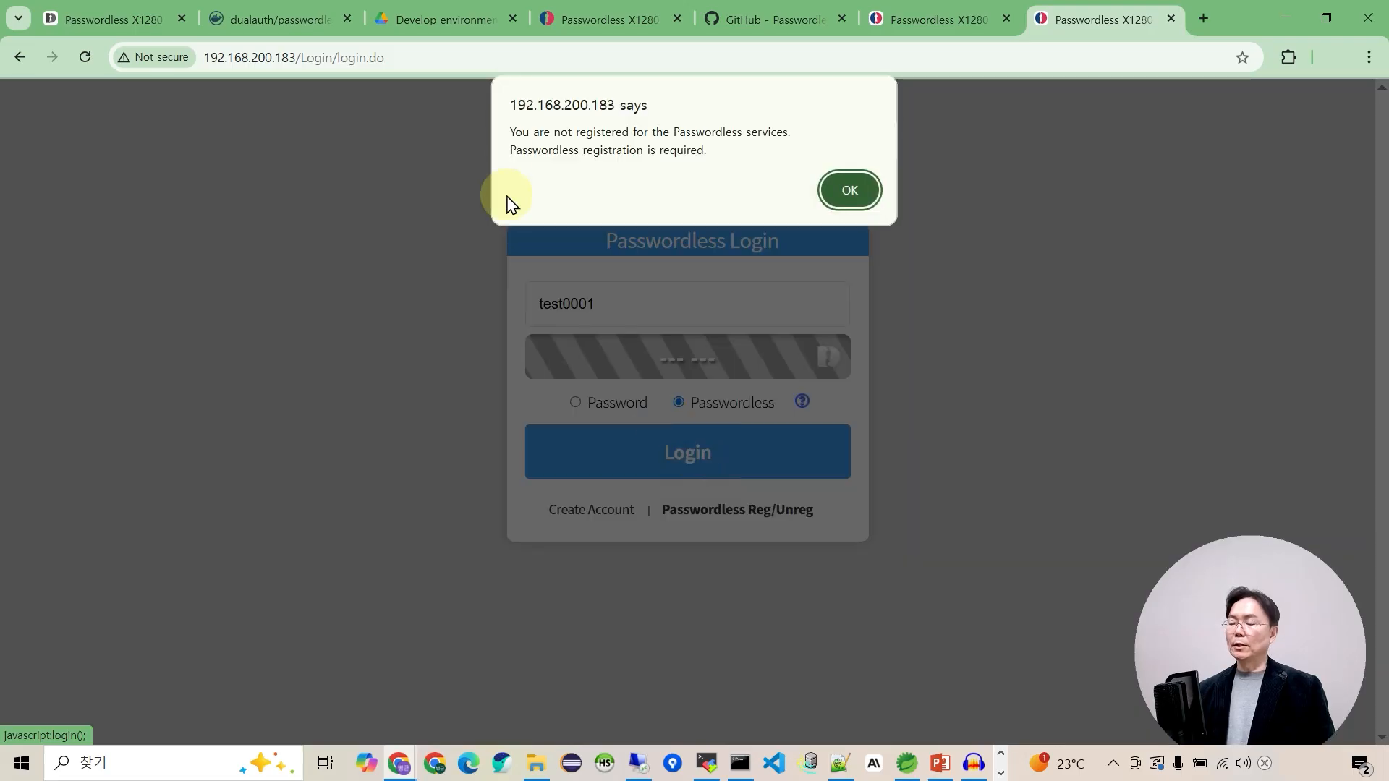
left_click(853, 190)
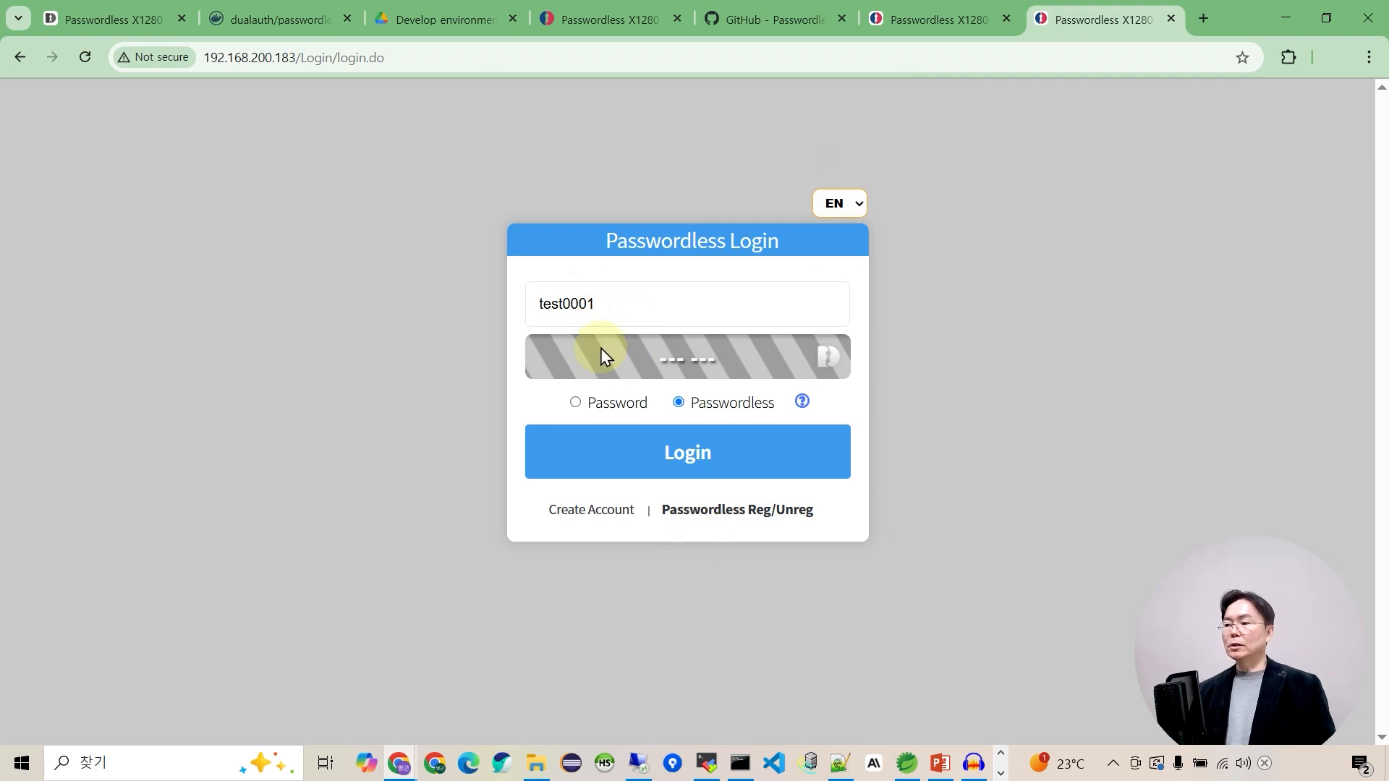
Start Passwordless Reg/Unreg for test0001 by verifying the account password.
left_click(762, 515)
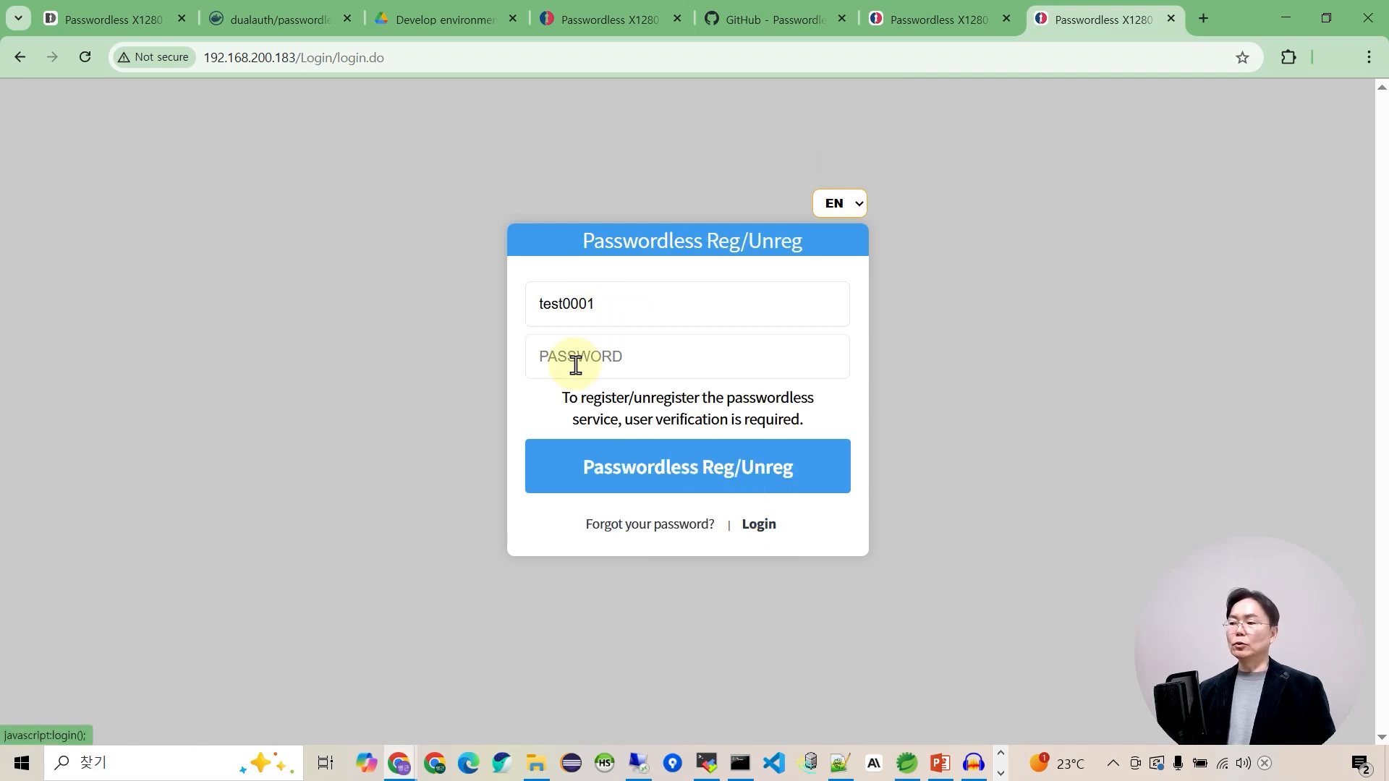
type("********")
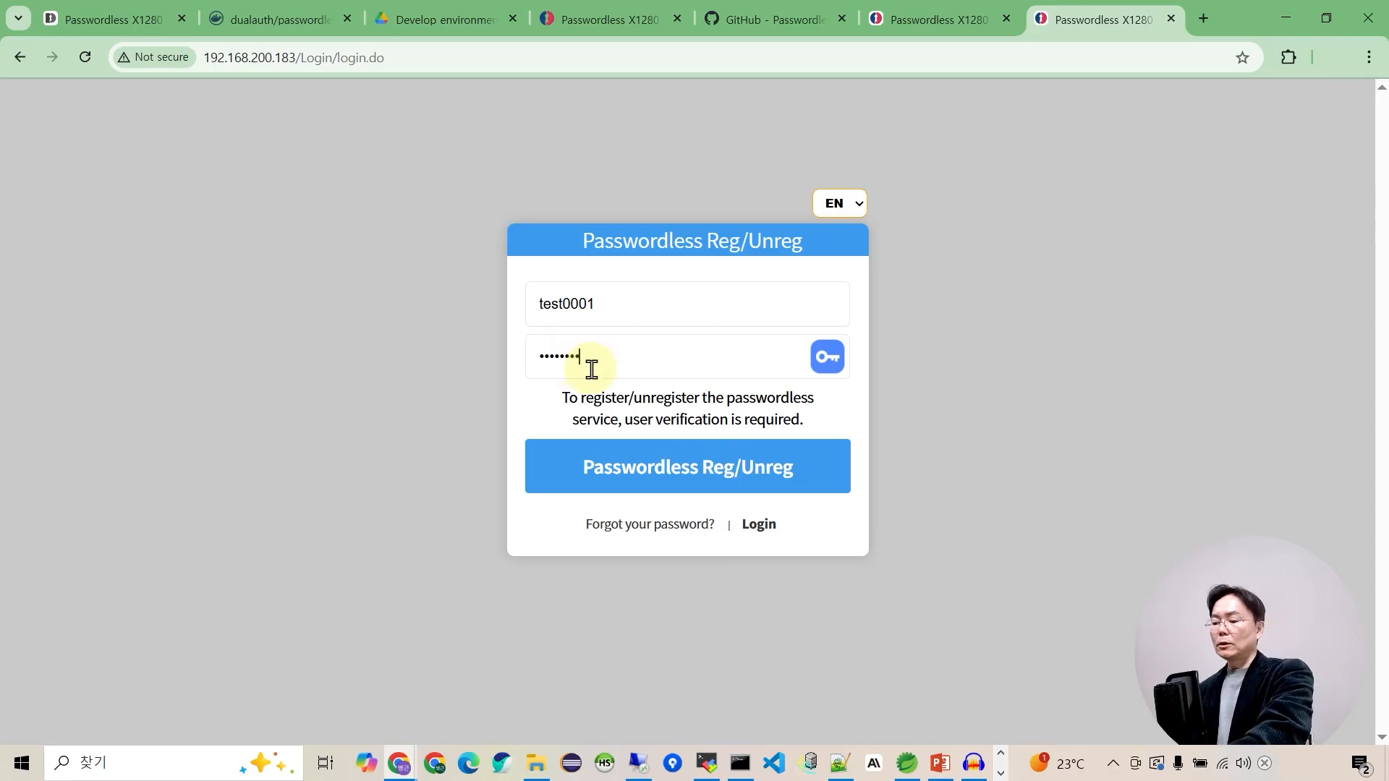
left_click(711, 474)
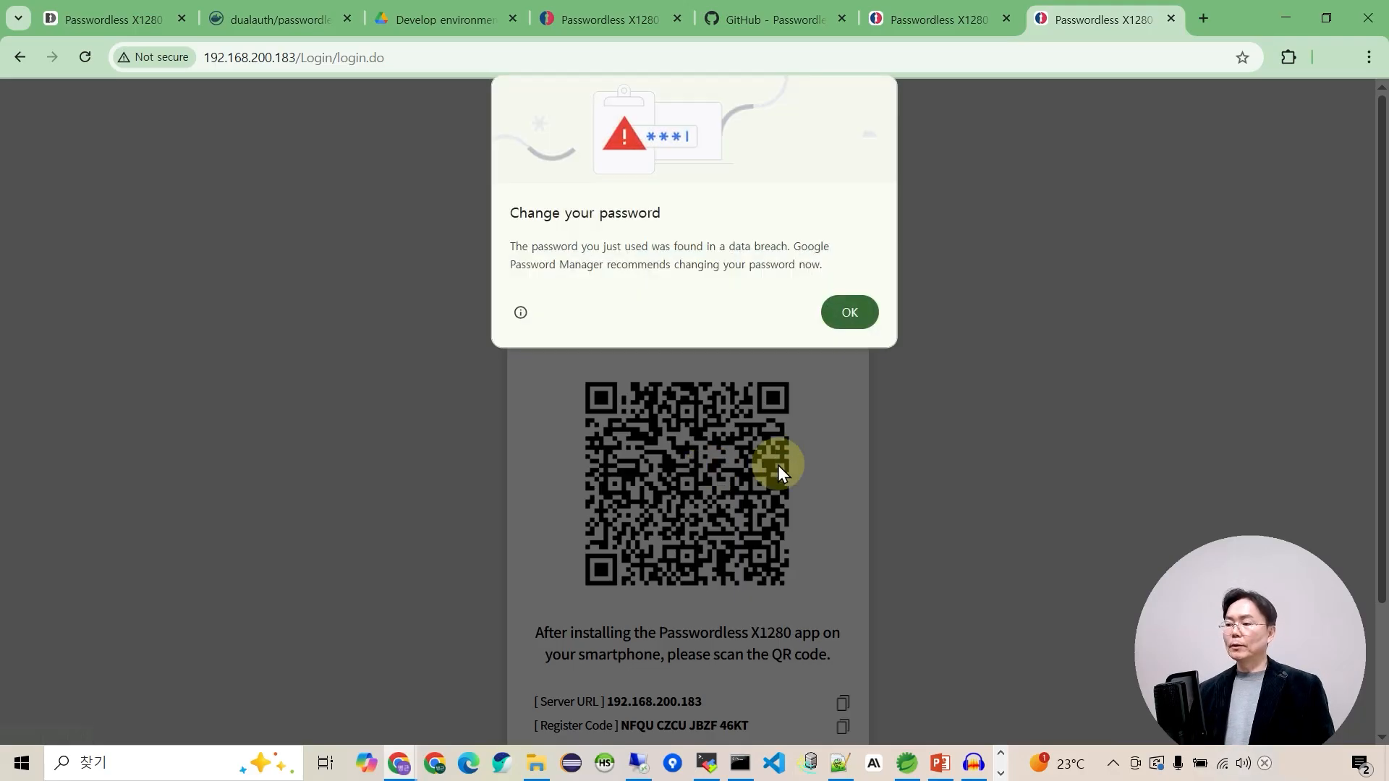
left_click(846, 313)
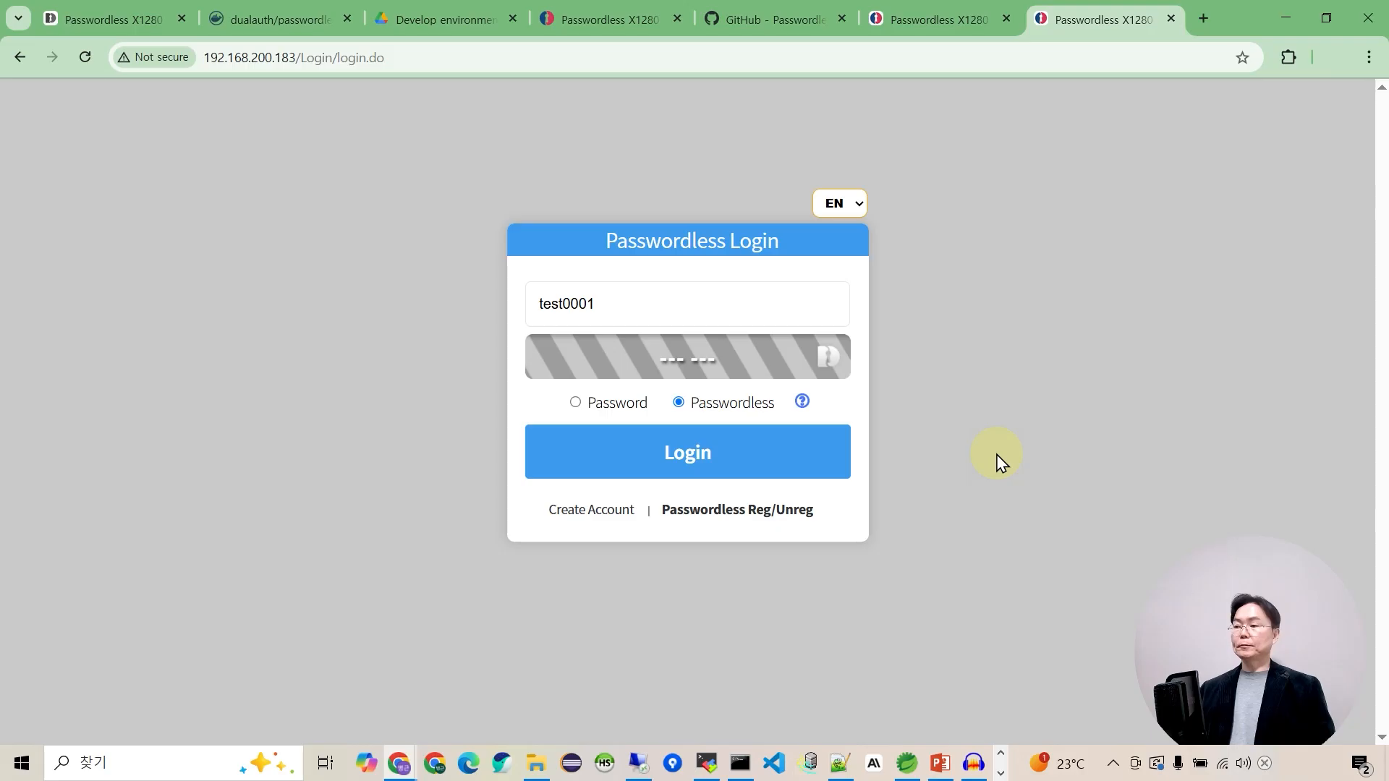
Log in passwordlessly as test0001, then return to the PowerPoint demo slide.
left_click(691, 455)
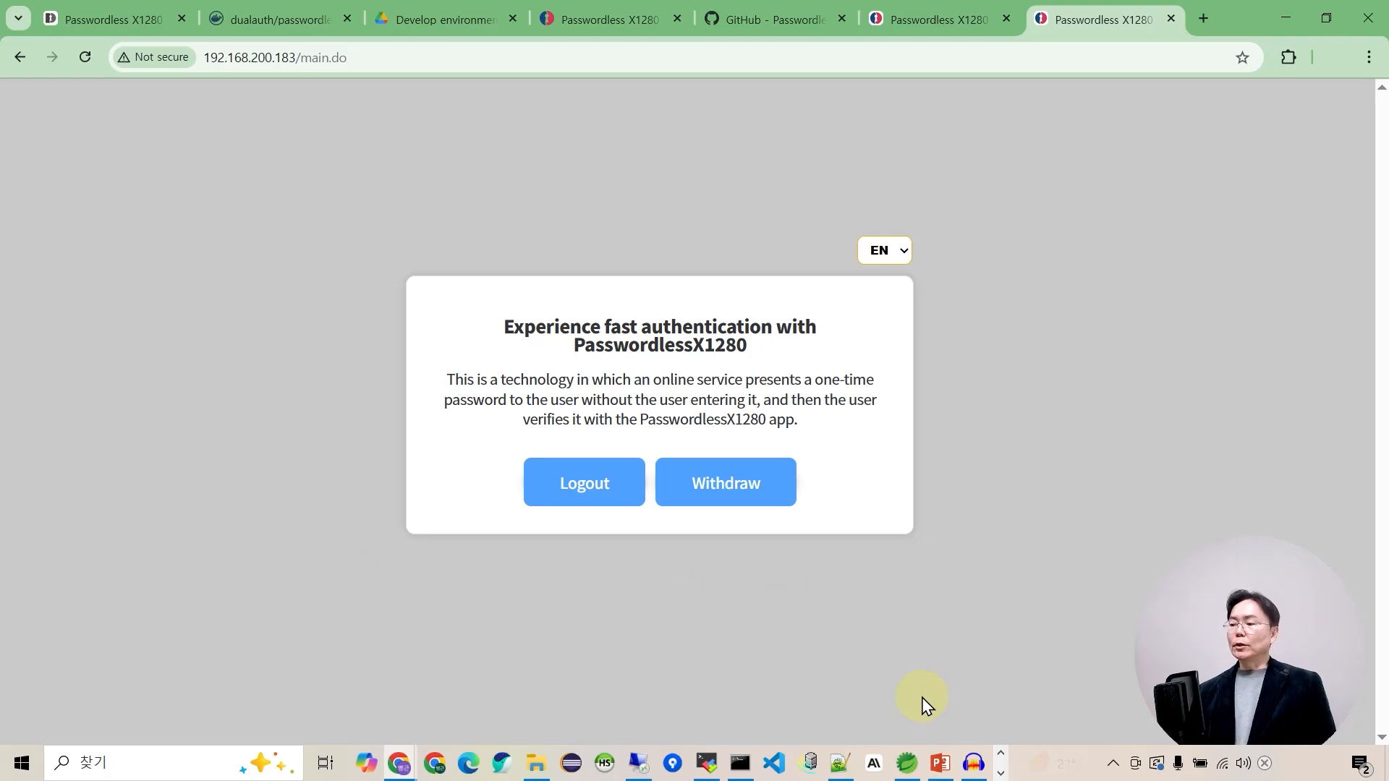
left_click(940, 763)
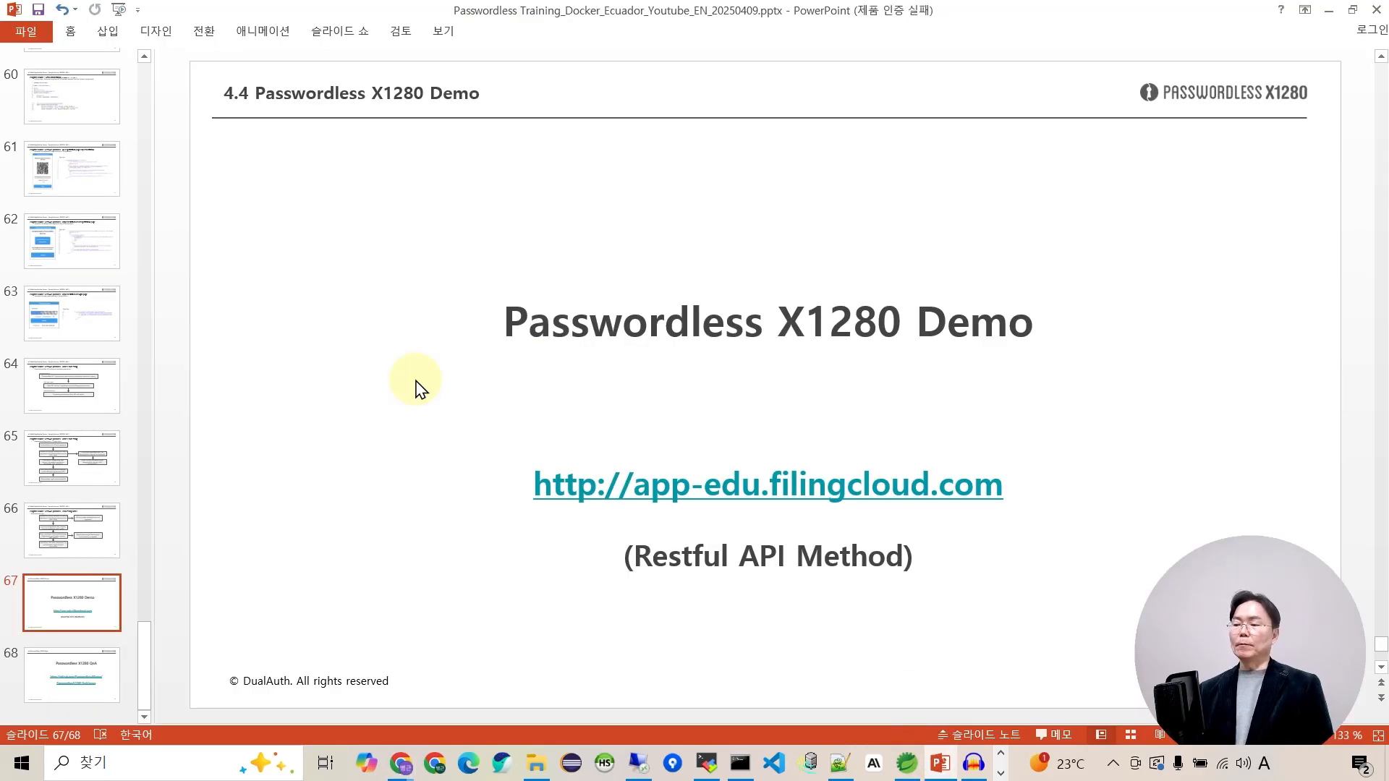